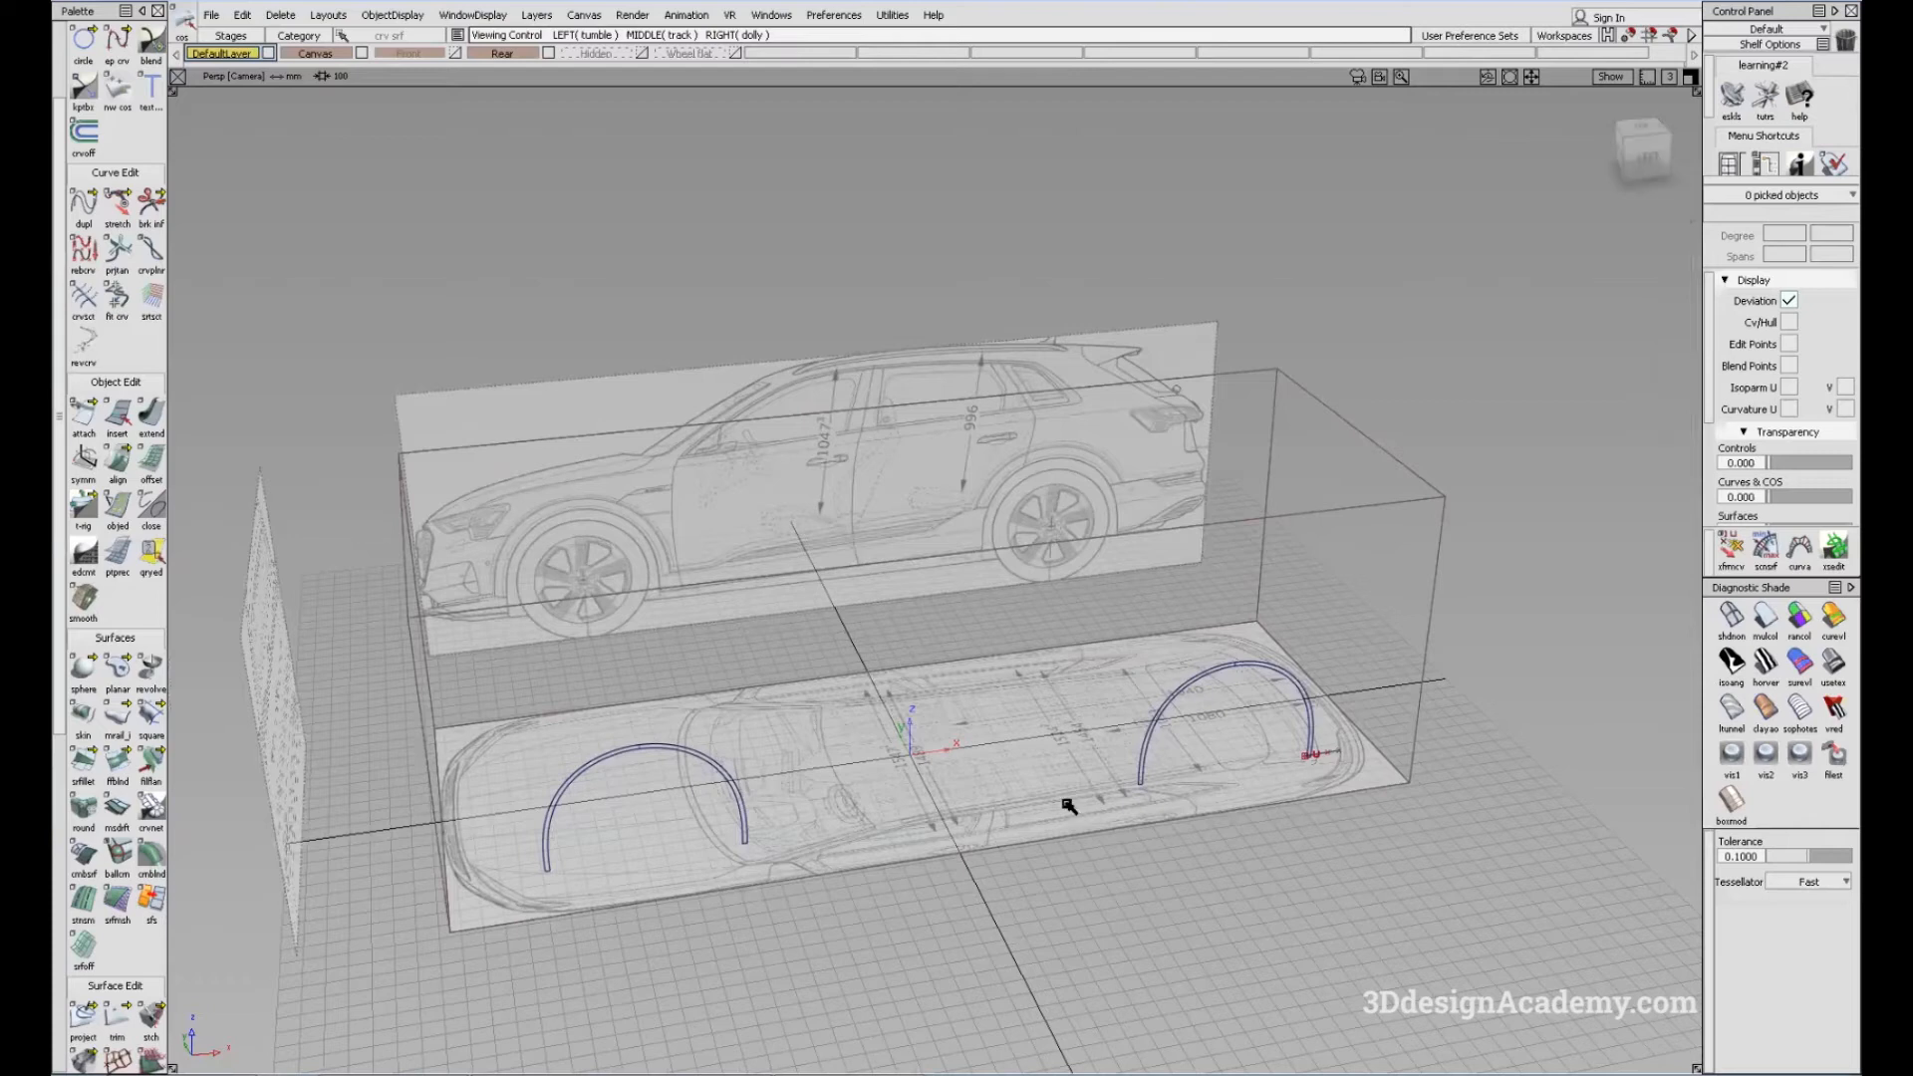
# Step: Switch to the left side view of the car and set the edit point curve to degree 2
pyautogui.keyDown('alt'); pyautogui.keyDown('shift'); pyautogui.moveTo(876, 654); pyautogui.dragTo(953, 761, button='middle'); pyautogui.keyUp('shift'); pyautogui.keyUp('alt')
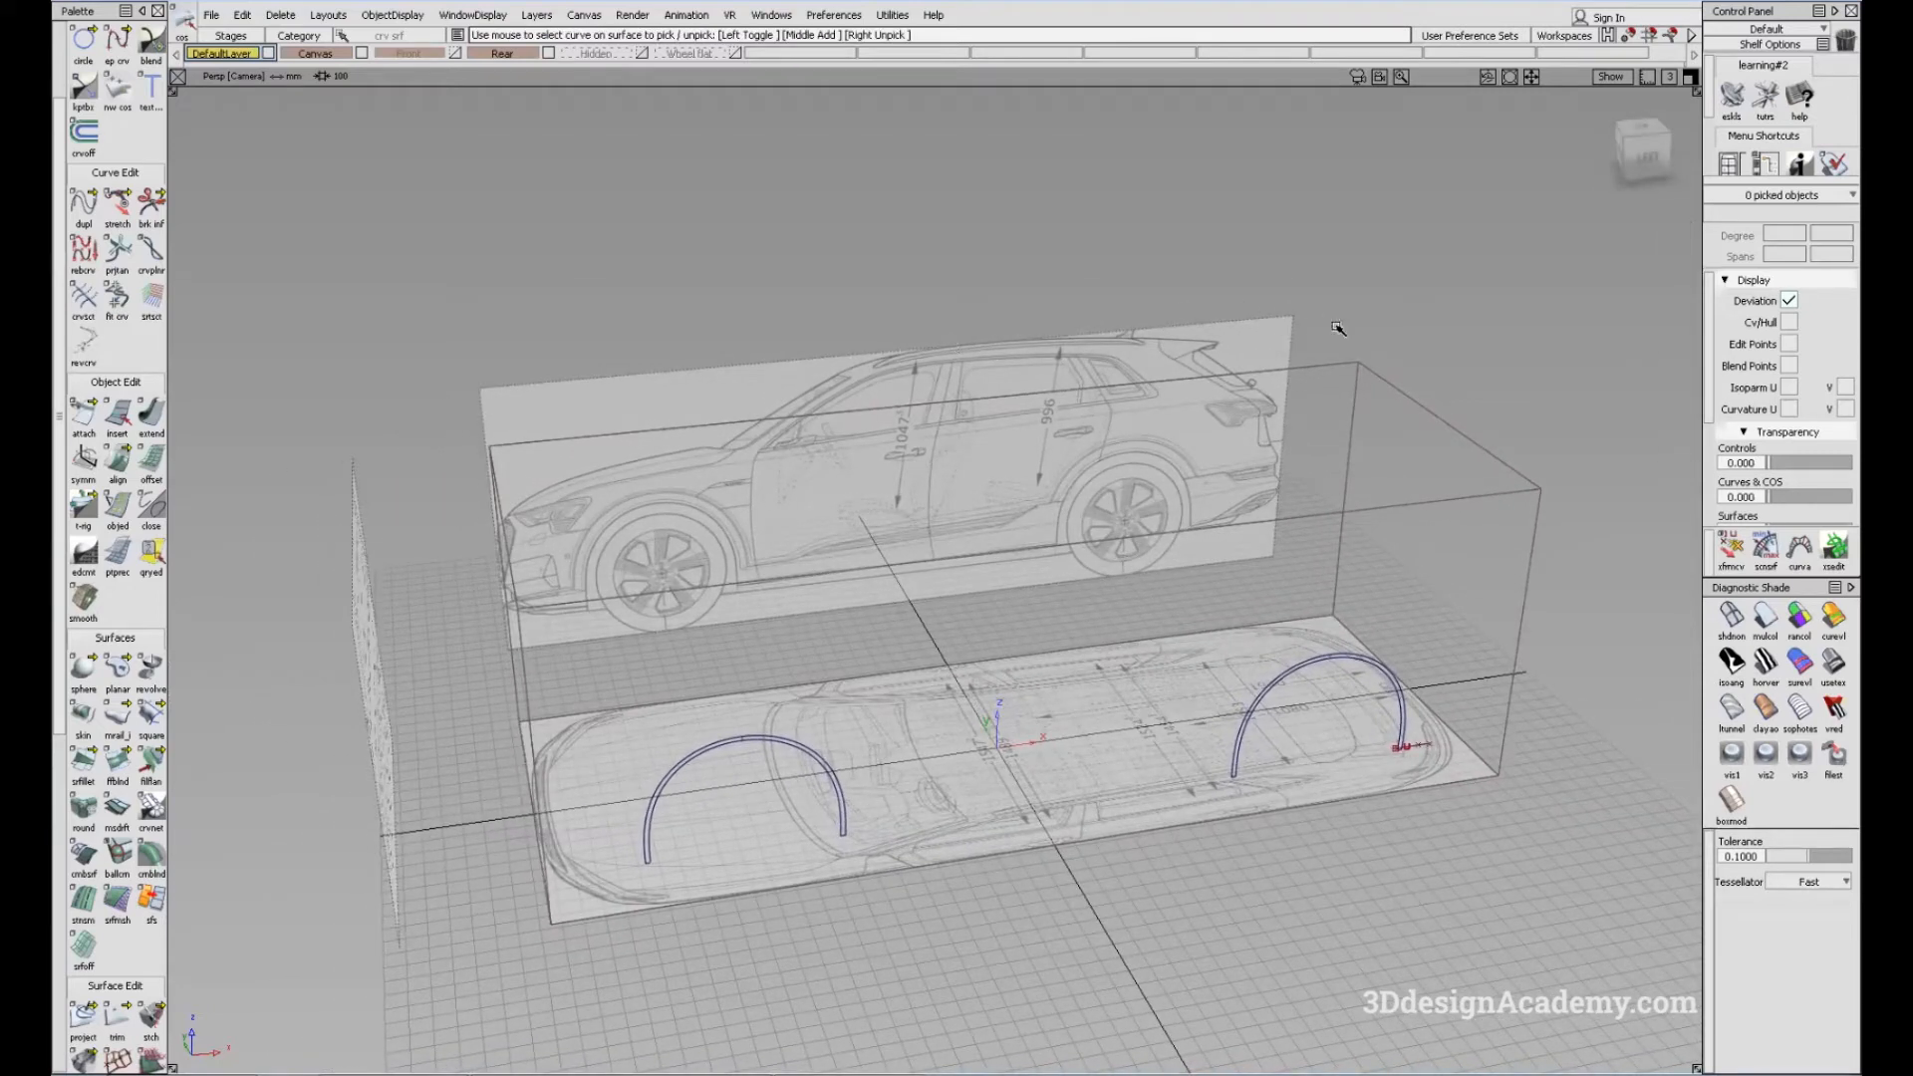
pyautogui.keyDown('alt'); pyautogui.keyDown('shift'); pyautogui.moveTo(876, 568); pyautogui.dragTo(888, 615, button='middle'); pyautogui.keyUp('shift'); pyautogui.keyUp('alt')
pyautogui.press('F6')
pyautogui.keyDown('alt'); pyautogui.keyDown('shift'); pyautogui.moveTo(768, 590); pyautogui.dragTo(899, 522, button='middle'); pyautogui.keyUp('shift'); pyautogui.keyUp('alt')
pyautogui.keyDown('alt'); pyautogui.keyDown('shift'); pyautogui.moveTo(899, 521); pyautogui.dragTo(933, 511, button='right'); pyautogui.keyUp('shift'); pyautogui.keyUp('alt')
pyautogui.keyDown('alt'); pyautogui.keyDown('shift'); pyautogui.moveTo(932, 511); pyautogui.dragTo(867, 515, button='middle'); pyautogui.keyUp('shift'); pyautogui.keyUp('alt')
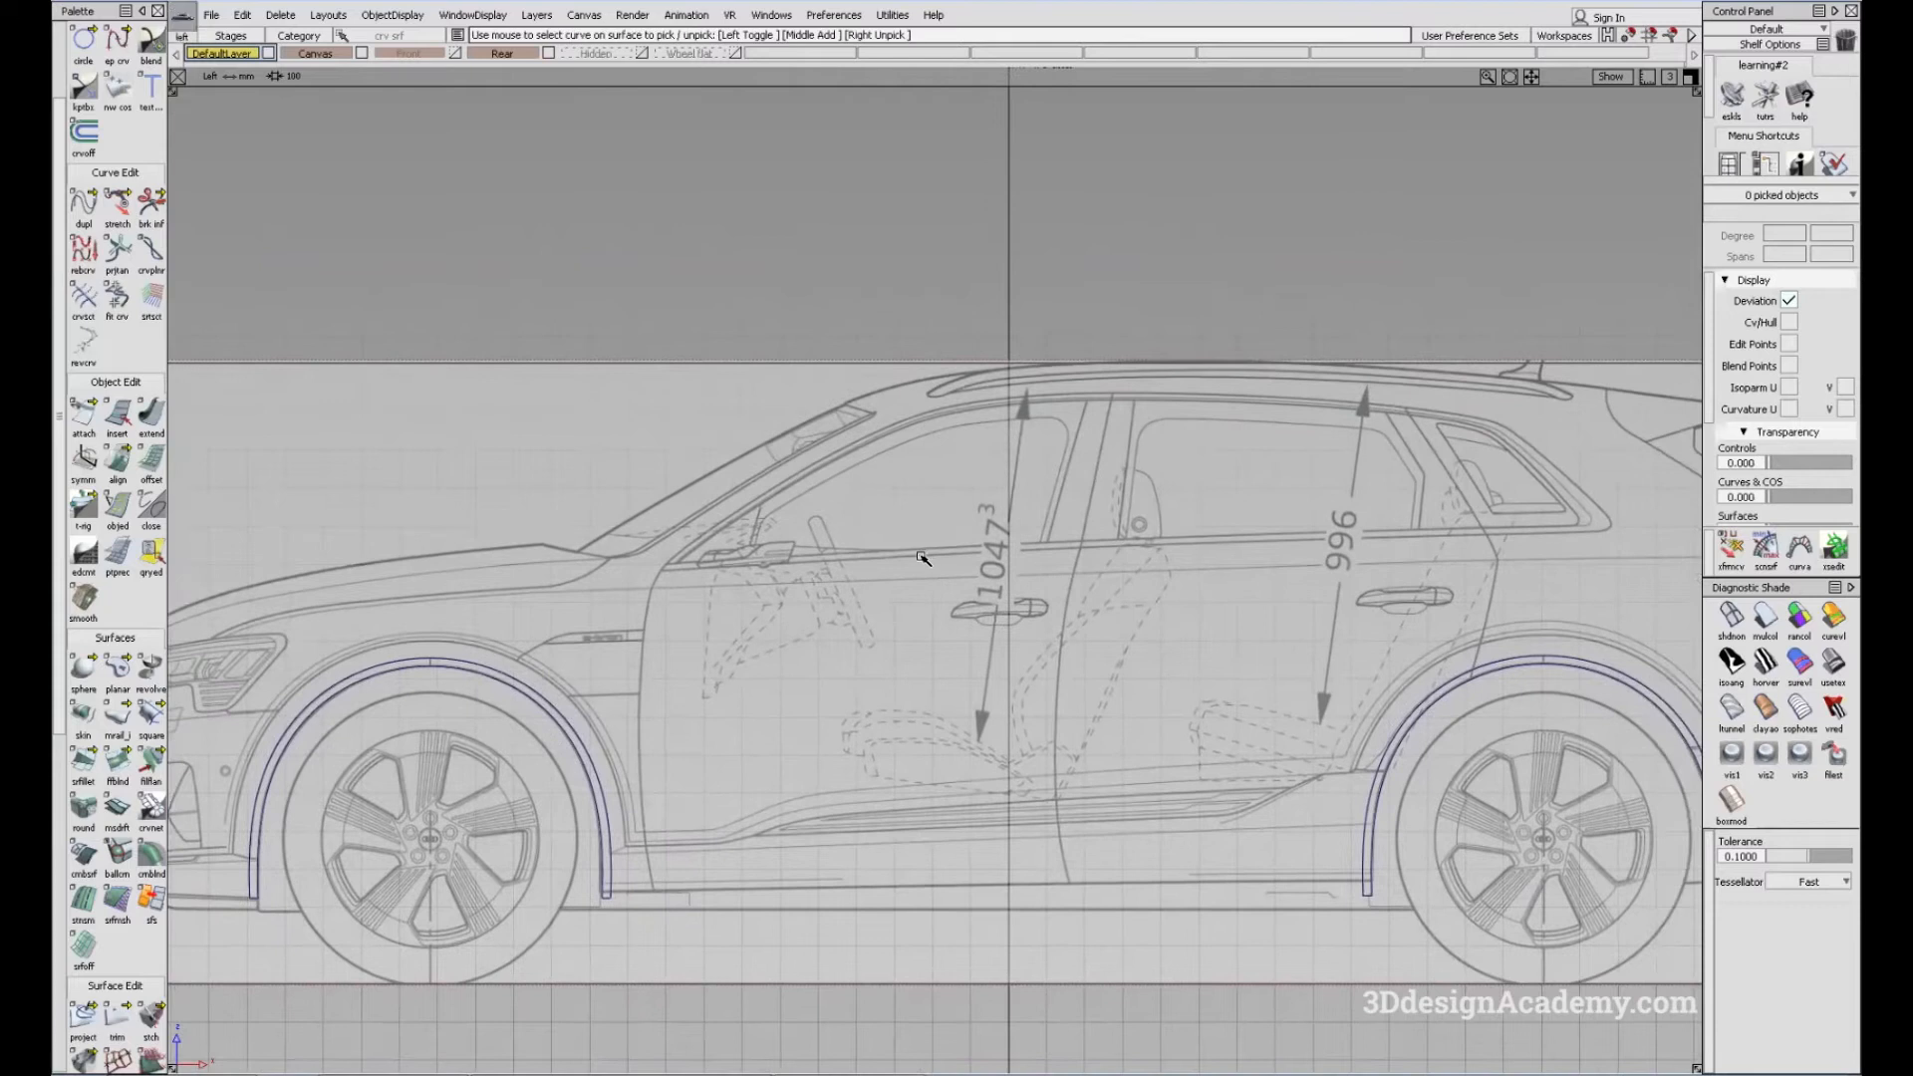
pyautogui.keyDown('alt'); pyautogui.keyDown('shift'); pyautogui.moveTo(886, 636); pyautogui.dragTo(859, 667, button='middle'); pyautogui.keyUp('shift'); pyautogui.keyUp('alt')
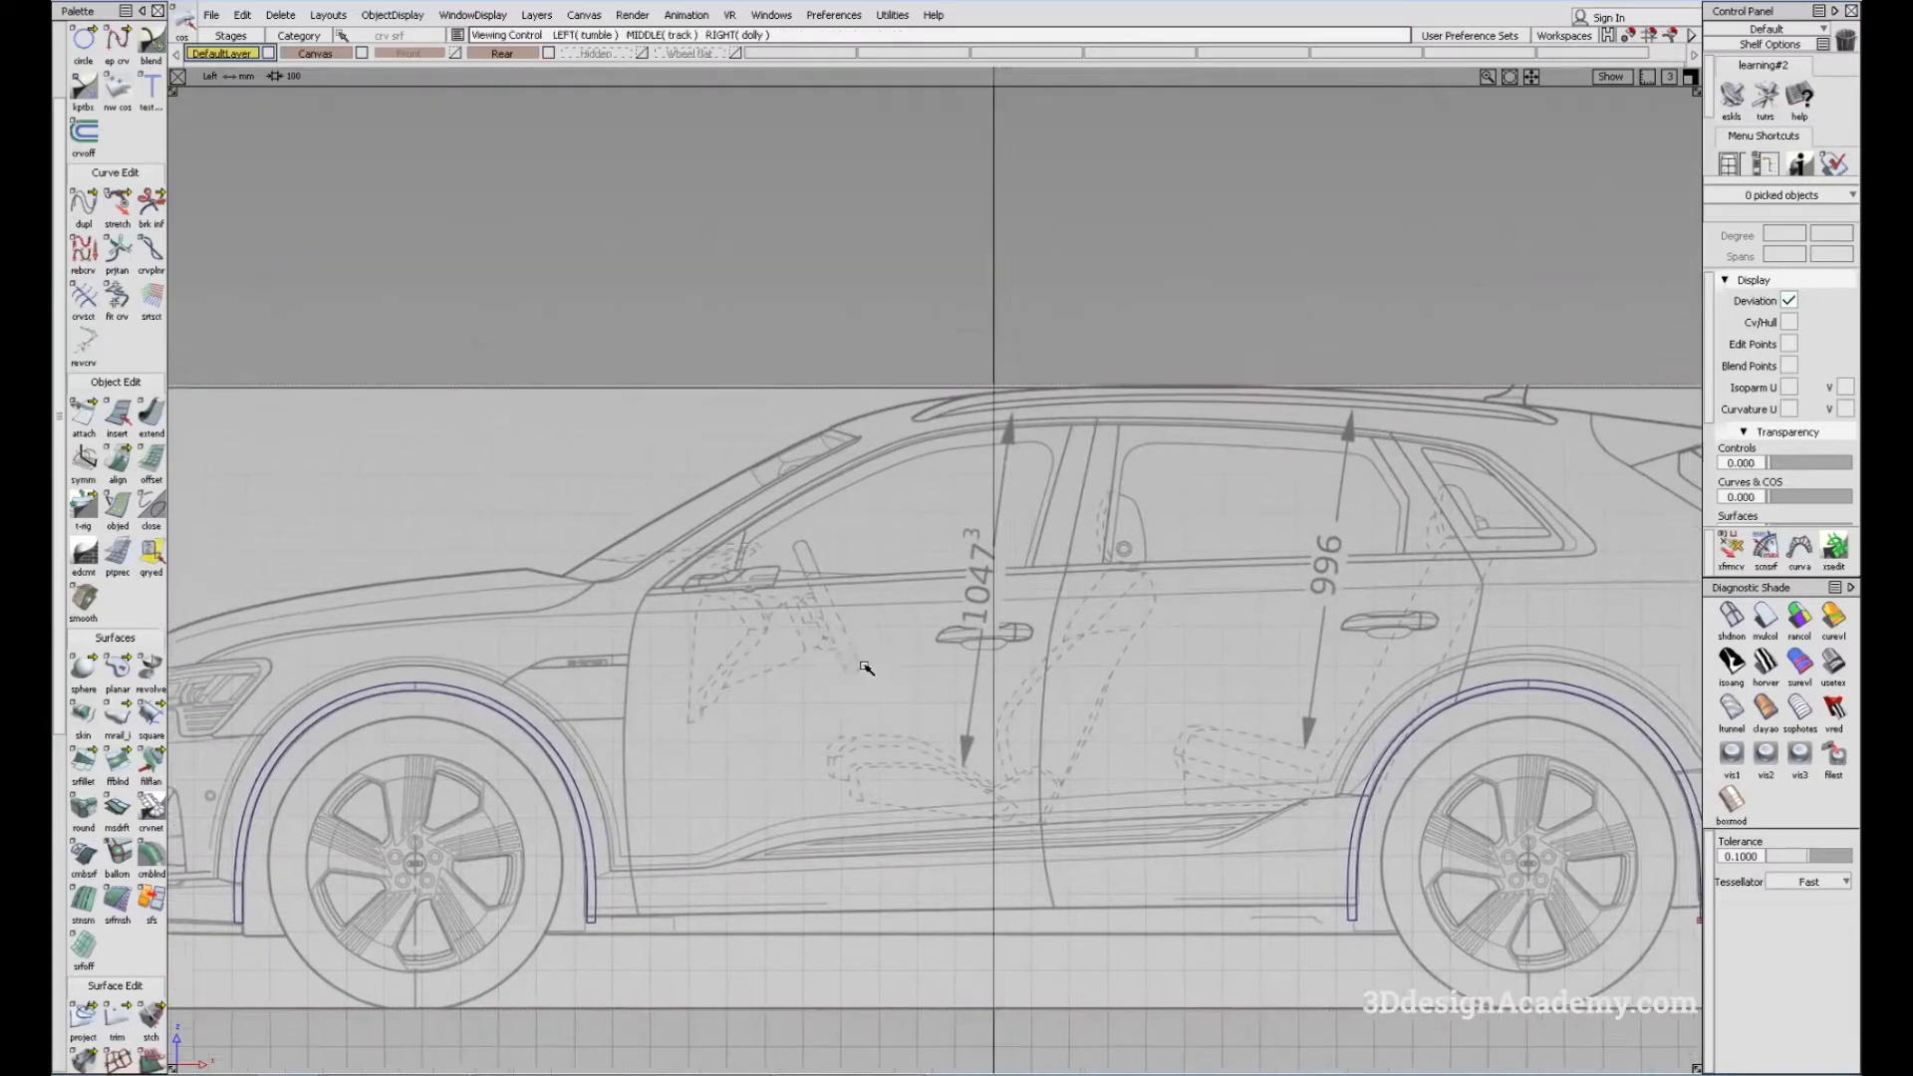
pyautogui.doubleClick(114, 52)
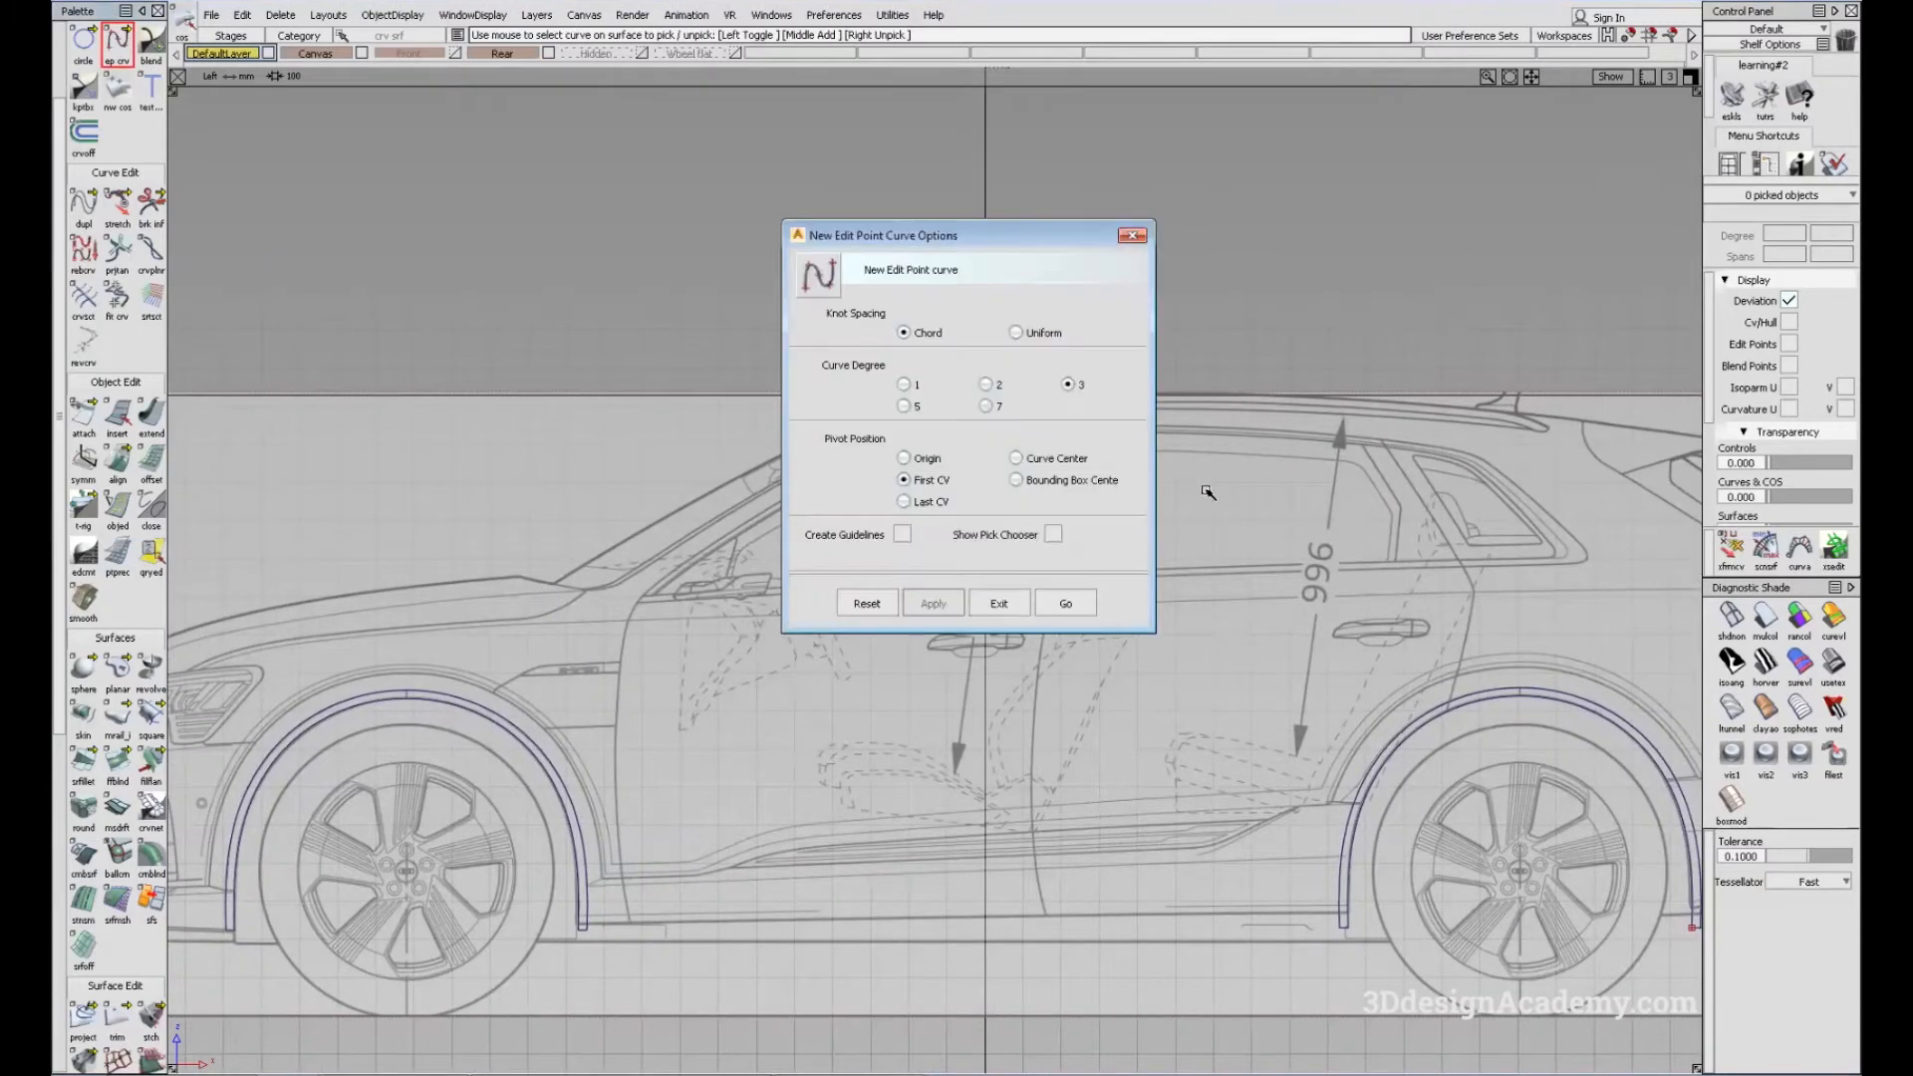
pyautogui.click(988, 384)
pyautogui.click(1065, 603)
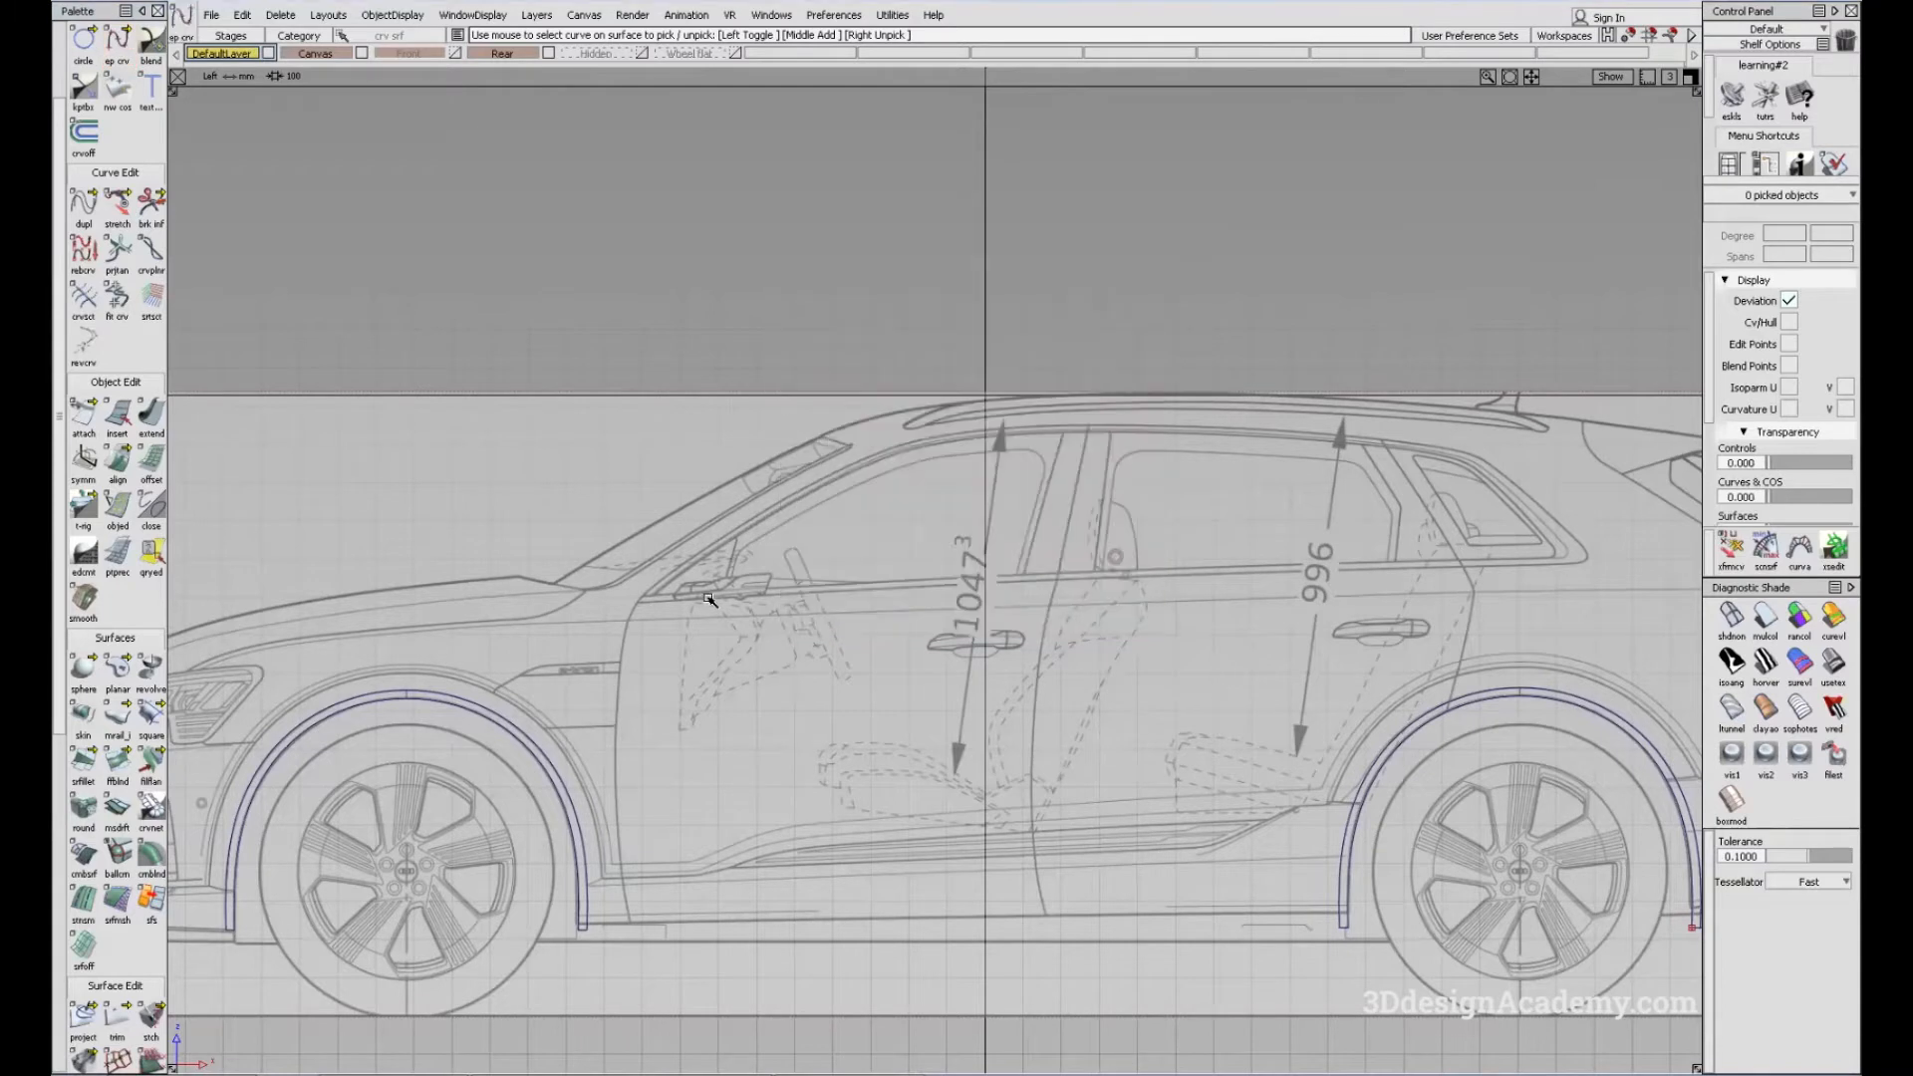
# Step: Draw a two-point curve along the windshield line, from the hood end up to the front of the roof
pyautogui.keyDown('alt'); pyautogui.keyDown('shift'); pyautogui.moveTo(583, 575); pyautogui.dragTo(591, 611, button='middle'); pyautogui.keyUp('shift'); pyautogui.keyUp('alt')
pyautogui.click(551, 628)
pyautogui.click(894, 437)
# Step: Move the windshield curve's middle CV so the curve bends along the windshield outline of the blueprint
pyautogui.keyDown('ctrl'); pyautogui.keyDown('shift'); pyautogui.moveTo(727, 514); pyautogui.dragTo(724, 507); pyautogui.keyUp('shift'); pyautogui.keyUp('ctrl')
pyautogui.keyDown('ctrl'); pyautogui.keyDown('shift'); pyautogui.moveTo(634, 525); pyautogui.dragTo(698, 530); pyautogui.keyUp('shift'); pyautogui.keyUp('ctrl')
pyautogui.click(721, 533)
pyautogui.keyDown('alt'); pyautogui.keyDown('shift'); pyautogui.moveTo(727, 543); pyautogui.dragTo(775, 572, button='middle'); pyautogui.keyUp('shift'); pyautogui.keyUp('alt')
pyautogui.keyDown('alt'); pyautogui.keyDown('shift'); pyautogui.moveTo(775, 573); pyautogui.dragTo(803, 710, button='right'); pyautogui.keyUp('shift'); pyautogui.keyUp('alt')
pyautogui.keyDown('ctrl'); pyautogui.keyDown('shift'); pyautogui.moveTo(800, 716); pyautogui.dragTo(750, 579, button='middle'); pyautogui.keyUp('shift'); pyautogui.keyUp('ctrl')
pyautogui.moveTo(789, 644); pyautogui.dragTo(773, 640)
# Step: Draw a degree 2 edit point curve along the roof, from above the windshield to the rear spoiler tip
pyautogui.keyDown('alt'); pyautogui.keyDown('shift'); pyautogui.moveTo(1278, 593); pyautogui.dragTo(1053, 626, button='middle'); pyautogui.keyUp('shift'); pyautogui.keyUp('alt')
pyautogui.keyDown('ctrl'); pyautogui.keyDown('shift'); pyautogui.moveTo(1055, 628); pyautogui.dragTo(961, 504); pyautogui.keyUp('shift'); pyautogui.keyUp('ctrl')
pyautogui.click(118, 39)
pyautogui.click(618, 453)
pyautogui.keyDown('alt'); pyautogui.keyDown('shift'); pyautogui.moveTo(1519, 486); pyautogui.dragTo(1033, 507, button='middle'); pyautogui.keyUp('shift'); pyautogui.keyUp('alt')
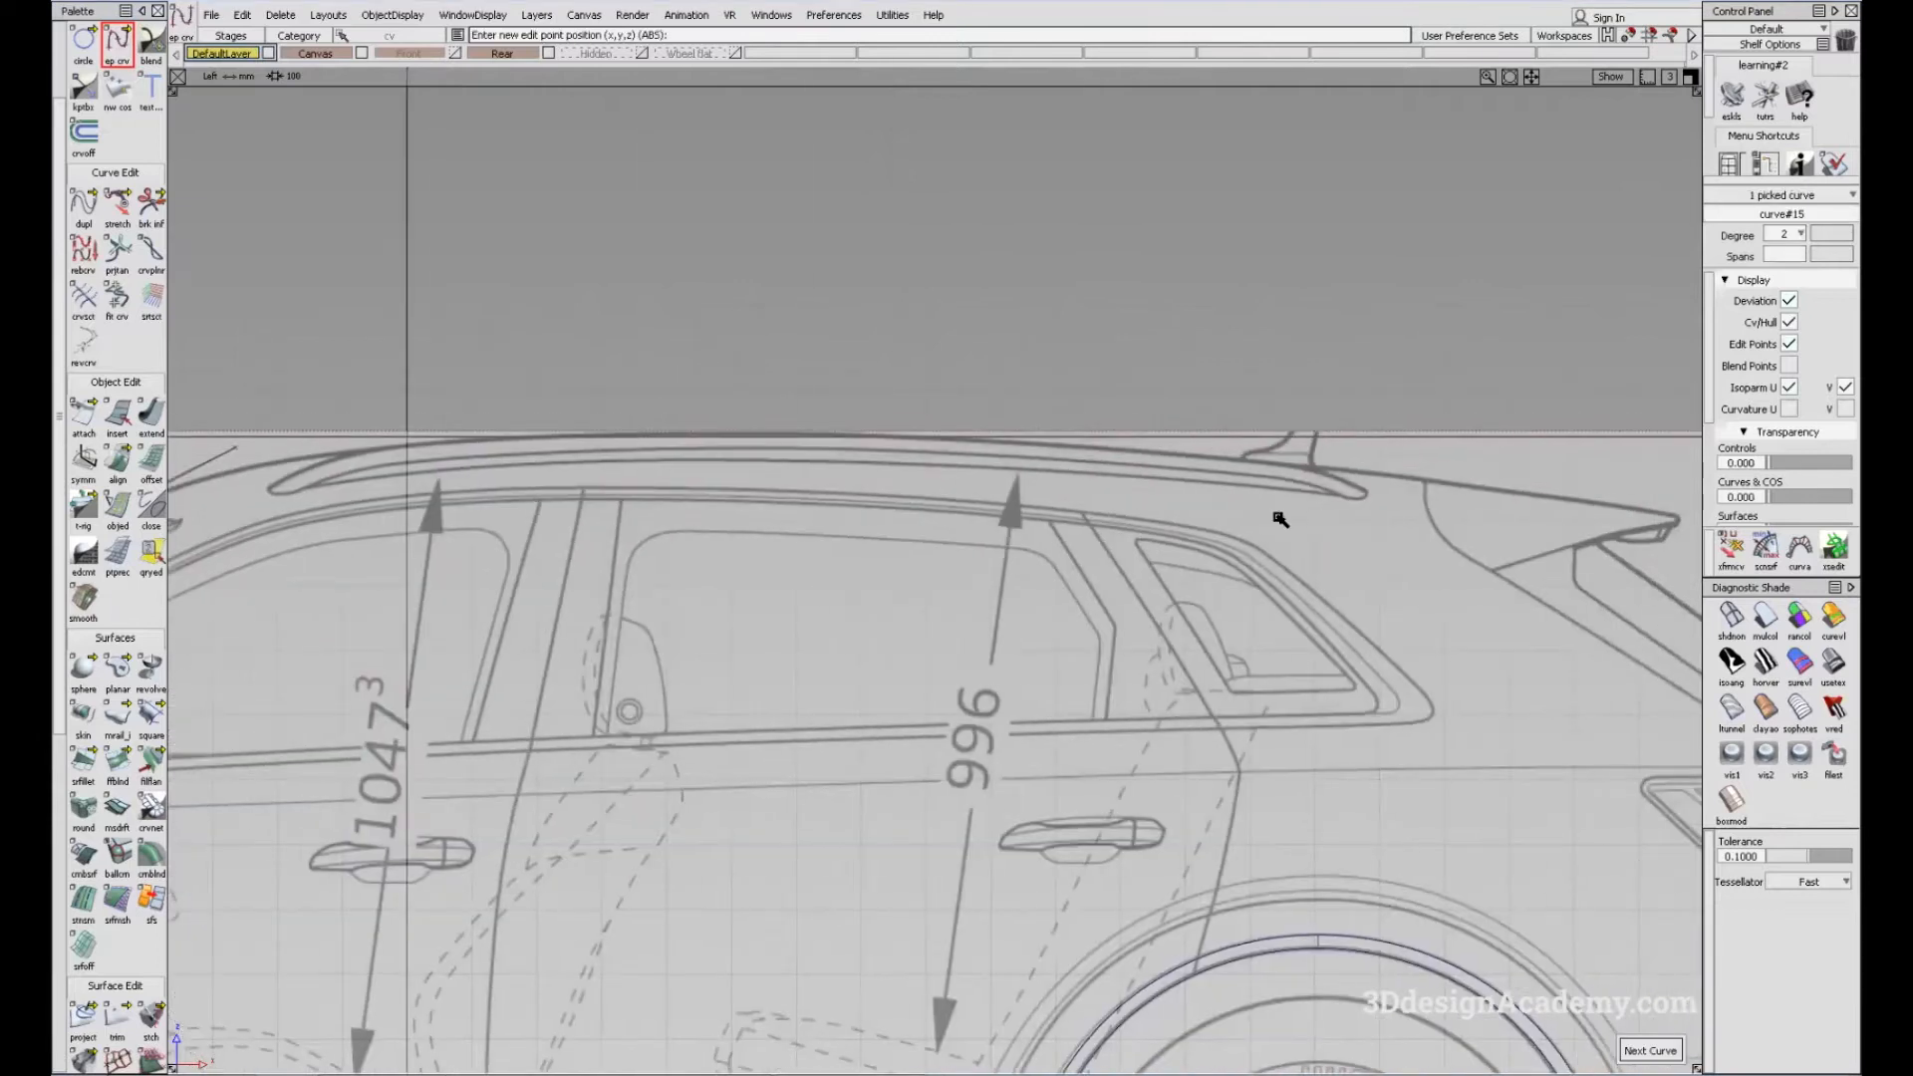
pyautogui.click(1679, 514)
# Step: Raise the roof curve's middle CV above the roof so the curve follows the blueprint roofline
pyautogui.keyDown('ctrl'); pyautogui.keyDown('shift'); pyautogui.moveTo(951, 695); pyautogui.dragTo(903, 528); pyautogui.keyUp('shift'); pyautogui.keyUp('ctrl')
pyautogui.keyDown('ctrl'); pyautogui.keyDown('shift'); pyautogui.moveTo(964, 488); pyautogui.dragTo(773, 434); pyautogui.keyUp('shift'); pyautogui.keyUp('ctrl')
pyautogui.click(827, 488)
pyautogui.keyDown('ctrl'); pyautogui.keyDown('shift'); pyautogui.moveTo(1034, 718); pyautogui.dragTo(943, 530); pyautogui.keyUp('shift'); pyautogui.keyUp('ctrl')
pyautogui.moveTo(918, 600); pyautogui.dragTo(727, 520)
pyautogui.keyDown('ctrl'); pyautogui.keyDown('shift'); pyautogui.moveTo(960, 763); pyautogui.dragTo(747, 547); pyautogui.keyUp('shift'); pyautogui.keyUp('ctrl')
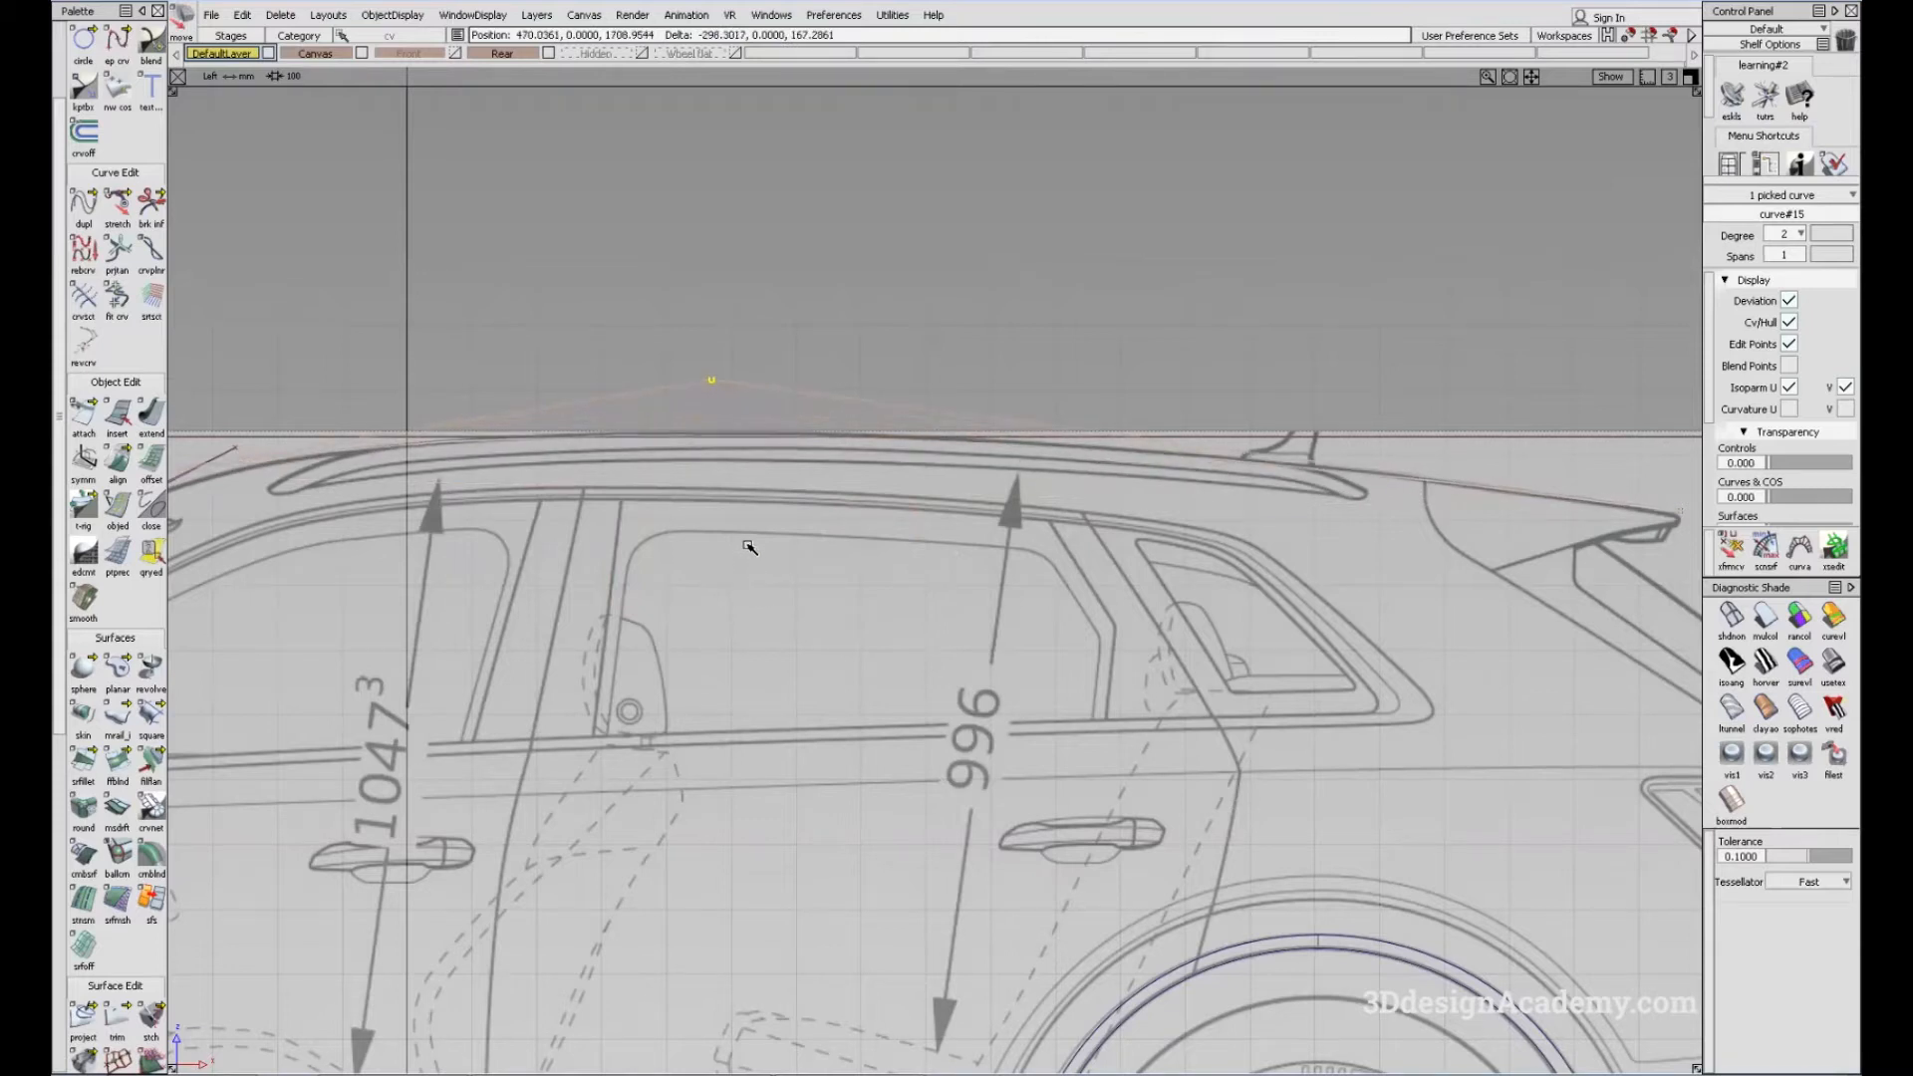
# Step: Fine-tune the roof curve's rear and middle CVs against the roofline and spoiler tip
pyautogui.moveTo(747, 548)
pyautogui.keyDown('alt'); pyautogui.keyDown('shift'); pyautogui.mouseDown(button='middle')
pyautogui.moveTo(854, 575)
pyautogui.moveTo(226, 608)
pyautogui.mouseUp(button='middle'); pyautogui.keyUp('shift'); pyautogui.keyUp('alt')
pyautogui.keyDown('ctrl'); pyautogui.keyDown('shift'); pyautogui.moveTo(1119, 792); pyautogui.dragTo(1115, 559); pyautogui.keyUp('shift'); pyautogui.keyUp('ctrl')
pyautogui.moveTo(1280, 742)
pyautogui.keyDown('ctrl'); pyautogui.keyDown('shift'); pyautogui.mouseDown()
pyautogui.moveTo(1138, 522)
pyautogui.moveTo(1274, 667)
pyautogui.mouseUp(); pyautogui.keyUp('shift'); pyautogui.keyUp('ctrl')
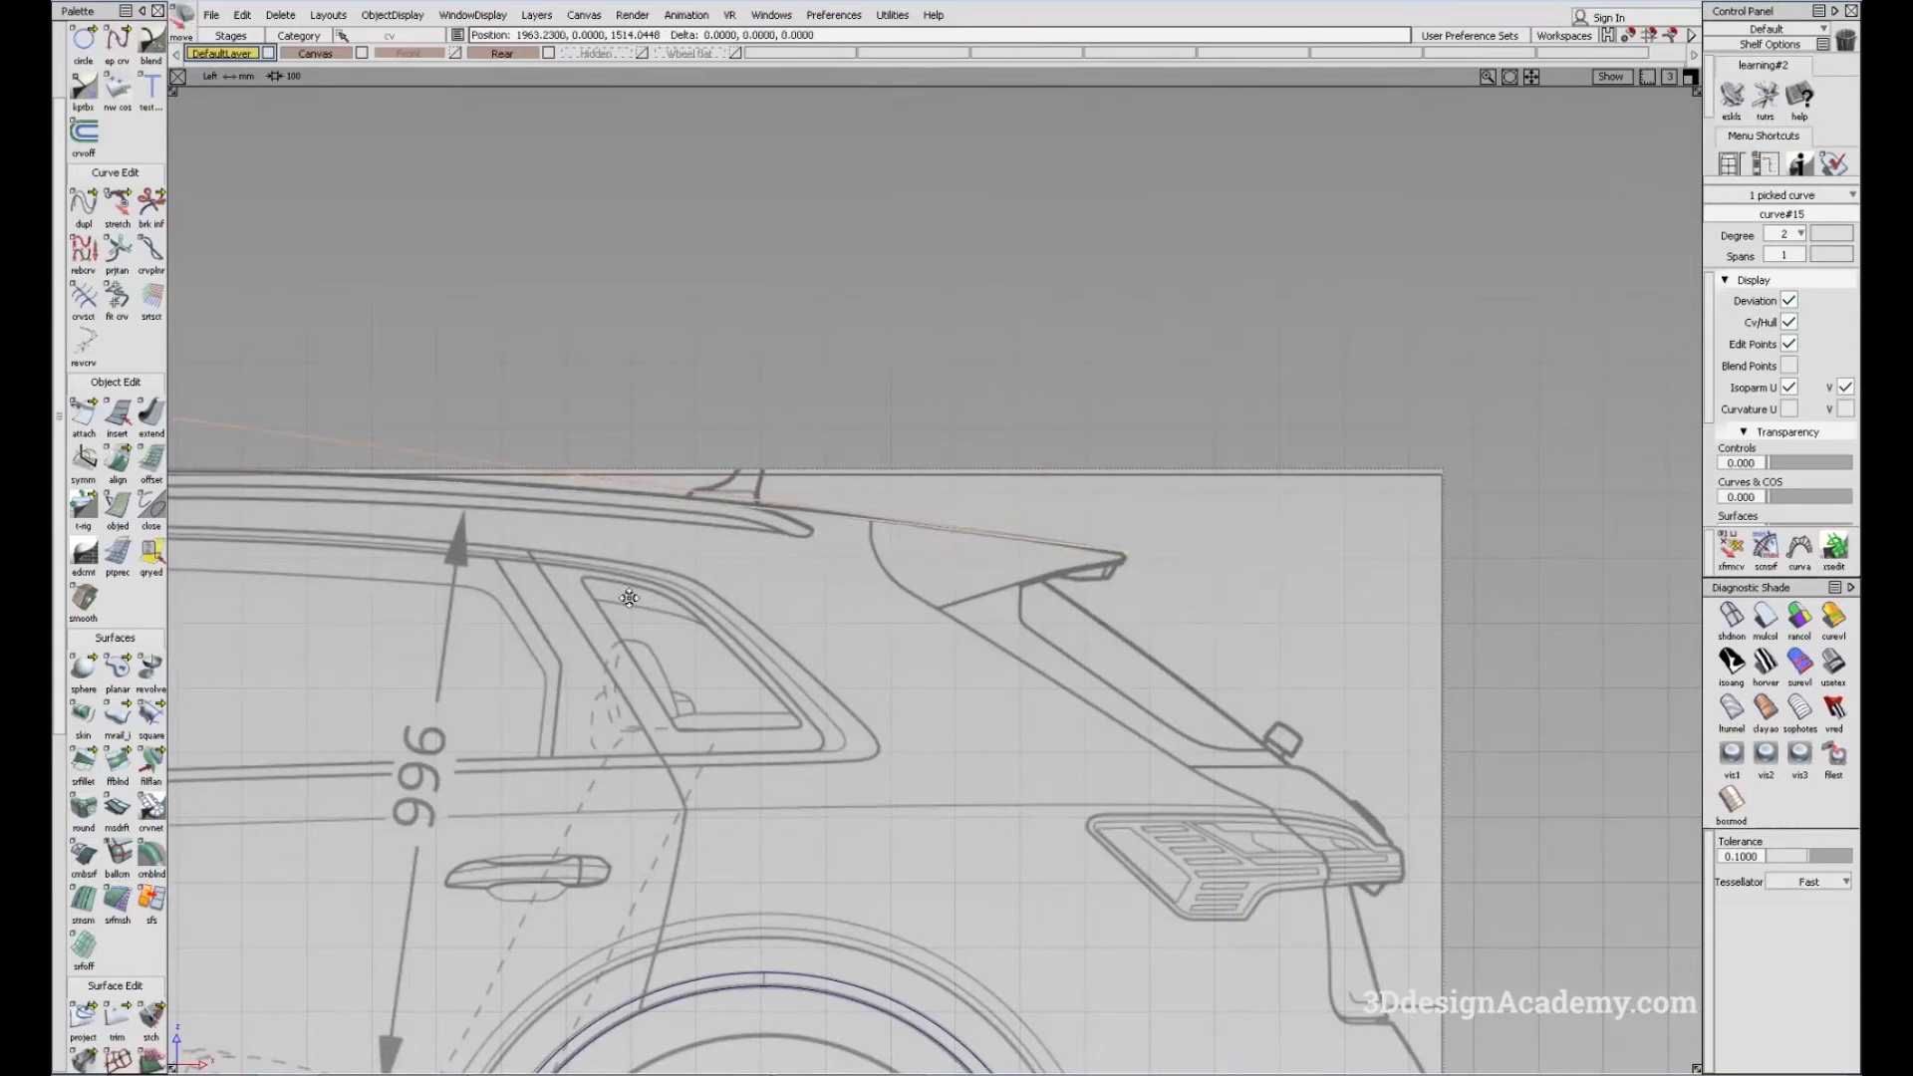
pyautogui.keyDown('alt'); pyautogui.keyDown('shift'); pyautogui.moveTo(555, 607); pyautogui.dragTo(1171, 561, button='middle'); pyautogui.keyUp('shift'); pyautogui.keyUp('alt')
pyautogui.keyDown('ctrl'); pyautogui.keyDown('shift'); pyautogui.moveTo(933, 698); pyautogui.dragTo(879, 502); pyautogui.keyUp('shift'); pyautogui.keyUp('ctrl')
pyautogui.keyDown('ctrl'); pyautogui.keyDown('shift'); pyautogui.moveTo(575, 495); pyautogui.dragTo(683, 487); pyautogui.keyUp('shift'); pyautogui.keyUp('ctrl')
pyautogui.keyDown('ctrl'); pyautogui.keyDown('shift'); pyautogui.moveTo(1169, 710); pyautogui.dragTo(1146, 601, button='middle'); pyautogui.keyUp('shift'); pyautogui.keyUp('ctrl')
pyautogui.moveTo(1162, 612); pyautogui.dragTo(1162, 585, button='right')
# Step: Examine how the roof curve fits the blueprint from the spoiler forward to the windshield
pyautogui.keyDown('alt'); pyautogui.keyDown('shift'); pyautogui.moveTo(938, 658); pyautogui.dragTo(368, 727, button='middle'); pyautogui.keyUp('shift'); pyautogui.keyUp('alt')
pyautogui.keyDown('ctrl'); pyautogui.keyDown('shift'); pyautogui.moveTo(1248, 759); pyautogui.dragTo(1192, 583); pyautogui.keyUp('shift'); pyautogui.keyUp('ctrl')
pyautogui.keyDown('alt'); pyautogui.keyDown('shift'); pyautogui.moveTo(840, 643); pyautogui.dragTo(928, 599, button='middle'); pyautogui.keyUp('shift'); pyautogui.keyUp('alt')
pyautogui.keyDown('ctrl'); pyautogui.keyDown('shift'); pyautogui.moveTo(701, 489); pyautogui.dragTo(782, 481); pyautogui.keyUp('shift'); pyautogui.keyUp('ctrl')
pyautogui.moveTo(667, 340); pyautogui.dragTo(847, 435)
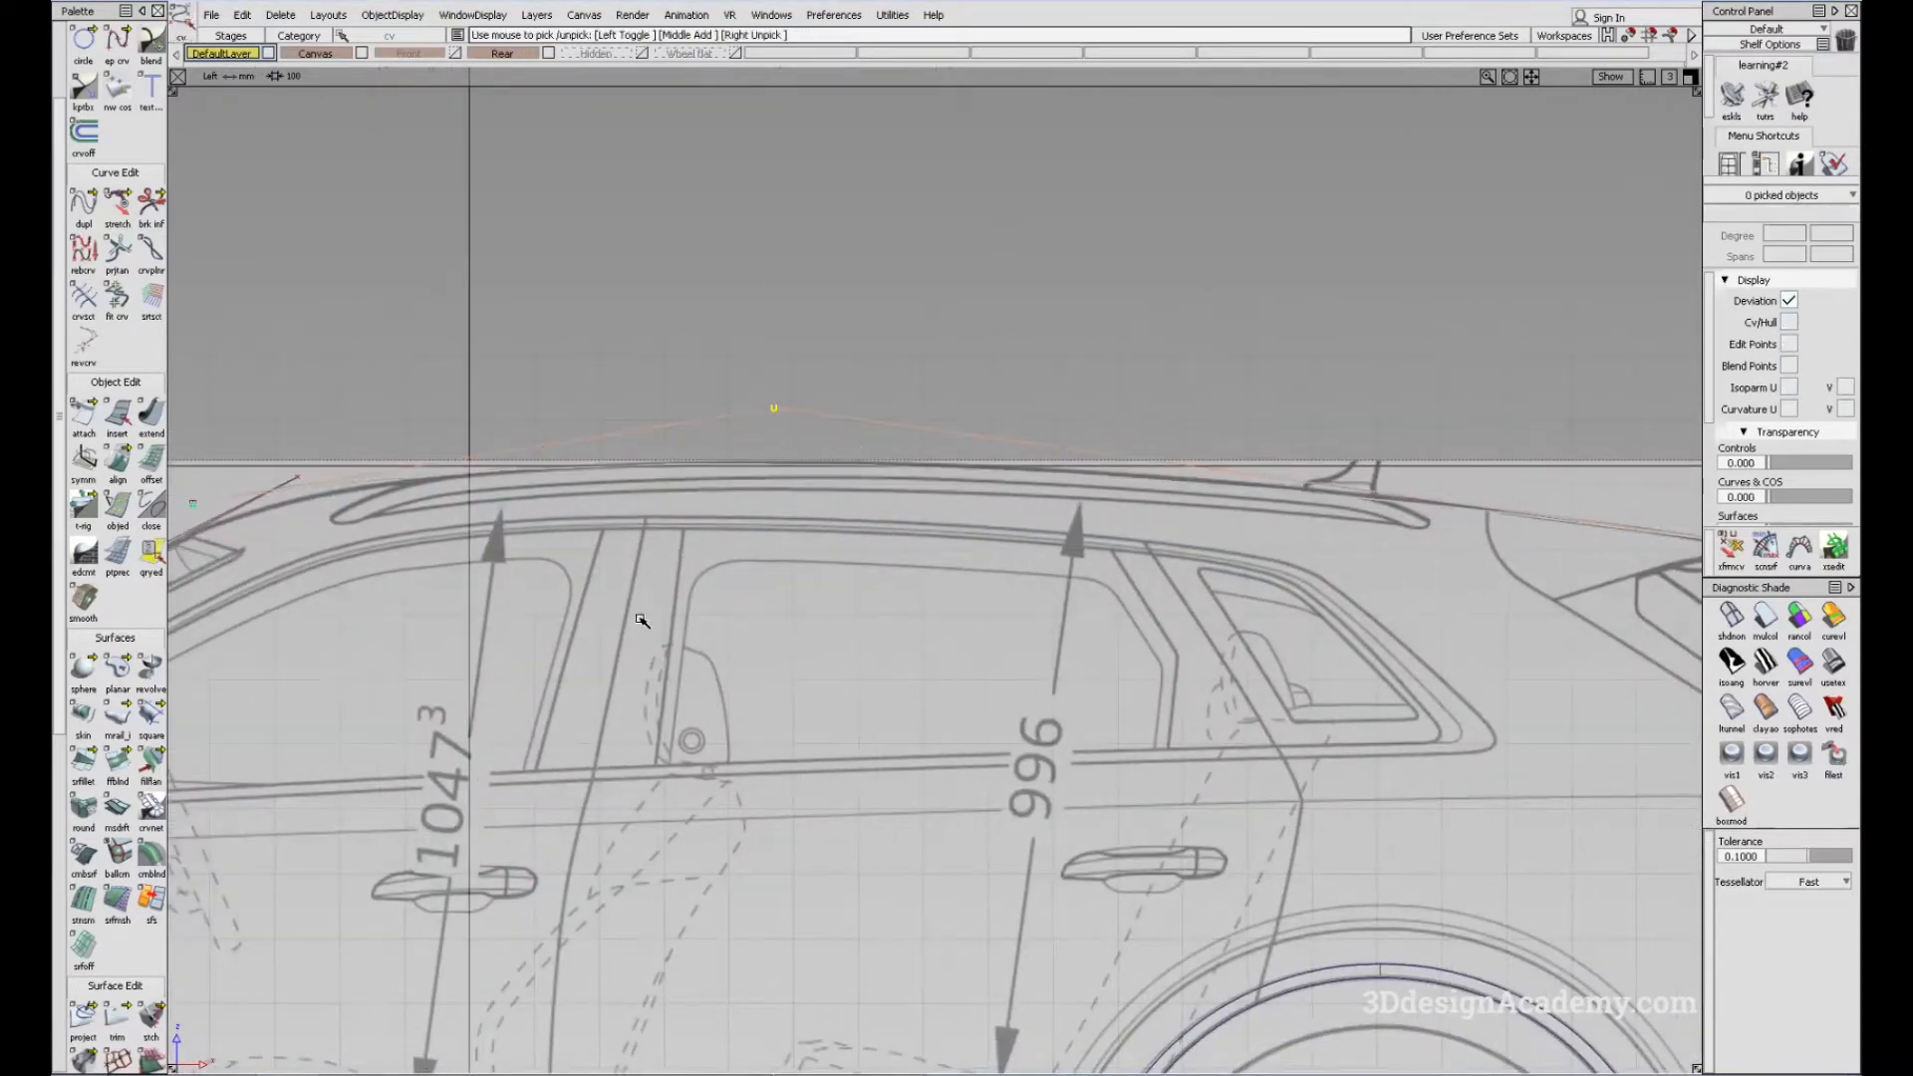
pyautogui.keyDown('alt'); pyautogui.keyDown('shift'); pyautogui.moveTo(733, 530); pyautogui.dragTo(792, 498, button='middle'); pyautogui.keyUp('shift'); pyautogui.keyUp('alt')
pyautogui.moveTo(794, 500)
pyautogui.keyDown('ctrl'); pyautogui.keyDown('shift'); pyautogui.mouseDown()
pyautogui.moveTo(791, 419)
pyautogui.moveTo(569, 435)
pyautogui.mouseUp(); pyautogui.keyUp('shift'); pyautogui.keyUp('ctrl')
pyautogui.keyDown('ctrl'); pyautogui.keyDown('shift'); pyautogui.moveTo(455, 470); pyautogui.dragTo(542, 445); pyautogui.keyUp('shift'); pyautogui.keyUp('ctrl')
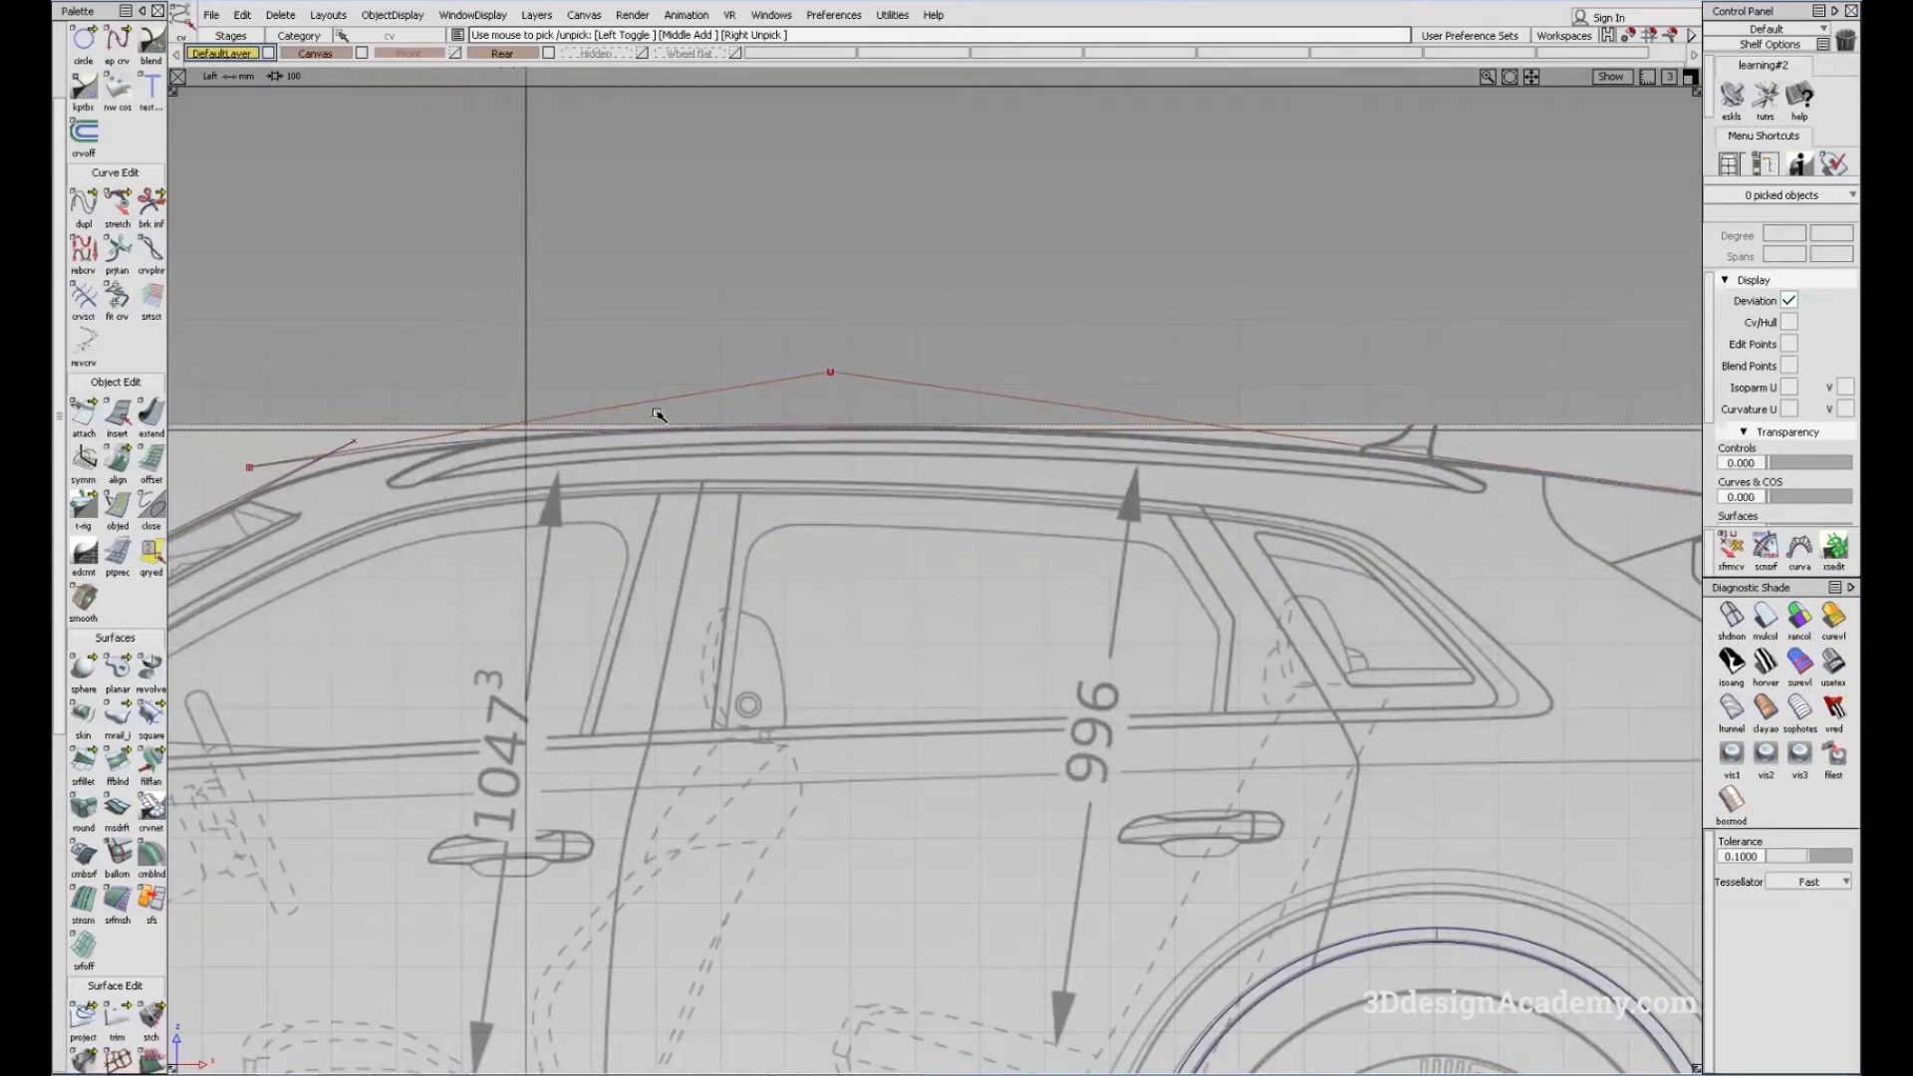
pyautogui.keyDown('alt'); pyautogui.keyDown('shift'); pyautogui.moveTo(885, 512); pyautogui.dragTo(1074, 510, button='middle'); pyautogui.keyUp('shift'); pyautogui.keyUp('alt')
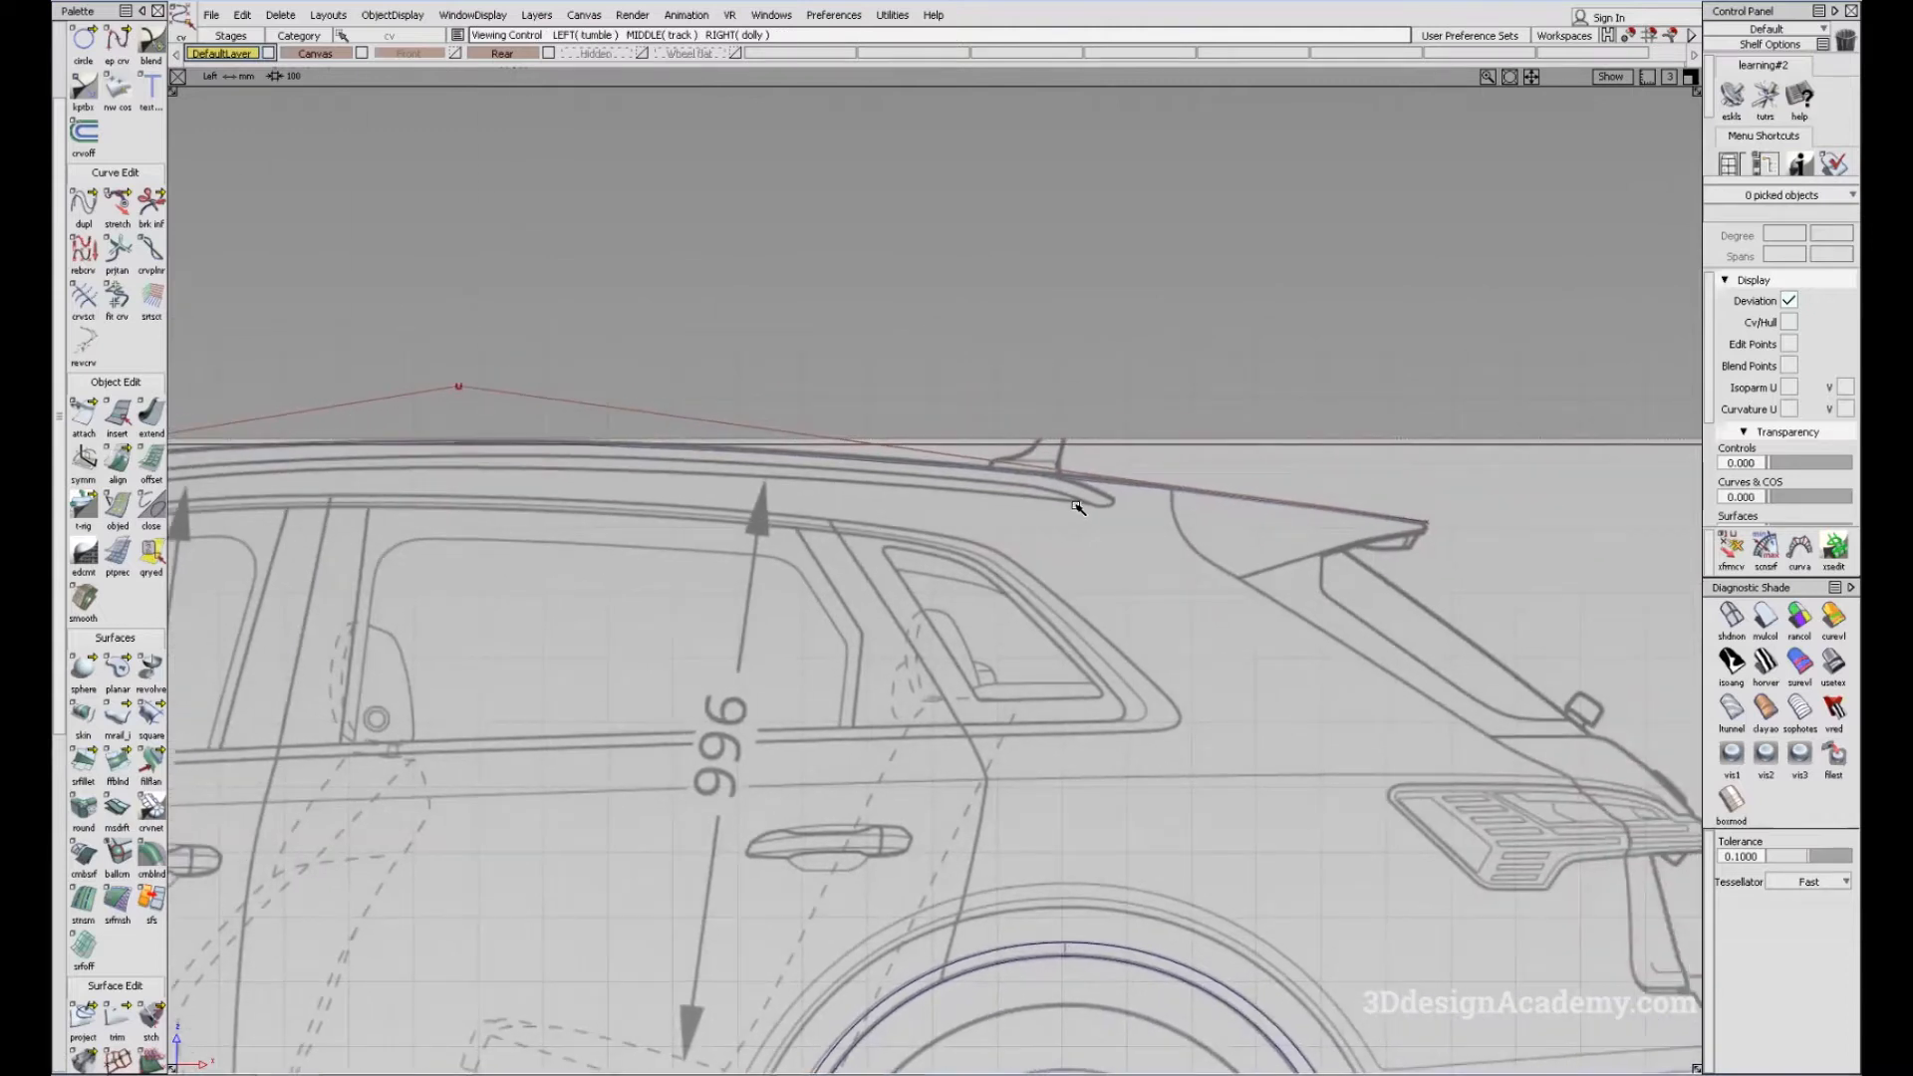
pyautogui.moveTo(751, 505)
pyautogui.keyDown('alt'); pyautogui.keyDown('shift'); pyautogui.mouseDown(button='middle')
pyautogui.moveTo(799, 445)
pyautogui.moveTo(792, 474)
pyautogui.moveTo(937, 505)
pyautogui.mouseUp(button='middle'); pyautogui.keyUp('shift'); pyautogui.keyUp('alt')
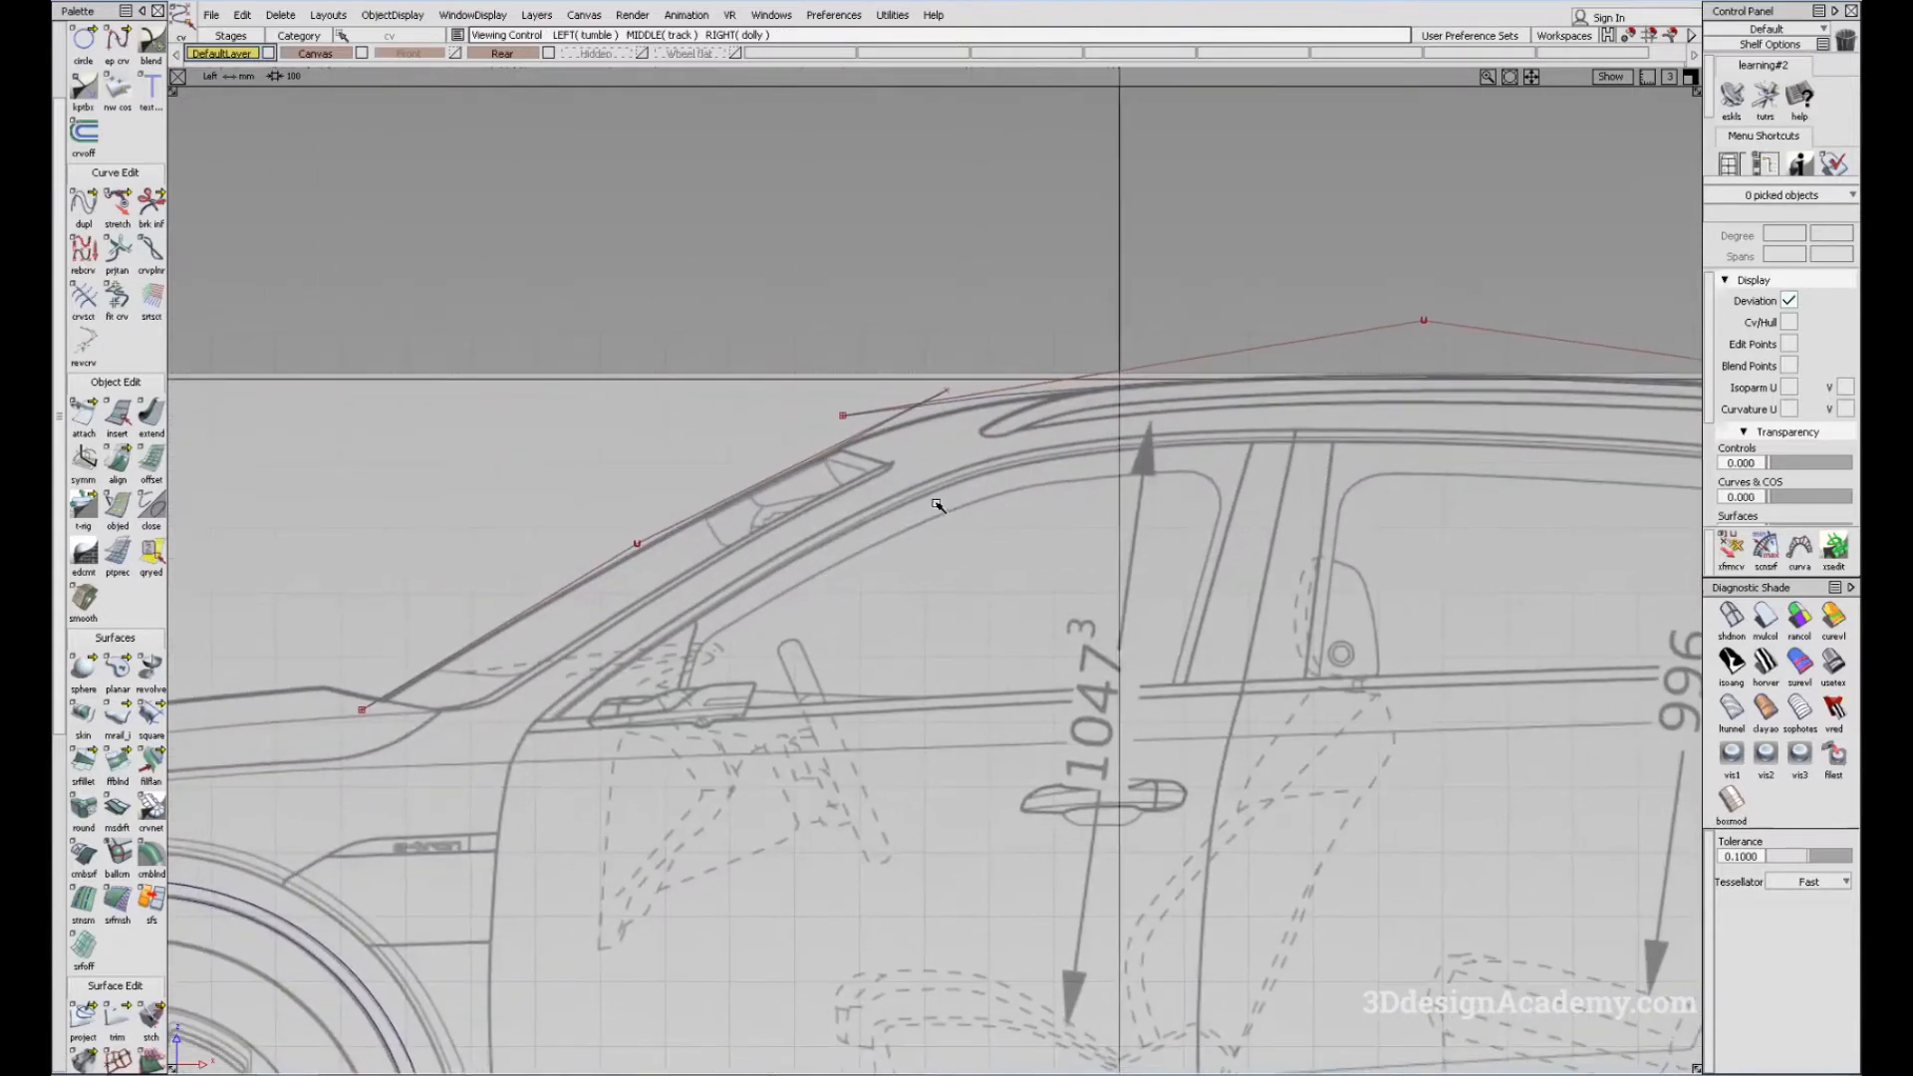
# Step: Nudge the windshield curve's upper end CV and adjust its middle CV to fit the blueprint
pyautogui.click(943, 389)
pyautogui.keyDown('ctrl'); pyautogui.keyDown('shift'); pyautogui.moveTo(945, 524); pyautogui.dragTo(932, 460, button='middle'); pyautogui.keyUp('shift'); pyautogui.keyUp('ctrl')
pyautogui.moveTo(931, 462); pyautogui.dragTo(933, 465)
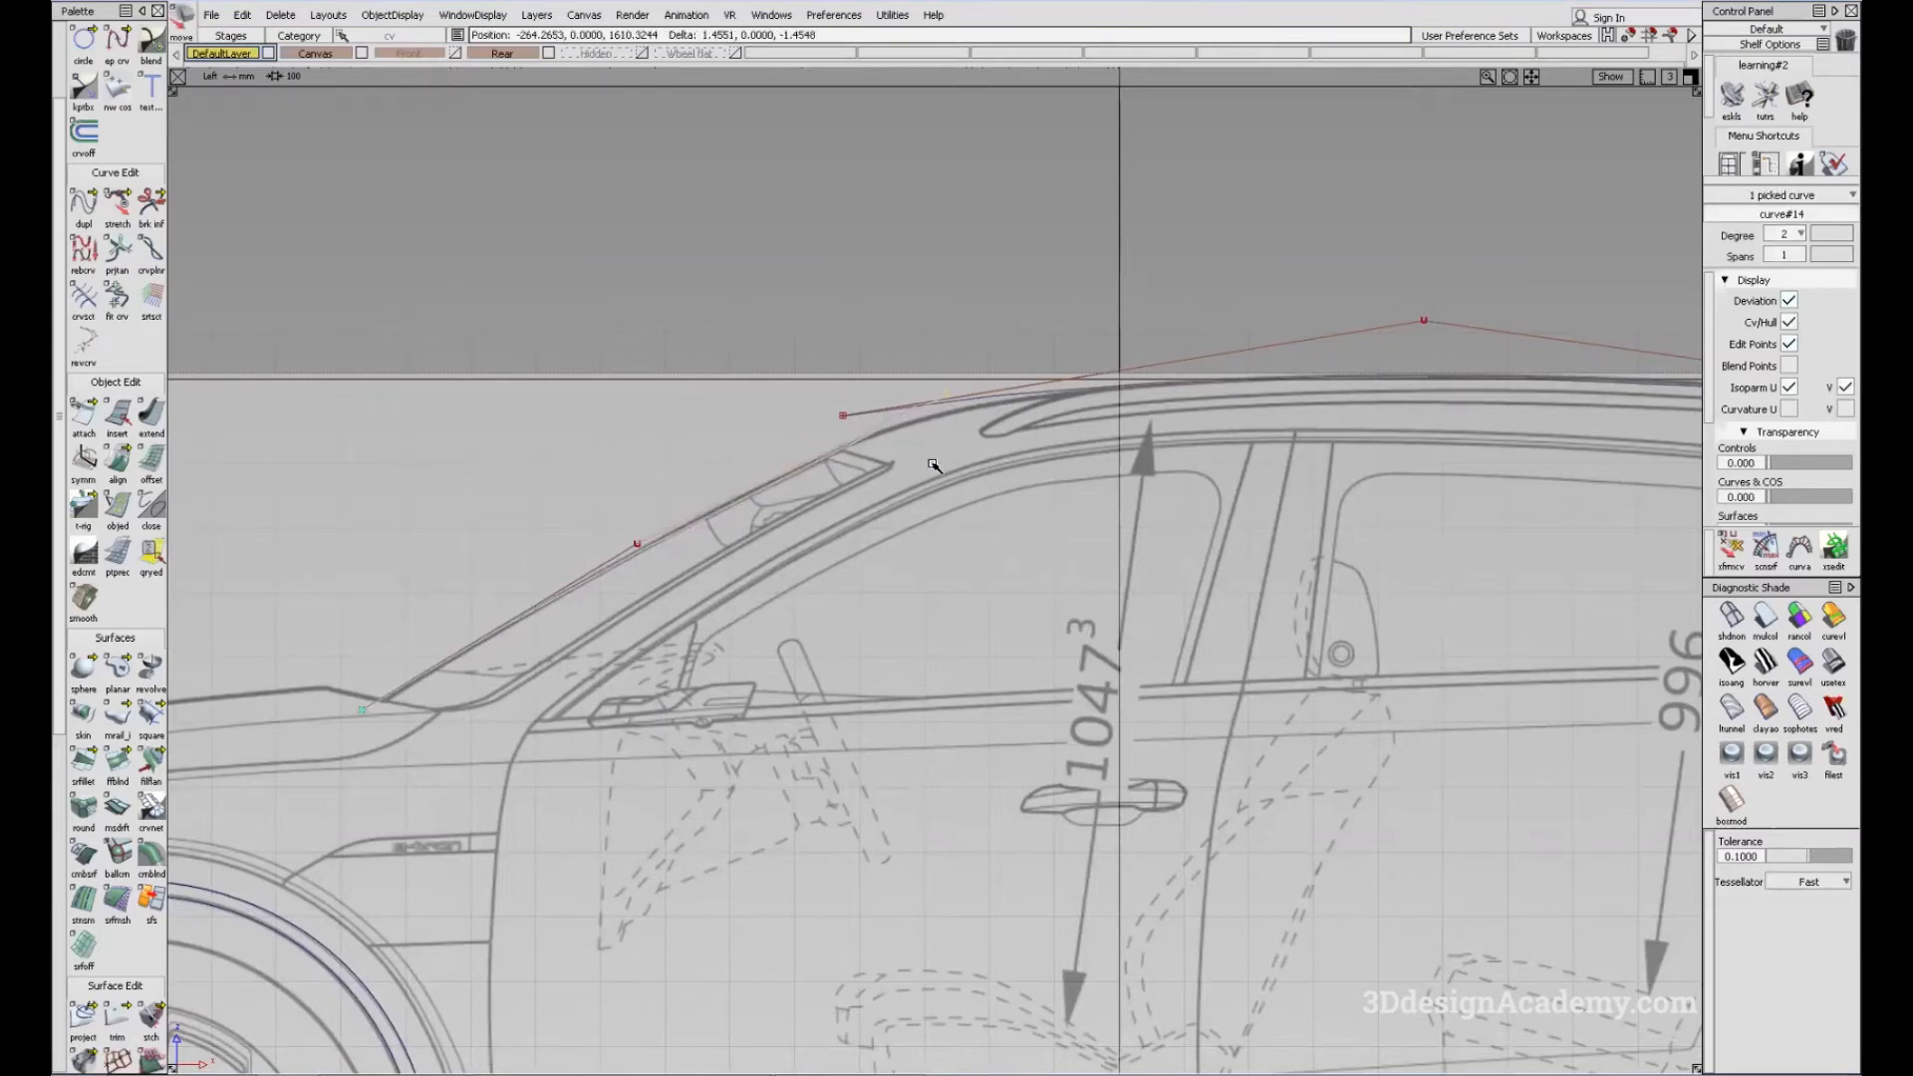
pyautogui.keyDown('ctrl'); pyautogui.keyDown('shift'); pyautogui.moveTo(586, 639); pyautogui.dragTo(518, 432); pyautogui.keyUp('shift'); pyautogui.keyUp('ctrl')
pyautogui.keyDown('ctrl'); pyautogui.keyDown('shift'); pyautogui.moveTo(469, 517); pyautogui.dragTo(626, 524); pyautogui.keyUp('shift'); pyautogui.keyUp('ctrl')
pyautogui.click(636, 543)
pyautogui.keyDown('ctrl'); pyautogui.keyDown('shift'); pyautogui.moveTo(867, 703); pyautogui.dragTo(853, 599, button='middle'); pyautogui.keyUp('shift'); pyautogui.keyUp('ctrl')
pyautogui.moveTo(854, 608); pyautogui.dragTo(854, 602, button='right')
pyautogui.keyDown('alt'); pyautogui.keyDown('shift'); pyautogui.moveTo(854, 602); pyautogui.dragTo(1023, 499, button='middle'); pyautogui.keyUp('shift'); pyautogui.keyUp('alt')
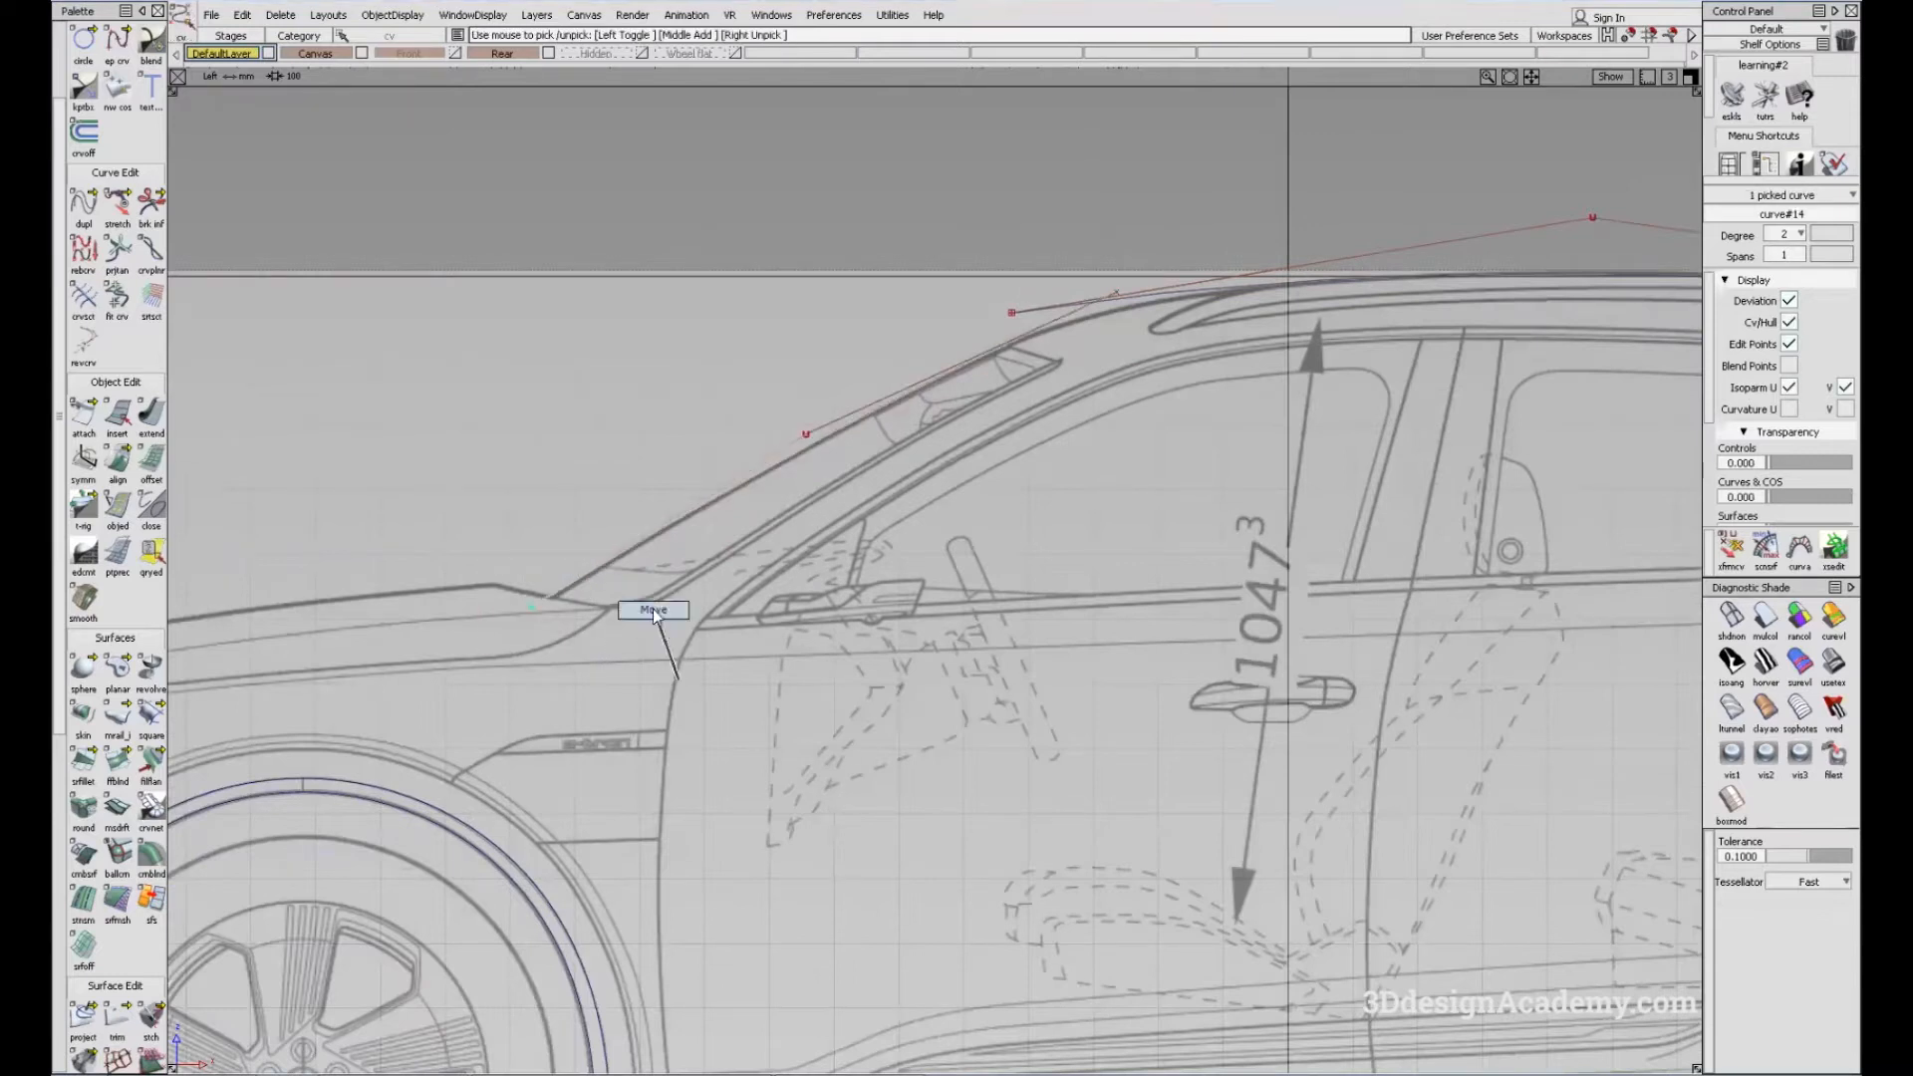
# Step: Shift the windshield curve's middle CV slightly toward the roof to tighten the fit along the windshield
pyautogui.moveTo(658, 628); pyautogui.dragTo(655, 630)
pyautogui.keyDown('alt'); pyautogui.keyDown('shift'); pyautogui.moveTo(1004, 500); pyautogui.dragTo(859, 581, button='middle'); pyautogui.keyUp('shift'); pyautogui.keyUp('alt')
pyautogui.keyDown('ctrl'); pyautogui.keyDown('shift'); pyautogui.moveTo(832, 693); pyautogui.dragTo(767, 397); pyautogui.keyUp('shift'); pyautogui.keyUp('ctrl')
pyautogui.moveTo(607, 459); pyautogui.dragTo(763, 568)
pyautogui.keyDown('ctrl'); pyautogui.keyDown('shift'); pyautogui.moveTo(798, 592); pyautogui.dragTo(801, 531, button='middle'); pyautogui.keyUp('shift'); pyautogui.keyUp('ctrl')
pyautogui.moveTo(802, 531); pyautogui.dragTo(812, 528)
pyautogui.keyDown('alt'); pyautogui.keyDown('shift'); pyautogui.moveTo(952, 531); pyautogui.dragTo(858, 589, button='middle'); pyautogui.keyUp('shift'); pyautogui.keyUp('alt')
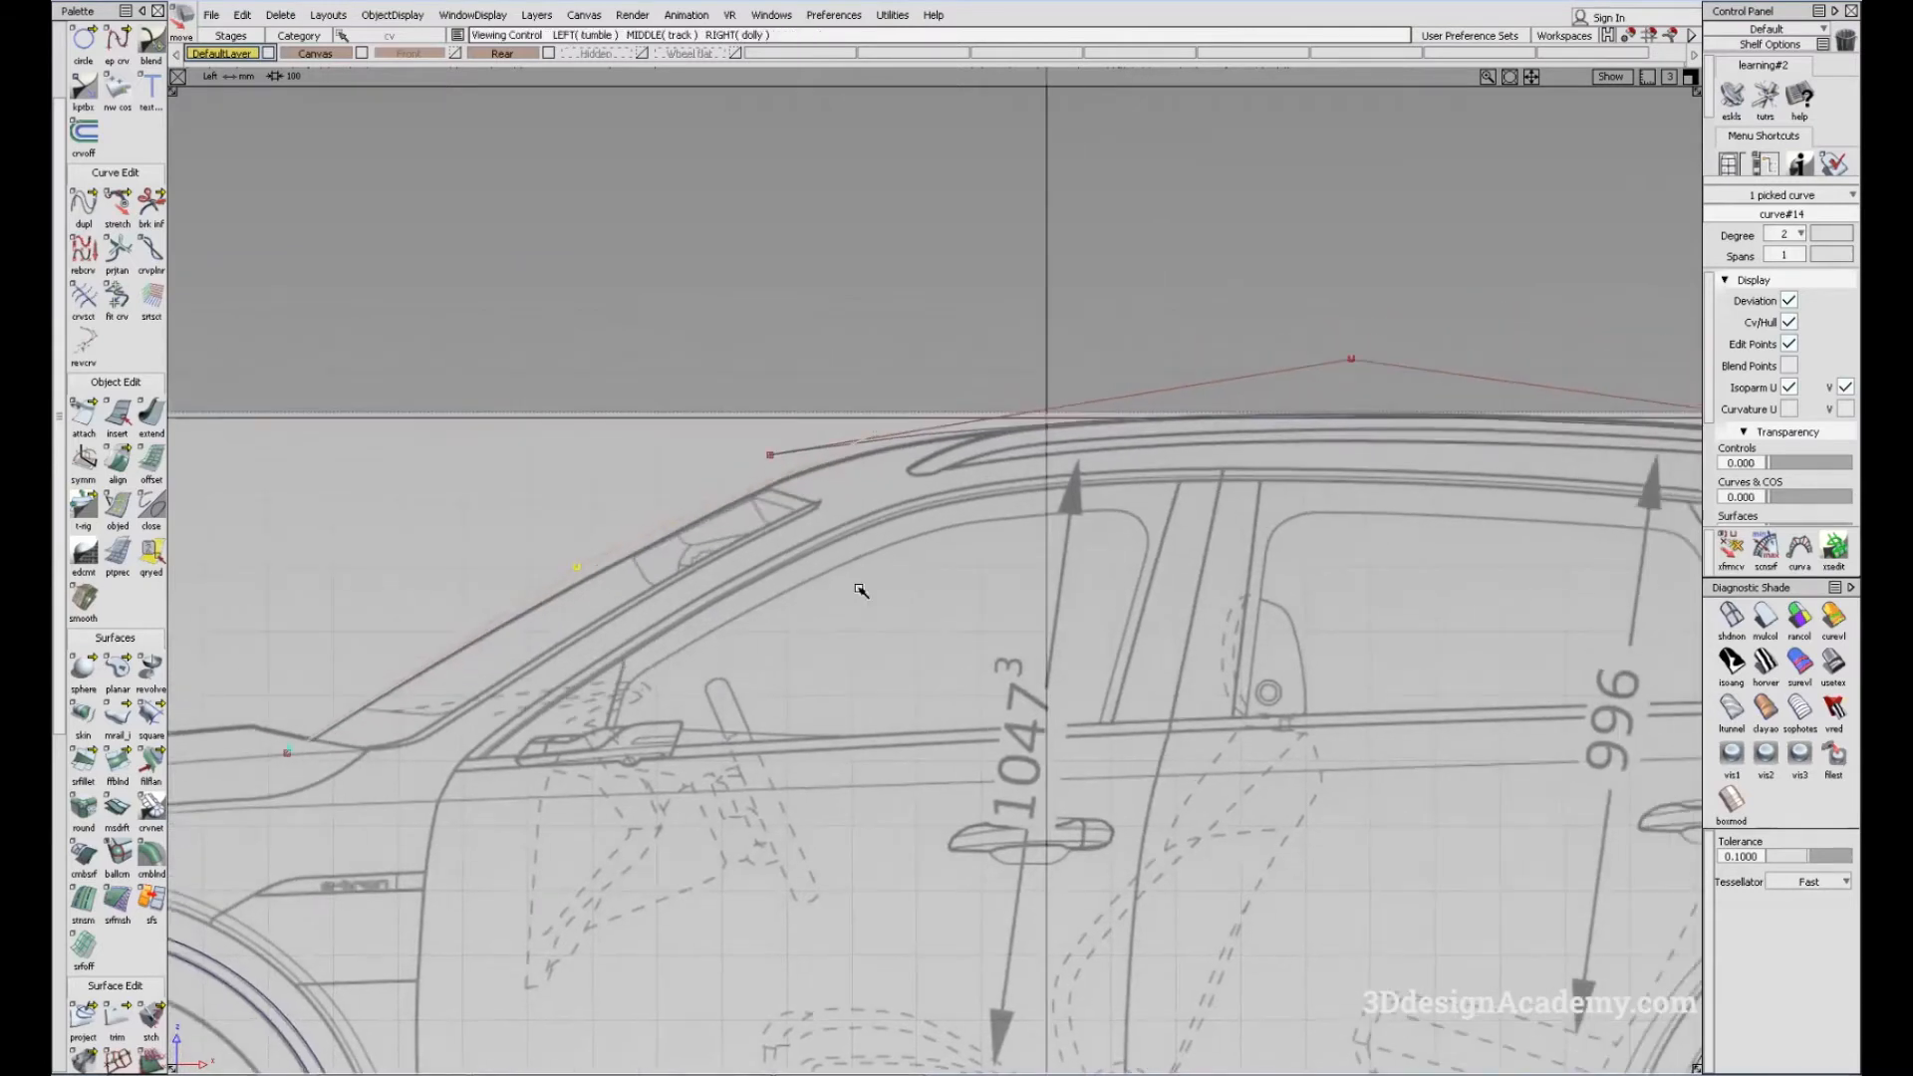
pyautogui.keyDown('ctrl'); pyautogui.keyDown('shift'); pyautogui.moveTo(860, 648); pyautogui.dragTo(863, 558); pyautogui.keyUp('shift'); pyautogui.keyUp('ctrl')
pyautogui.keyDown('alt'); pyautogui.keyDown('shift'); pyautogui.moveTo(705, 585); pyautogui.dragTo(750, 490, button='middle'); pyautogui.keyUp('shift'); pyautogui.keyUp('alt')
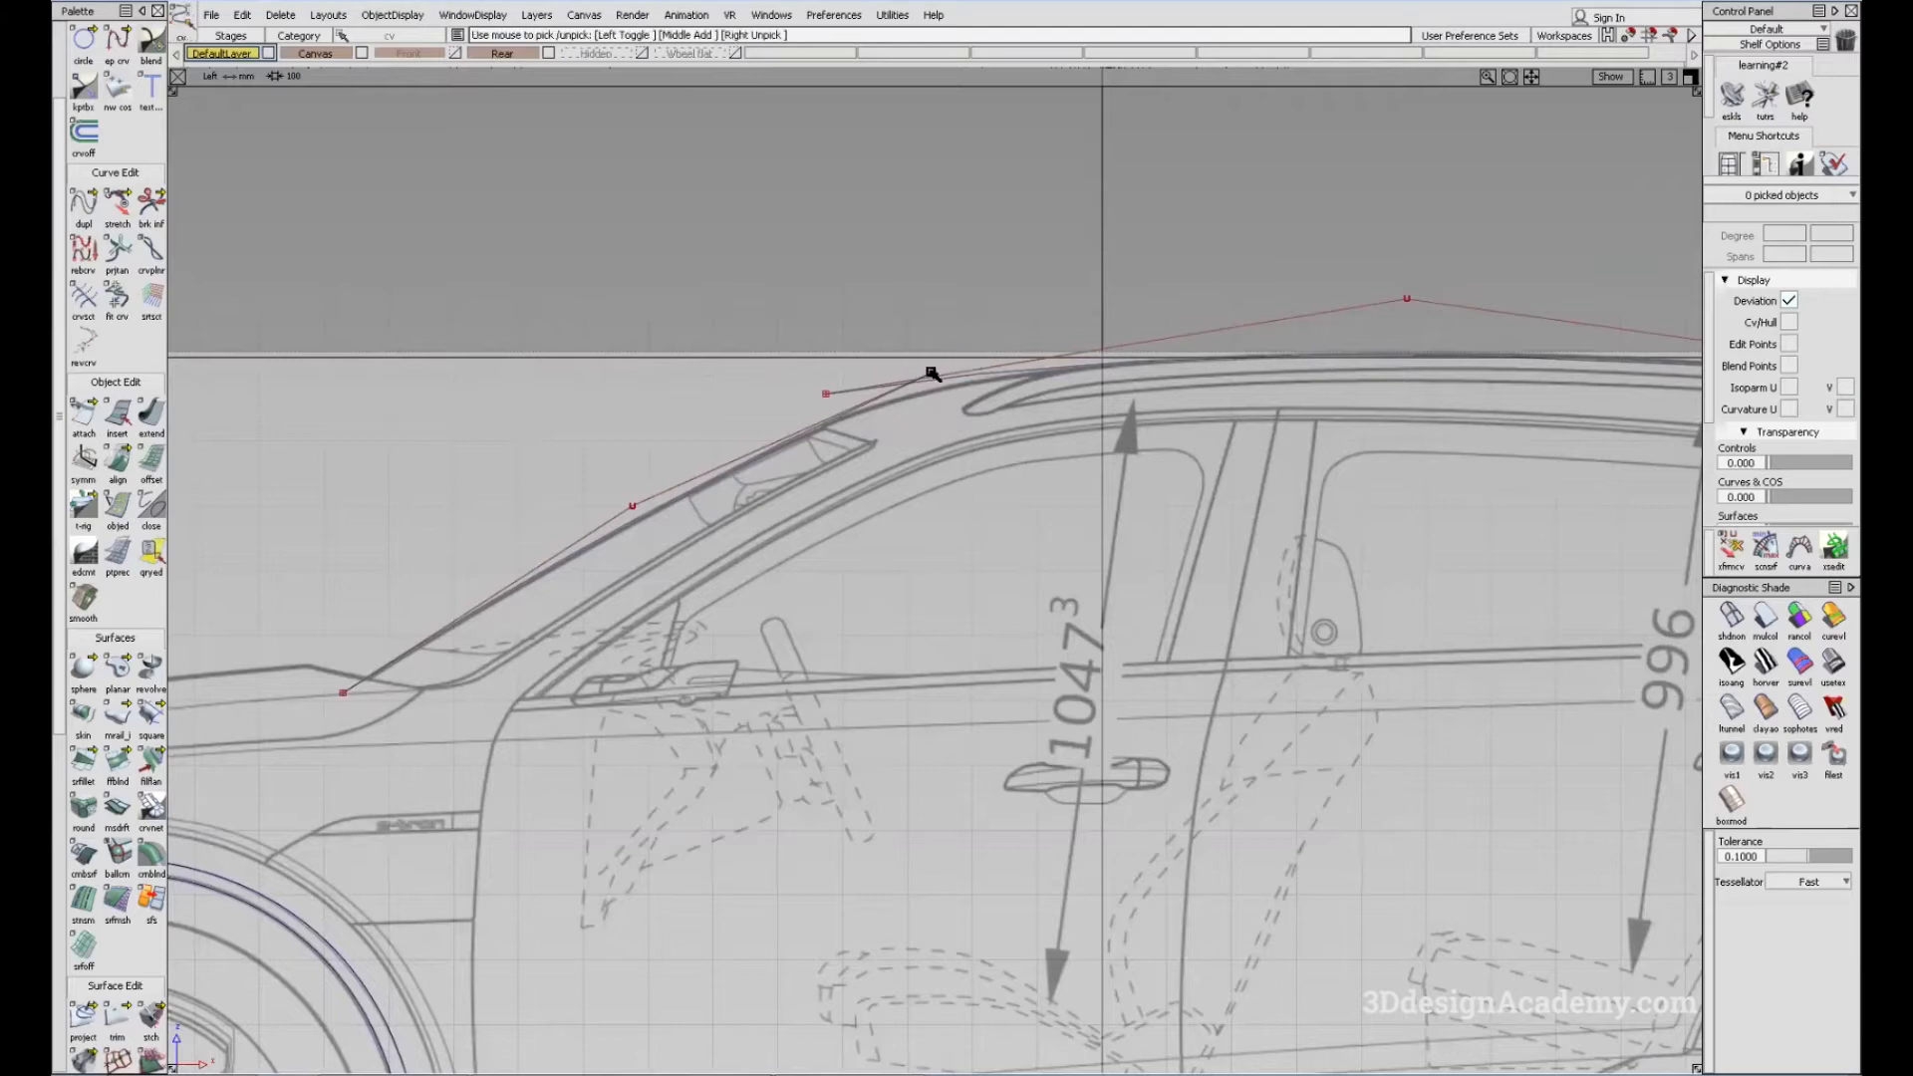
# Step: Slide the windshield curve's middle CV along its hull toward the roof
pyautogui.click(764, 436)
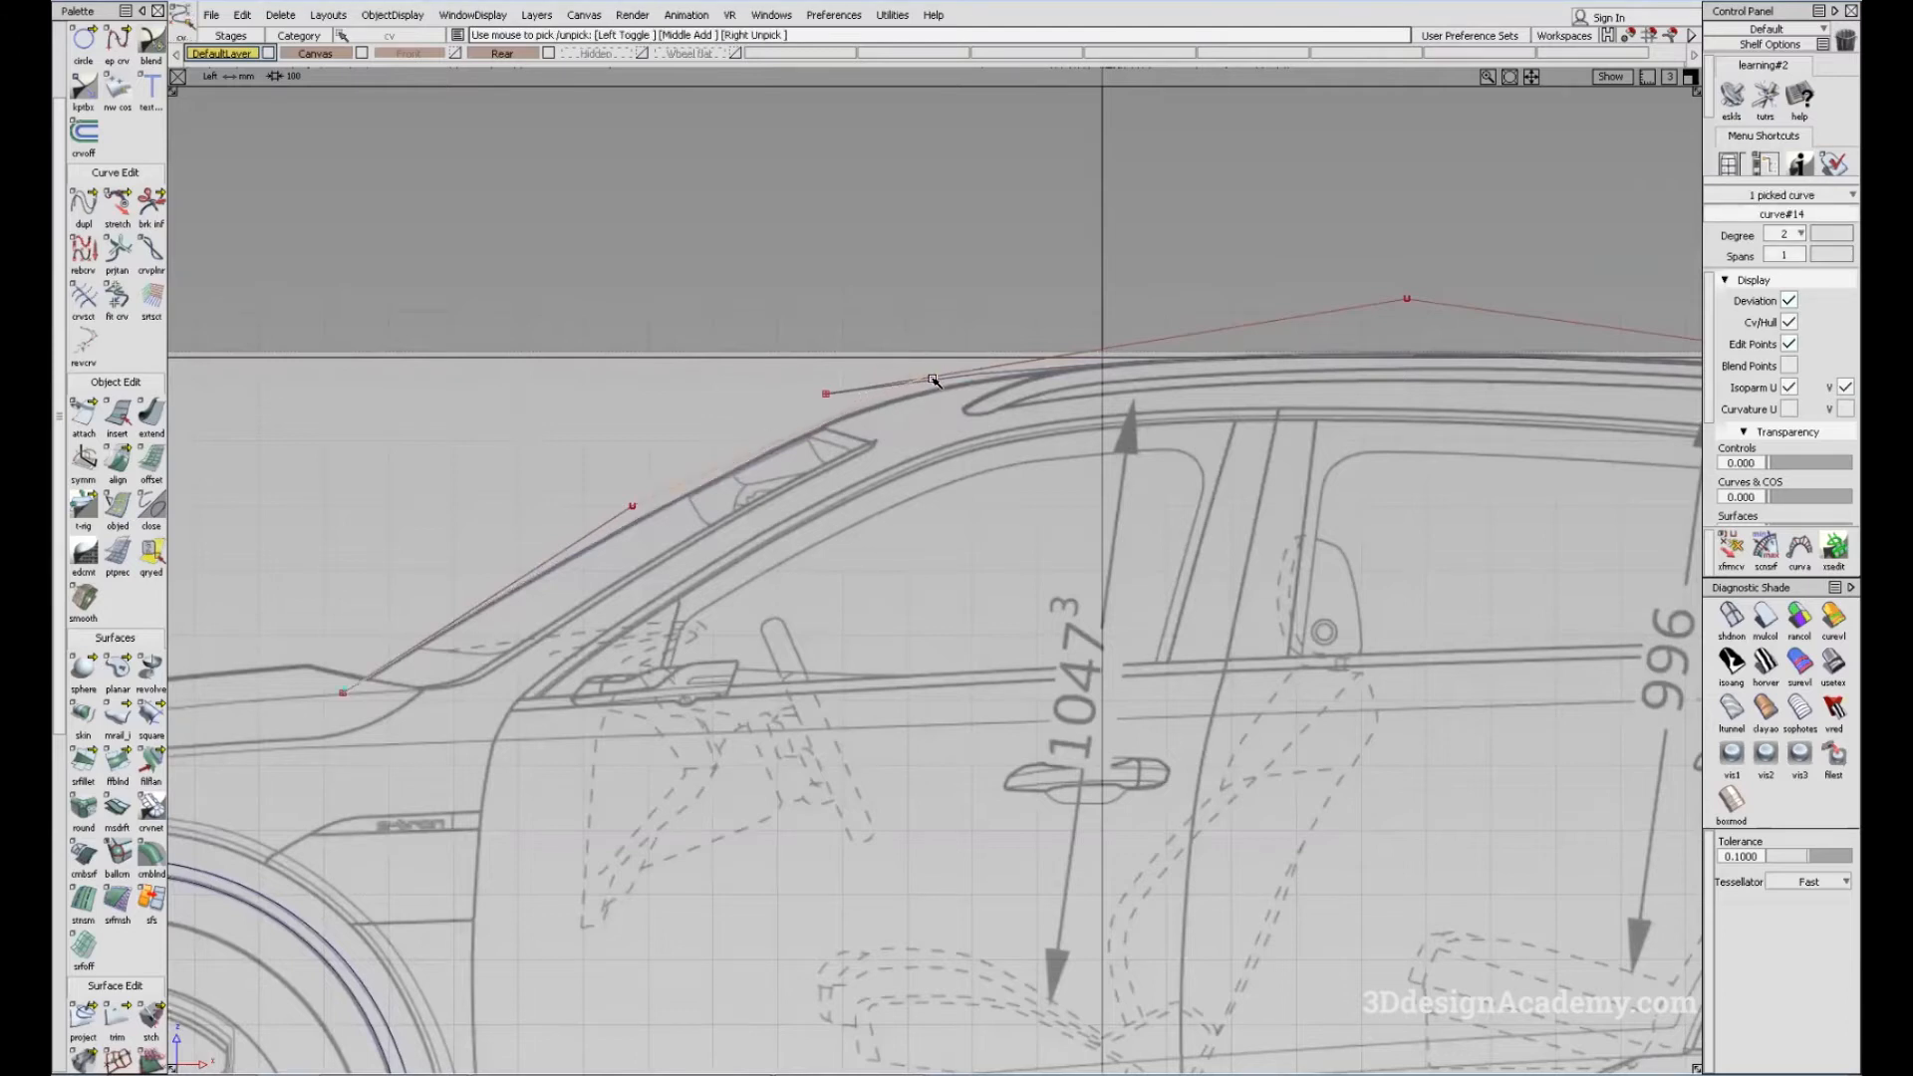
pyautogui.keyDown('ctrl'); pyautogui.keyDown('shift'); pyautogui.moveTo(656, 650); pyautogui.dragTo(573, 286); pyautogui.keyUp('shift'); pyautogui.keyUp('ctrl')
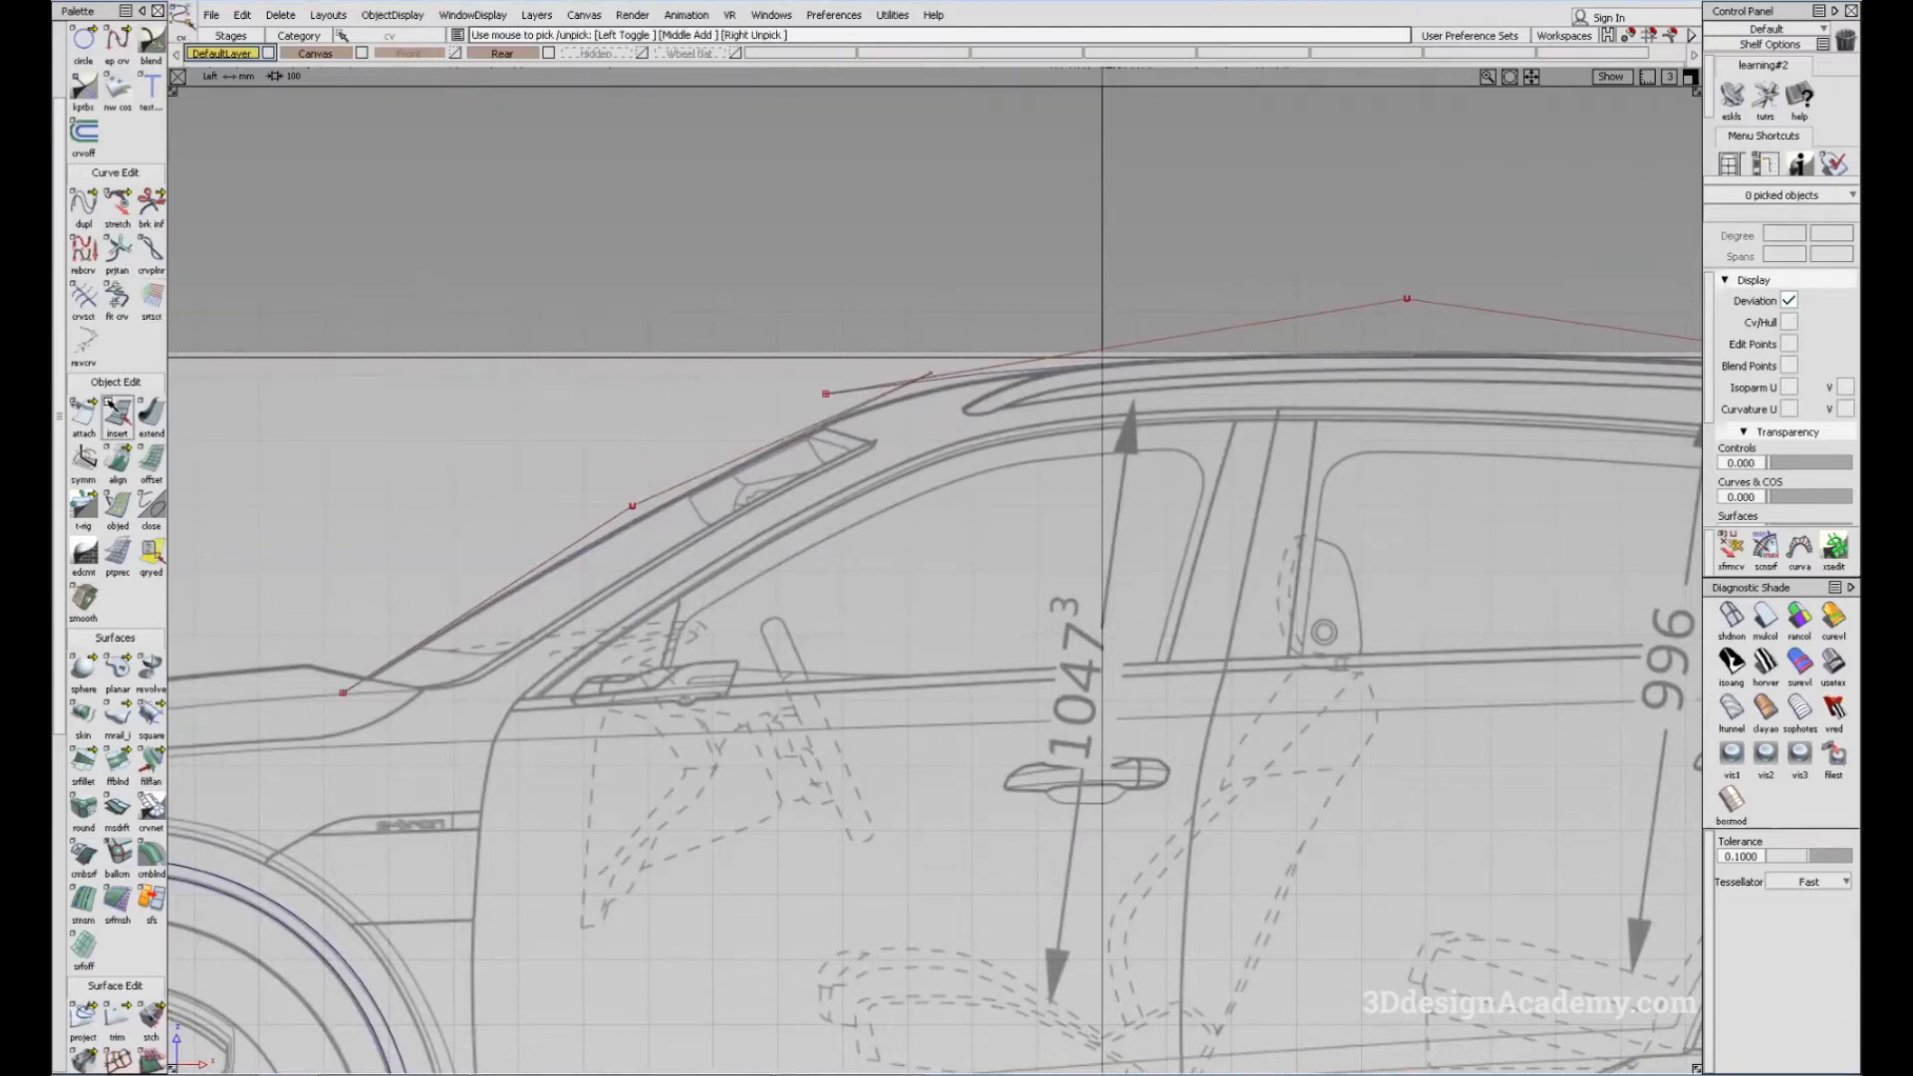
pyautogui.click(1729, 541)
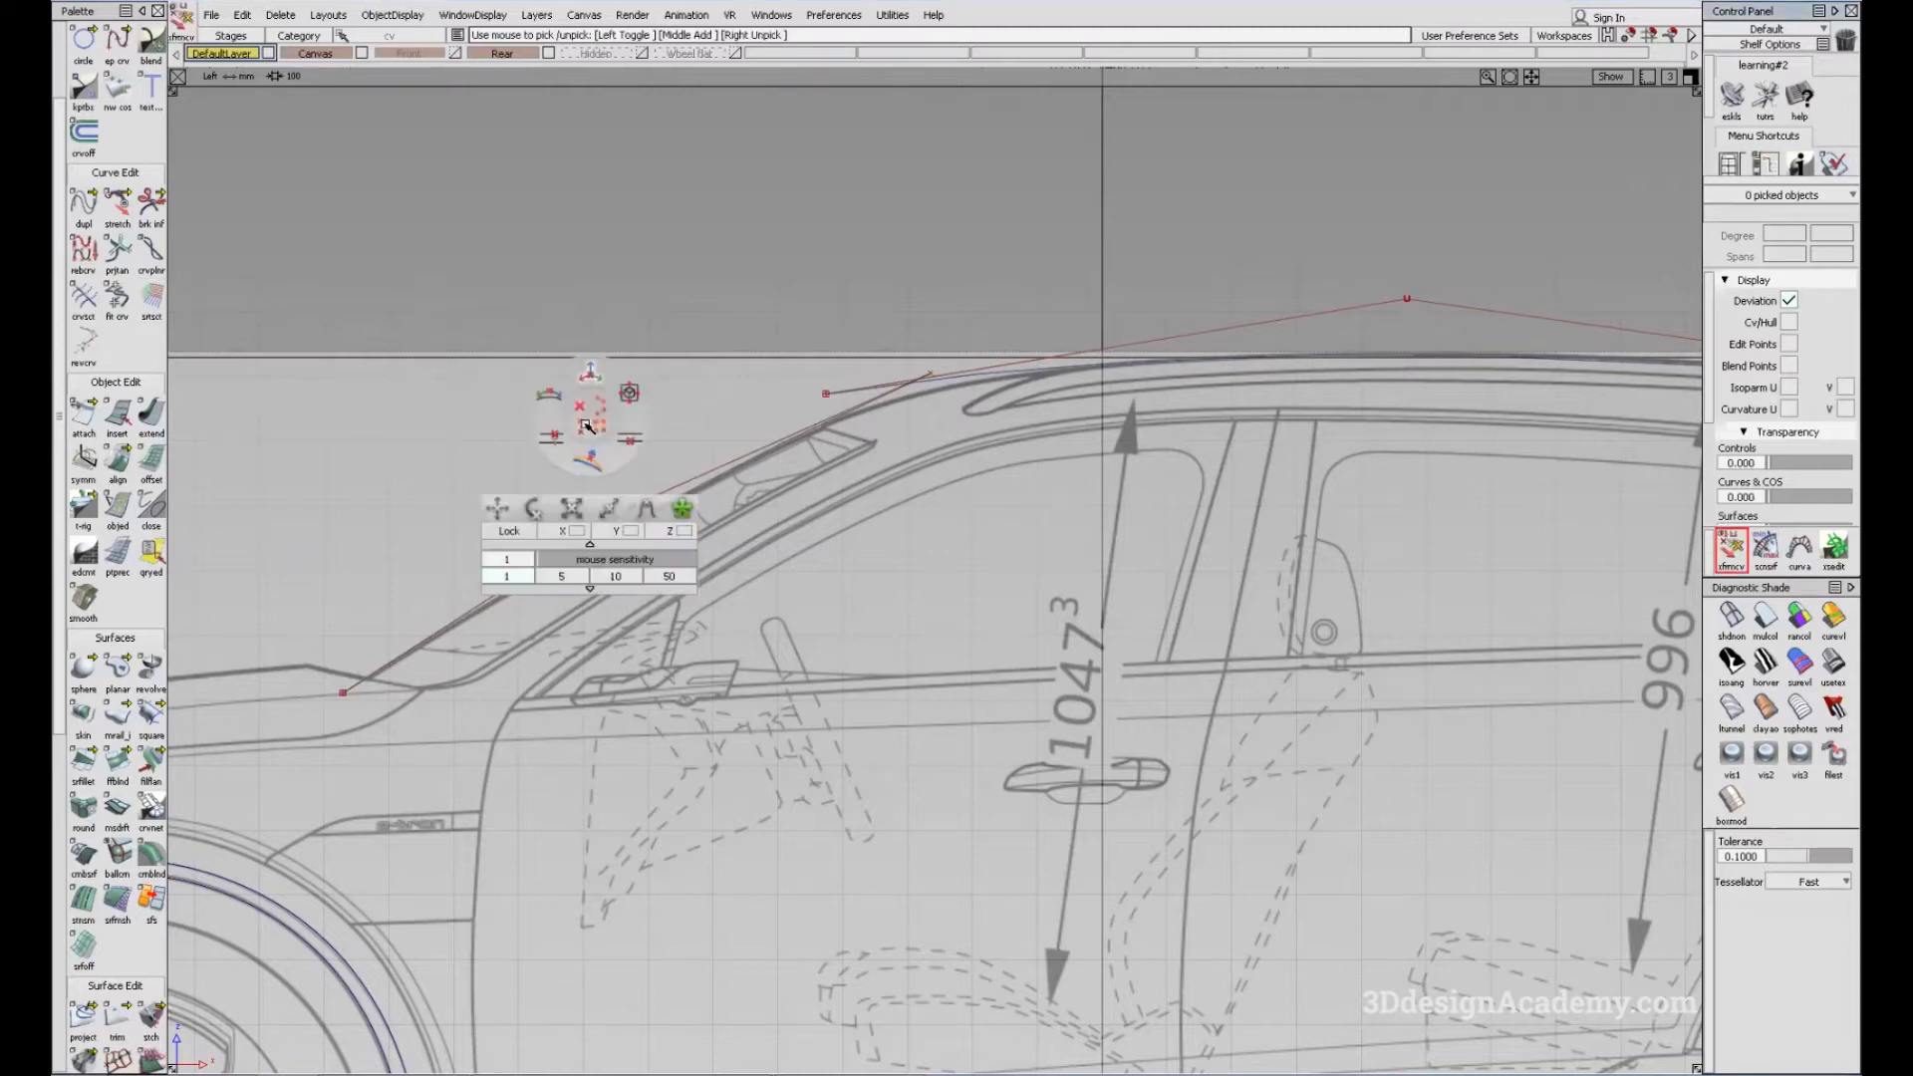
pyautogui.click(557, 396)
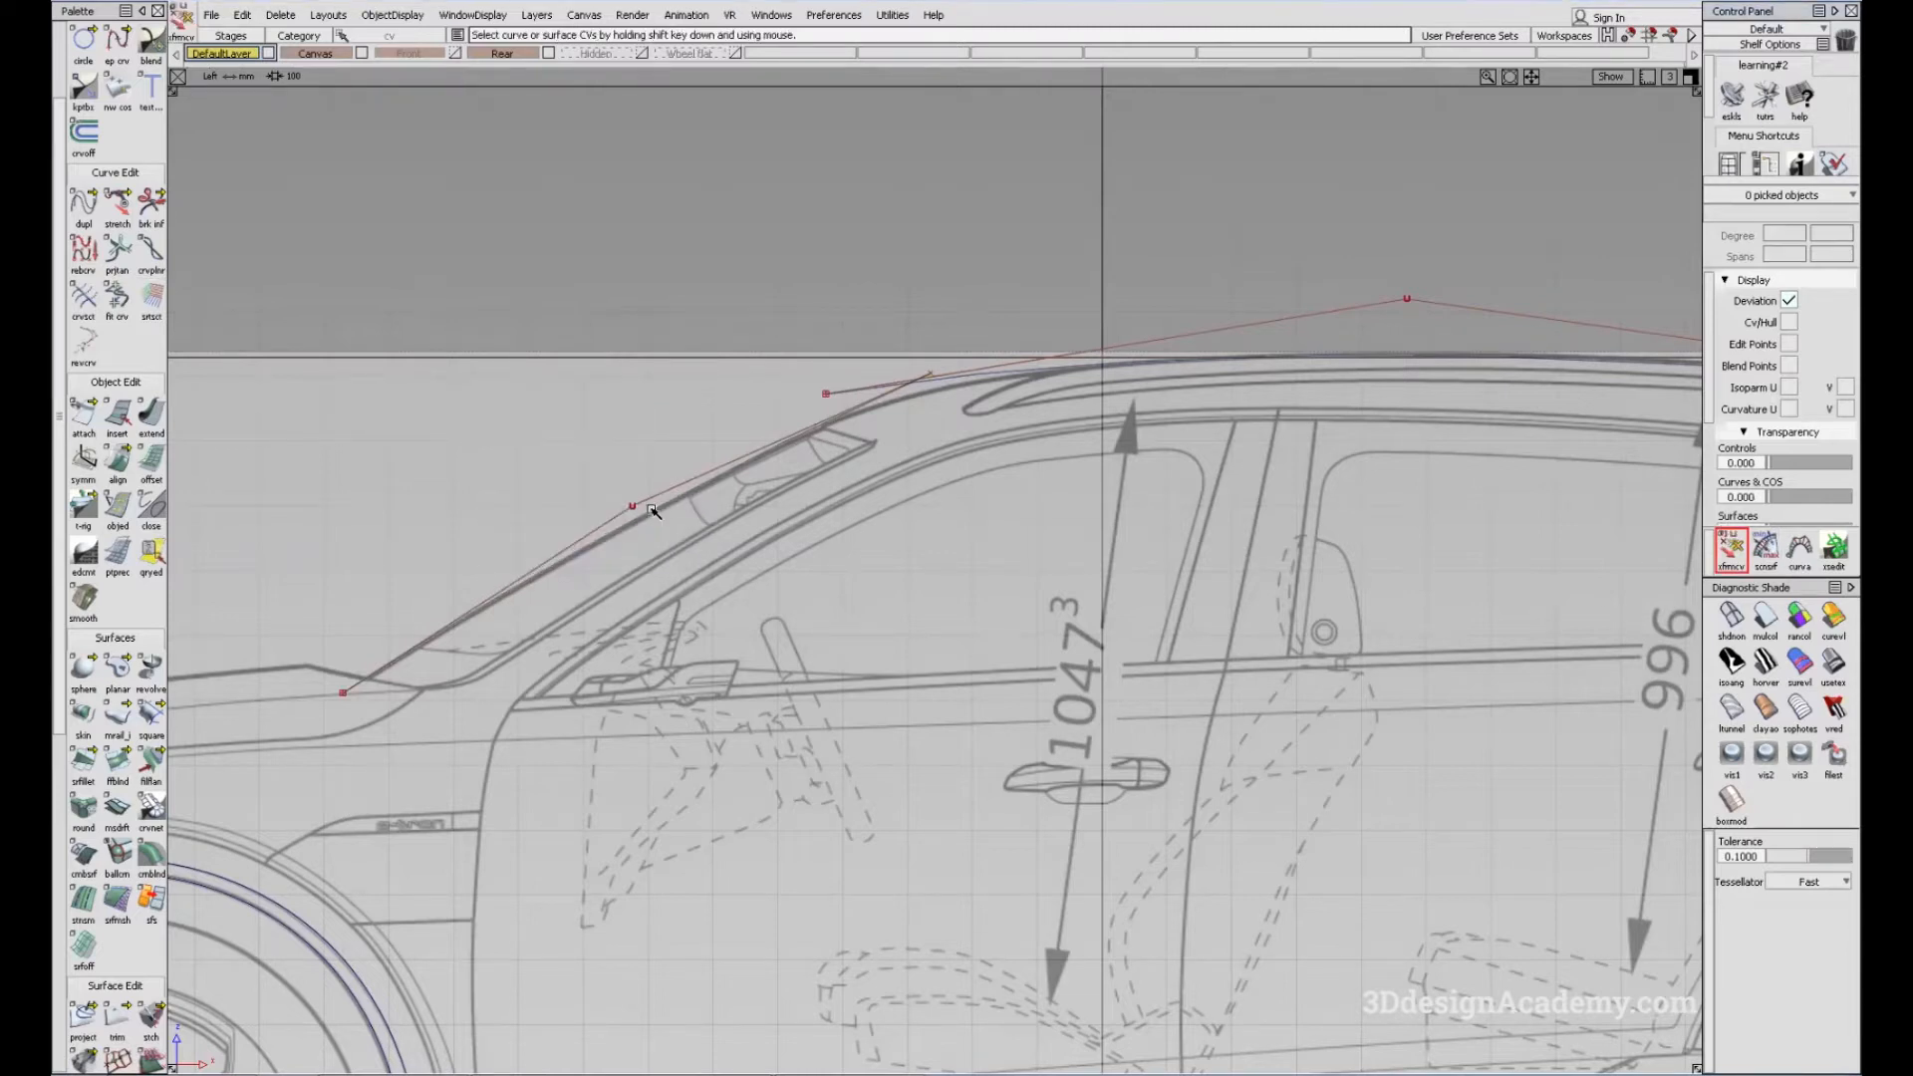
pyautogui.click(631, 508)
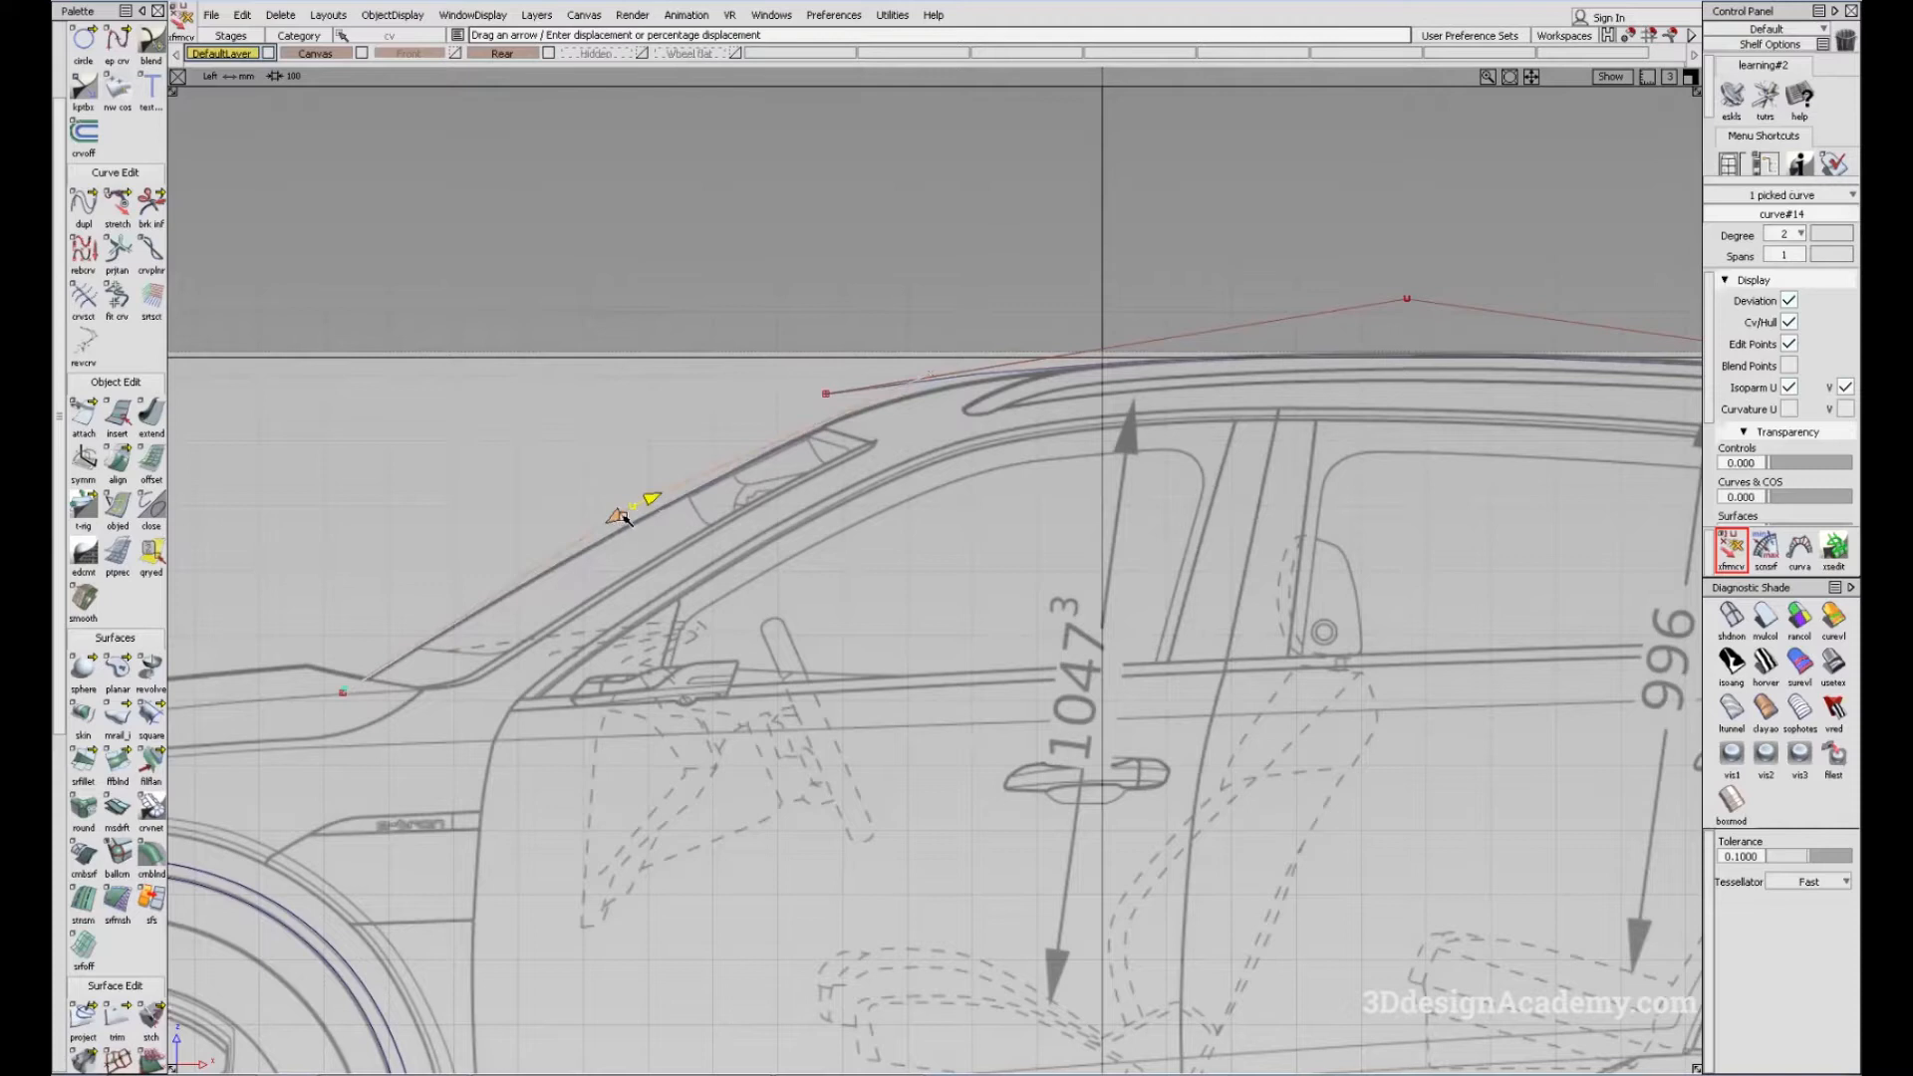
pyautogui.moveTo(653, 500); pyautogui.dragTo(682, 476)
pyautogui.keyDown('ctrl'); pyautogui.keyDown('shift'); pyautogui.moveTo(702, 630); pyautogui.dragTo(703, 642); pyautogui.keyUp('shift'); pyautogui.keyUp('ctrl')
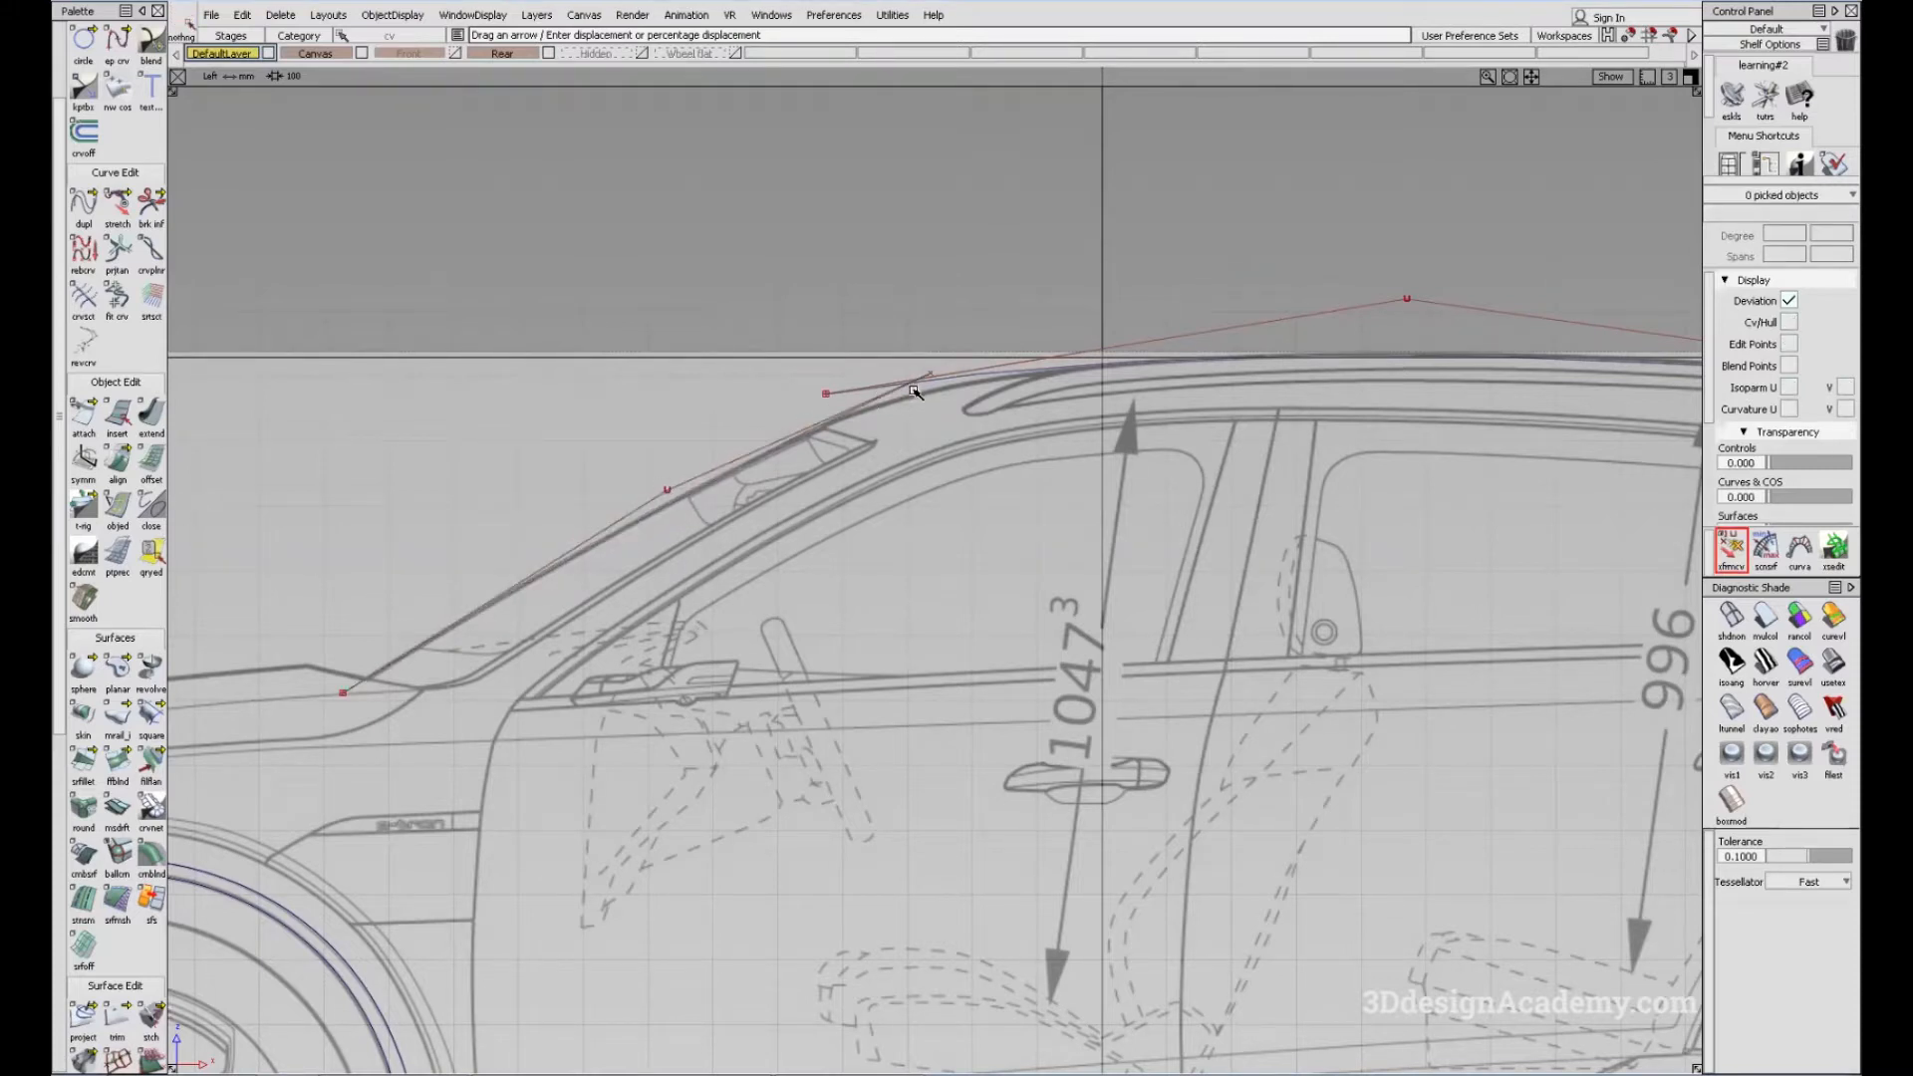
# Step: Raise the windshield curve's middle CV slightly to refine its shape
pyautogui.keyDown('ctrl'); pyautogui.keyDown('shift'); pyautogui.moveTo(643, 573); pyautogui.dragTo(636, 465); pyautogui.keyUp('shift'); pyautogui.keyUp('ctrl')
pyautogui.moveTo(620, 466); pyautogui.dragTo(699, 514)
pyautogui.keyDown('ctrl'); pyautogui.keyDown('shift'); pyautogui.moveTo(810, 543); pyautogui.dragTo(811, 576, button='middle'); pyautogui.keyUp('shift'); pyautogui.keyUp('ctrl')
pyautogui.moveTo(788, 515); pyautogui.dragTo(789, 509)
# Step: Select the windshield curve and add a curvature comb locator to it
pyautogui.keyDown('ctrl'); pyautogui.keyDown('shift'); pyautogui.moveTo(489, 828); pyautogui.dragTo(441, 636); pyautogui.keyUp('shift'); pyautogui.keyUp('ctrl')
pyautogui.keyDown('ctrl'); pyautogui.keyDown('shift'); pyautogui.moveTo(608, 792); pyautogui.dragTo(580, 430); pyautogui.keyUp('shift'); pyautogui.keyUp('ctrl')
pyautogui.keyDown('ctrl'); pyautogui.keyDown('shift'); pyautogui.moveTo(461, 461); pyautogui.dragTo(650, 603); pyautogui.keyUp('shift'); pyautogui.keyUp('ctrl')
pyautogui.keyDown('alt'); pyautogui.keyDown('shift'); pyautogui.moveTo(636, 605); pyautogui.dragTo(618, 519, button='middle'); pyautogui.keyUp('shift'); pyautogui.keyUp('alt')
pyautogui.scroll(-4, 151, 997)
pyautogui.scroll(-4, 147, 888)
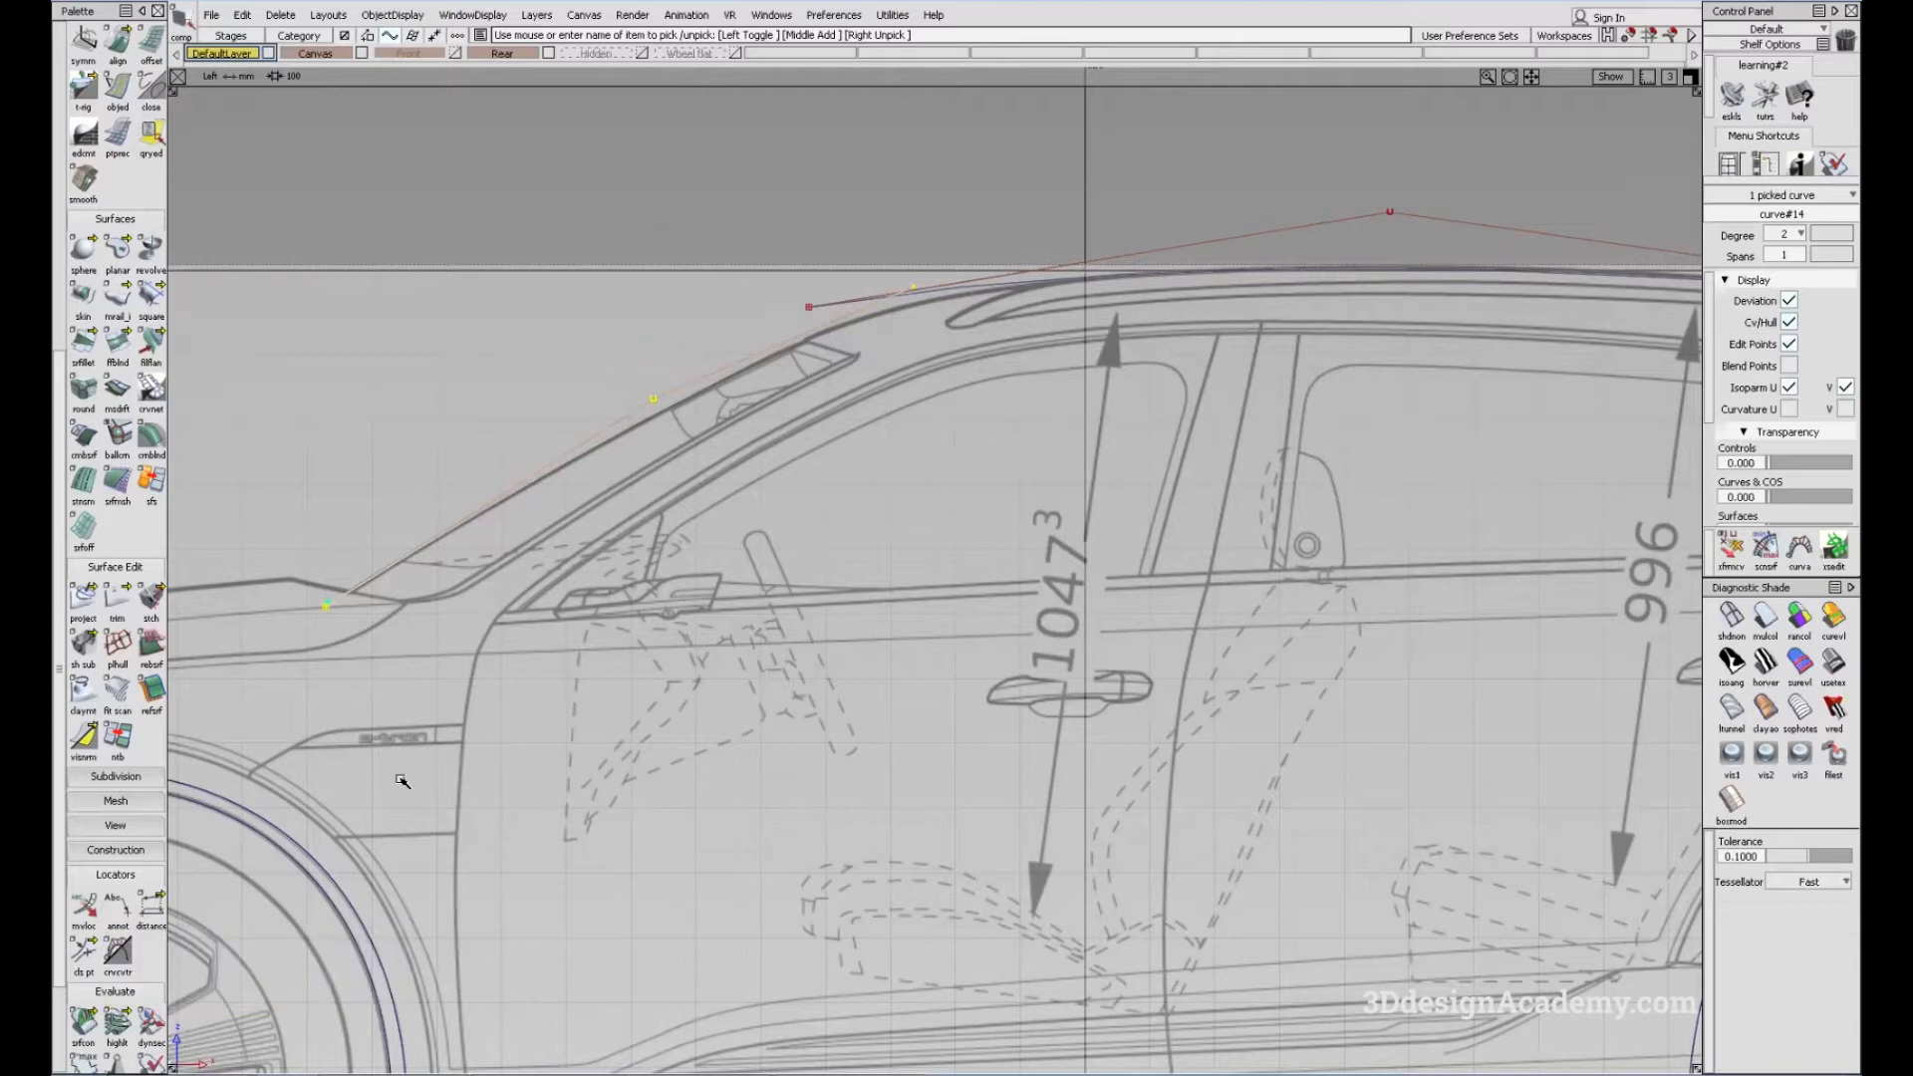
pyautogui.click(122, 955)
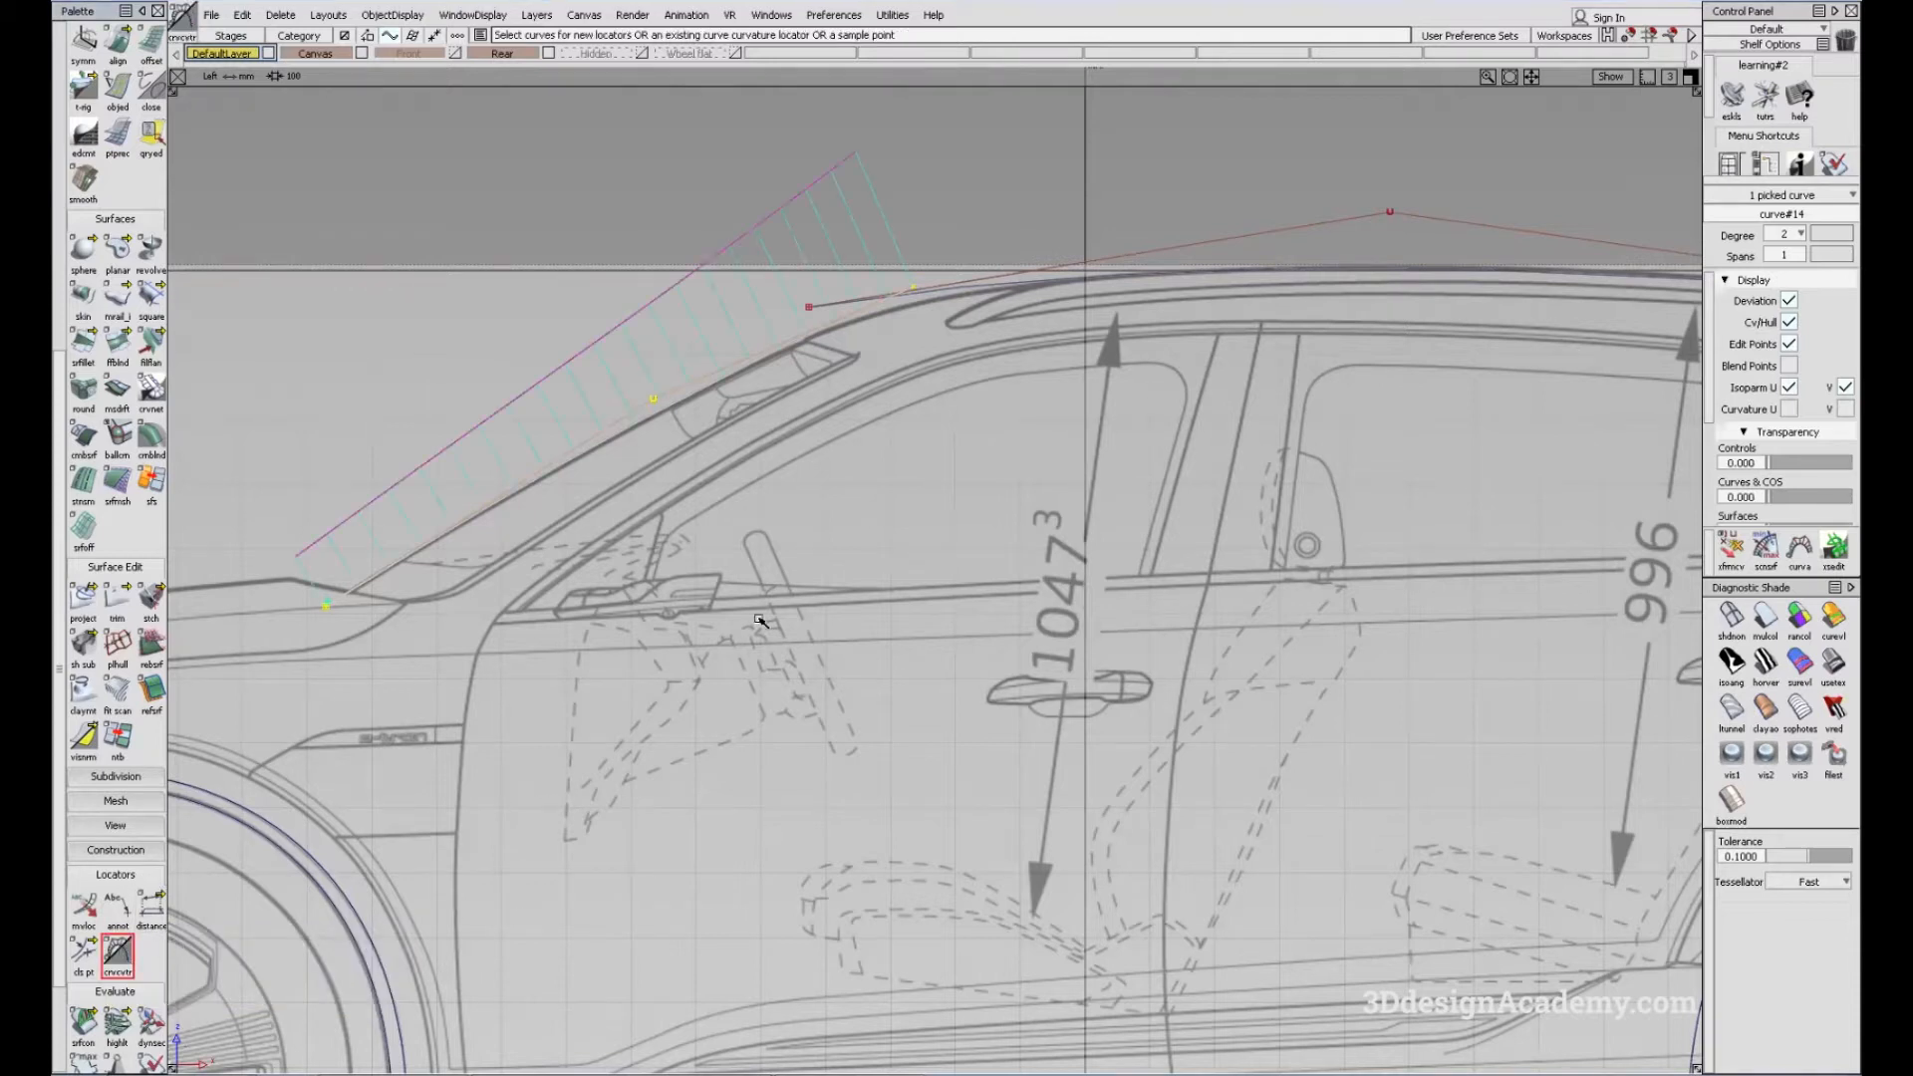
# Step: Examine the curvature comb along the windshield curve from its base to the roof end
pyautogui.keyDown('alt'); pyautogui.keyDown('shift'); pyautogui.moveTo(884, 407); pyautogui.dragTo(946, 560, button='middle'); pyautogui.keyUp('shift'); pyautogui.keyUp('alt')
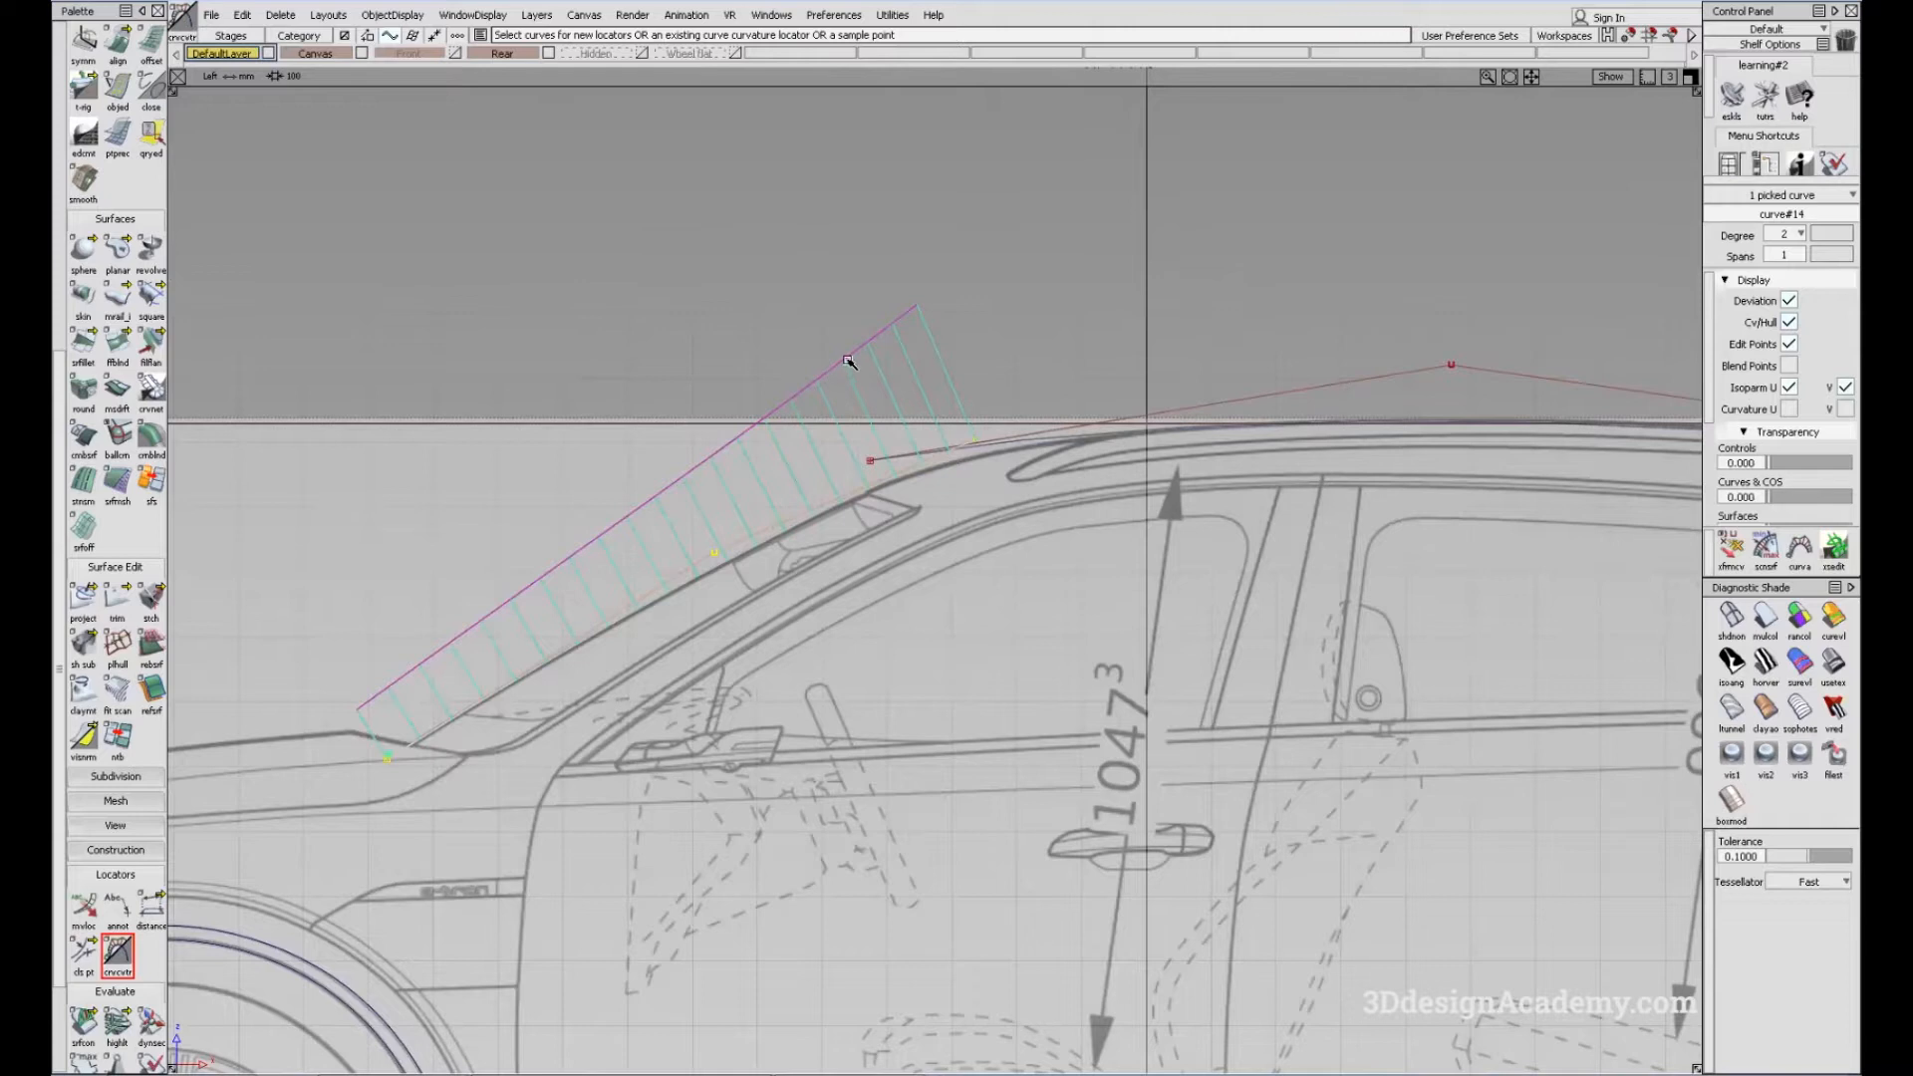
pyautogui.keyDown('alt'); pyautogui.keyDown('shift'); pyautogui.moveTo(750, 617); pyautogui.dragTo(798, 542, button='middle'); pyautogui.keyUp('shift'); pyautogui.keyUp('alt')
pyautogui.click(890, 372)
pyautogui.keyDown('alt'); pyautogui.keyDown('shift'); pyautogui.moveTo(871, 396); pyautogui.dragTo(905, 292, button='middle'); pyautogui.keyUp('shift'); pyautogui.keyUp('alt')
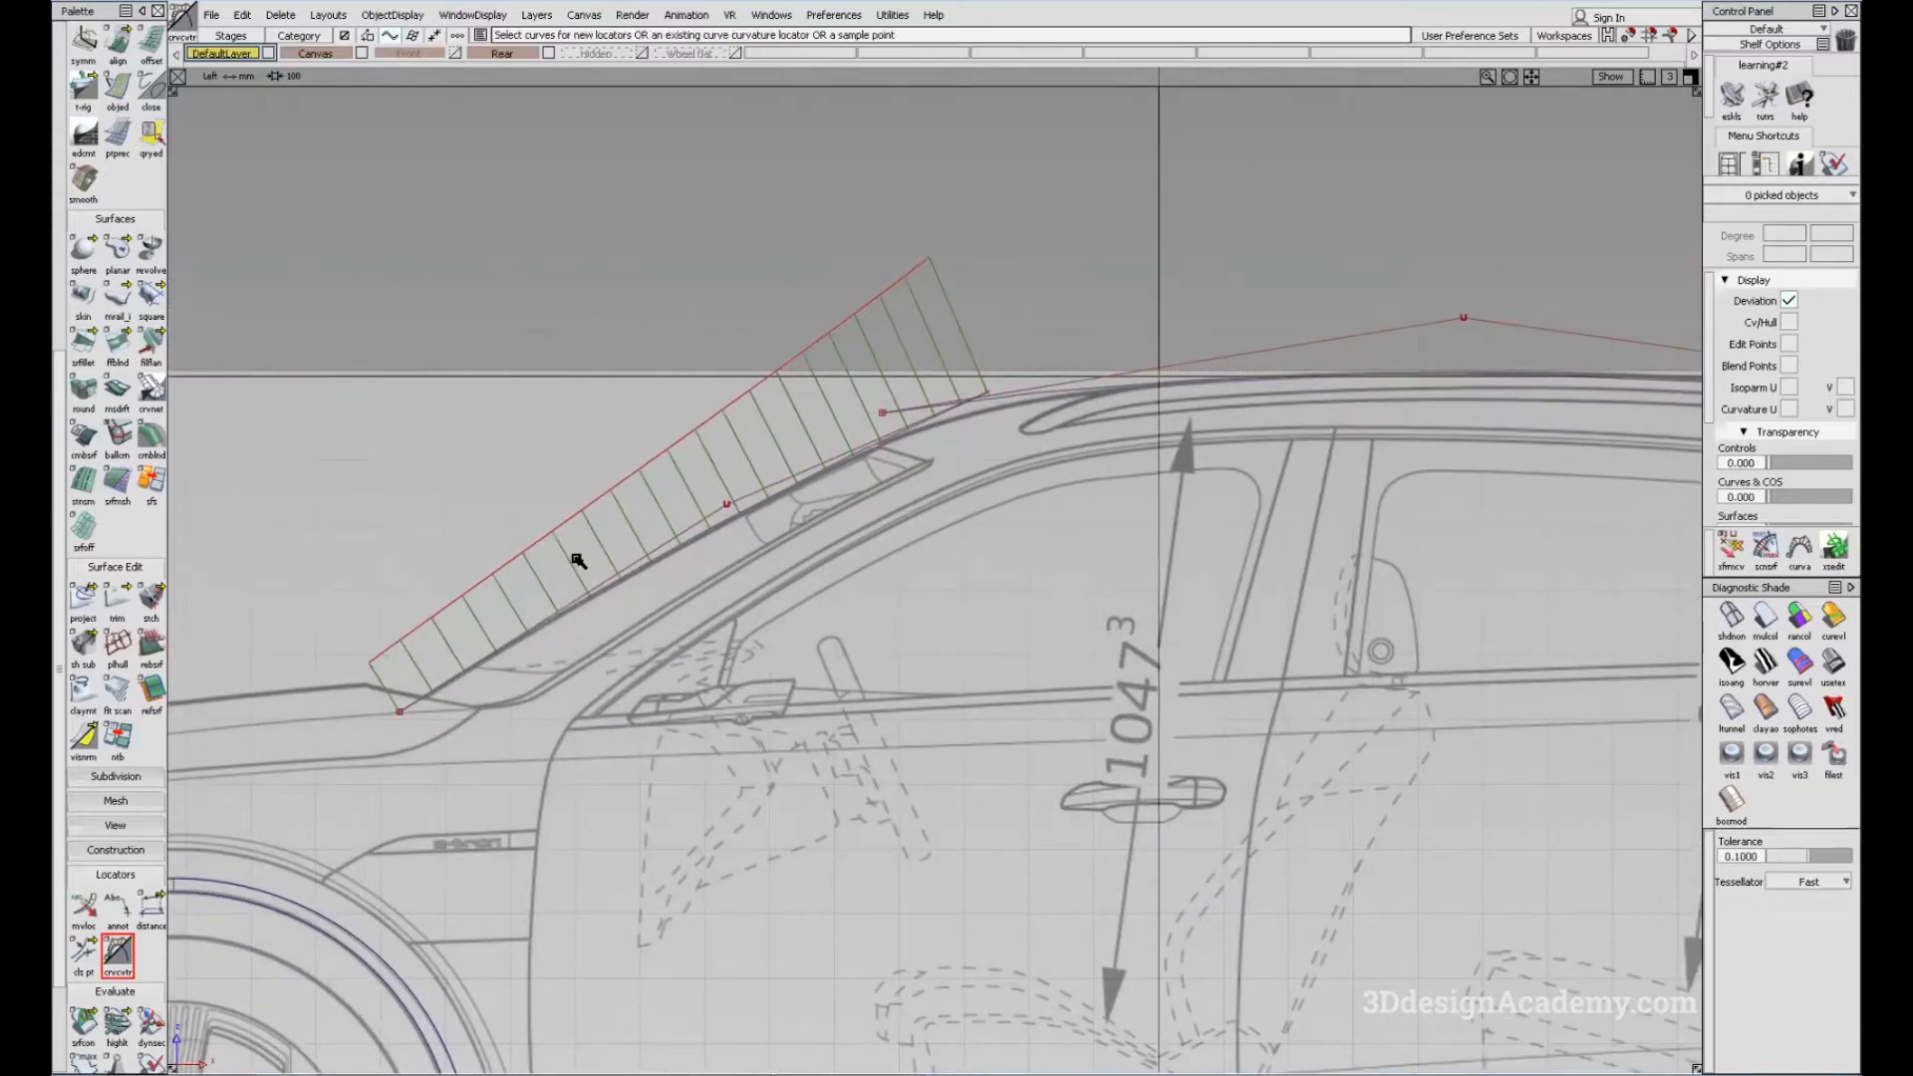
pyautogui.keyDown('alt'); pyautogui.keyDown('shift'); pyautogui.moveTo(578, 561); pyautogui.dragTo(678, 534, button='middle'); pyautogui.keyUp('shift'); pyautogui.keyUp('alt')
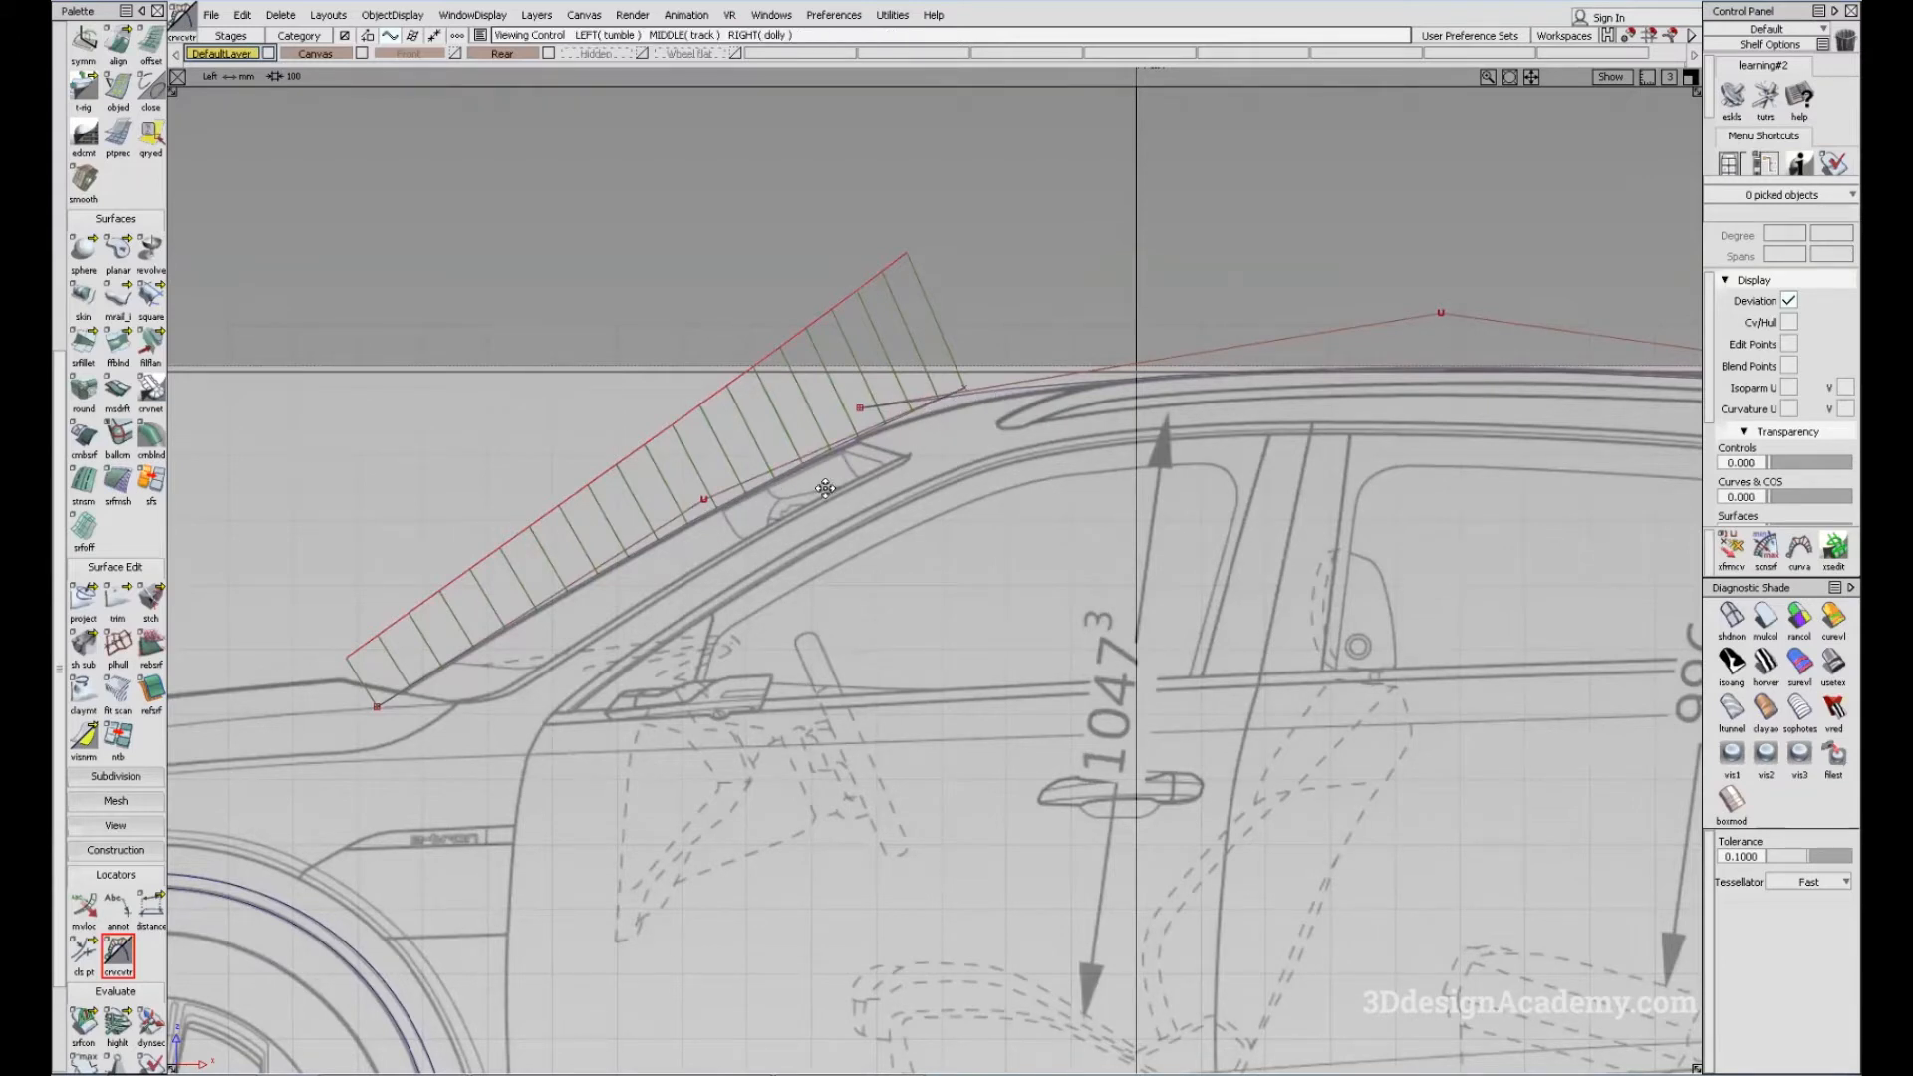
pyautogui.keyDown('alt'); pyautogui.keyDown('shift'); pyautogui.moveTo(897, 451); pyautogui.dragTo(867, 453, button='middle'); pyautogui.keyUp('shift'); pyautogui.keyUp('alt')
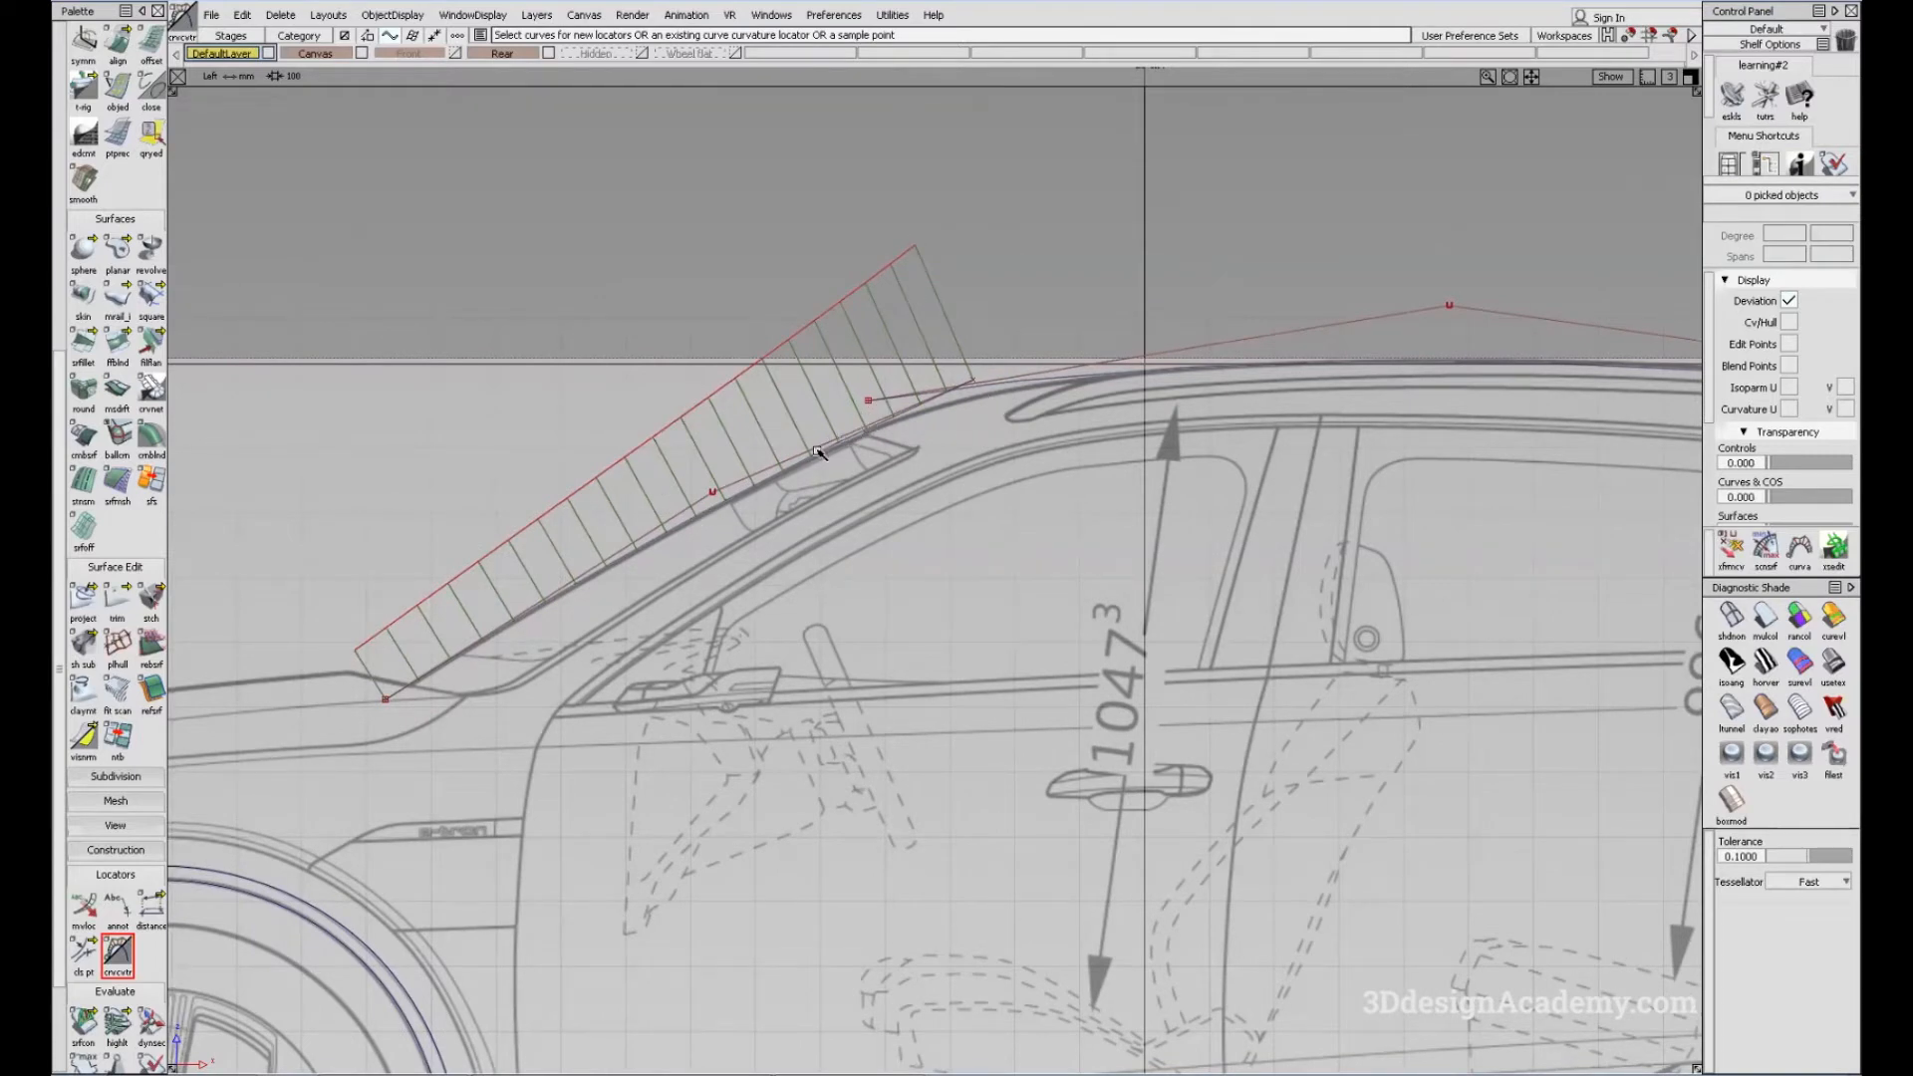
# Step: Place a radius of curvature locator on the windshield curve near its upper end
pyautogui.keyDown('ctrl'); pyautogui.keyDown('shift'); pyautogui.moveTo(703, 411); pyautogui.dragTo(805, 512); pyautogui.keyUp('shift'); pyautogui.keyUp('ctrl')
pyautogui.click(737, 501)
pyautogui.keyDown('alt'); pyautogui.keyDown('shift'); pyautogui.moveTo(755, 523); pyautogui.dragTo(760, 527, button='middle'); pyautogui.keyUp('shift'); pyautogui.keyUp('alt')
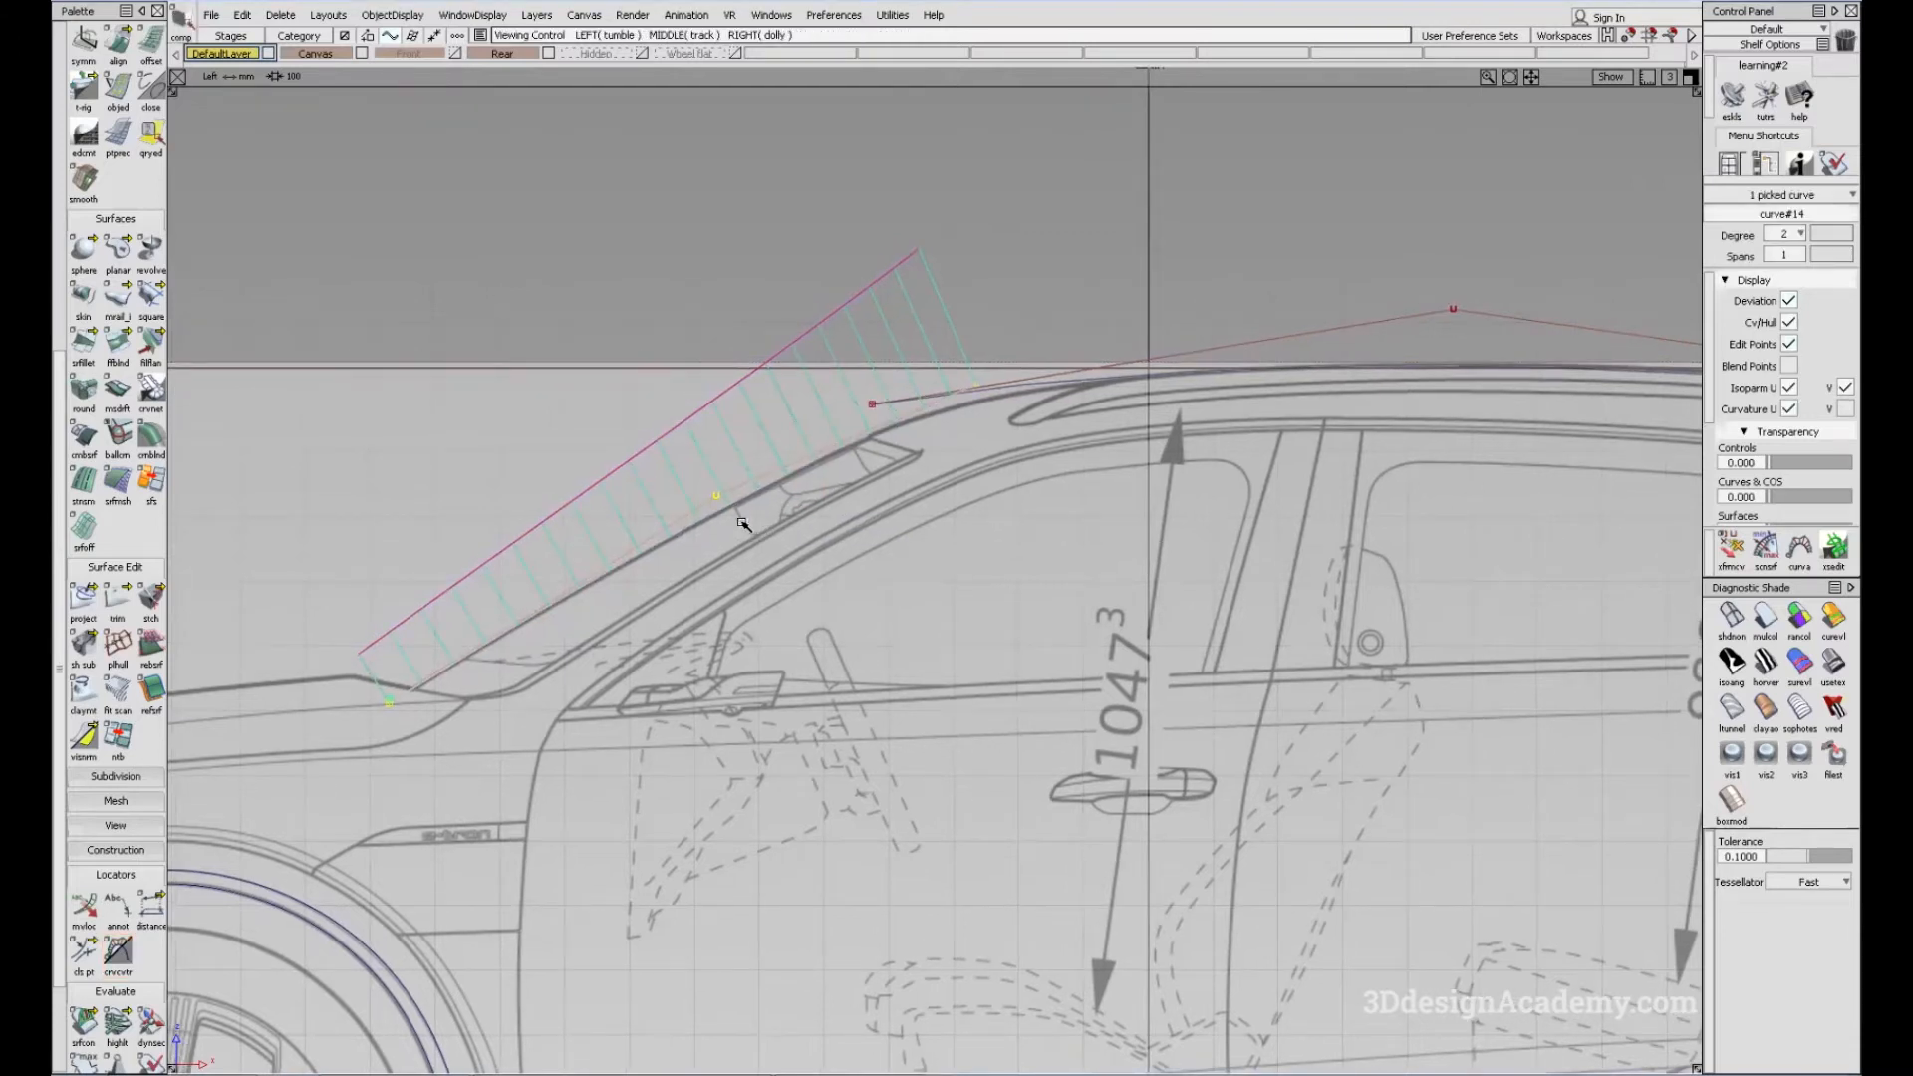
pyautogui.click(638, 718)
pyautogui.moveTo(151, 907); pyautogui.dragTo(252, 923)
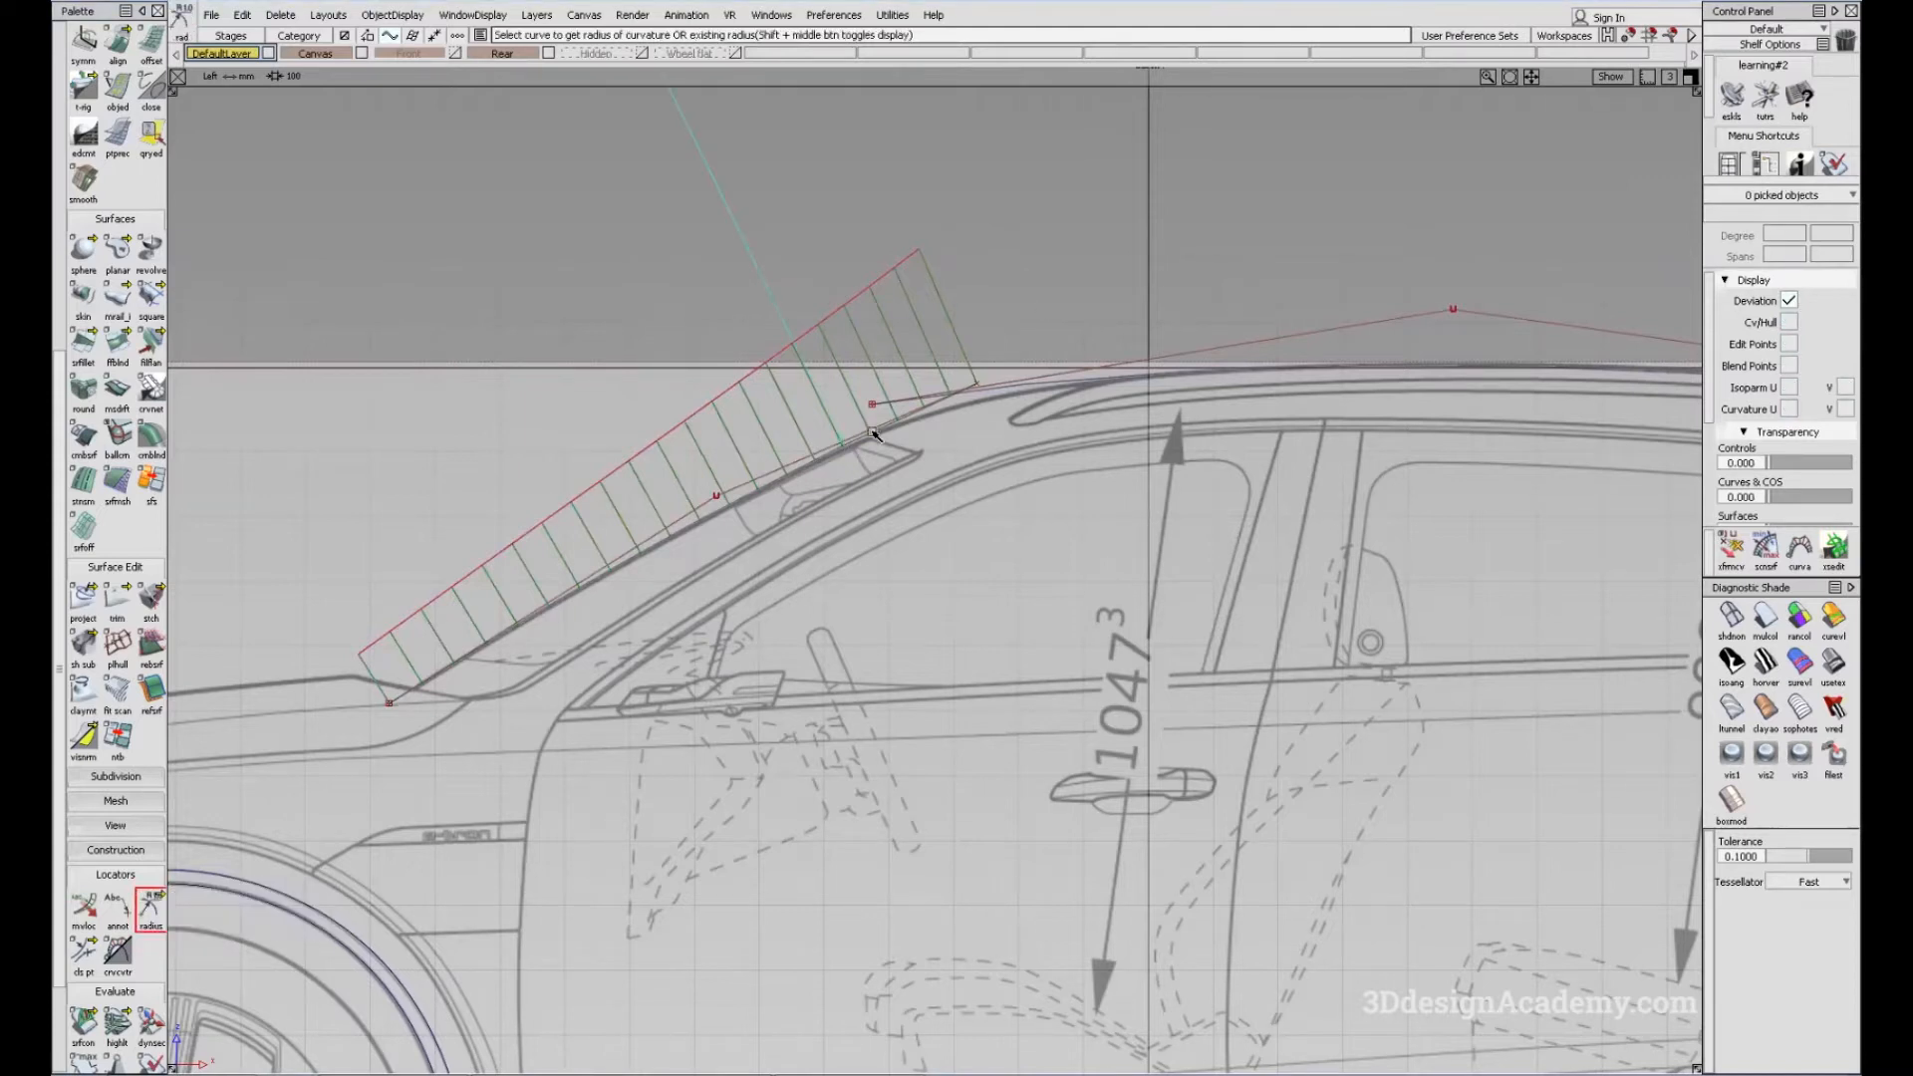
pyautogui.keyDown('alt'); pyautogui.keyDown('shift'); pyautogui.moveTo(902, 421); pyautogui.dragTo(752, 475, button='right'); pyautogui.keyUp('shift'); pyautogui.keyUp('alt')
pyautogui.keyDown('alt'); pyautogui.keyDown('shift'); pyautogui.moveTo(752, 475); pyautogui.dragTo(871, 495, button='middle'); pyautogui.keyUp('shift'); pyautogui.keyUp('alt')
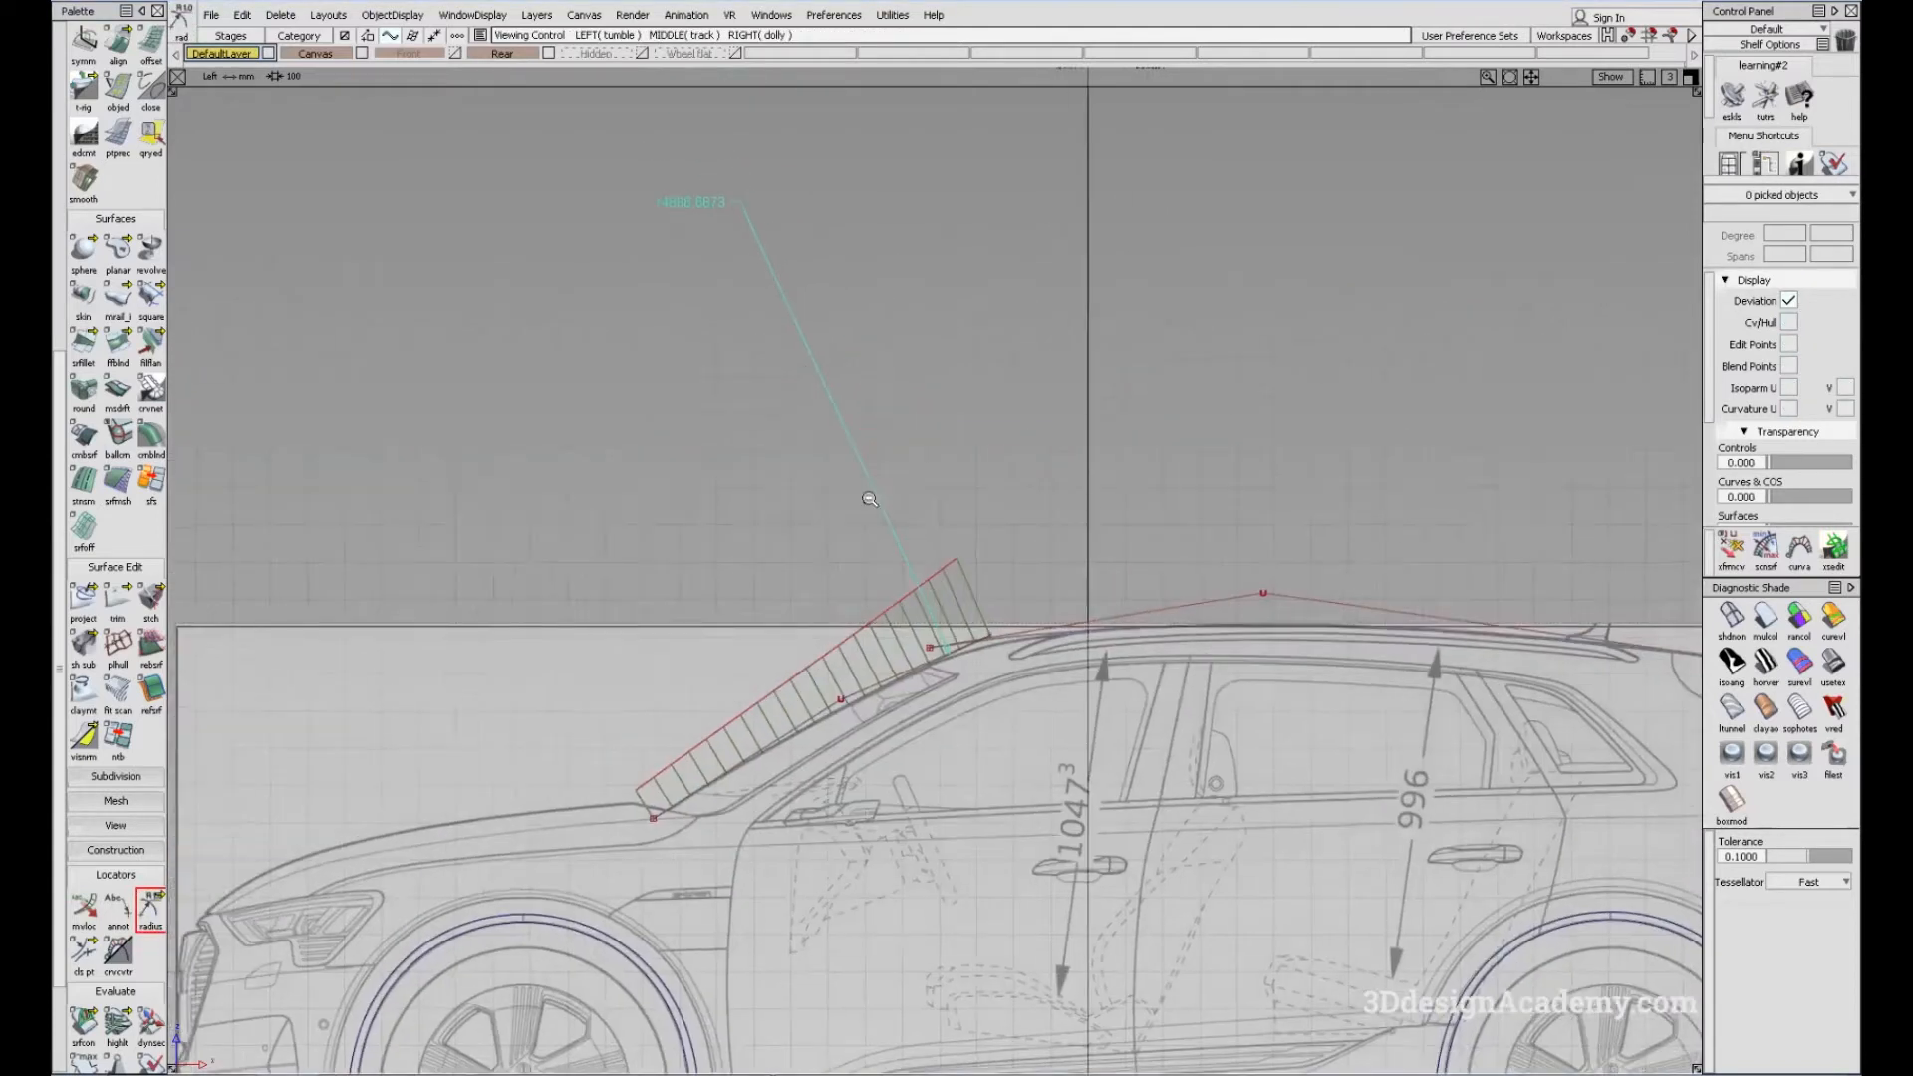
pyautogui.keyDown('alt'); pyautogui.keyDown('shift'); pyautogui.moveTo(853, 583); pyautogui.dragTo(774, 697, button='middle'); pyautogui.keyUp('shift'); pyautogui.keyUp('alt')
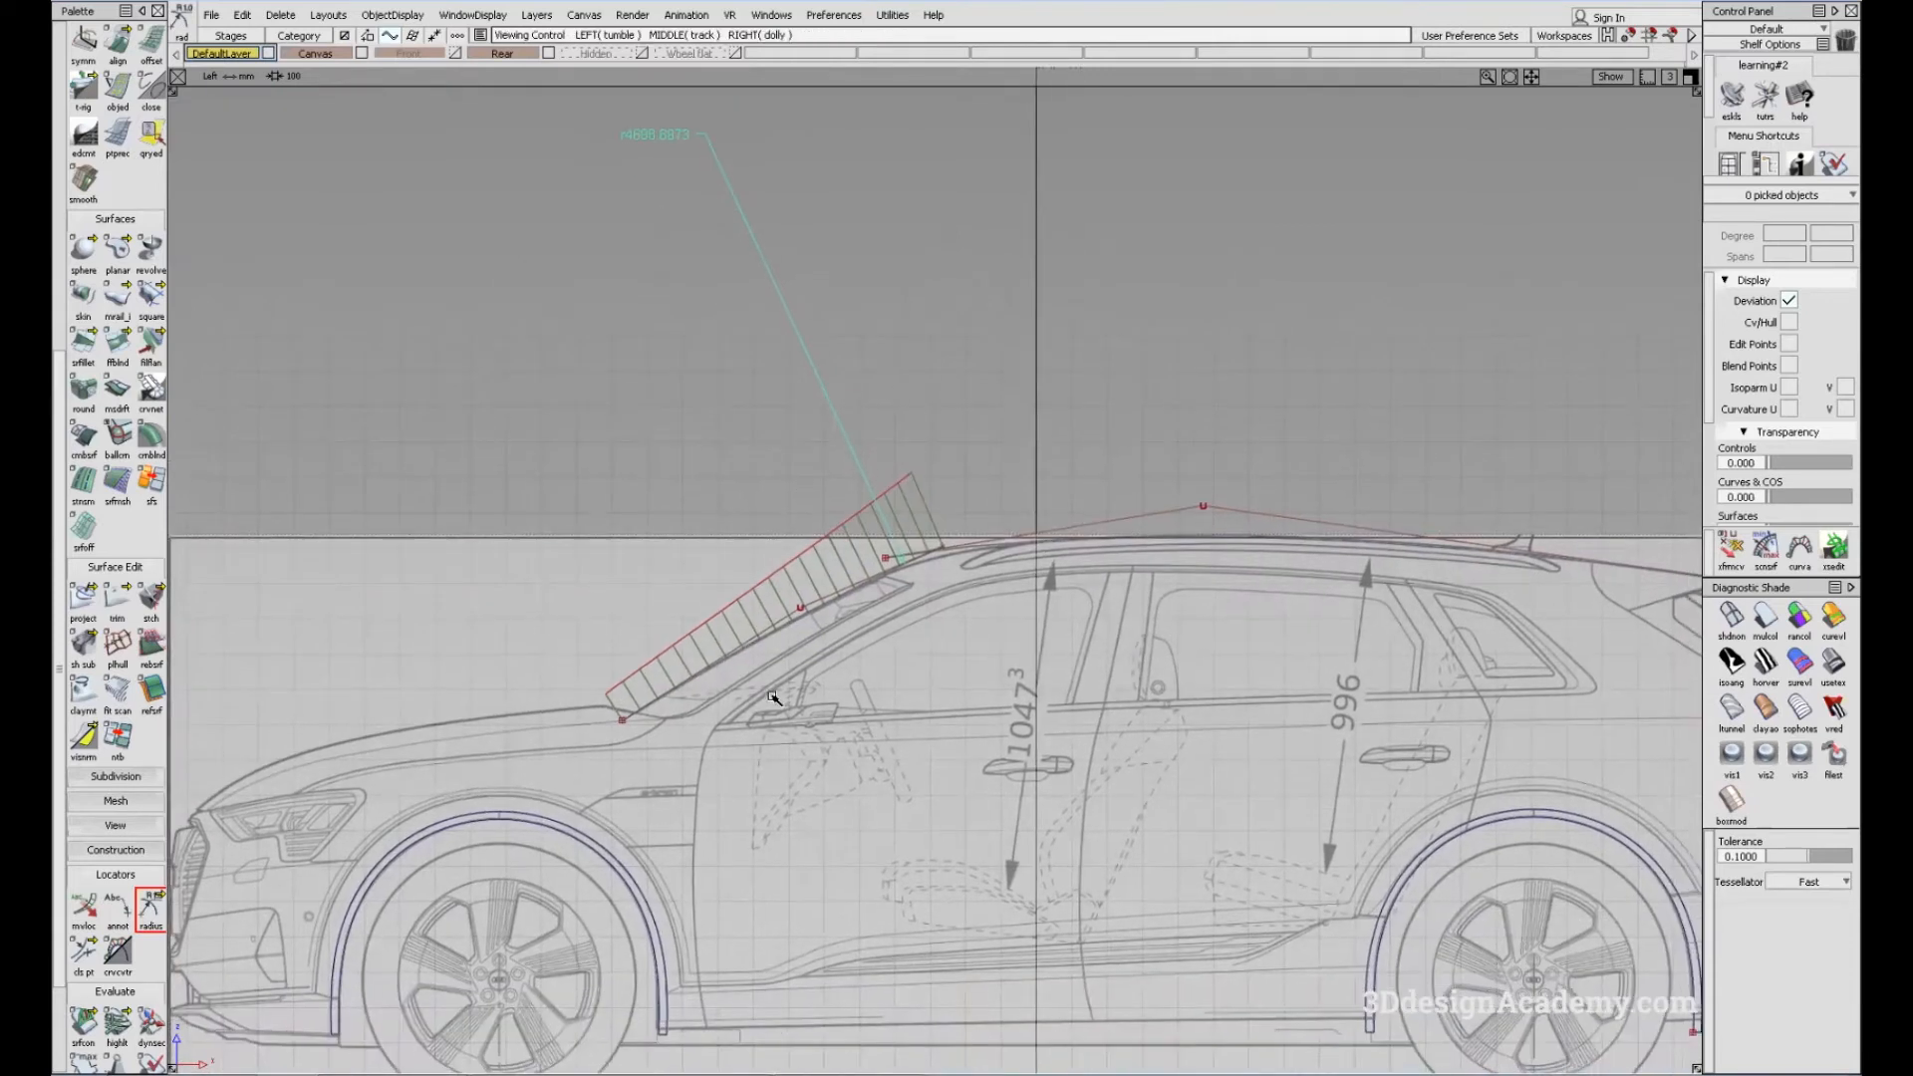
# Step: Measure the radius of curvature on the lower part of the windshield curve with a second locator
pyautogui.click(721, 659)
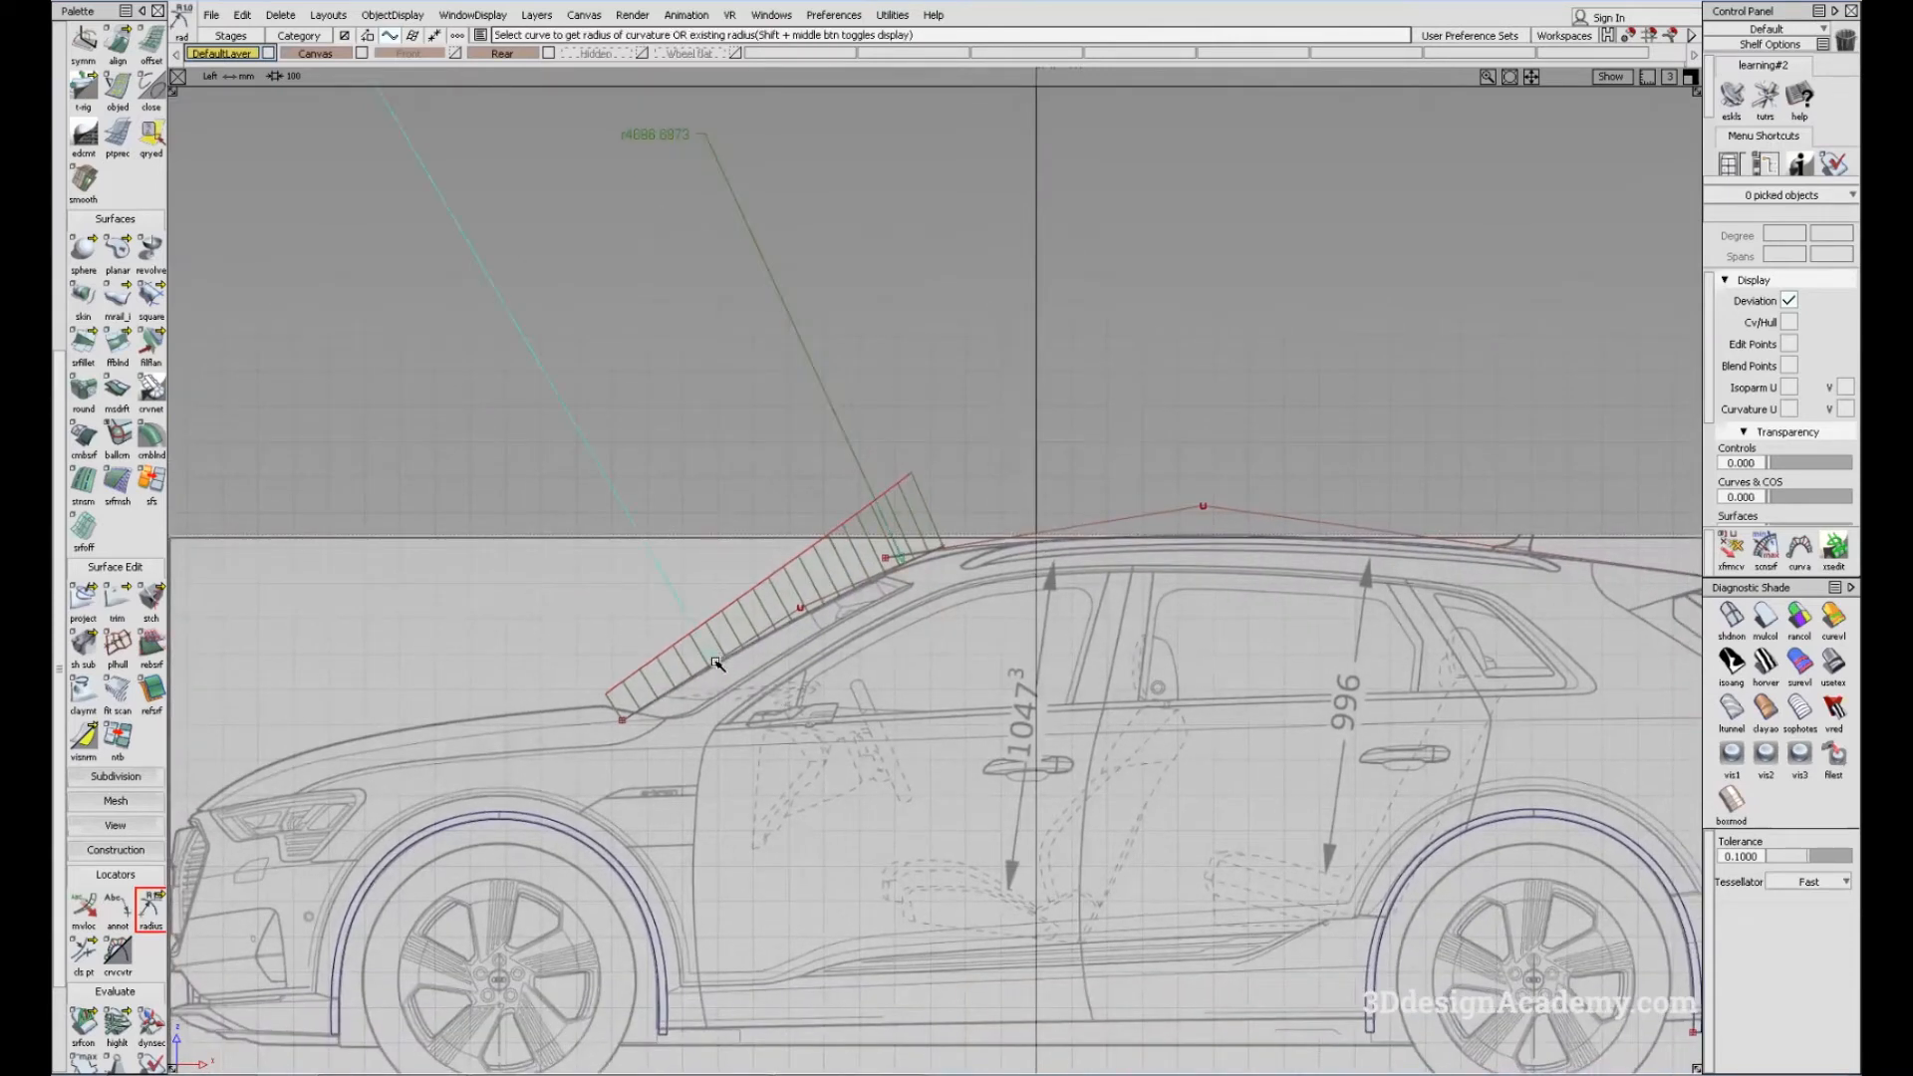
pyautogui.keyDown('alt'); pyautogui.keyDown('shift'); pyautogui.moveTo(620, 461); pyautogui.dragTo(753, 590, button='middle'); pyautogui.keyUp('shift'); pyautogui.keyUp('alt')
pyautogui.keyDown('alt'); pyautogui.keyDown('shift'); pyautogui.moveTo(449, 304); pyautogui.dragTo(351, 179, button='middle'); pyautogui.keyUp('shift'); pyautogui.keyUp('alt')
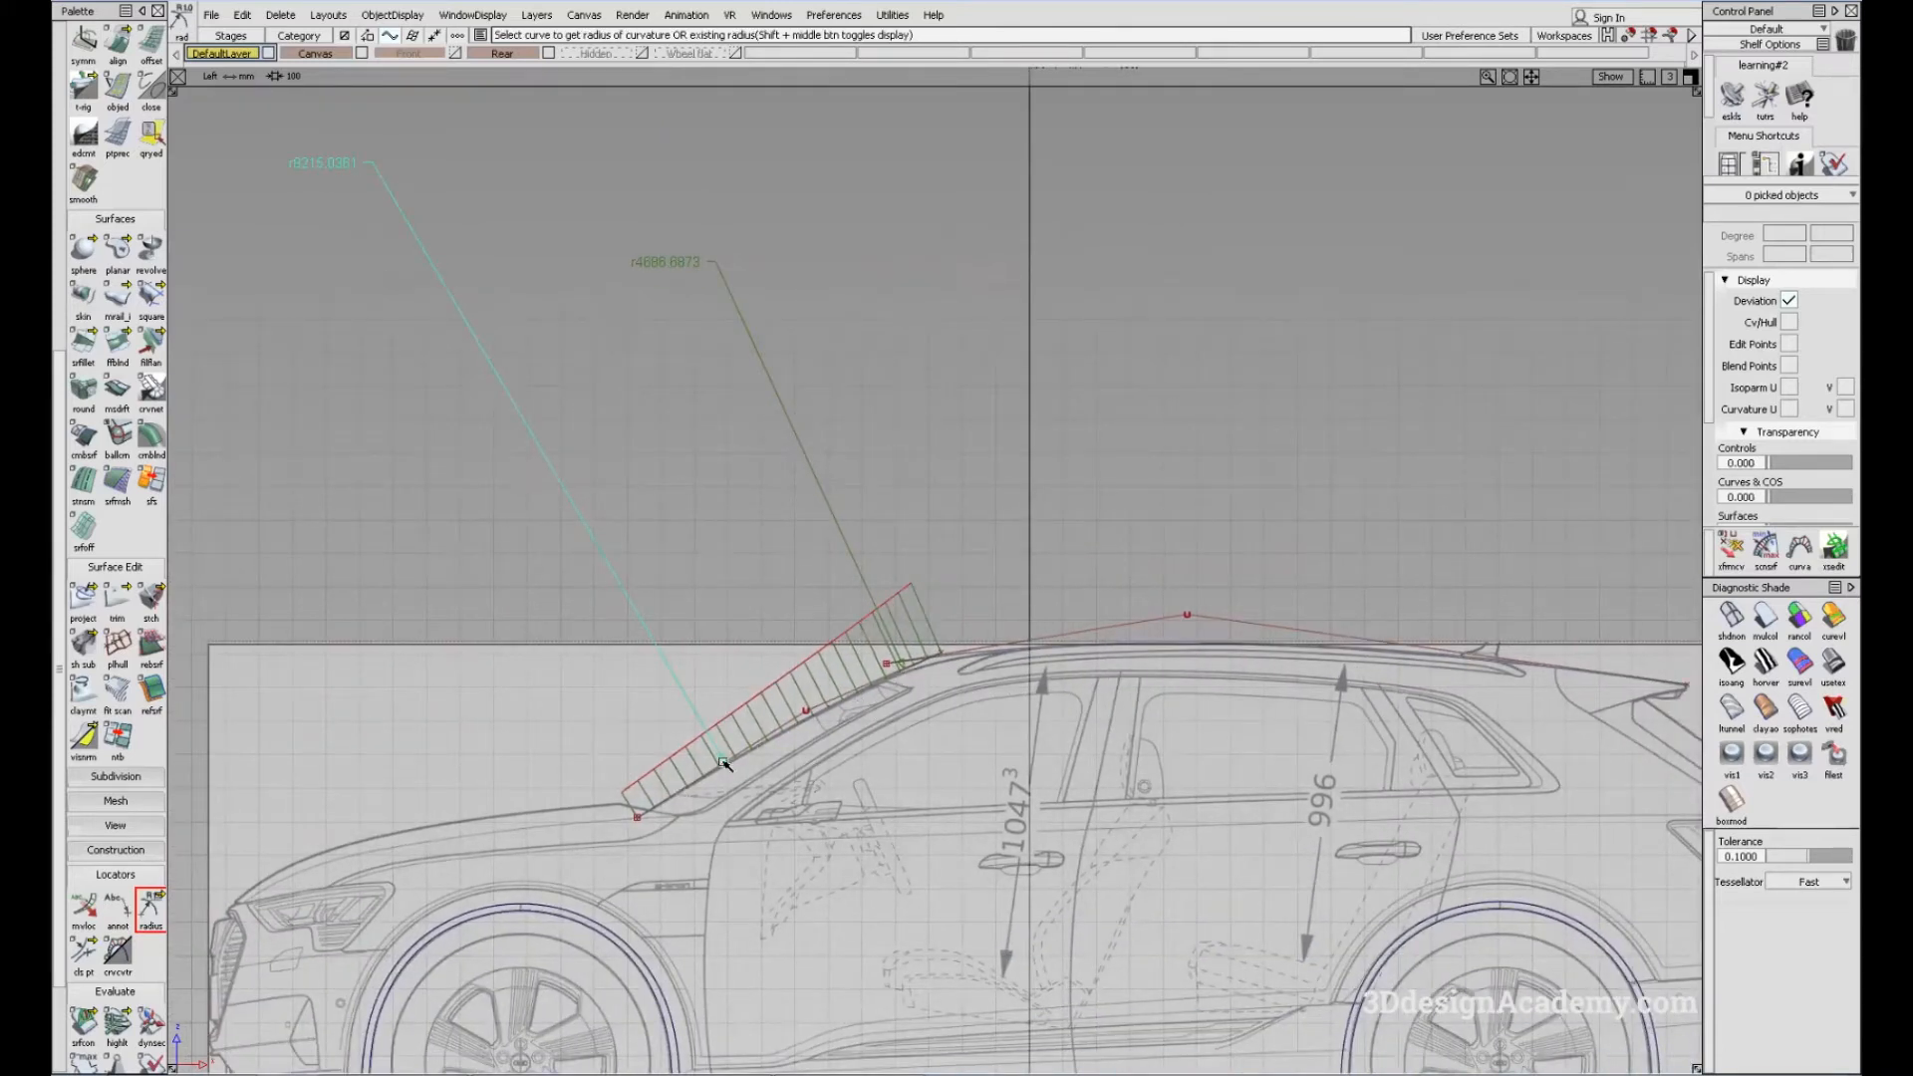
# Step: Remove the curvature comb and both radius locators from the windshield curve
pyautogui.keyDown('ctrl'); pyautogui.keyDown('shift'); pyautogui.moveTo(1023, 801); pyautogui.dragTo(787, 686, button='right'); pyautogui.keyUp('shift'); pyautogui.keyUp('ctrl')
pyautogui.moveTo(835, 646)
pyautogui.keyDown('alt'); pyautogui.keyDown('shift'); pyautogui.mouseDown(button='right')
pyautogui.moveTo(880, 628)
pyautogui.moveTo(996, 698)
pyautogui.mouseUp(button='right'); pyautogui.keyUp('shift'); pyautogui.keyUp('alt')
pyautogui.keyDown('alt'); pyautogui.keyDown('shift'); pyautogui.moveTo(947, 762); pyautogui.dragTo(918, 640, button='middle'); pyautogui.keyUp('shift'); pyautogui.keyUp('alt')
pyautogui.moveTo(887, 634)
pyautogui.keyDown('alt'); pyautogui.keyDown('shift'); pyautogui.mouseDown(button='right')
pyautogui.moveTo(1047, 568)
pyautogui.moveTo(687, 670)
pyautogui.mouseUp(button='right'); pyautogui.keyUp('shift'); pyautogui.keyUp('alt')
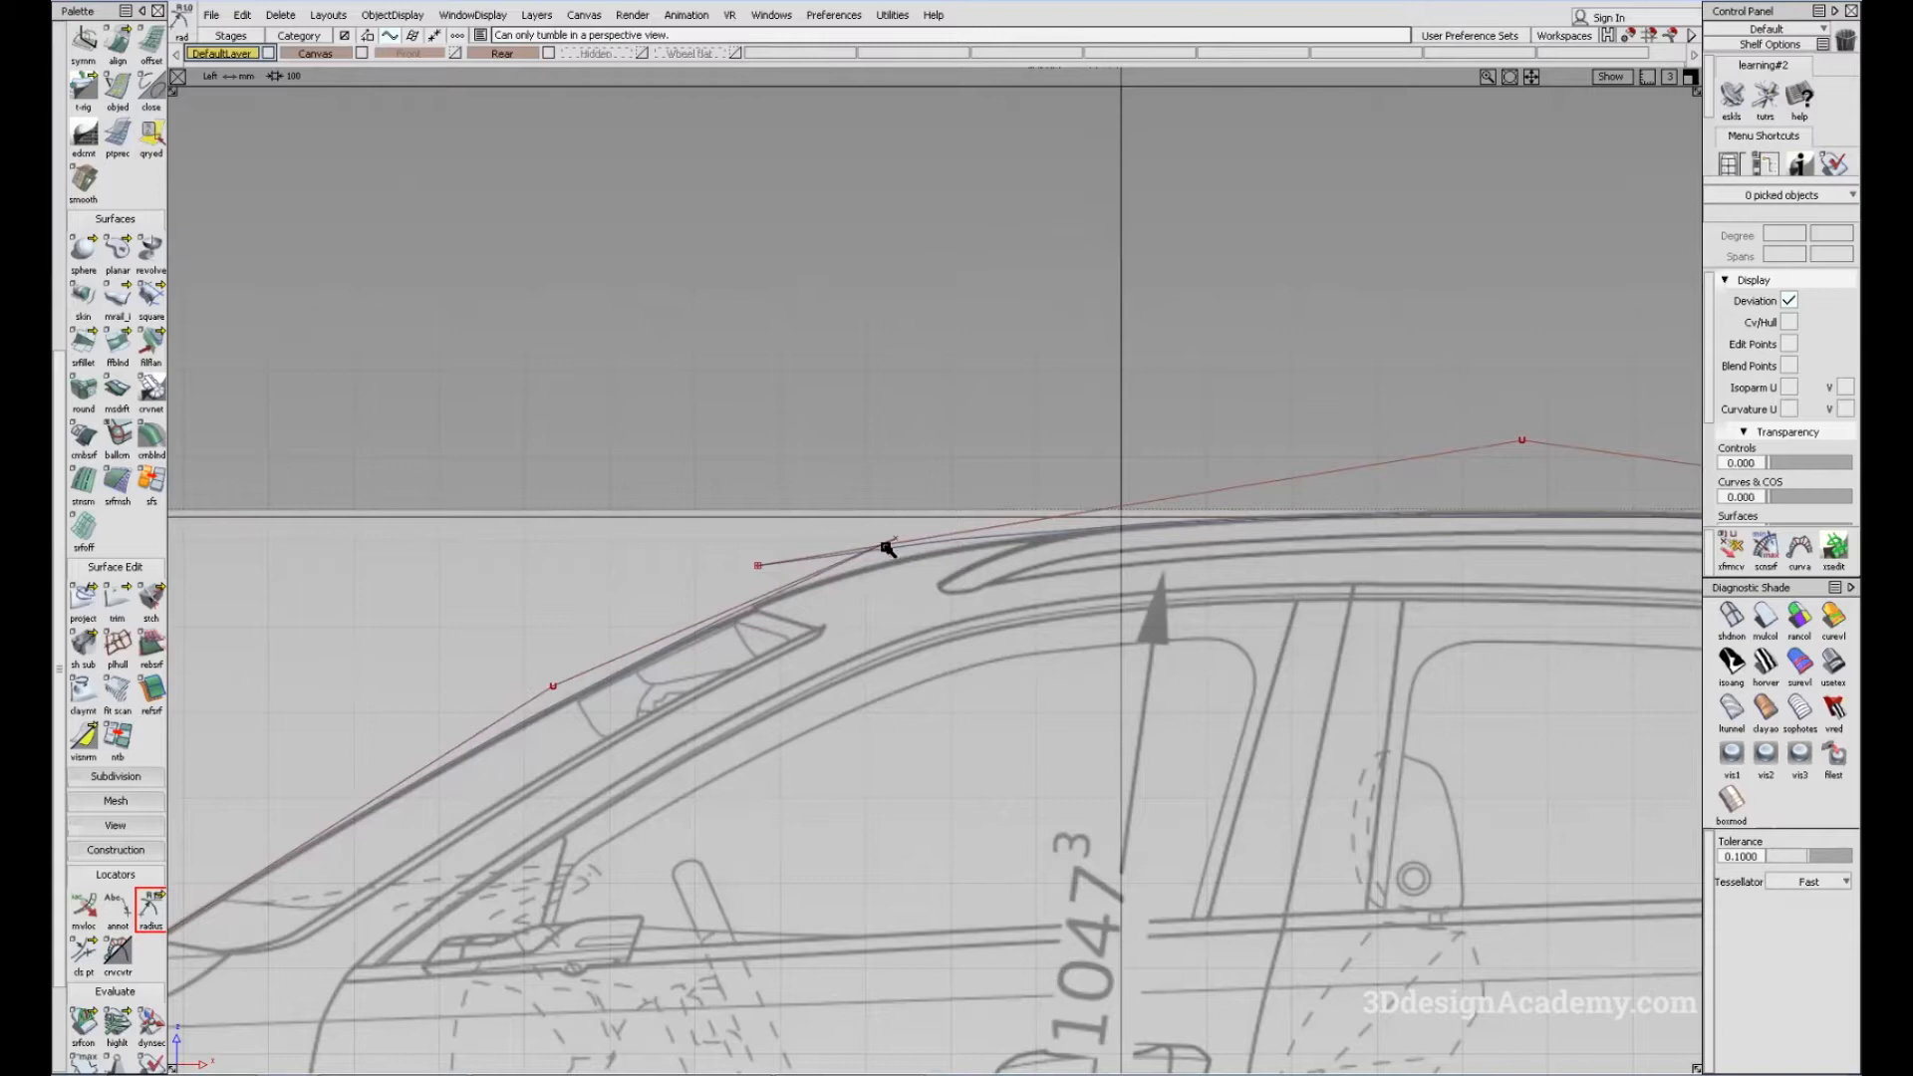
# Step: Adjust the height of the roof curve's middle control point to match the blueprint roofline
pyautogui.keyDown('alt'); pyautogui.keyDown('shift'); pyautogui.moveTo(737, 653); pyautogui.dragTo(759, 581, button='middle'); pyautogui.keyUp('shift'); pyautogui.keyUp('alt')
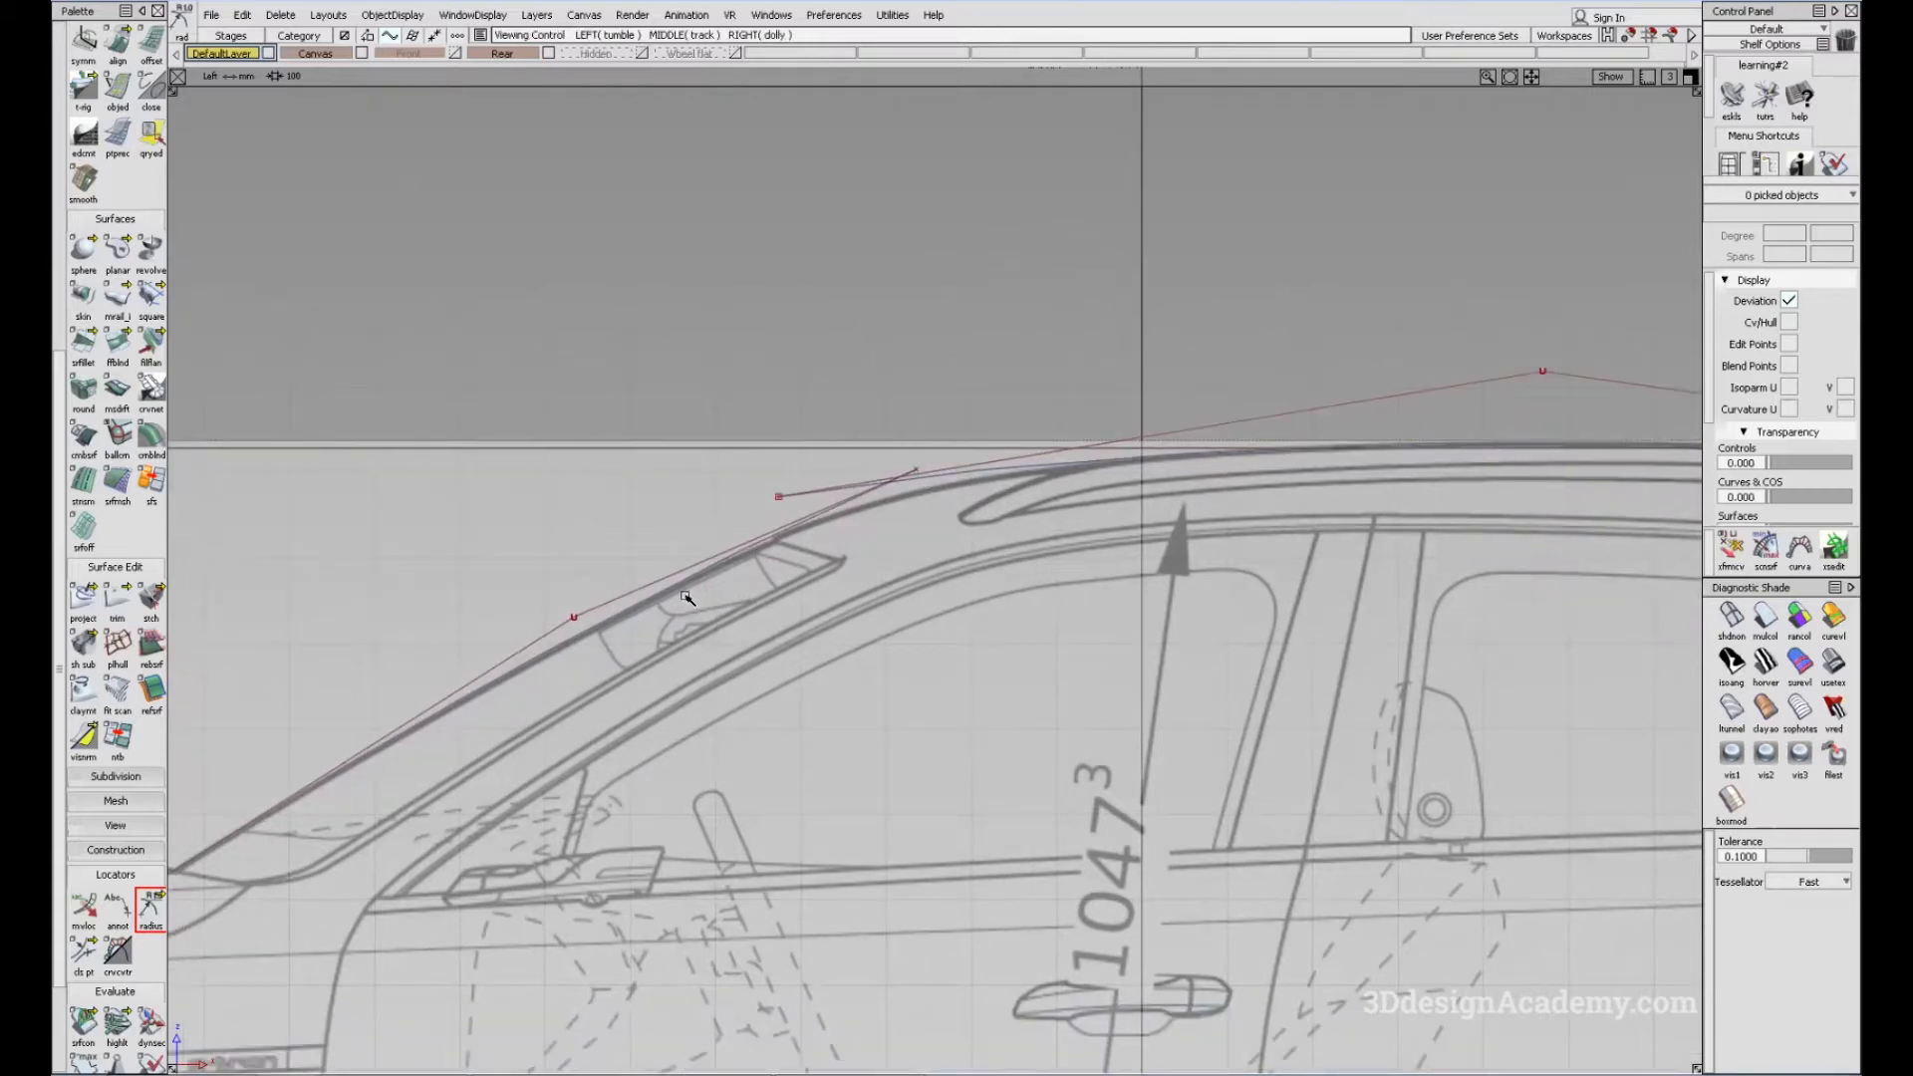
pyautogui.keyDown('alt'); pyautogui.keyDown('shift'); pyautogui.moveTo(1086, 546); pyautogui.dragTo(852, 604, button='middle'); pyautogui.keyUp('shift'); pyautogui.keyUp('alt')
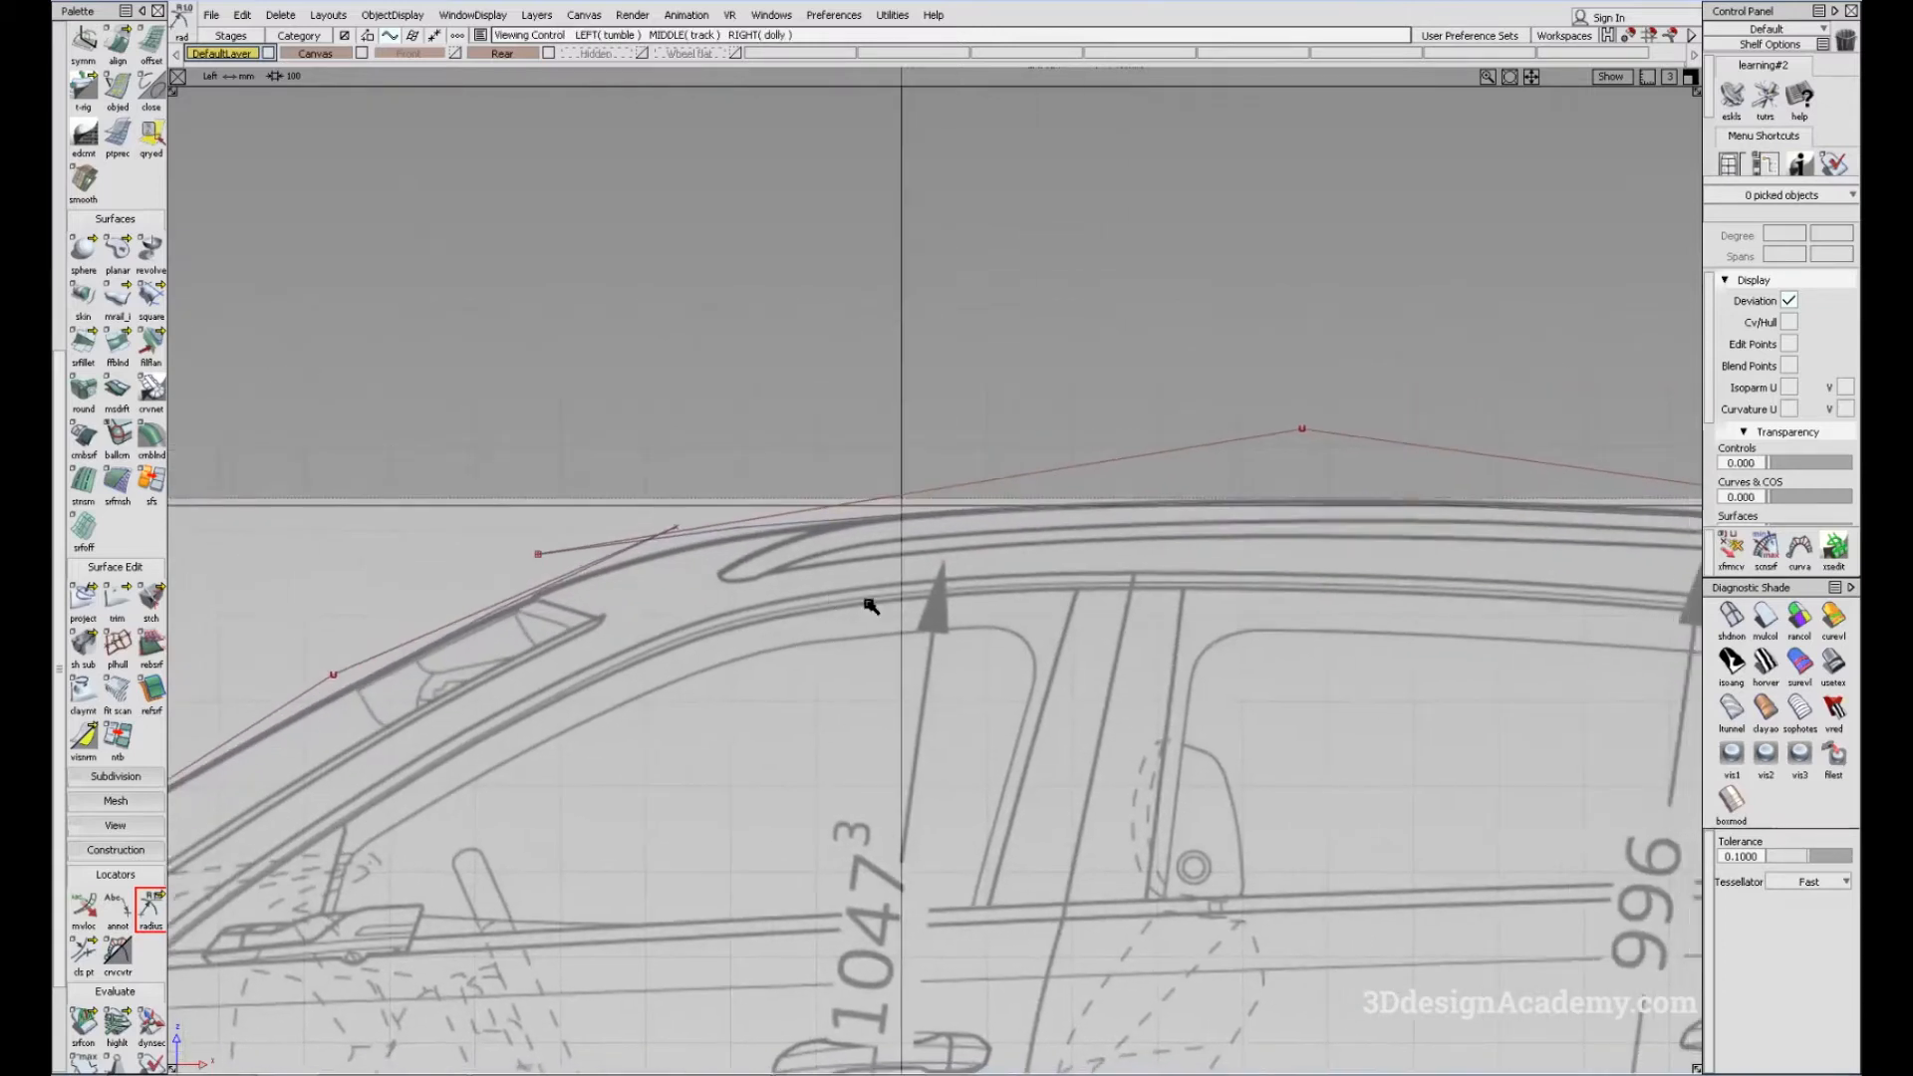
pyautogui.keyDown('alt'); pyautogui.keyDown('shift'); pyautogui.moveTo(1025, 602); pyautogui.dragTo(331, 610, button='middle'); pyautogui.keyUp('shift'); pyautogui.keyUp('alt')
pyautogui.keyDown('alt'); pyautogui.keyDown('shift'); pyautogui.moveTo(1422, 604); pyautogui.dragTo(1230, 602, button='middle'); pyautogui.keyUp('shift'); pyautogui.keyUp('alt')
pyautogui.keyDown('ctrl'); pyautogui.keyDown('shift'); pyautogui.moveTo(1230, 602); pyautogui.dragTo(1279, 586); pyautogui.keyUp('shift'); pyautogui.keyUp('ctrl')
pyautogui.keyDown('alt'); pyautogui.keyDown('shift'); pyautogui.moveTo(566, 595); pyautogui.dragTo(1009, 557, button='middle'); pyautogui.keyUp('shift'); pyautogui.keyUp('alt')
pyautogui.keyDown('alt'); pyautogui.keyDown('shift'); pyautogui.moveTo(1146, 533); pyautogui.dragTo(1028, 456, button='right'); pyautogui.keyUp('shift'); pyautogui.keyUp('alt')
pyautogui.keyDown('ctrl'); pyautogui.keyDown('shift'); pyautogui.moveTo(890, 472); pyautogui.dragTo(928, 458); pyautogui.keyUp('shift'); pyautogui.keyUp('ctrl')
pyautogui.moveTo(880, 406); pyautogui.dragTo(1056, 489)
pyautogui.keyDown('ctrl'); pyautogui.keyDown('shift'); pyautogui.moveTo(1072, 618); pyautogui.dragTo(1070, 560, button='middle'); pyautogui.keyUp('shift'); pyautogui.keyUp('ctrl')
pyautogui.moveTo(1055, 651); pyautogui.dragTo(1054, 646, button='right')
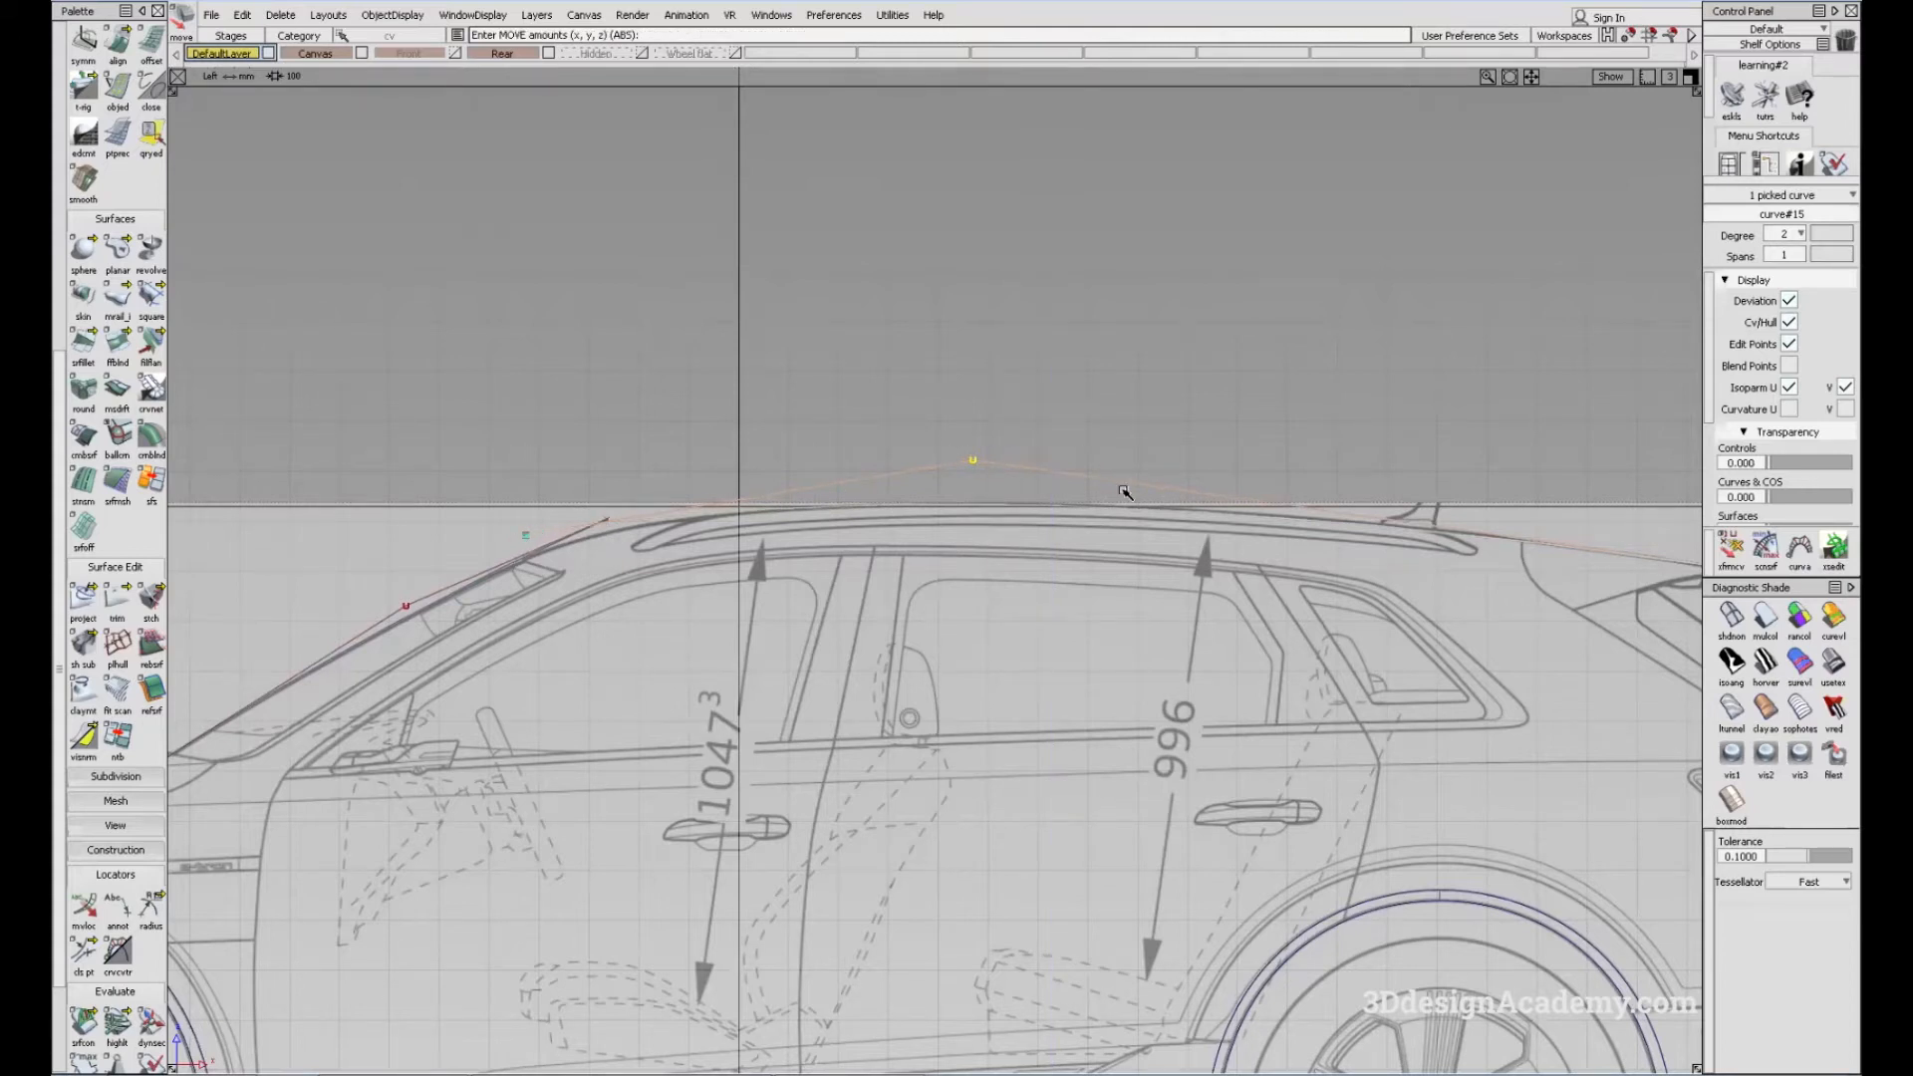
# Step: Check the roof curve with a curvature comb along its length, and remove the comb
pyautogui.keyDown('alt'); pyautogui.keyDown('shift'); pyautogui.moveTo(948, 549); pyautogui.dragTo(912, 536, button='middle'); pyautogui.keyUp('shift'); pyautogui.keyUp('alt')
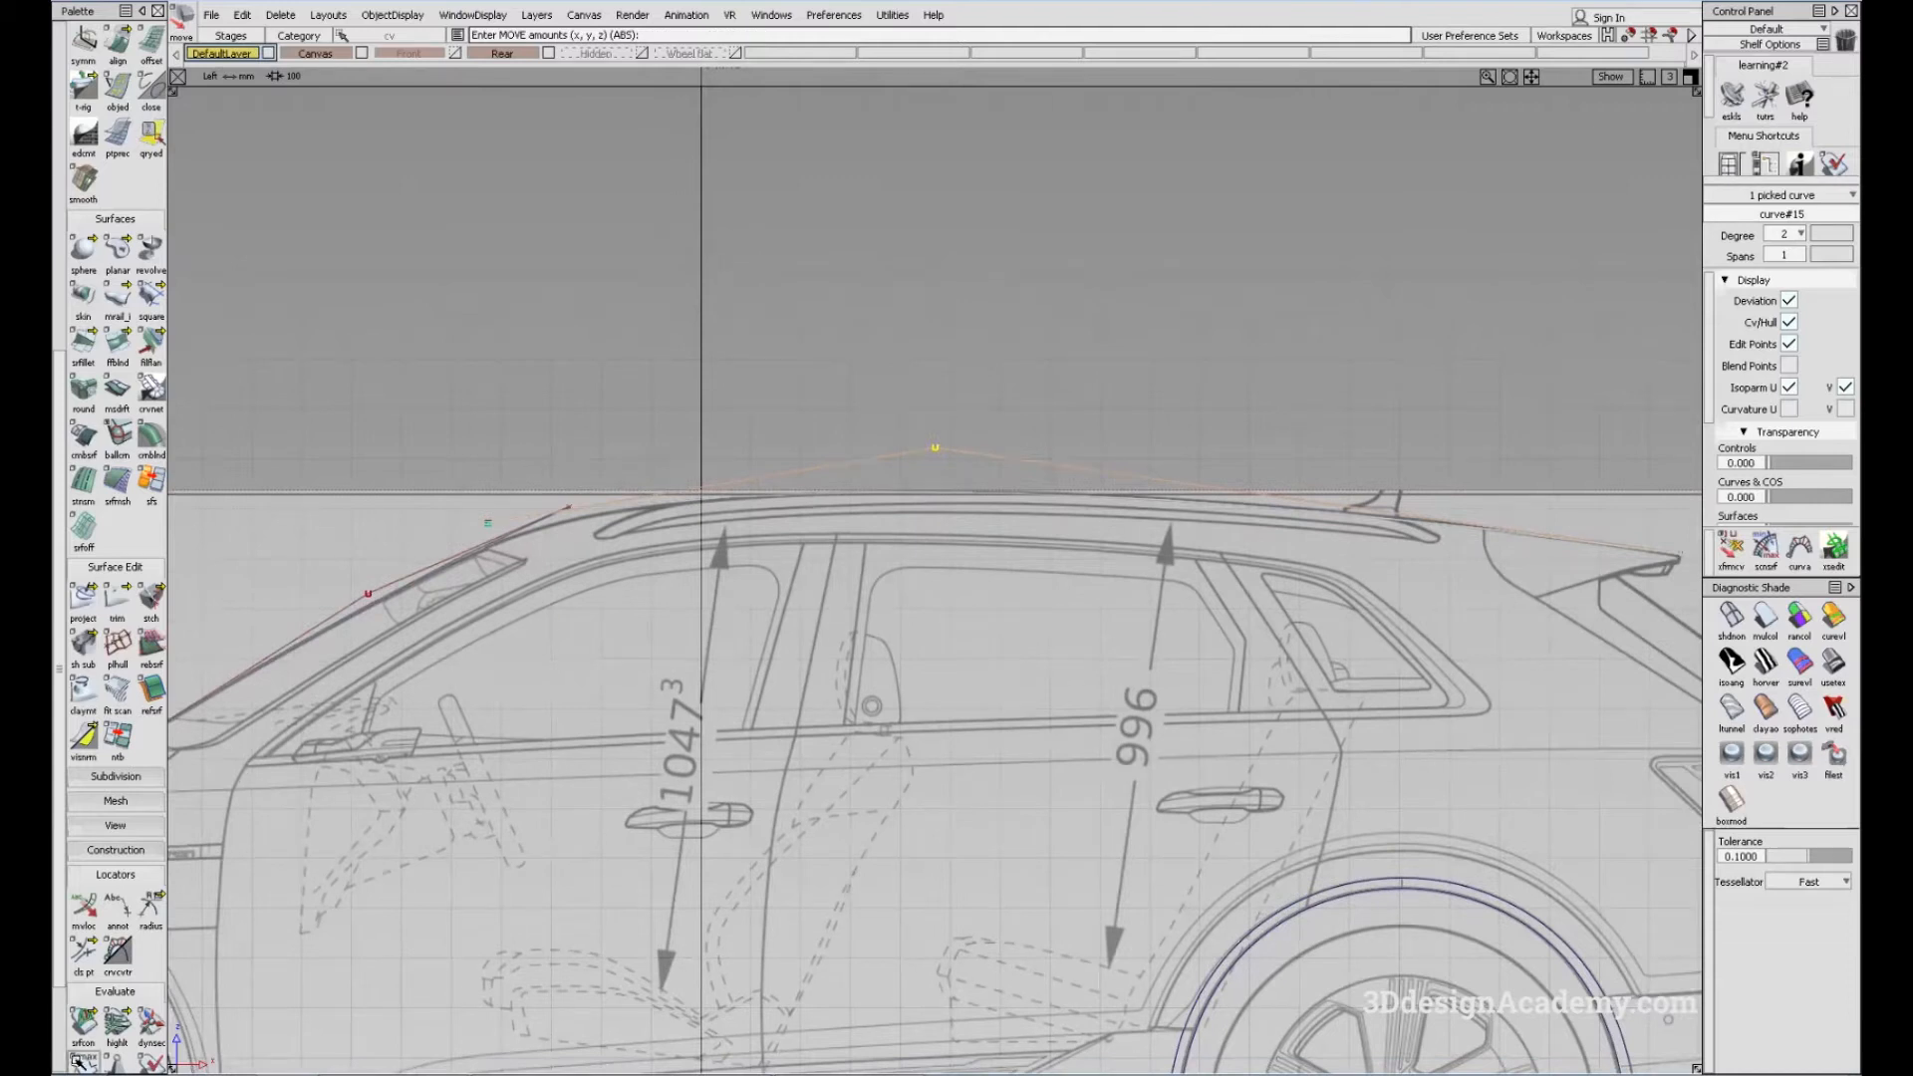
pyautogui.click(117, 954)
pyautogui.keyDown('alt'); pyautogui.keyDown('shift'); pyautogui.moveTo(1036, 606); pyautogui.dragTo(859, 472, button='right'); pyautogui.keyUp('shift'); pyautogui.keyUp('alt')
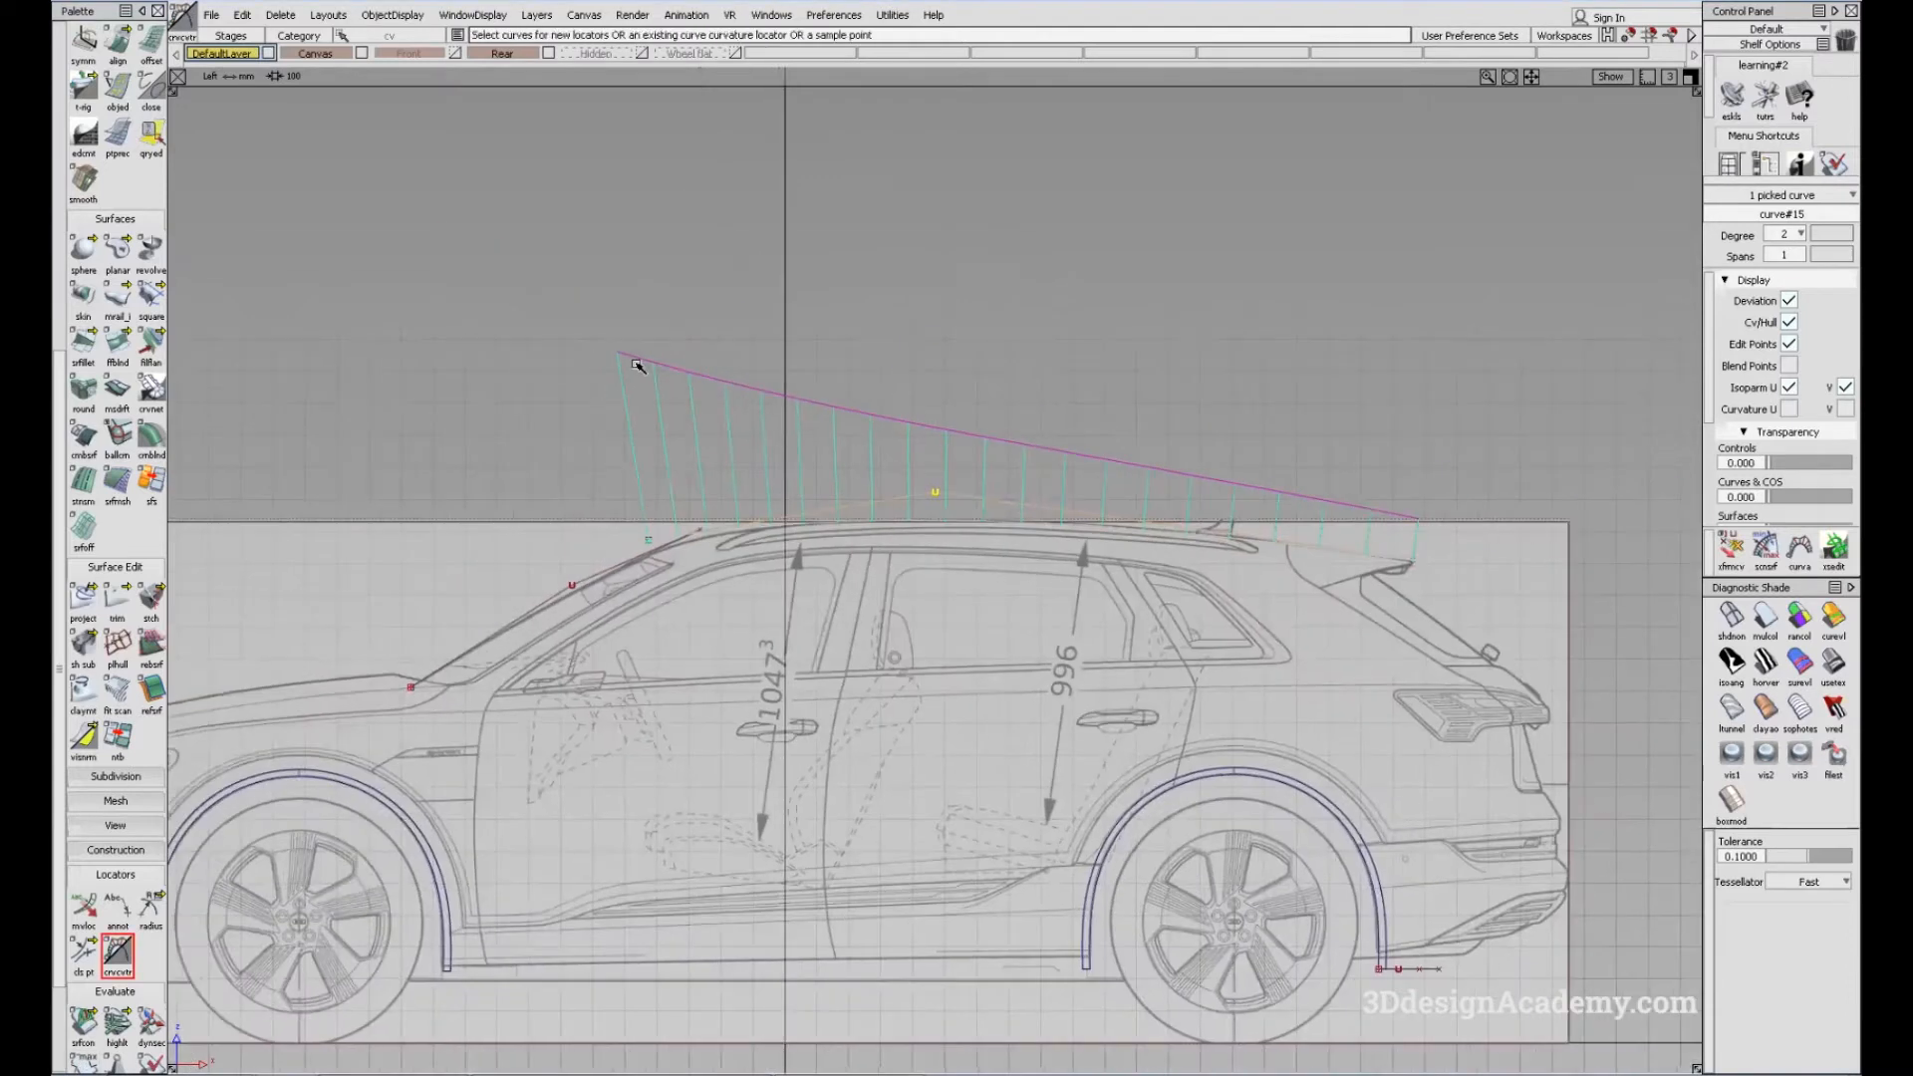
pyautogui.keyDown('ctrl'); pyautogui.keyDown('shift'); pyautogui.moveTo(1055, 583); pyautogui.dragTo(1183, 666, button='right'); pyautogui.keyUp('shift'); pyautogui.keyUp('ctrl')
# Step: Raise the roof curve's degree to 3
pyautogui.keyDown('alt'); pyautogui.keyDown('shift'); pyautogui.moveTo(1068, 529); pyautogui.dragTo(1236, 598, button='right'); pyautogui.keyUp('shift'); pyautogui.keyUp('alt')
pyautogui.keyDown('alt'); pyautogui.keyDown('shift'); pyautogui.moveTo(960, 577); pyautogui.dragTo(371, 647, button='middle'); pyautogui.keyUp('shift'); pyautogui.keyUp('alt')
pyautogui.keyDown('ctrl'); pyautogui.keyDown('shift'); pyautogui.moveTo(1229, 559); pyautogui.dragTo(1243, 574); pyautogui.keyUp('shift'); pyautogui.keyUp('ctrl')
pyautogui.keyDown('ctrl'); pyautogui.keyDown('shift'); pyautogui.moveTo(1110, 596); pyautogui.dragTo(1128, 732); pyautogui.keyUp('shift'); pyautogui.keyUp('ctrl')
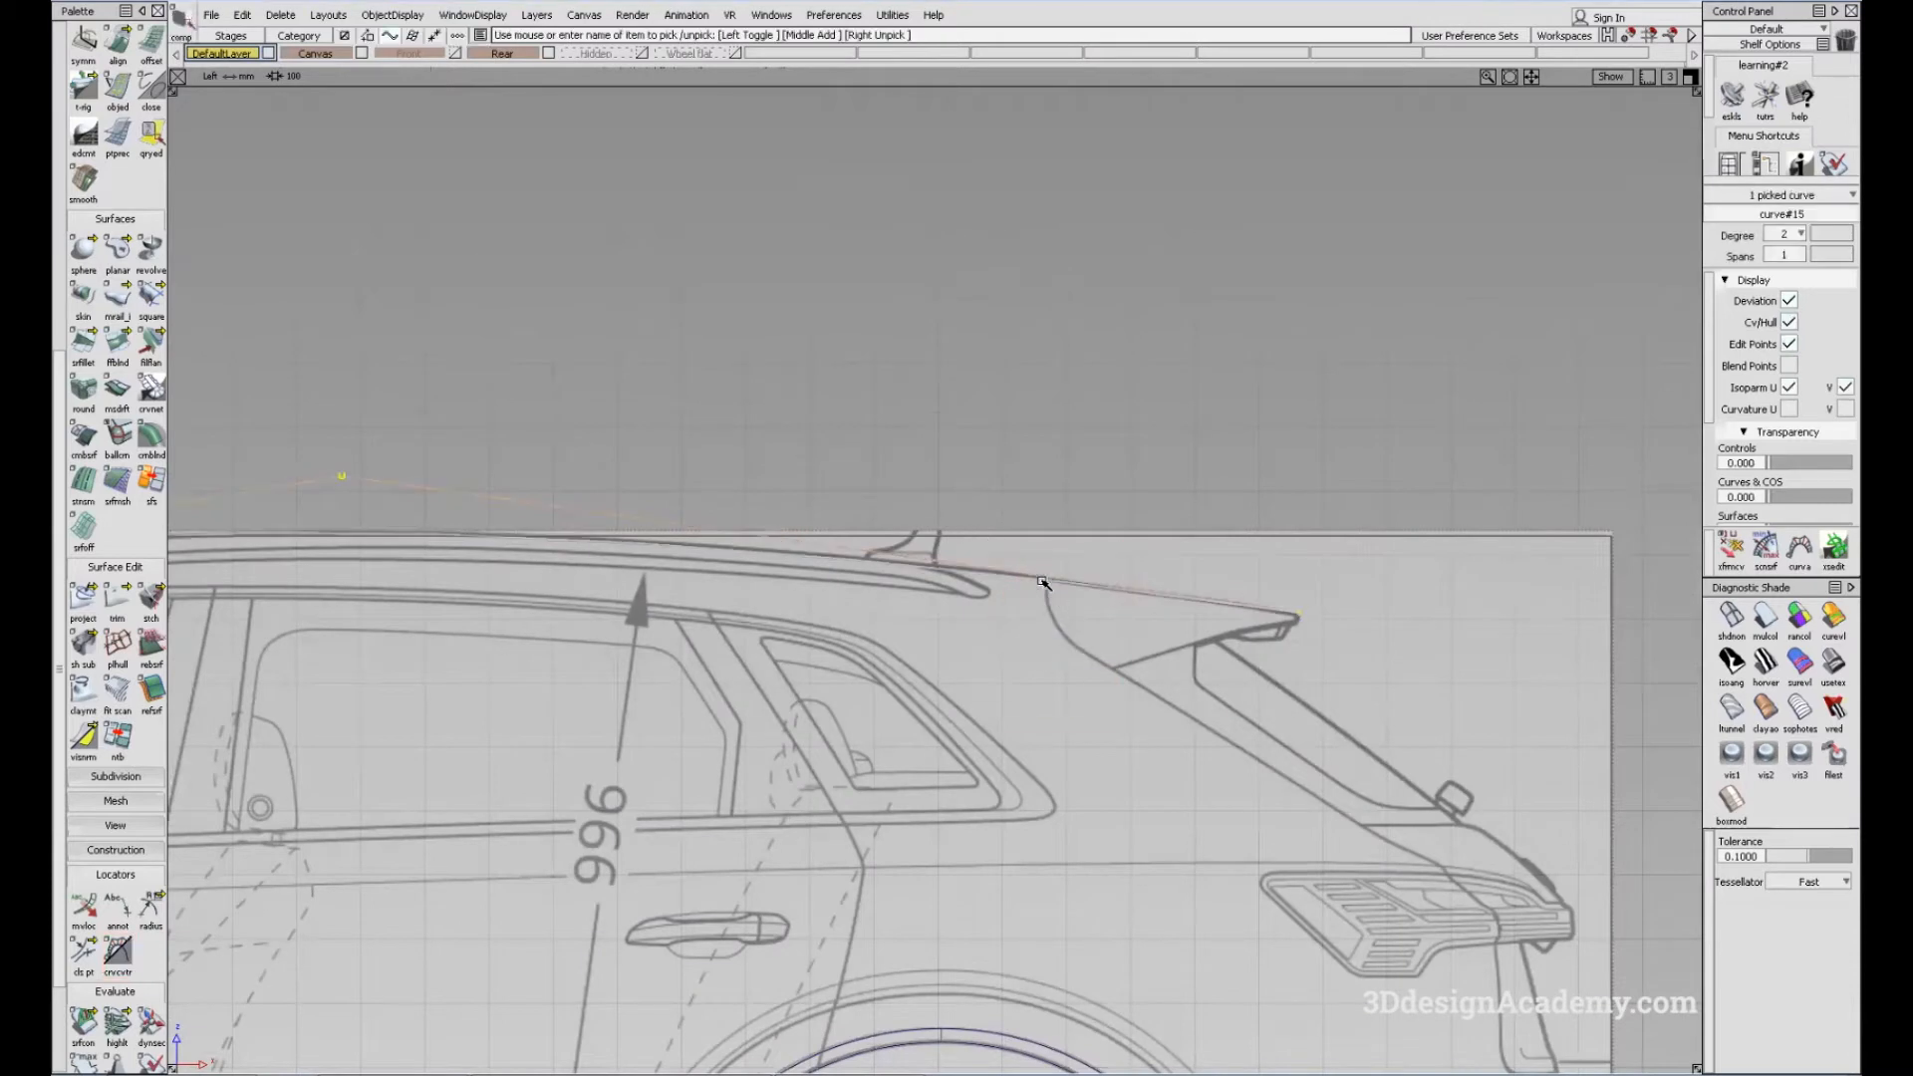
pyautogui.click(1785, 234)
pyautogui.click(1794, 342)
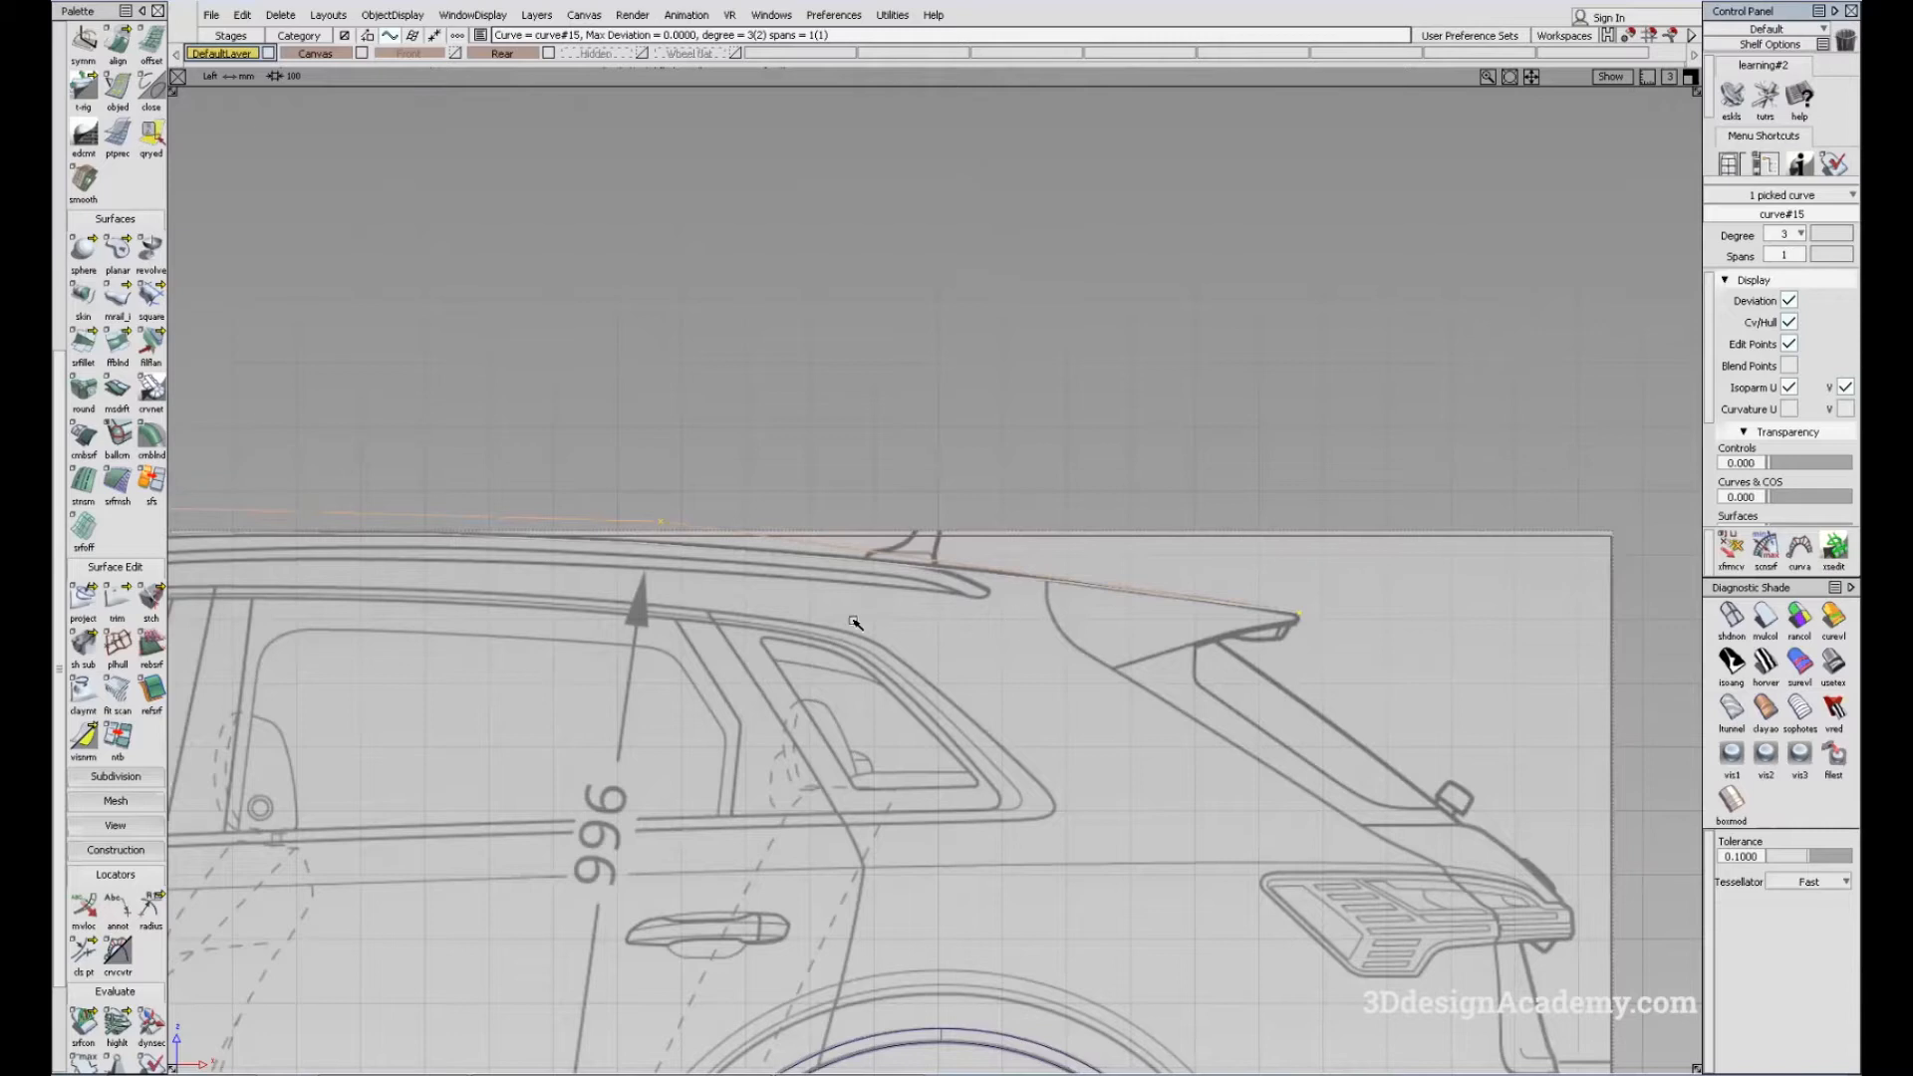
# Step: Adjust the height of the roof curve's rear inner control point so the curve follows the blueprint roofline toward the spoiler
pyautogui.keyDown('alt'); pyautogui.keyDown('shift'); pyautogui.moveTo(1015, 630); pyautogui.dragTo(1183, 630, button='middle'); pyautogui.keyUp('shift'); pyautogui.keyUp('alt')
pyautogui.keyDown('ctrl'); pyautogui.keyDown('shift'); pyautogui.moveTo(945, 678); pyautogui.dragTo(850, 581); pyautogui.keyUp('shift'); pyautogui.keyUp('ctrl')
pyautogui.keyDown('alt'); pyautogui.keyDown('shift'); pyautogui.moveTo(853, 581); pyautogui.dragTo(912, 572, button='middle'); pyautogui.keyUp('shift'); pyautogui.keyUp('alt')
pyautogui.click(914, 490)
pyautogui.keyDown('ctrl'); pyautogui.keyDown('shift'); pyautogui.moveTo(891, 544); pyautogui.dragTo(838, 487); pyautogui.keyUp('shift'); pyautogui.keyUp('ctrl')
pyautogui.moveTo(838, 485); pyautogui.dragTo(1073, 721)
pyautogui.moveTo(1033, 713); pyautogui.dragTo(1034, 707, button='right')
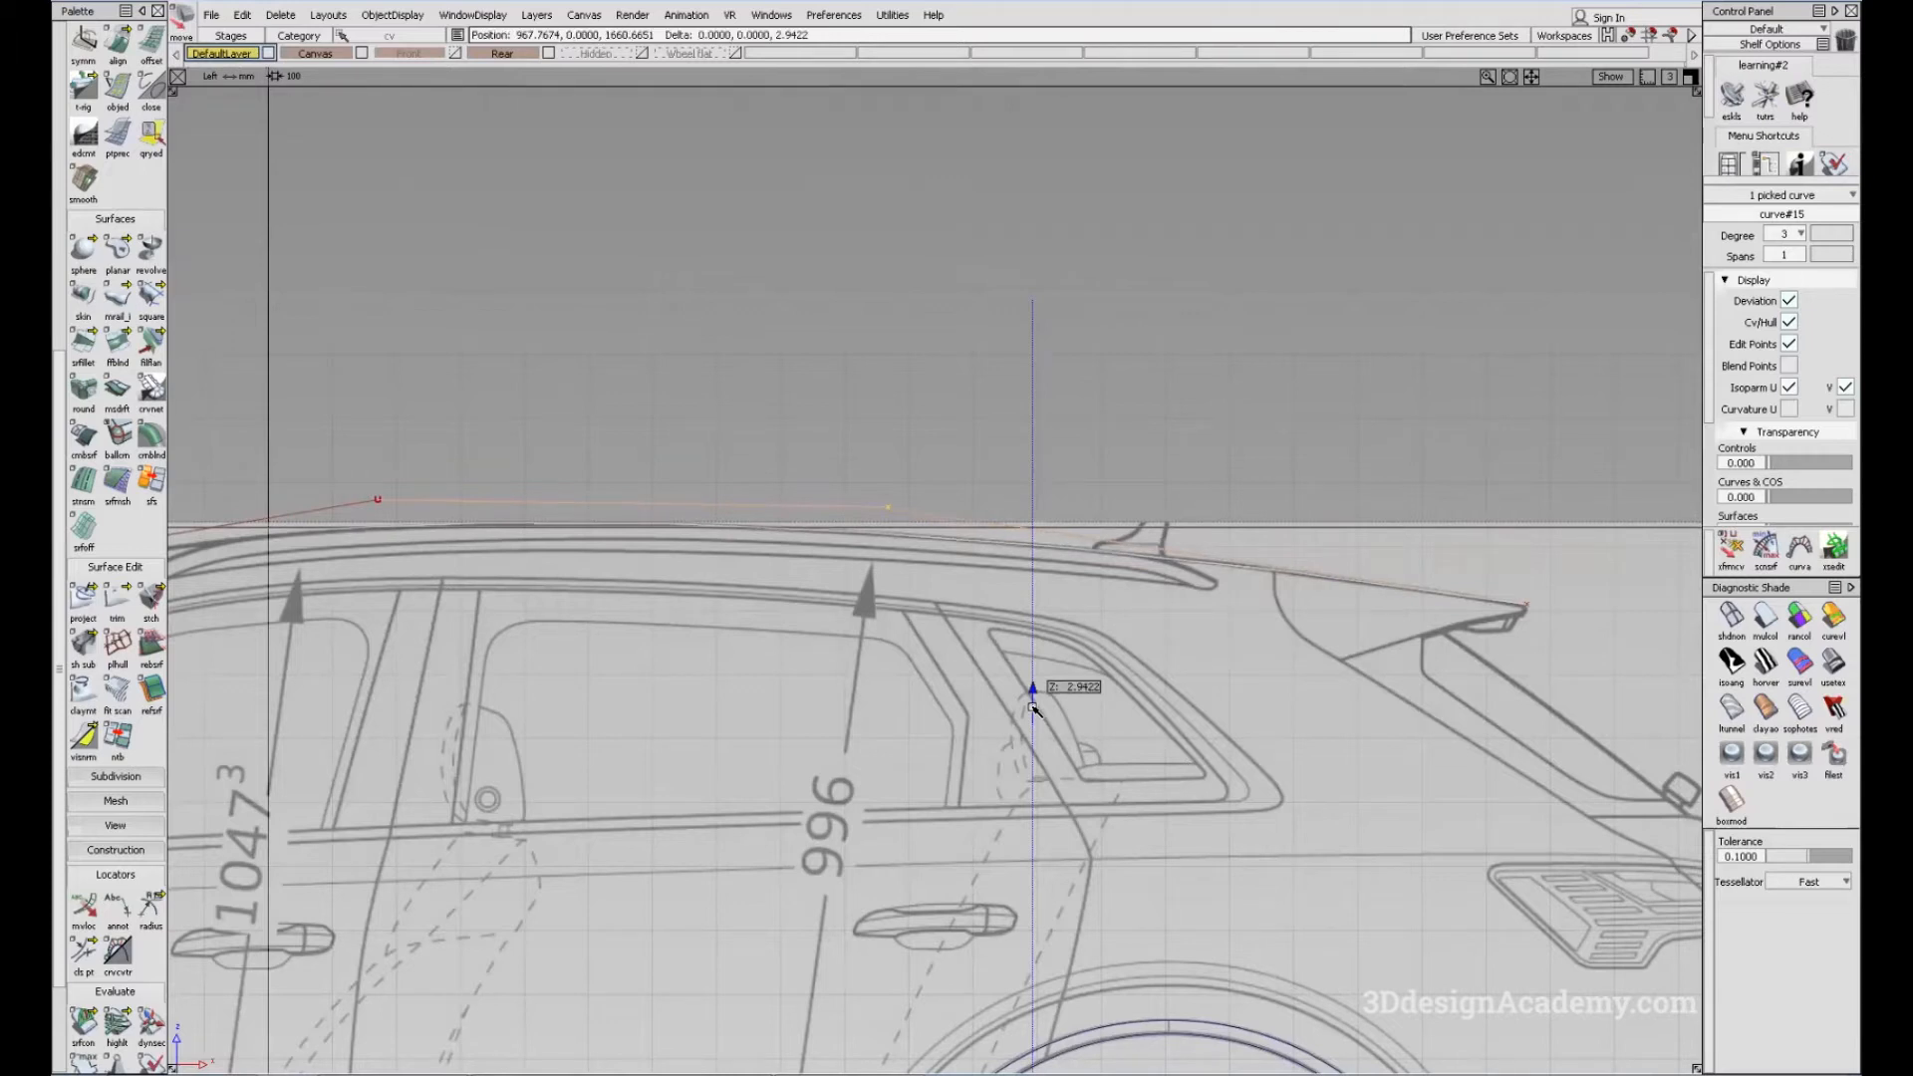
# Step: Fine-tune the height of the roof curve's front inner control point against the blueprint roofline
pyautogui.keyDown('alt'); pyautogui.keyDown('shift'); pyautogui.moveTo(1026, 705); pyautogui.dragTo(696, 538, button='middle'); pyautogui.keyUp('shift'); pyautogui.keyUp('alt')
pyautogui.scroll(2, 473, 559)
pyautogui.keyDown('alt'); pyautogui.keyDown('shift'); pyautogui.moveTo(472, 558); pyautogui.dragTo(705, 511, button='middle'); pyautogui.keyUp('shift'); pyautogui.keyUp('alt')
pyautogui.keyDown('ctrl'); pyautogui.keyDown('shift'); pyautogui.moveTo(526, 683); pyautogui.dragTo(494, 404); pyautogui.keyUp('shift'); pyautogui.keyUp('ctrl')
pyautogui.click(531, 502)
pyautogui.press('m')
pyautogui.moveTo(802, 560); pyautogui.dragTo(810, 566, button='right')
# Step: Compare the roof and windshield curves with the blueprint roofline, focusing on the front of the roof and where the curves cross
pyautogui.keyDown('alt'); pyautogui.keyDown('shift'); pyautogui.moveTo(1477, 438); pyautogui.dragTo(999, 487, button='middle'); pyautogui.keyUp('shift'); pyautogui.keyUp('alt')
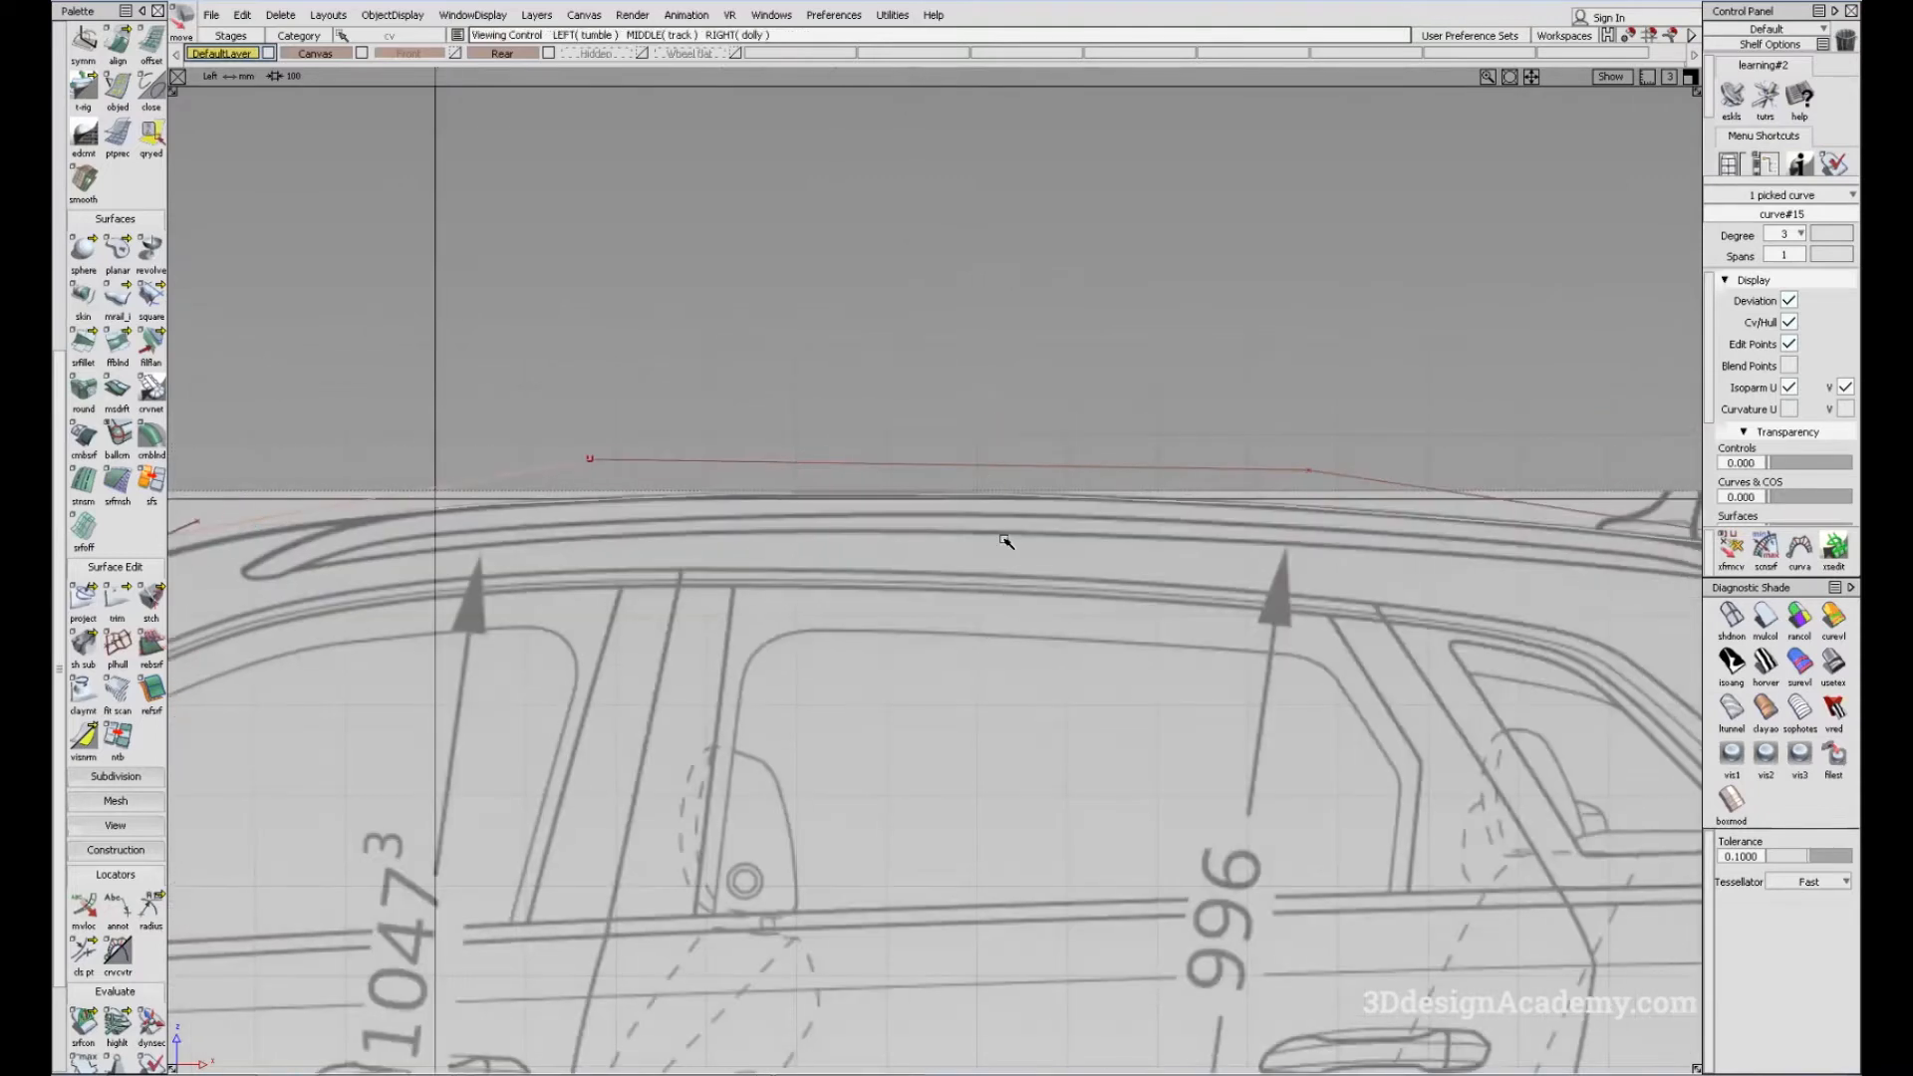
pyautogui.keyDown('ctrl'); pyautogui.keyDown('shift'); pyautogui.moveTo(927, 583); pyautogui.dragTo(917, 430); pyautogui.keyUp('shift'); pyautogui.keyUp('ctrl')
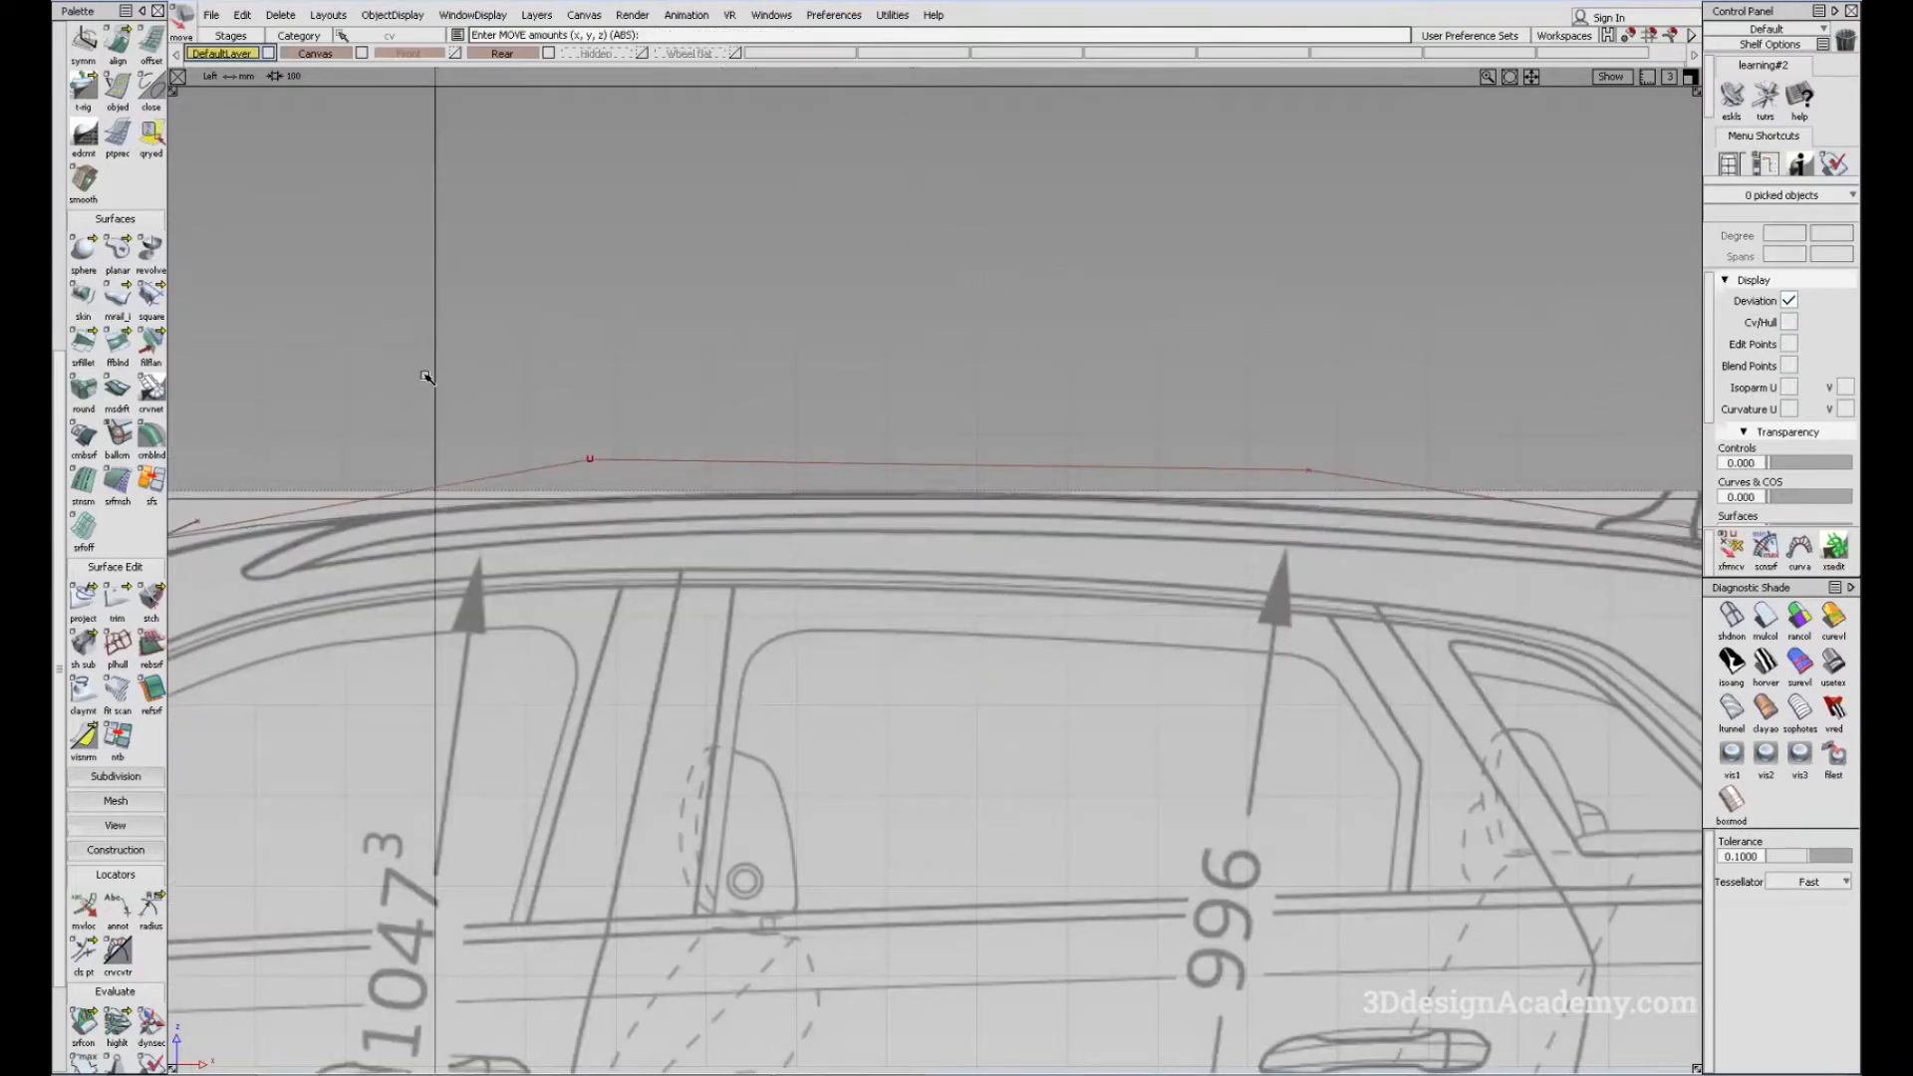
pyautogui.moveTo(418, 384); pyautogui.dragTo(747, 508)
pyautogui.keyDown('ctrl'); pyautogui.keyDown('shift'); pyautogui.moveTo(878, 602); pyautogui.dragTo(878, 697, button='middle'); pyautogui.keyUp('shift'); pyautogui.keyUp('ctrl')
pyautogui.keyDown('alt'); pyautogui.keyDown('shift'); pyautogui.moveTo(1342, 481); pyautogui.dragTo(1130, 581, button='right'); pyautogui.keyUp('shift'); pyautogui.keyUp('alt')
pyautogui.keyDown('alt'); pyautogui.keyDown('shift'); pyautogui.moveTo(1130, 581); pyautogui.dragTo(1192, 525, button='middle'); pyautogui.keyUp('shift'); pyautogui.keyUp('alt')
pyautogui.keyDown('alt'); pyautogui.keyDown('shift'); pyautogui.moveTo(850, 555); pyautogui.dragTo(1199, 528, button='middle'); pyautogui.keyUp('shift'); pyautogui.keyUp('alt')
pyautogui.keyDown('ctrl'); pyautogui.keyDown('shift'); pyautogui.moveTo(1153, 713); pyautogui.dragTo(1091, 507); pyautogui.keyUp('shift'); pyautogui.keyUp('ctrl')
pyautogui.keyDown('alt'); pyautogui.keyDown('shift'); pyautogui.moveTo(885, 528); pyautogui.dragTo(938, 495, button='middle'); pyautogui.keyUp('shift'); pyautogui.keyUp('alt')
pyautogui.keyDown('ctrl'); pyautogui.keyDown('shift'); pyautogui.moveTo(1088, 729); pyautogui.dragTo(1015, 529); pyautogui.keyUp('shift'); pyautogui.keyUp('ctrl')
pyautogui.keyDown('alt'); pyautogui.keyDown('shift'); pyautogui.moveTo(1069, 522); pyautogui.dragTo(1102, 500, button='middle'); pyautogui.keyUp('shift'); pyautogui.keyUp('alt')
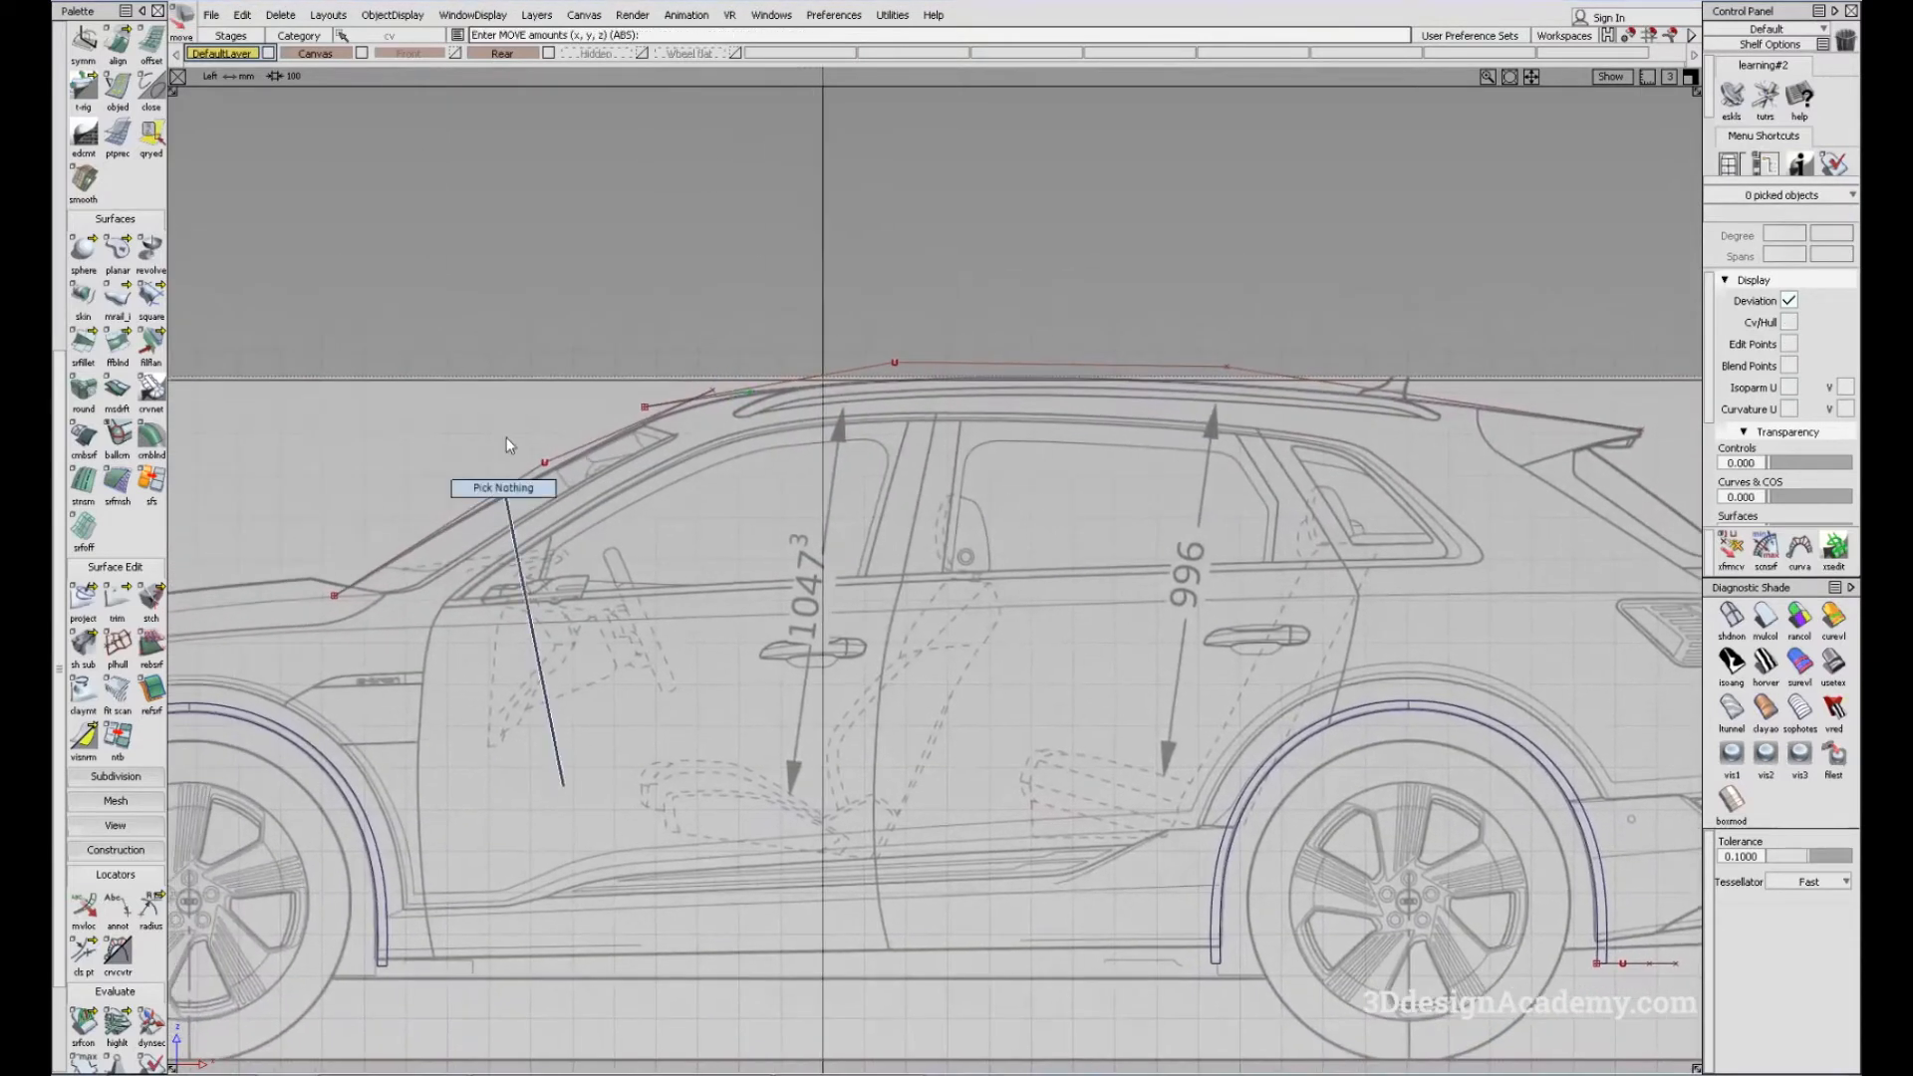
# Step: Use Extend to trim the roof curve's front end back about 116 mm and shorten the windshield curve's upper end so they meet
pyautogui.keyDown('ctrl'); pyautogui.keyDown('shift'); pyautogui.moveTo(845, 578); pyautogui.dragTo(749, 423); pyautogui.keyUp('shift'); pyautogui.keyUp('ctrl')
pyautogui.keyDown('alt'); pyautogui.keyDown('shift'); pyautogui.moveTo(730, 392); pyautogui.dragTo(859, 449, button='right'); pyautogui.keyUp('shift'); pyautogui.keyUp('alt')
pyautogui.keyDown('ctrl'); pyautogui.keyDown('shift'); pyautogui.moveTo(711, 689); pyautogui.dragTo(656, 509); pyautogui.keyUp('shift'); pyautogui.keyUp('ctrl')
pyautogui.scroll(3, 154, 170)
pyautogui.click(1091, 598)
pyautogui.moveTo(685, 402)
pyautogui.mouseDown()
pyautogui.moveTo(675, 388)
pyautogui.moveTo(698, 386)
pyautogui.moveTo(841, 590)
pyautogui.mouseUp()
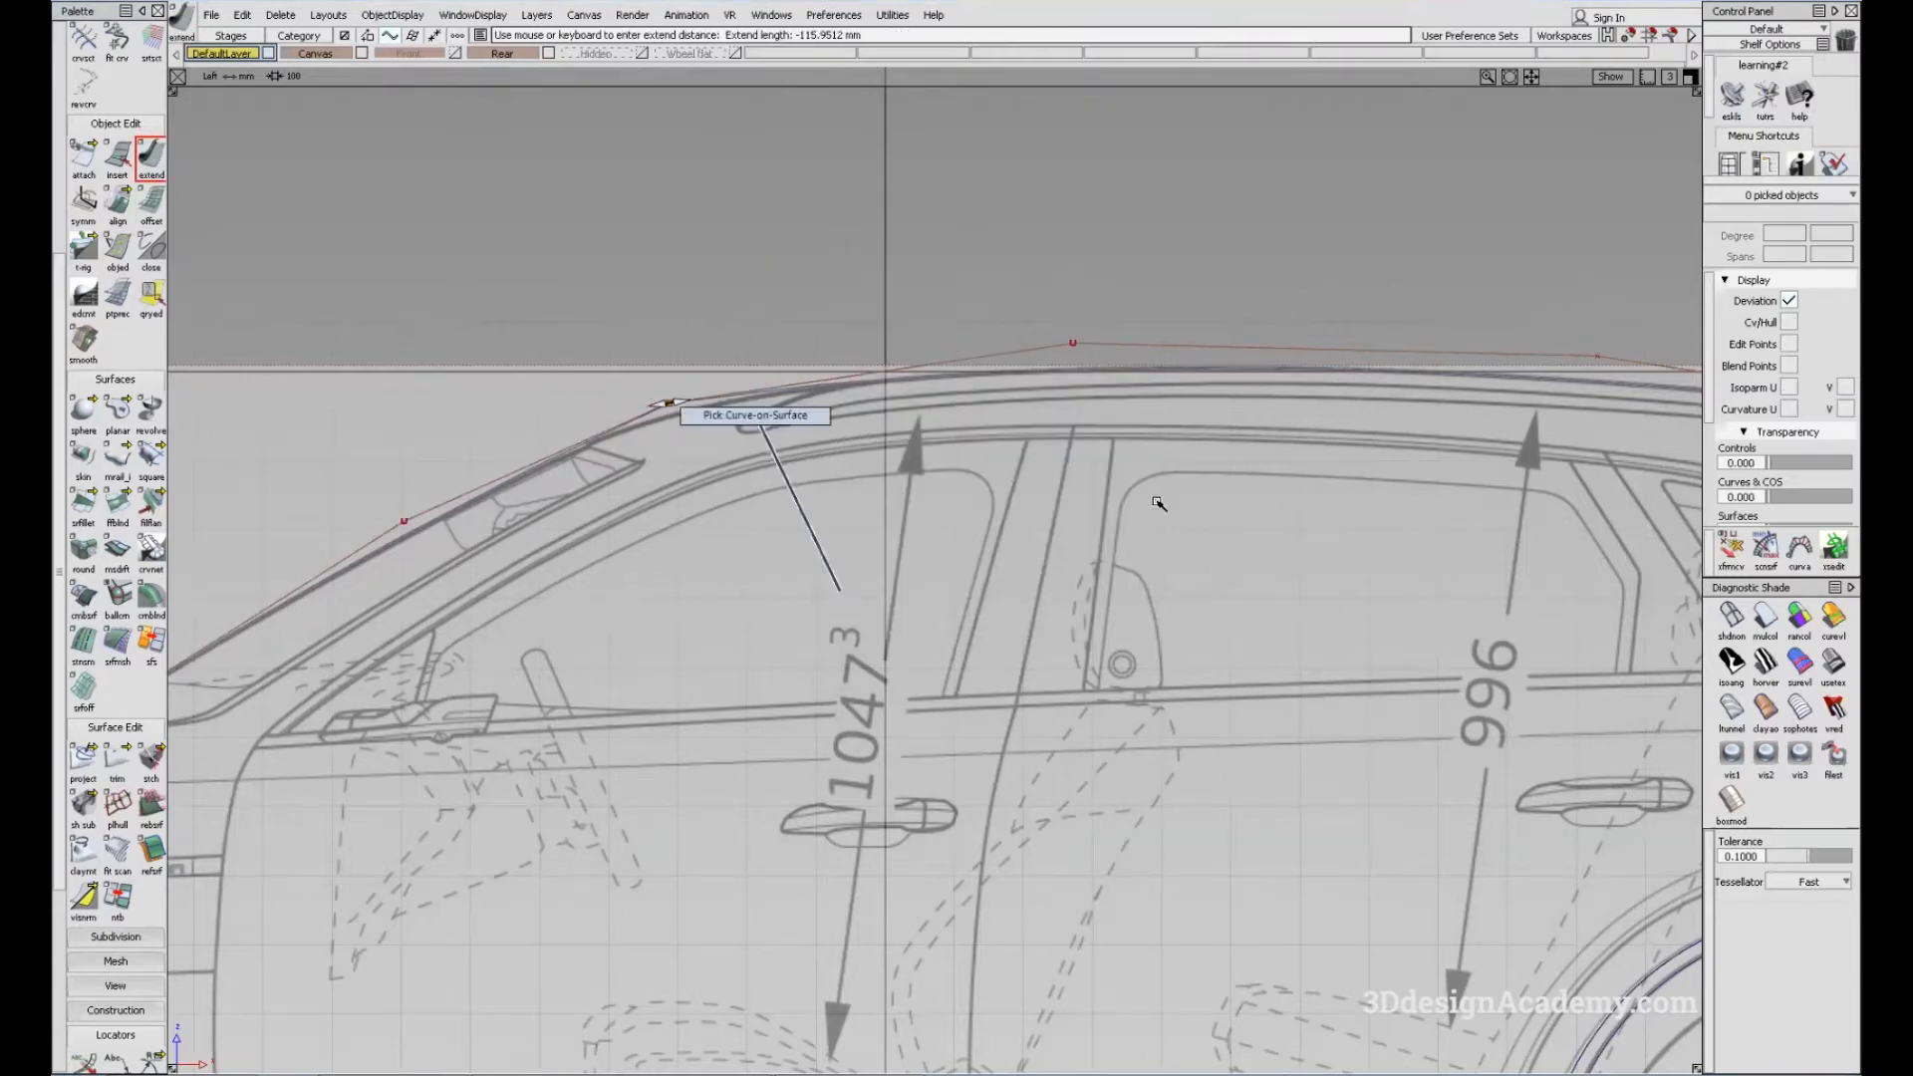
# Step: Duplicate the windshield and roof curves and move the copies sideways in the top view from the centerline to the roof's side edge
pyautogui.keyDown('alt'); pyautogui.keyDown('shift'); pyautogui.moveTo(1124, 521); pyautogui.dragTo(1037, 559, button='right'); pyautogui.keyUp('shift'); pyautogui.keyUp('alt')
pyautogui.keyDown('alt'); pyautogui.keyDown('shift'); pyautogui.moveTo(1038, 559); pyautogui.dragTo(1043, 574, button='middle'); pyautogui.keyUp('shift'); pyautogui.keyUp('alt')
pyautogui.keyDown('ctrl'); pyautogui.keyDown('shift'); pyautogui.moveTo(1099, 662); pyautogui.dragTo(1118, 746); pyautogui.keyUp('shift'); pyautogui.keyUp('ctrl')
pyautogui.keyDown('ctrl'); pyautogui.keyDown('shift'); pyautogui.moveTo(762, 435); pyautogui.dragTo(422, 188); pyautogui.keyUp('shift'); pyautogui.keyUp('ctrl')
pyautogui.moveTo(726, 377); pyautogui.dragTo(789, 426)
pyautogui.keyDown('alt'); pyautogui.keyDown('shift'); pyautogui.moveTo(770, 382); pyautogui.dragTo(783, 408, button='middle'); pyautogui.keyUp('shift'); pyautogui.keyUp('alt')
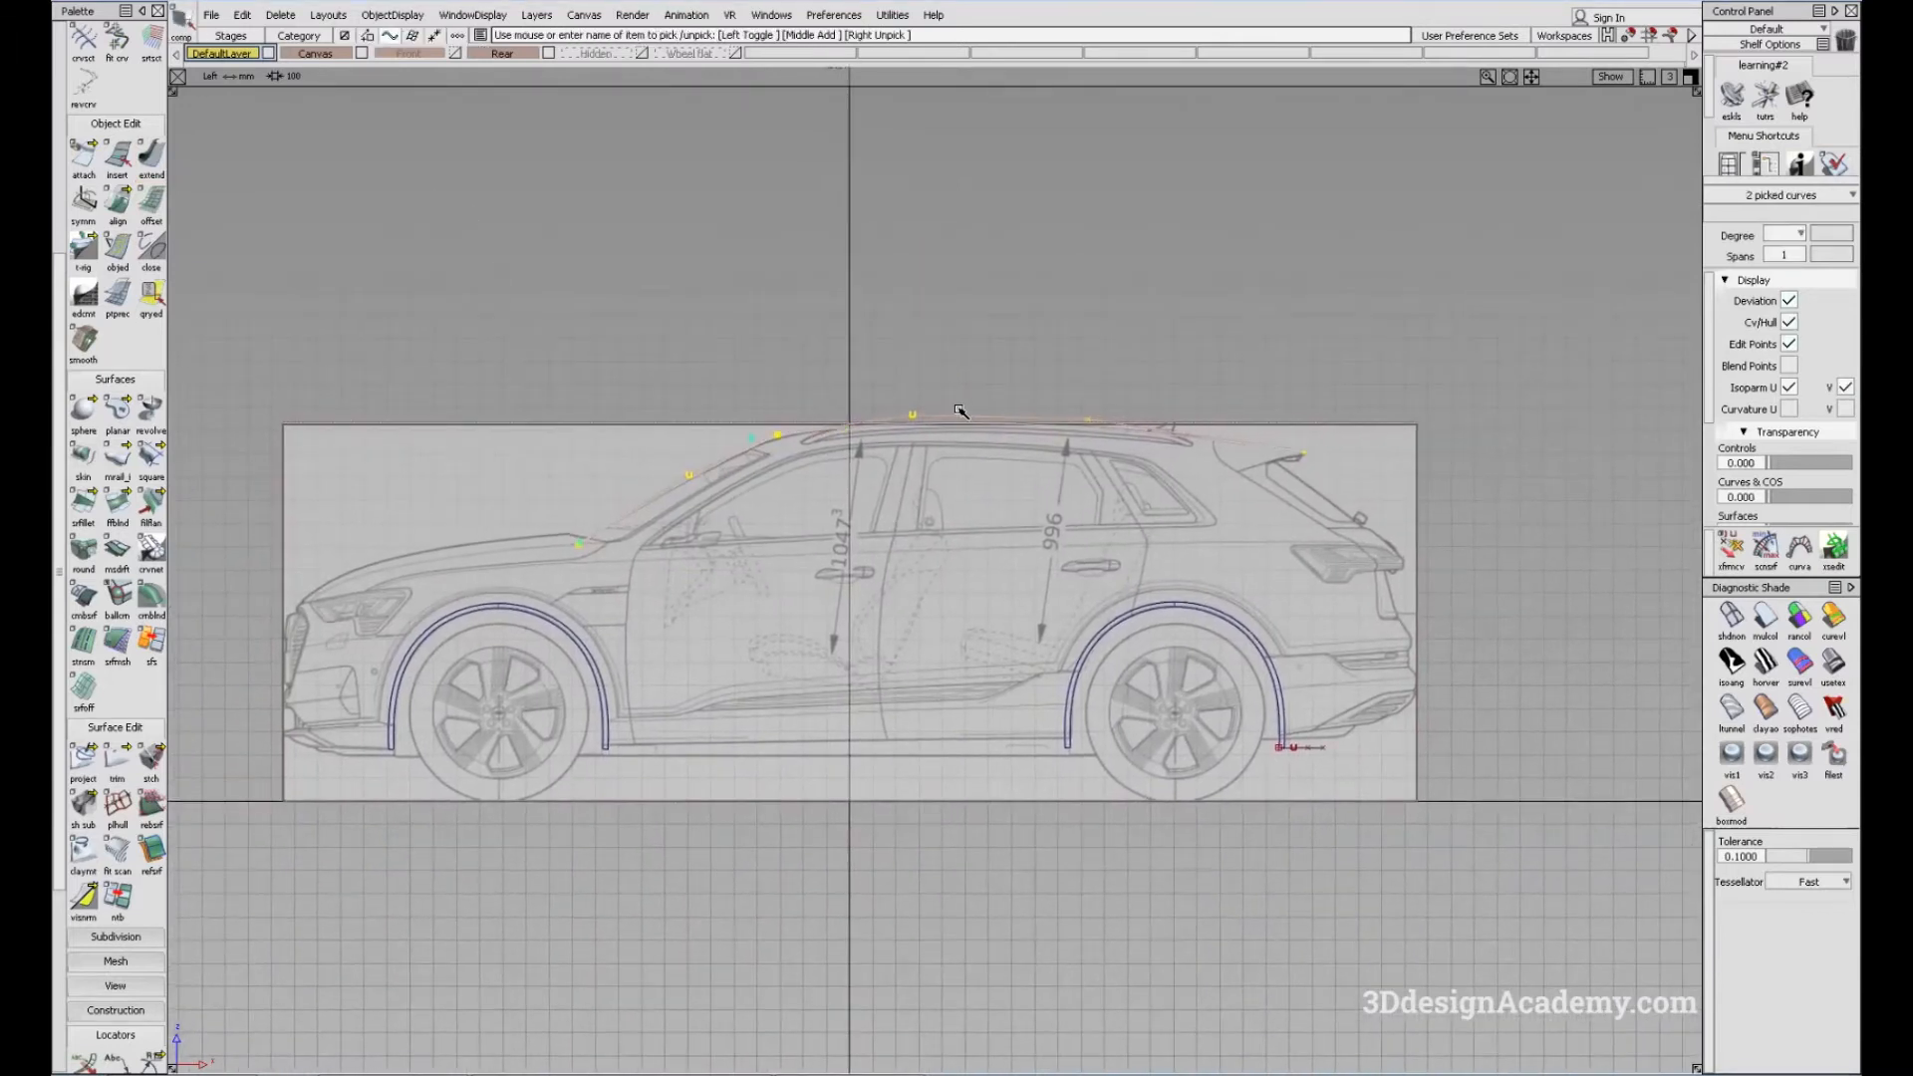
pyautogui.press('F5')
pyautogui.keyDown('alt'); pyautogui.keyDown('shift'); pyautogui.moveTo(826, 666); pyautogui.dragTo(855, 564, button='middle'); pyautogui.keyUp('shift'); pyautogui.keyUp('alt')
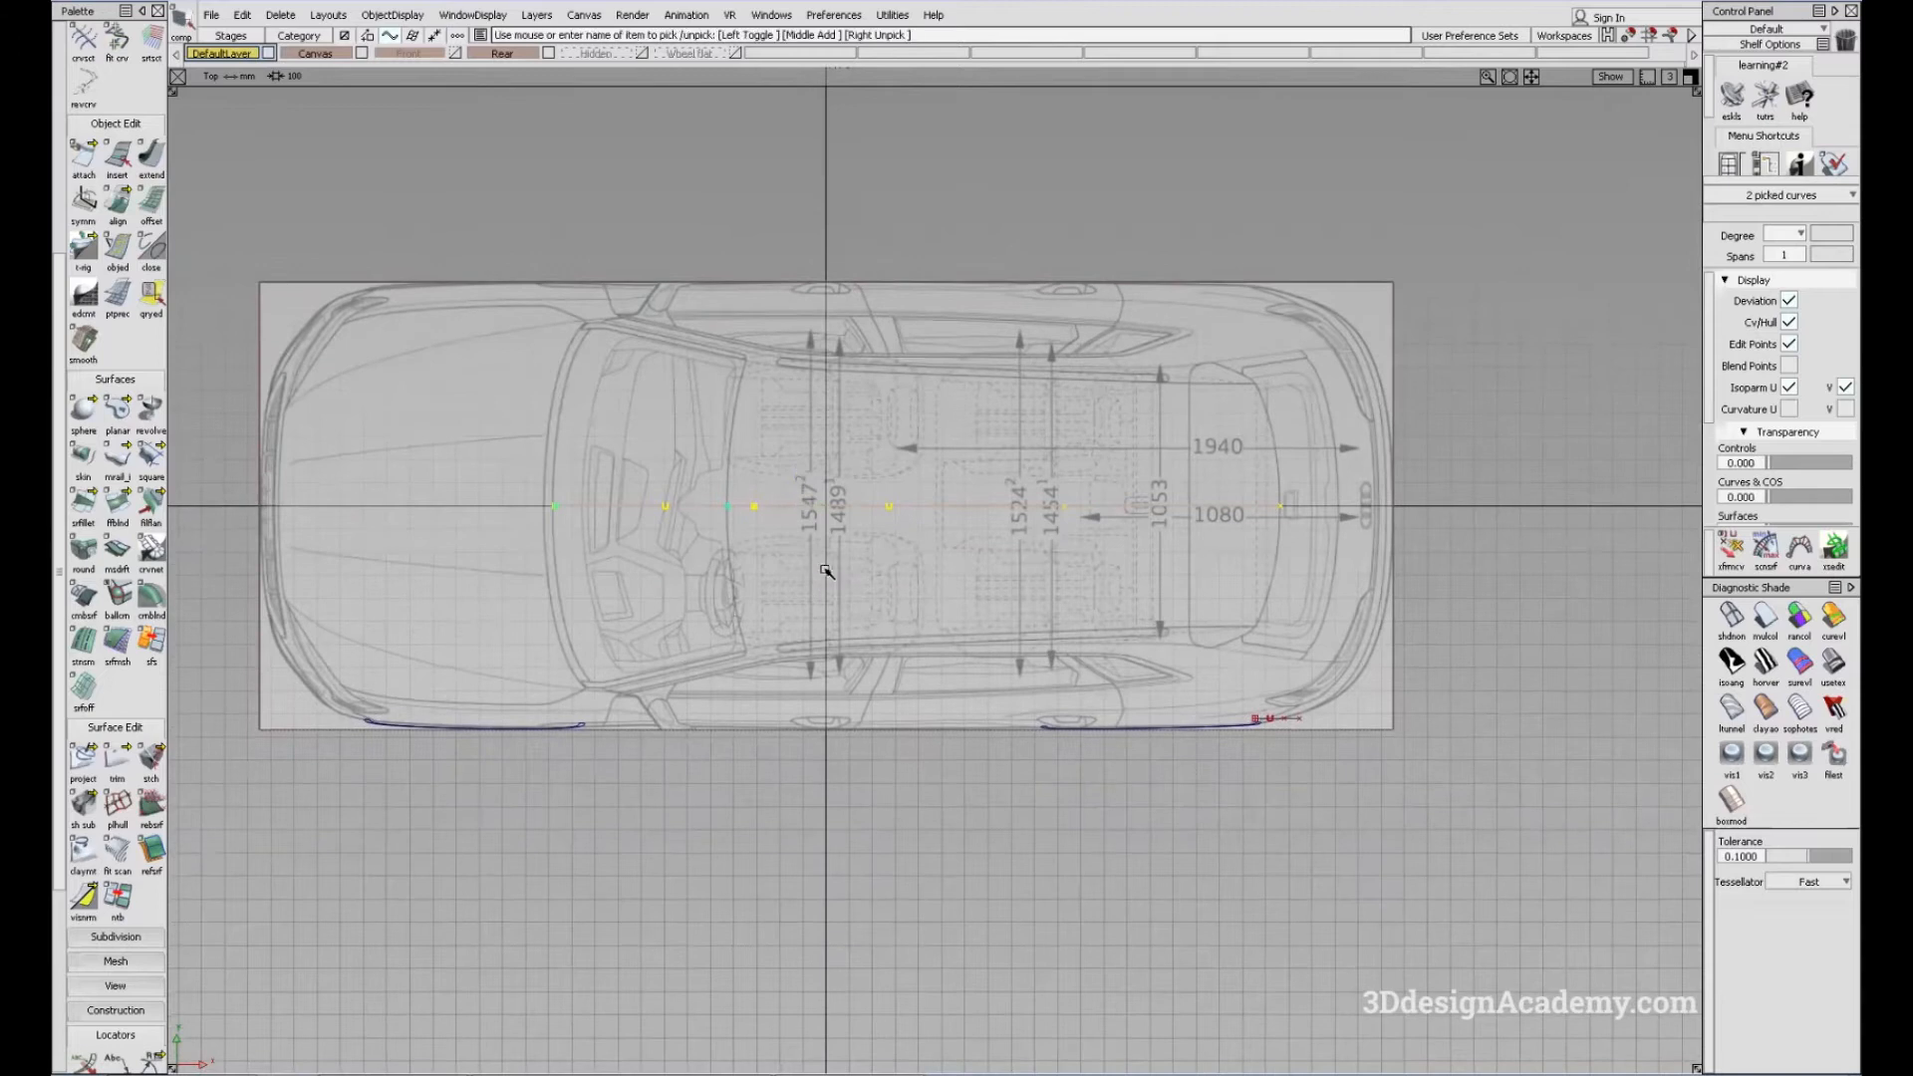
pyautogui.hotkey('ctrl', 'v')
pyautogui.moveTo(892, 577); pyautogui.dragTo(929, 704, button='right')
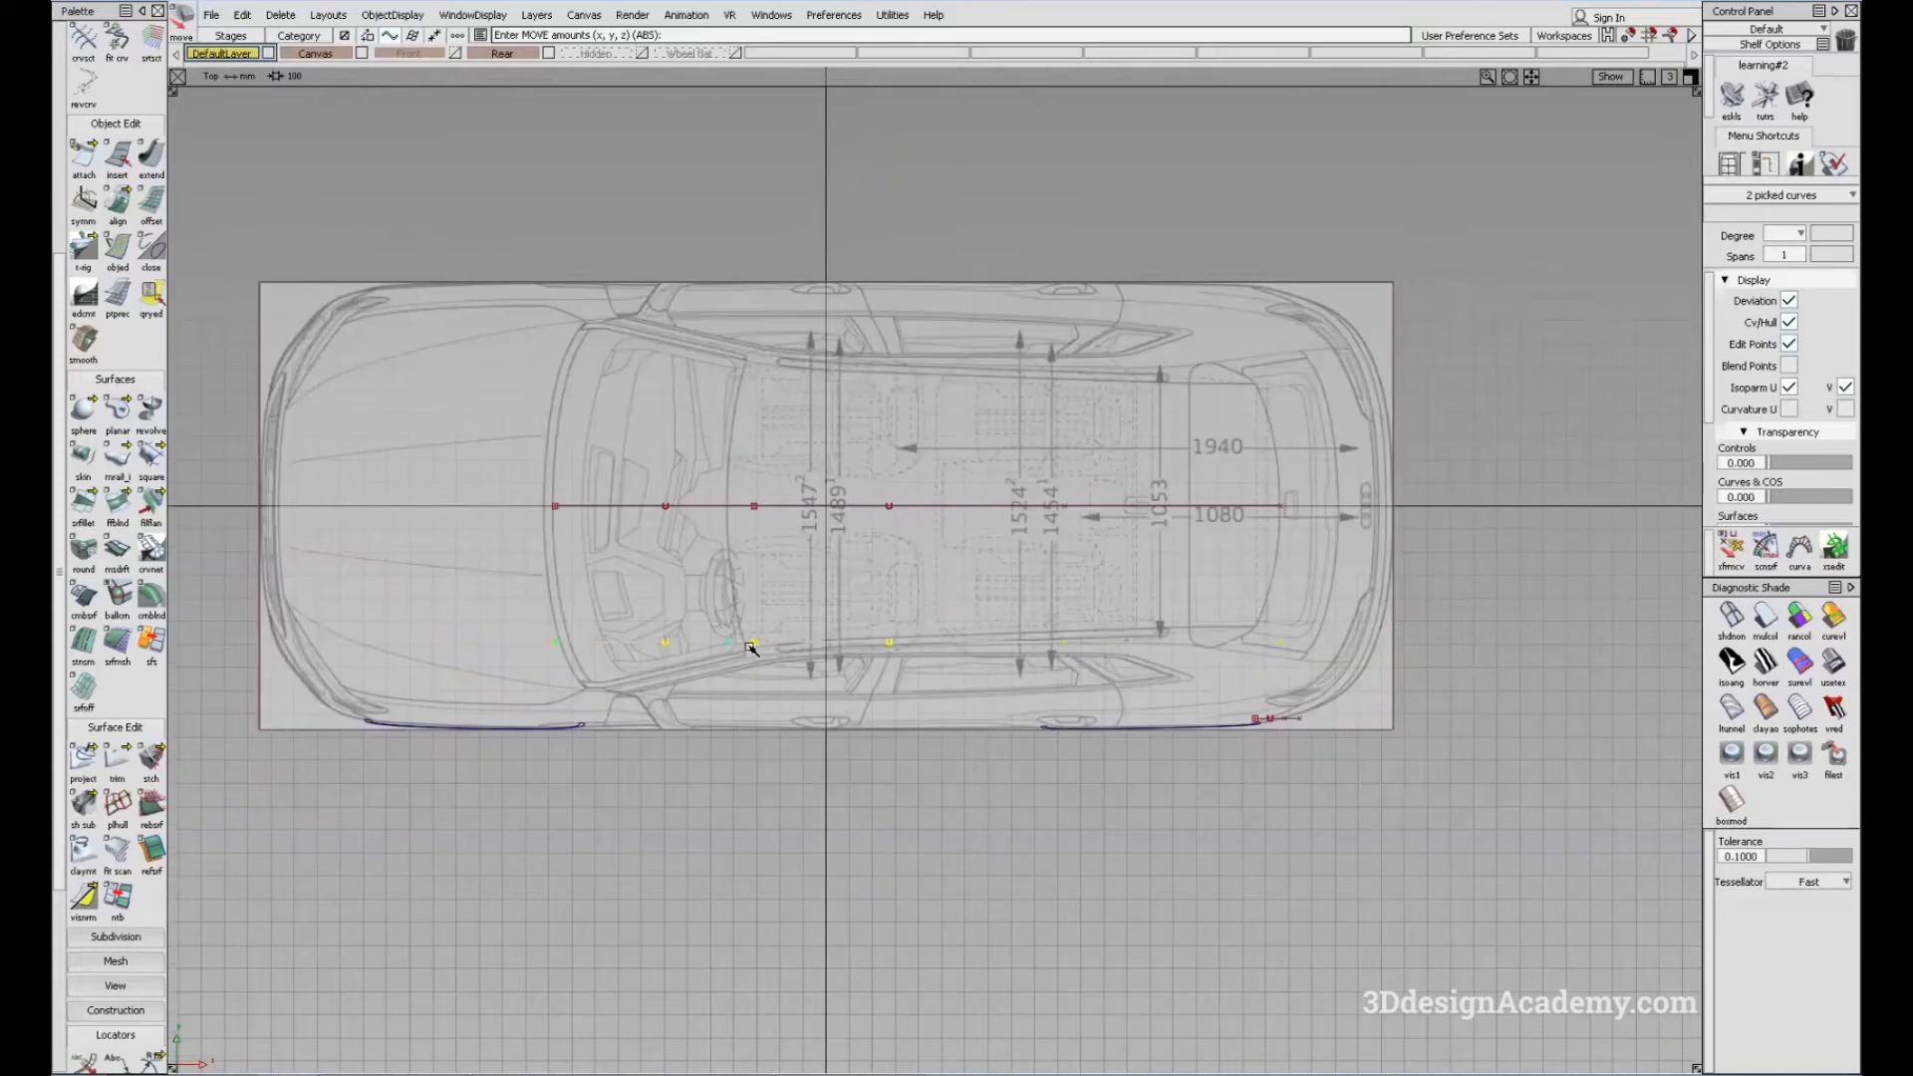
# Step: Examine the offset curve copies against the roof side and windshield outlines in the top view blueprint
pyautogui.keyDown('alt'); pyautogui.keyDown('shift'); pyautogui.moveTo(752, 649); pyautogui.dragTo(415, 520, button='right'); pyautogui.keyUp('shift'); pyautogui.keyUp('alt')
pyautogui.keyDown('alt'); pyautogui.keyDown('shift'); pyautogui.moveTo(946, 611); pyautogui.dragTo(1001, 390, button='middle'); pyautogui.keyUp('shift'); pyautogui.keyUp('alt')
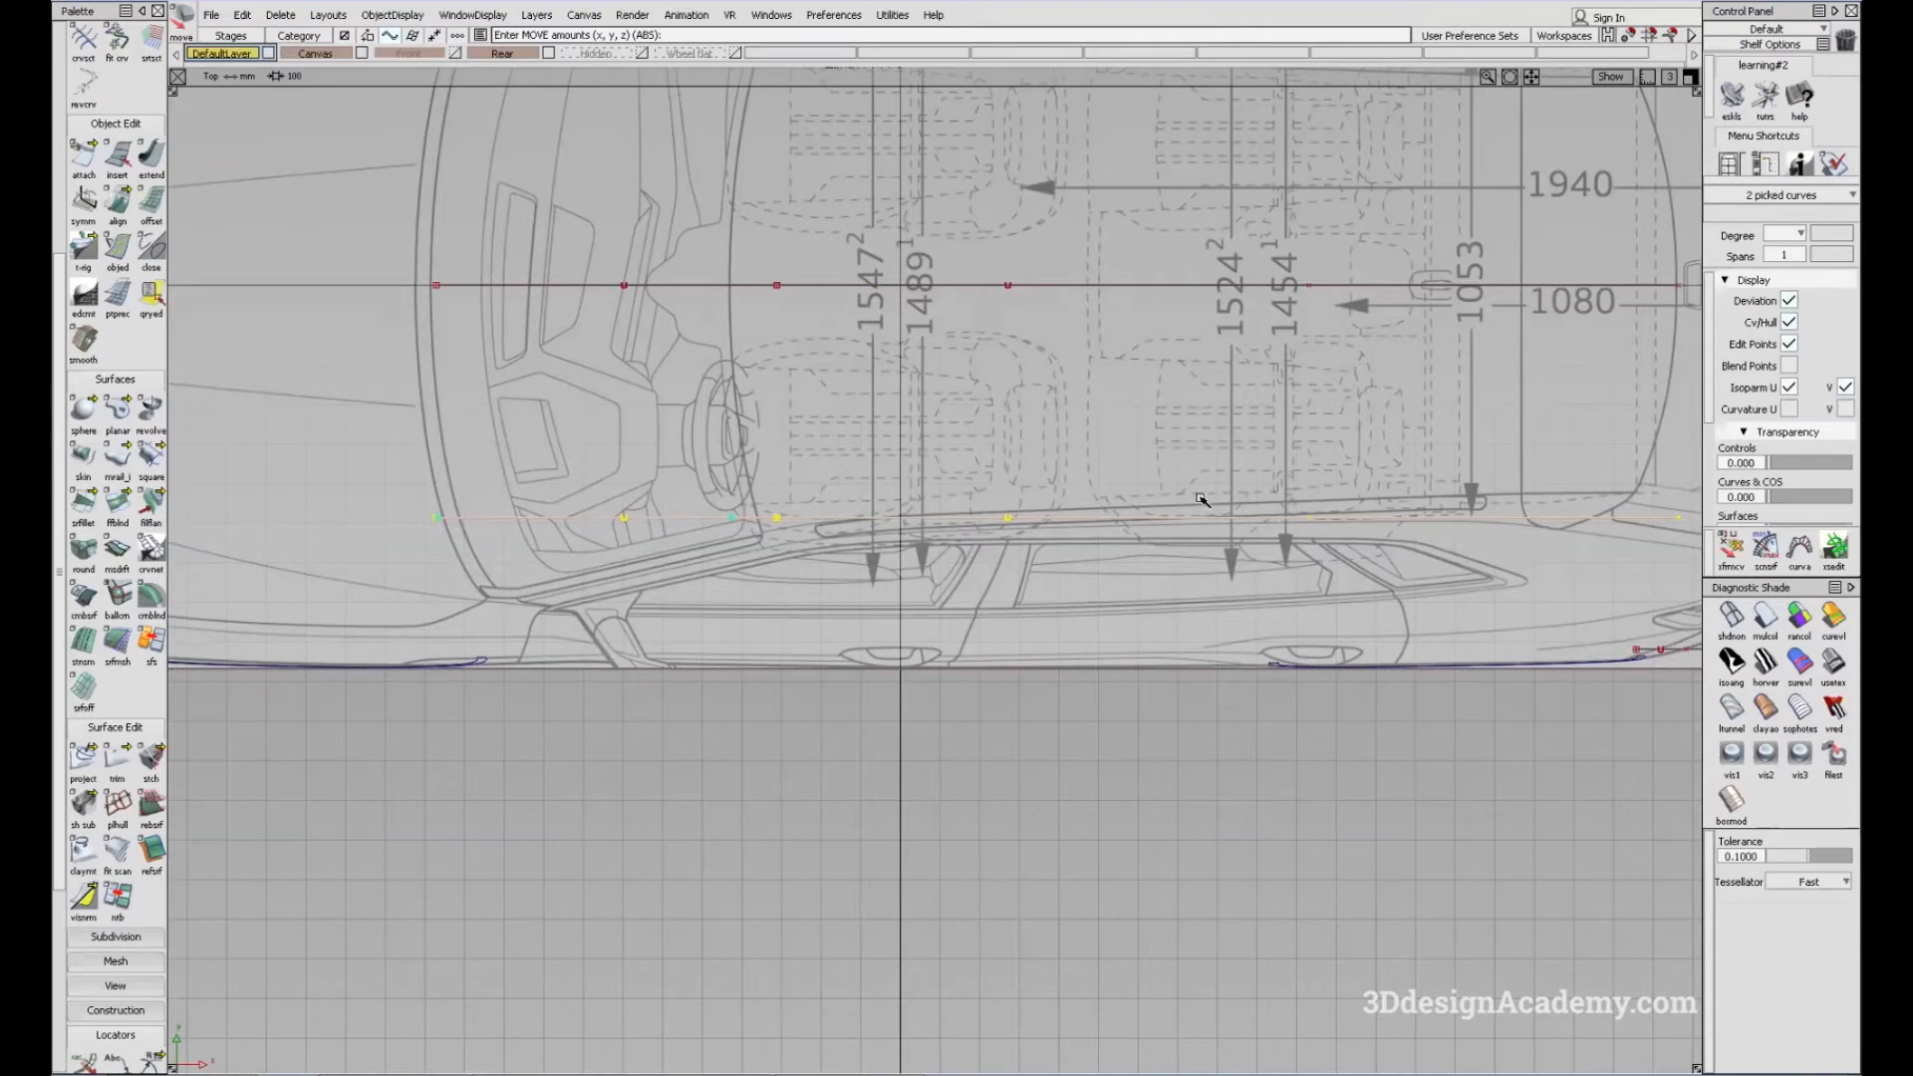
pyautogui.keyDown('alt'); pyautogui.keyDown('shift'); pyautogui.moveTo(1623, 499); pyautogui.dragTo(1480, 487, button='middle'); pyautogui.keyUp('shift'); pyautogui.keyUp('alt')
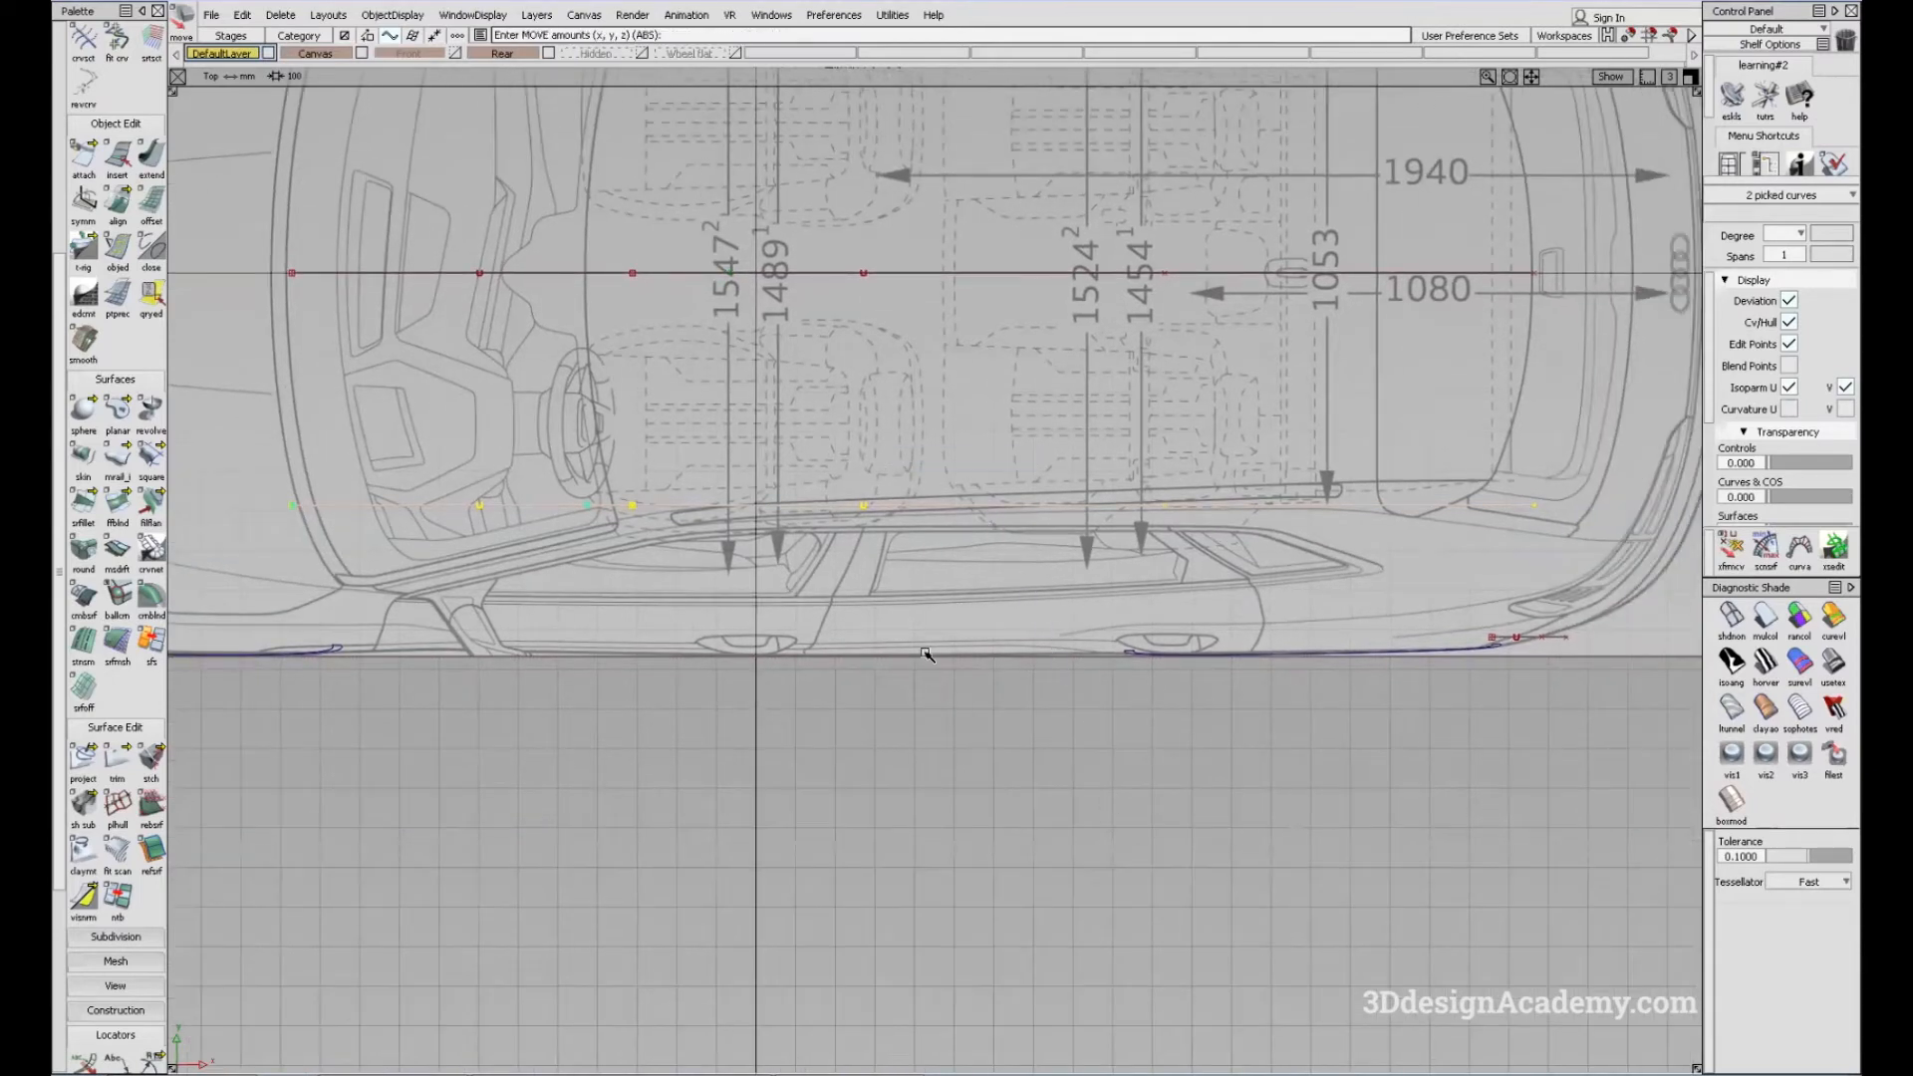
pyautogui.keyDown('ctrl'); pyautogui.keyDown('shift'); pyautogui.moveTo(927, 655); pyautogui.dragTo(833, 658); pyautogui.keyUp('shift'); pyautogui.keyUp('ctrl')
pyautogui.keyDown('alt'); pyautogui.keyDown('shift'); pyautogui.moveTo(833, 657); pyautogui.dragTo(797, 695, button='middle'); pyautogui.keyUp('shift'); pyautogui.keyUp('alt')
pyautogui.click(882, 542)
pyautogui.keyDown('alt'); pyautogui.keyDown('shift'); pyautogui.moveTo(950, 617); pyautogui.dragTo(972, 601, button='middle'); pyautogui.keyUp('shift'); pyautogui.keyUp('alt')
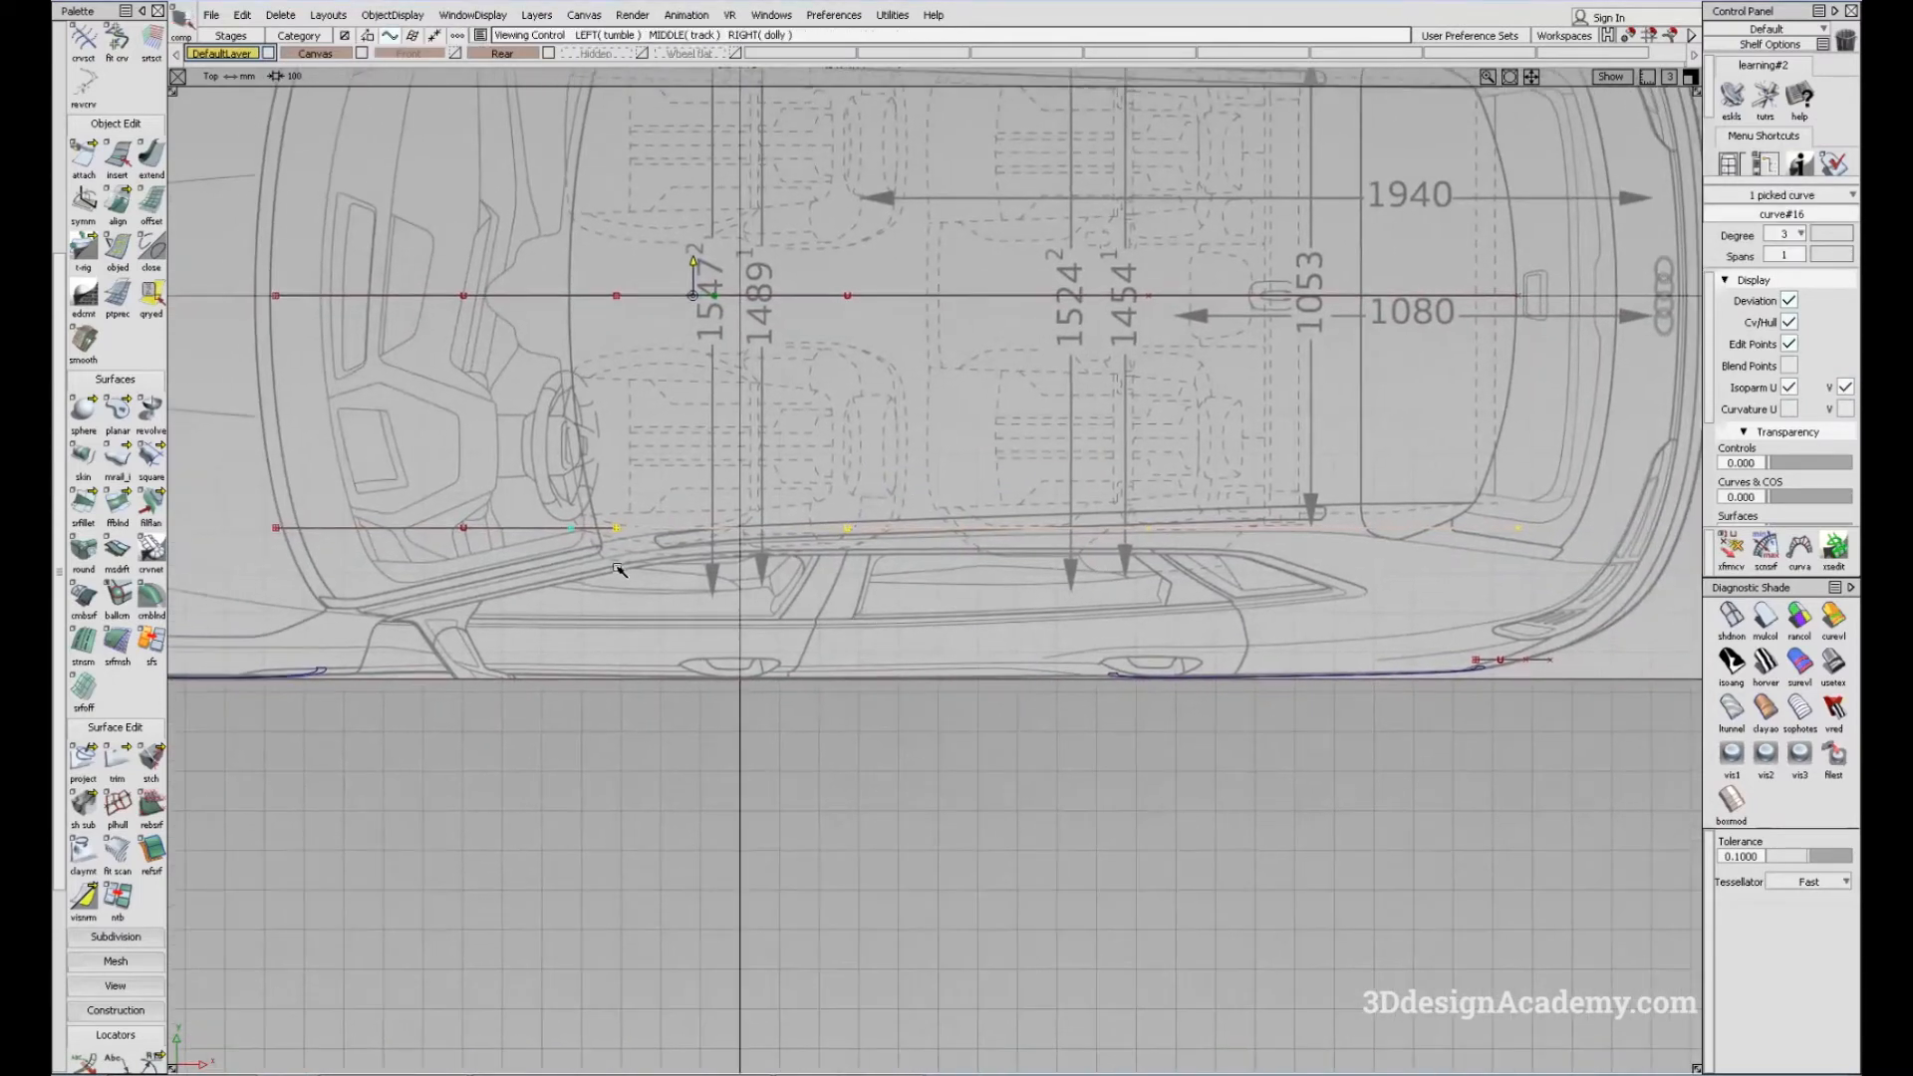
pyautogui.keyDown('alt'); pyautogui.keyDown('shift'); pyautogui.moveTo(1411, 532); pyautogui.dragTo(1352, 546, button='middle'); pyautogui.keyUp('shift'); pyautogui.keyUp('alt')
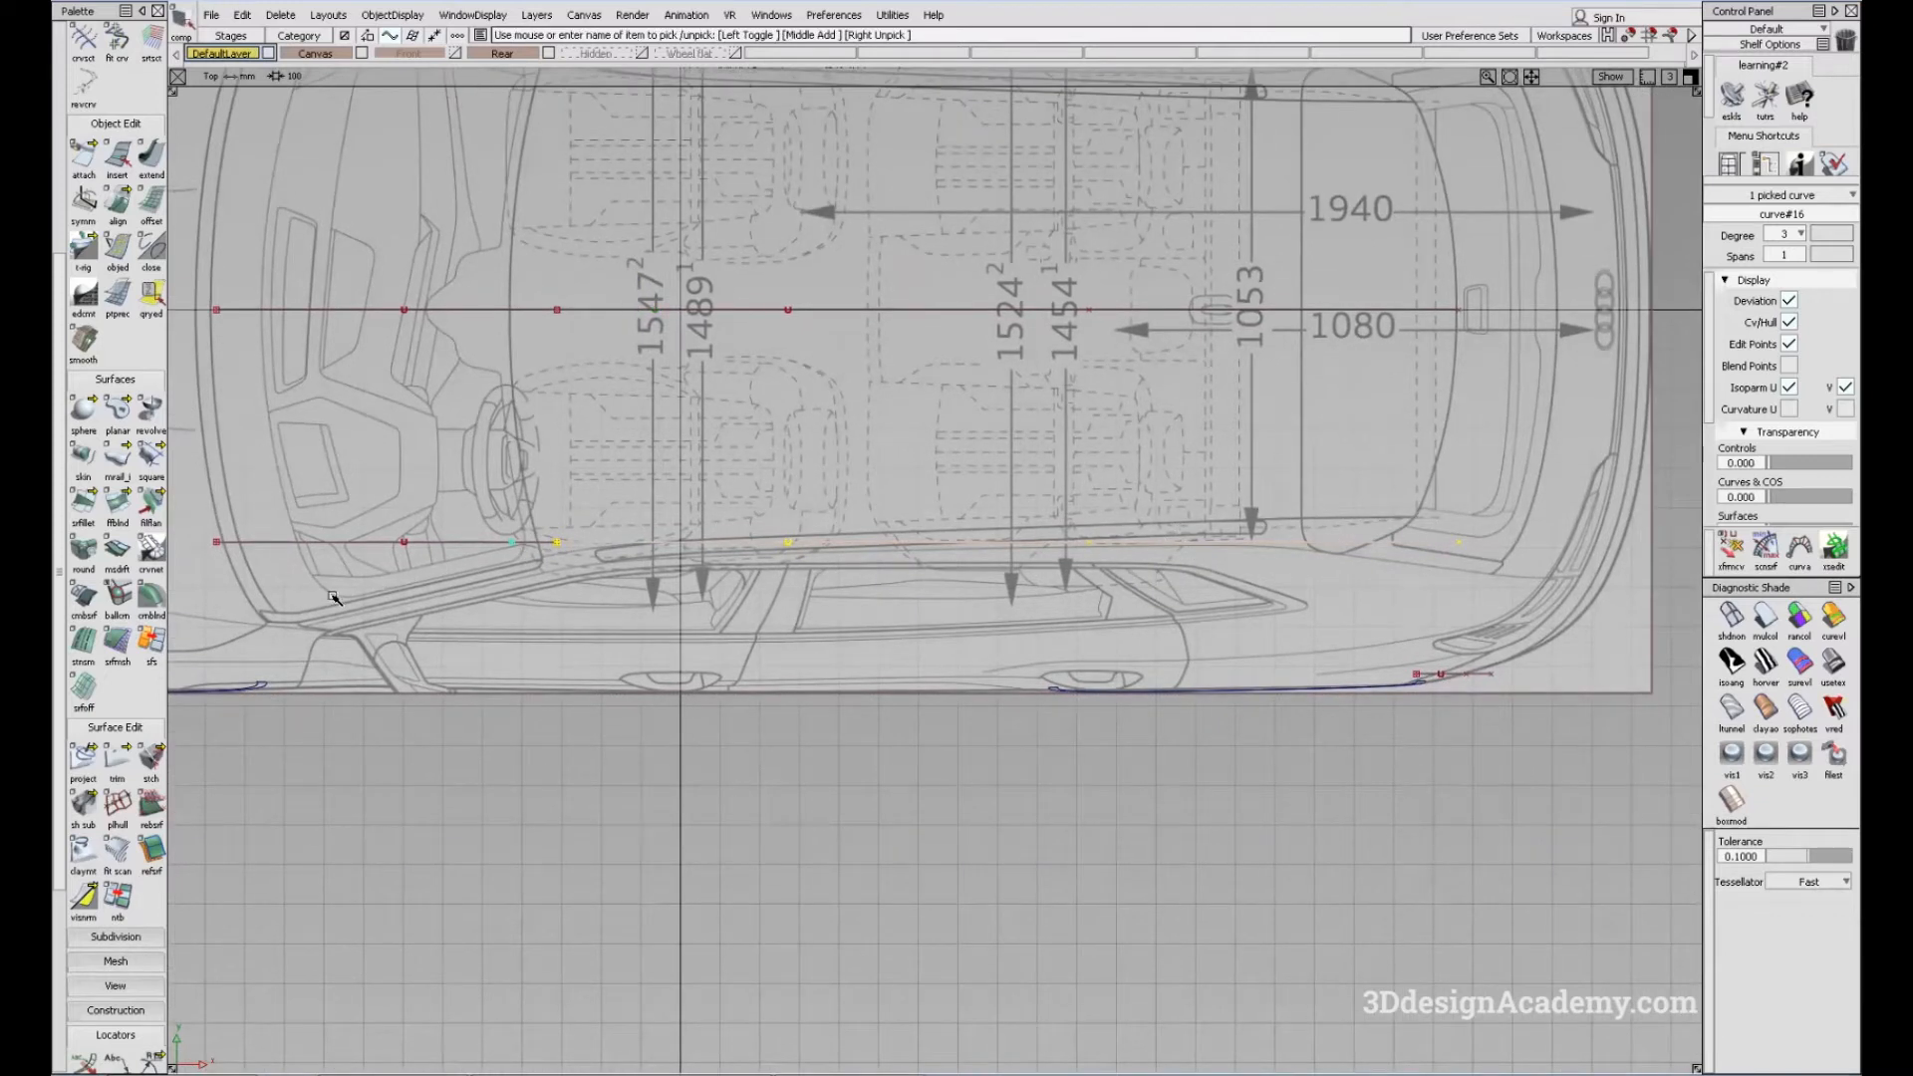
pyautogui.keyDown('alt'); pyautogui.keyDown('shift'); pyautogui.moveTo(893, 762); pyautogui.dragTo(777, 786, button='middle'); pyautogui.keyUp('shift'); pyautogui.keyUp('alt')
pyautogui.keyDown('ctrl'); pyautogui.keyDown('shift'); pyautogui.moveTo(847, 491); pyautogui.dragTo(758, 493); pyautogui.keyUp('shift'); pyautogui.keyUp('ctrl')
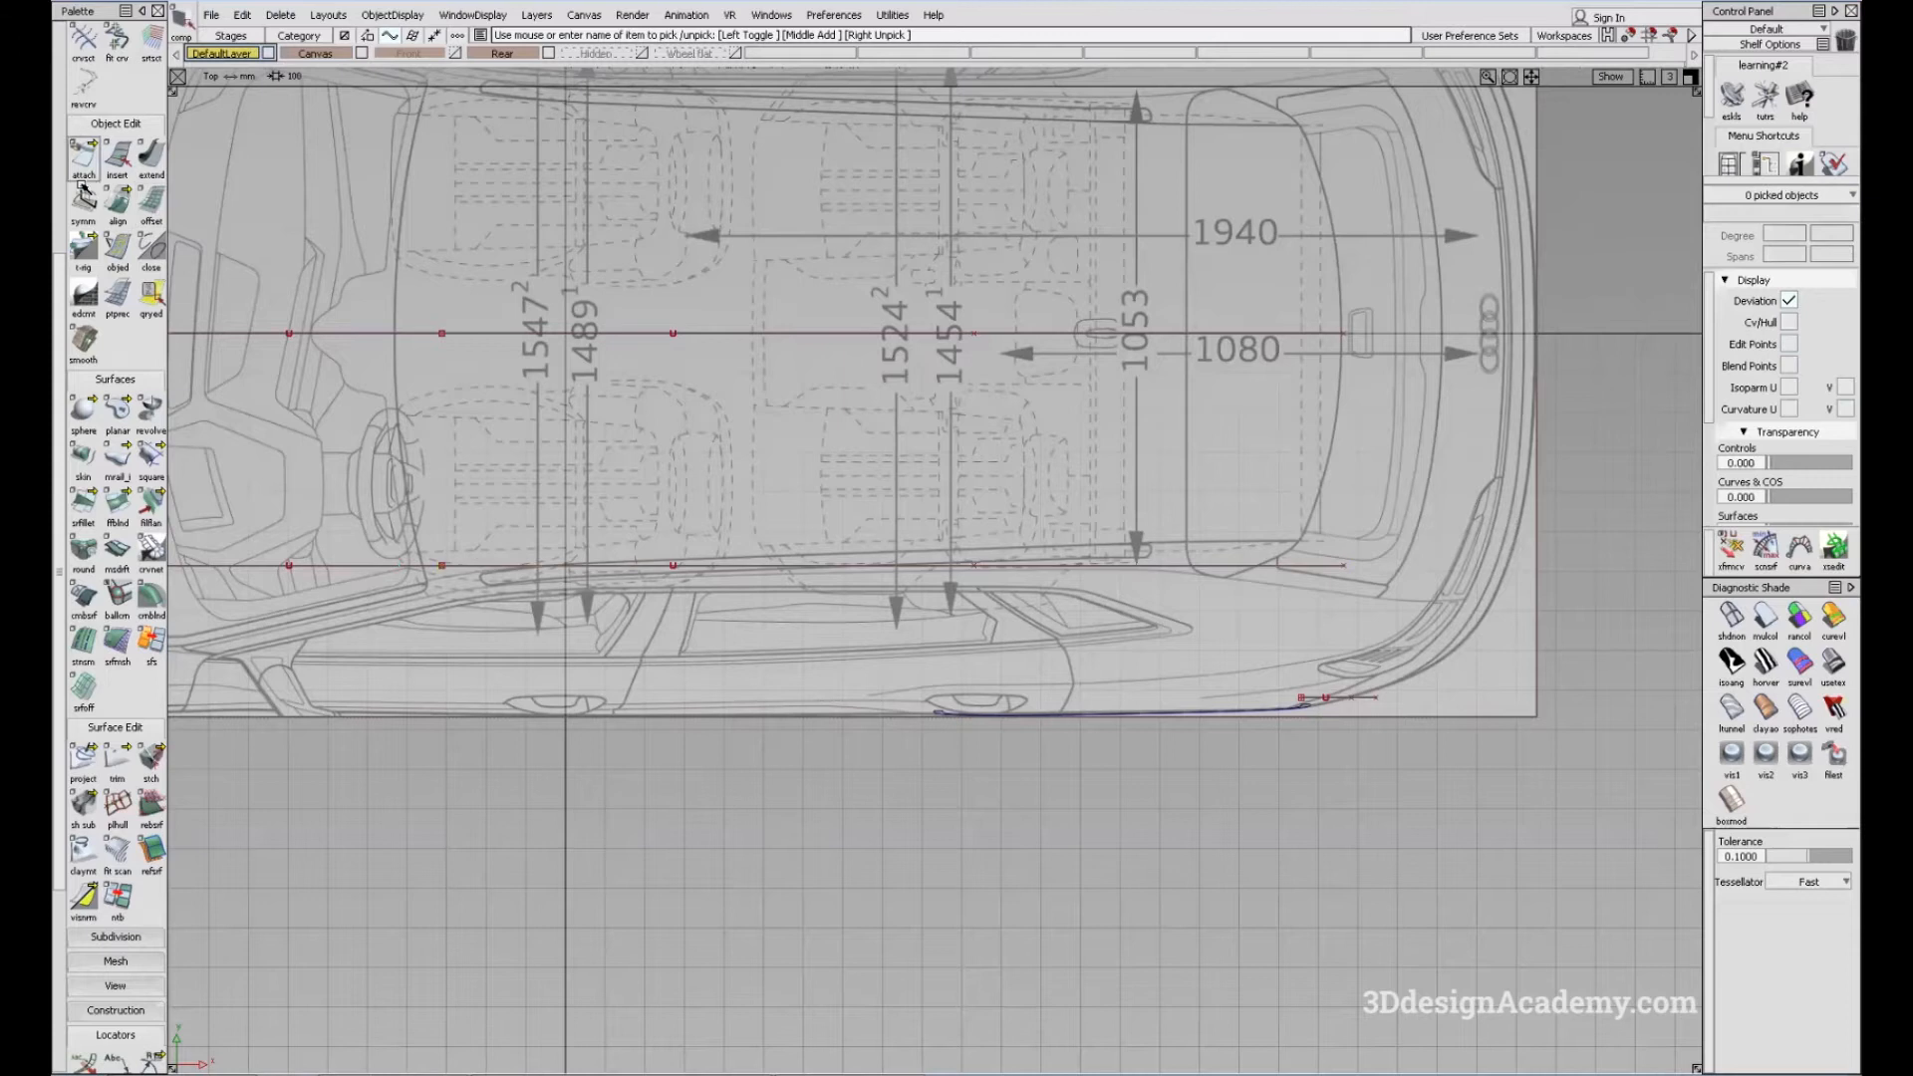
# Step: Move the windshield and roof copies down and slightly rearward in the side view to match the outer roof and windshield edges
pyautogui.scroll(3, 108, 145)
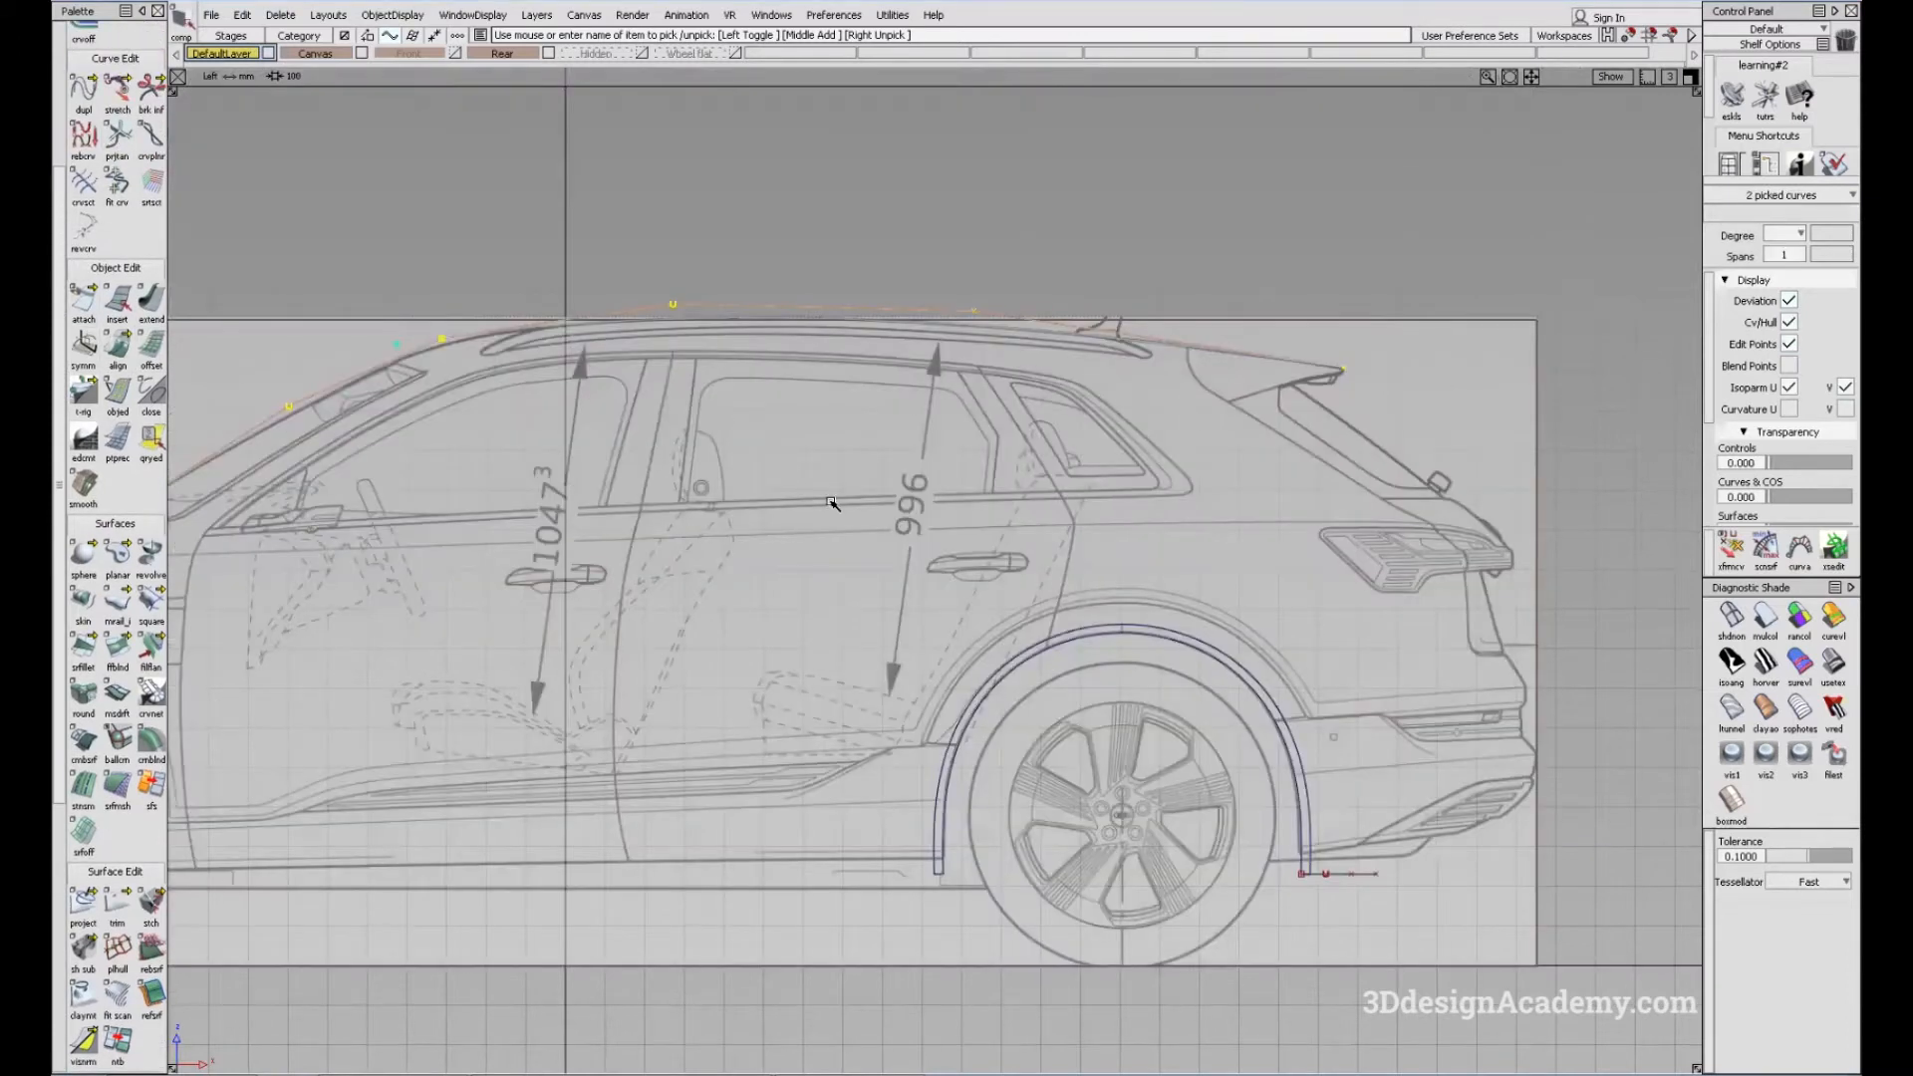
pyautogui.keyDown('alt'); pyautogui.keyDown('shift'); pyautogui.moveTo(538, 458); pyautogui.dragTo(733, 488, button='middle'); pyautogui.keyUp('shift'); pyautogui.keyUp('alt')
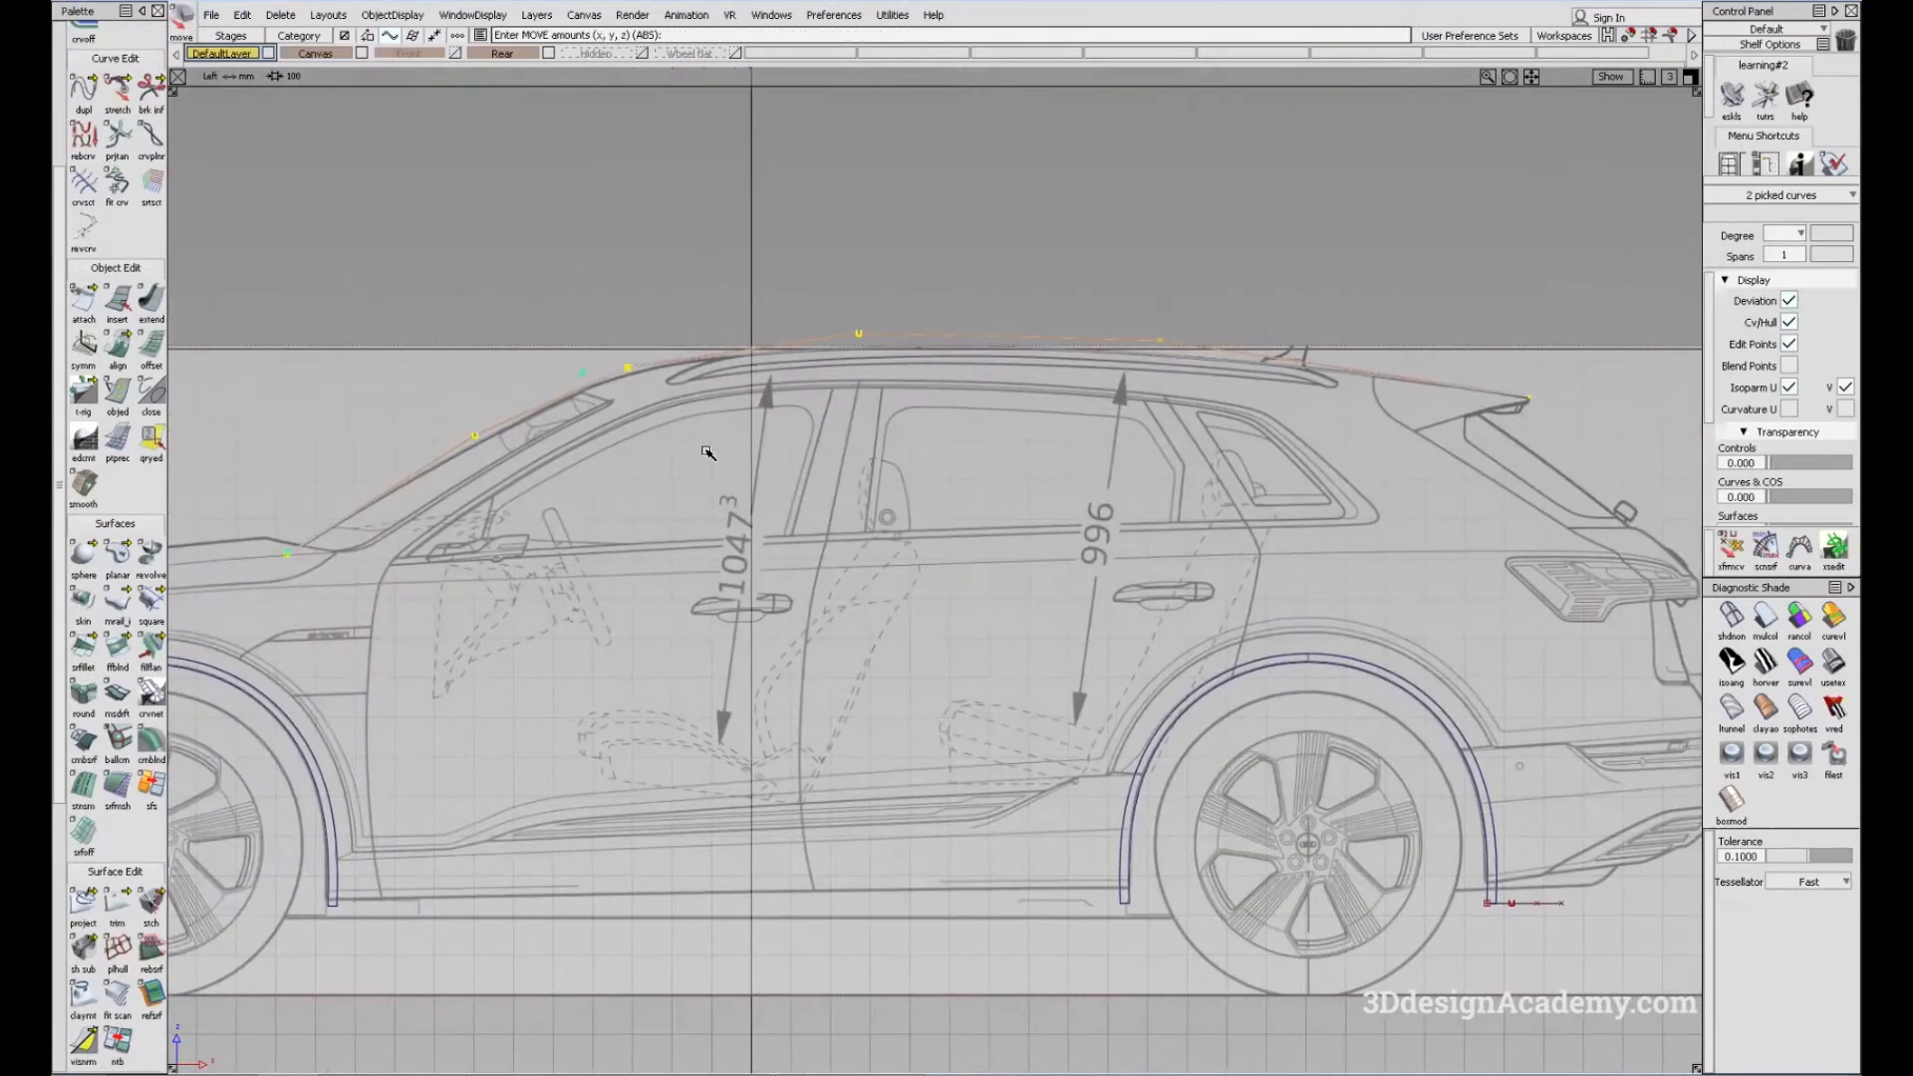
pyautogui.keyDown('alt'); pyautogui.keyDown('shift'); pyautogui.moveTo(852, 493); pyautogui.dragTo(857, 504, button='middle'); pyautogui.keyUp('shift'); pyautogui.keyUp('alt')
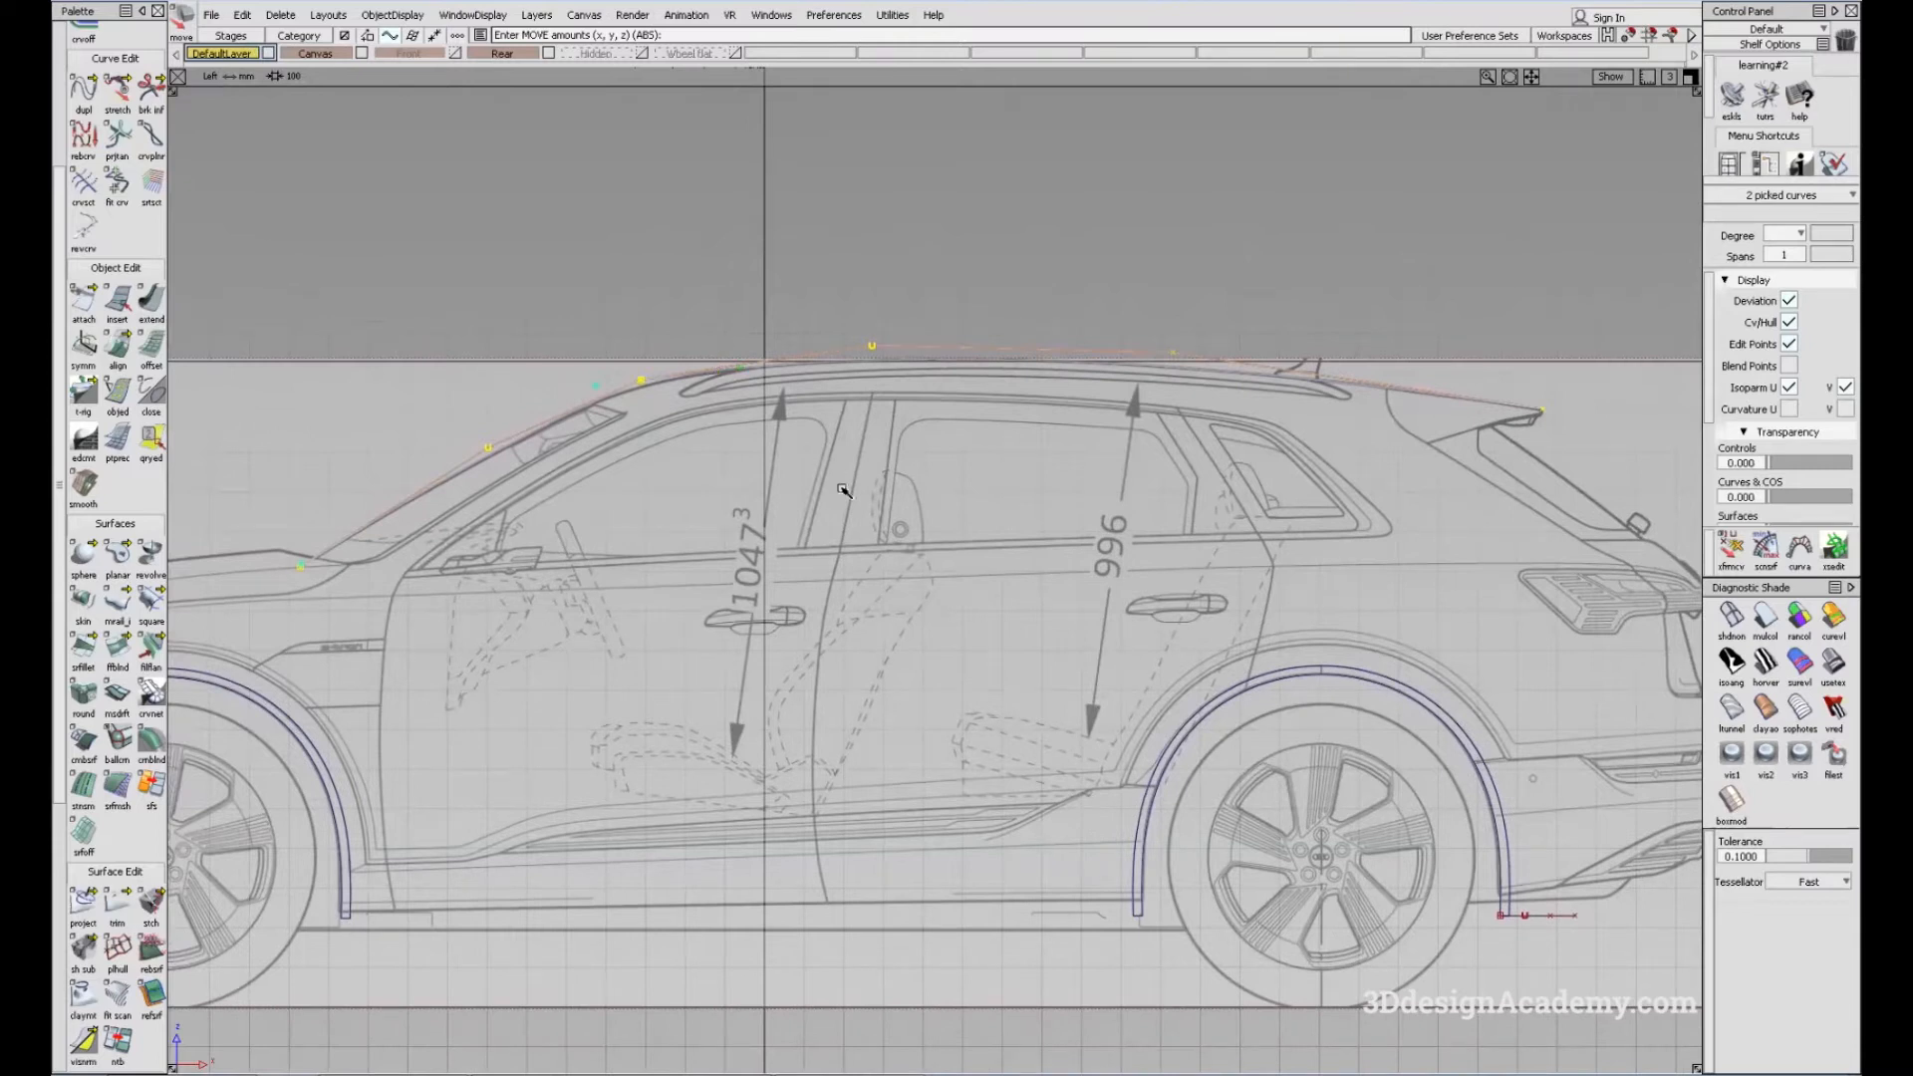
pyautogui.moveTo(721, 481); pyautogui.dragTo(732, 501)
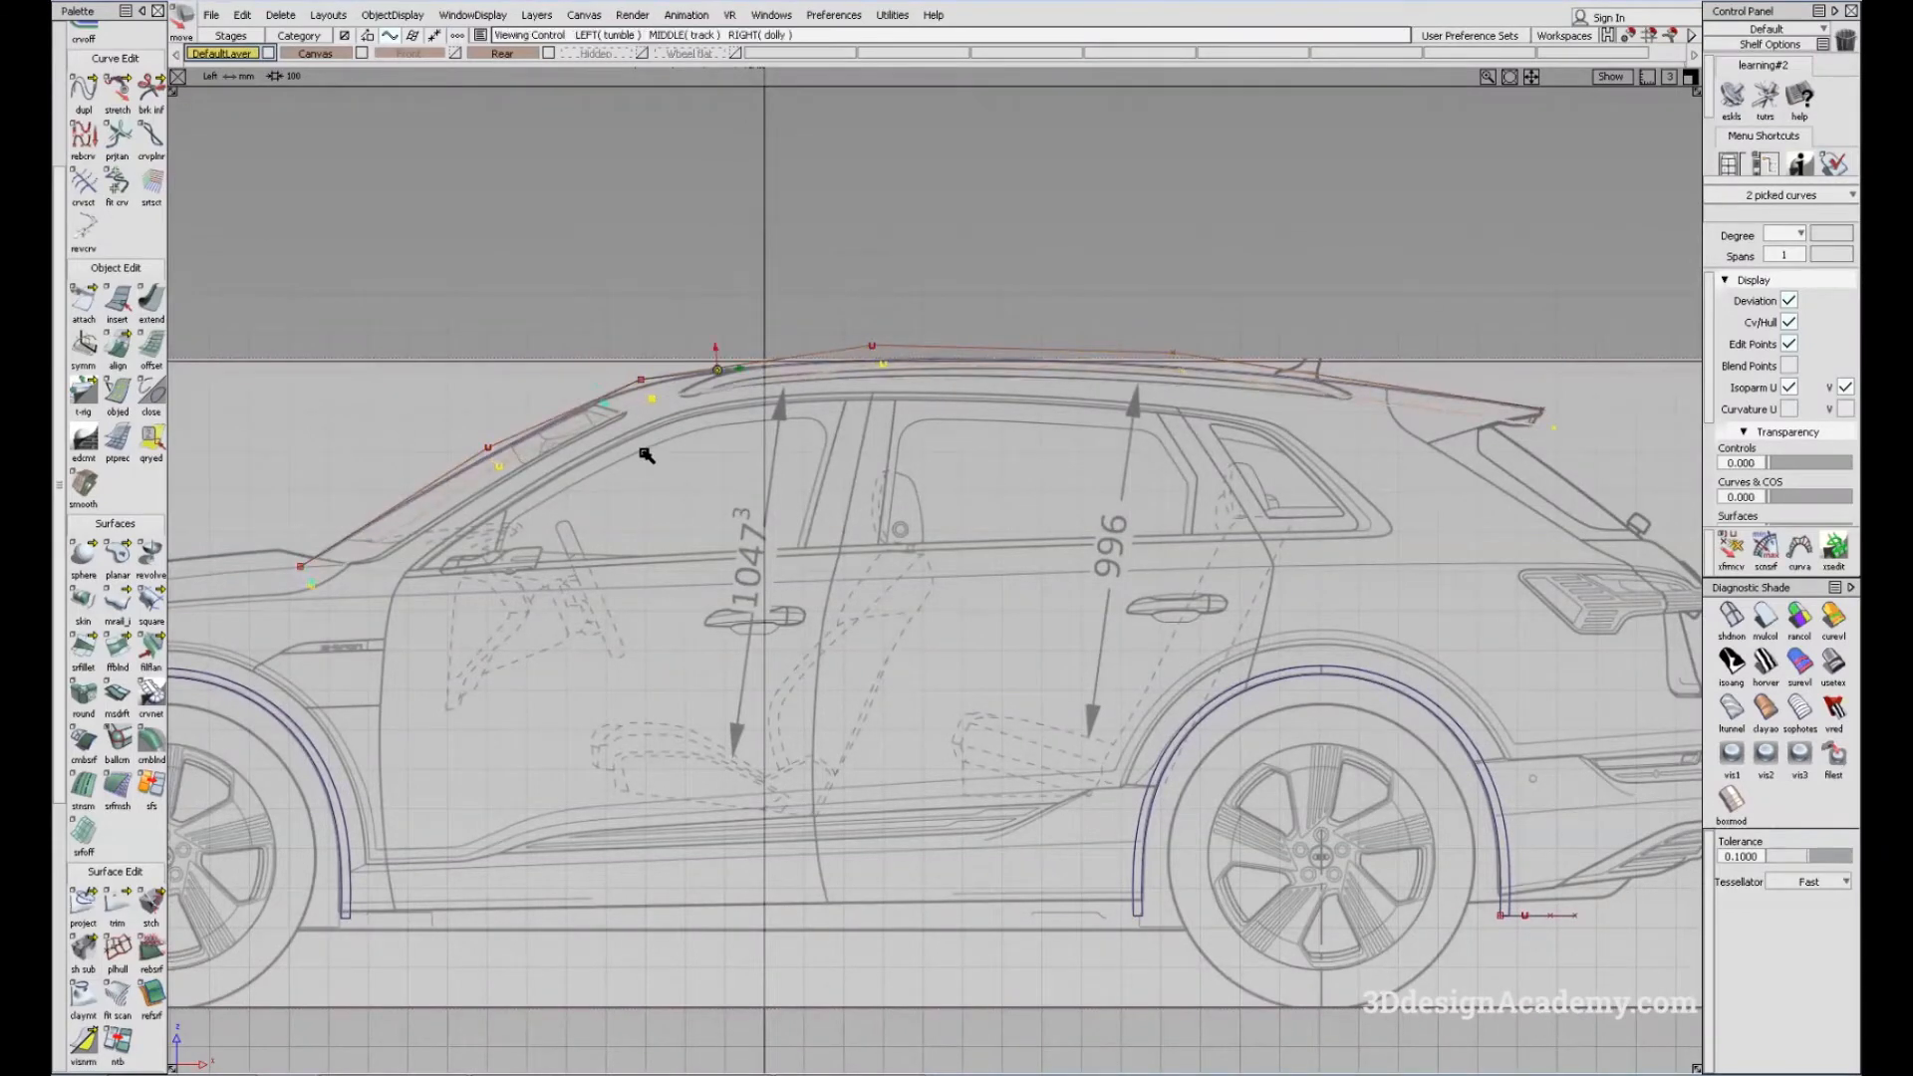
pyautogui.keyDown('alt'); pyautogui.keyDown('shift'); pyautogui.moveTo(622, 409); pyautogui.dragTo(675, 436, button='right'); pyautogui.keyUp('shift'); pyautogui.keyUp('alt')
pyautogui.press('F5')
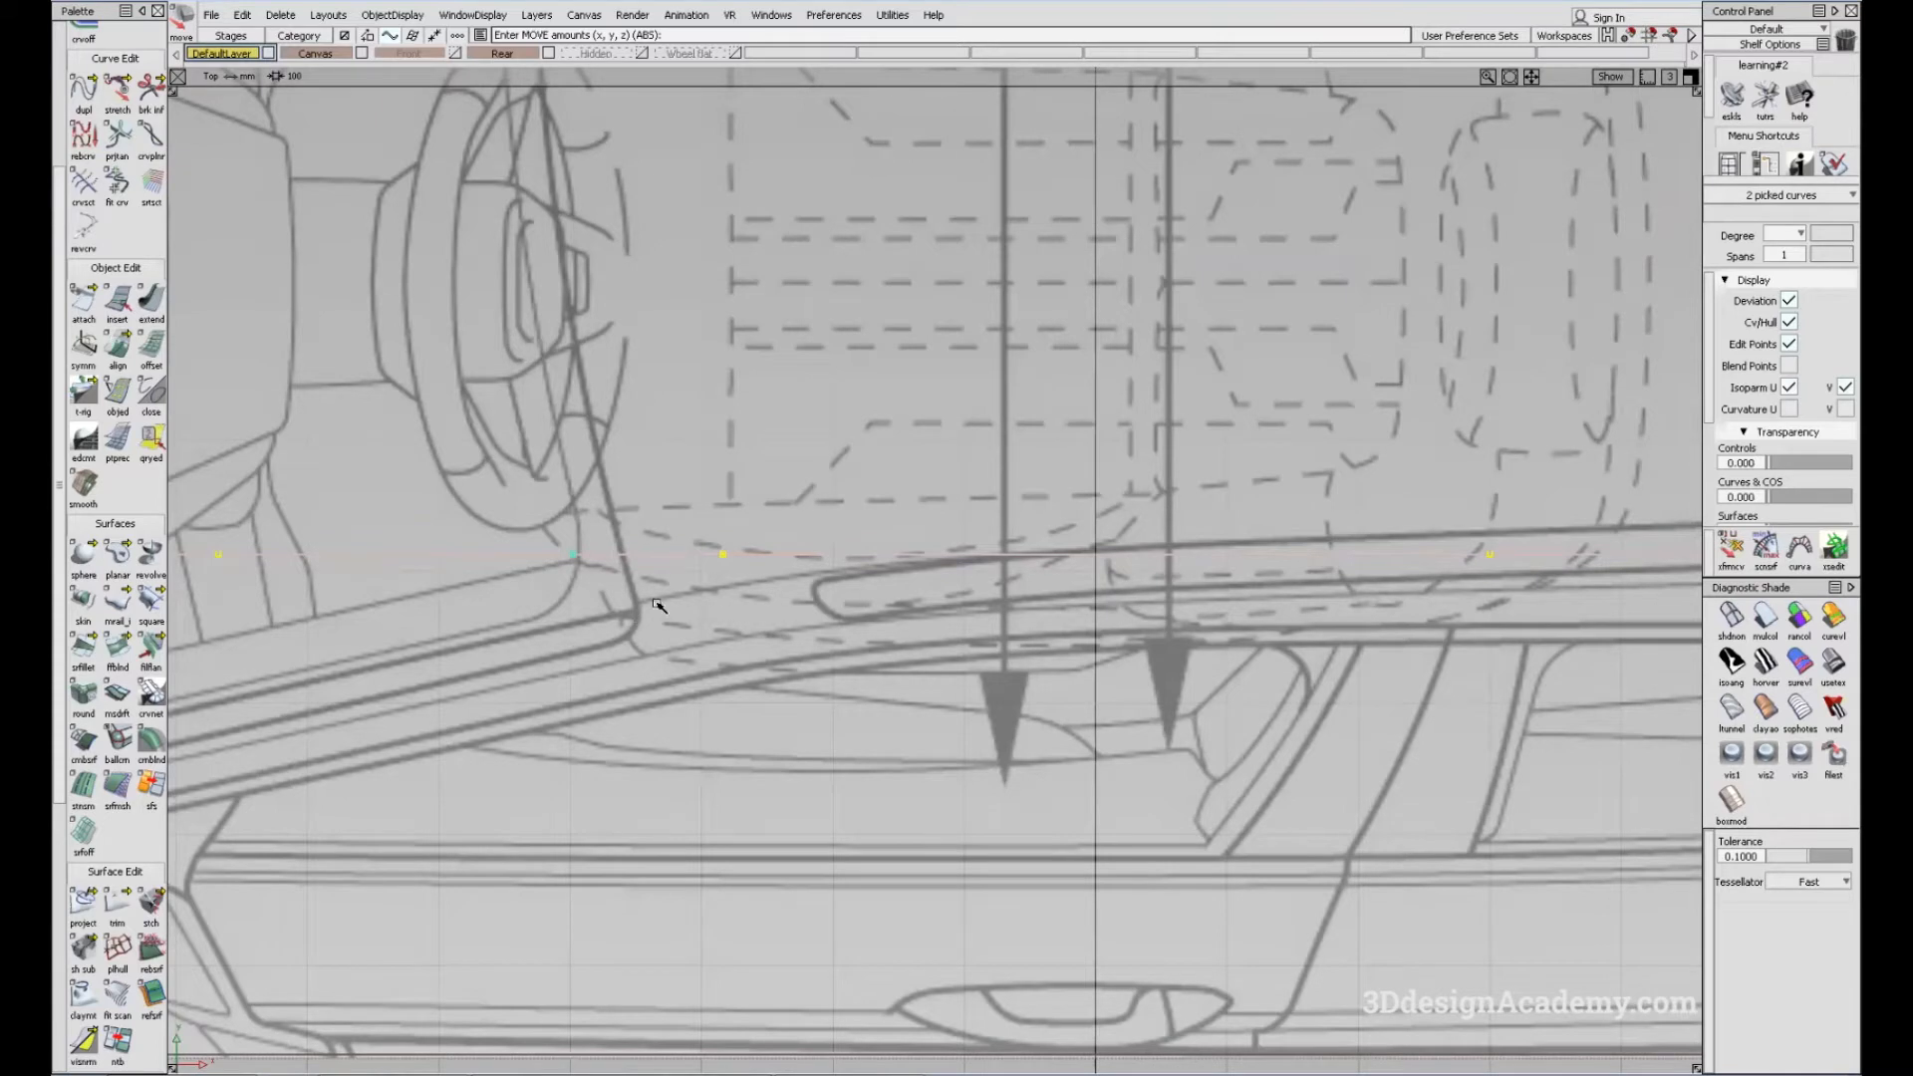
pyautogui.press('F6')
pyautogui.keyDown('alt'); pyautogui.keyDown('shift'); pyautogui.moveTo(779, 504); pyautogui.dragTo(1156, 215, button='middle'); pyautogui.keyUp('shift'); pyautogui.keyUp('alt')
pyautogui.keyDown('alt'); pyautogui.keyDown('shift'); pyautogui.moveTo(1156, 214); pyautogui.dragTo(474, 465, button='right'); pyautogui.keyUp('shift'); pyautogui.keyUp('alt')
pyautogui.keyDown('alt'); pyautogui.keyDown('shift'); pyautogui.moveTo(474, 465); pyautogui.dragTo(499, 483, button='middle'); pyautogui.keyUp('shift'); pyautogui.keyUp('alt')
# Step: Stretch the lower end of the windshield copy downward to follow the blueprint's side windshield edge, and check its upper end handle
pyautogui.keyDown('ctrl'); pyautogui.keyDown('shift'); pyautogui.moveTo(499, 483); pyautogui.dragTo(431, 558); pyautogui.keyUp('shift'); pyautogui.keyUp('ctrl')
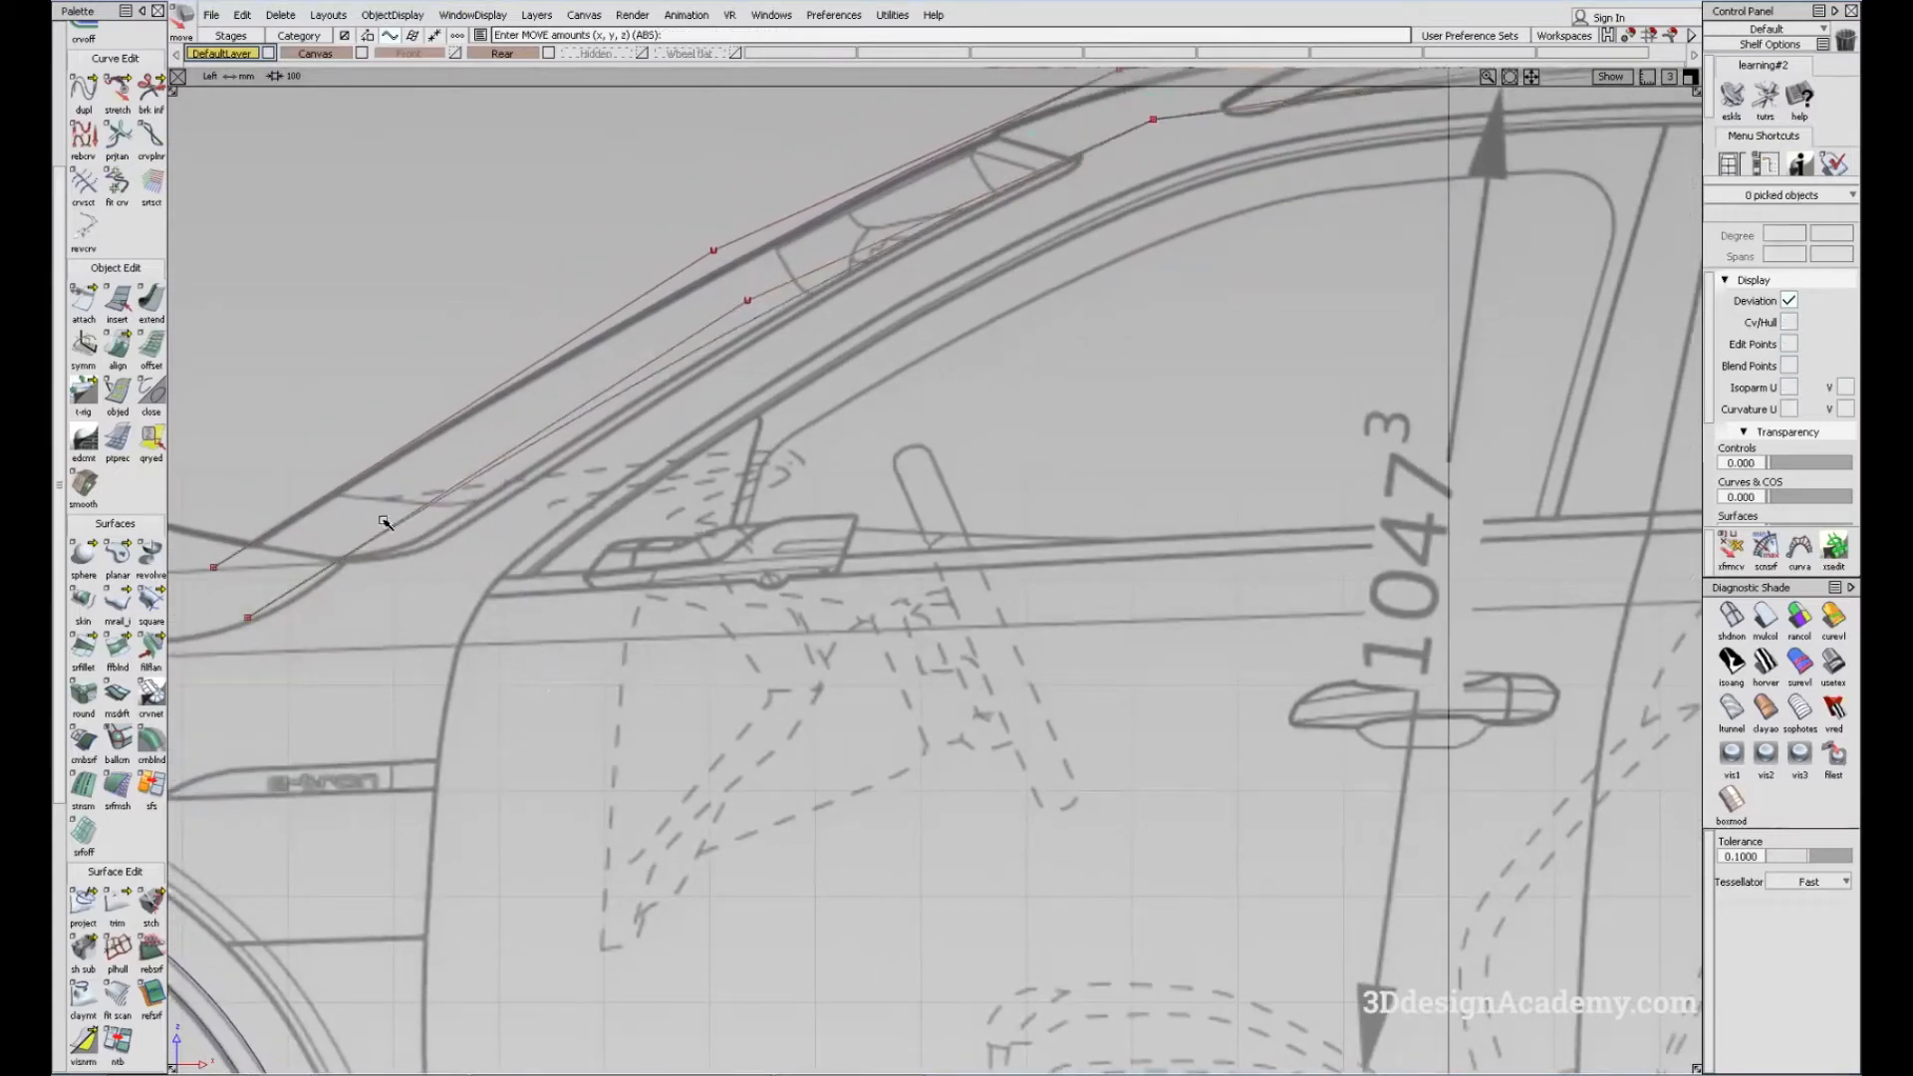
pyautogui.click(118, 94)
pyautogui.click(361, 546)
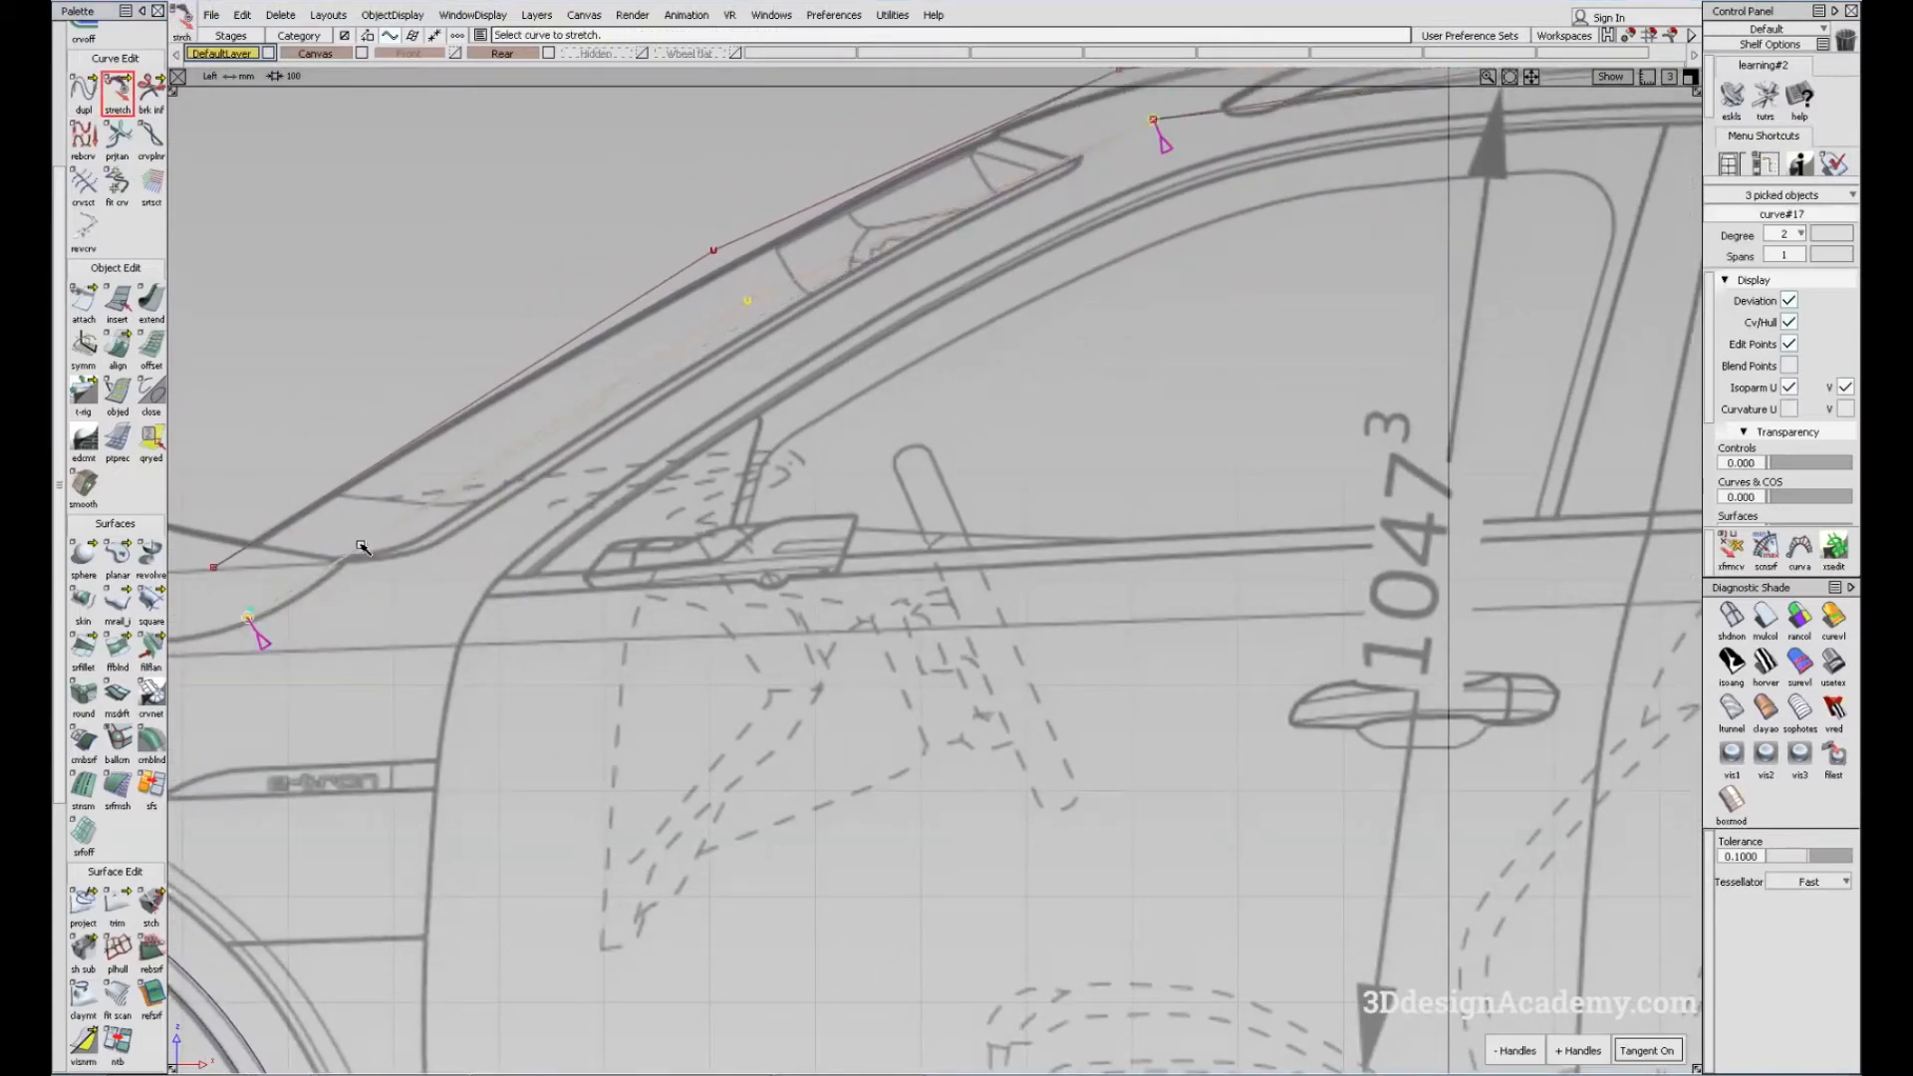
pyautogui.moveTo(478, 559); pyautogui.dragTo(491, 598)
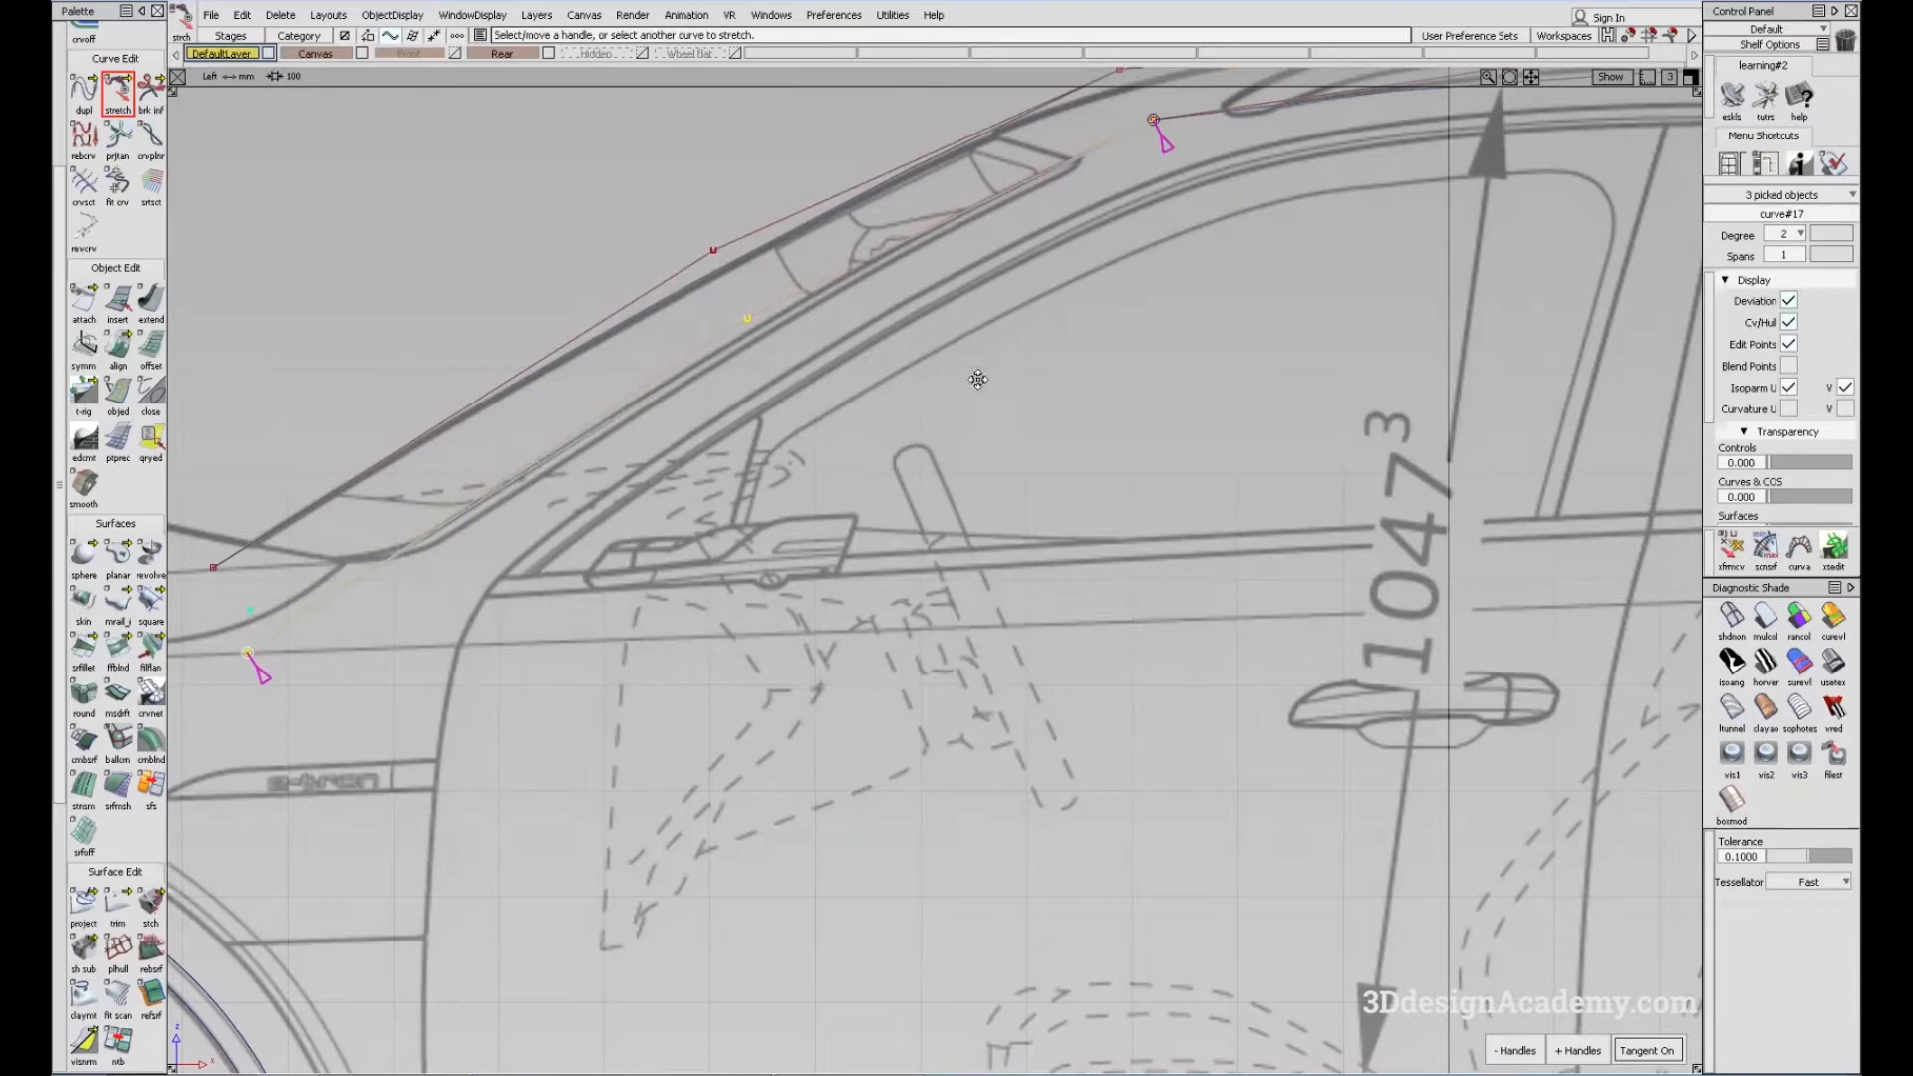
pyautogui.keyDown('alt'); pyautogui.keyDown('shift'); pyautogui.moveTo(979, 379); pyautogui.dragTo(981, 427, button='middle'); pyautogui.keyUp('shift'); pyautogui.keyUp('alt')
pyautogui.keyDown('alt'); pyautogui.keyDown('shift'); pyautogui.moveTo(545, 488); pyautogui.dragTo(580, 446, button='middle'); pyautogui.keyUp('shift'); pyautogui.keyUp('alt')
pyautogui.keyDown('alt'); pyautogui.keyDown('shift'); pyautogui.moveTo(923, 290); pyautogui.dragTo(784, 434, button='middle'); pyautogui.keyUp('shift'); pyautogui.keyUp('alt')
pyautogui.keyDown('ctrl'); pyautogui.keyDown('shift'); pyautogui.moveTo(1066, 475); pyautogui.dragTo(1034, 319); pyautogui.keyUp('shift'); pyautogui.keyUp('ctrl')
pyautogui.click(1039, 276)
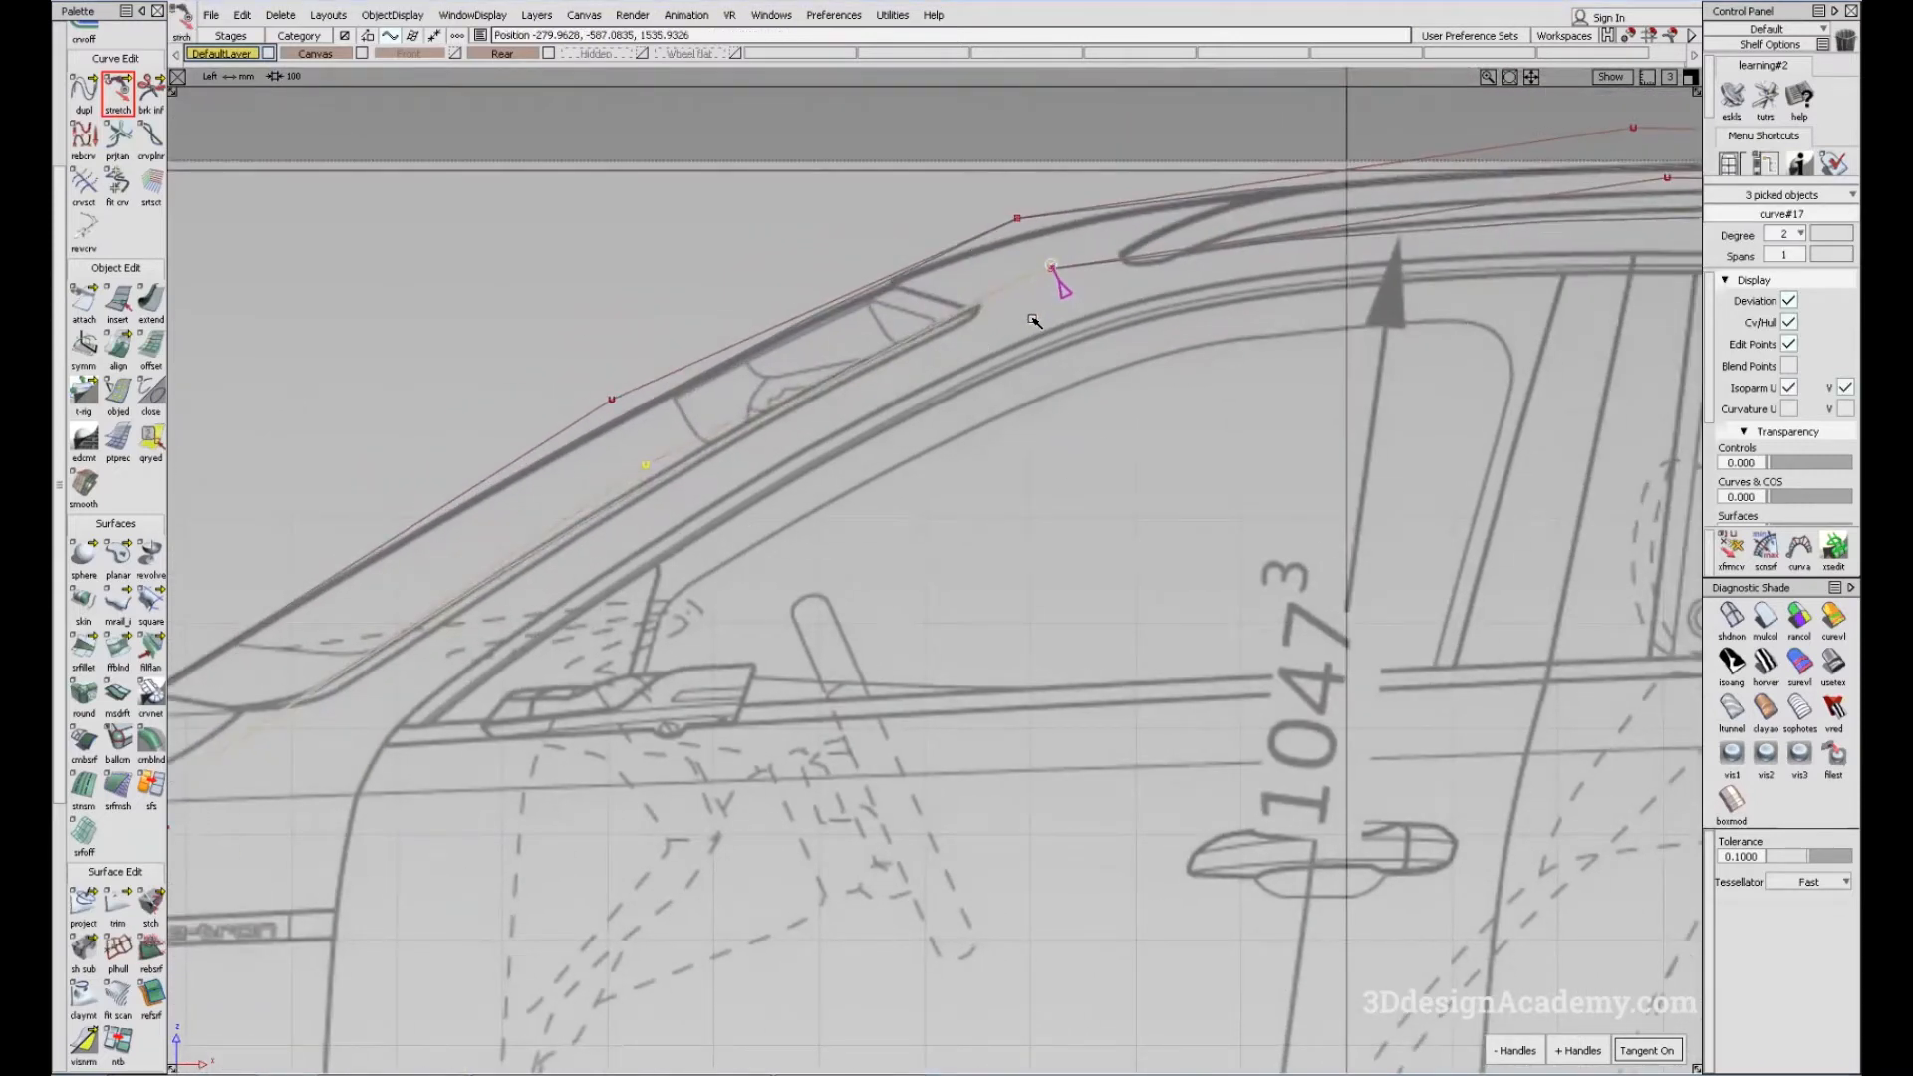
# Step: Raise the middle control point of the windshield copy slightly to match the side edge of the windshield
pyautogui.keyDown('ctrl'); pyautogui.keyDown('shift'); pyautogui.moveTo(798, 596); pyautogui.dragTo(759, 444); pyautogui.keyUp('shift'); pyautogui.keyUp('ctrl')
pyautogui.keyDown('ctrl'); pyautogui.keyDown('shift'); pyautogui.moveTo(760, 603); pyautogui.dragTo(731, 490); pyautogui.keyUp('shift'); pyautogui.keyUp('ctrl')
pyautogui.keyDown('ctrl'); pyautogui.keyDown('shift'); pyautogui.moveTo(731, 490); pyautogui.dragTo(729, 487, button='middle'); pyautogui.keyUp('shift'); pyautogui.keyUp('ctrl')
pyautogui.moveTo(623, 464)
pyautogui.mouseDown()
pyautogui.moveTo(749, 519)
pyautogui.moveTo(641, 488)
pyautogui.moveTo(682, 496)
pyautogui.mouseUp()
pyautogui.keyDown('ctrl'); pyautogui.keyDown('shift'); pyautogui.moveTo(785, 572); pyautogui.dragTo(760, 499); pyautogui.keyUp('shift'); pyautogui.keyUp('ctrl')
pyautogui.moveTo(760, 500); pyautogui.dragTo(761, 492)
pyautogui.keyDown('alt'); pyautogui.keyDown('shift'); pyautogui.moveTo(1183, 271); pyautogui.dragTo(987, 542, button='right'); pyautogui.keyUp('shift'); pyautogui.keyUp('alt')
pyautogui.keyDown('ctrl'); pyautogui.keyDown('shift'); pyautogui.moveTo(941, 544); pyautogui.dragTo(883, 289); pyautogui.keyUp('shift'); pyautogui.keyUp('ctrl')
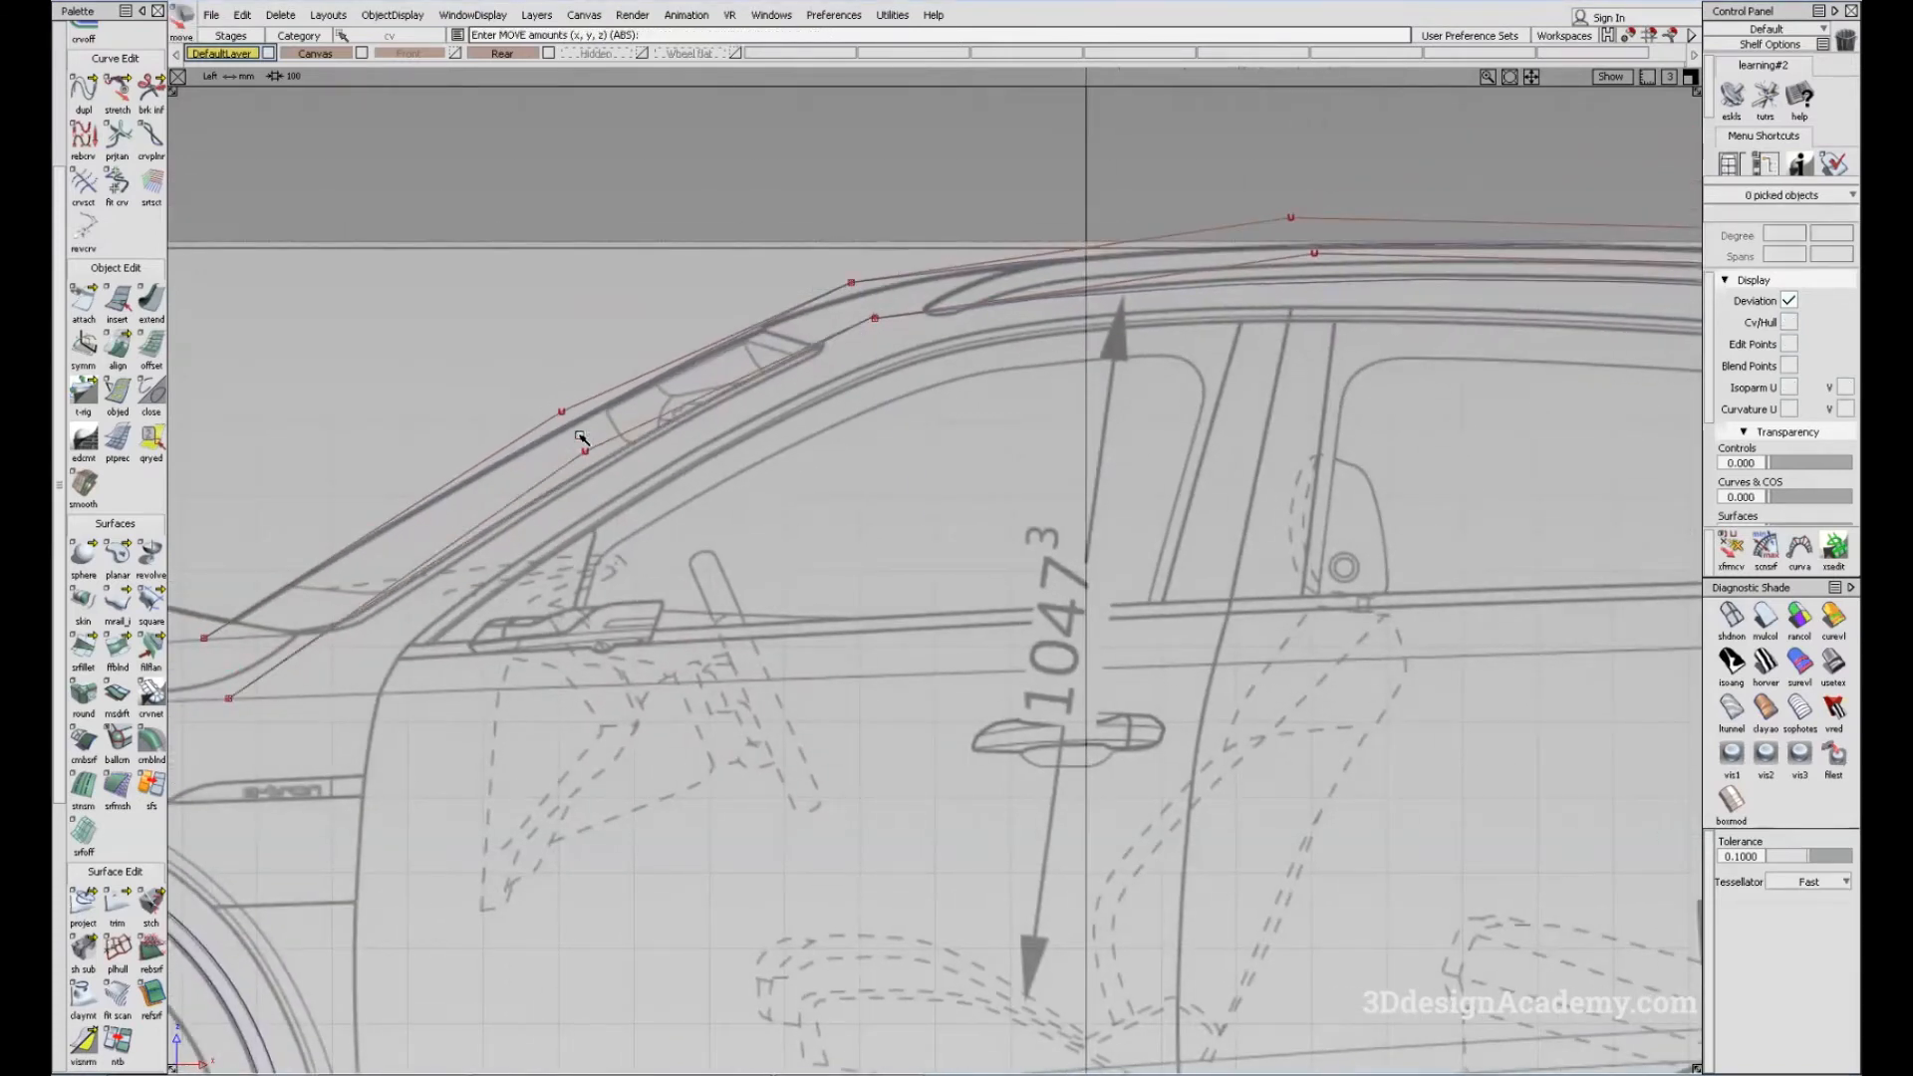
# Step: Raise the whole offset roof copy slightly in the side view after comparing its rear part with the top view
pyautogui.keyDown('alt'); pyautogui.keyDown('shift'); pyautogui.moveTo(803, 363); pyautogui.dragTo(514, 473, button='middle'); pyautogui.keyUp('shift'); pyautogui.keyUp('alt')
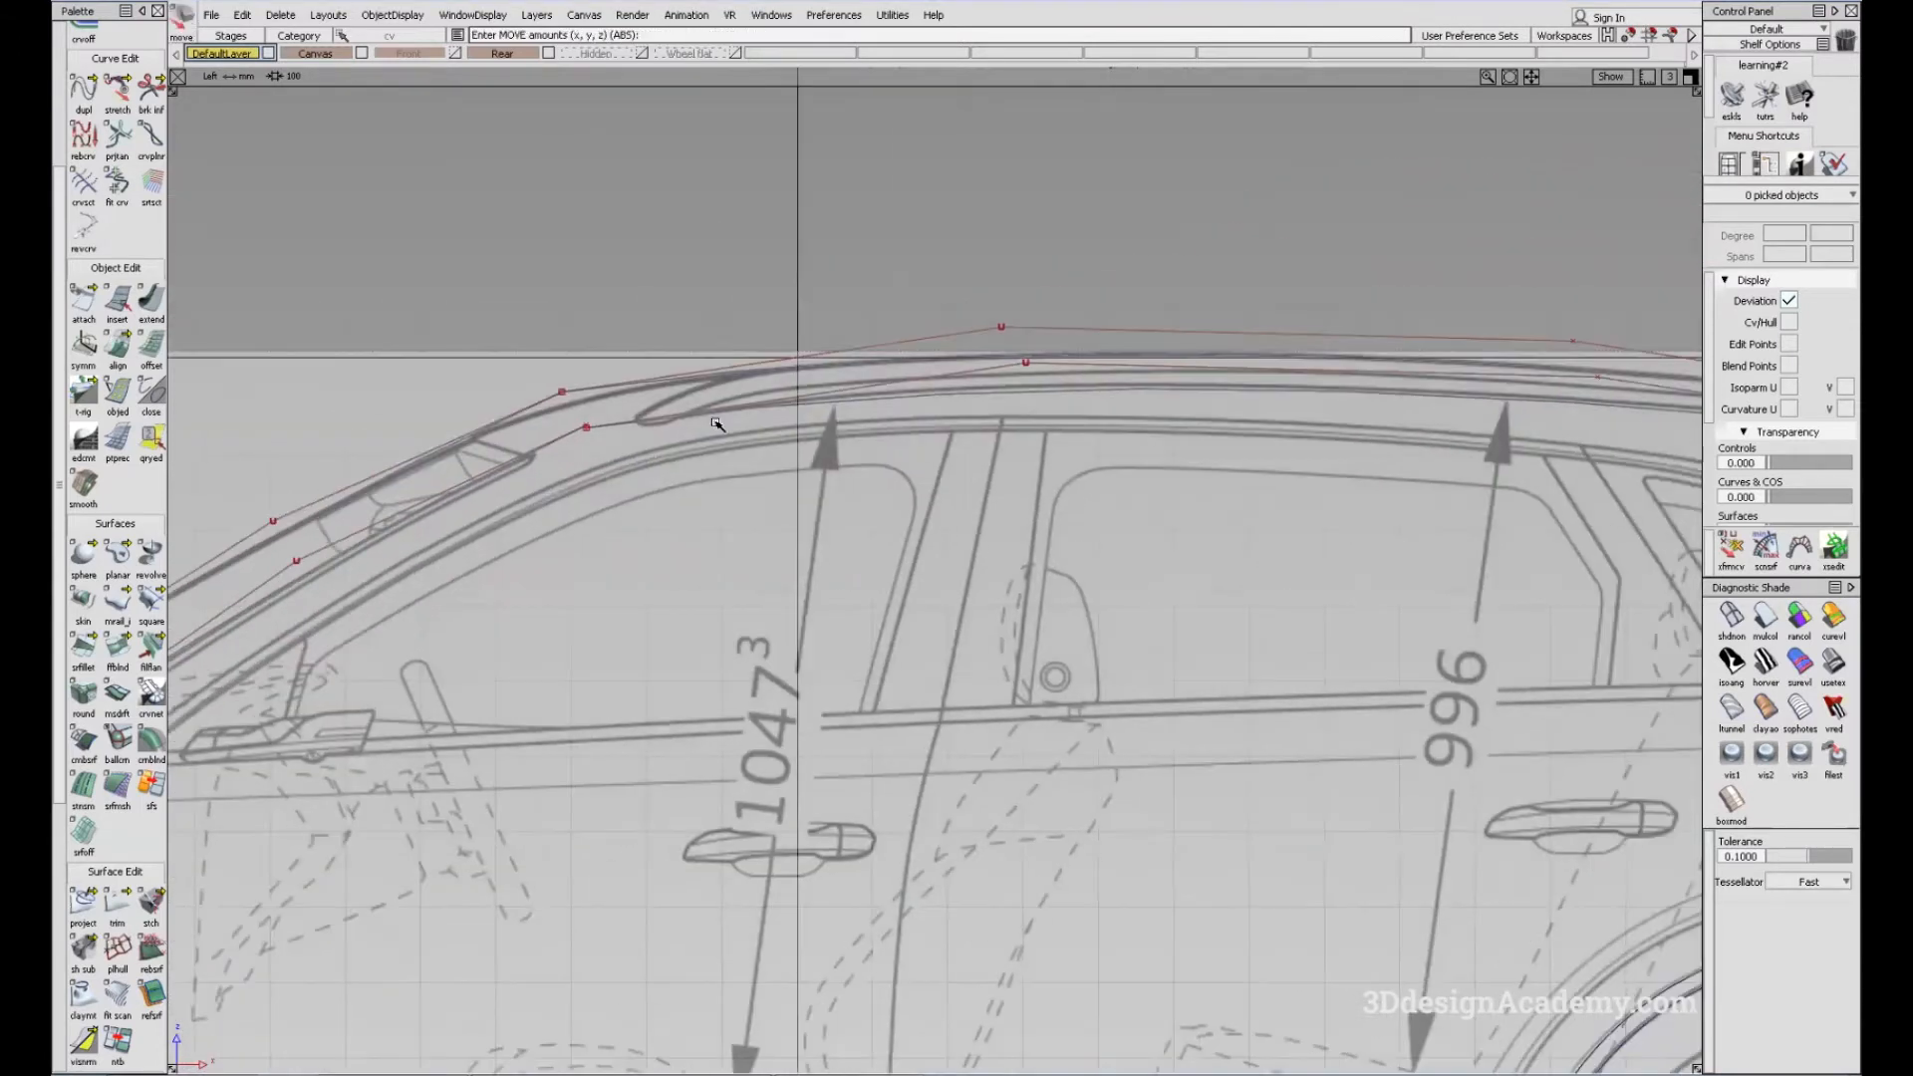
pyautogui.keyDown('alt'); pyautogui.keyDown('shift'); pyautogui.moveTo(757, 470); pyautogui.dragTo(731, 432, button='middle'); pyautogui.keyUp('shift'); pyautogui.keyUp('alt')
pyautogui.keyDown('alt'); pyautogui.keyDown('shift'); pyautogui.moveTo(1295, 395); pyautogui.dragTo(835, 407, button='middle'); pyautogui.keyUp('shift'); pyautogui.keyUp('alt')
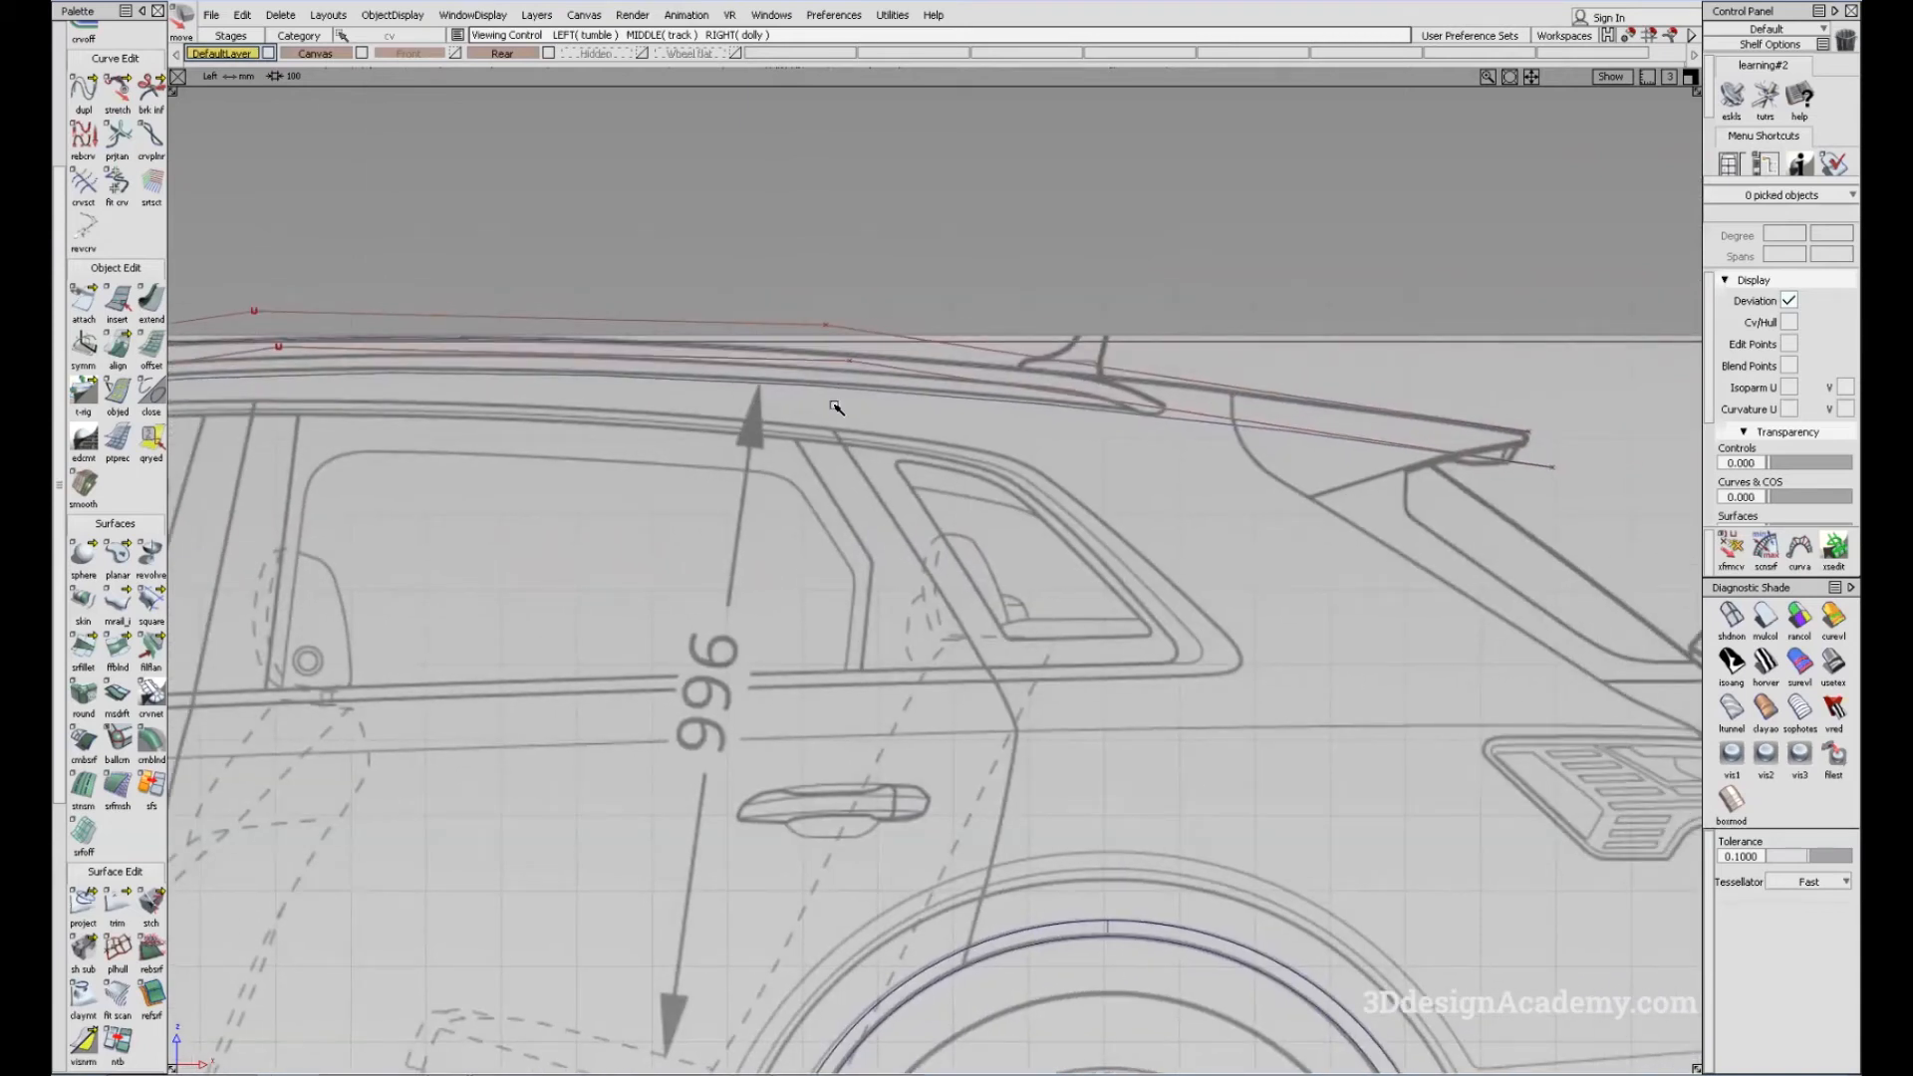
pyautogui.click(1196, 413)
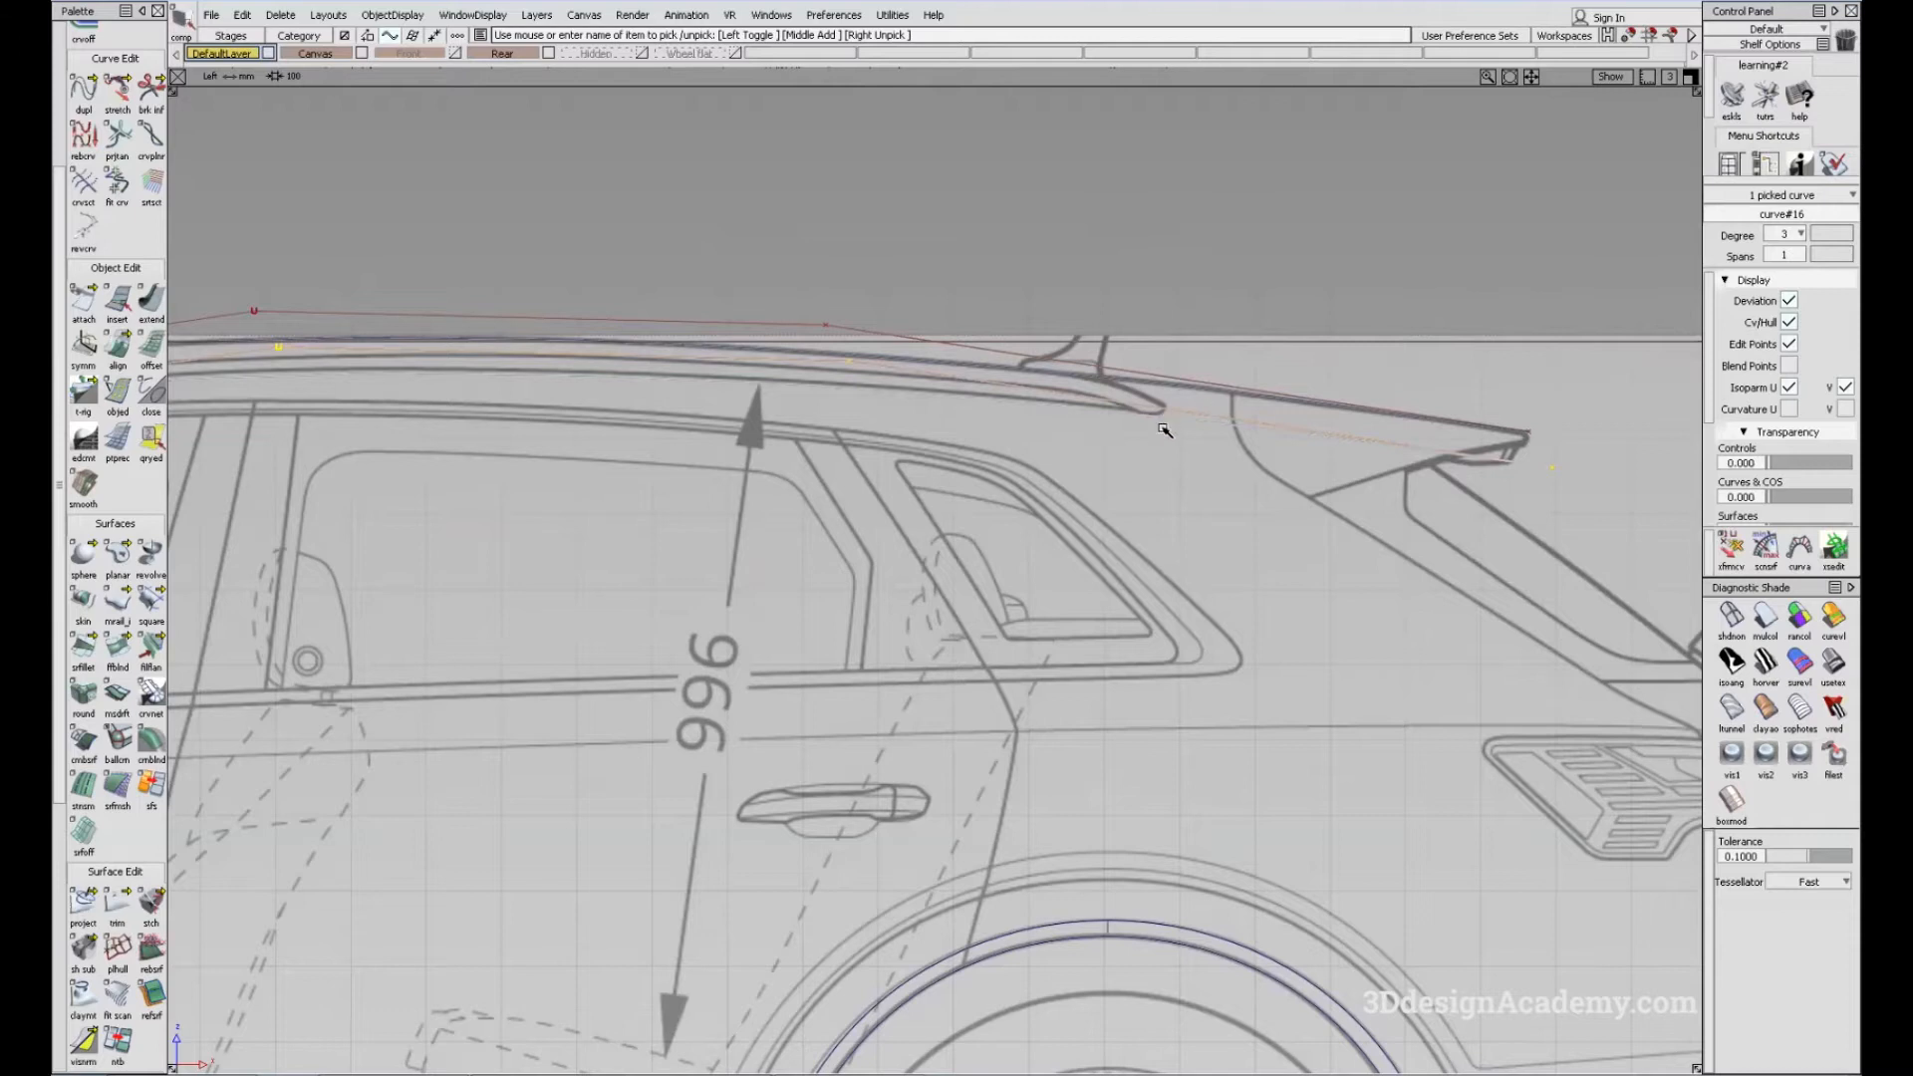
pyautogui.press('F5')
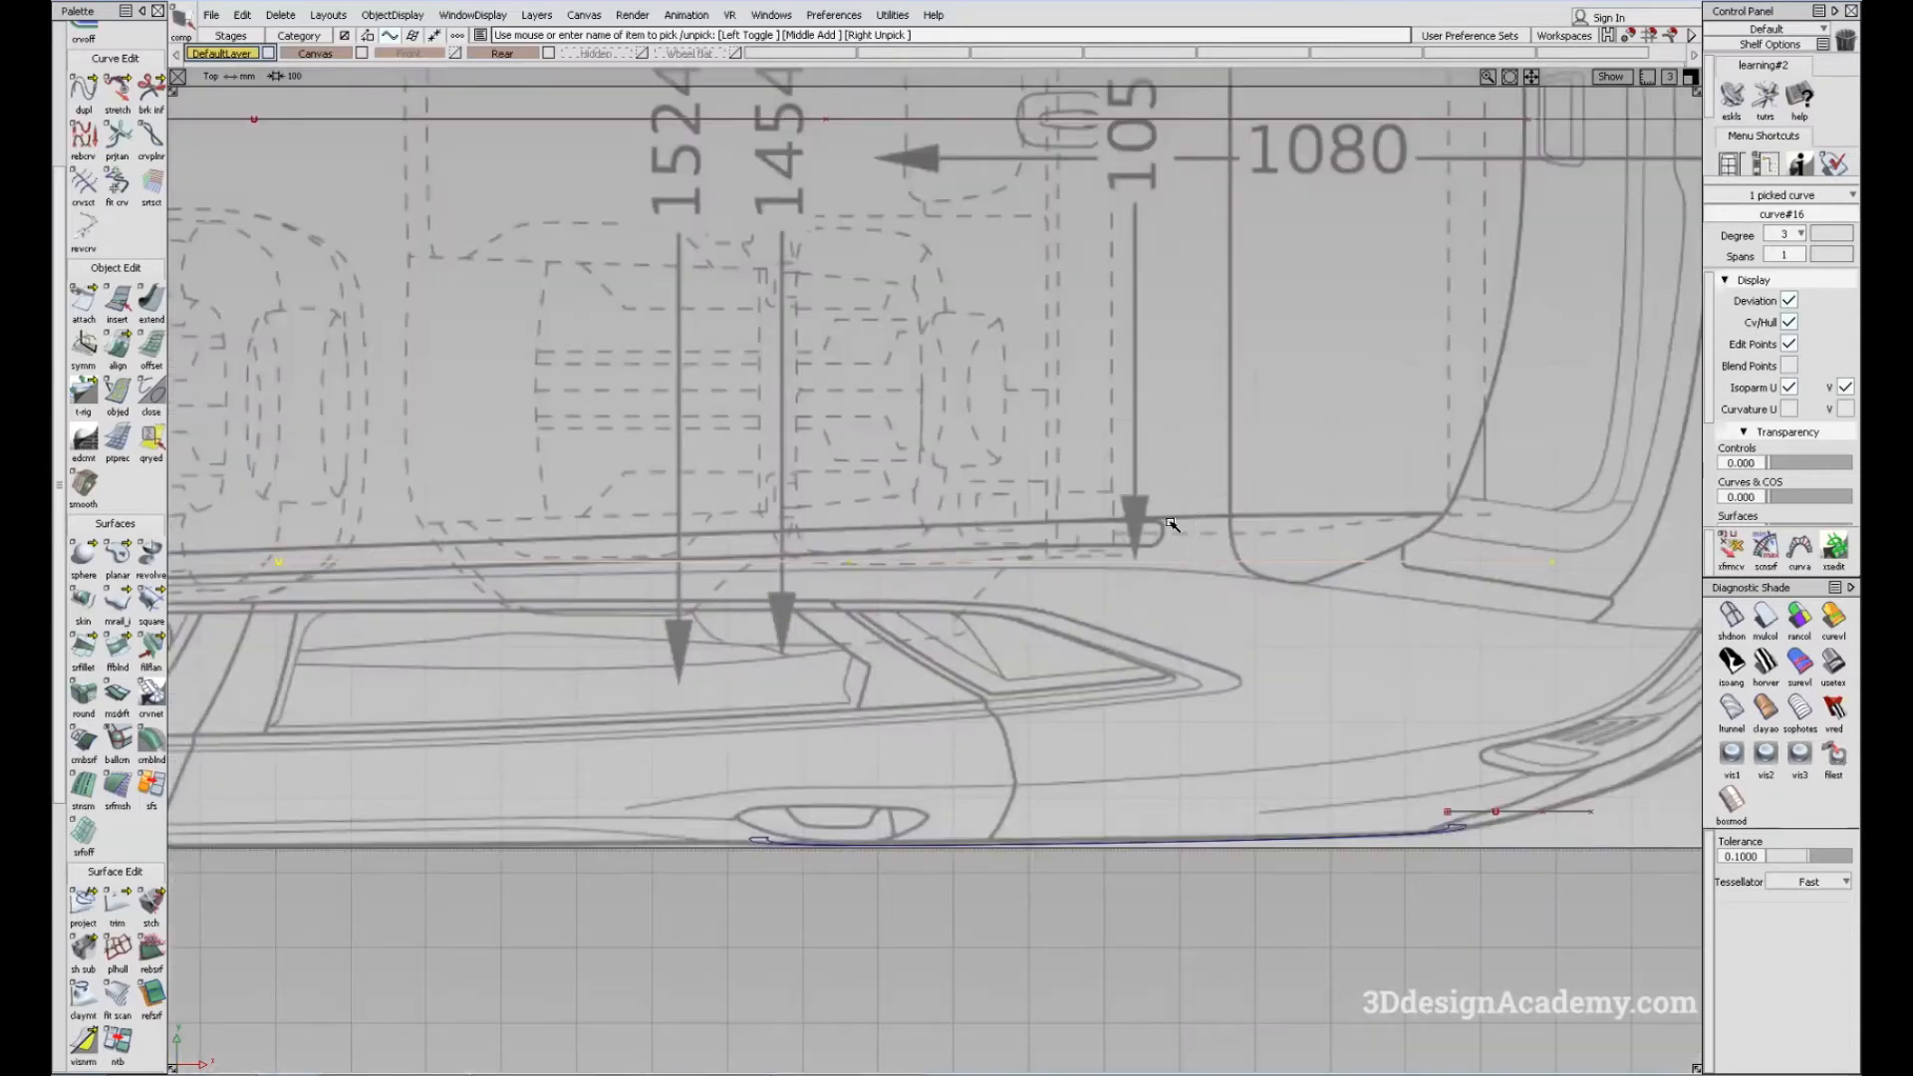
pyautogui.press('F6')
pyautogui.press('m')
pyautogui.moveTo(1093, 522); pyautogui.dragTo(1082, 488)
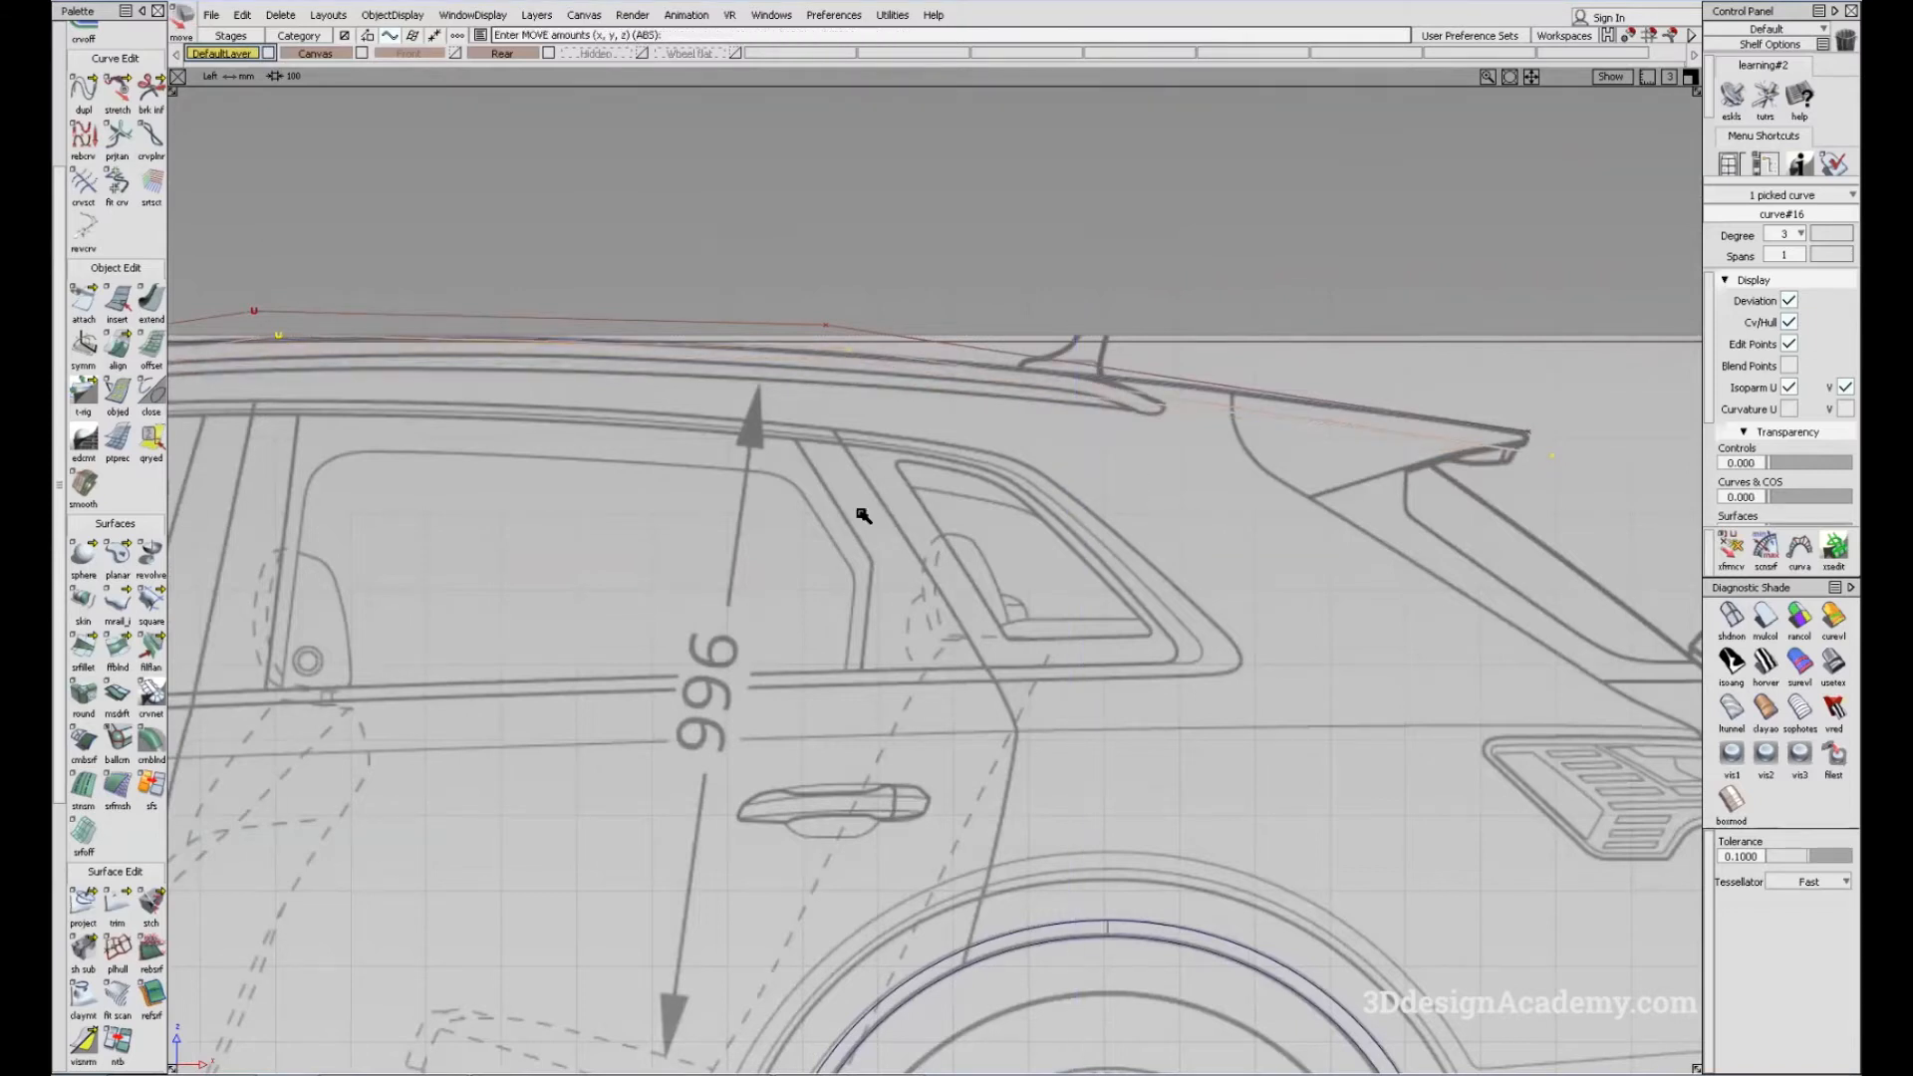
# Step: Stretch the front end of the roof copy slightly downward in the side view, toward the windshield copy's upper end
pyautogui.keyDown('alt'); pyautogui.keyDown('shift'); pyautogui.moveTo(864, 516); pyautogui.dragTo(648, 509, button='middle'); pyautogui.keyUp('shift'); pyautogui.keyUp('alt')
pyautogui.keyDown('alt'); pyautogui.keyDown('shift'); pyautogui.moveTo(525, 407); pyautogui.dragTo(684, 389, button='right'); pyautogui.keyUp('shift'); pyautogui.keyUp('alt')
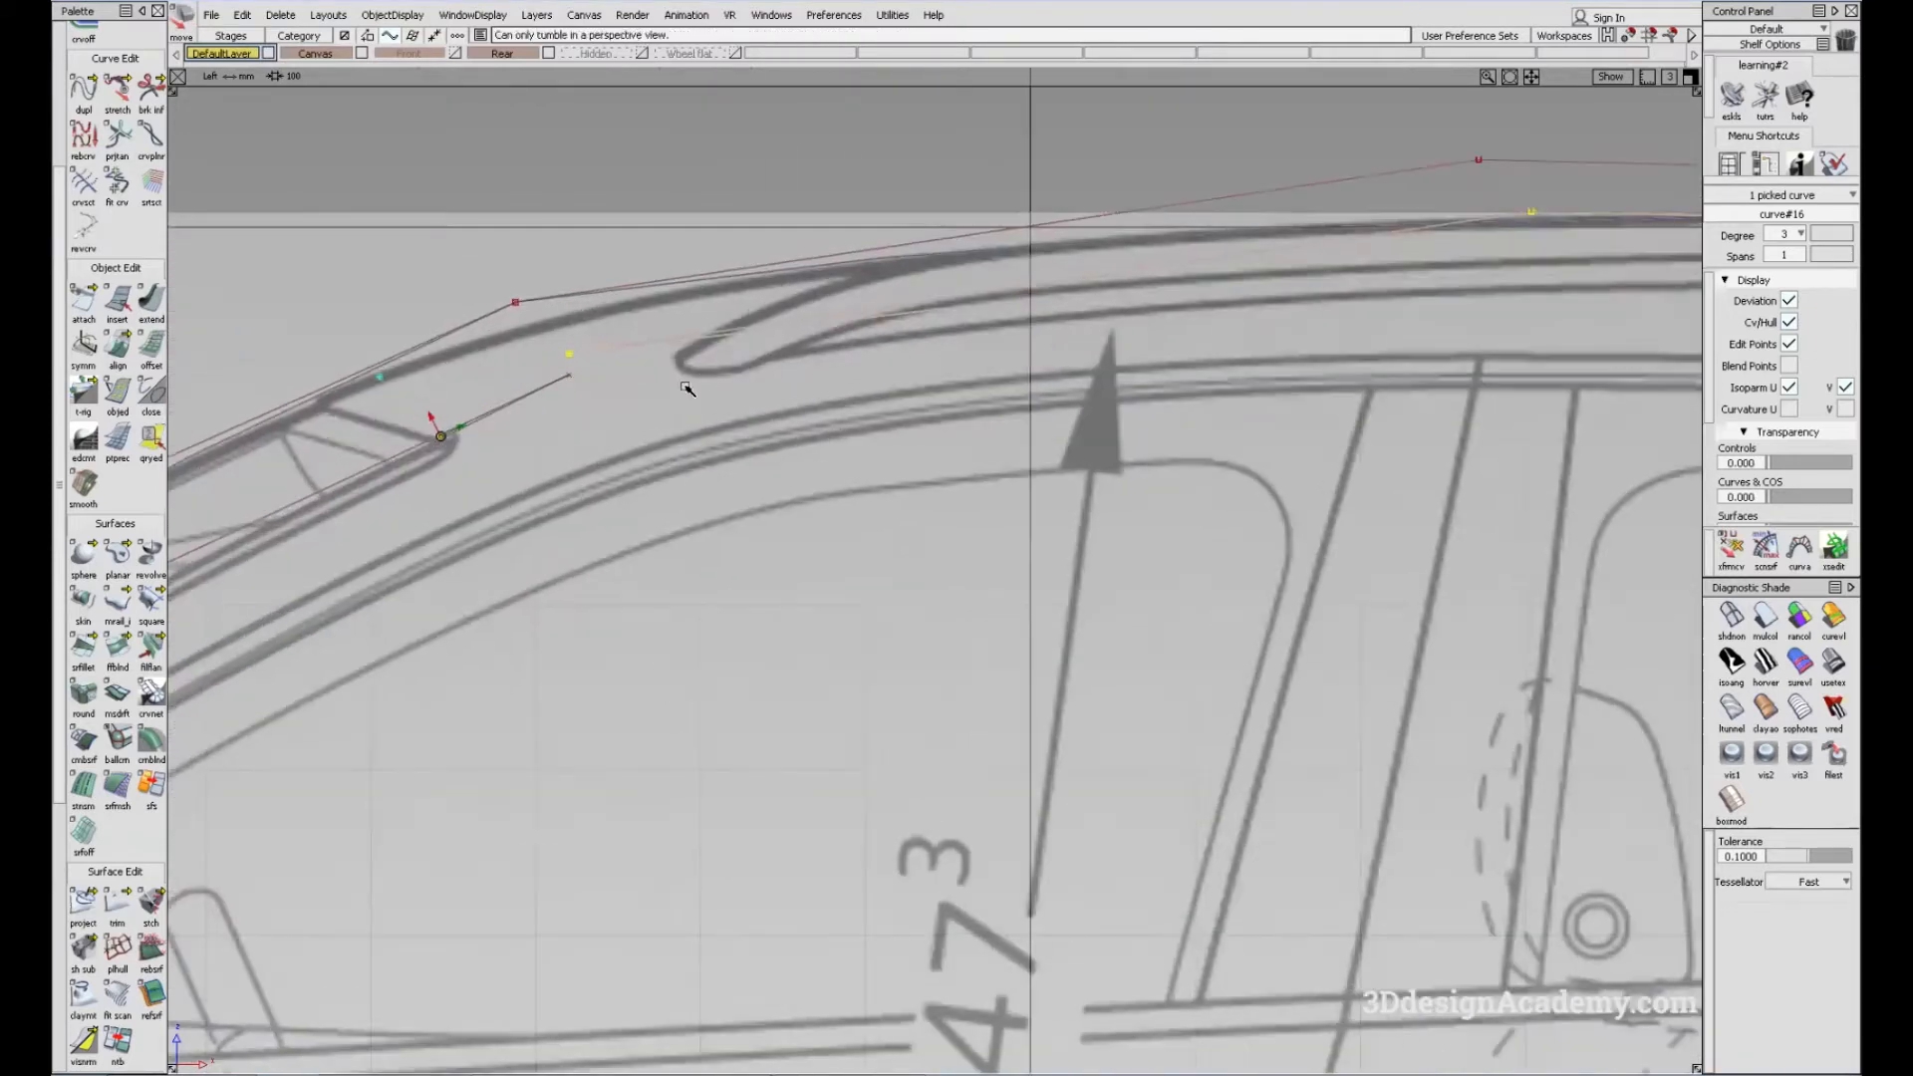
pyautogui.keyDown('alt'); pyautogui.keyDown('shift'); pyautogui.moveTo(683, 388); pyautogui.dragTo(708, 454, button='middle'); pyautogui.keyUp('shift'); pyautogui.keyUp('alt')
pyautogui.keyDown('ctrl'); pyautogui.keyDown('shift'); pyautogui.moveTo(594, 457); pyautogui.dragTo(581, 477); pyautogui.keyUp('shift'); pyautogui.keyUp('ctrl')
pyautogui.click(151, 302)
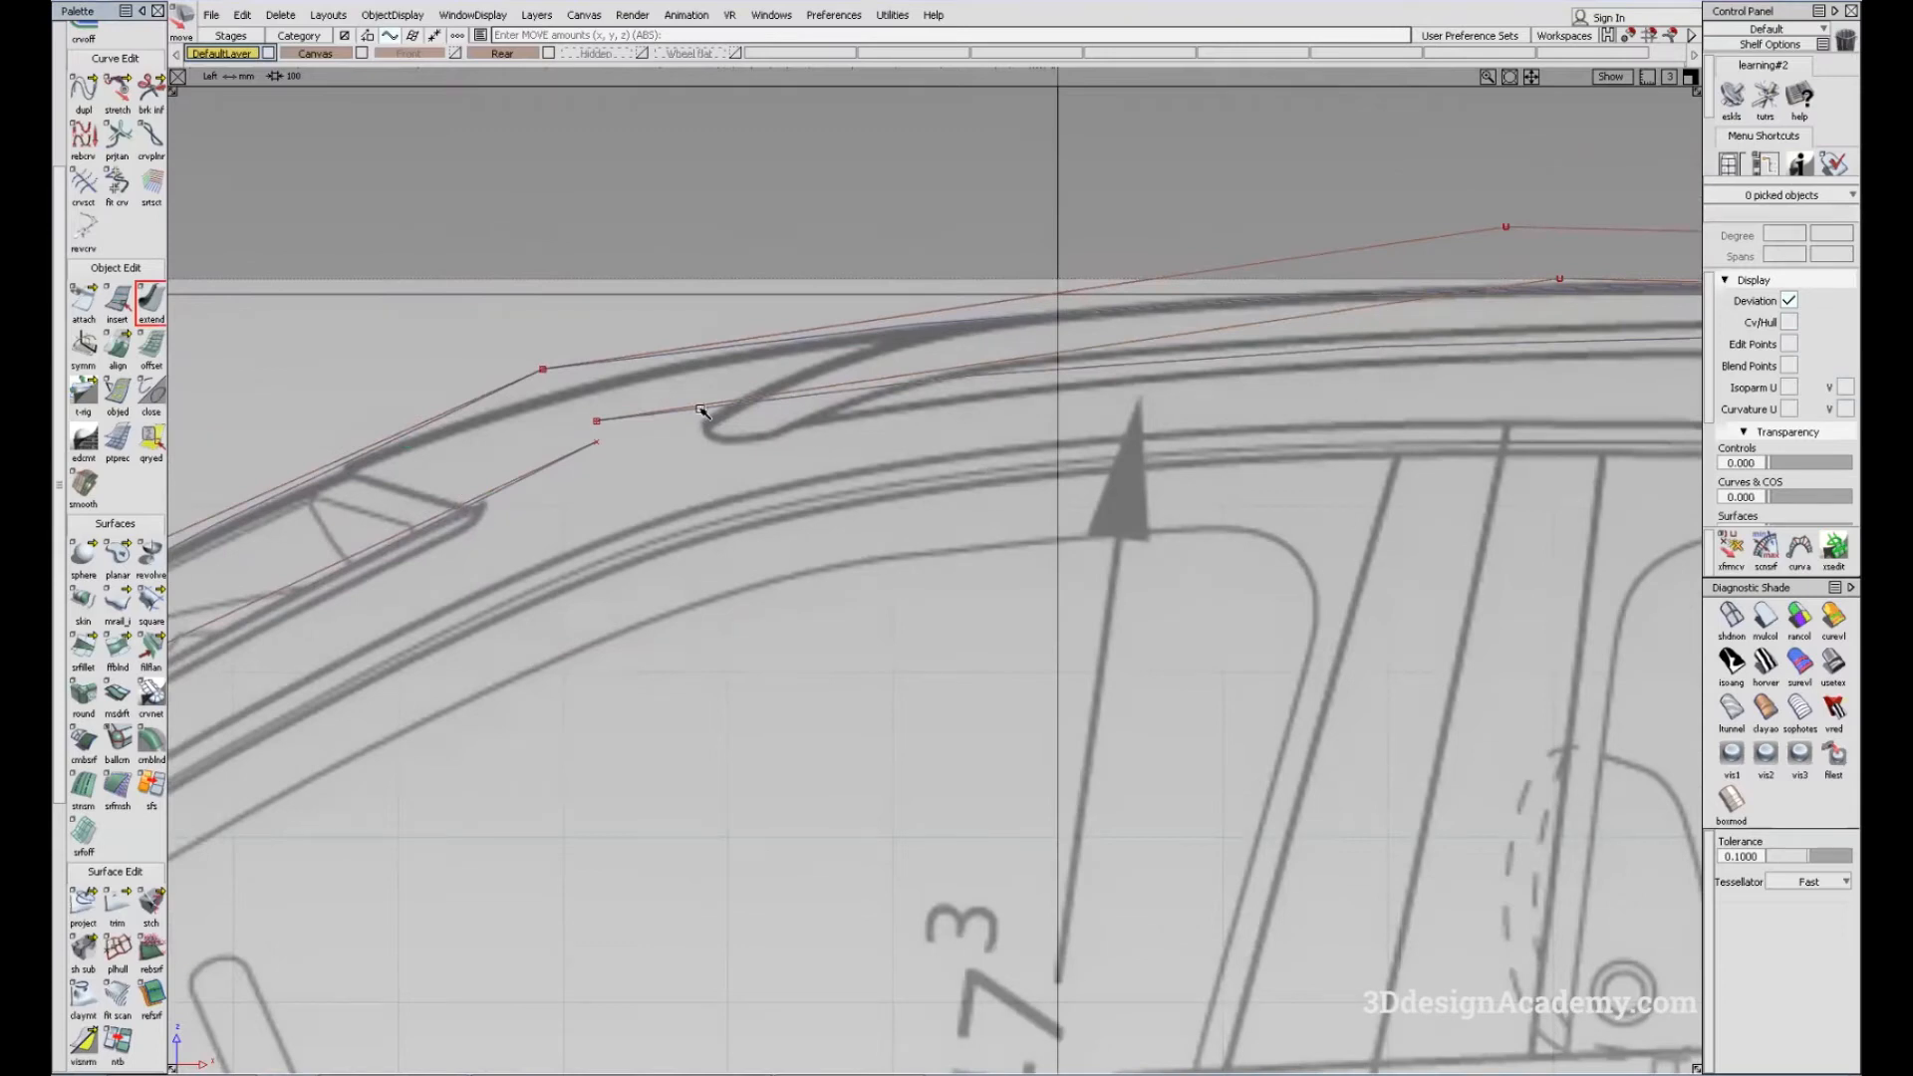
pyautogui.click(118, 92)
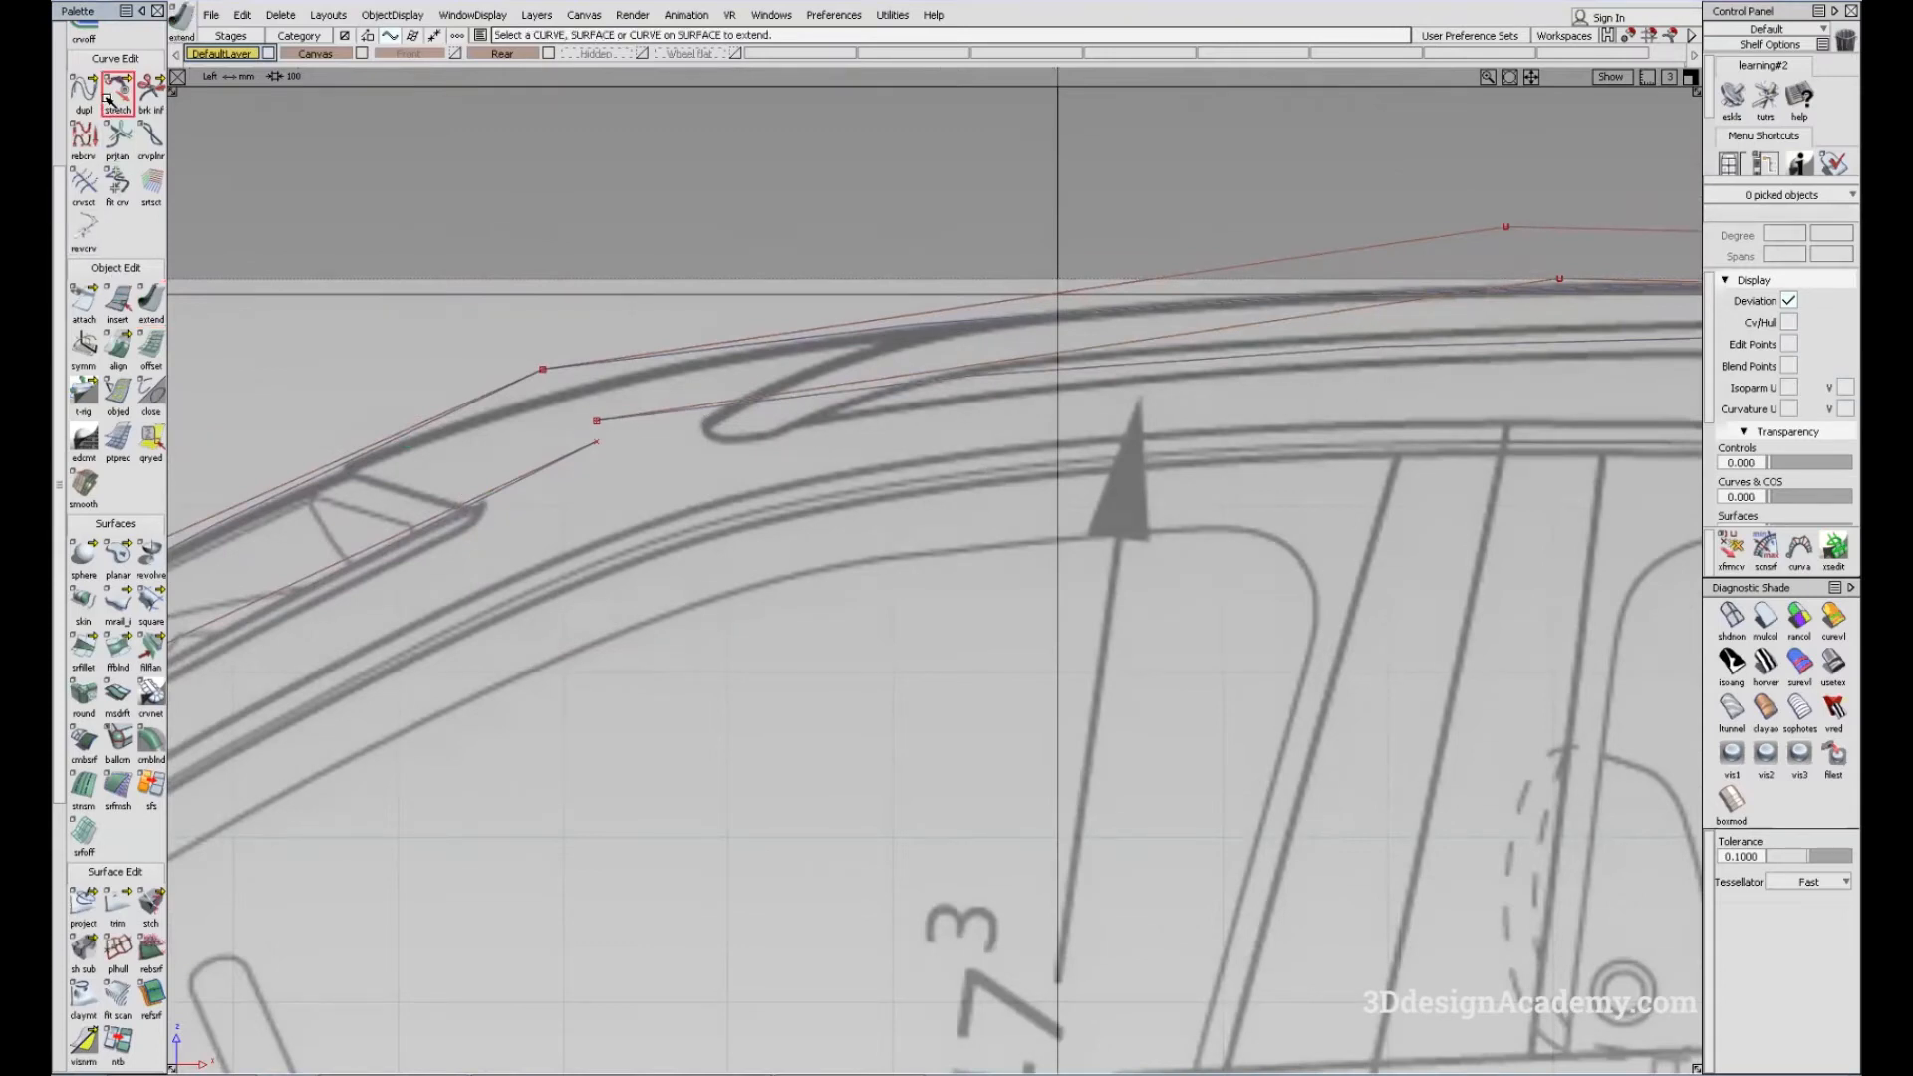
pyautogui.click(660, 415)
pyautogui.moveTo(675, 467); pyautogui.dragTo(677, 479, button='right')
pyautogui.press('F5')
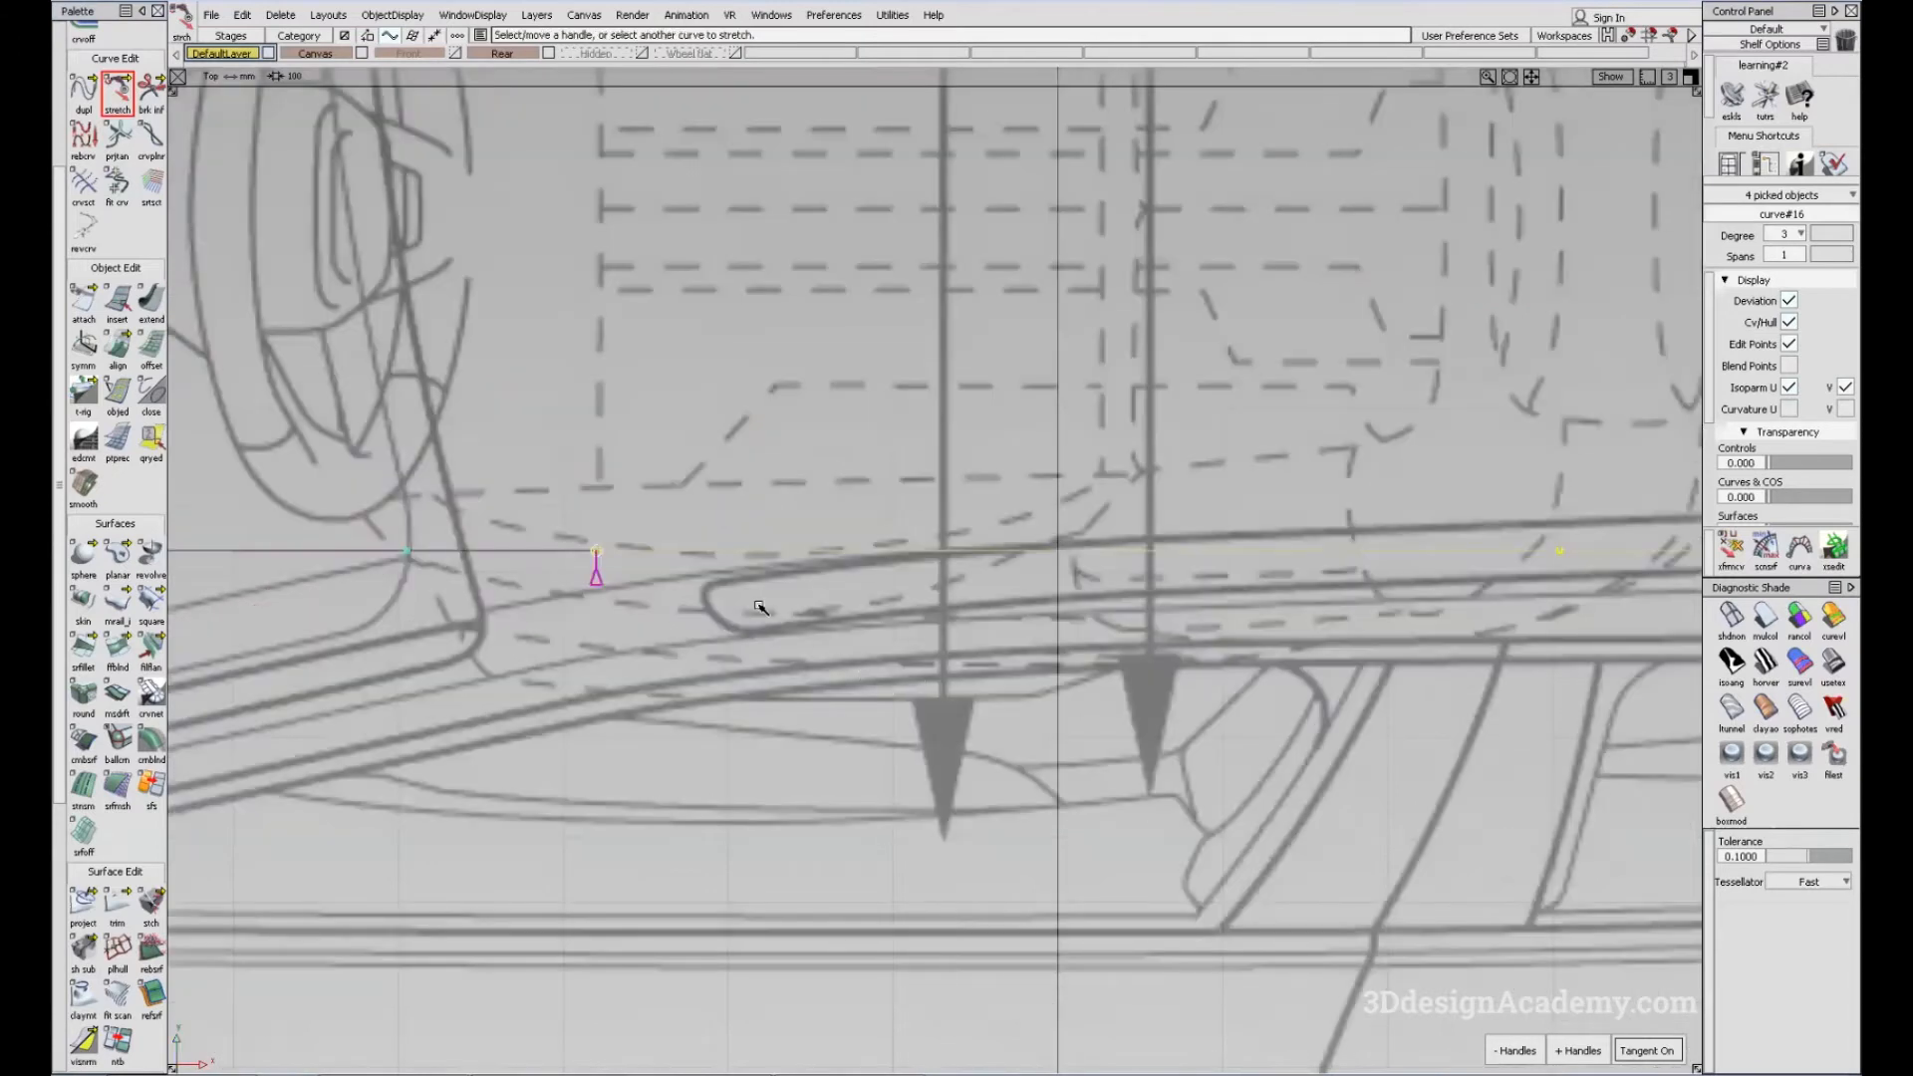
# Step: Stretch the rear end of the roof copy about 70 mm toward the centerline in the top view to follow the roof's side edge
pyautogui.keyDown('alt'); pyautogui.keyDown('shift'); pyautogui.moveTo(982, 580); pyautogui.dragTo(961, 589, button='right'); pyautogui.keyUp('shift'); pyautogui.keyUp('alt')
pyautogui.keyDown('alt'); pyautogui.keyDown('shift'); pyautogui.moveTo(961, 589); pyautogui.dragTo(850, 578, button='middle'); pyautogui.keyUp('shift'); pyautogui.keyUp('alt')
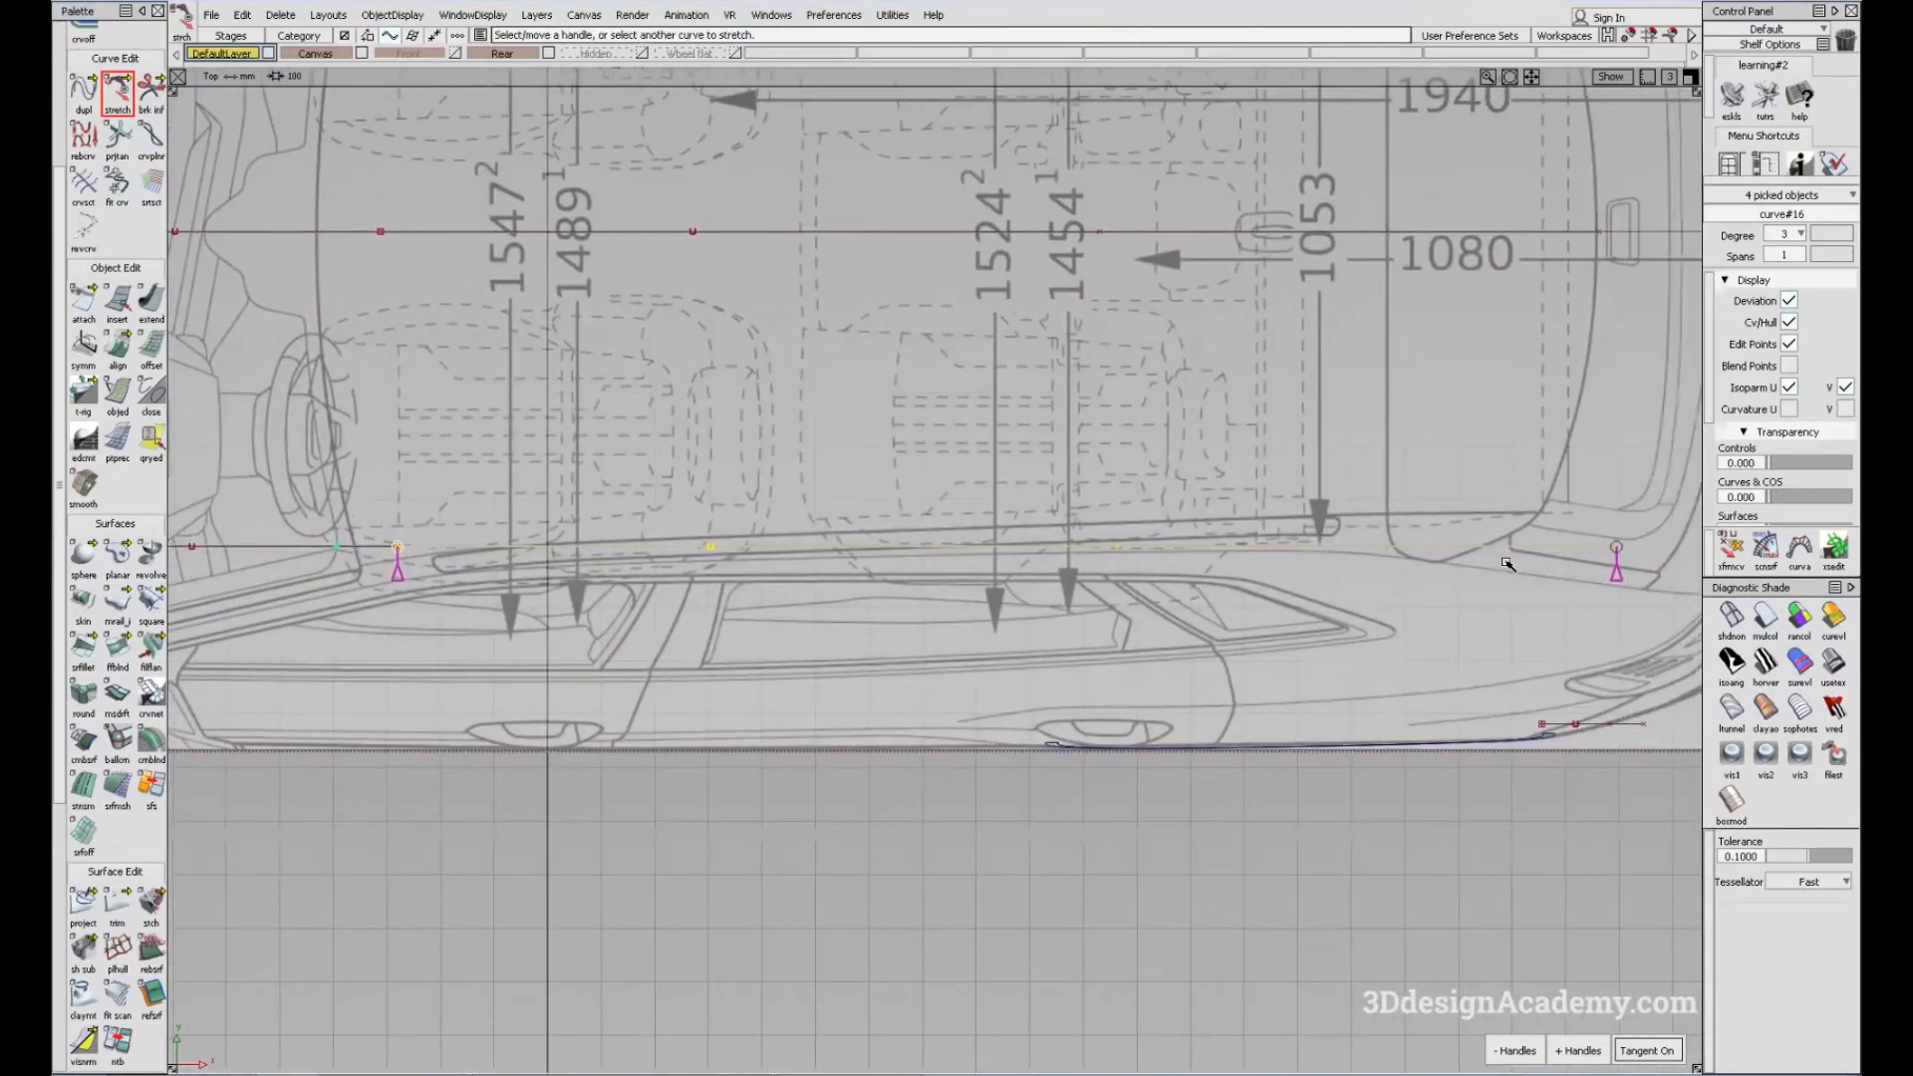
pyautogui.keyDown('ctrl'); pyautogui.keyDown('shift'); pyautogui.moveTo(1502, 560); pyautogui.dragTo(1543, 550); pyautogui.keyUp('shift'); pyautogui.keyUp('ctrl')
pyautogui.click(1543, 548)
pyautogui.moveTo(1417, 660); pyautogui.dragTo(1412, 628, button='right')
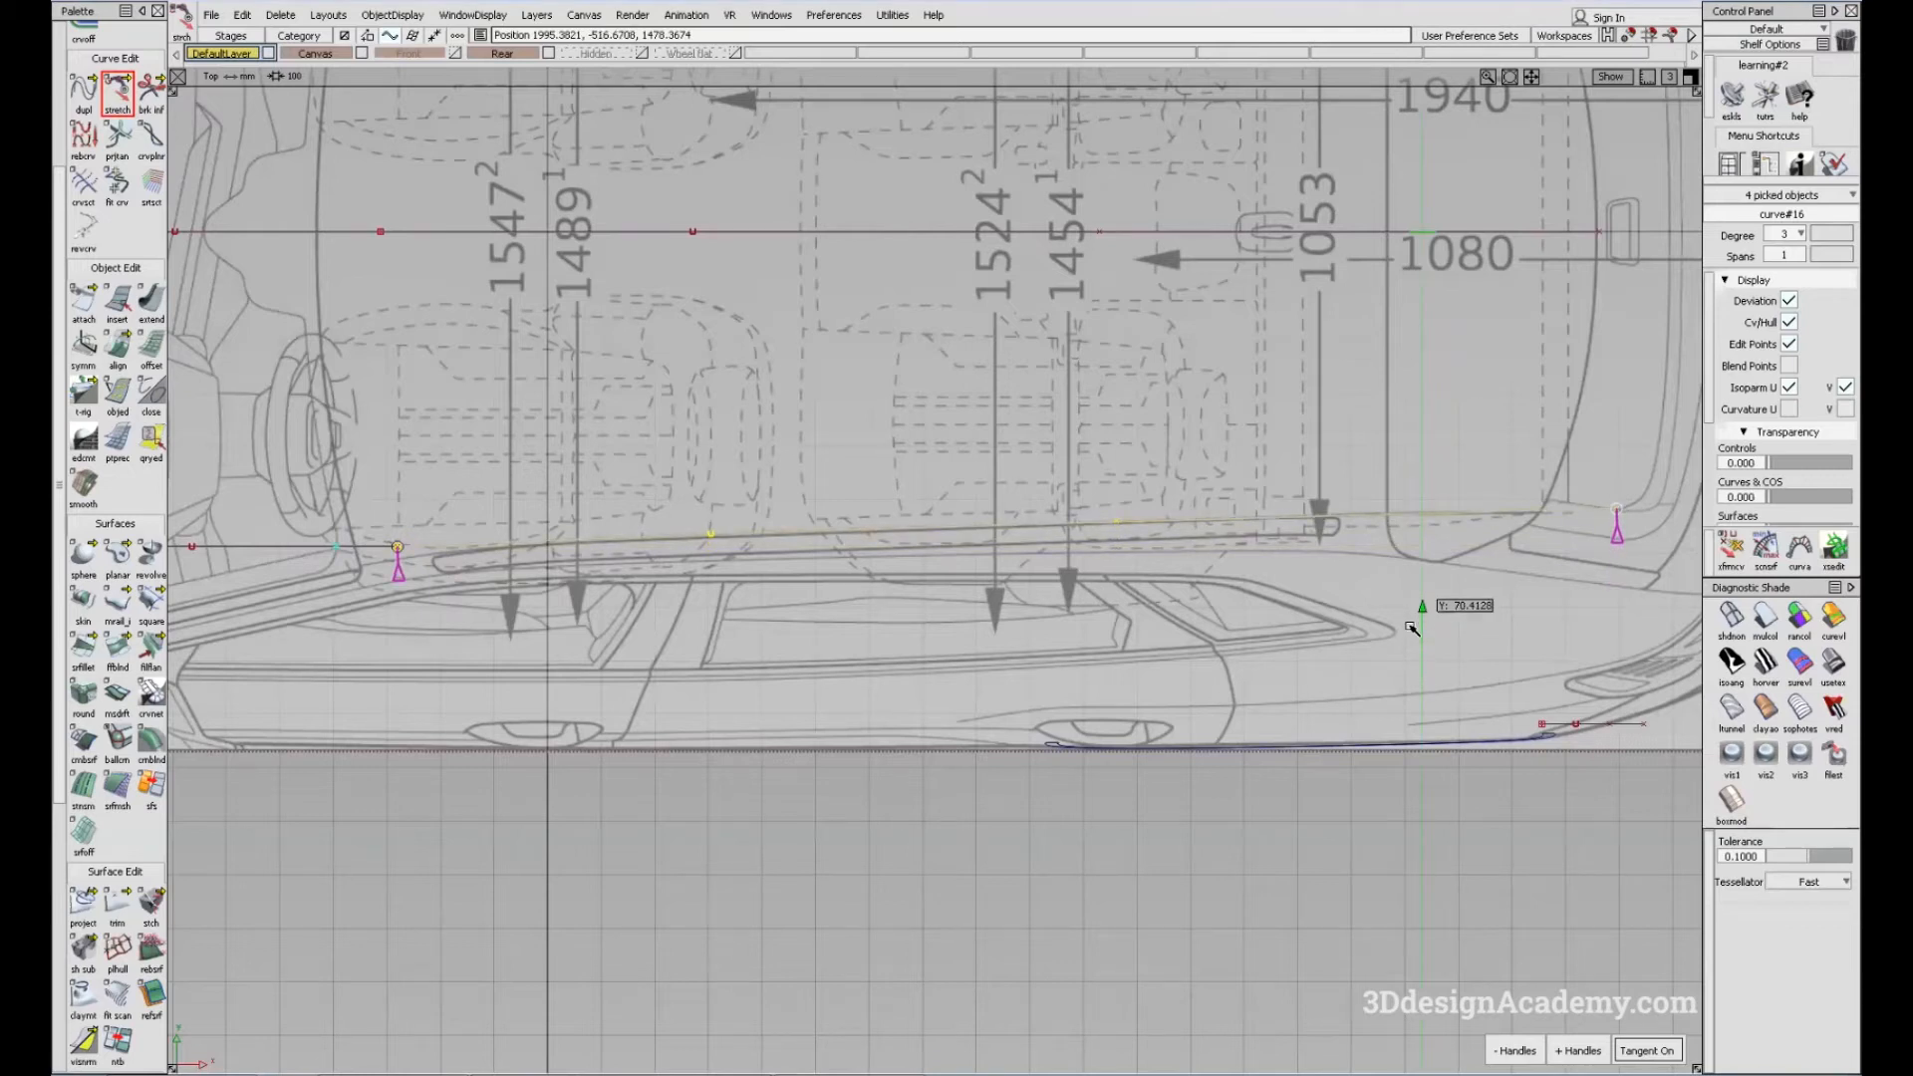
pyautogui.keyDown('alt'); pyautogui.keyDown('shift'); pyautogui.moveTo(1184, 508); pyautogui.dragTo(1174, 541, button='middle'); pyautogui.keyUp('shift'); pyautogui.keyUp('alt')
pyautogui.keyDown('alt'); pyautogui.keyDown('shift'); pyautogui.moveTo(675, 625); pyautogui.dragTo(1079, 521, button='middle'); pyautogui.keyUp('shift'); pyautogui.keyUp('alt')
pyautogui.keyDown('alt'); pyautogui.keyDown('shift'); pyautogui.moveTo(1619, 499); pyautogui.dragTo(1241, 539, button='middle'); pyautogui.keyUp('shift'); pyautogui.keyUp('alt')
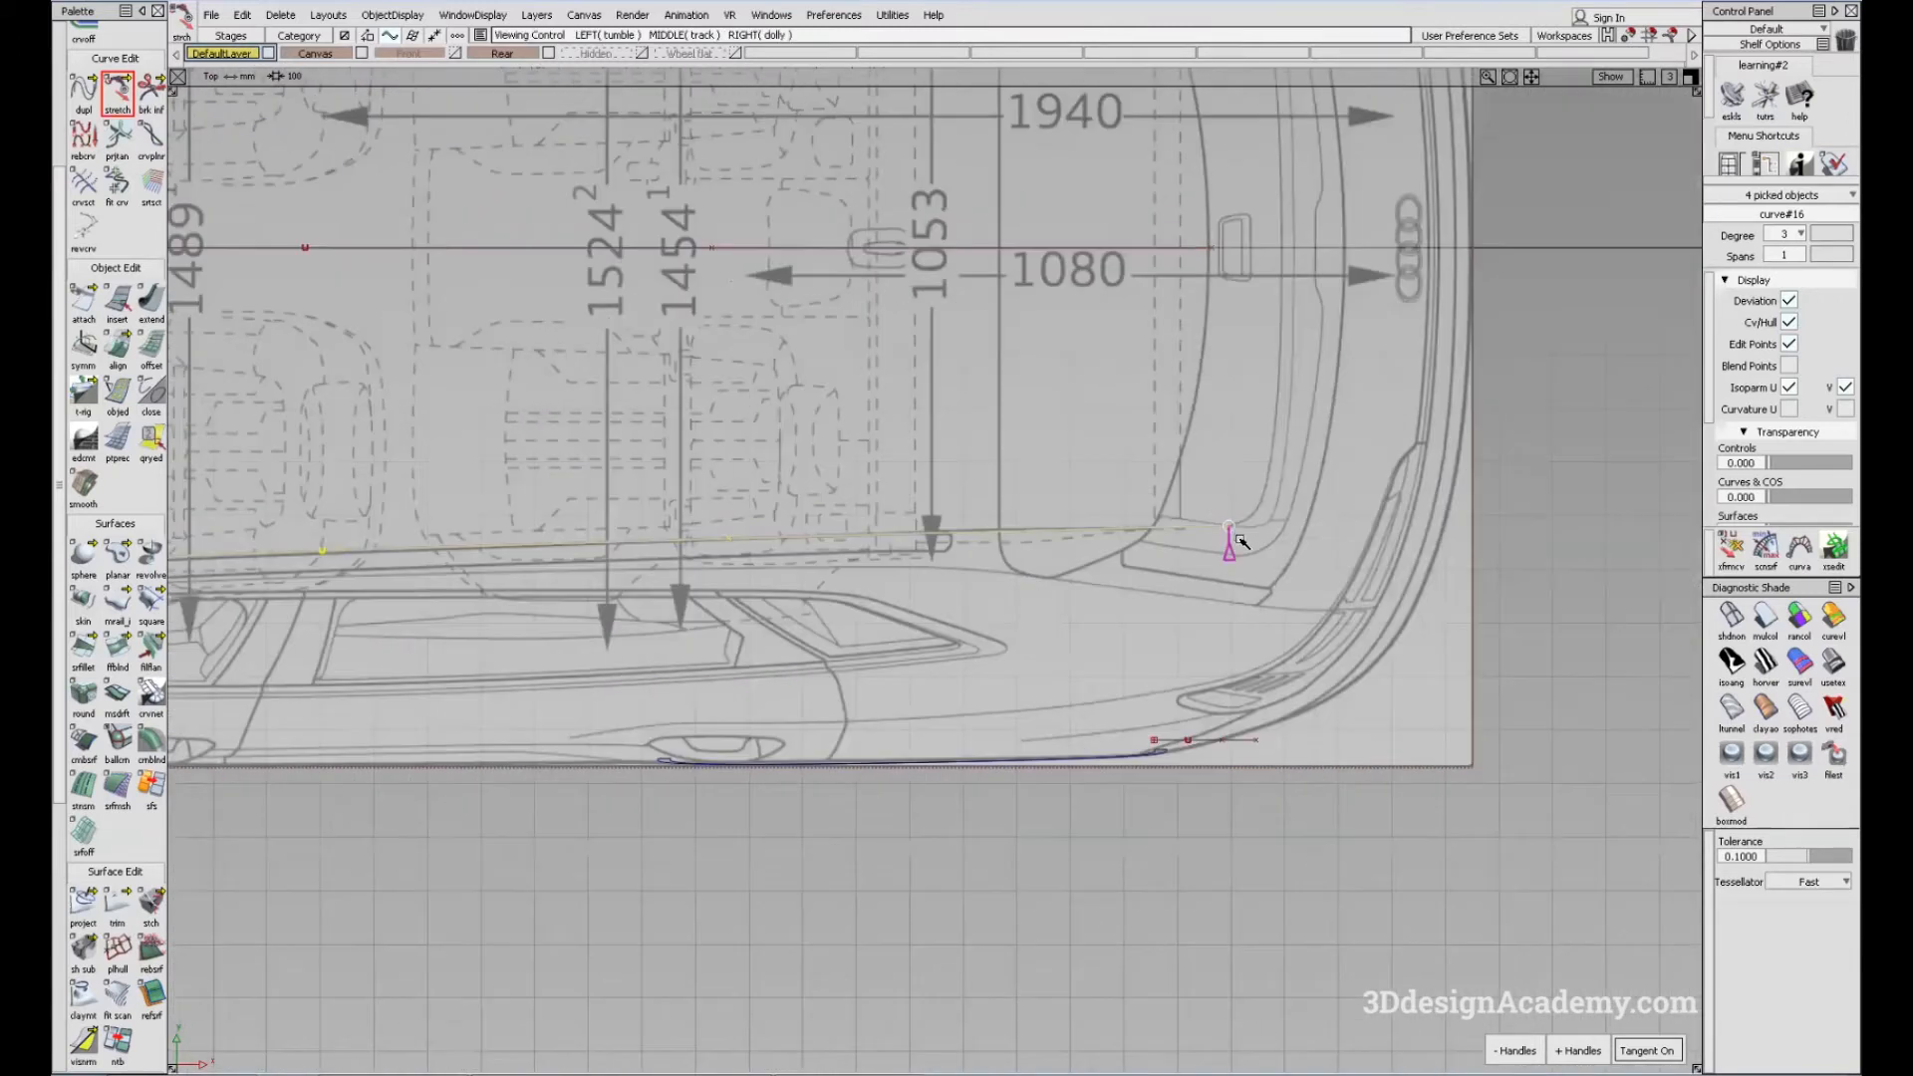
pyautogui.click(1093, 542)
pyautogui.click(1182, 527)
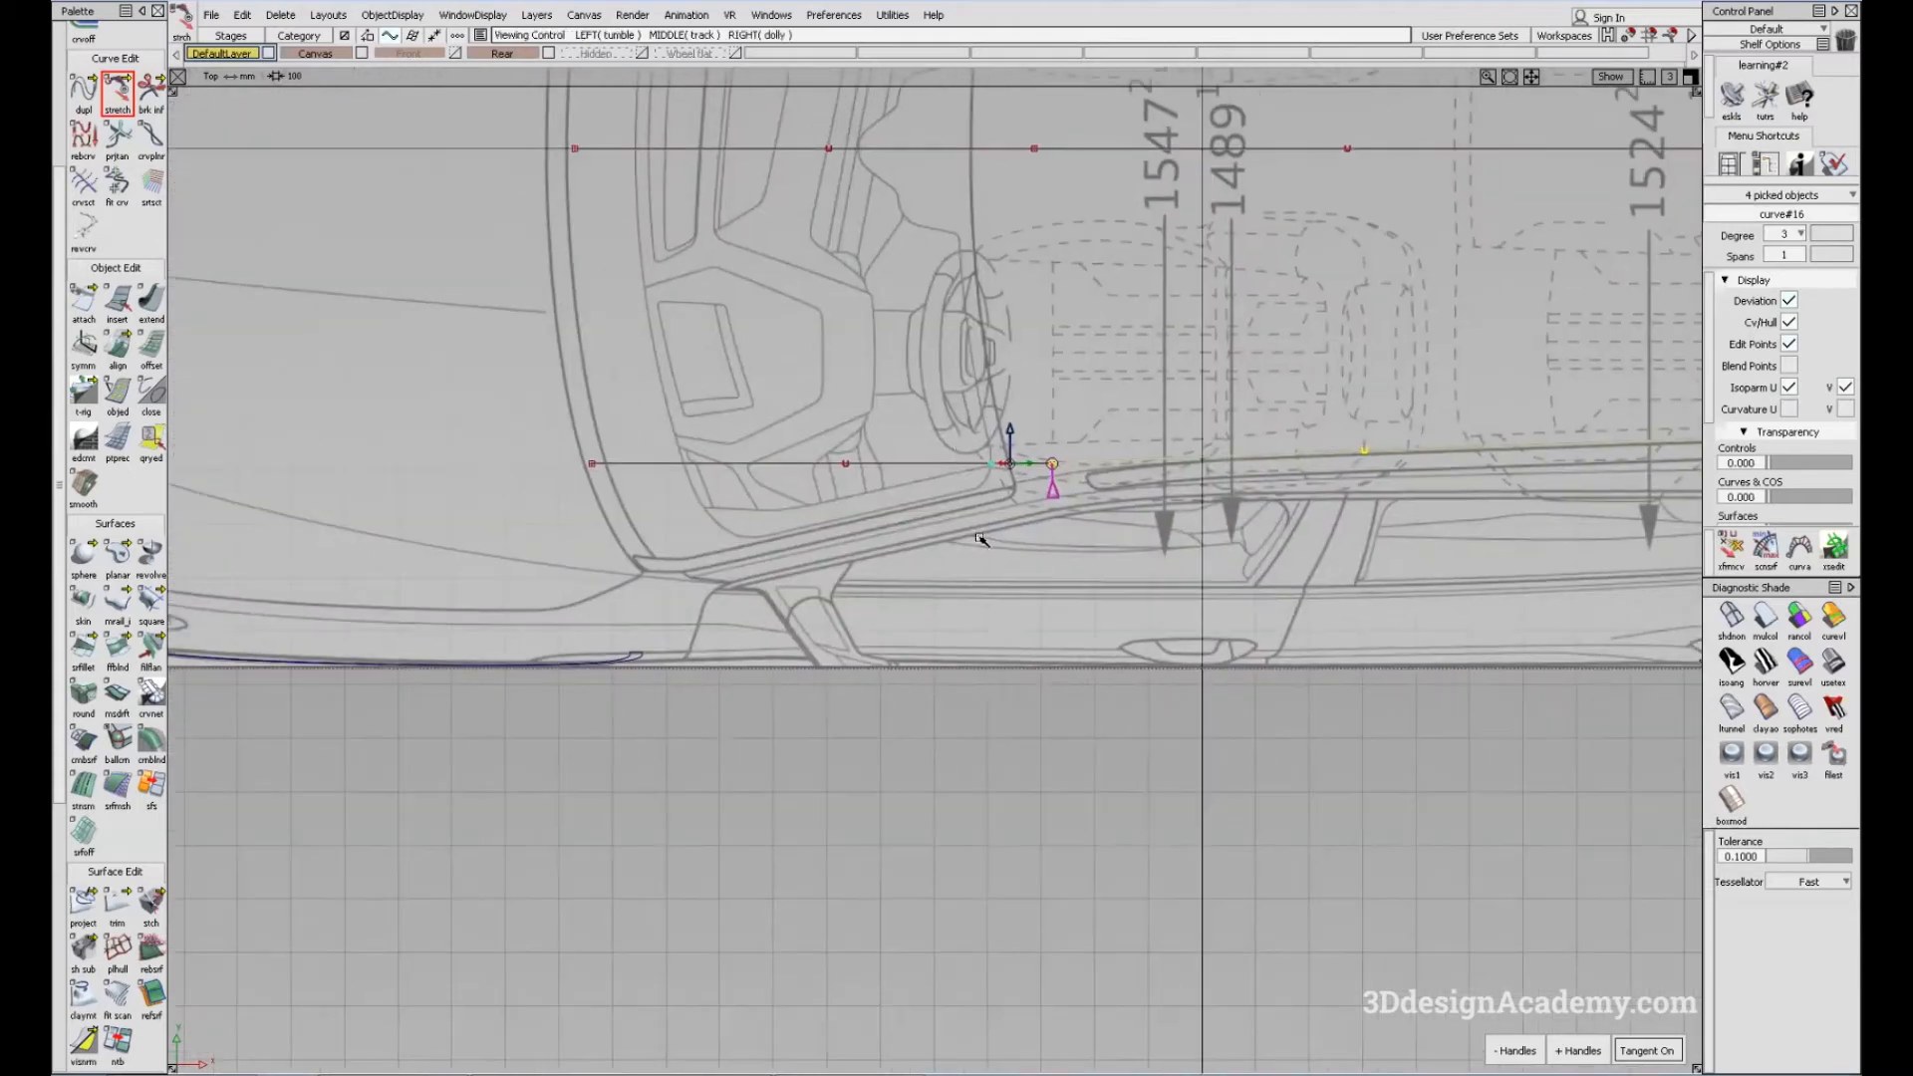
pyautogui.keyDown('ctrl'); pyautogui.keyDown('shift'); pyautogui.moveTo(761, 885); pyautogui.dragTo(655, 572); pyautogui.keyUp('shift'); pyautogui.keyUp('ctrl')
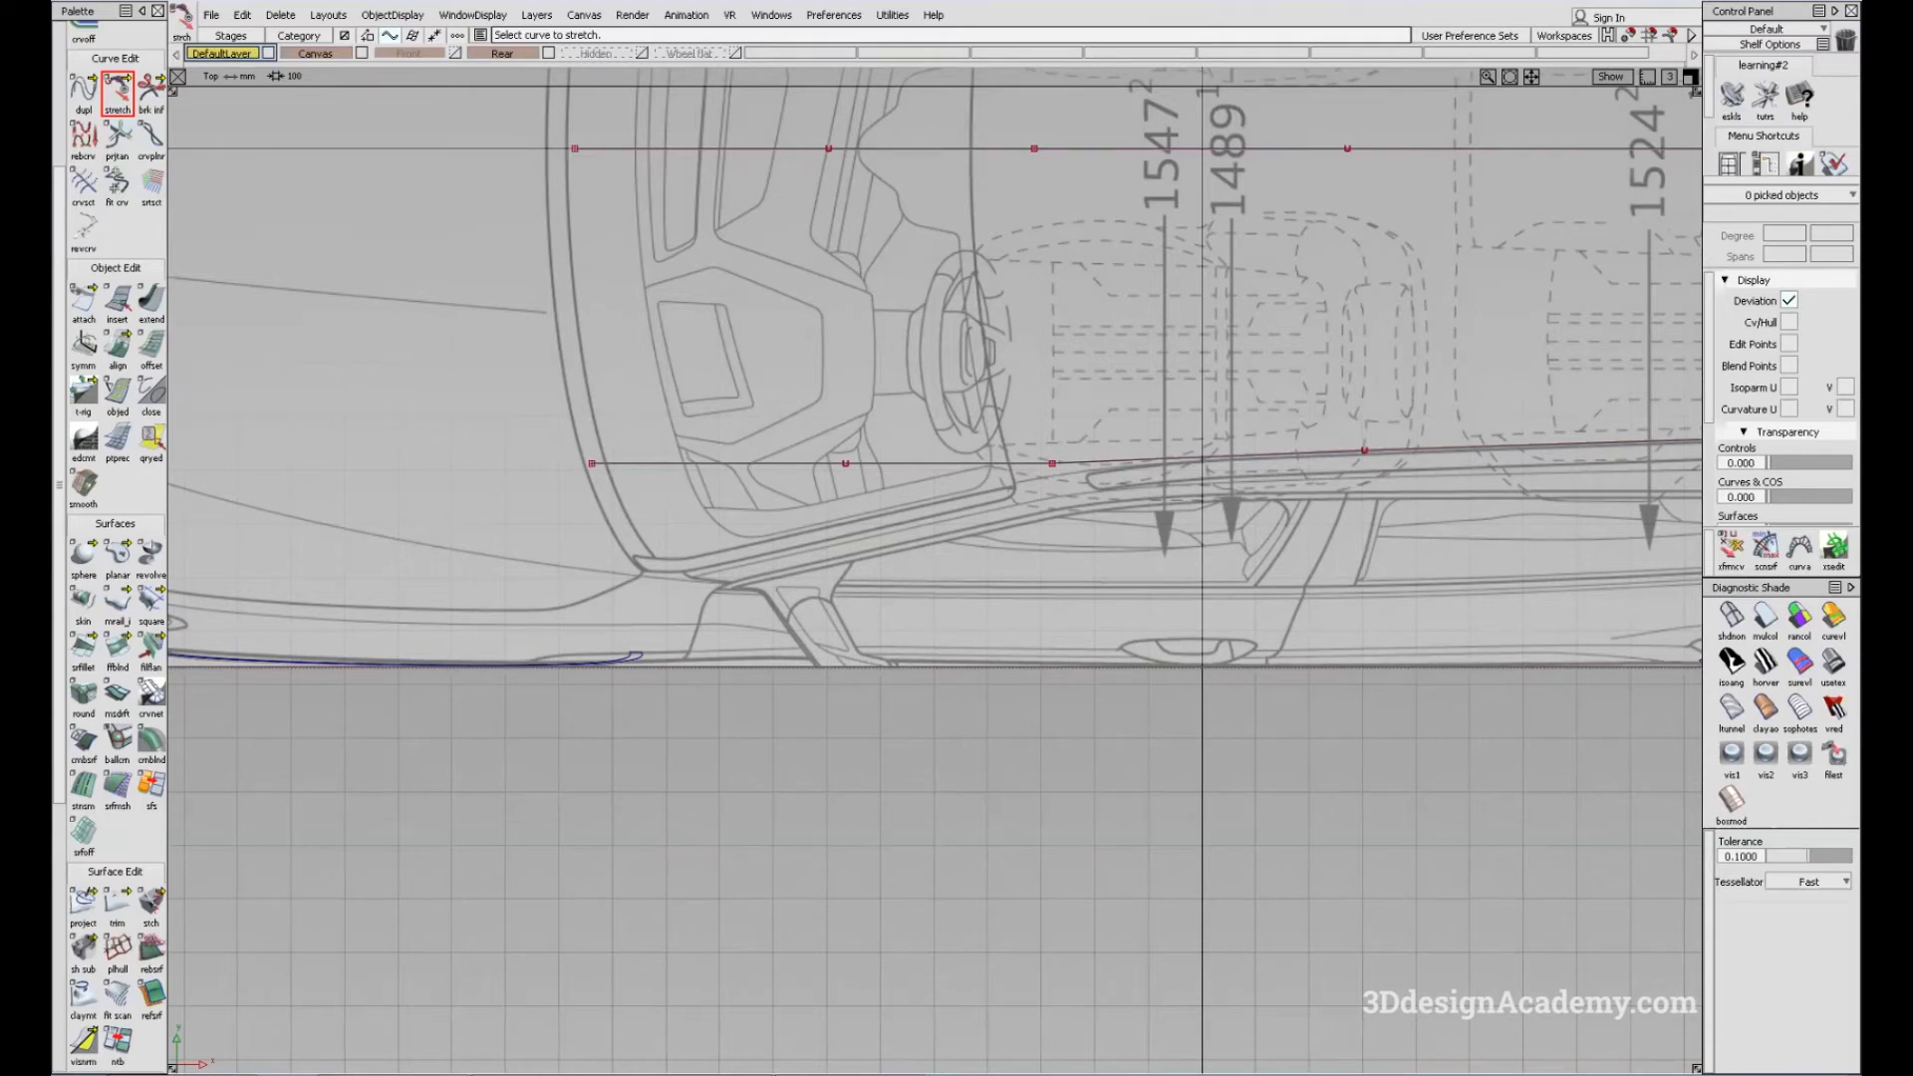
# Step: Switch to the reference images folder and examine the two cars' roofs and windshields in an enlarged view of photo A1814639_large
pyautogui.hotkey('alt', 'Tab')
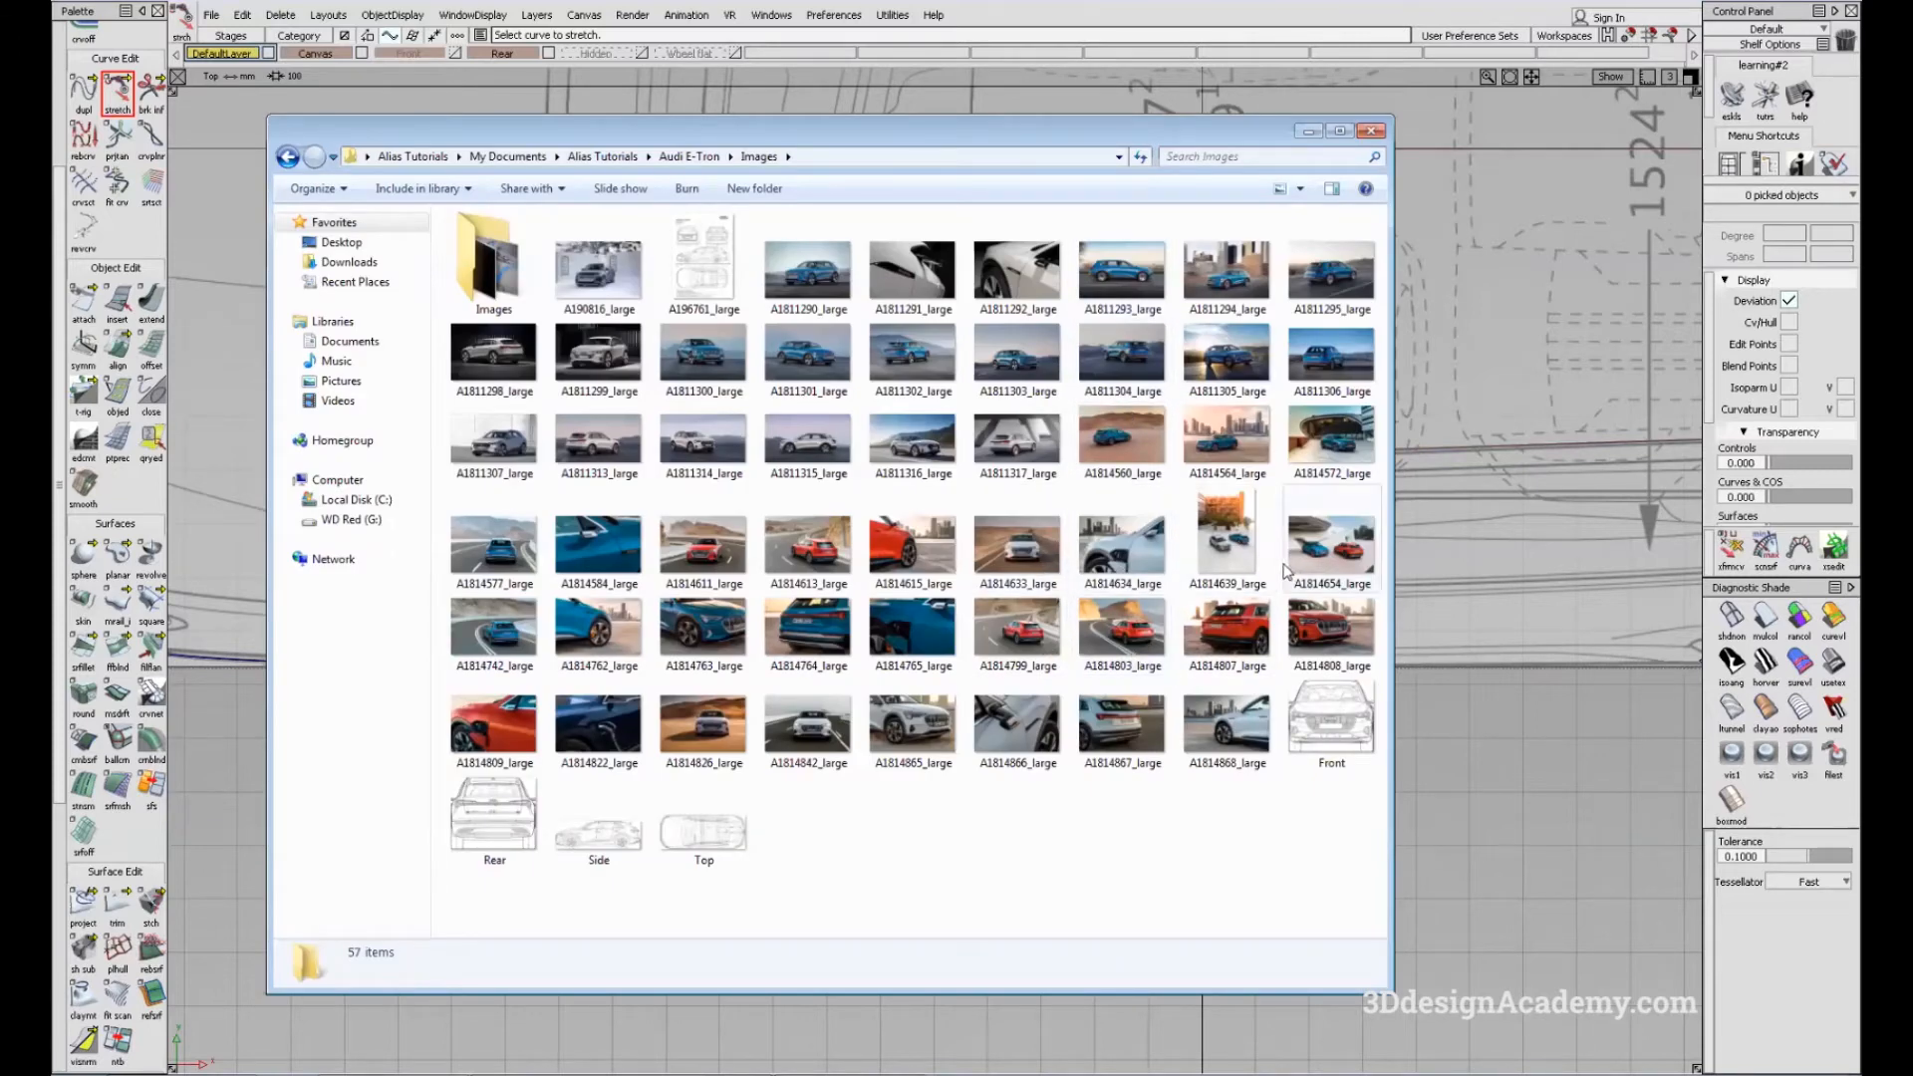
pyautogui.click(1236, 554)
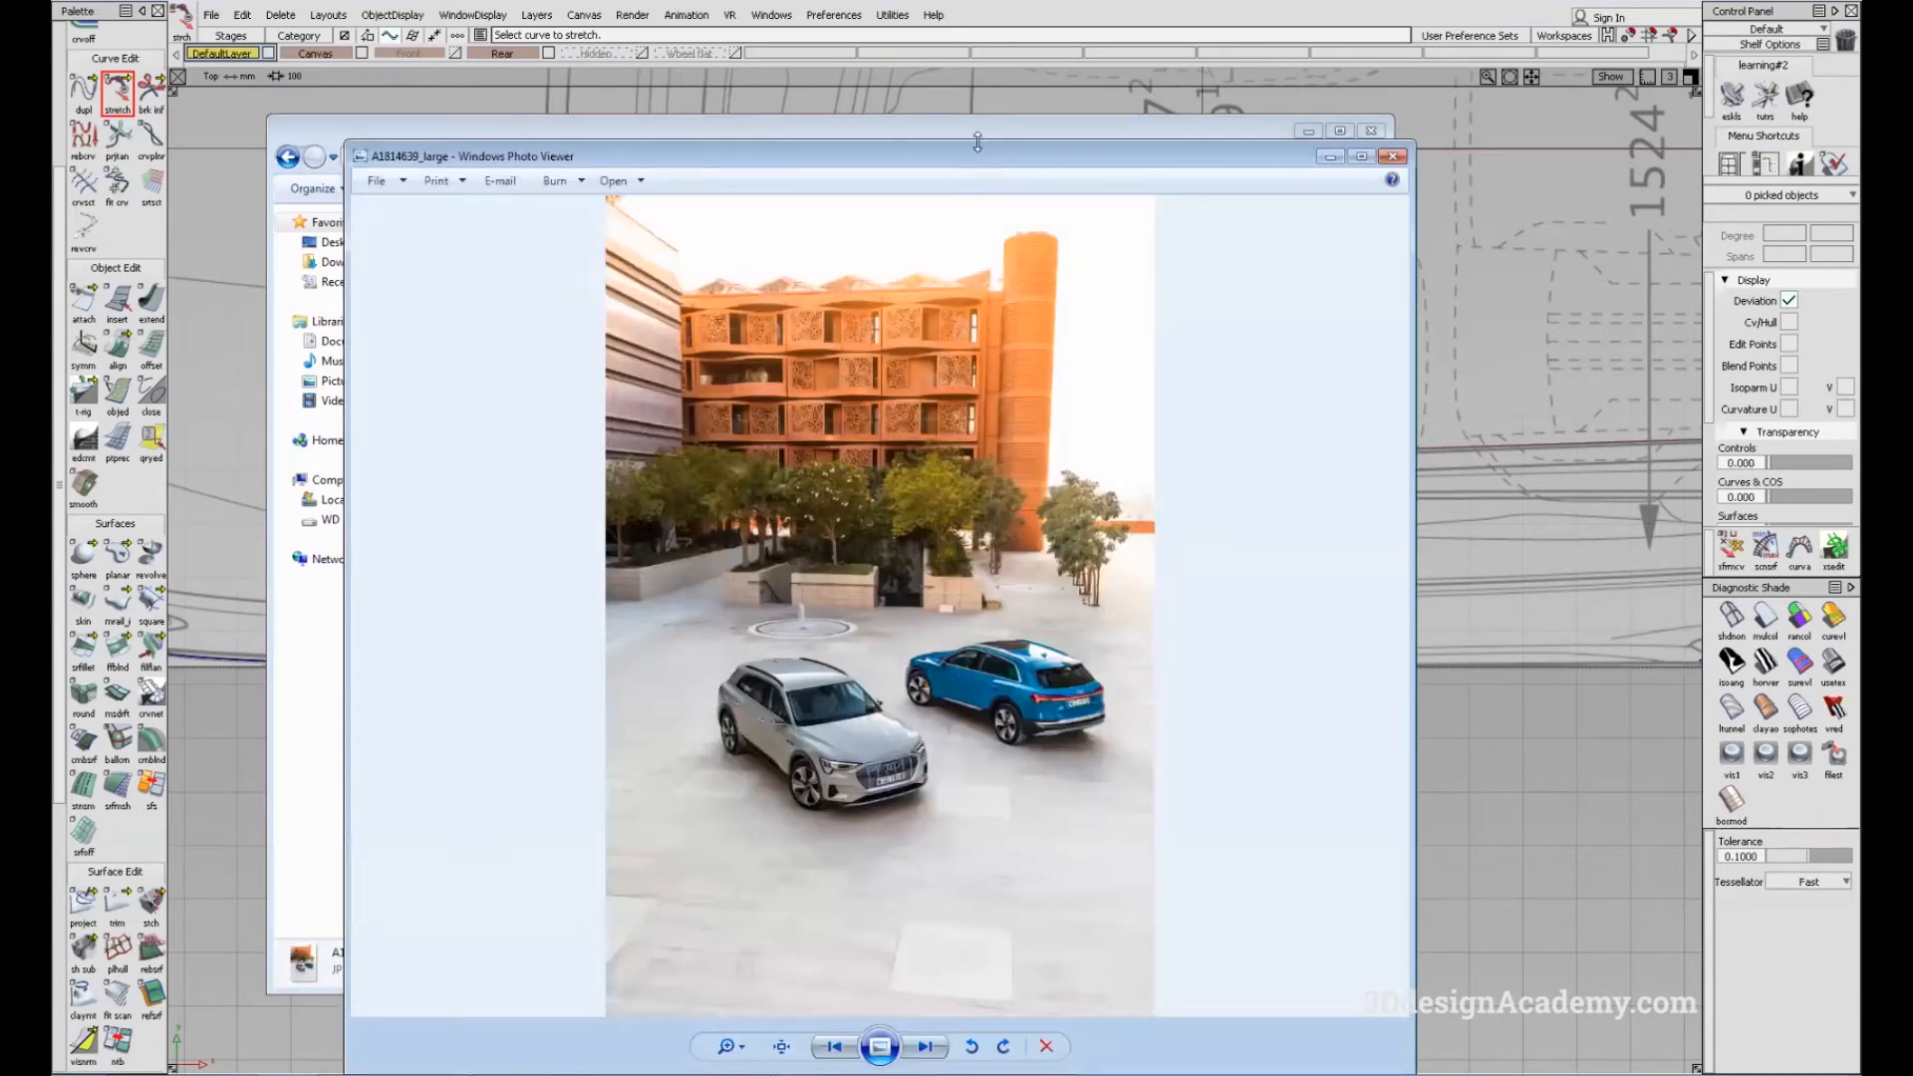
pyautogui.click(978, 136)
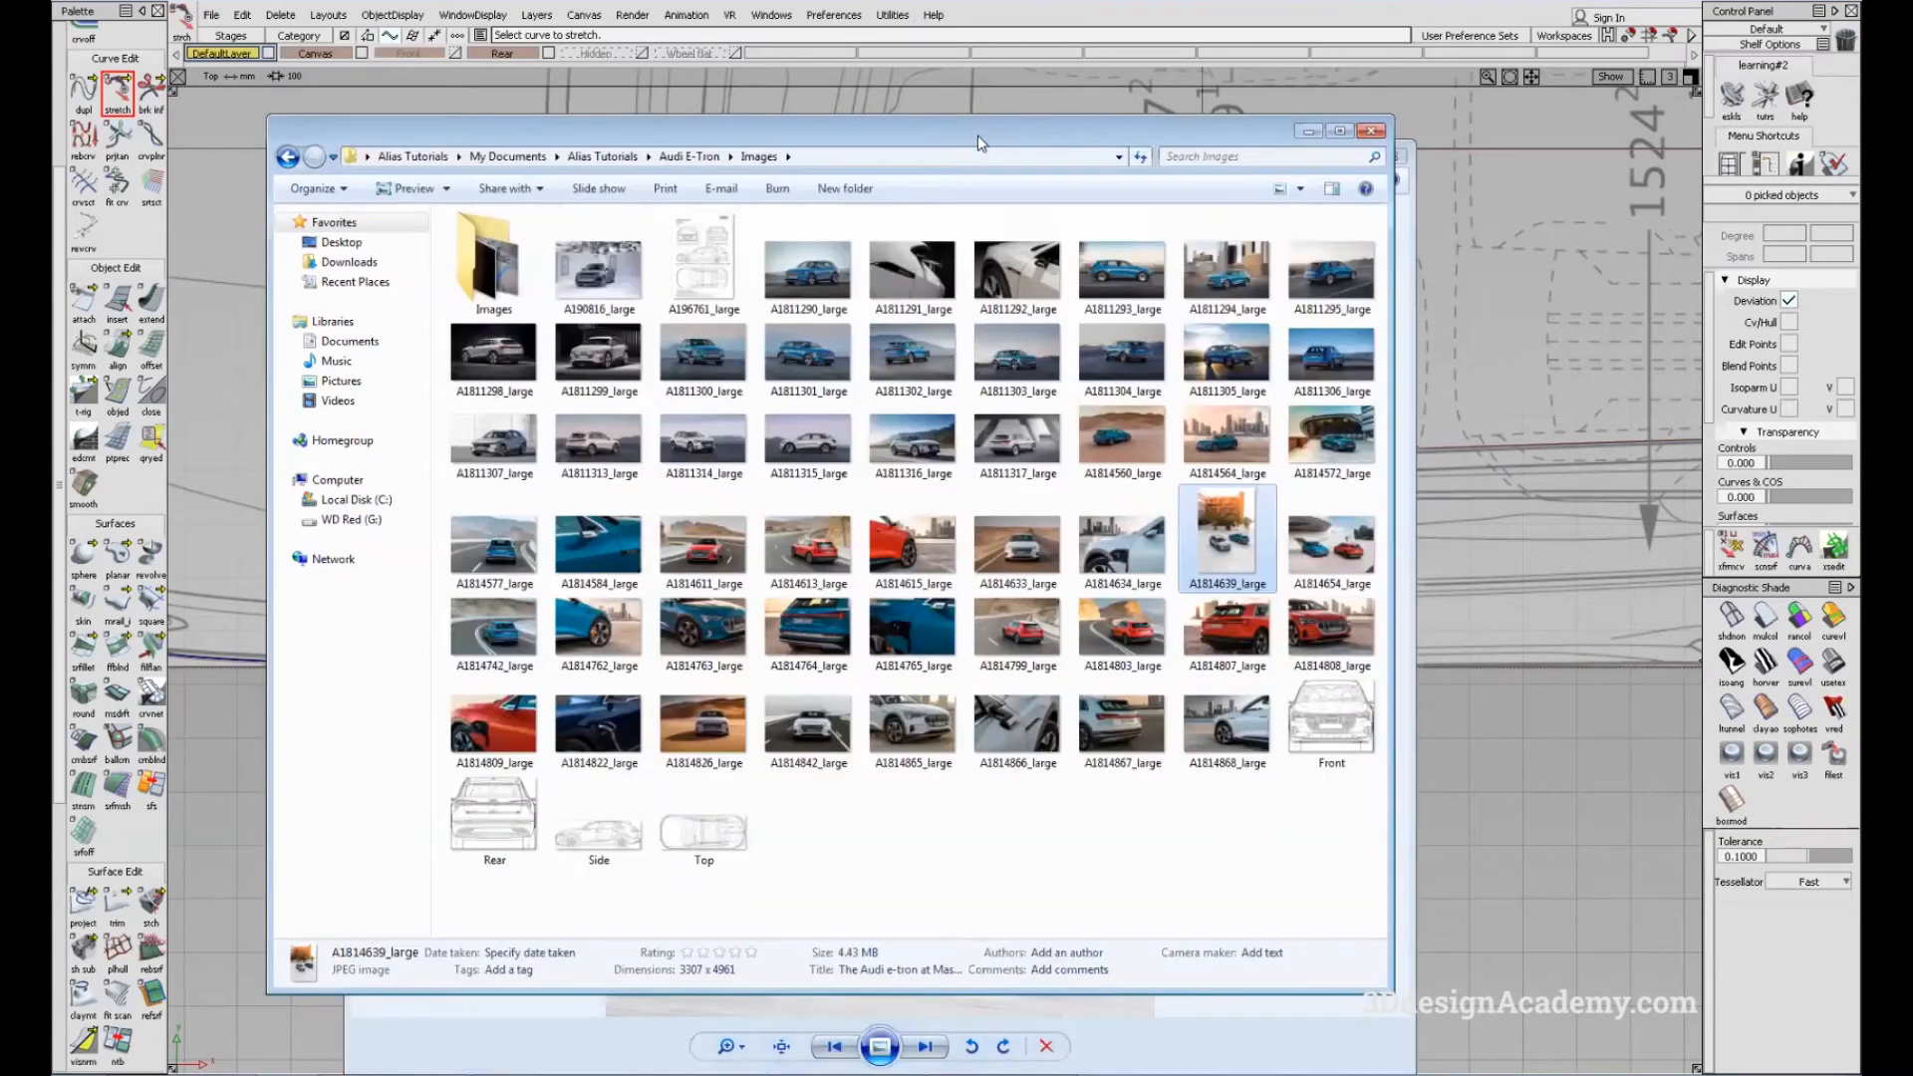
pyautogui.hotkey('alt', 'Tab')
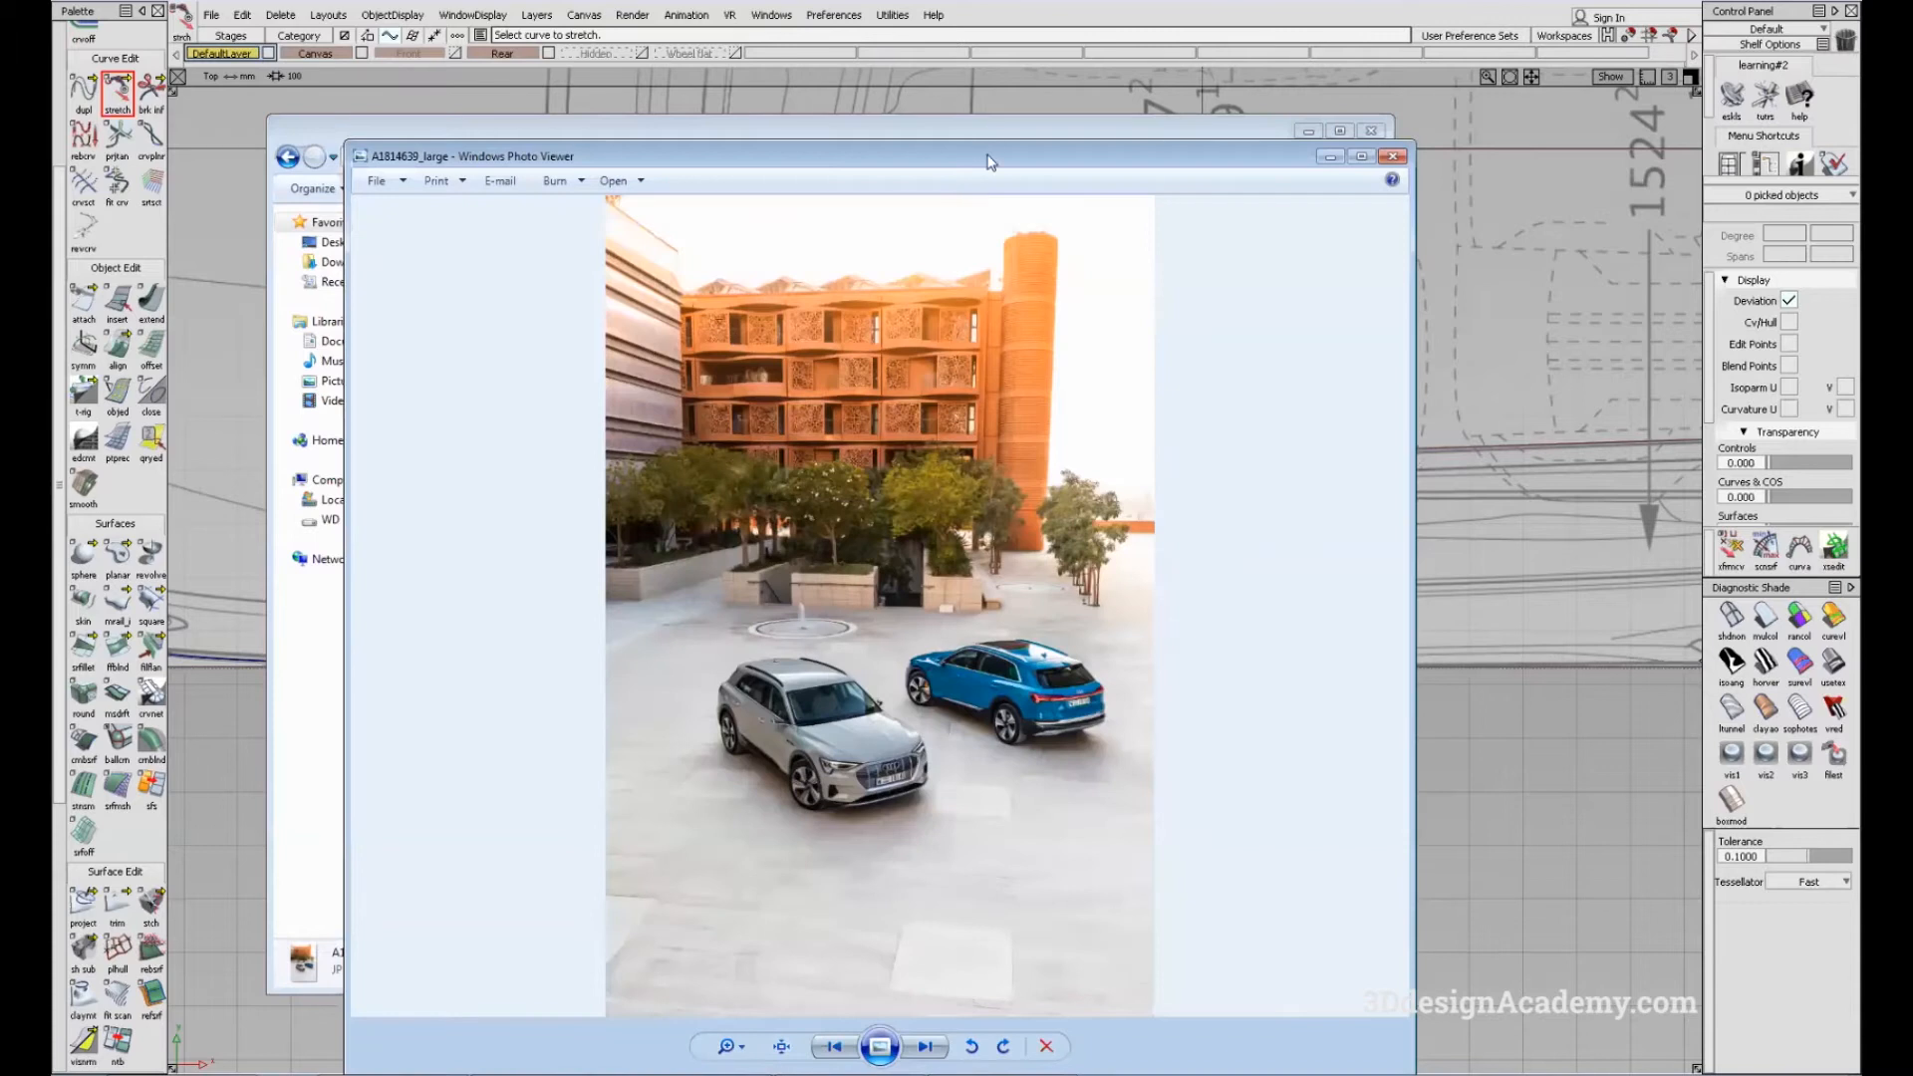
pyautogui.doubleClick(990, 162)
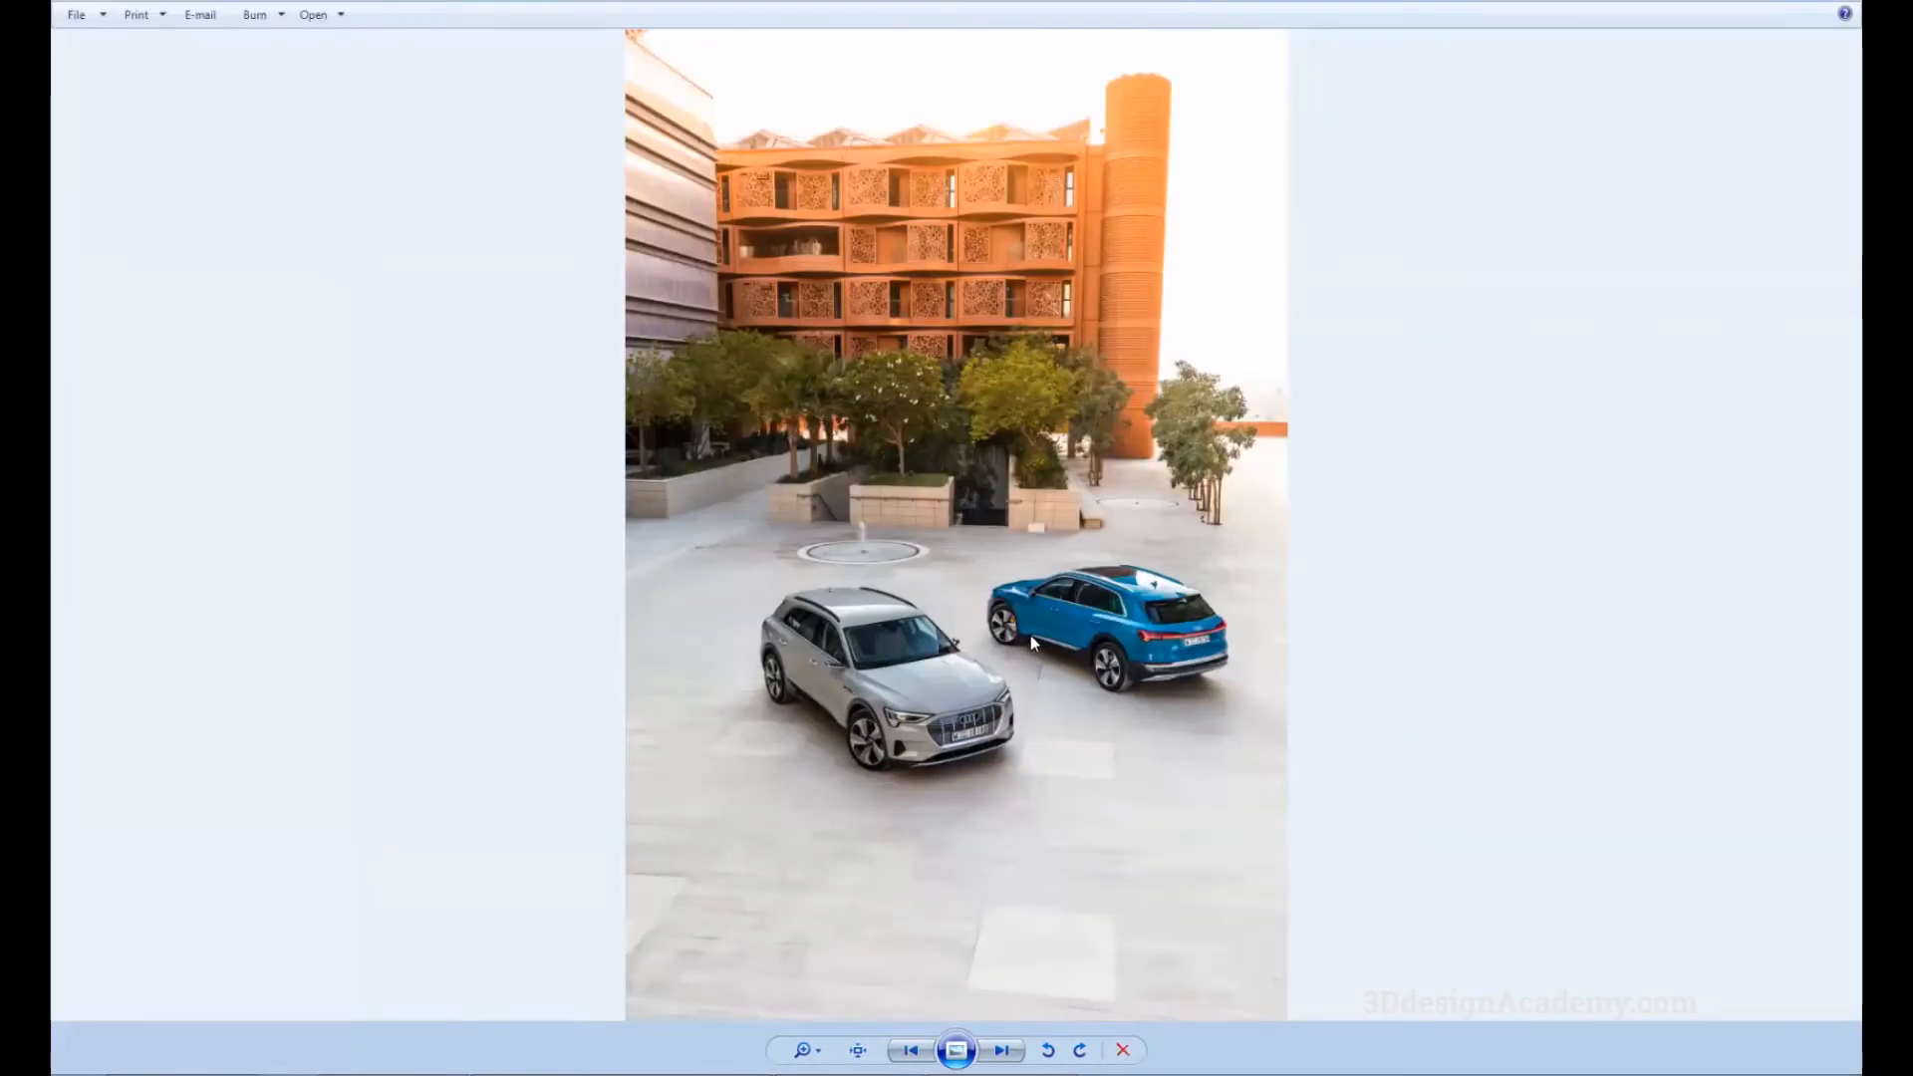
pyautogui.scroll(10, 1192, 82)
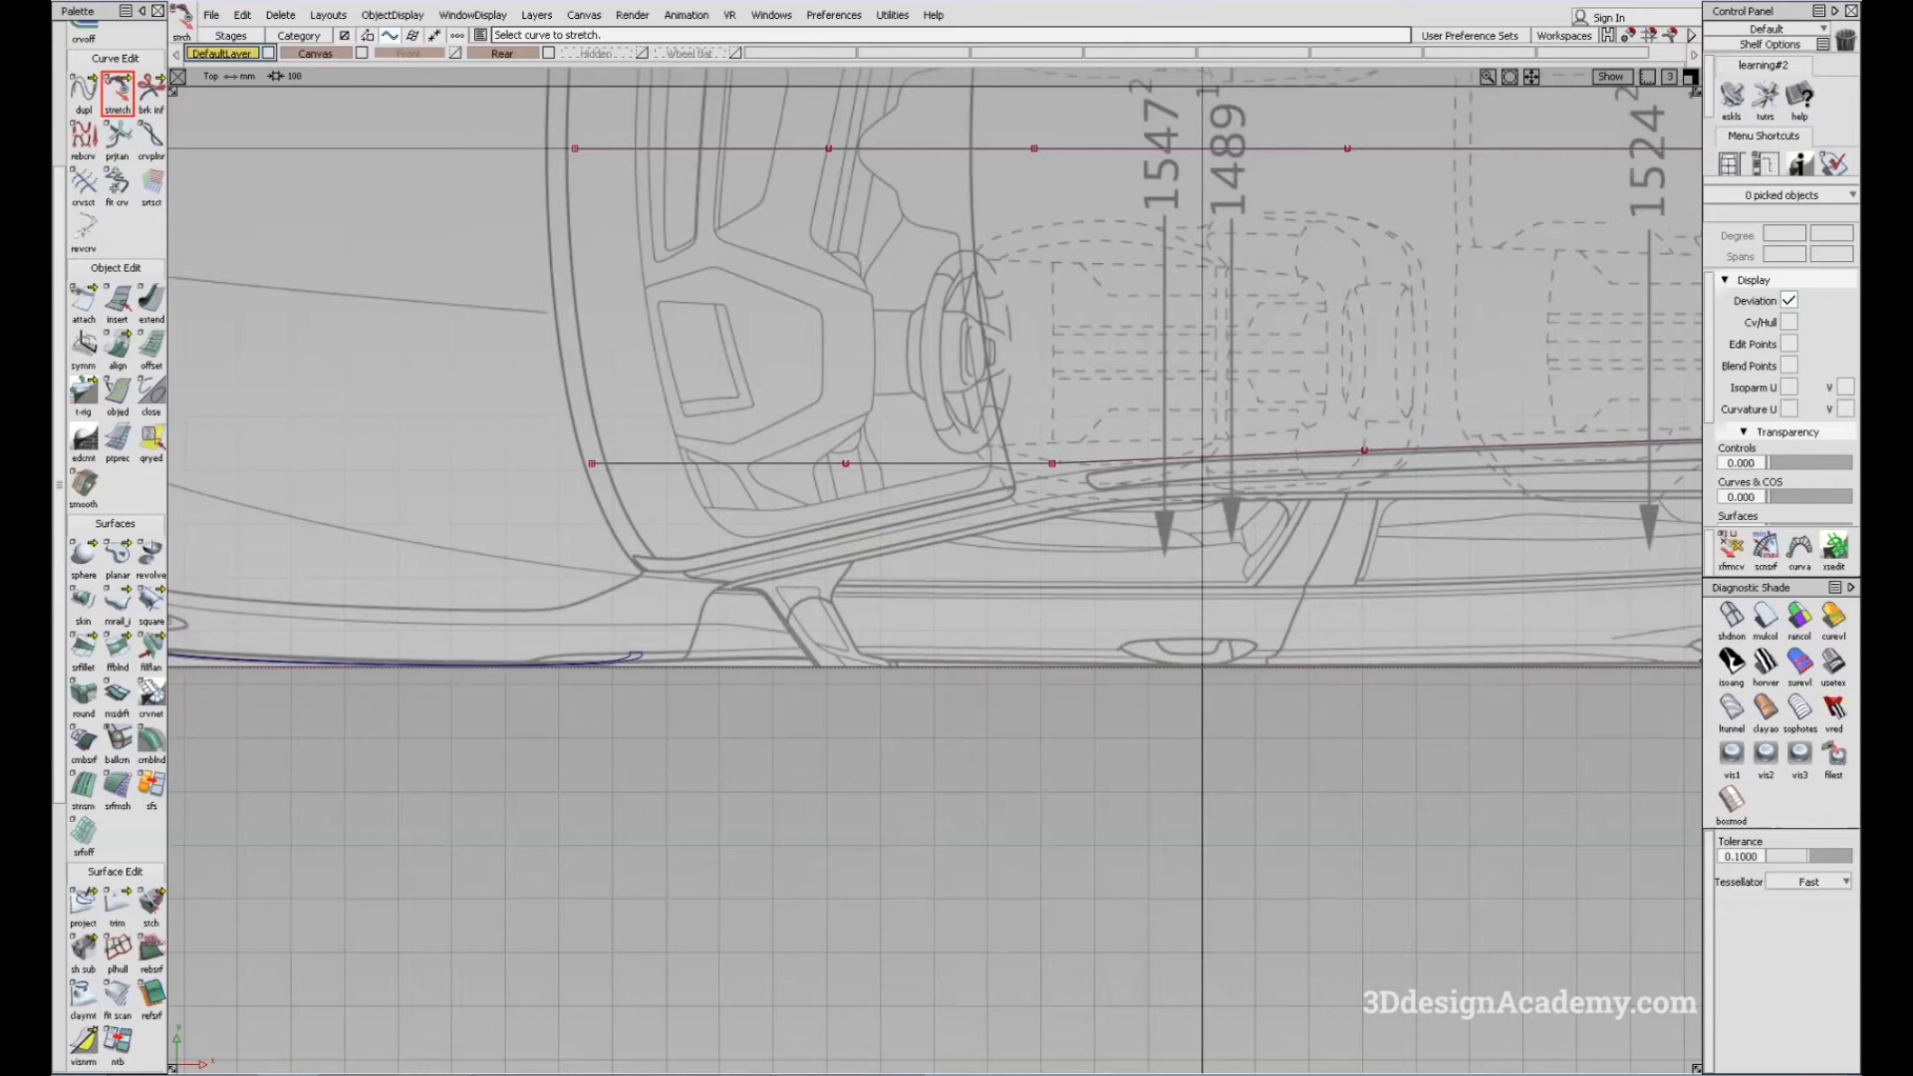
# Step: Return to the Alias model and stretch the front part of the roof copy slightly outward in the top view
pyautogui.moveTo(994, 481)
pyautogui.keyDown('alt'); pyautogui.keyDown('shift'); pyautogui.mouseDown(button='middle')
pyautogui.moveTo(743, 500)
pyautogui.moveTo(676, 525)
pyautogui.mouseUp(button='middle'); pyautogui.keyUp('shift'); pyautogui.keyUp('alt')
pyautogui.keyDown('alt'); pyautogui.keyDown('shift'); pyautogui.moveTo(648, 515); pyautogui.dragTo(575, 777, button='right'); pyautogui.keyUp('shift'); pyautogui.keyUp('alt')
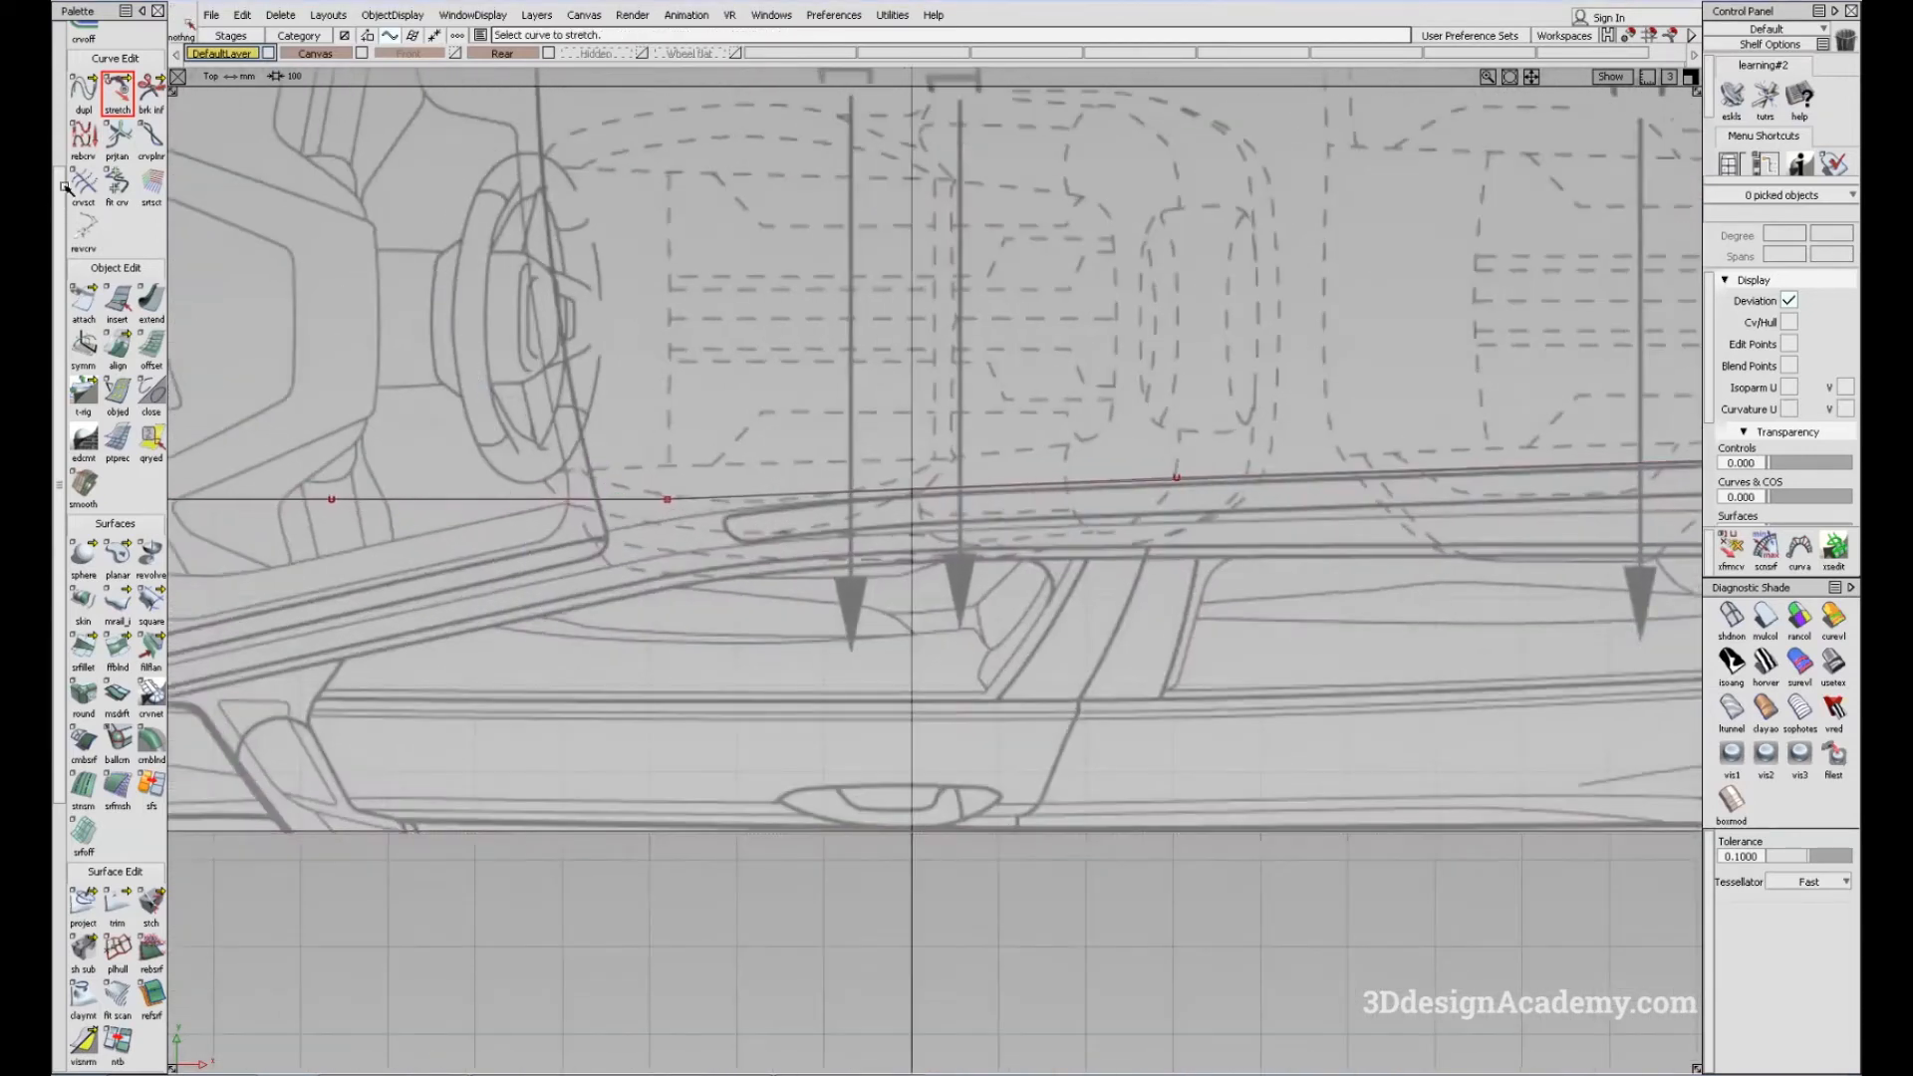
pyautogui.click(705, 498)
pyautogui.moveTo(735, 442); pyautogui.dragTo(736, 451)
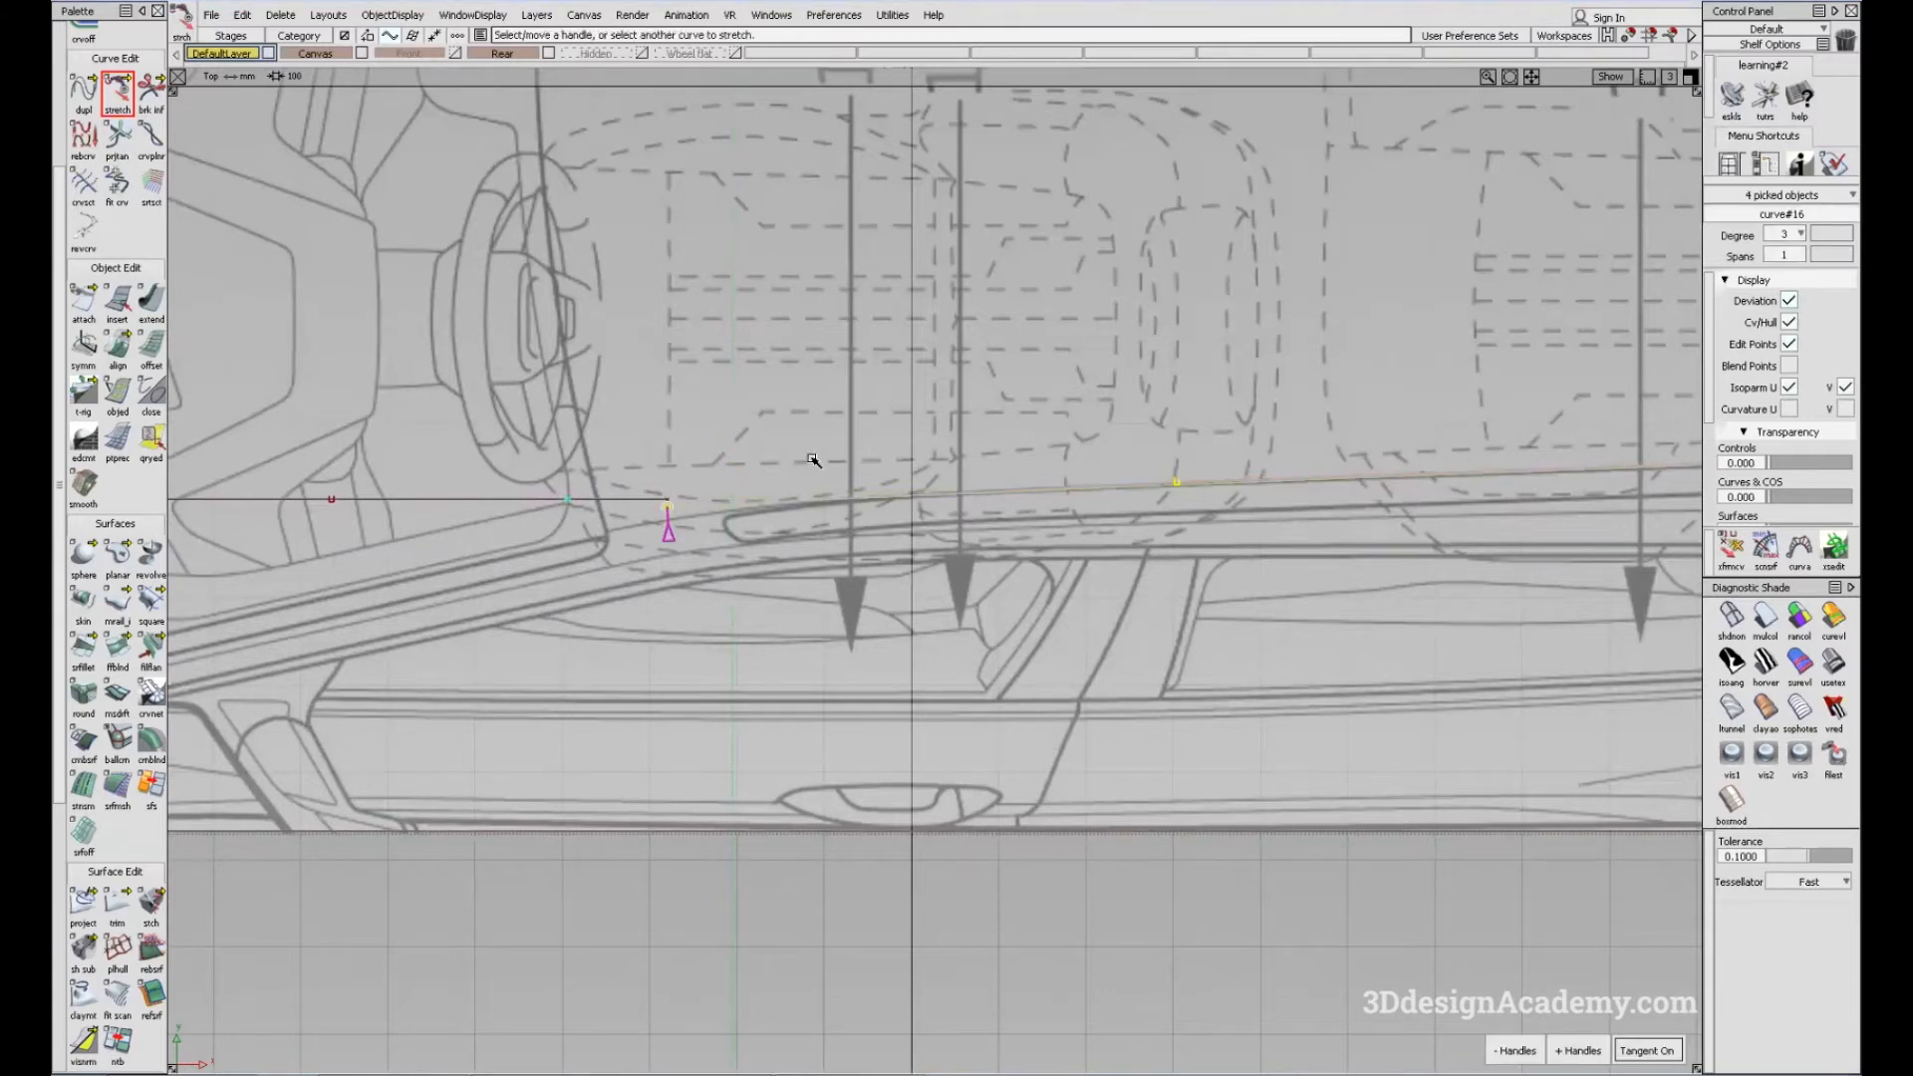
pyautogui.keyDown('alt'); pyautogui.keyDown('shift'); pyautogui.moveTo(1307, 475); pyautogui.dragTo(1024, 496, button='middle'); pyautogui.keyUp('shift'); pyautogui.keyUp('alt')
pyautogui.keyDown('alt'); pyautogui.keyDown('shift'); pyautogui.moveTo(1024, 497); pyautogui.dragTo(1008, 517, button='right'); pyautogui.keyUp('shift'); pyautogui.keyUp('alt')
pyautogui.keyDown('alt'); pyautogui.keyDown('shift'); pyautogui.moveTo(357, 600); pyautogui.dragTo(696, 536, button='middle'); pyautogui.keyUp('shift'); pyautogui.keyUp('alt')
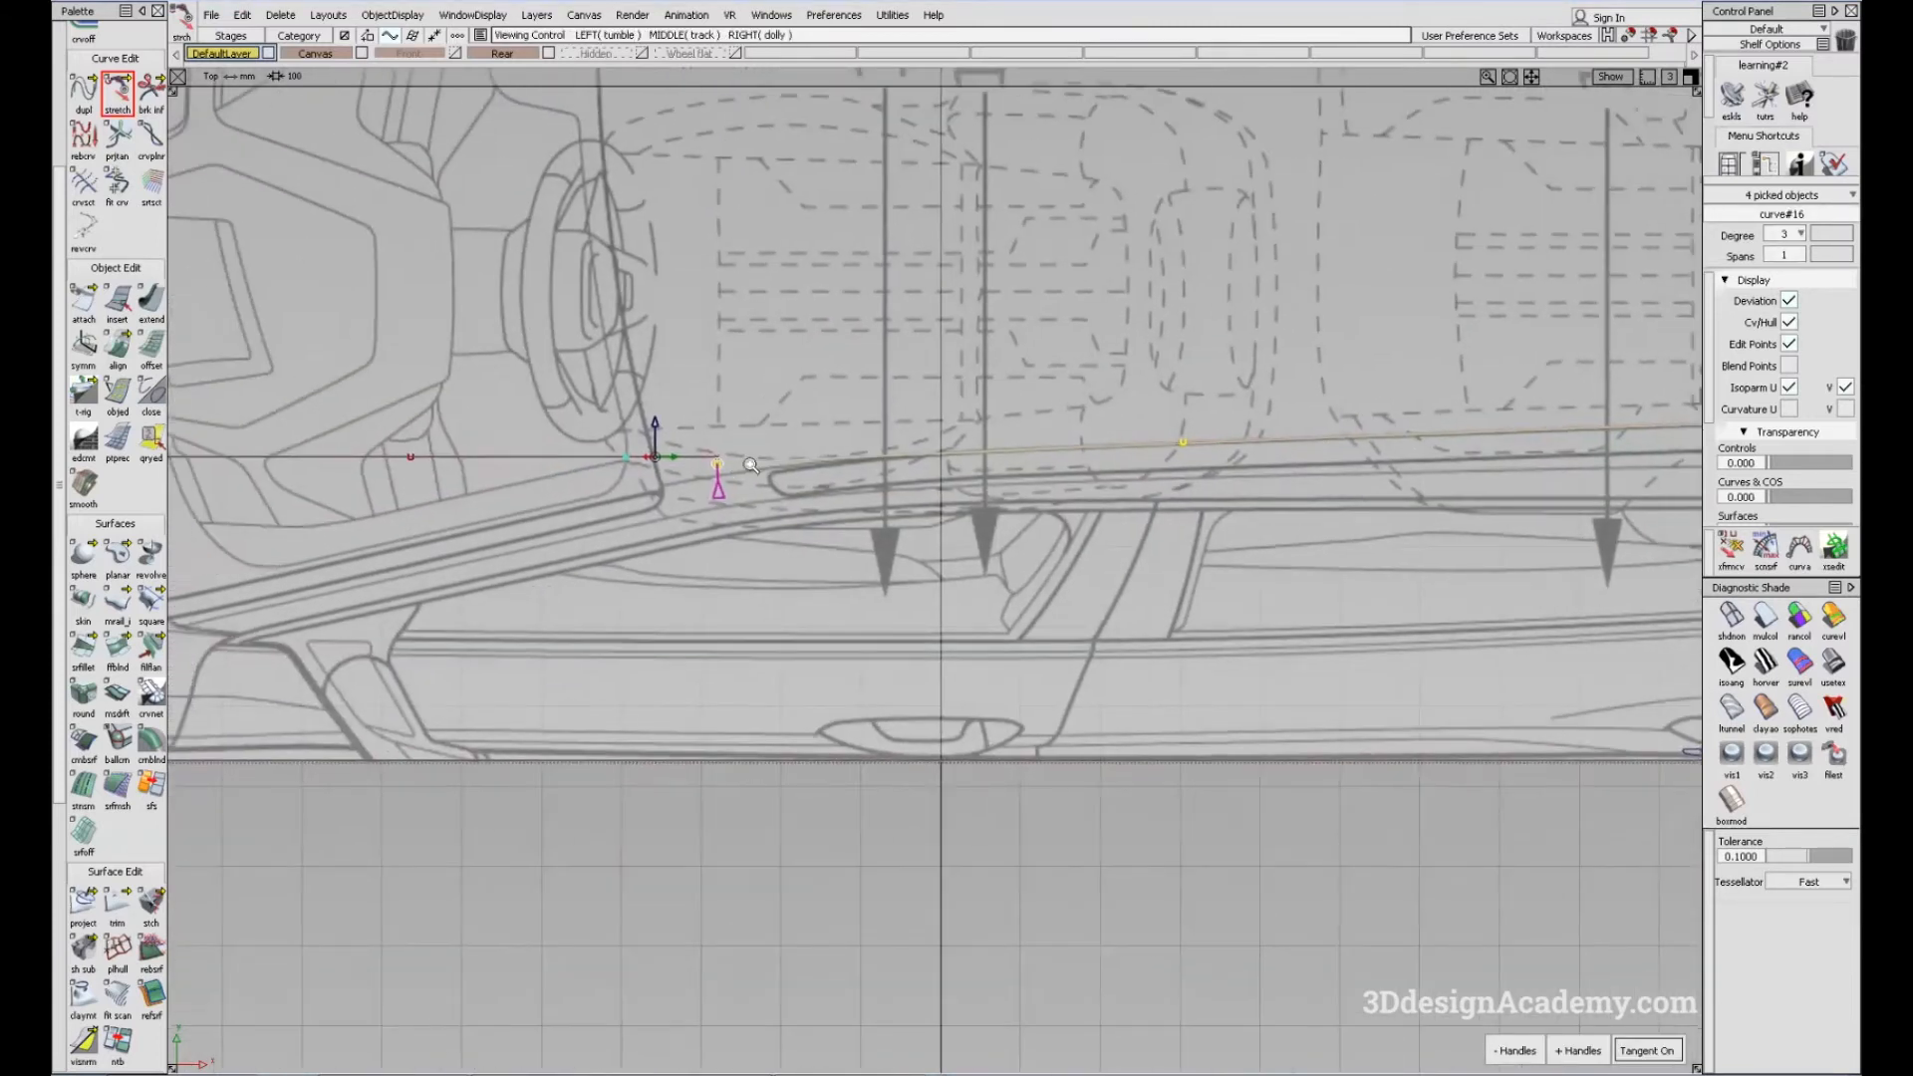
# Step: Stretch the upper end of the windshield copy slightly outward in the top view to meet the roof copy's front end
pyautogui.keyDown('alt'); pyautogui.keyDown('shift'); pyautogui.moveTo(751, 465); pyautogui.dragTo(794, 486, button='right'); pyautogui.keyUp('shift'); pyautogui.keyUp('alt')
pyautogui.keyDown('alt'); pyautogui.keyDown('shift'); pyautogui.moveTo(795, 486); pyautogui.dragTo(921, 465, button='middle'); pyautogui.keyUp('shift'); pyautogui.keyUp('alt')
pyautogui.click(882, 442)
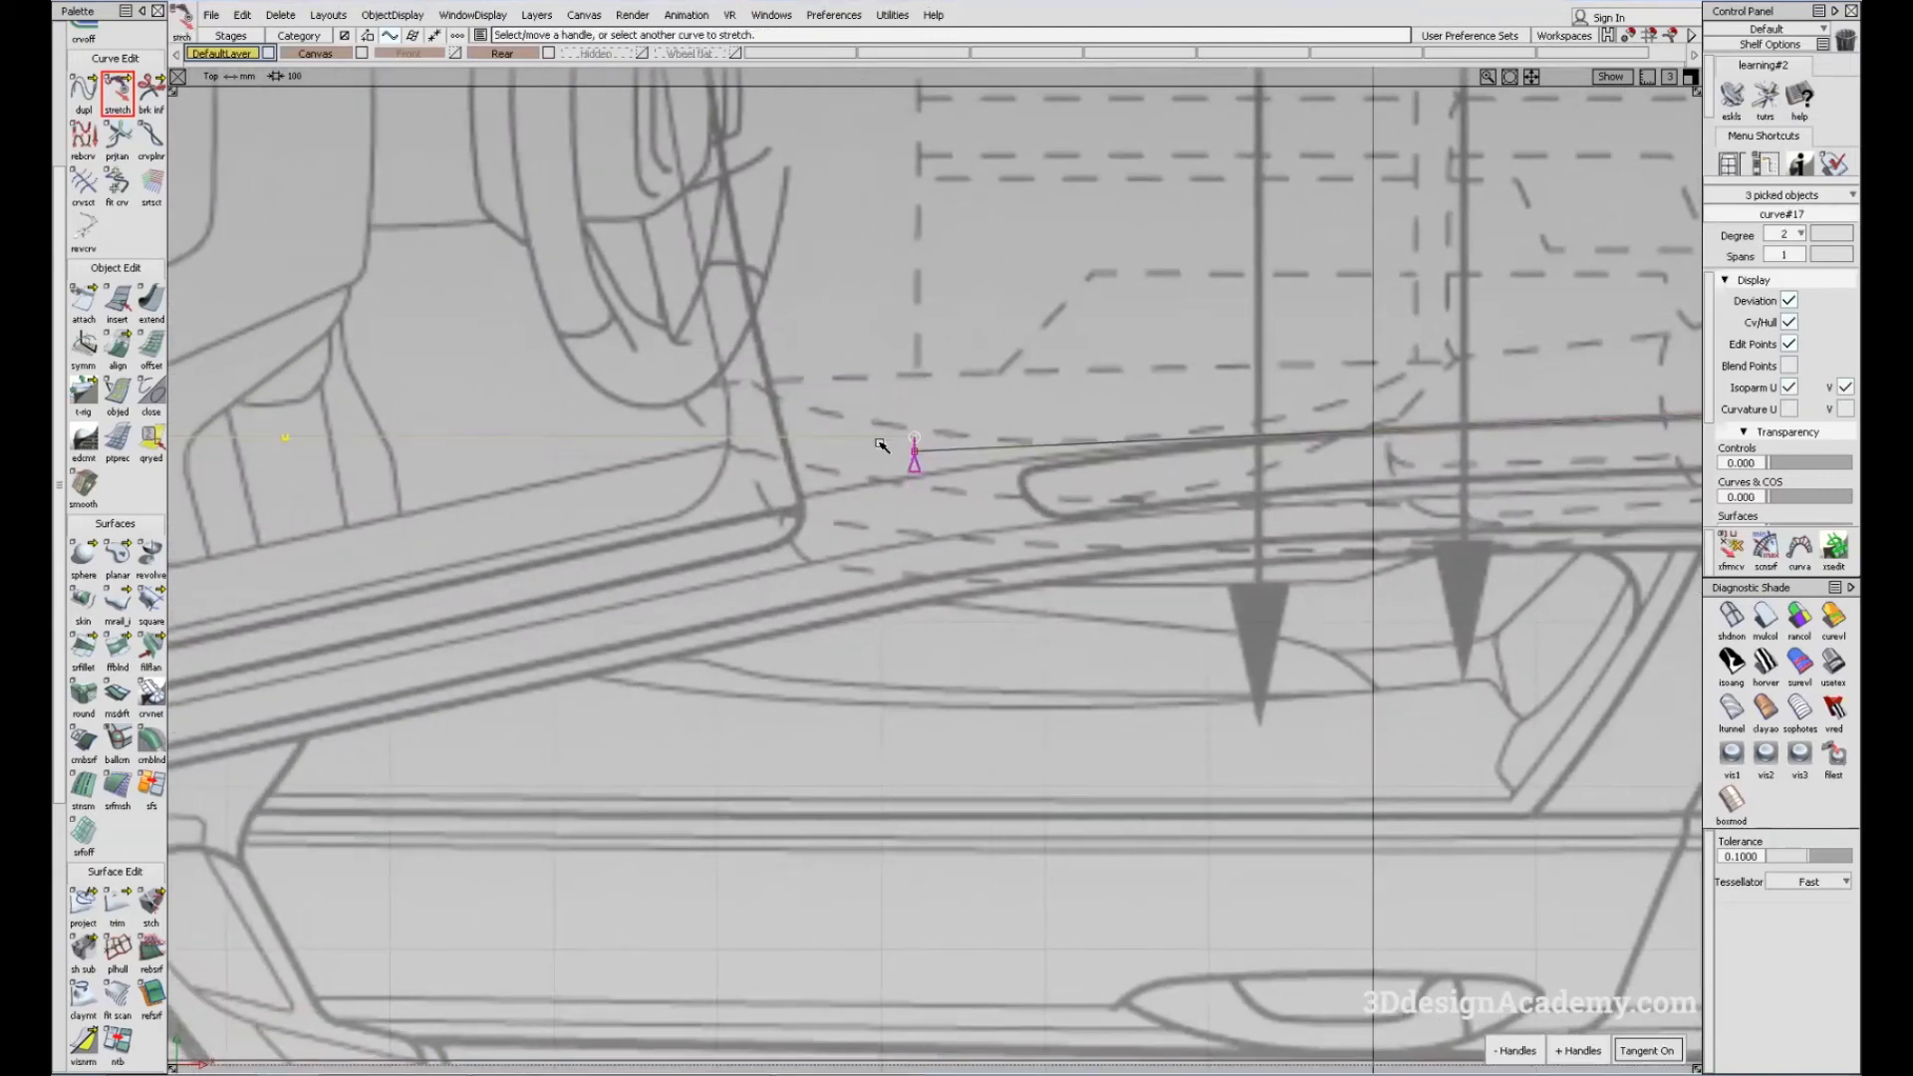
pyautogui.keyDown('alt'); pyautogui.keyDown('shift'); pyautogui.moveTo(794, 422); pyautogui.dragTo(1019, 410, button='middle'); pyautogui.keyUp('shift'); pyautogui.keyUp('alt')
pyautogui.moveTo(1097, 537); pyautogui.dragTo(859, 501, button='right')
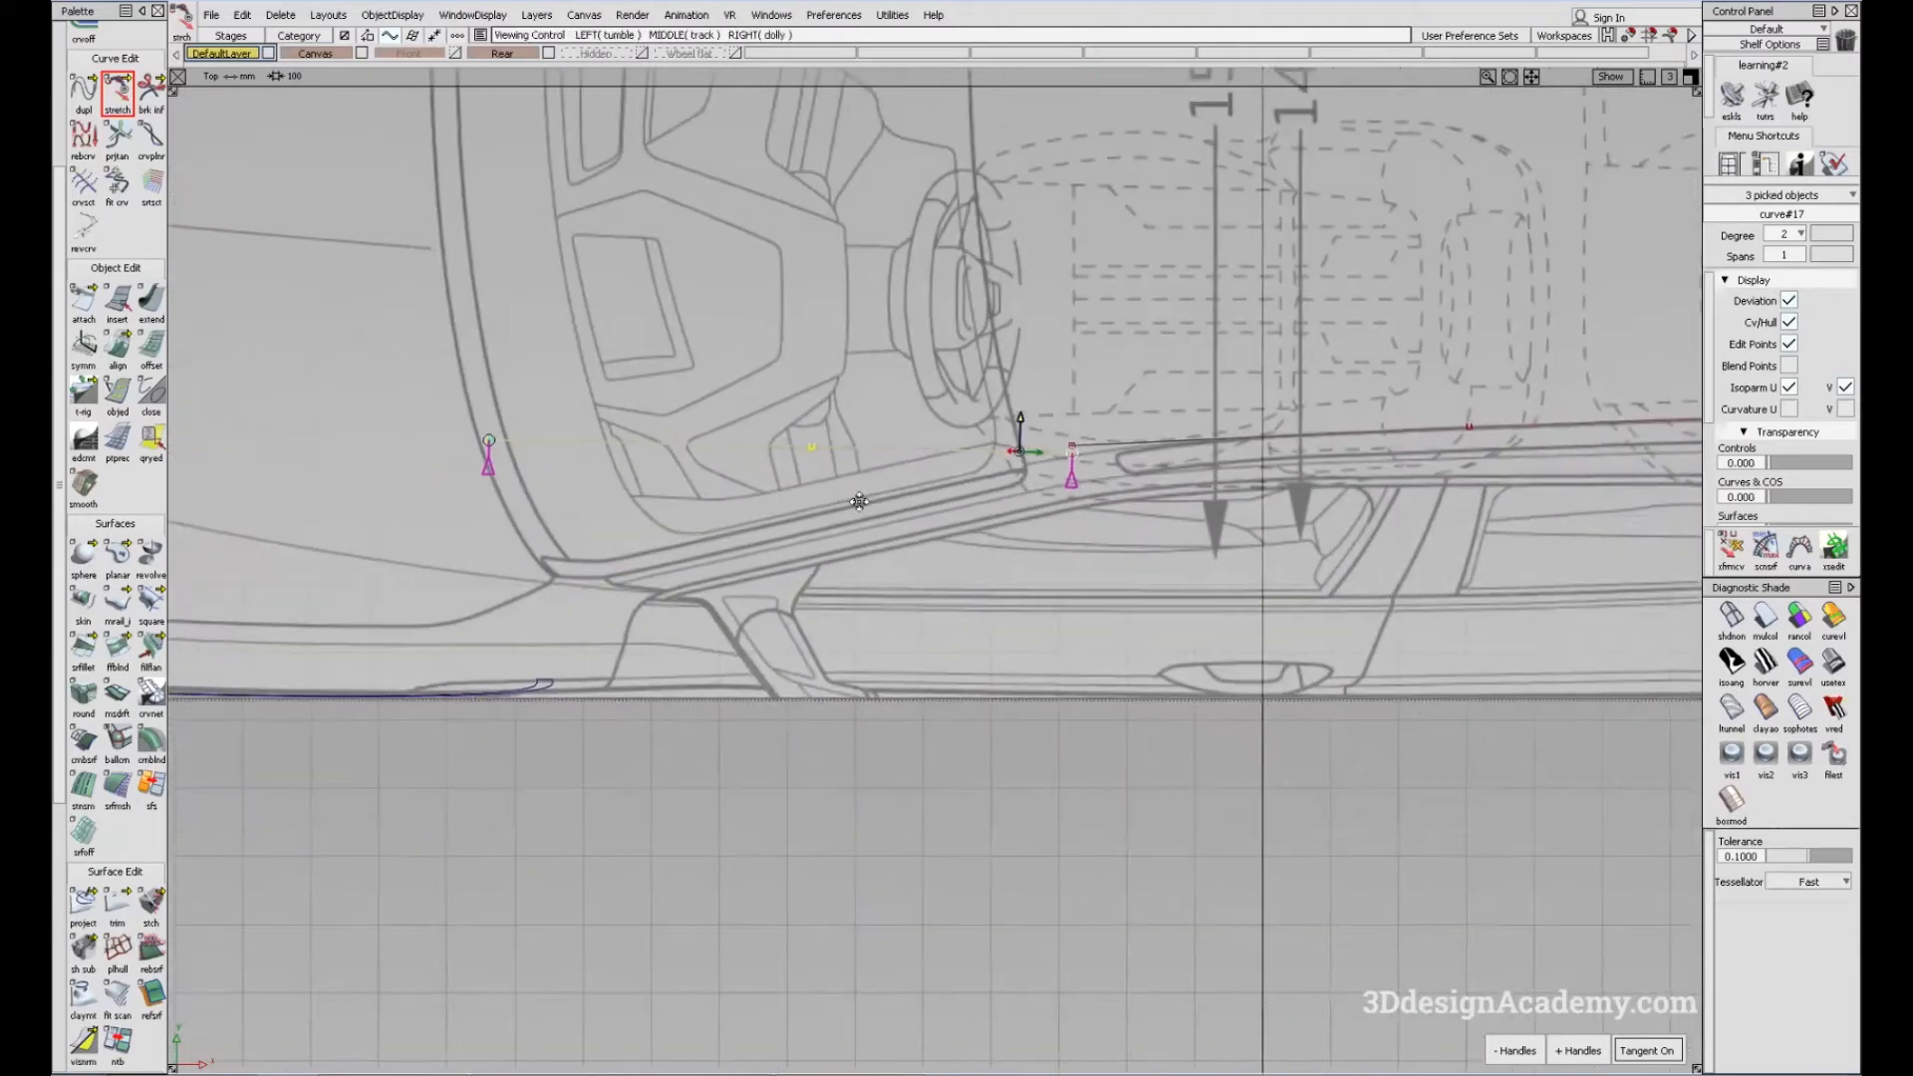
# Step: Swing the lower end of the windshield copy outward in the top view to follow the blueprint's windshield side edge
pyautogui.keyDown('alt'); pyautogui.keyDown('shift'); pyautogui.moveTo(860, 502); pyautogui.dragTo(996, 476, button='middle'); pyautogui.keyUp('shift'); pyautogui.keyUp('alt')
pyautogui.click(645, 398)
pyautogui.click(662, 418)
pyautogui.moveTo(768, 331); pyautogui.dragTo(802, 449, button='right')
pyautogui.keyDown('alt'); pyautogui.keyDown('shift'); pyautogui.moveTo(1151, 420); pyautogui.dragTo(1031, 437, button='middle'); pyautogui.keyUp('shift'); pyautogui.keyUp('alt')
# Step: Stretch the lower end of the windshield copy a little further outward to refine its slope along the windshield side edge
pyautogui.click(842, 436)
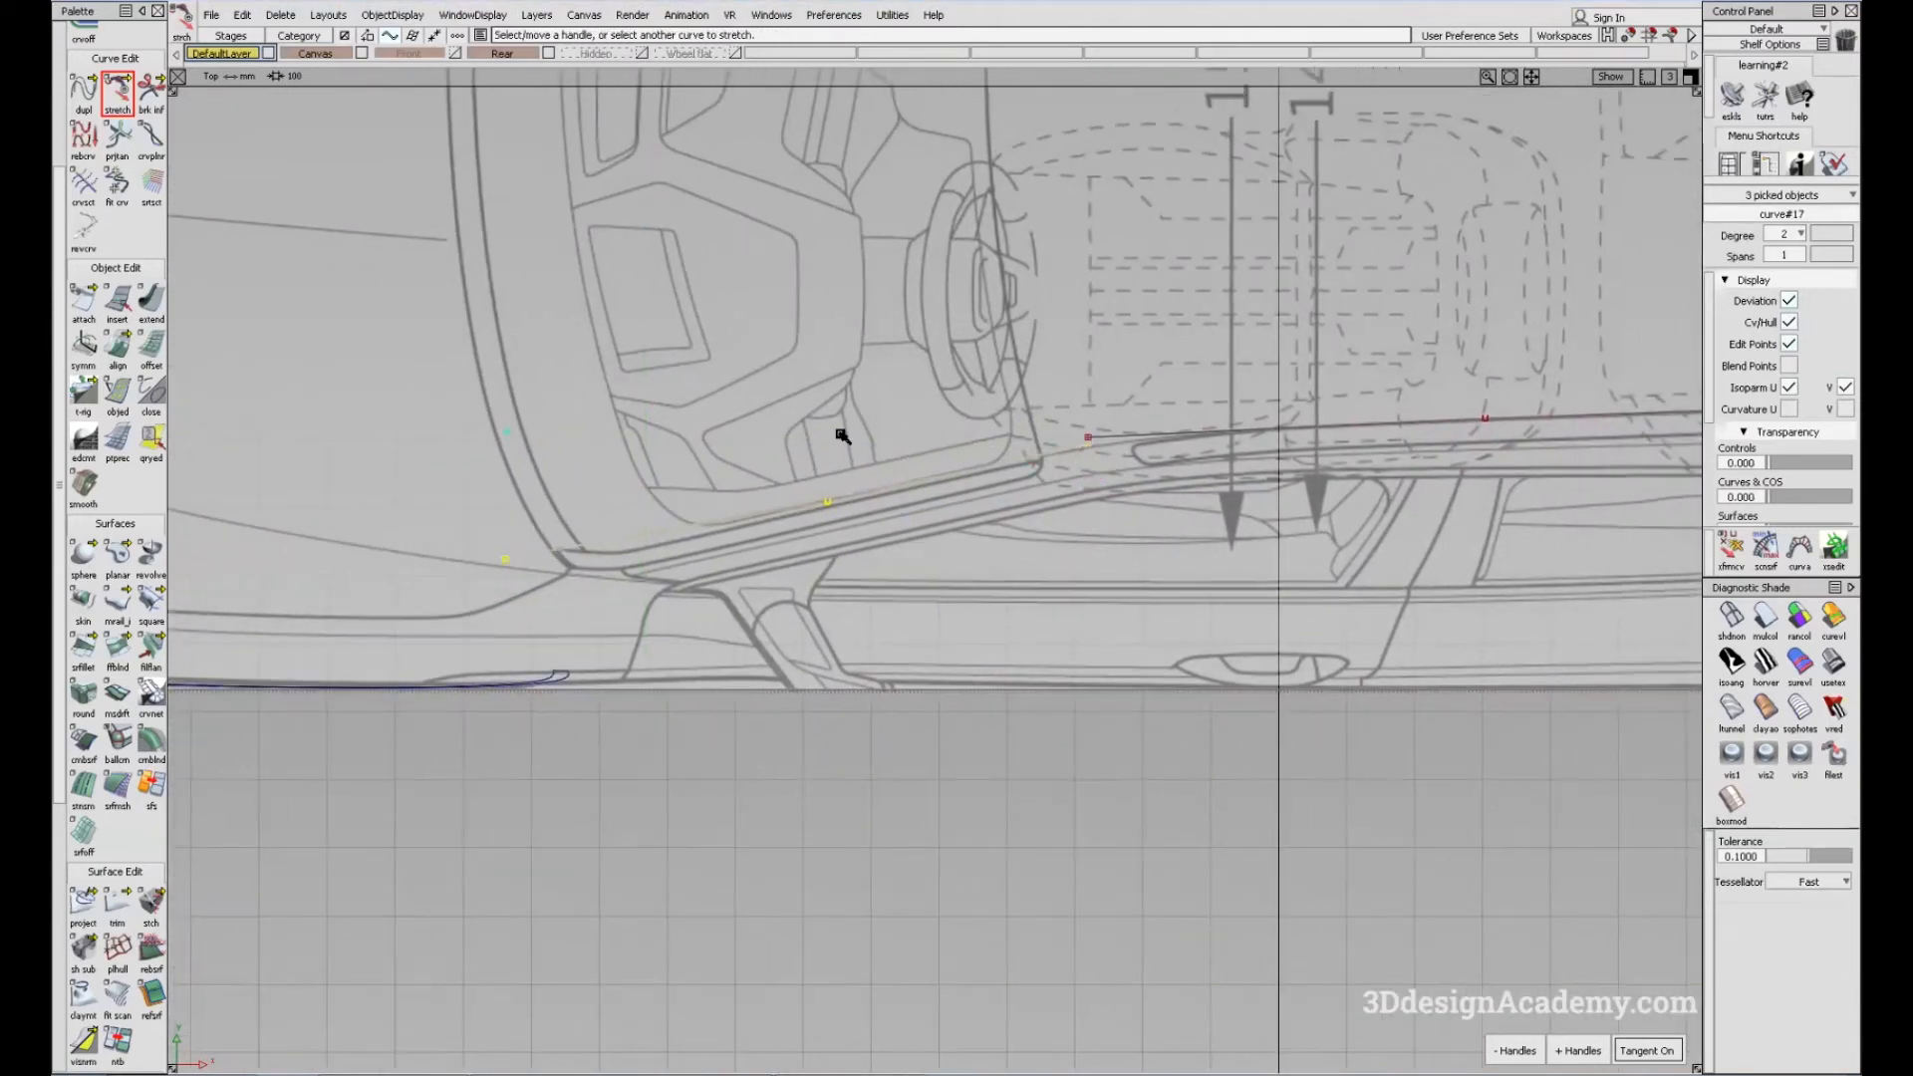
pyautogui.press('m')
pyautogui.moveTo(1067, 550); pyautogui.dragTo(1067, 558, button='right')
pyautogui.scroll(3, 1044, 466)
pyautogui.click(117, 90)
pyautogui.click(347, 598)
pyautogui.moveTo(503, 463); pyautogui.dragTo(517, 482, button='right')
# Step: Move the middle control point of the windshield copy slightly inward in the top view and clear the selection
pyautogui.keyDown('ctrl'); pyautogui.keyDown('shift'); pyautogui.moveTo(795, 696); pyautogui.dragTo(943, 615); pyautogui.keyUp('shift'); pyautogui.keyUp('ctrl')
pyautogui.press('w')
pyautogui.moveTo(945, 620); pyautogui.dragTo(945, 611, button='right')
pyautogui.keyDown('alt'); pyautogui.keyDown('shift'); pyautogui.moveTo(1027, 561); pyautogui.dragTo(924, 614, button='middle'); pyautogui.keyUp('shift'); pyautogui.keyUp('alt')
pyautogui.keyDown('ctrl'); pyautogui.keyDown('shift'); pyautogui.moveTo(937, 720); pyautogui.dragTo(967, 566); pyautogui.keyUp('shift'); pyautogui.keyUp('ctrl')
pyautogui.keyDown('alt'); pyautogui.keyDown('shift'); pyautogui.moveTo(975, 565); pyautogui.dragTo(928, 580, button='middle'); pyautogui.keyUp('shift'); pyautogui.keyUp('alt')
pyautogui.keyDown('alt'); pyautogui.keyDown('shift'); pyautogui.moveTo(1127, 547); pyautogui.dragTo(1069, 541, button='right'); pyautogui.keyUp('shift'); pyautogui.keyUp('alt')
pyautogui.keyDown('alt'); pyautogui.keyDown('shift'); pyautogui.moveTo(527, 676); pyautogui.dragTo(554, 680, button='middle'); pyautogui.keyUp('shift'); pyautogui.keyUp('alt')
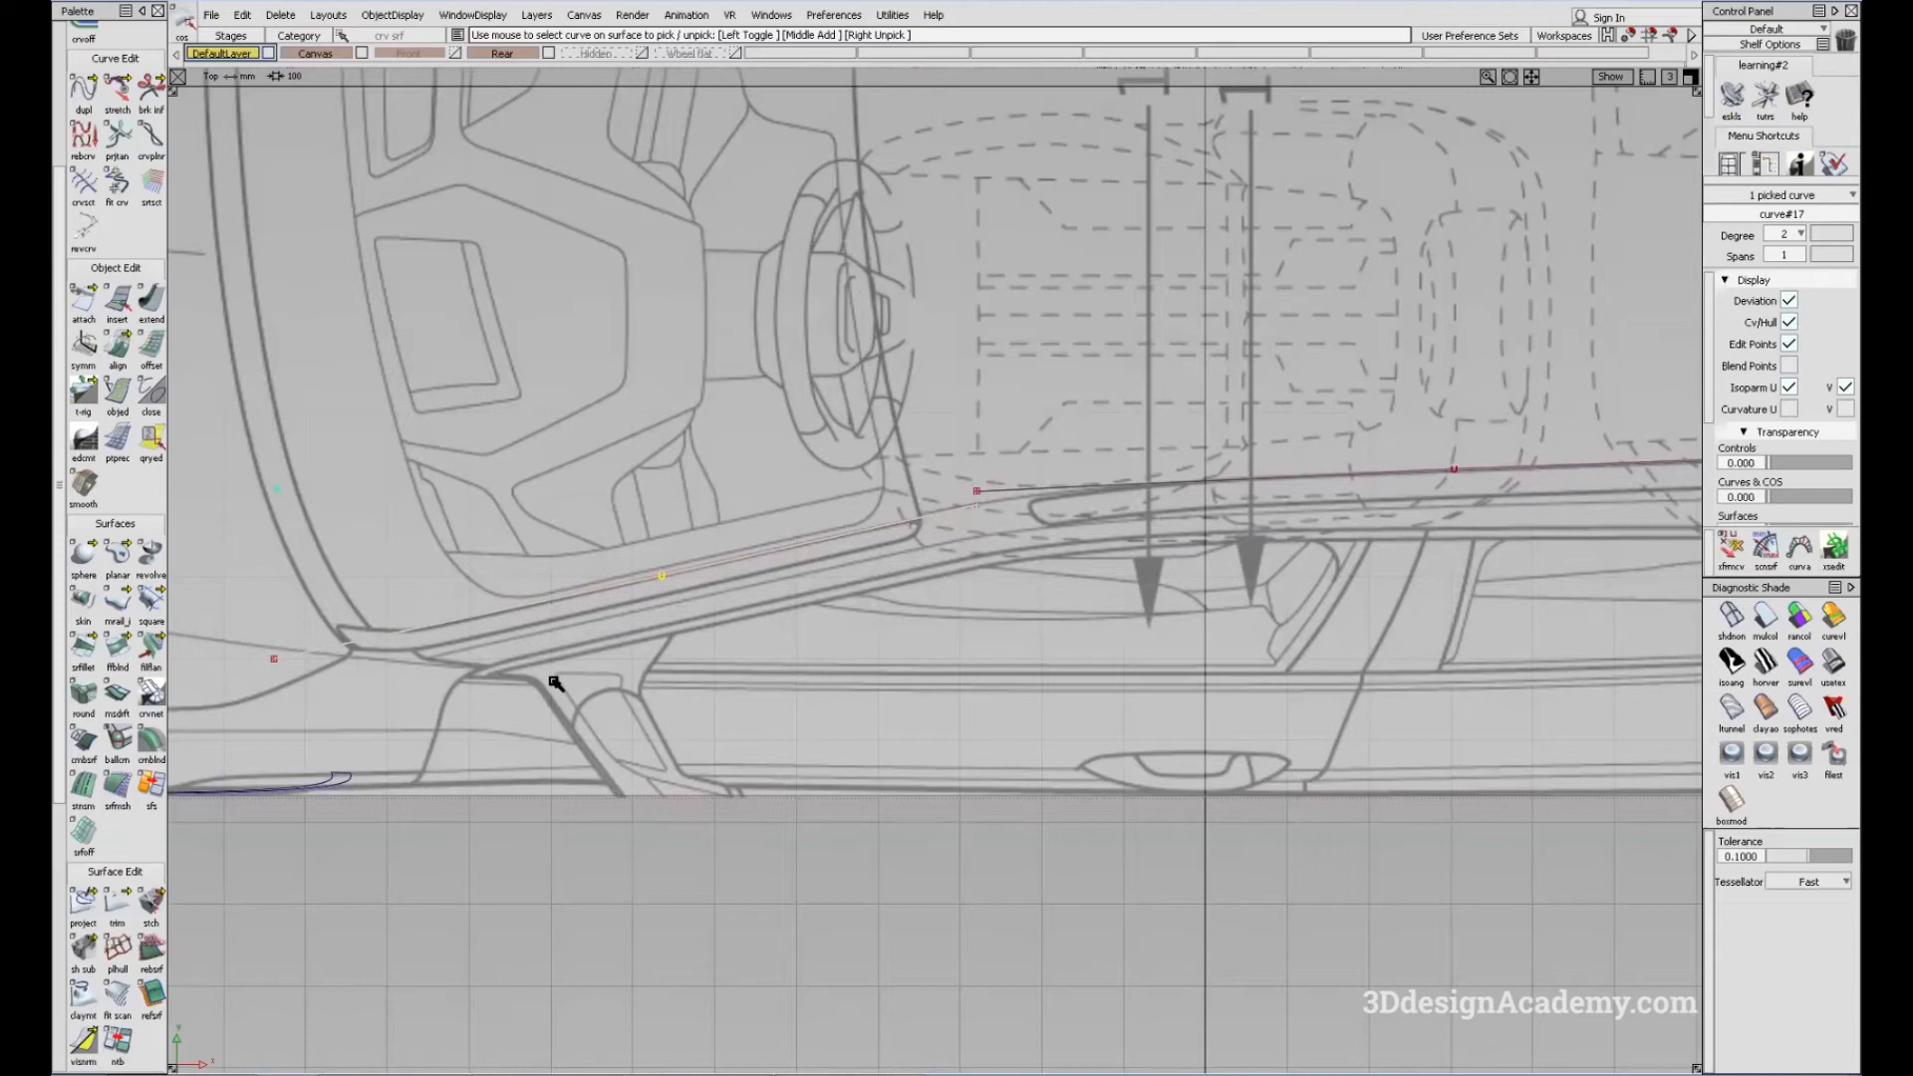
pyautogui.keyDown('alt'); pyautogui.keyDown('shift'); pyautogui.moveTo(621, 620); pyautogui.dragTo(732, 599, button='middle'); pyautogui.keyUp('shift'); pyautogui.keyUp('alt')
pyautogui.keyDown('ctrl'); pyautogui.keyDown('shift'); pyautogui.moveTo(743, 720); pyautogui.dragTo(682, 603); pyautogui.keyUp('shift'); pyautogui.keyUp('ctrl')
pyautogui.keyDown('ctrl'); pyautogui.keyDown('shift'); pyautogui.moveTo(453, 722); pyautogui.dragTo(404, 554); pyautogui.keyUp('shift'); pyautogui.keyUp('ctrl')
# Step: Stretch the upper end of the windshield copy outward in the top view so it runs along the upper windshield corner
pyautogui.click(125, 100)
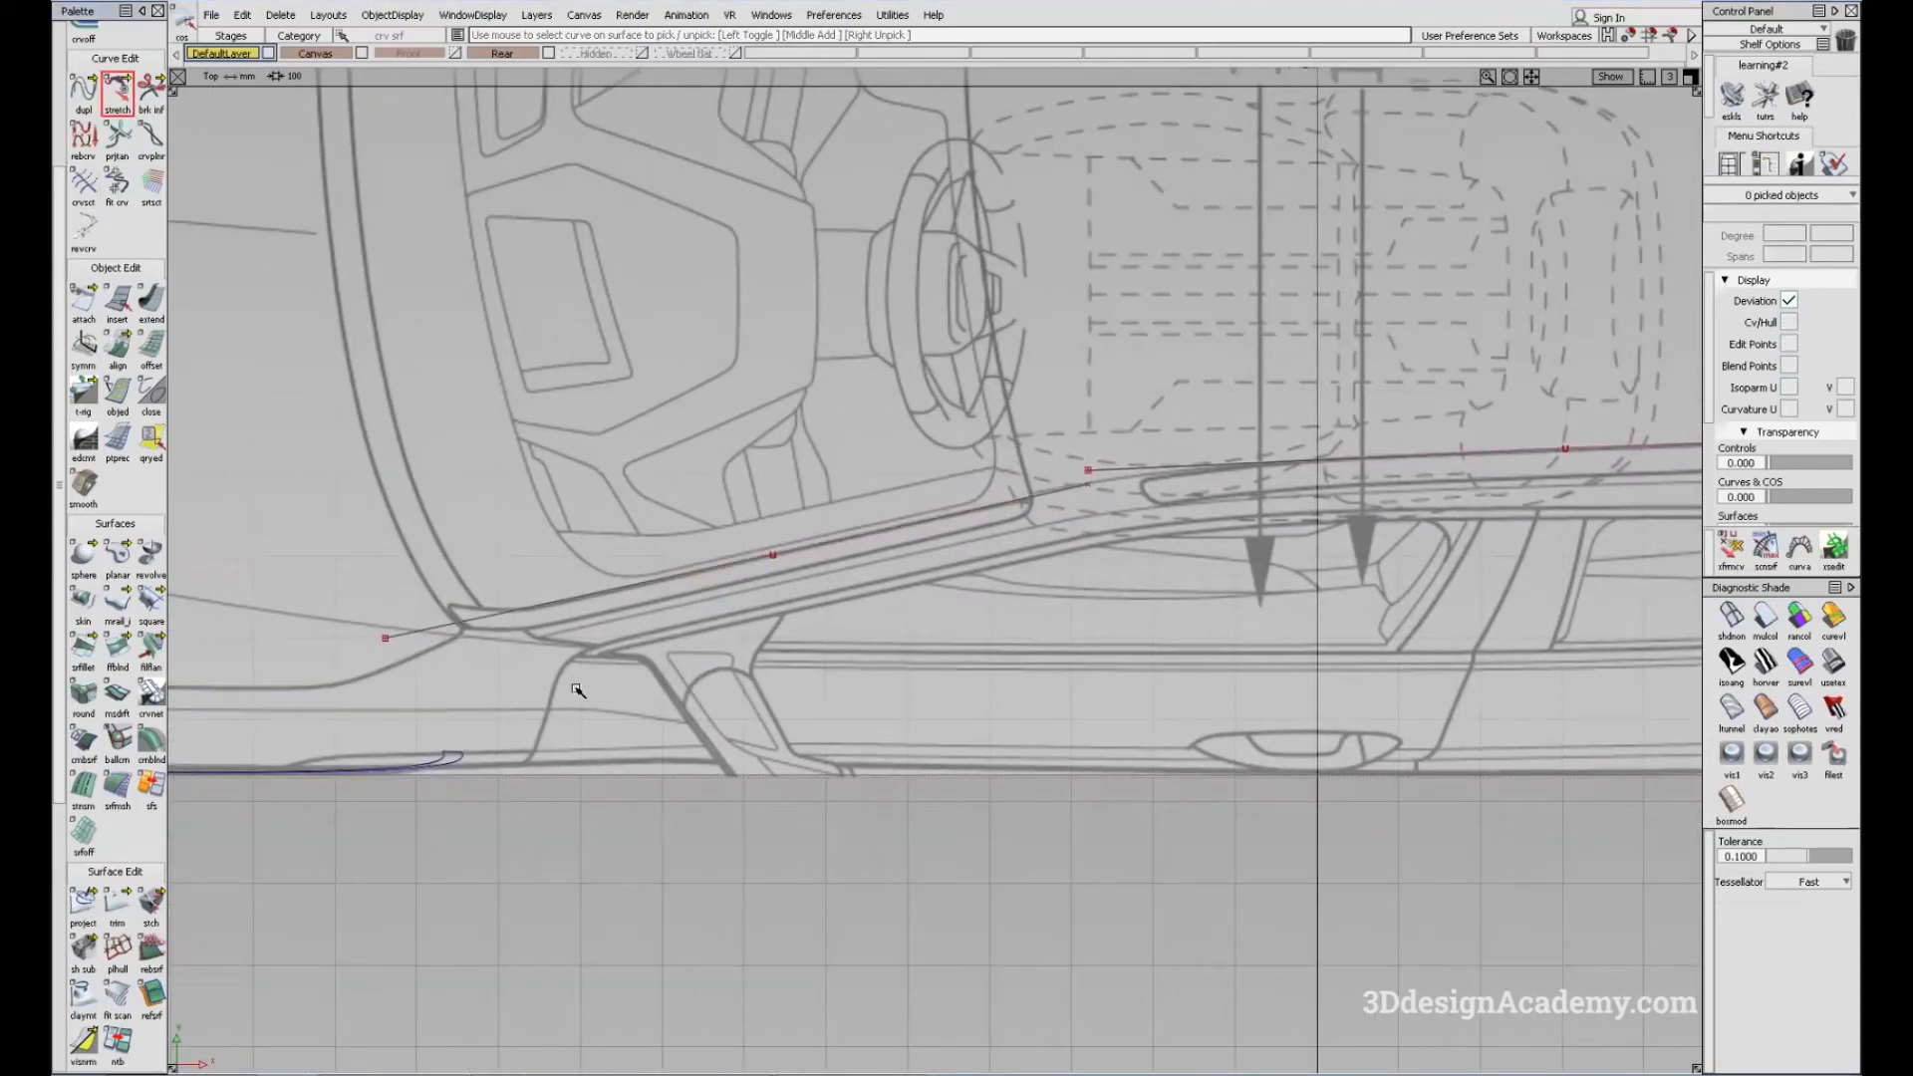
pyautogui.click(489, 615)
pyautogui.keyDown('alt'); pyautogui.keyDown('shift'); pyautogui.moveTo(739, 541); pyautogui.dragTo(538, 628, button='middle'); pyautogui.keyUp('shift'); pyautogui.keyUp('alt')
pyautogui.click(846, 544)
pyautogui.keyDown('alt'); pyautogui.keyDown('shift'); pyautogui.moveTo(832, 574); pyautogui.dragTo(1087, 489, button='right'); pyautogui.keyUp('shift'); pyautogui.keyUp('alt')
pyautogui.click(915, 572)
pyautogui.moveTo(914, 613); pyautogui.dragTo(884, 559, button='right')
pyautogui.click(884, 559)
pyautogui.keyDown('alt'); pyautogui.keyDown('shift'); pyautogui.moveTo(964, 555); pyautogui.dragTo(935, 528, button='middle'); pyautogui.keyUp('shift'); pyautogui.keyUp('alt')
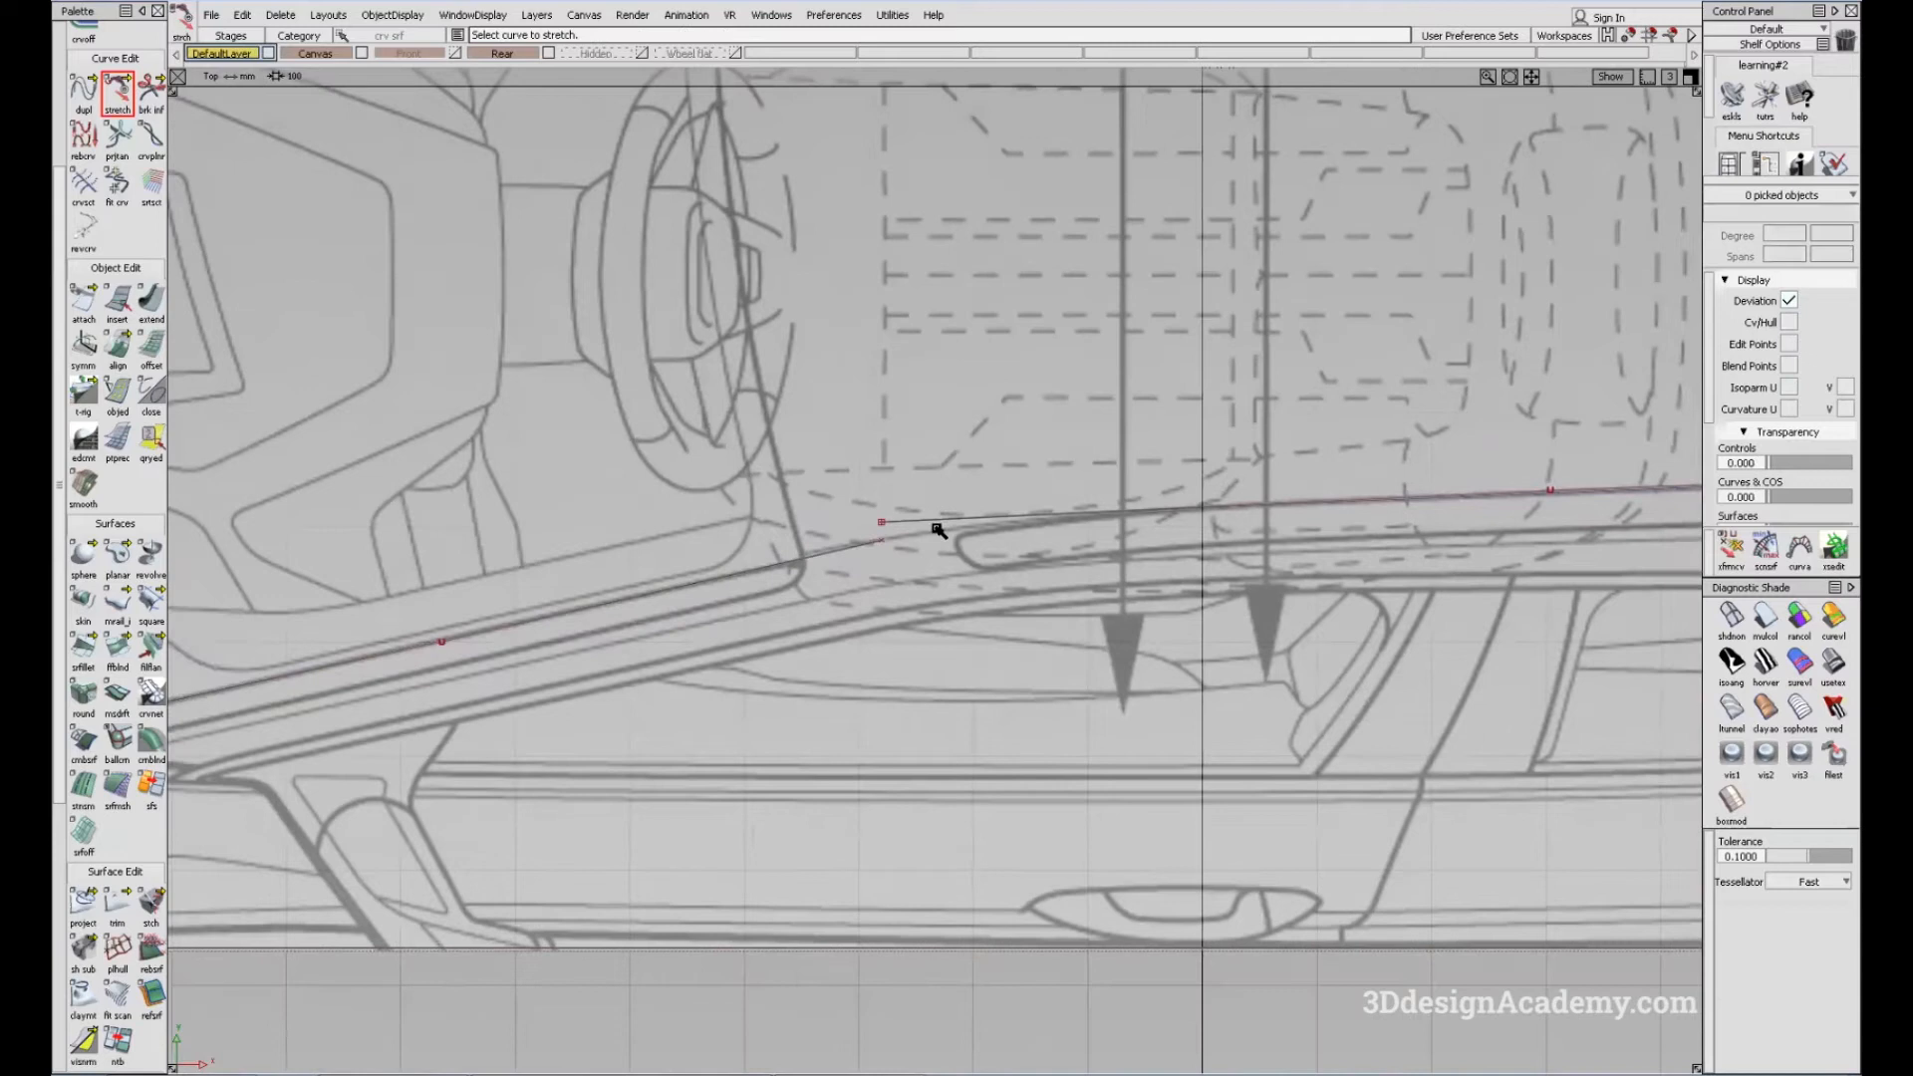
# Step: Fine-tune the upper end of the windshield copy slightly inward, check its lower part and deselect the curve
pyautogui.click(865, 554)
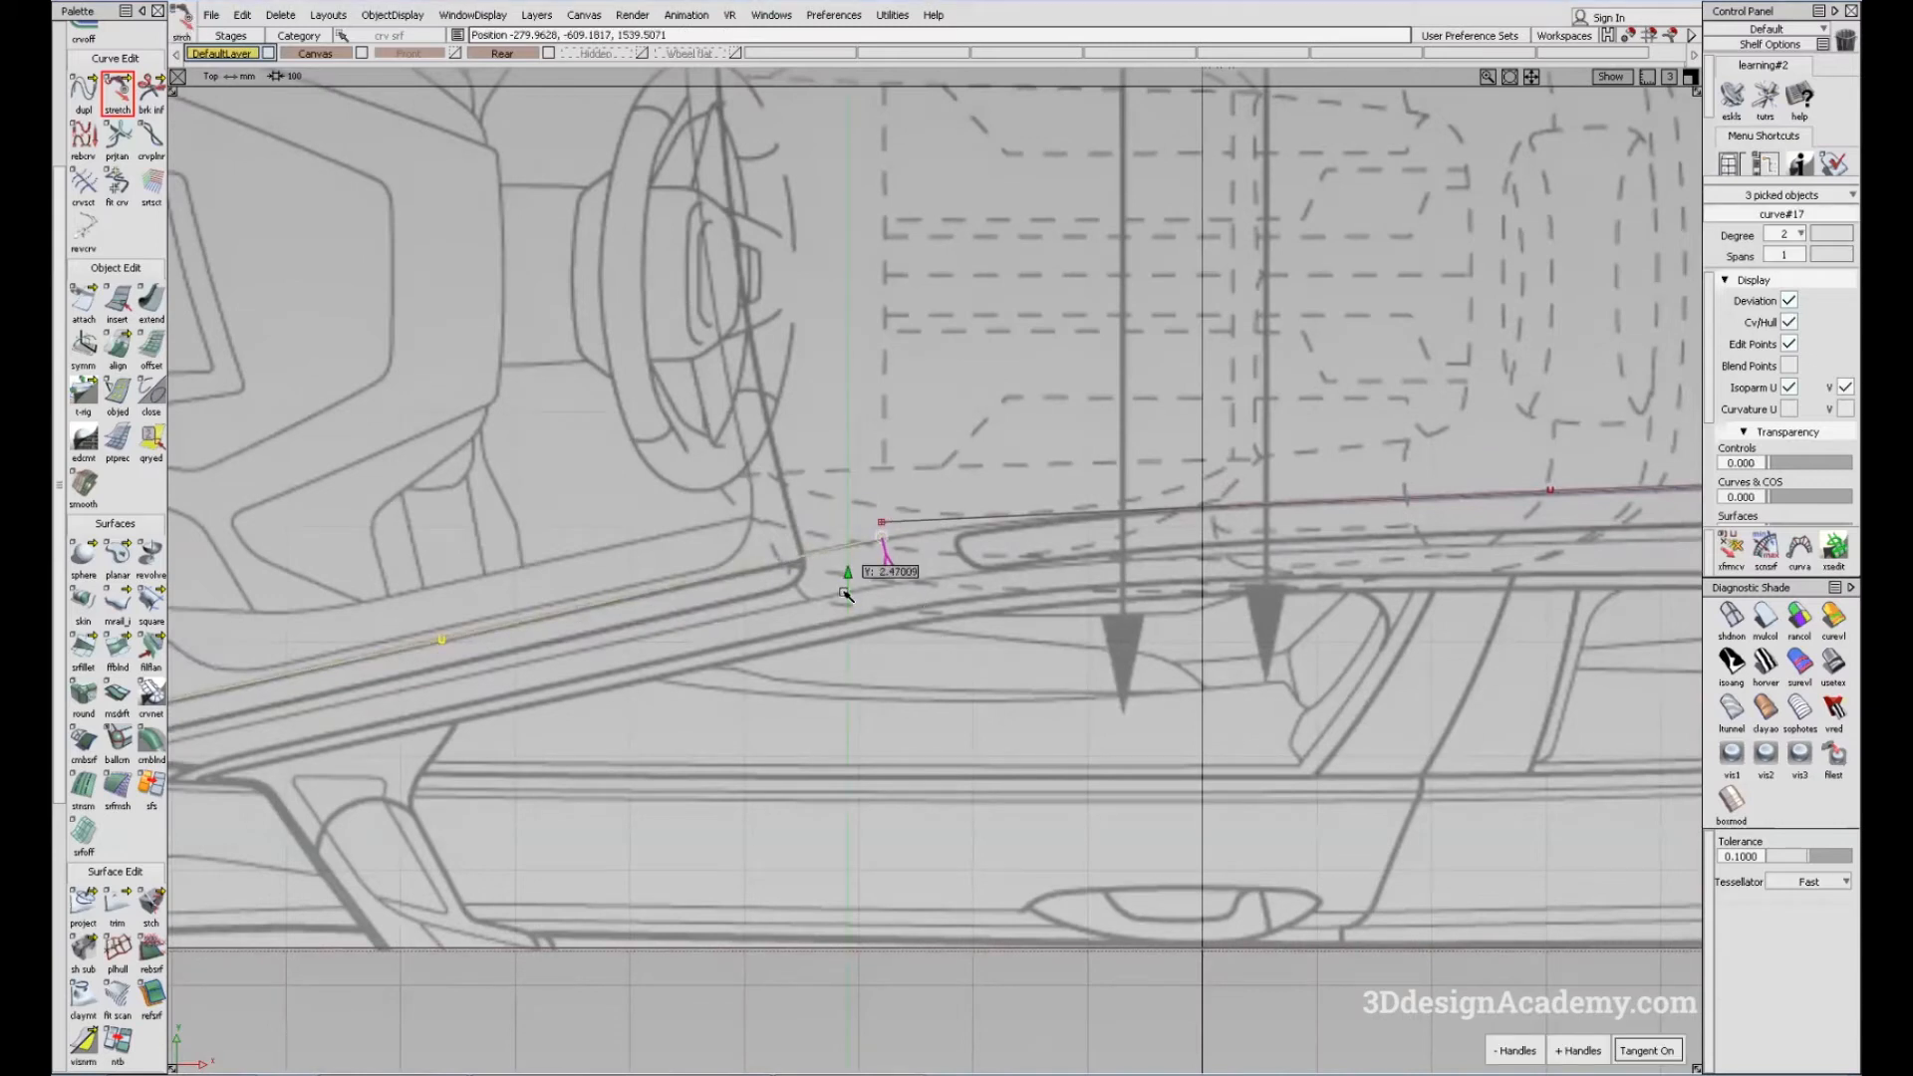
pyautogui.keyDown('alt'); pyautogui.keyDown('shift'); pyautogui.moveTo(419, 630); pyautogui.dragTo(625, 568, button='middle'); pyautogui.keyUp('shift'); pyautogui.keyUp('alt')
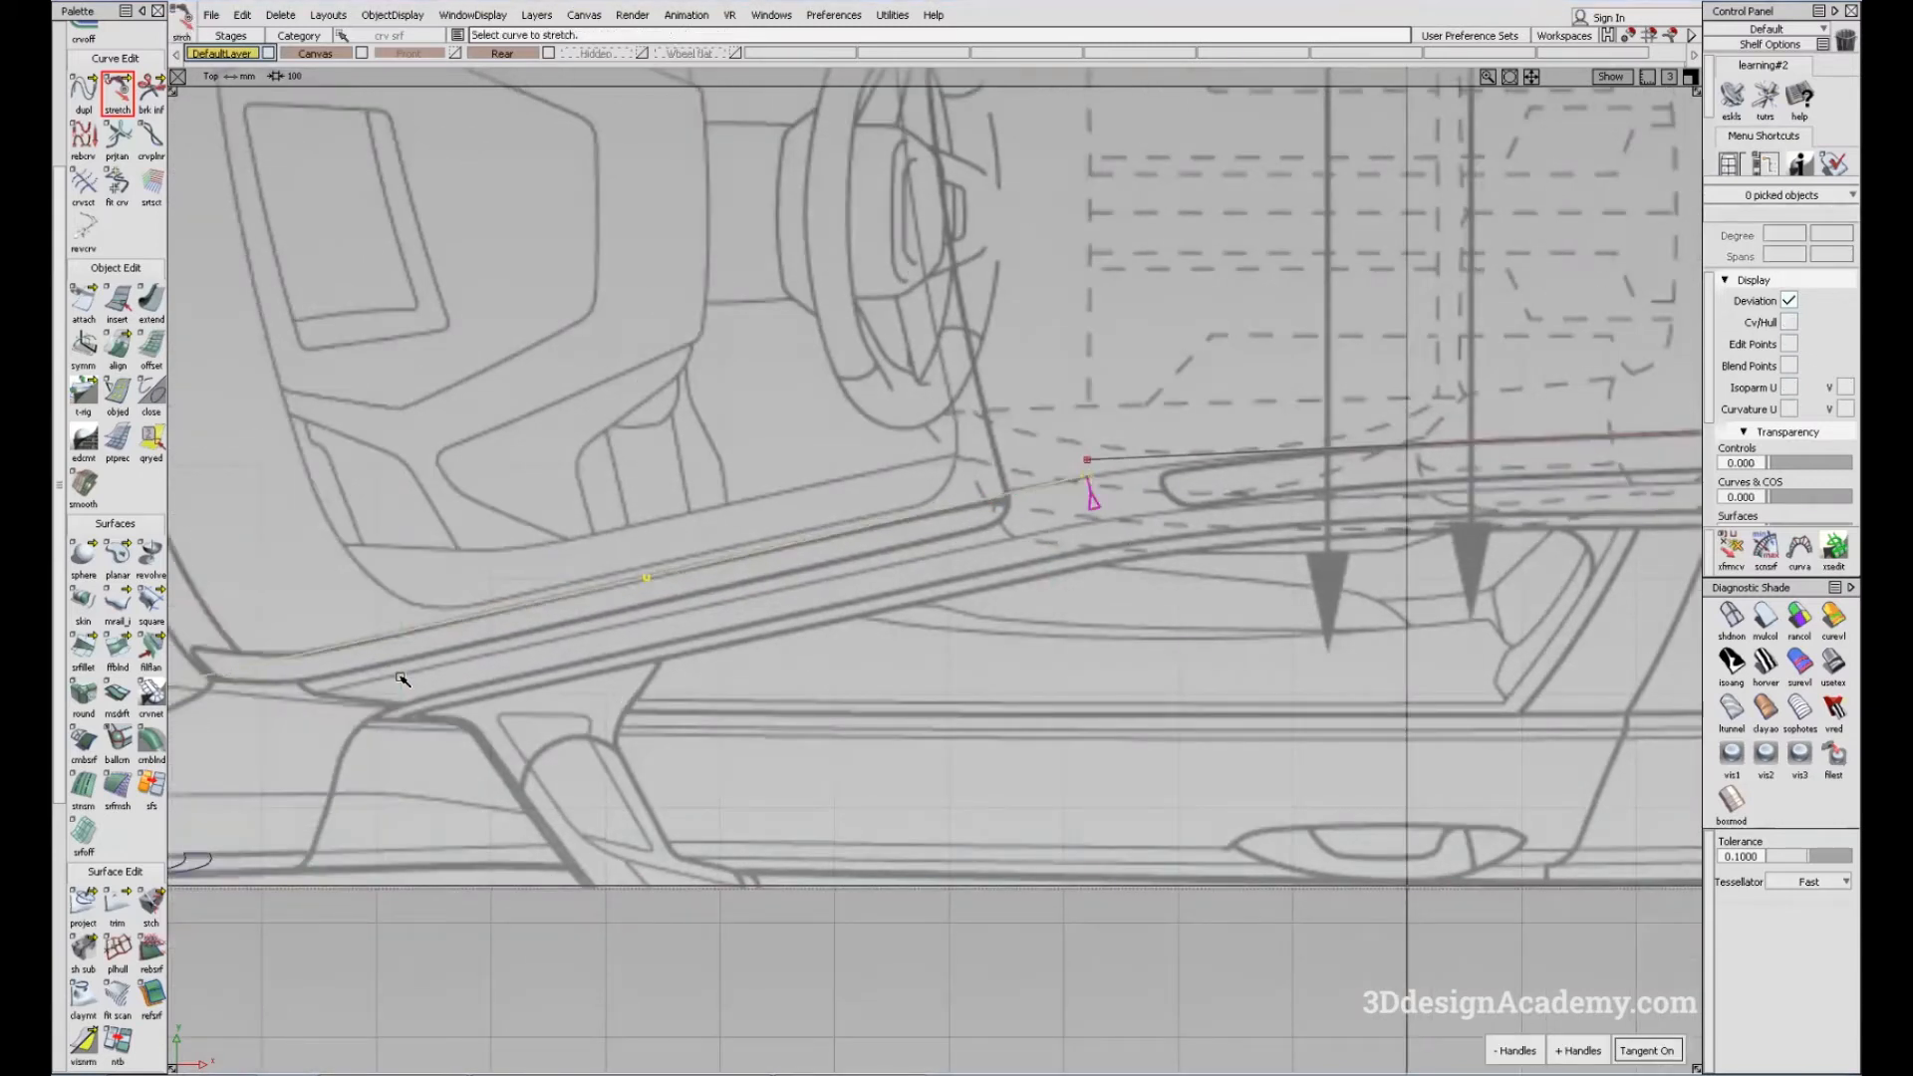
pyautogui.keyDown('ctrl'); pyautogui.keyDown('shift'); pyautogui.moveTo(468, 546); pyautogui.dragTo(734, 607); pyautogui.keyUp('shift'); pyautogui.keyUp('ctrl')
pyautogui.keyDown('alt'); pyautogui.keyDown('shift'); pyautogui.moveTo(1097, 534); pyautogui.dragTo(772, 547, button='middle'); pyautogui.keyUp('shift'); pyautogui.keyUp('alt')
pyautogui.keyDown('ctrl'); pyautogui.keyDown('shift'); pyautogui.moveTo(850, 649); pyautogui.dragTo(833, 448); pyautogui.keyUp('shift'); pyautogui.keyUp('ctrl')
# Step: Extend the windshield copy's upper end rearward by extrapolation with Merge, and shorten the roof copy's front end by about 18.7 mm
pyautogui.press('F6')
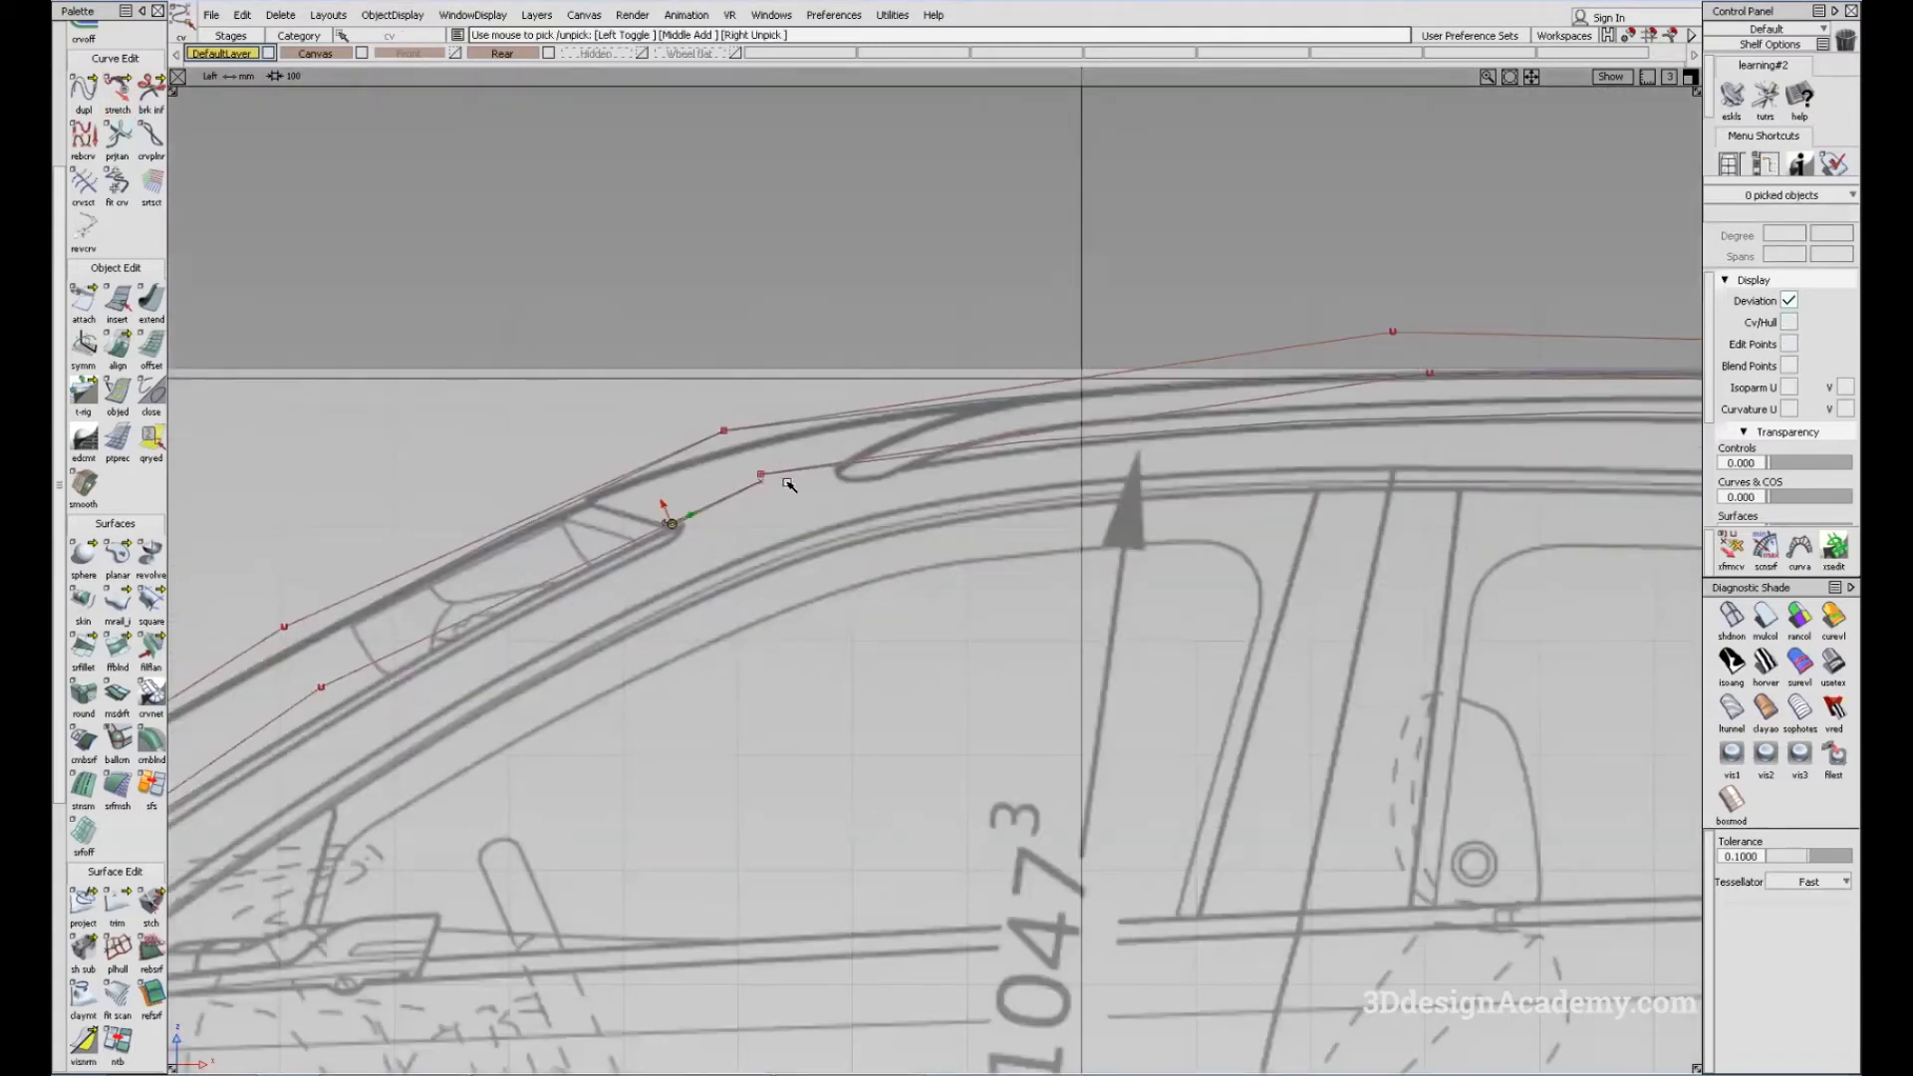
pyautogui.keyDown('alt'); pyautogui.keyDown('shift'); pyautogui.moveTo(842, 477); pyautogui.dragTo(923, 509, button='right'); pyautogui.keyUp('shift'); pyautogui.keyUp('alt')
pyautogui.keyDown('ctrl'); pyautogui.keyDown('shift'); pyautogui.moveTo(837, 487); pyautogui.dragTo(743, 476); pyautogui.keyUp('shift'); pyautogui.keyUp('ctrl')
pyautogui.doubleClick(166, 302)
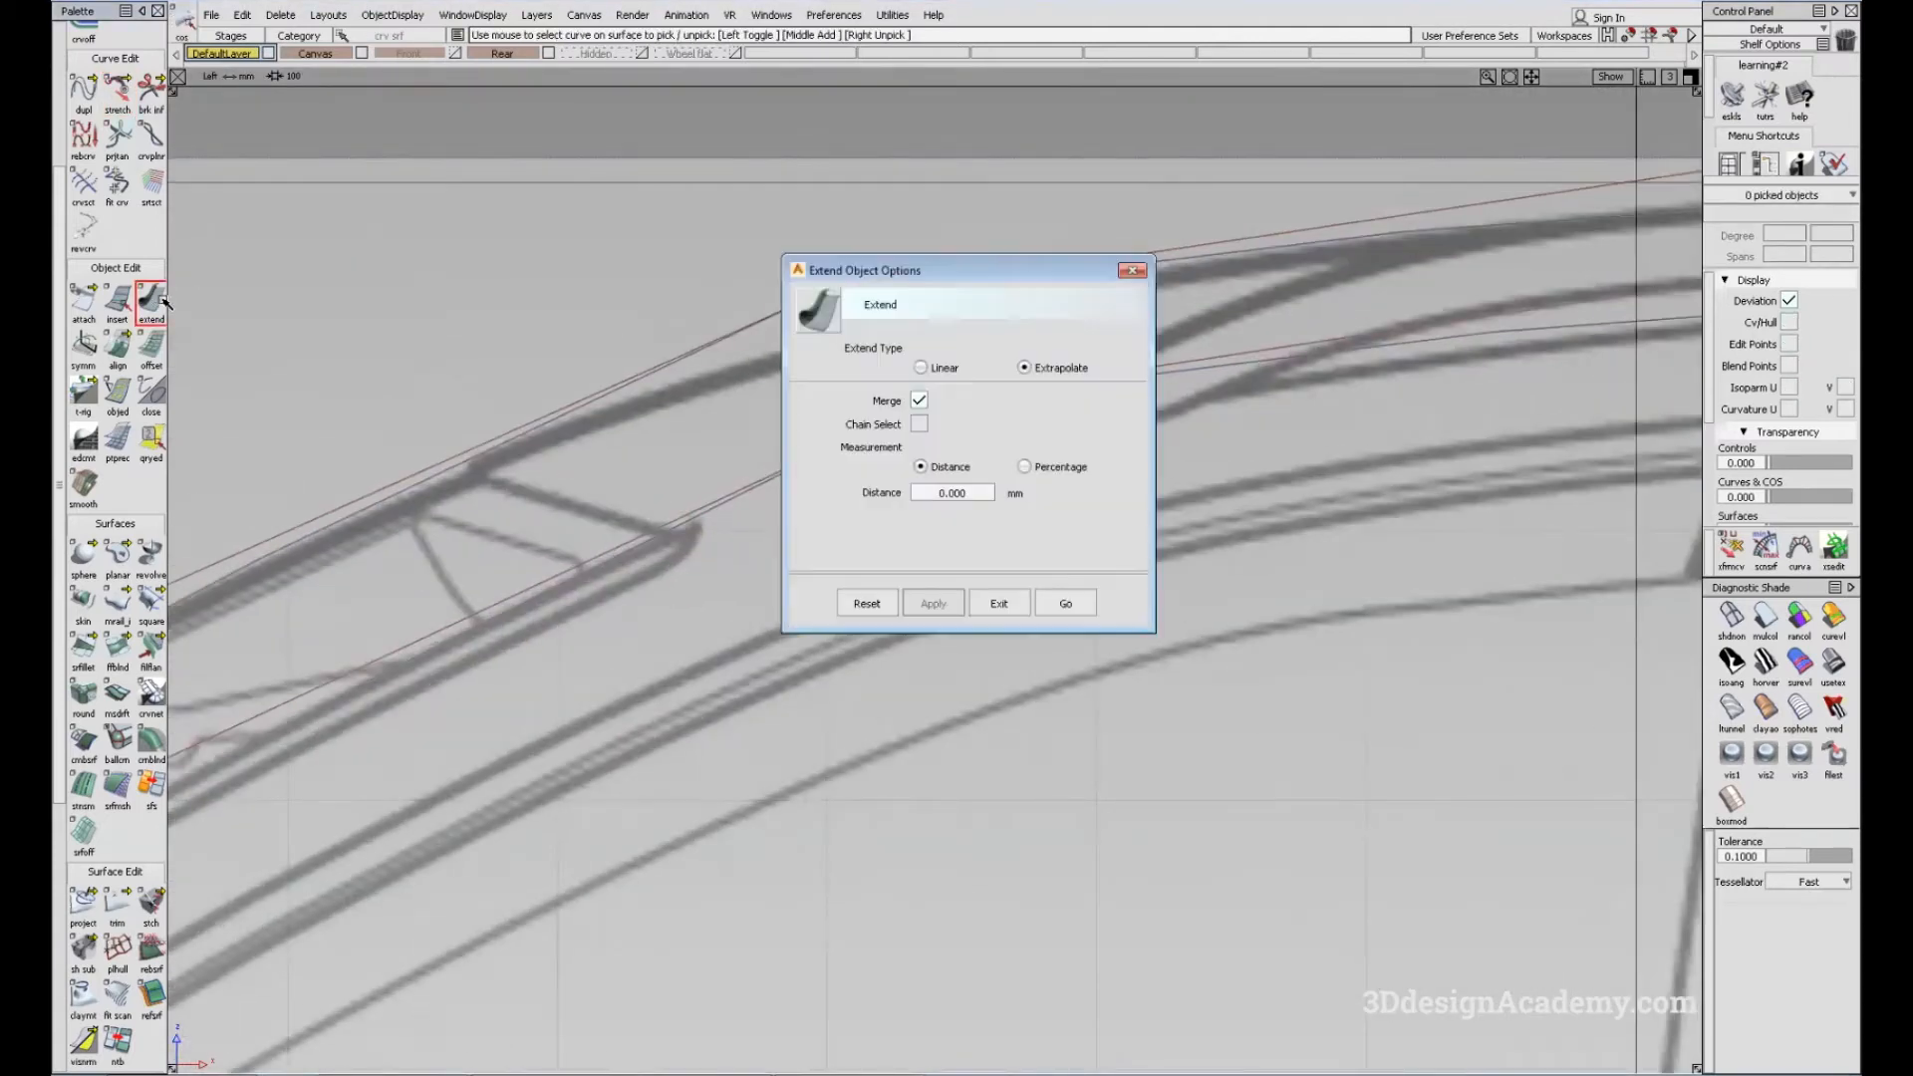
pyautogui.click(1083, 606)
pyautogui.moveTo(877, 424); pyautogui.dragTo(974, 384)
pyautogui.click(974, 385)
# Step: Snap the roof copy's front end control point onto the upper end of the windshield copy in the top view
pyautogui.press('F5')
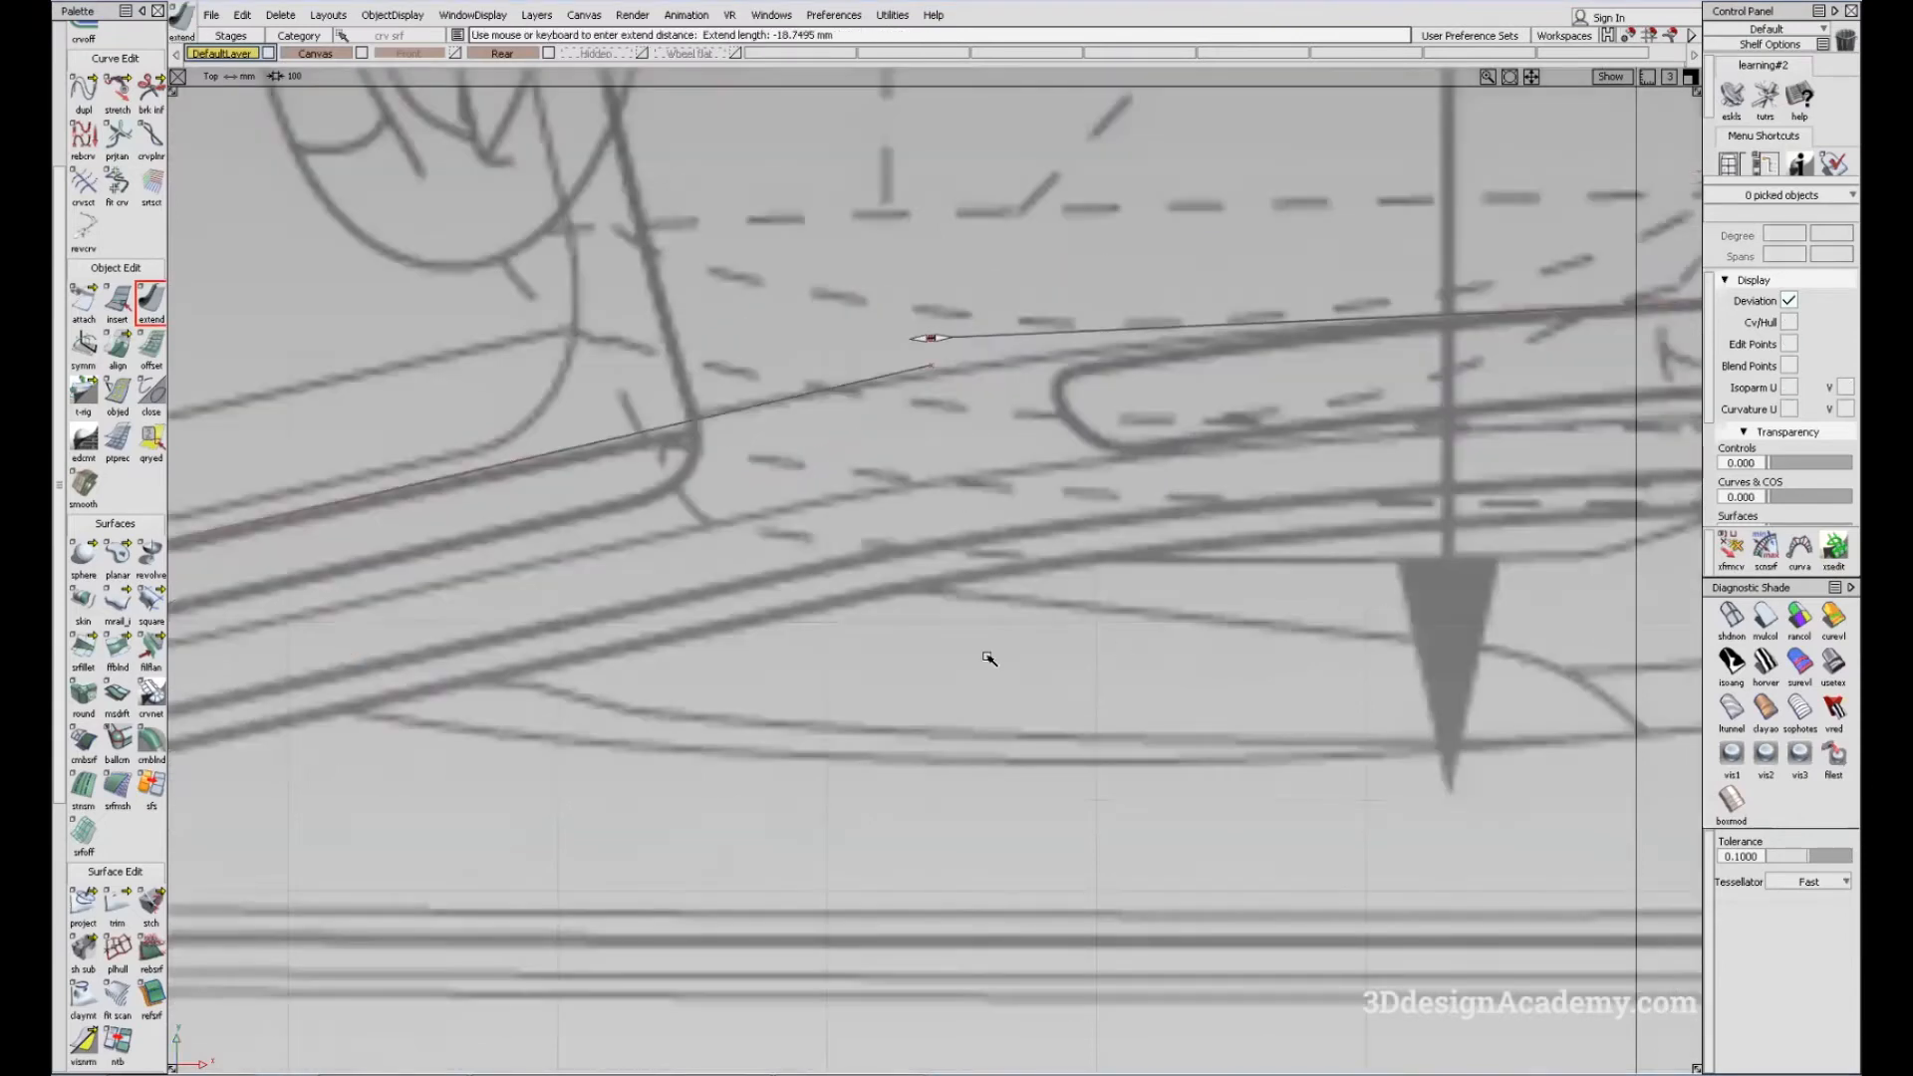
pyautogui.keyDown('alt'); pyautogui.keyDown('shift'); pyautogui.moveTo(968, 332); pyautogui.dragTo(751, 420, button='middle'); pyautogui.keyUp('shift'); pyautogui.keyUp('alt')
pyautogui.keyDown('alt'); pyautogui.keyDown('shift'); pyautogui.moveTo(751, 420); pyautogui.dragTo(902, 523, button='right'); pyautogui.keyUp('shift'); pyautogui.keyUp('alt')
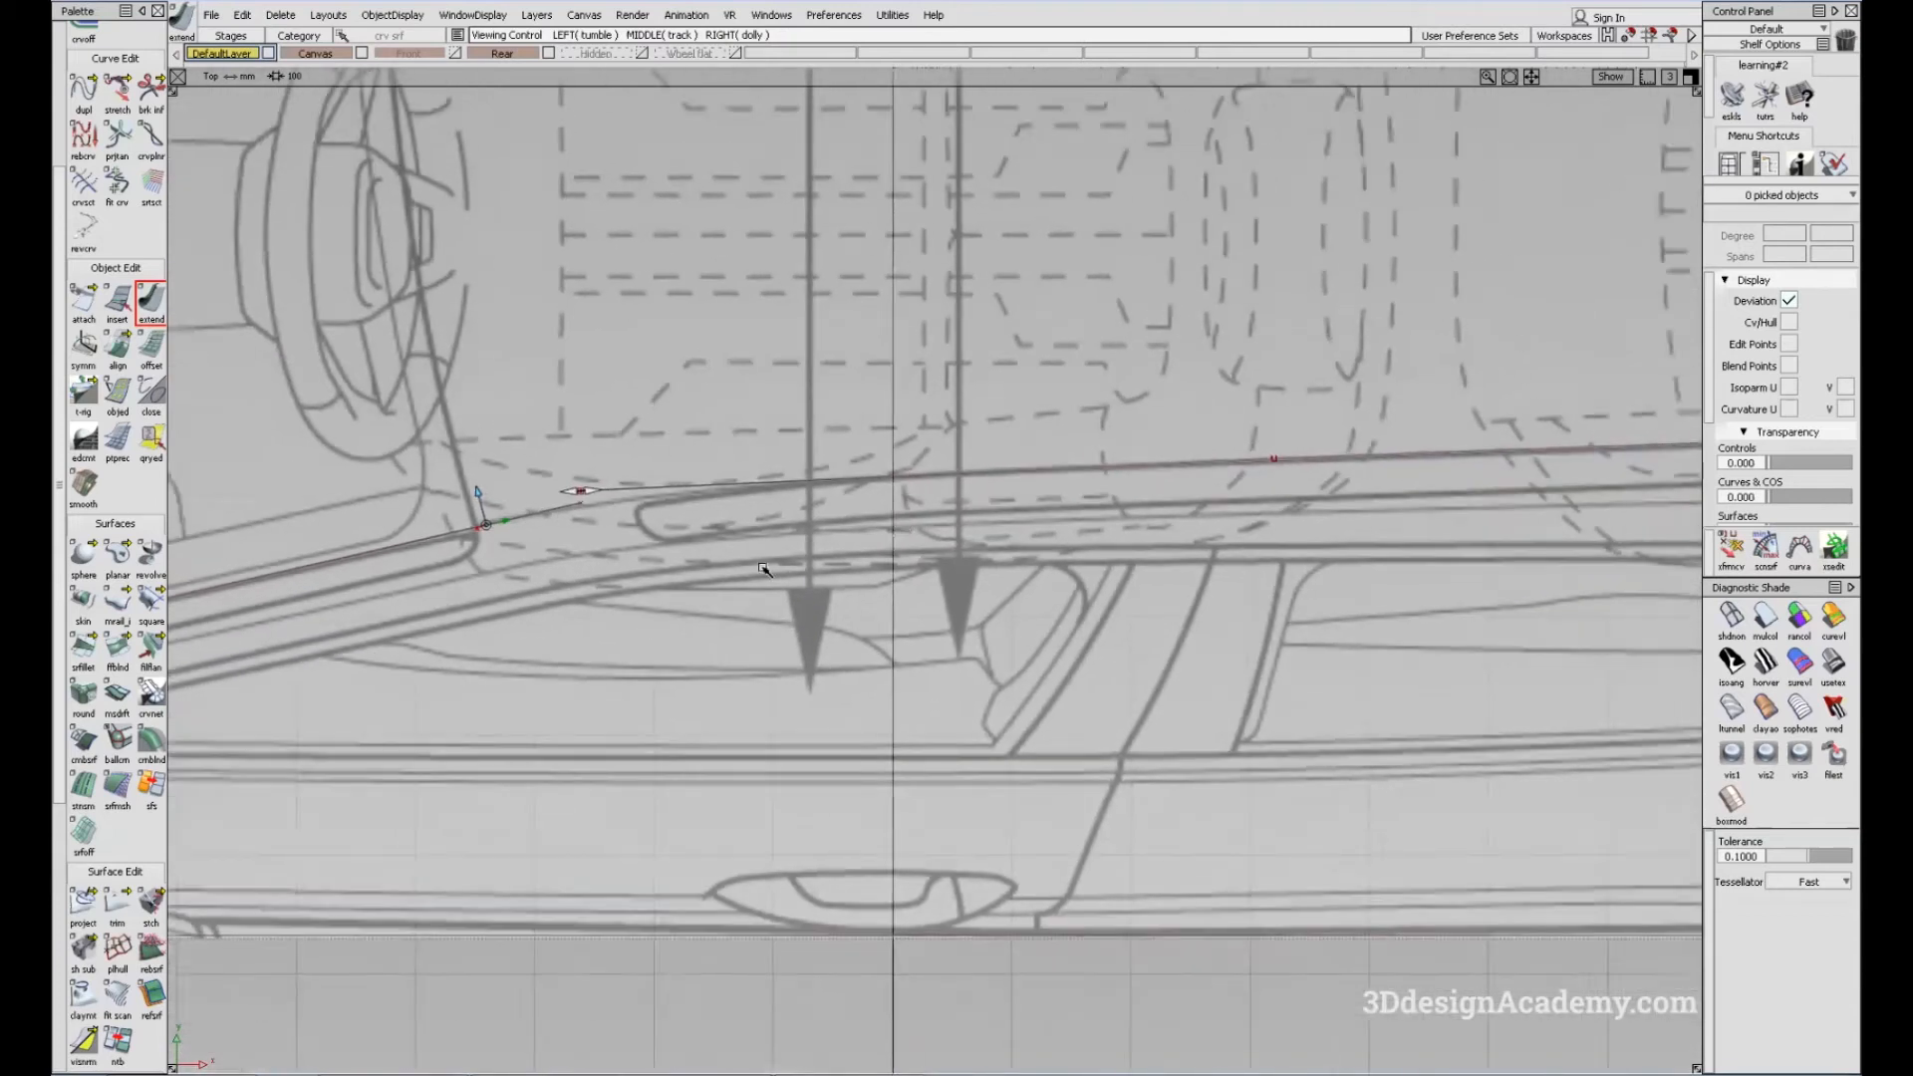
pyautogui.keyDown('alt'); pyautogui.keyDown('shift'); pyautogui.moveTo(766, 571); pyautogui.dragTo(876, 499, button='middle'); pyautogui.keyUp('shift'); pyautogui.keyUp('alt')
pyautogui.click(669, 403)
pyautogui.click(693, 417)
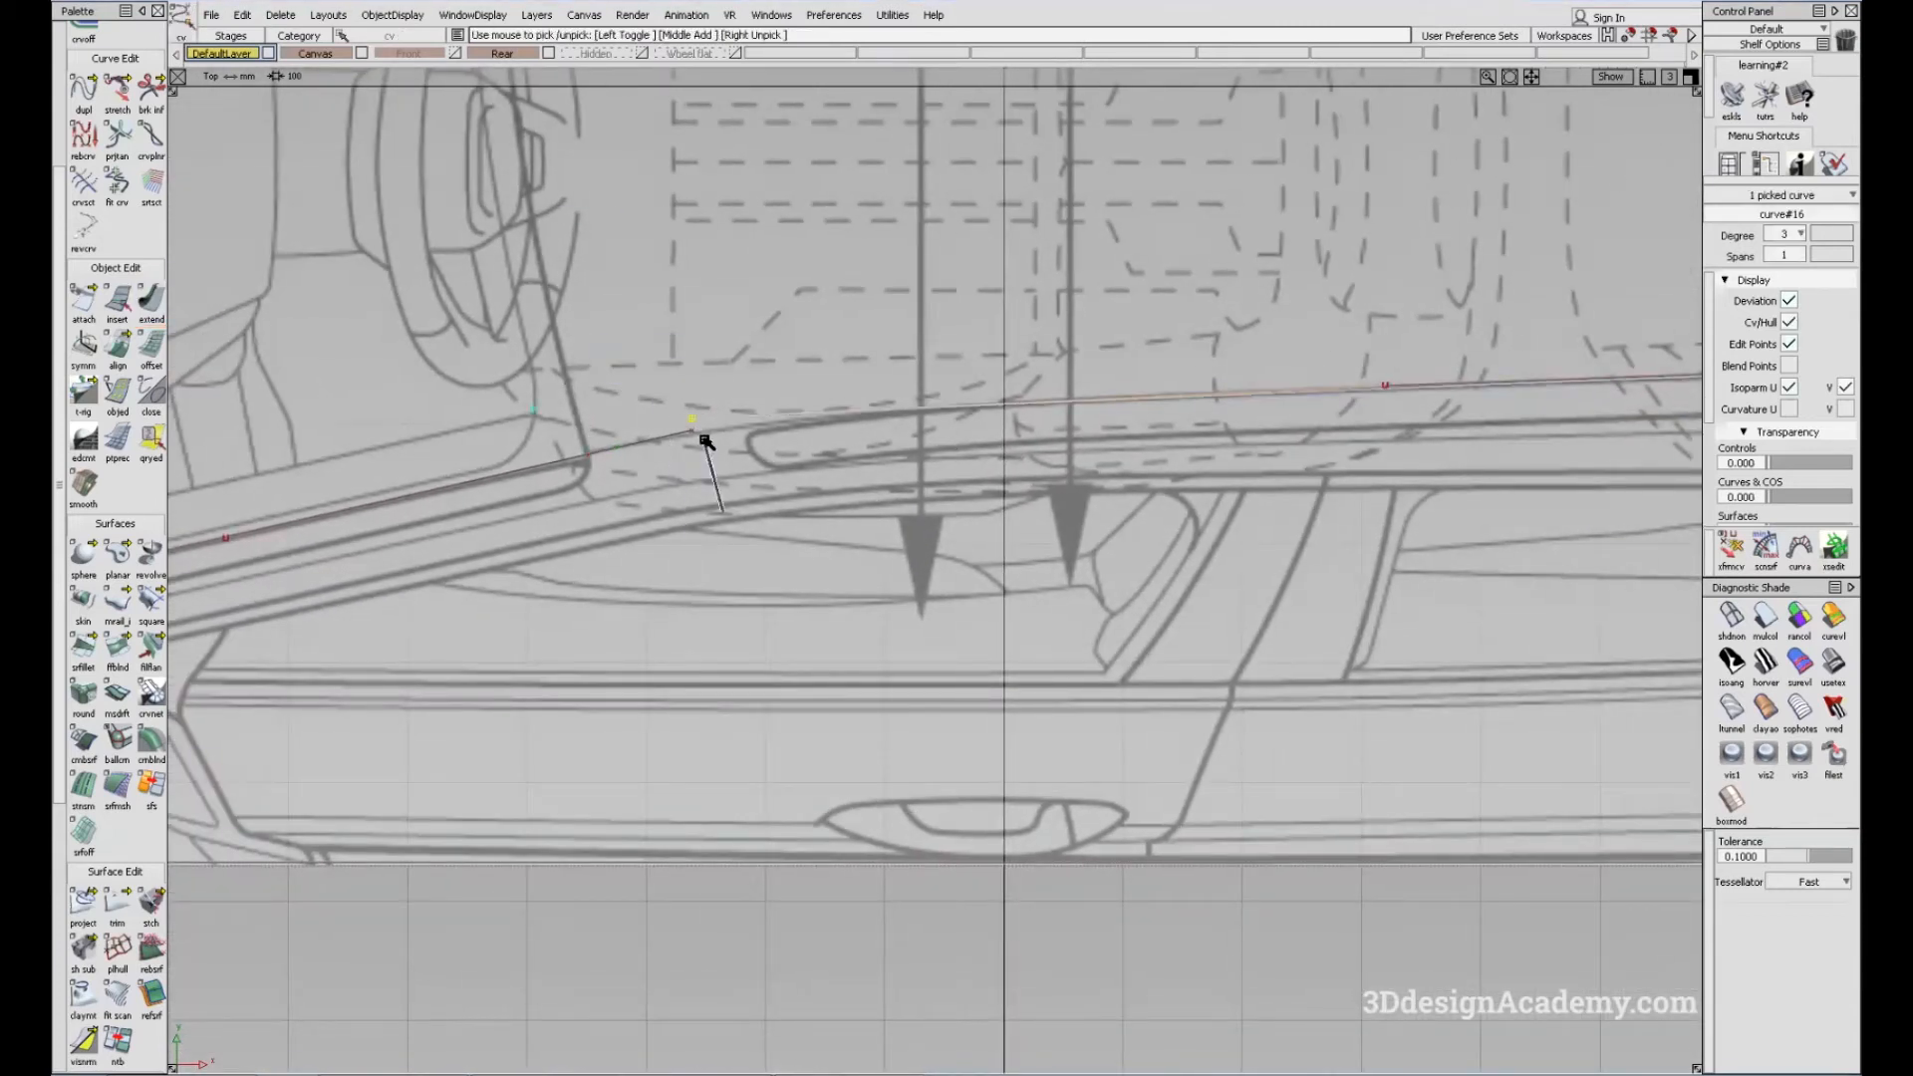
pyautogui.keyDown('ctrl'); pyautogui.click(719, 453); pyautogui.keyUp('ctrl')
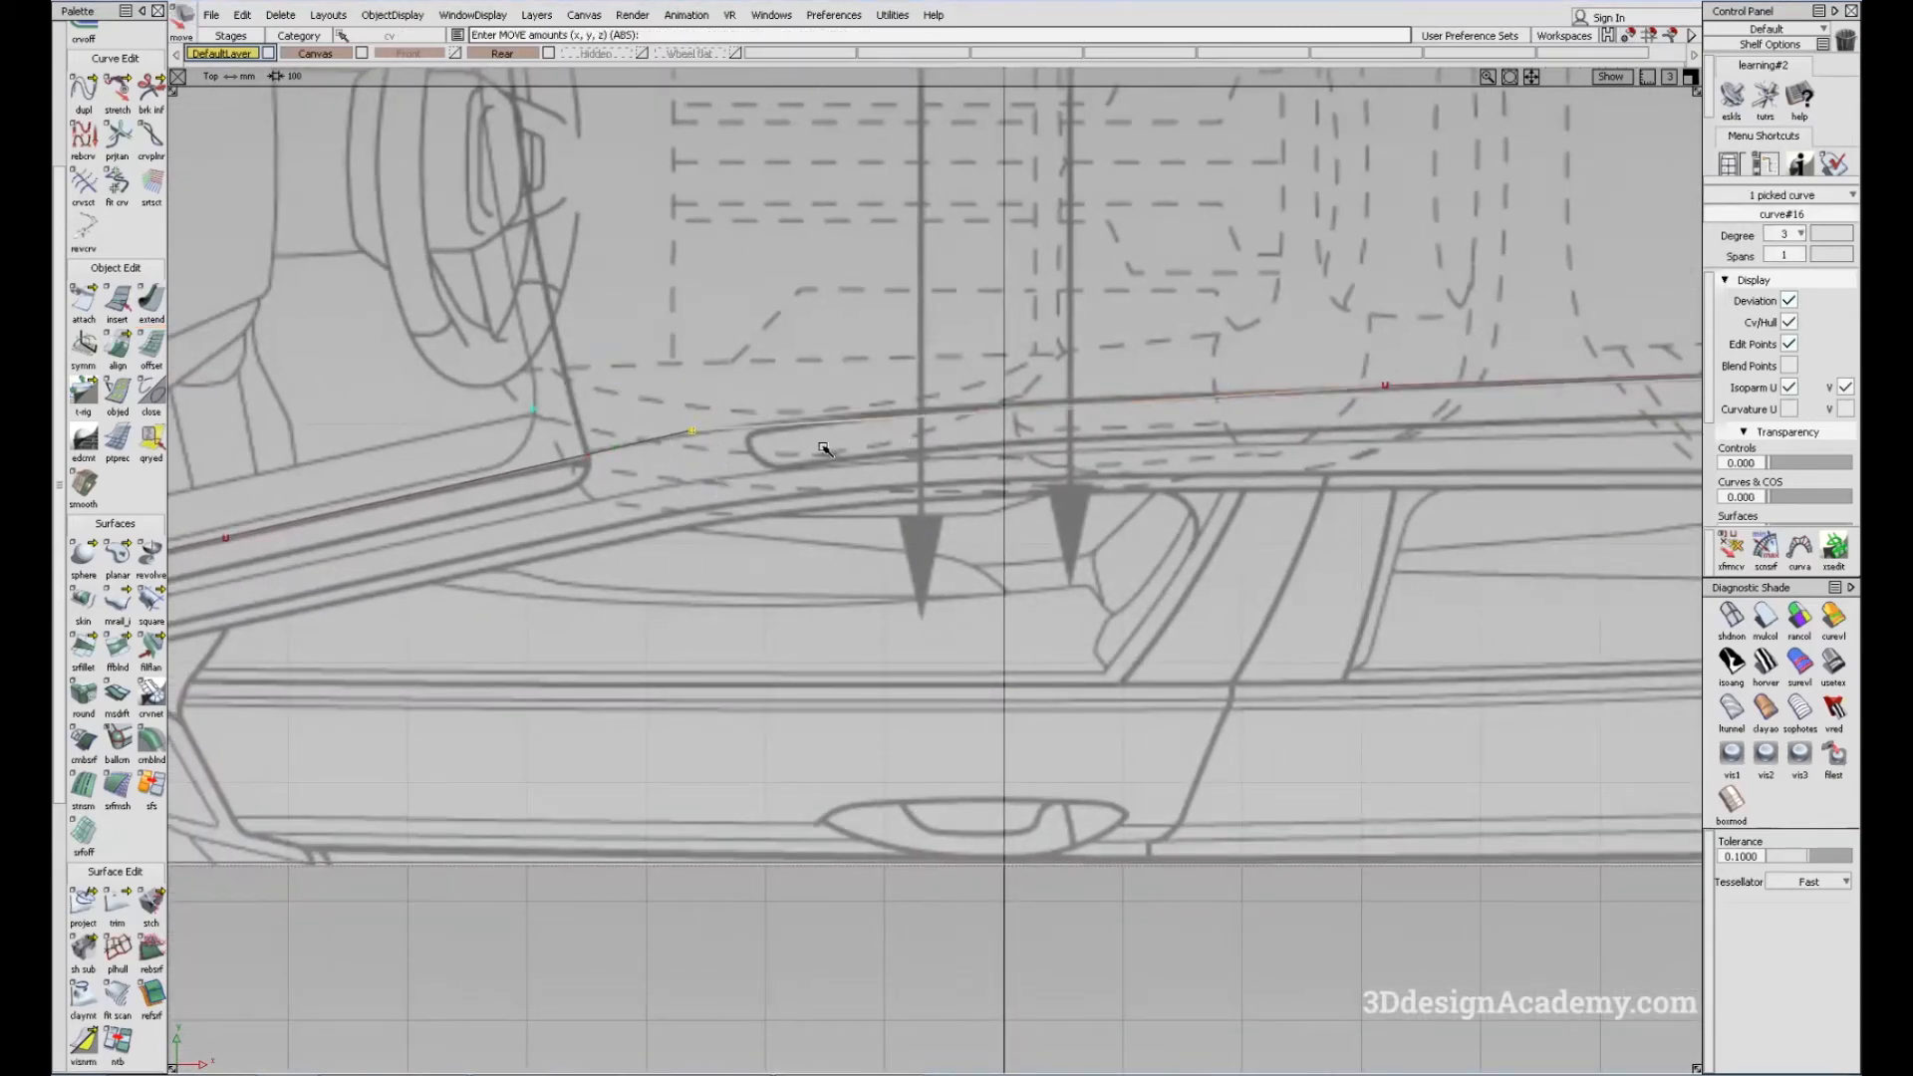
# Step: Move the roof copy's second control point slightly inward and its third slightly outward to match the blueprint's roof edge
pyautogui.moveTo(762, 401); pyautogui.dragTo(768, 391, button='right')
pyautogui.keyDown('alt'); pyautogui.keyDown('shift'); pyautogui.moveTo(1280, 391); pyautogui.dragTo(588, 456, button='middle'); pyautogui.keyUp('shift'); pyautogui.keyUp('alt')
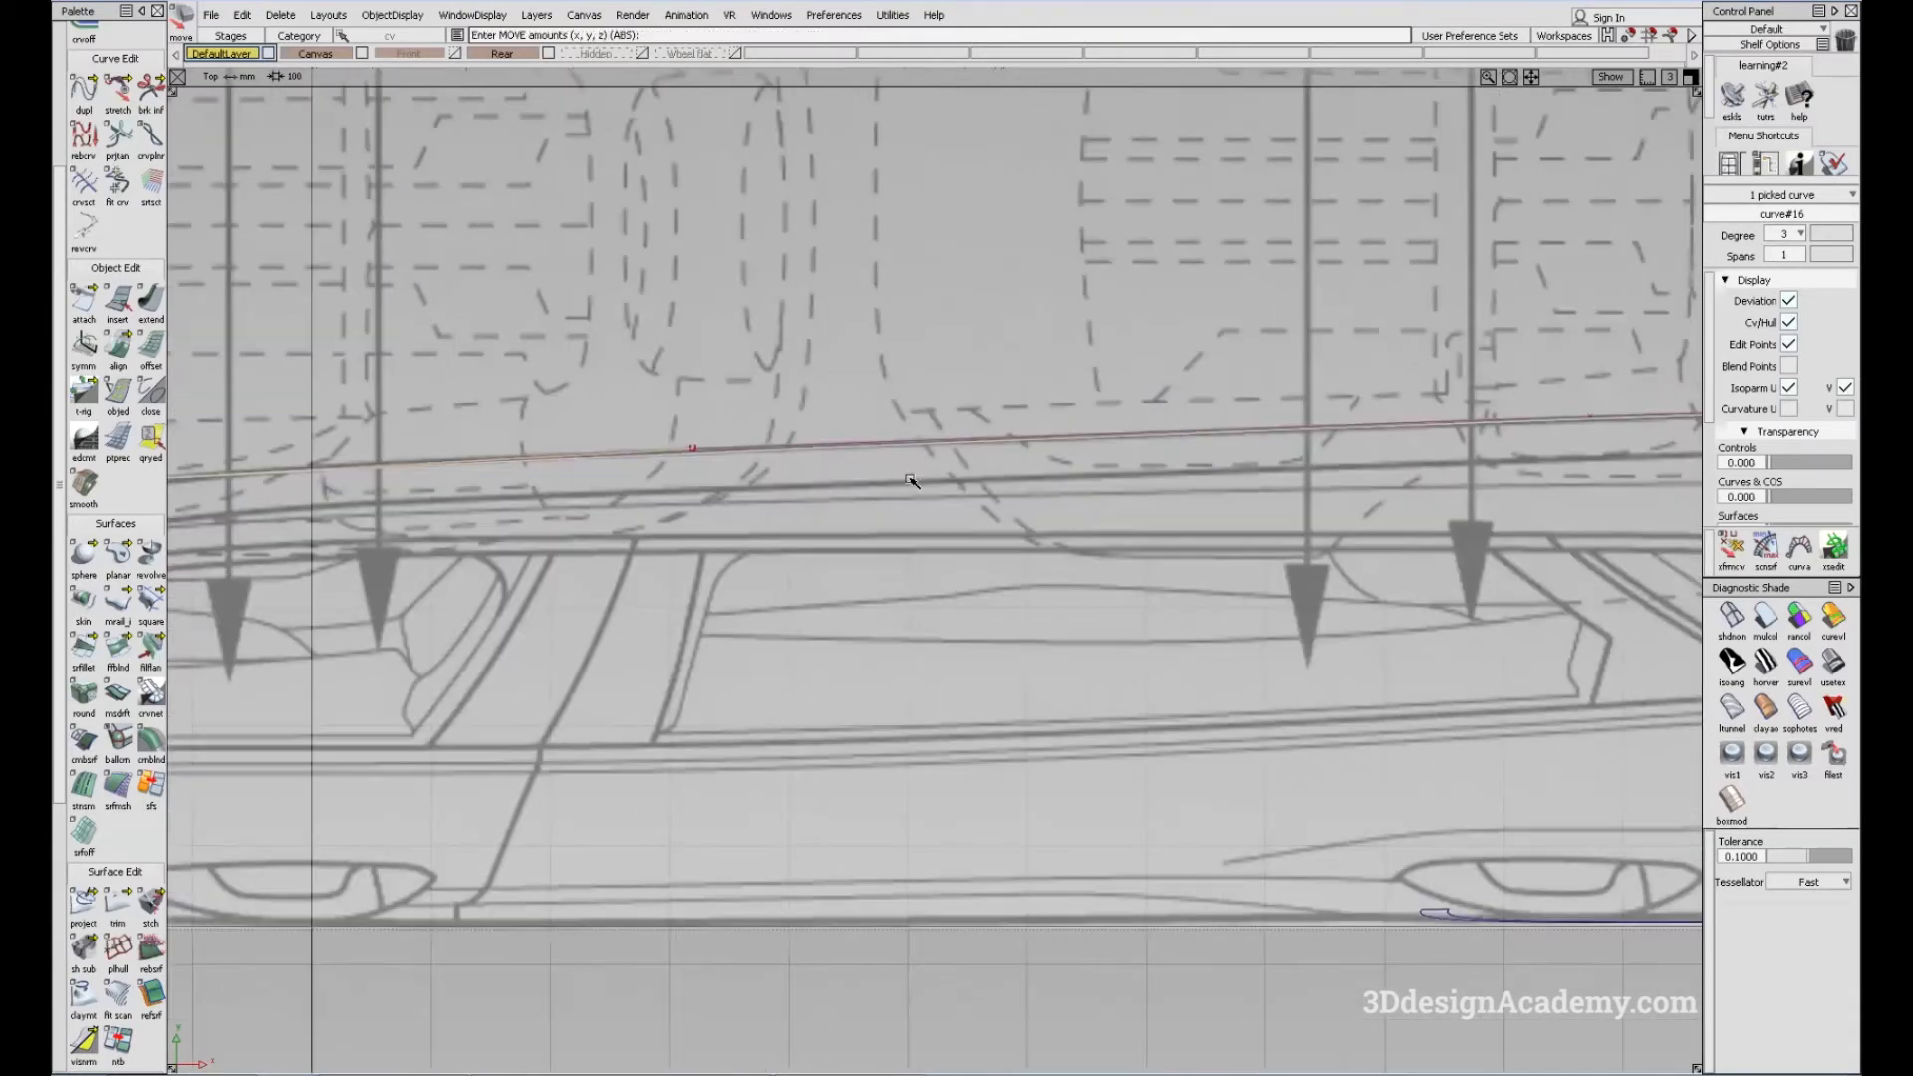
pyautogui.moveTo(794, 619); pyautogui.dragTo(781, 558, button='right')
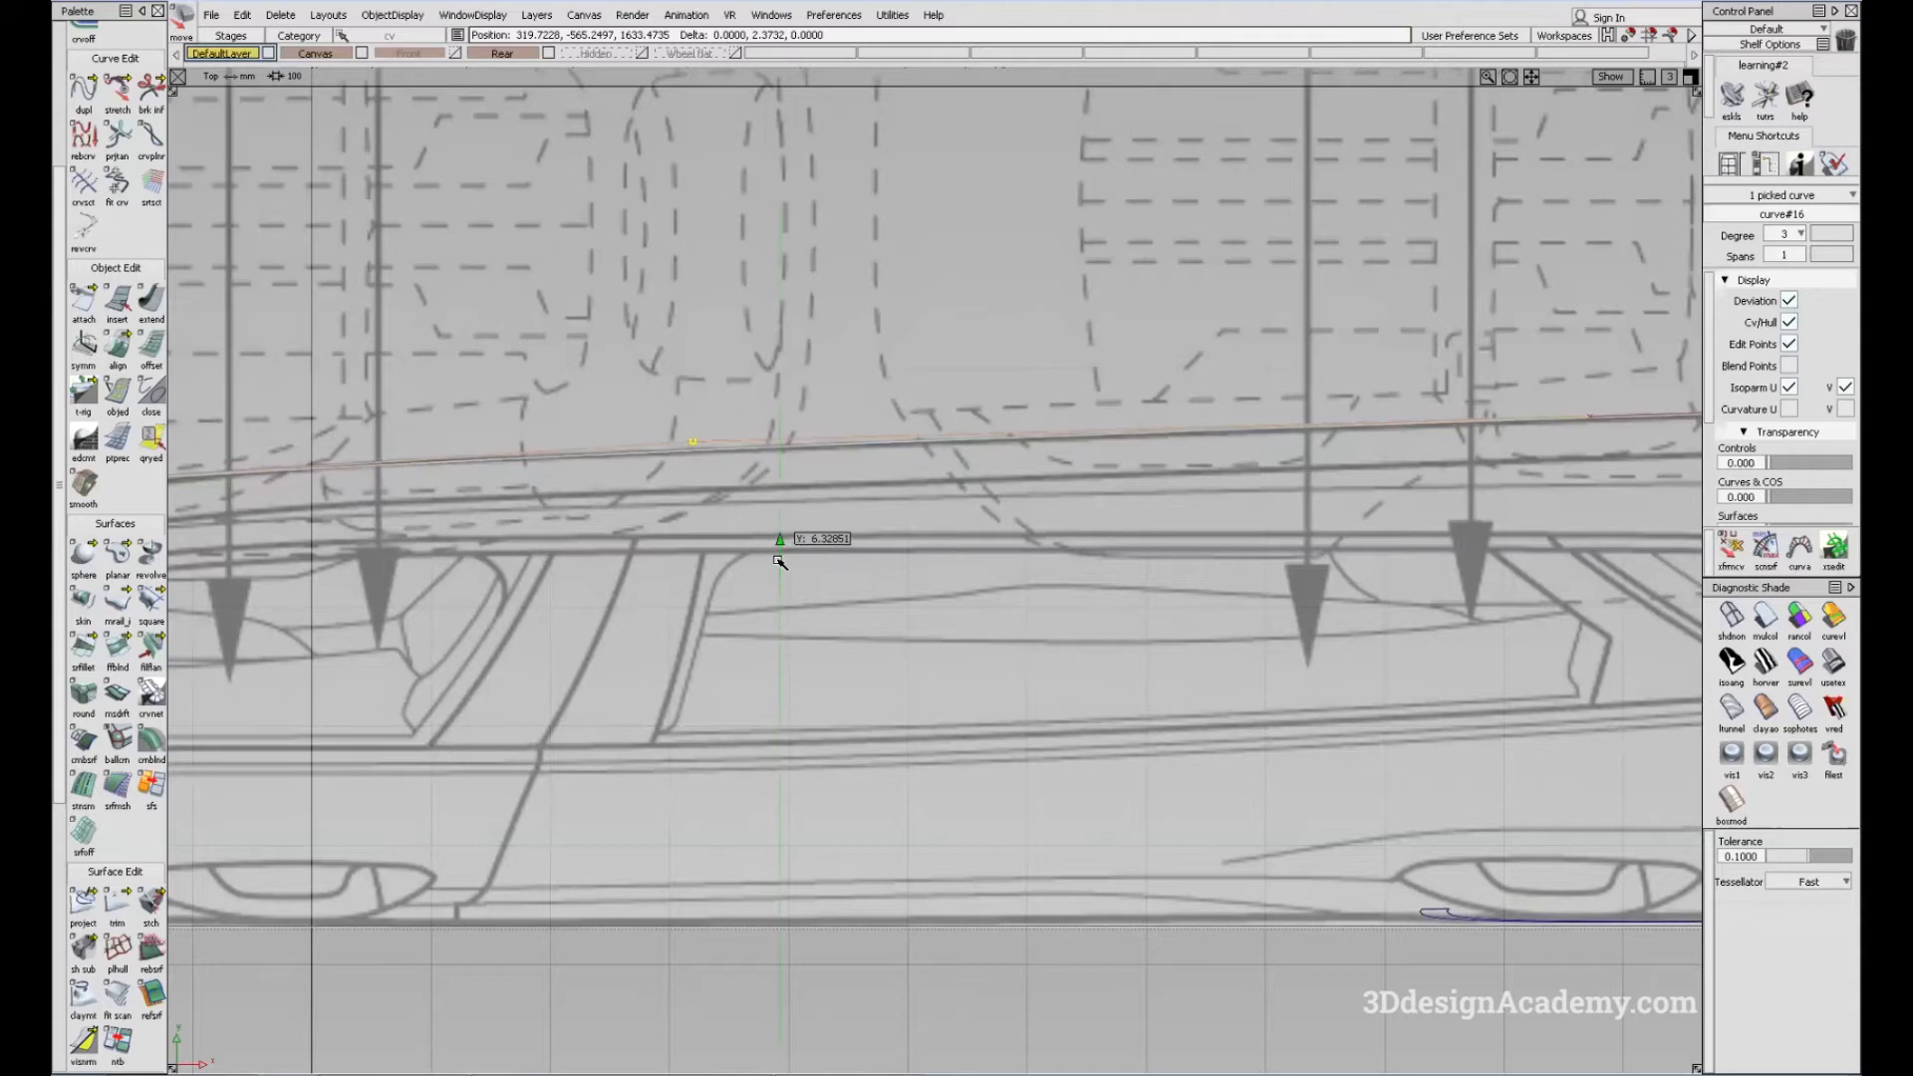
pyautogui.keyDown('alt'); pyautogui.keyDown('shift'); pyautogui.moveTo(1471, 524); pyautogui.dragTo(940, 577, button='middle'); pyautogui.keyUp('shift'); pyautogui.keyUp('alt')
pyautogui.keyDown('ctrl'); pyautogui.keyDown('shift'); pyautogui.moveTo(927, 606); pyautogui.dragTo(912, 508); pyautogui.keyUp('shift'); pyautogui.keyUp('ctrl')
pyautogui.moveTo(946, 444)
pyautogui.keyDown('ctrl'); pyautogui.keyDown('shift'); pyautogui.mouseDown()
pyautogui.moveTo(1044, 416)
pyautogui.moveTo(1076, 524)
pyautogui.mouseUp(); pyautogui.keyUp('shift'); pyautogui.keyUp('ctrl')
pyautogui.keyDown('ctrl'); pyautogui.keyDown('shift'); pyautogui.moveTo(1152, 593); pyautogui.dragTo(1143, 553, button='middle'); pyautogui.keyUp('shift'); pyautogui.keyUp('ctrl')
pyautogui.moveTo(1143, 553); pyautogui.dragTo(1154, 573, button='right')
# Step: Move the rear end control point of the roof copy slightly outward in the top view
pyautogui.keyDown('alt'); pyautogui.keyDown('shift'); pyautogui.moveTo(1080, 538); pyautogui.dragTo(311, 637, button='middle'); pyautogui.keyUp('shift'); pyautogui.keyUp('alt')
pyautogui.keyDown('ctrl'); pyautogui.keyDown('shift'); pyautogui.moveTo(1110, 675); pyautogui.dragTo(1256, 473); pyautogui.keyUp('shift'); pyautogui.keyUp('ctrl')
pyautogui.moveTo(1281, 465); pyautogui.dragTo(1431, 566)
pyautogui.keyDown('ctrl'); pyautogui.keyDown('shift'); pyautogui.moveTo(1479, 592); pyautogui.dragTo(1443, 450, button='middle'); pyautogui.keyUp('shift'); pyautogui.keyUp('ctrl')
pyautogui.moveTo(1419, 457); pyautogui.dragTo(1421, 467, button='right')
# Step: Reselect the roof copy's front end control point and snap it to the windshield copy's upper end once more
pyautogui.keyDown('alt'); pyautogui.keyDown('shift'); pyautogui.moveTo(319, 598); pyautogui.dragTo(1531, 445, button='middle'); pyautogui.keyUp('shift'); pyautogui.keyUp('alt')
pyautogui.keyDown('alt'); pyautogui.keyDown('shift'); pyautogui.moveTo(419, 498); pyautogui.dragTo(1403, 489, button='middle'); pyautogui.keyUp('shift'); pyautogui.keyUp('alt')
pyautogui.keyDown('alt'); pyautogui.keyDown('shift'); pyautogui.moveTo(937, 469); pyautogui.dragTo(1017, 559, button='right'); pyautogui.keyUp('shift'); pyautogui.keyUp('alt')
pyautogui.keyDown('ctrl'); pyautogui.keyDown('shift'); pyautogui.moveTo(990, 589); pyautogui.dragTo(915, 381); pyautogui.keyUp('shift'); pyautogui.keyUp('ctrl')
pyautogui.keyDown('ctrl'); pyautogui.keyDown('shift'); pyautogui.moveTo(847, 448); pyautogui.dragTo(946, 434); pyautogui.keyUp('shift'); pyautogui.keyUp('ctrl')
pyautogui.click(899, 473)
pyautogui.keyDown('ctrl'); pyautogui.keyDown('shift'); pyautogui.moveTo(935, 546); pyautogui.dragTo(919, 437, button='middle'); pyautogui.keyUp('shift'); pyautogui.keyUp('ctrl')
pyautogui.keyDown('ctrl'); pyautogui.click(899, 486); pyautogui.keyUp('ctrl')
pyautogui.keyDown('alt'); pyautogui.keyDown('shift'); pyautogui.moveTo(999, 516); pyautogui.dragTo(902, 488, button='right'); pyautogui.keyUp('shift'); pyautogui.keyUp('alt')
pyautogui.keyDown('alt'); pyautogui.keyDown('shift'); pyautogui.moveTo(1250, 508); pyautogui.dragTo(1152, 514, button='middle'); pyautogui.keyUp('shift'); pyautogui.keyUp('alt')
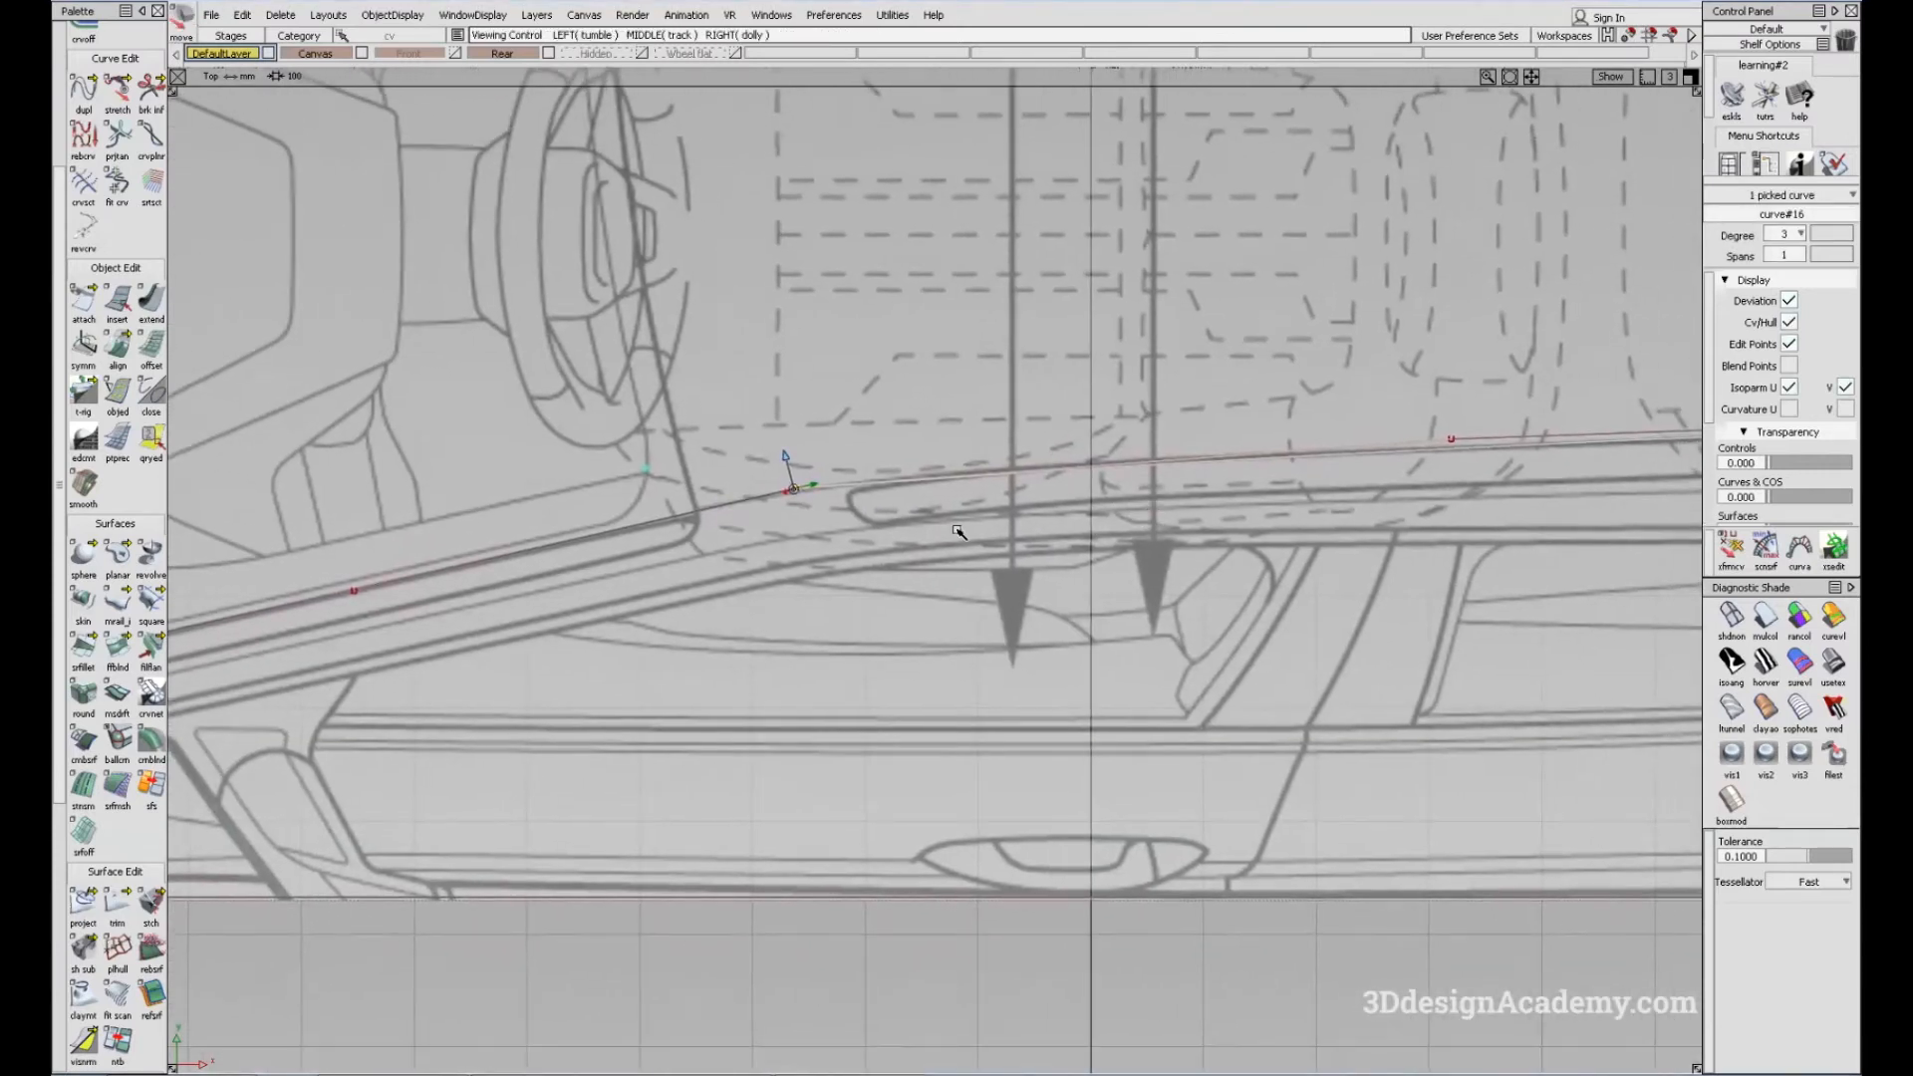
# Step: Select the windshield curves' control points and shift them slightly in the top view to match the blueprint's side edge
pyautogui.keyDown('ctrl'); pyautogui.keyDown('shift'); pyautogui.moveTo(1375, 554); pyautogui.dragTo(1350, 450); pyautogui.keyUp('shift'); pyautogui.keyUp('ctrl')
pyautogui.keyDown('ctrl'); pyautogui.keyDown('shift'); pyautogui.moveTo(1440, 466); pyautogui.dragTo(1538, 450); pyautogui.keyUp('shift'); pyautogui.keyUp('ctrl')
pyautogui.click(1453, 439)
pyautogui.keyDown('ctrl'); pyautogui.keyDown('shift'); pyautogui.moveTo(843, 662); pyautogui.dragTo(787, 426); pyautogui.keyUp('shift'); pyautogui.keyUp('ctrl')
pyautogui.keyDown('alt'); pyautogui.keyDown('shift'); pyautogui.moveTo(642, 432); pyautogui.dragTo(583, 497, button='right'); pyautogui.keyUp('shift'); pyautogui.keyUp('alt')
pyautogui.keyDown('ctrl'); pyautogui.keyDown('shift'); pyautogui.moveTo(257, 521); pyautogui.dragTo(315, 539); pyautogui.keyUp('shift'); pyautogui.keyUp('ctrl')
pyautogui.moveTo(204, 490)
pyautogui.mouseDown()
pyautogui.moveTo(777, 754)
pyautogui.moveTo(837, 762)
pyautogui.mouseUp()
pyautogui.moveTo(846, 536); pyautogui.dragTo(848, 537)
pyautogui.keyDown('alt'); pyautogui.keyDown('shift'); pyautogui.moveTo(793, 488); pyautogui.dragTo(1001, 566, button='right'); pyautogui.keyUp('shift'); pyautogui.keyUp('alt')
pyautogui.keyDown('ctrl'); pyautogui.keyDown('shift'); pyautogui.moveTo(1004, 569); pyautogui.dragTo(1003, 636); pyautogui.keyUp('shift'); pyautogui.keyUp('ctrl')
pyautogui.moveTo(1004, 620); pyautogui.dragTo(1006, 609, button='right')
# Step: Examine how the windshield and roof copies follow the blueprint's side edge around their joint in the top view
pyautogui.keyDown('alt'); pyautogui.keyDown('shift'); pyautogui.moveTo(785, 521); pyautogui.dragTo(996, 479, button='right'); pyautogui.keyUp('shift'); pyautogui.keyUp('alt')
pyautogui.keyDown('alt'); pyautogui.keyDown('shift'); pyautogui.moveTo(996, 479); pyautogui.dragTo(1036, 477, button='middle'); pyautogui.keyUp('shift'); pyautogui.keyUp('alt')
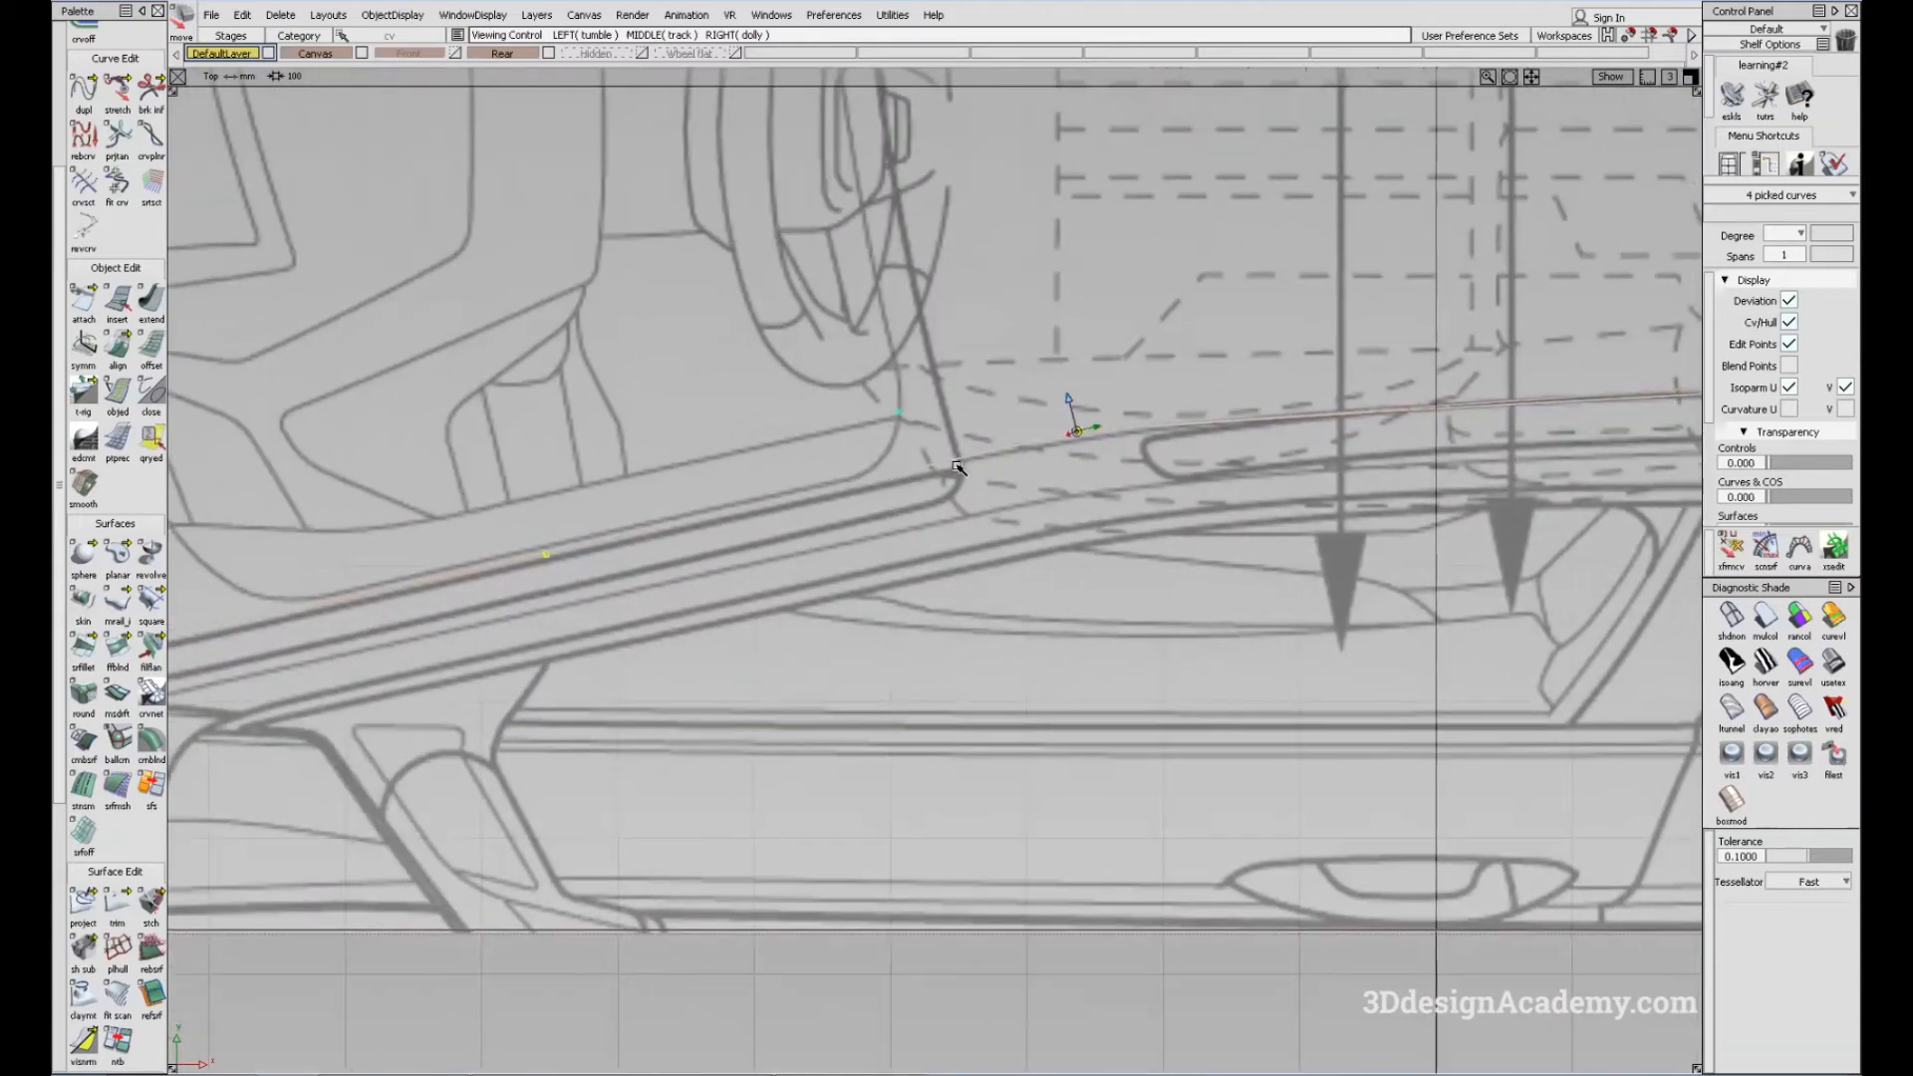
pyautogui.keyDown('alt'); pyautogui.keyDown('shift'); pyautogui.moveTo(426, 617); pyautogui.dragTo(754, 558, button='middle'); pyautogui.keyUp('shift'); pyautogui.keyUp('alt')
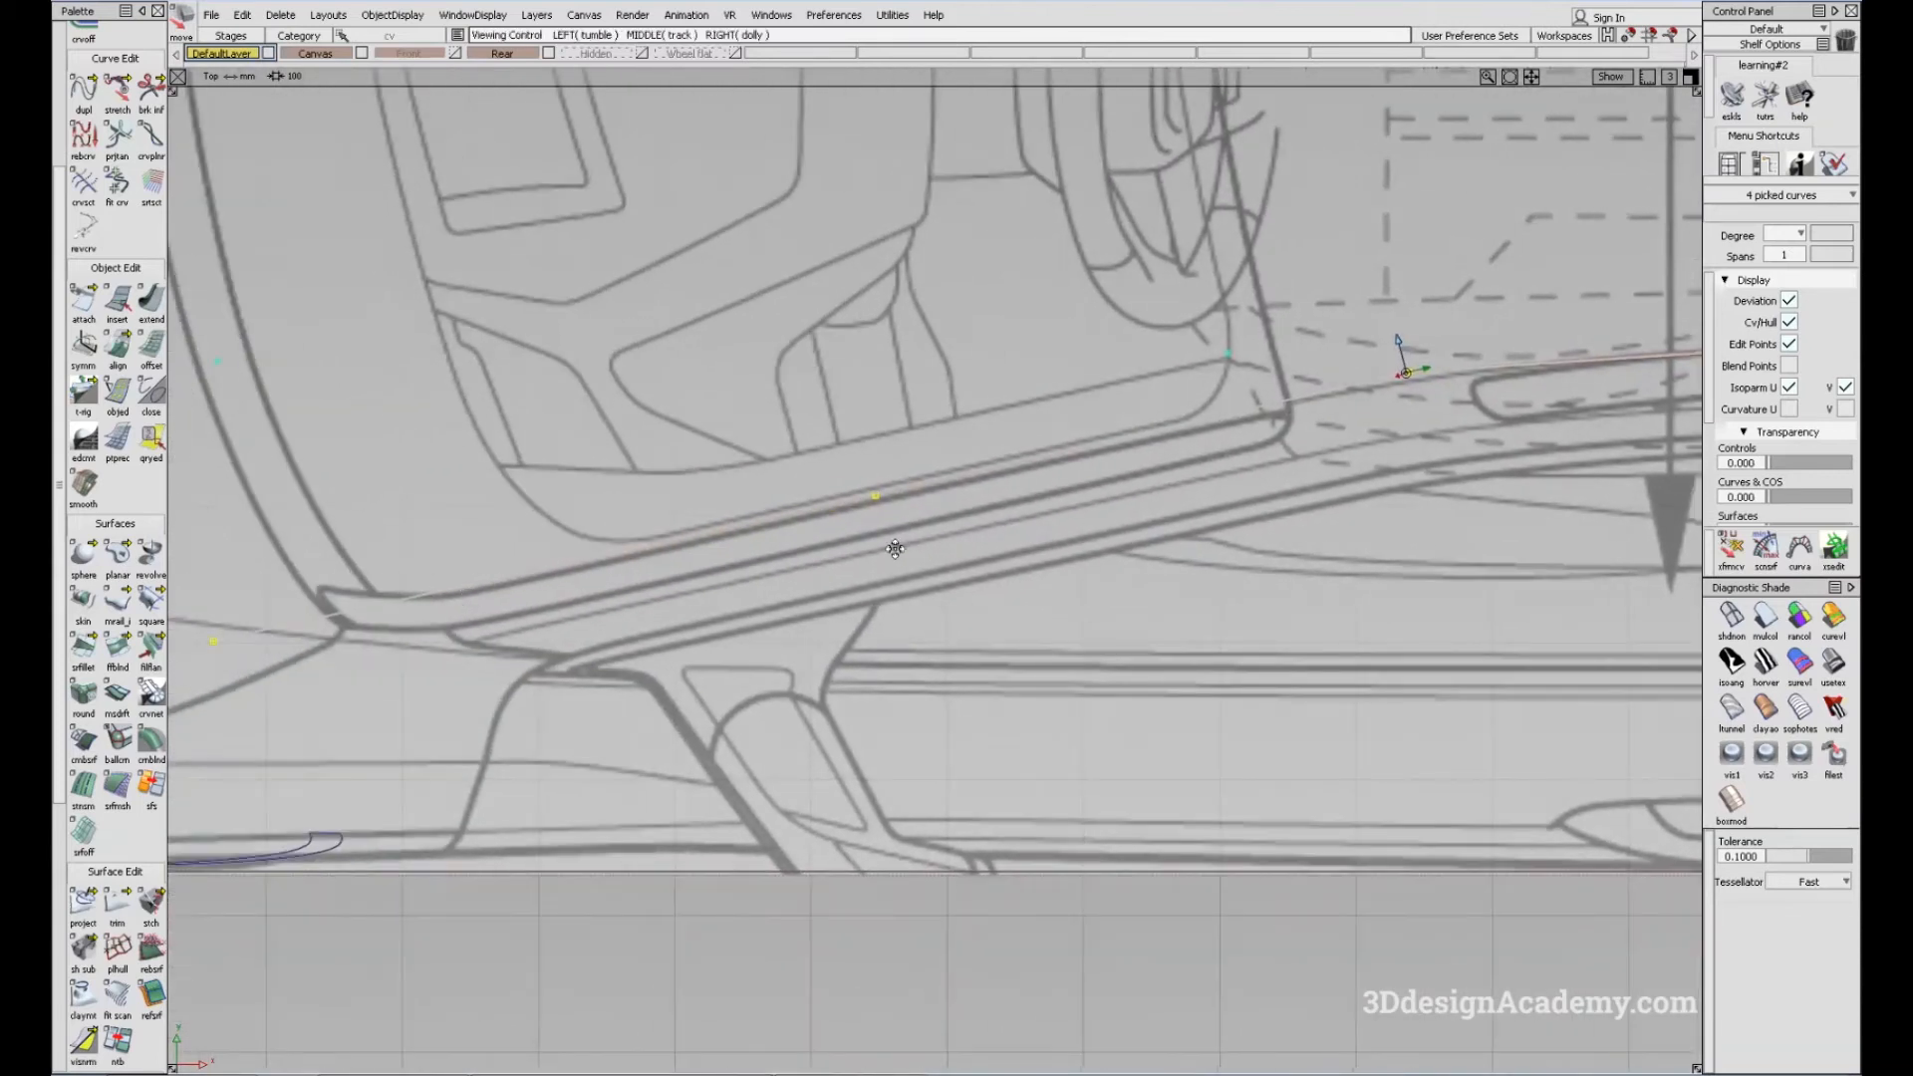
pyautogui.keyDown('alt'); pyautogui.keyDown('shift'); pyautogui.moveTo(1338, 362); pyautogui.dragTo(1236, 415, button='middle'); pyautogui.keyUp('shift'); pyautogui.keyUp('alt')
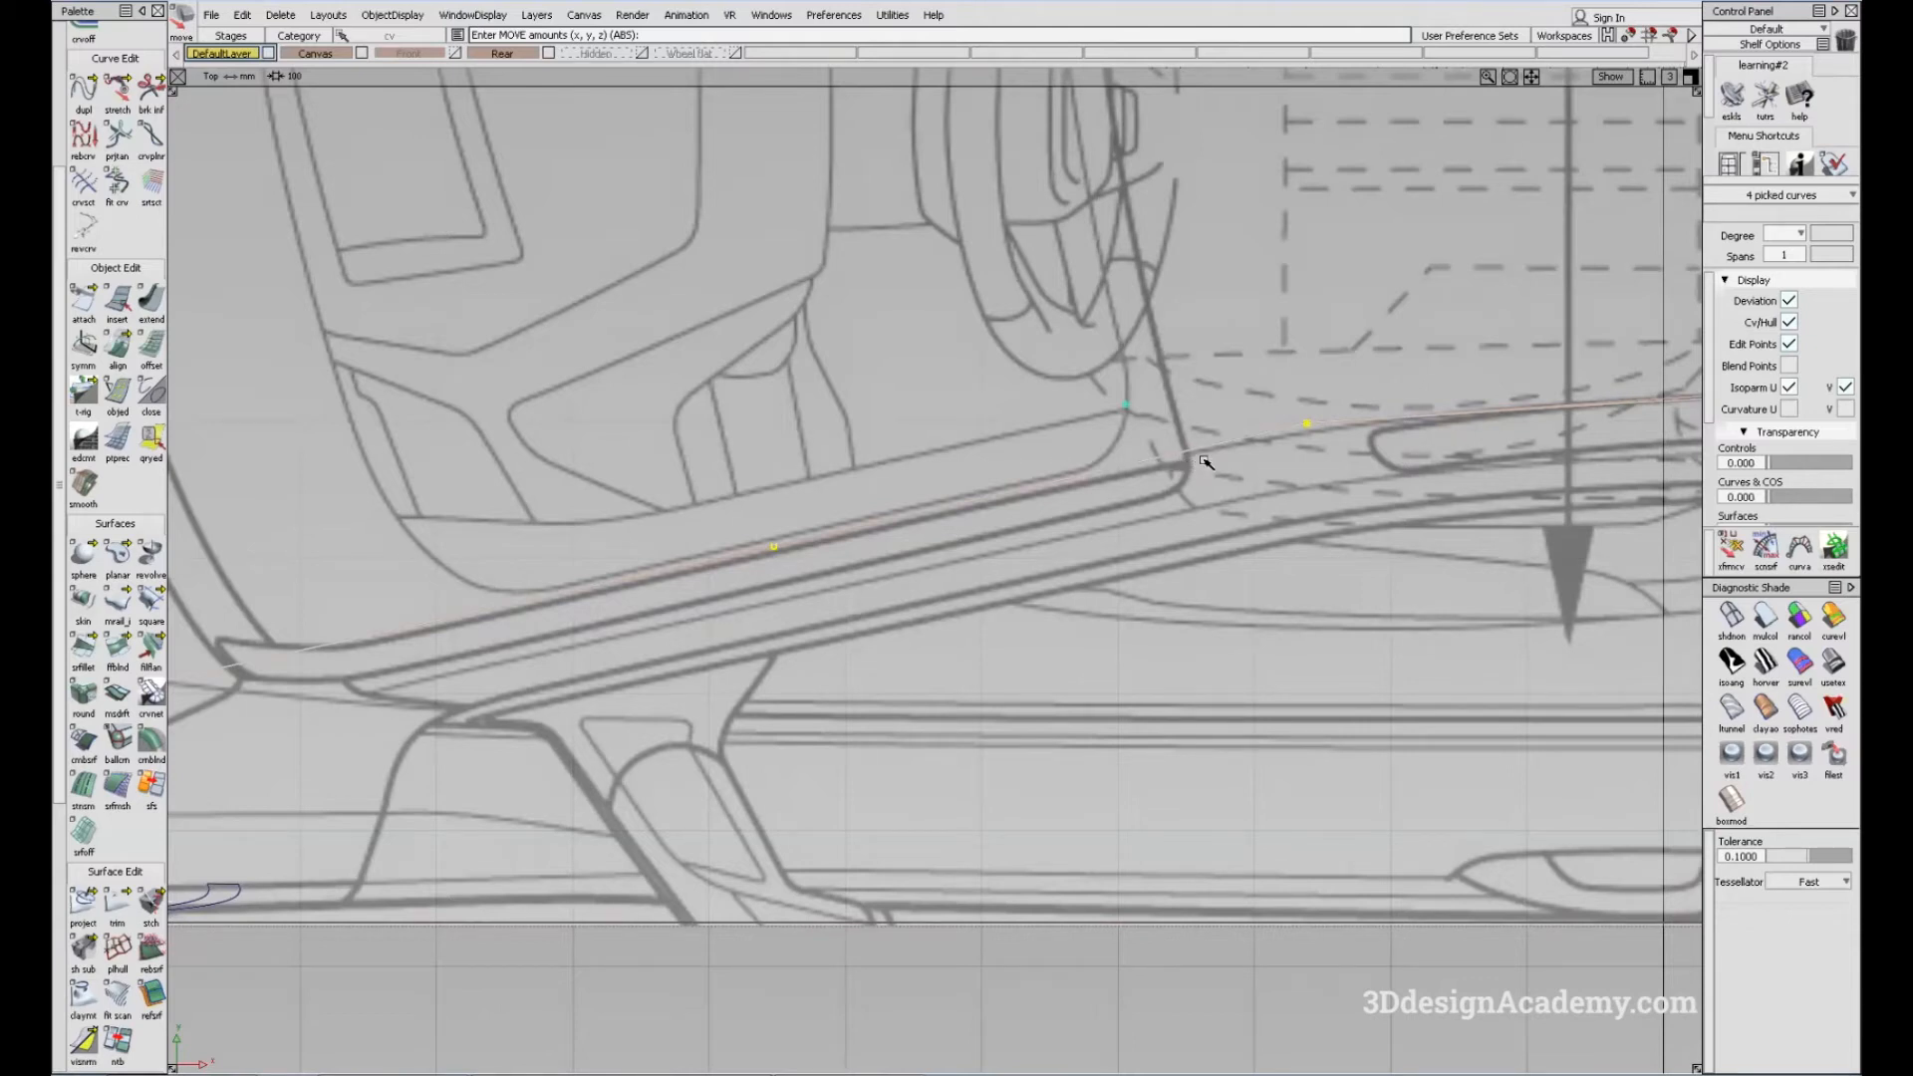
pyautogui.keyDown('alt'); pyautogui.keyDown('shift'); pyautogui.moveTo(1252, 463); pyautogui.dragTo(938, 628, button='middle'); pyautogui.keyUp('shift'); pyautogui.keyUp('alt')
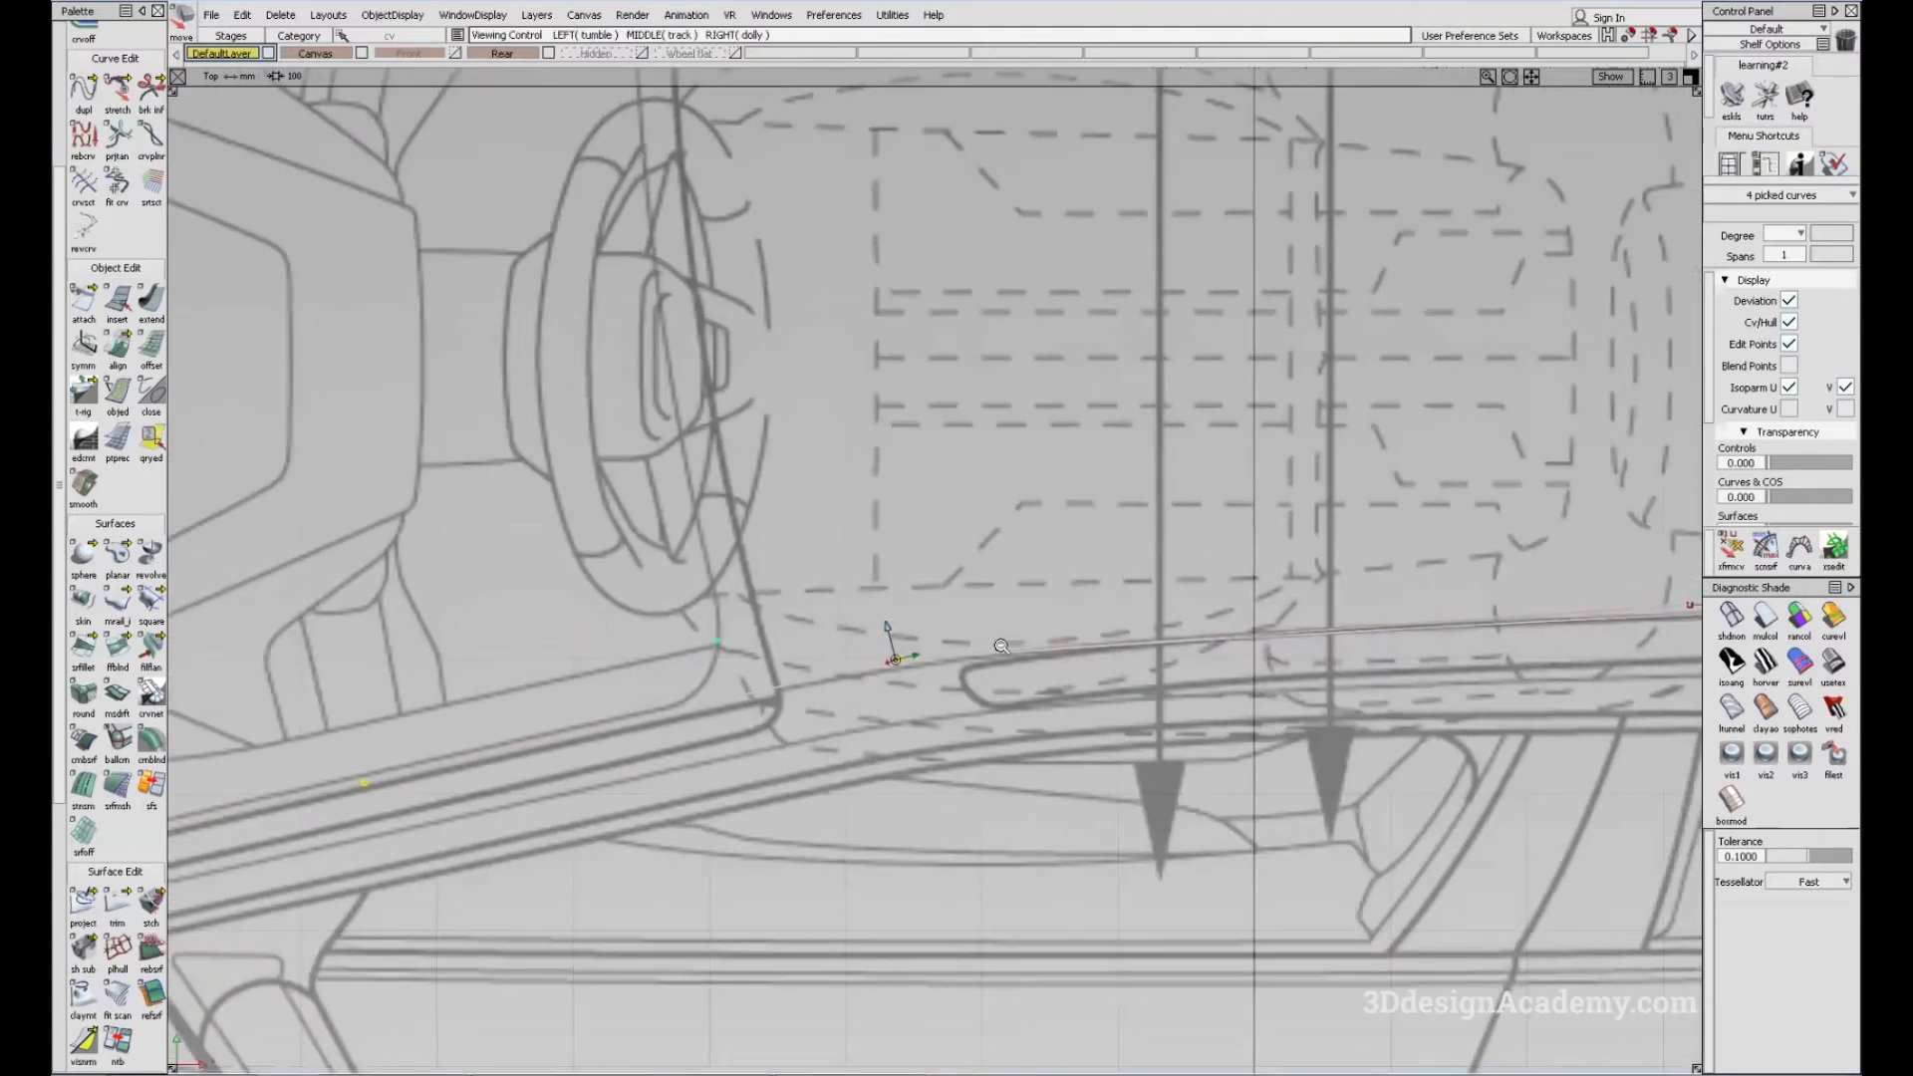
pyautogui.keyDown('alt'); pyautogui.keyDown('shift'); pyautogui.moveTo(1002, 646); pyautogui.dragTo(1004, 684, button='right'); pyautogui.keyUp('shift'); pyautogui.keyUp('alt')
pyautogui.keyDown('alt'); pyautogui.keyDown('shift'); pyautogui.moveTo(972, 707); pyautogui.dragTo(959, 688, button='middle'); pyautogui.keyUp('shift'); pyautogui.keyUp('alt')
pyautogui.keyDown('alt'); pyautogui.keyDown('shift'); pyautogui.moveTo(1081, 610); pyautogui.dragTo(910, 654, button='right'); pyautogui.keyUp('shift'); pyautogui.keyUp('alt')
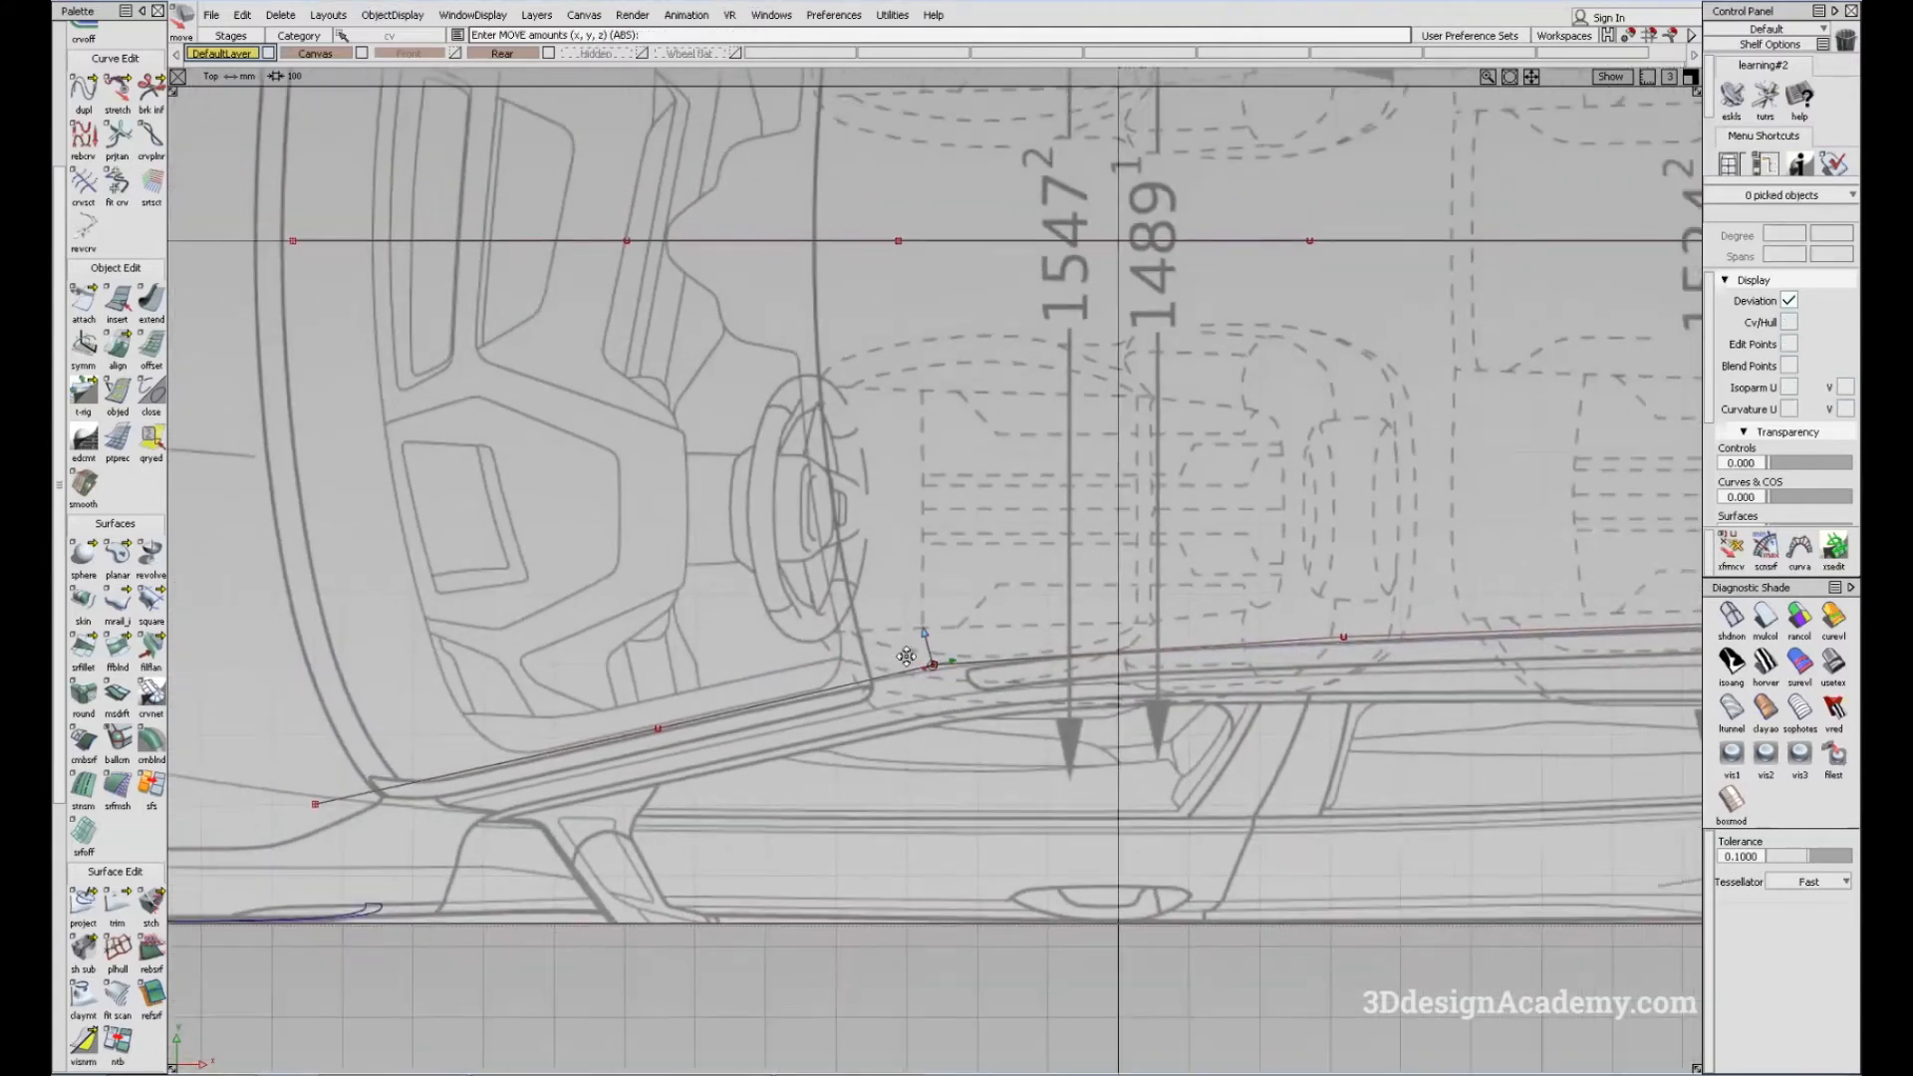
pyautogui.keyDown('alt'); pyautogui.keyDown('shift'); pyautogui.moveTo(910, 654); pyautogui.dragTo(1084, 625, button='middle'); pyautogui.keyUp('shift'); pyautogui.keyUp('alt')
pyautogui.keyDown('alt'); pyautogui.keyDown('shift'); pyautogui.moveTo(724, 657); pyautogui.dragTo(859, 650, button='middle'); pyautogui.keyUp('shift'); pyautogui.keyUp('alt')
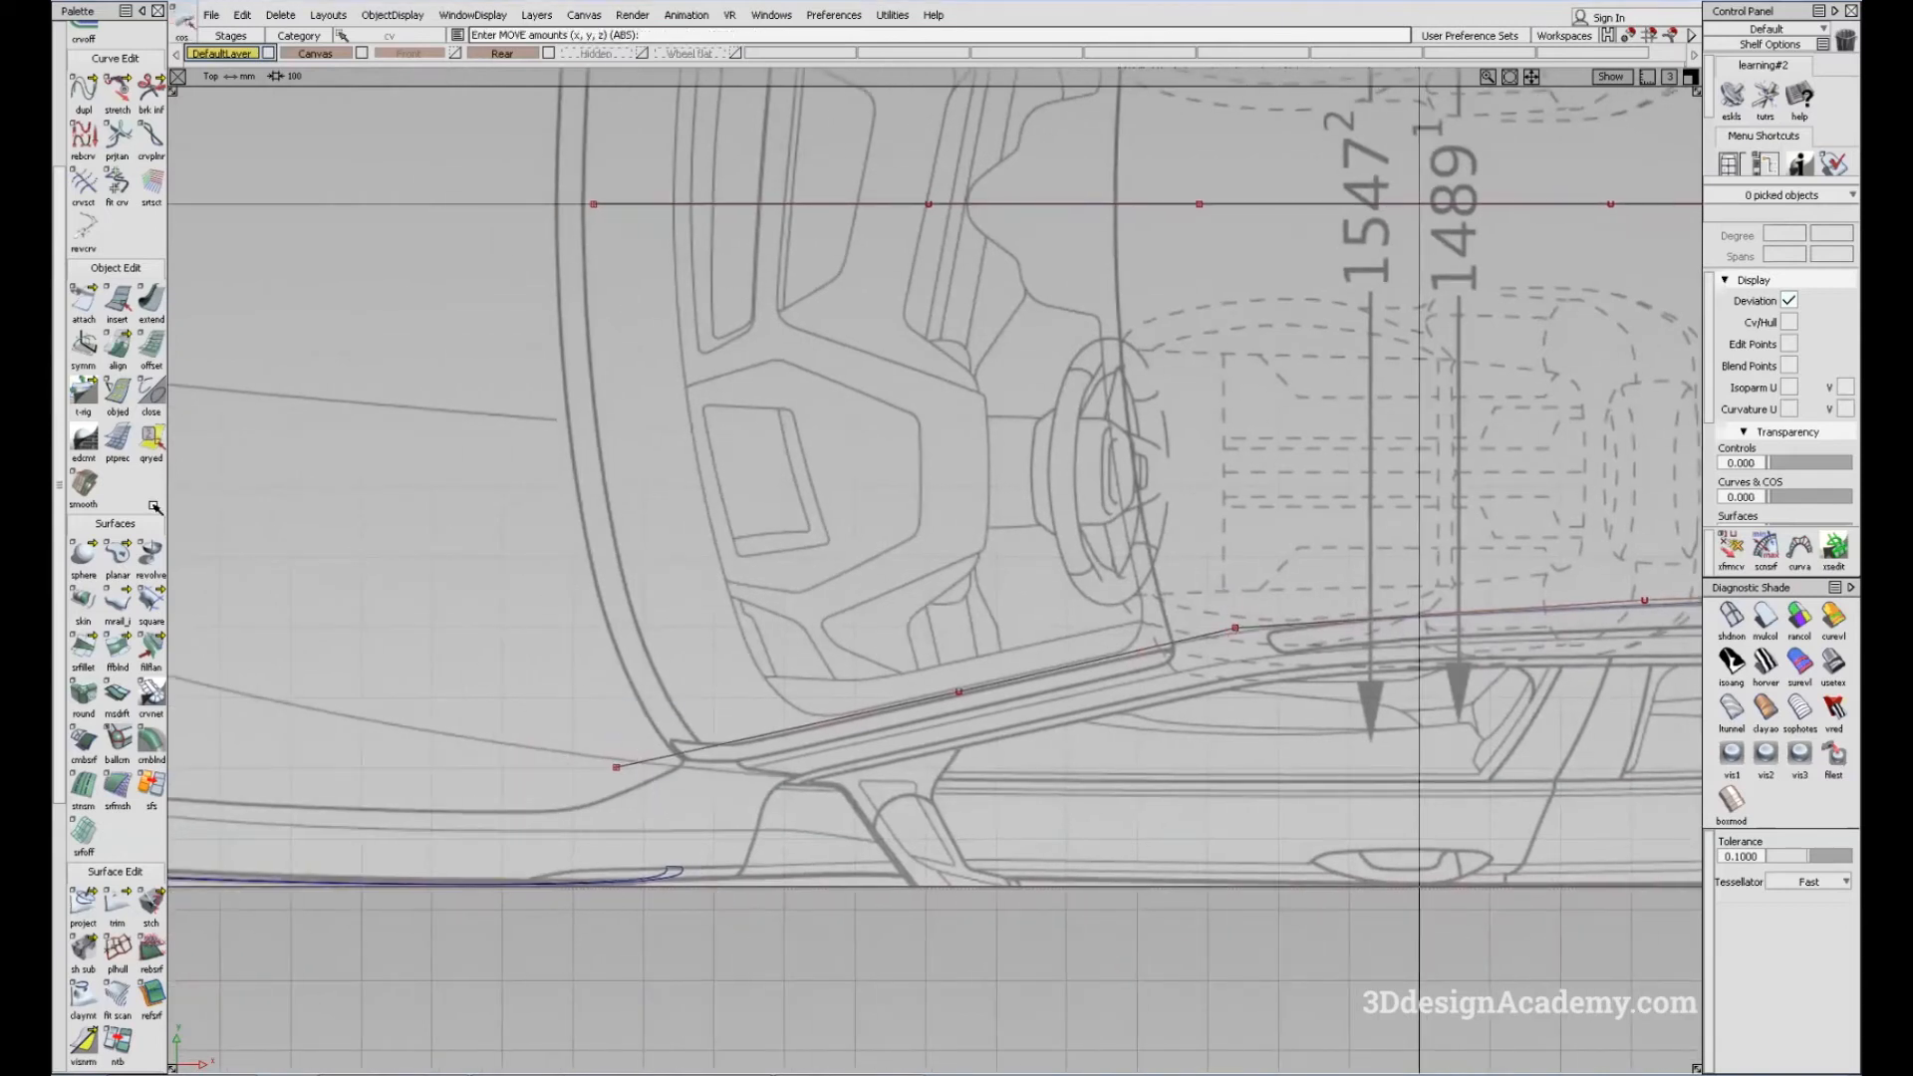
# Step: Shorten the windshield copy's lower end by about 146 mm with Extend, back to the windshield's base corner
pyautogui.doubleClick(153, 299)
pyautogui.click(1069, 604)
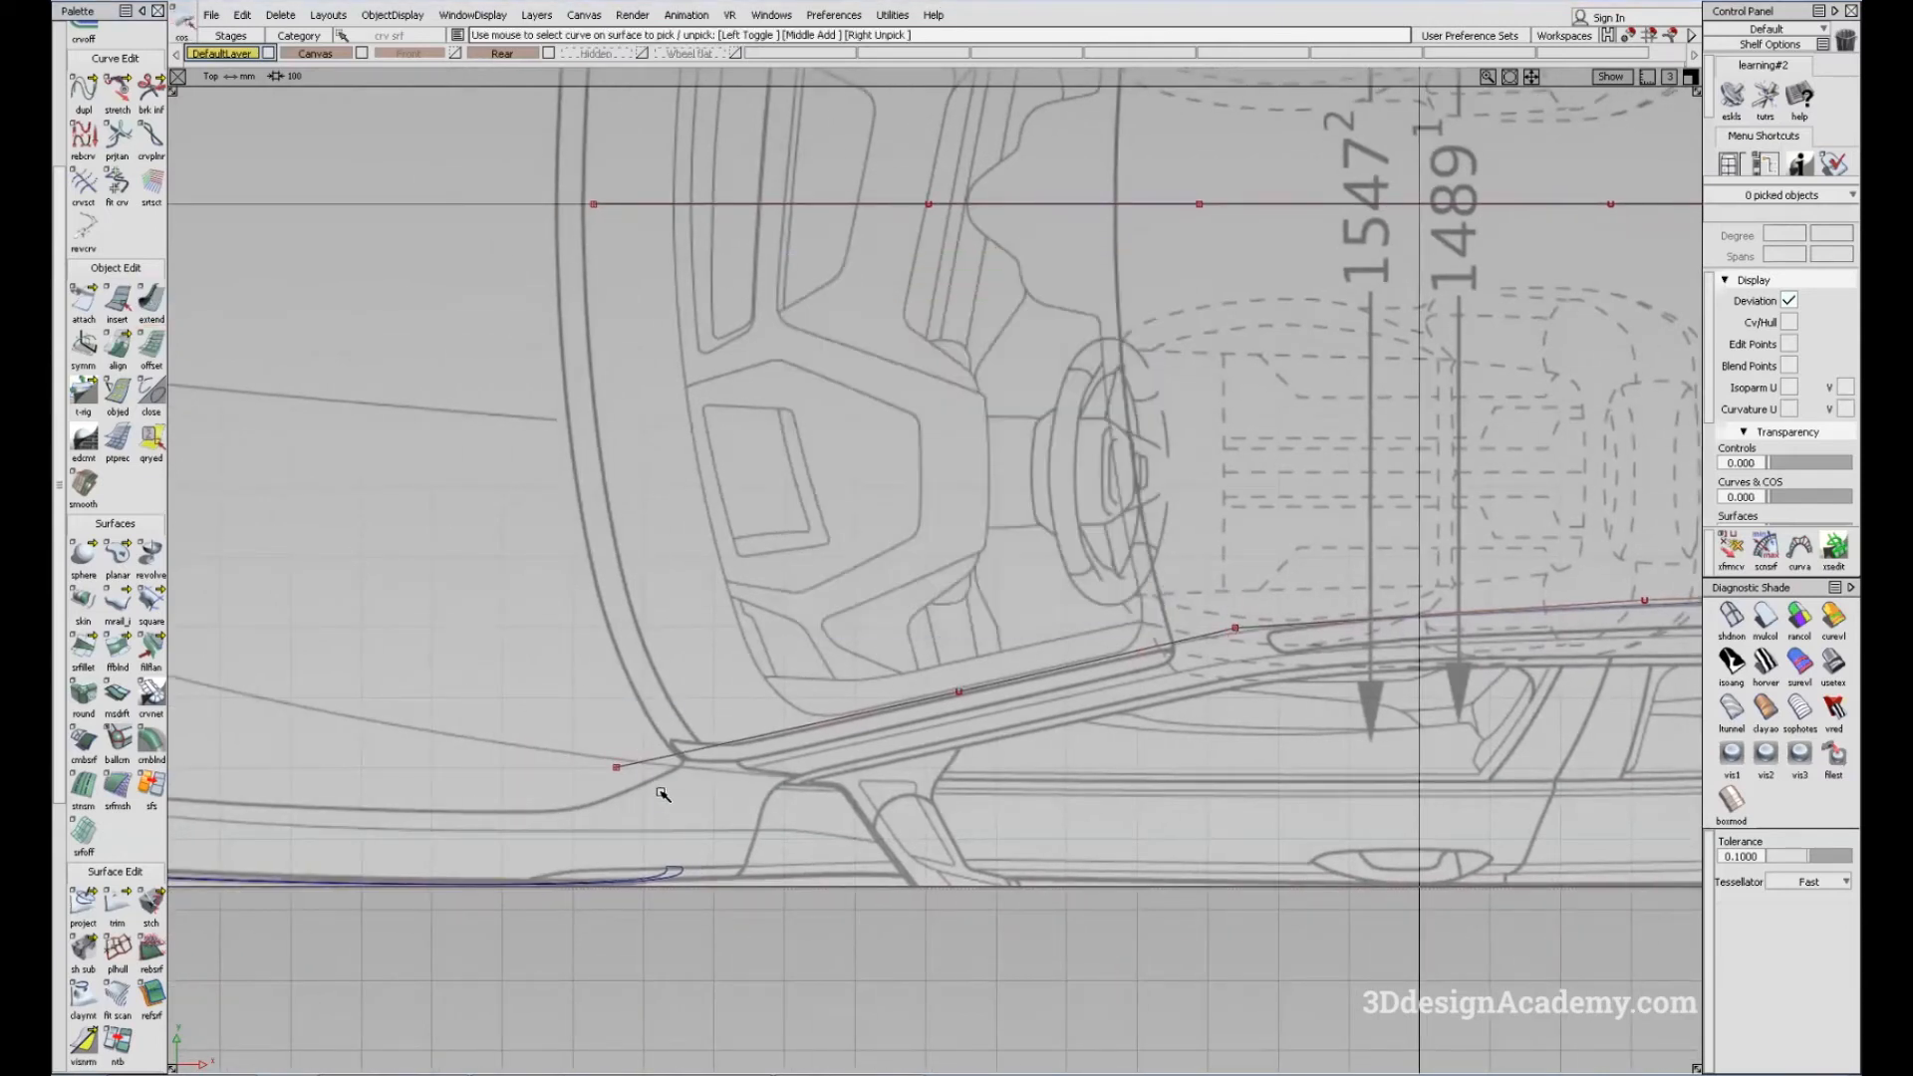
pyautogui.moveTo(723, 750); pyautogui.dragTo(878, 716)
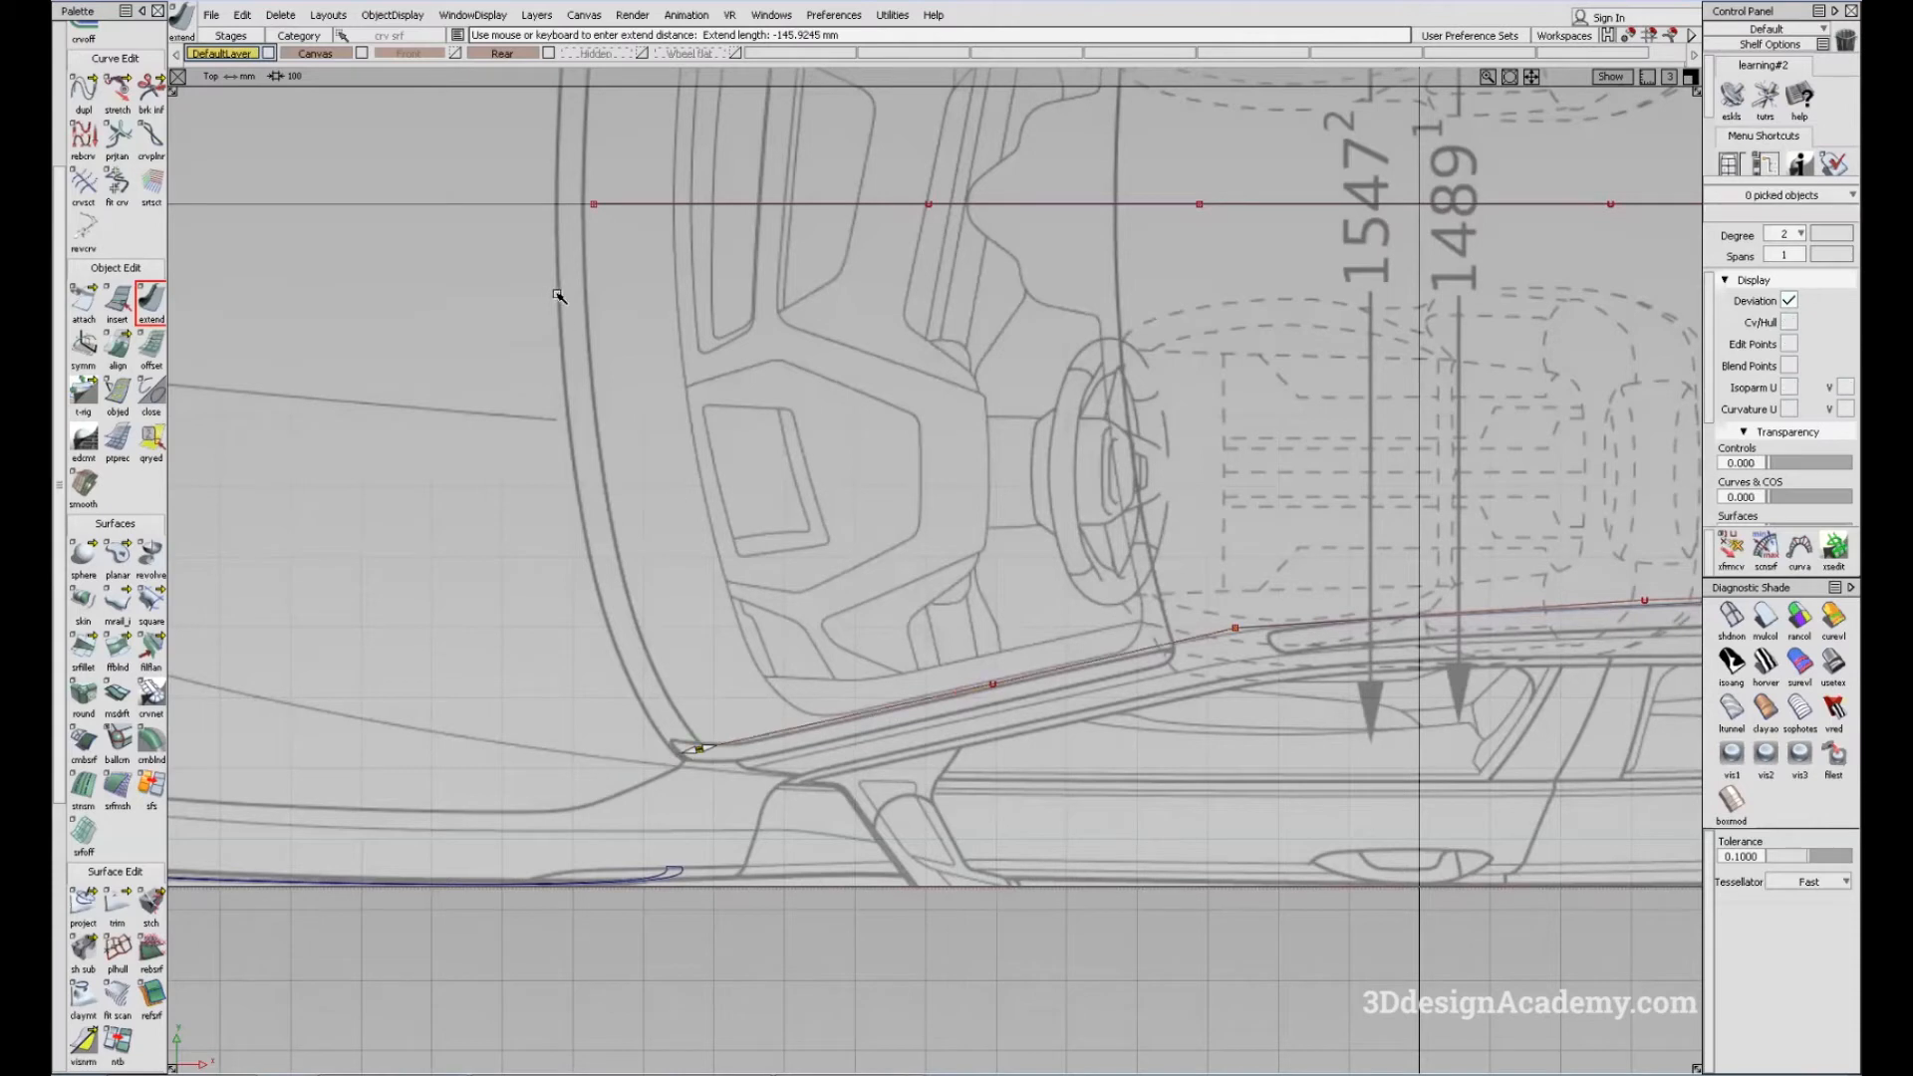
pyautogui.keyDown('alt'); pyautogui.keyDown('shift'); pyautogui.moveTo(582, 157); pyautogui.dragTo(636, 280, button='middle'); pyautogui.keyUp('shift'); pyautogui.keyUp('alt')
pyautogui.moveTo(670, 327); pyautogui.dragTo(664, 328)
pyautogui.keyDown('alt'); pyautogui.keyDown('shift'); pyautogui.moveTo(1473, 790); pyautogui.dragTo(1127, 768, button='middle'); pyautogui.keyUp('shift'); pyautogui.keyUp('alt')
pyautogui.keyDown('ctrl'); pyautogui.keyDown('shift'); pyautogui.moveTo(1127, 768); pyautogui.dragTo(1066, 586); pyautogui.keyUp('shift'); pyautogui.keyUp('ctrl')
# Step: Shorten the roof copy's rear end by about 139 mm with Extend, back to the tailgate's upper edge
pyautogui.keyDown('alt'); pyautogui.keyDown('shift'); pyautogui.moveTo(1585, 673); pyautogui.dragTo(1235, 598, button='middle'); pyautogui.keyUp('shift'); pyautogui.keyUp('alt')
pyautogui.keyDown('alt'); pyautogui.keyDown('shift'); pyautogui.moveTo(1235, 598); pyautogui.dragTo(1126, 588, button='right'); pyautogui.keyUp('shift'); pyautogui.keyUp('alt')
pyautogui.keyDown('alt'); pyautogui.keyDown('shift'); pyautogui.moveTo(1217, 575); pyautogui.dragTo(848, 608, button='middle'); pyautogui.keyUp('shift'); pyautogui.keyUp('alt')
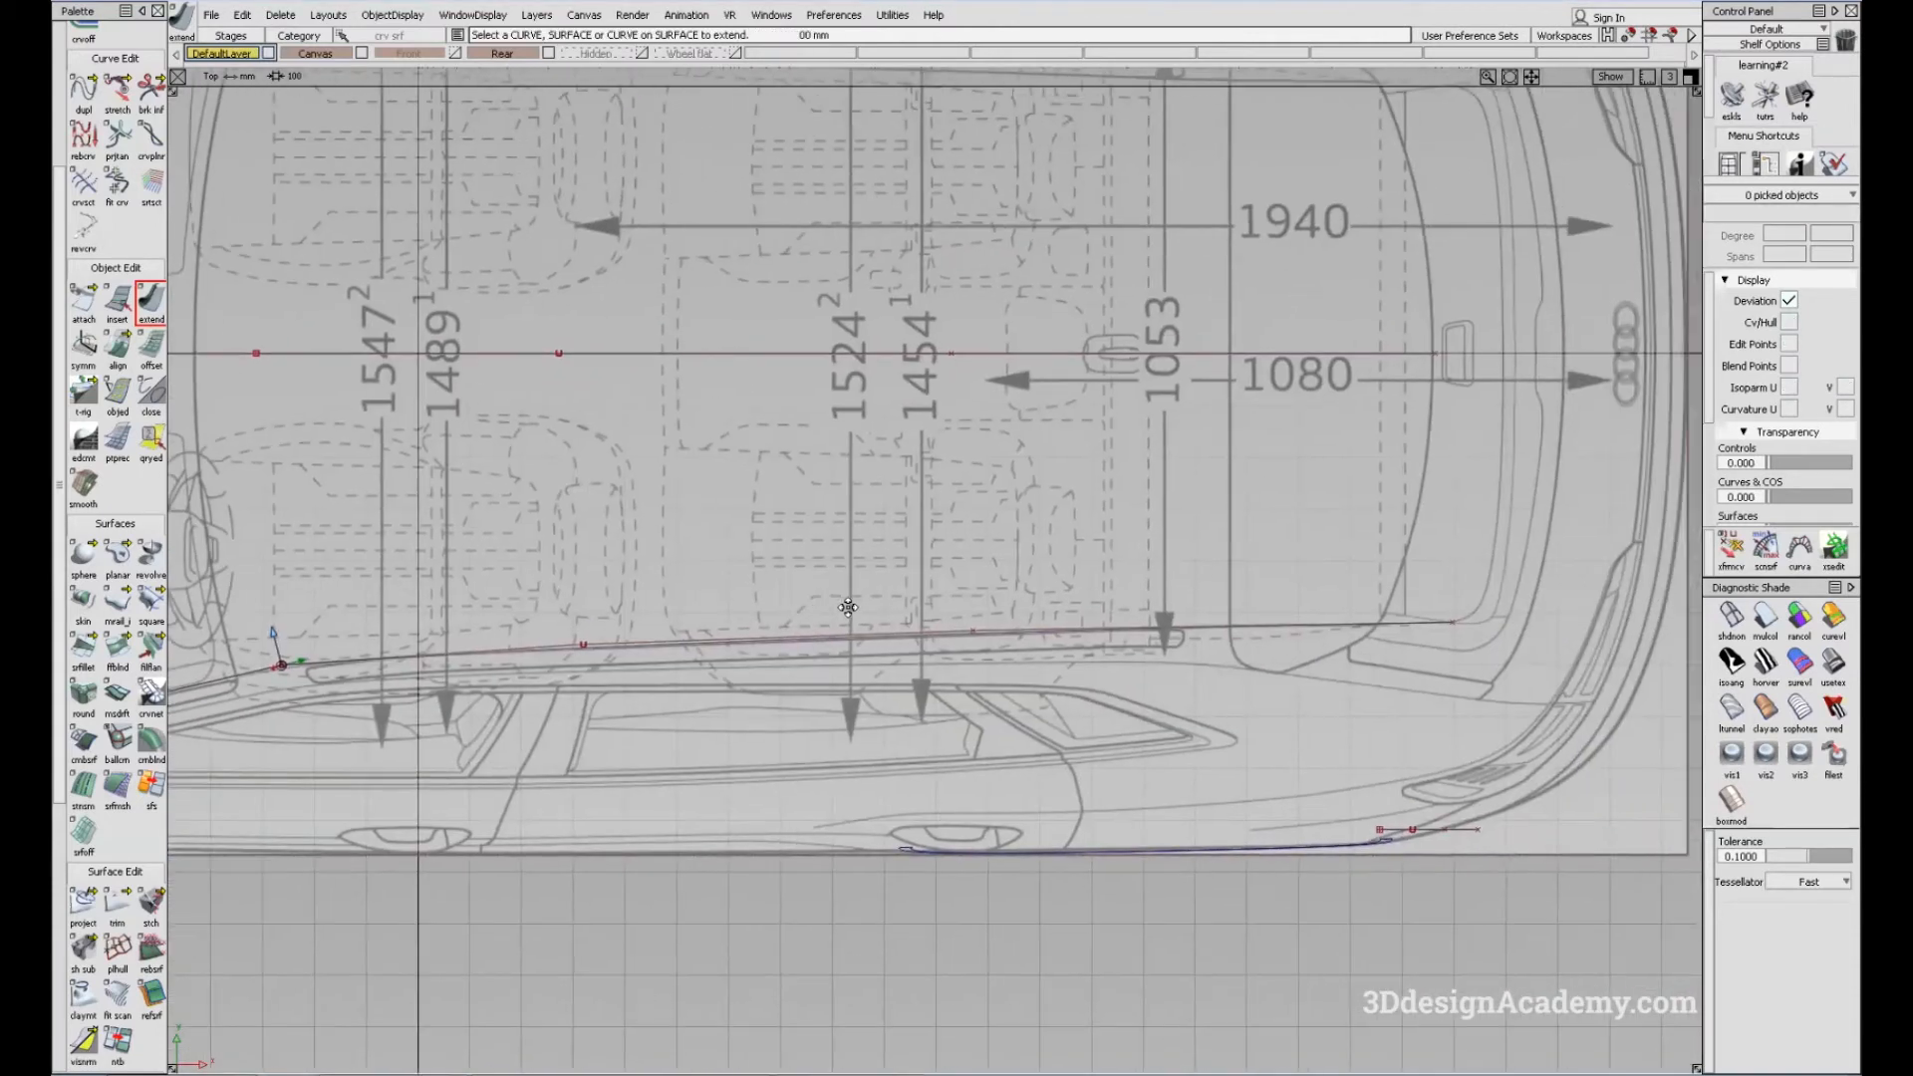
pyautogui.click(1405, 627)
pyautogui.keyDown('alt'); pyautogui.keyDown('shift'); pyautogui.moveTo(284, 668); pyautogui.dragTo(488, 658, button='right'); pyautogui.keyUp('shift'); pyautogui.keyUp('alt')
pyautogui.keyDown('alt'); pyautogui.keyDown('shift'); pyautogui.moveTo(1415, 538); pyautogui.dragTo(618, 684, button='middle'); pyautogui.keyUp('shift'); pyautogui.keyUp('alt')
pyautogui.keyDown('alt'); pyautogui.keyDown('shift'); pyautogui.moveTo(1117, 698); pyautogui.dragTo(980, 712, button='right'); pyautogui.keyUp('shift'); pyautogui.keyUp('alt')
pyautogui.keyDown('alt'); pyautogui.keyDown('shift'); pyautogui.moveTo(1667, 730); pyautogui.dragTo(769, 724, button='middle'); pyautogui.keyUp('shift'); pyautogui.keyUp('alt')
pyautogui.keyDown('alt'); pyautogui.keyDown('shift'); pyautogui.moveTo(1453, 659); pyautogui.dragTo(1336, 671, button='right'); pyautogui.keyUp('shift'); pyautogui.keyUp('alt')
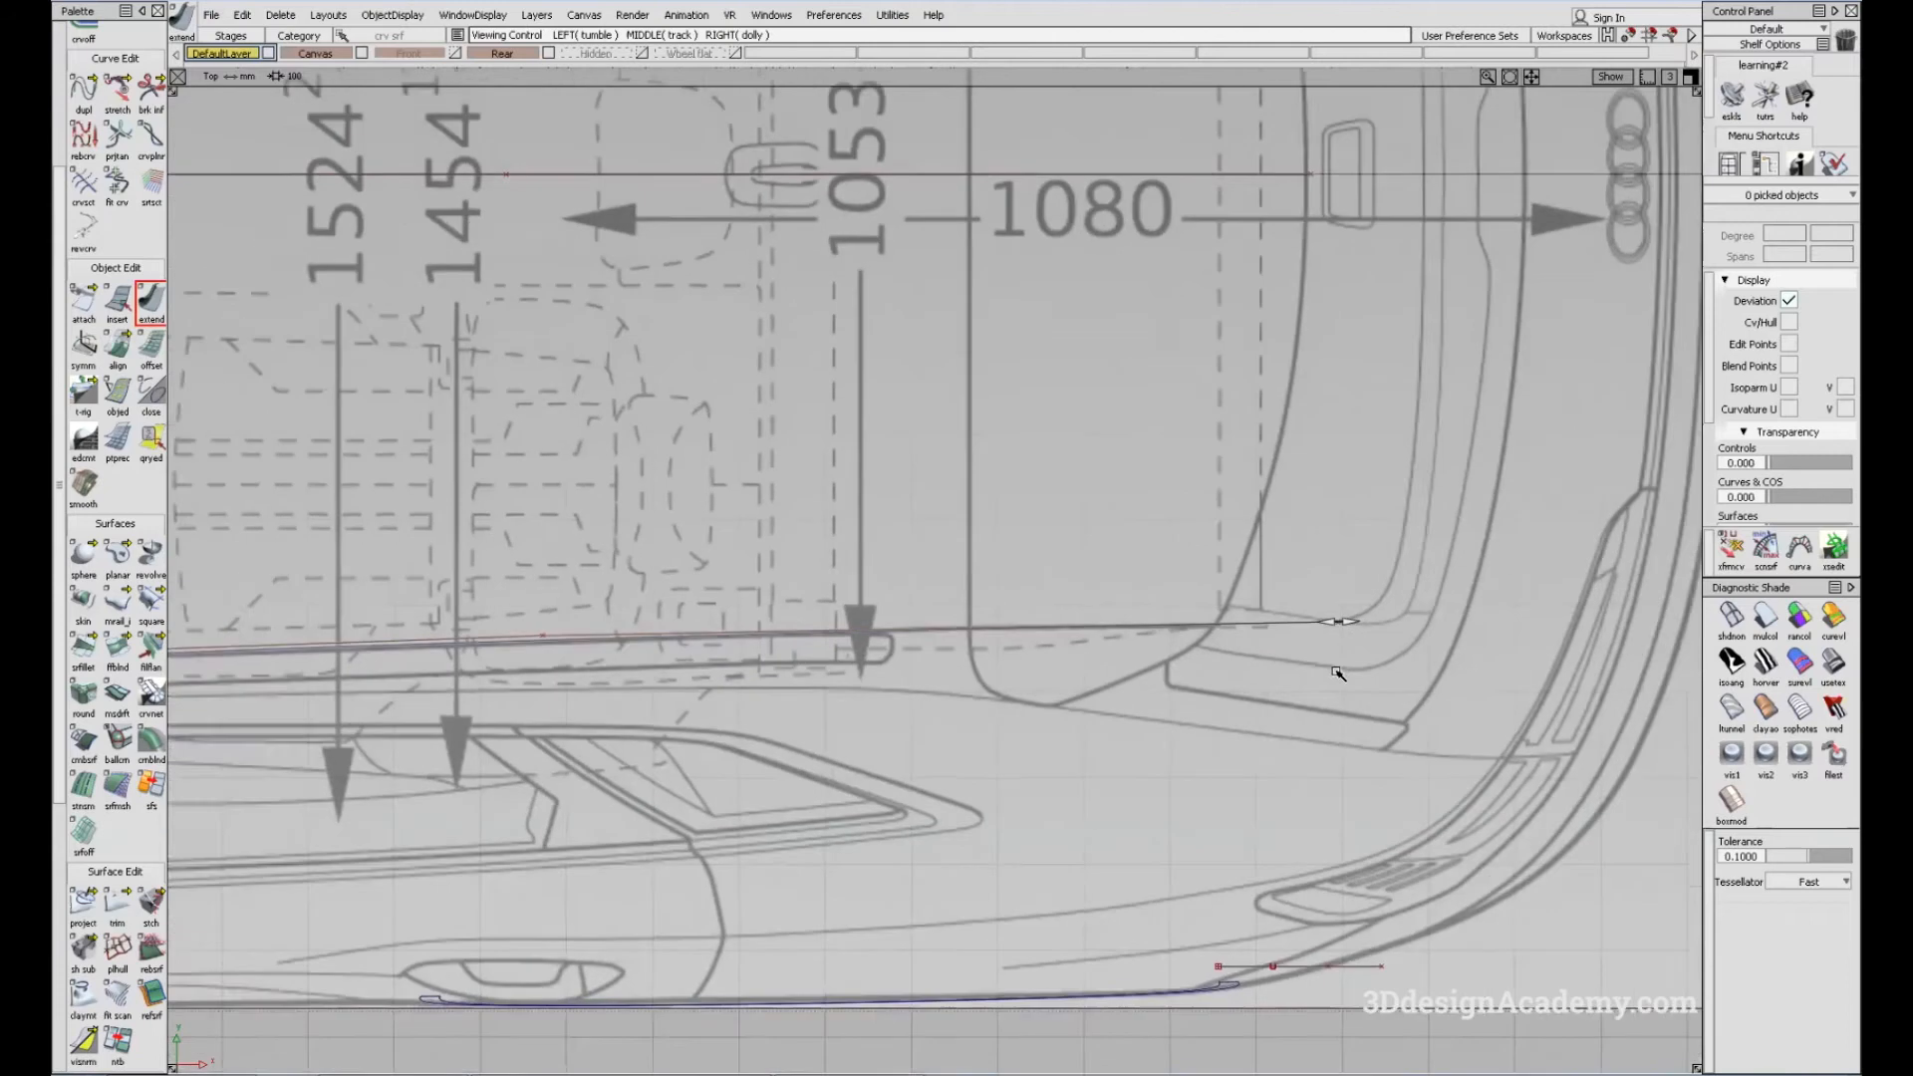
pyautogui.keyDown('alt'); pyautogui.keyDown('shift'); pyautogui.moveTo(1337, 671); pyautogui.dragTo(1273, 683, button='middle'); pyautogui.keyUp('shift'); pyautogui.keyUp('alt')
pyautogui.moveTo(1243, 666); pyautogui.dragTo(1062, 683)
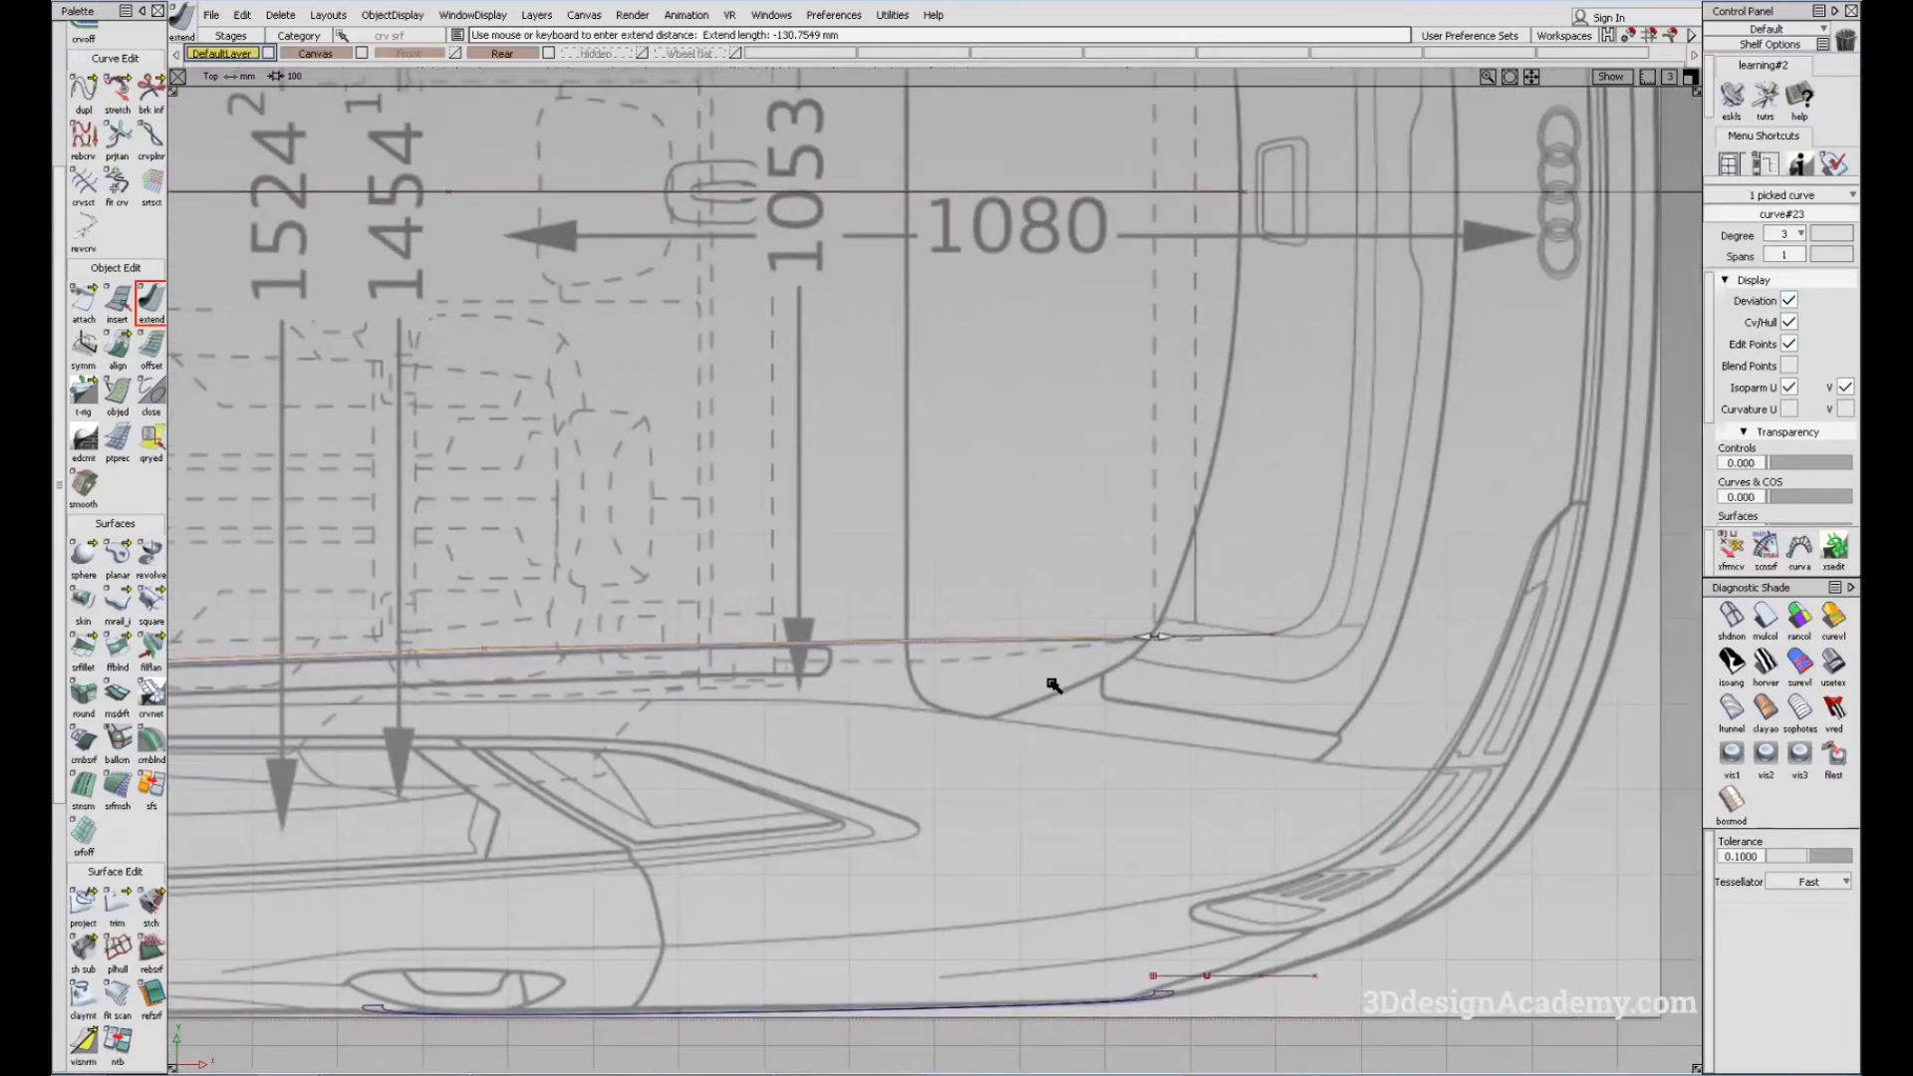
pyautogui.keyDown('alt'); pyautogui.keyDown('shift'); pyautogui.moveTo(1076, 649); pyautogui.dragTo(1154, 314, button='right'); pyautogui.keyUp('shift'); pyautogui.keyUp('alt')
pyautogui.keyDown('alt'); pyautogui.keyDown('shift'); pyautogui.moveTo(1153, 314); pyautogui.dragTo(1171, 320, button='middle'); pyautogui.keyUp('shift'); pyautogui.keyUp('alt')
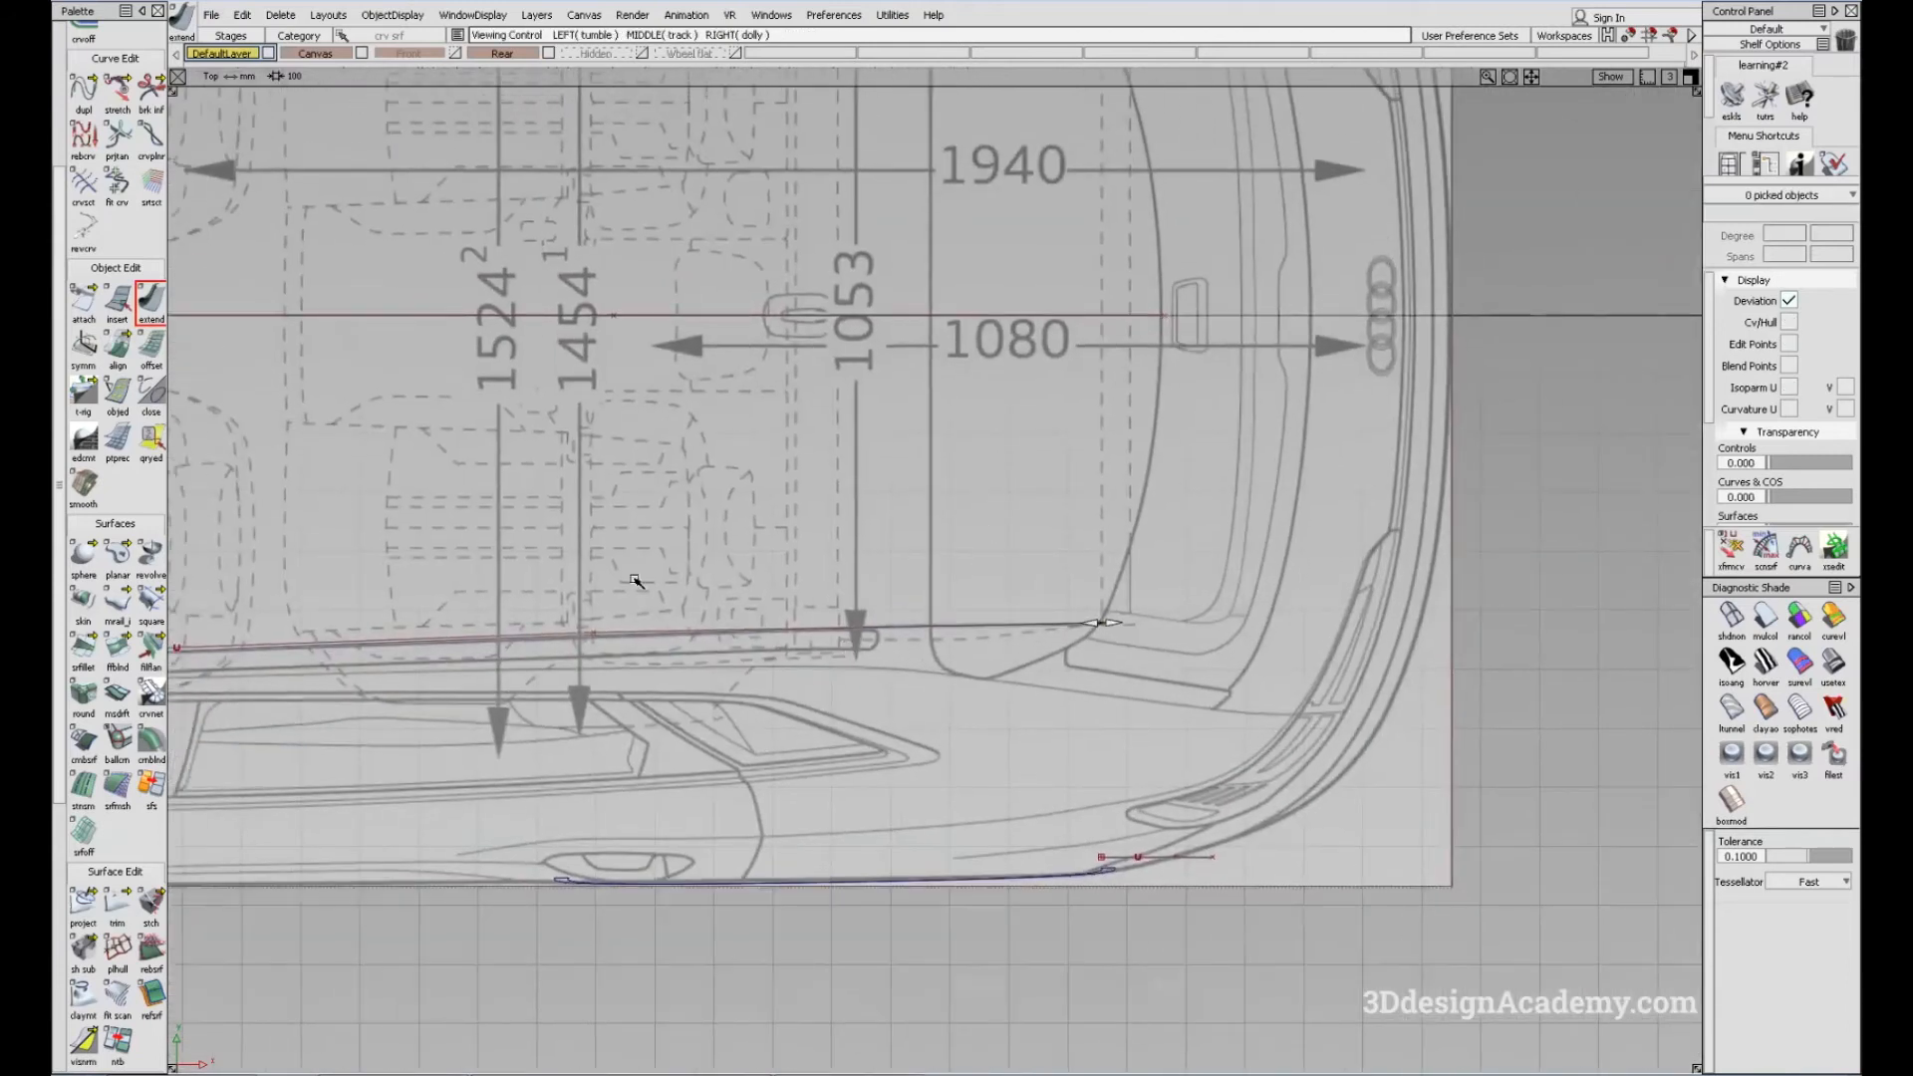
# Step: Compare the windshield and roof curves with the blueprints along their whole length in the top and side views
pyautogui.keyDown('alt'); pyautogui.keyDown('shift'); pyautogui.moveTo(635, 581); pyautogui.dragTo(998, 618, button='middle'); pyautogui.keyUp('shift'); pyautogui.keyUp('alt')
pyautogui.keyDown('alt'); pyautogui.keyDown('shift'); pyautogui.moveTo(1497, 593); pyautogui.dragTo(1090, 588, button='middle'); pyautogui.keyUp('shift'); pyautogui.keyUp('alt')
pyautogui.keyDown('alt'); pyautogui.keyDown('shift'); pyautogui.moveTo(585, 602); pyautogui.dragTo(1258, 632, button='middle'); pyautogui.keyUp('shift'); pyautogui.keyUp('alt')
pyautogui.keyDown('ctrl'); pyautogui.keyDown('shift'); pyautogui.moveTo(876, 766); pyautogui.dragTo(924, 868); pyautogui.keyUp('shift'); pyautogui.keyUp('ctrl')
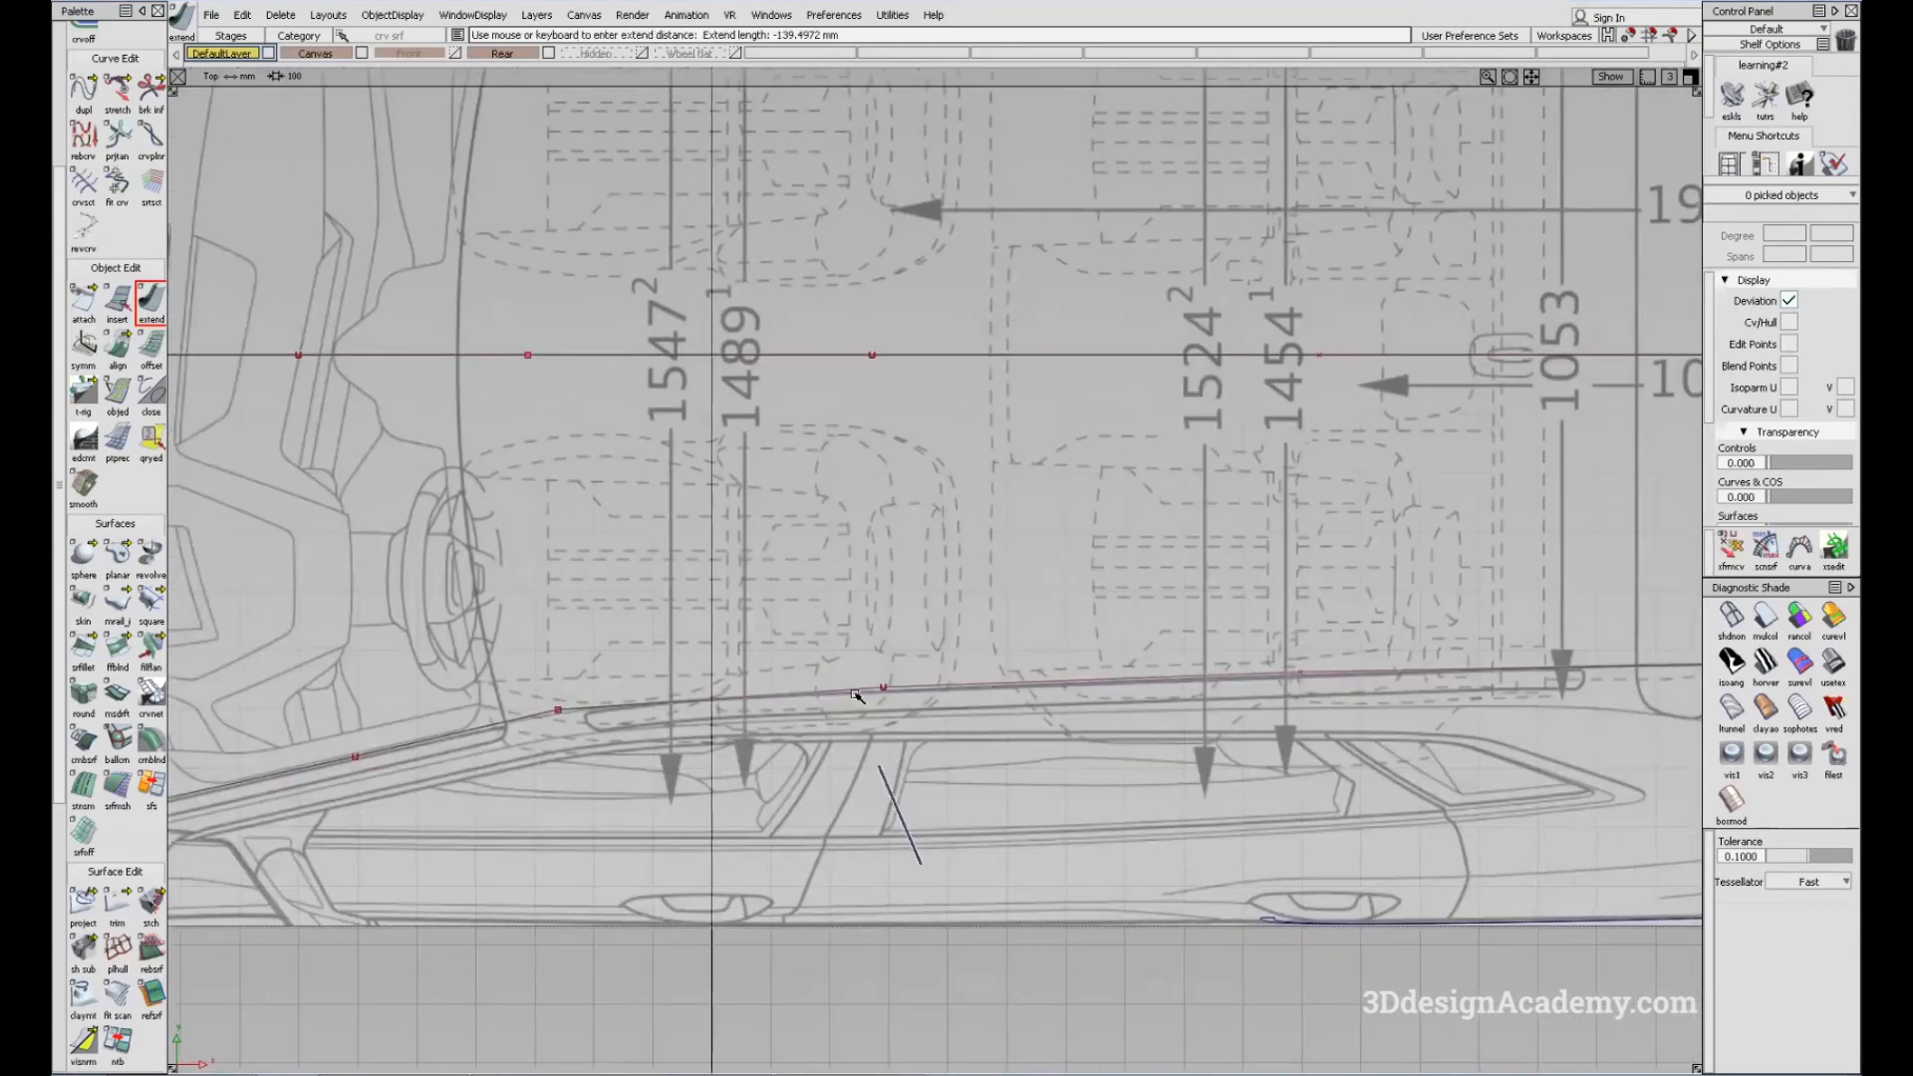
pyautogui.keyDown('alt'); pyautogui.keyDown('shift'); pyautogui.moveTo(871, 691); pyautogui.dragTo(1276, 638, button='middle'); pyautogui.keyUp('shift'); pyautogui.keyUp('alt')
pyautogui.keyDown('ctrl'); pyautogui.keyDown('shift'); pyautogui.moveTo(996, 685); pyautogui.dragTo(1099, 872); pyautogui.keyUp('shift'); pyautogui.keyUp('ctrl')
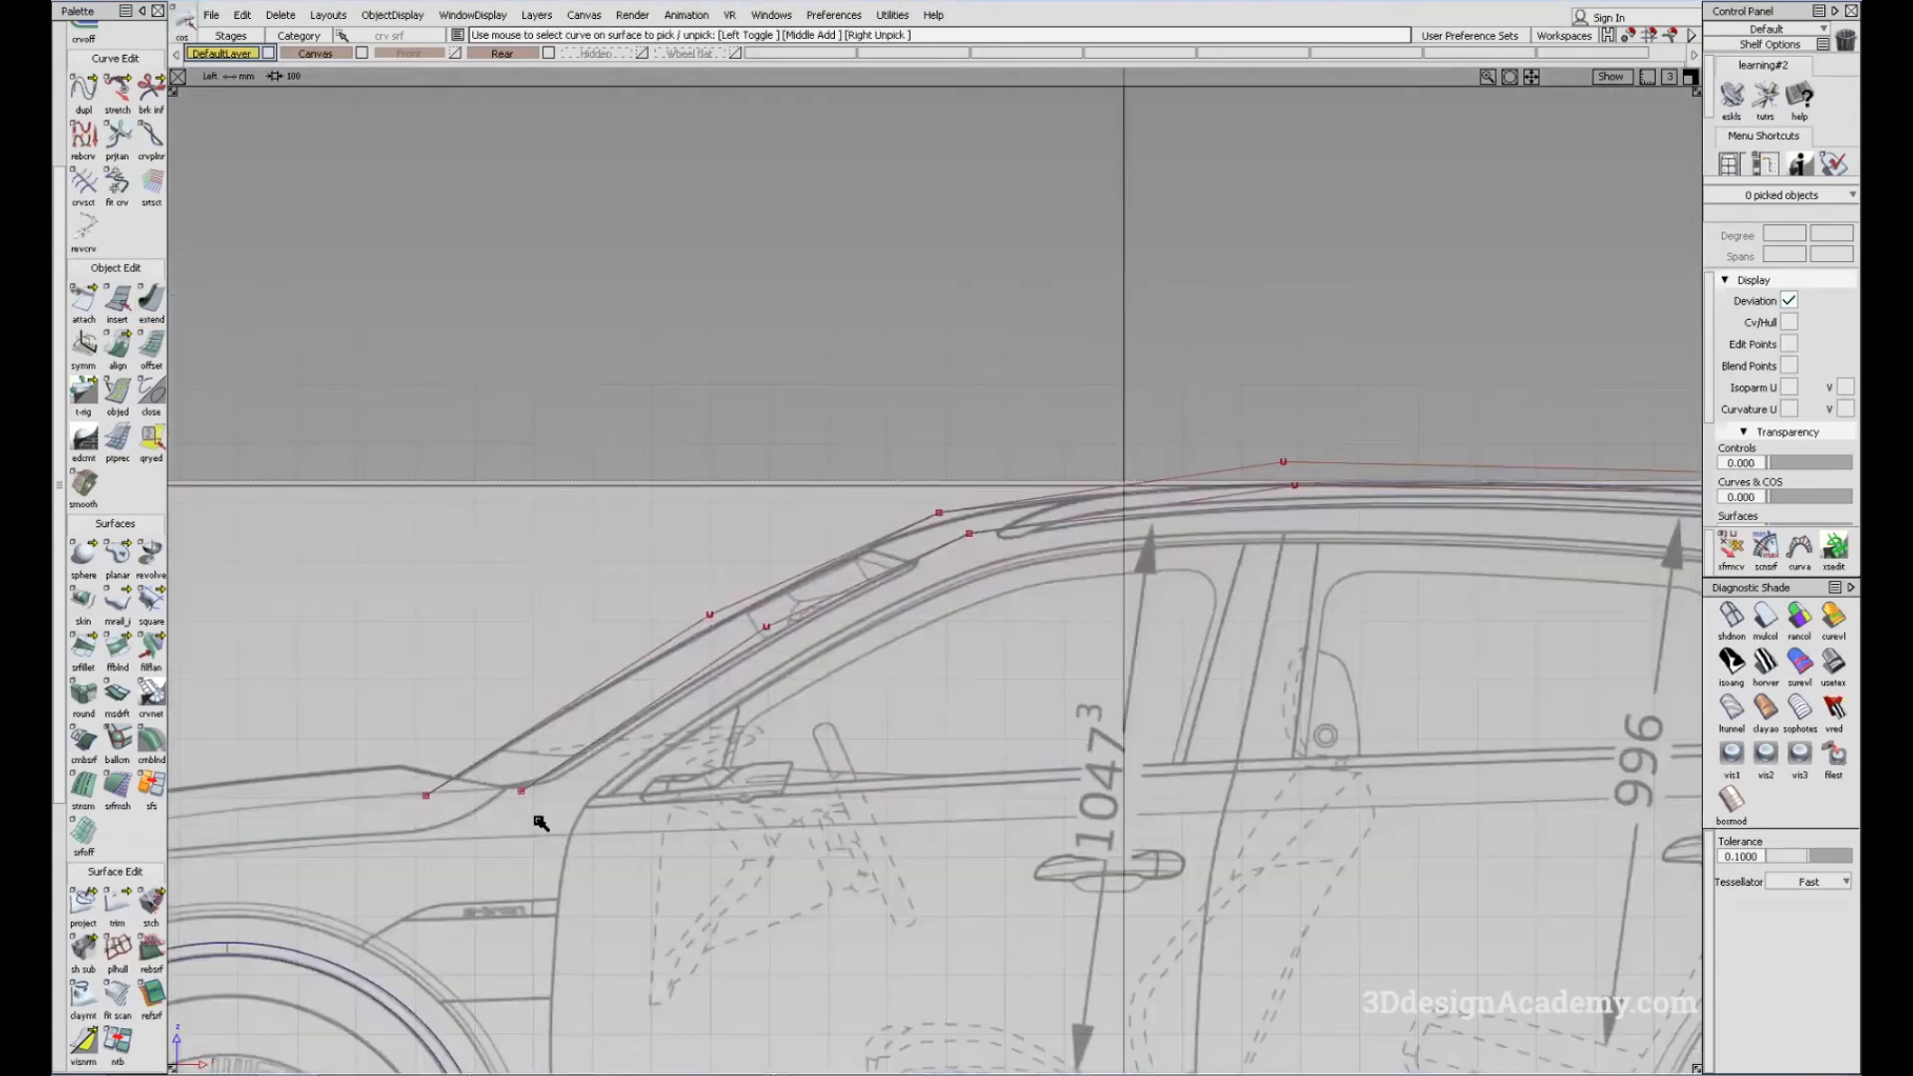
pyautogui.keyDown('alt'); pyautogui.keyDown('shift'); pyautogui.moveTo(1678, 553); pyautogui.dragTo(1245, 654, button='middle'); pyautogui.keyUp('shift'); pyautogui.keyUp('alt')
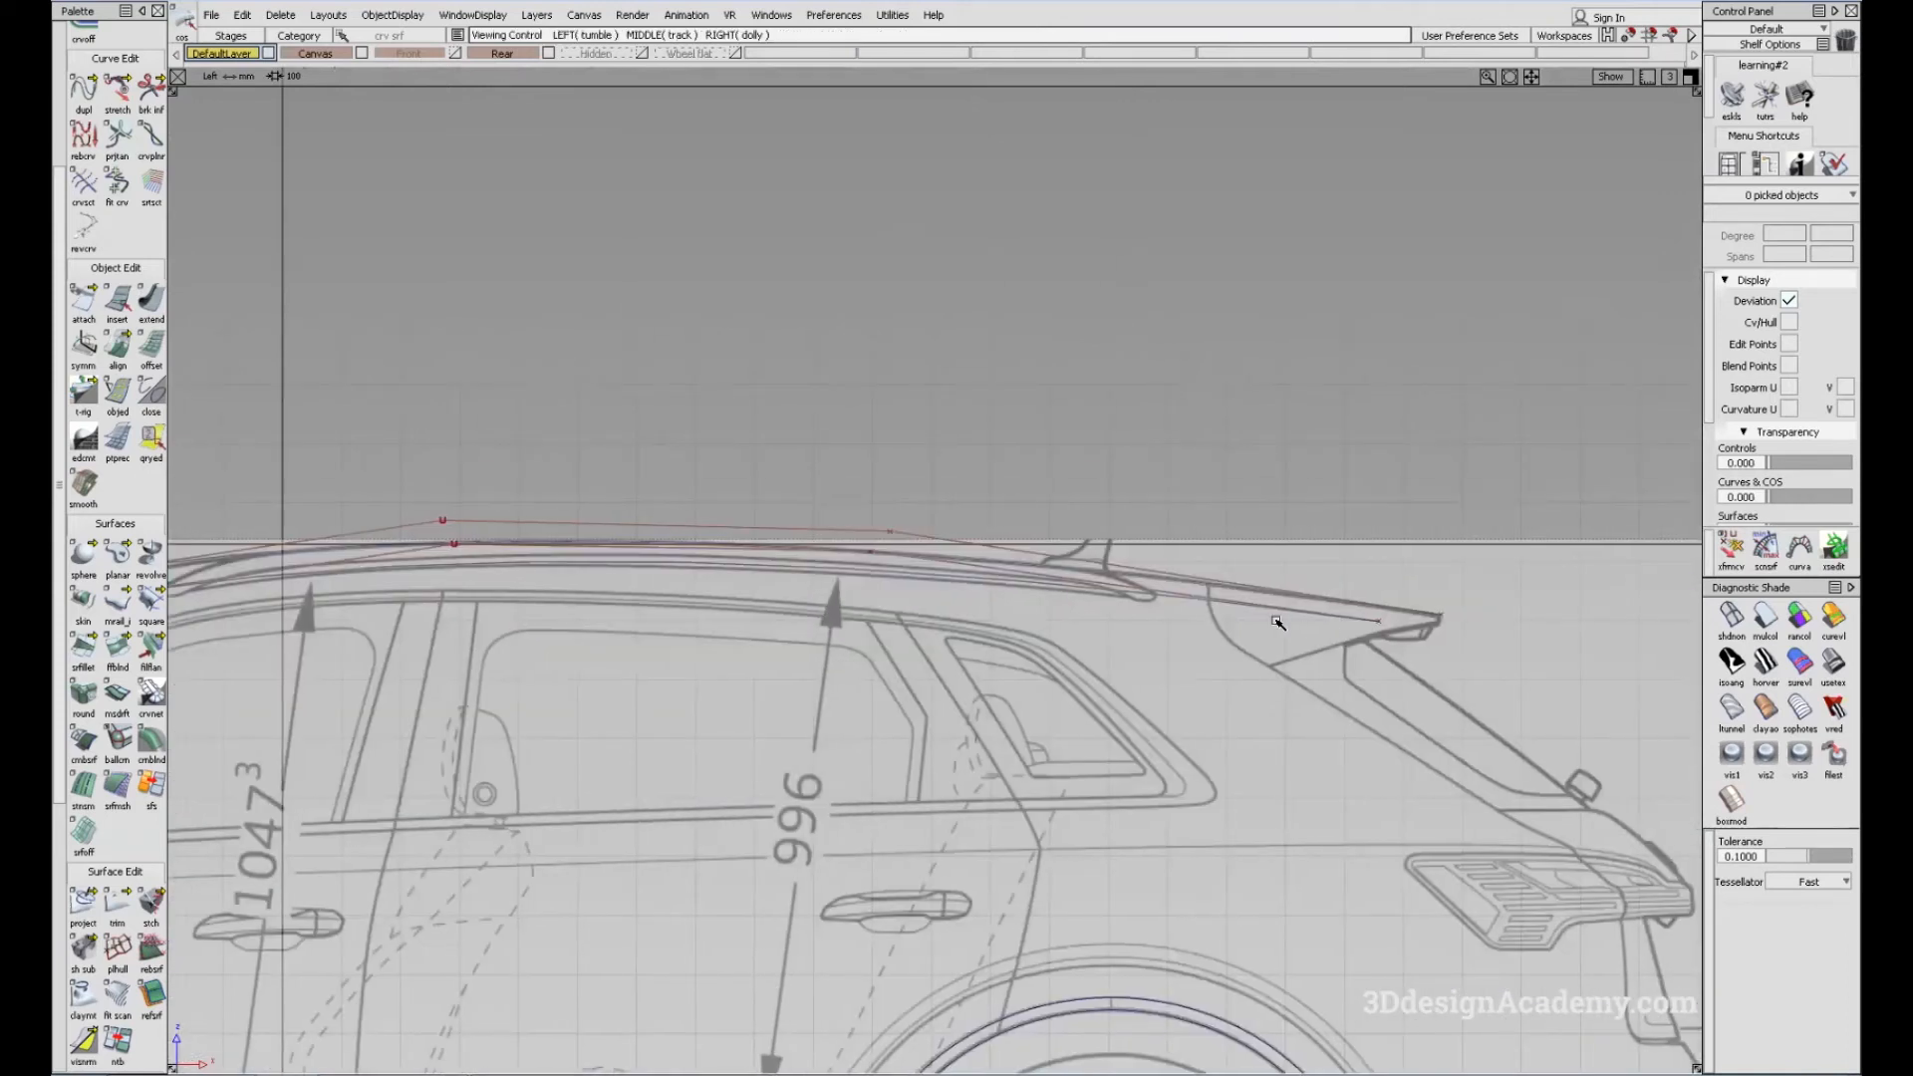
pyautogui.keyDown('alt'); pyautogui.keyDown('shift'); pyautogui.moveTo(987, 666); pyautogui.dragTo(1005, 669, button='middle'); pyautogui.keyUp('shift'); pyautogui.keyUp('alt')
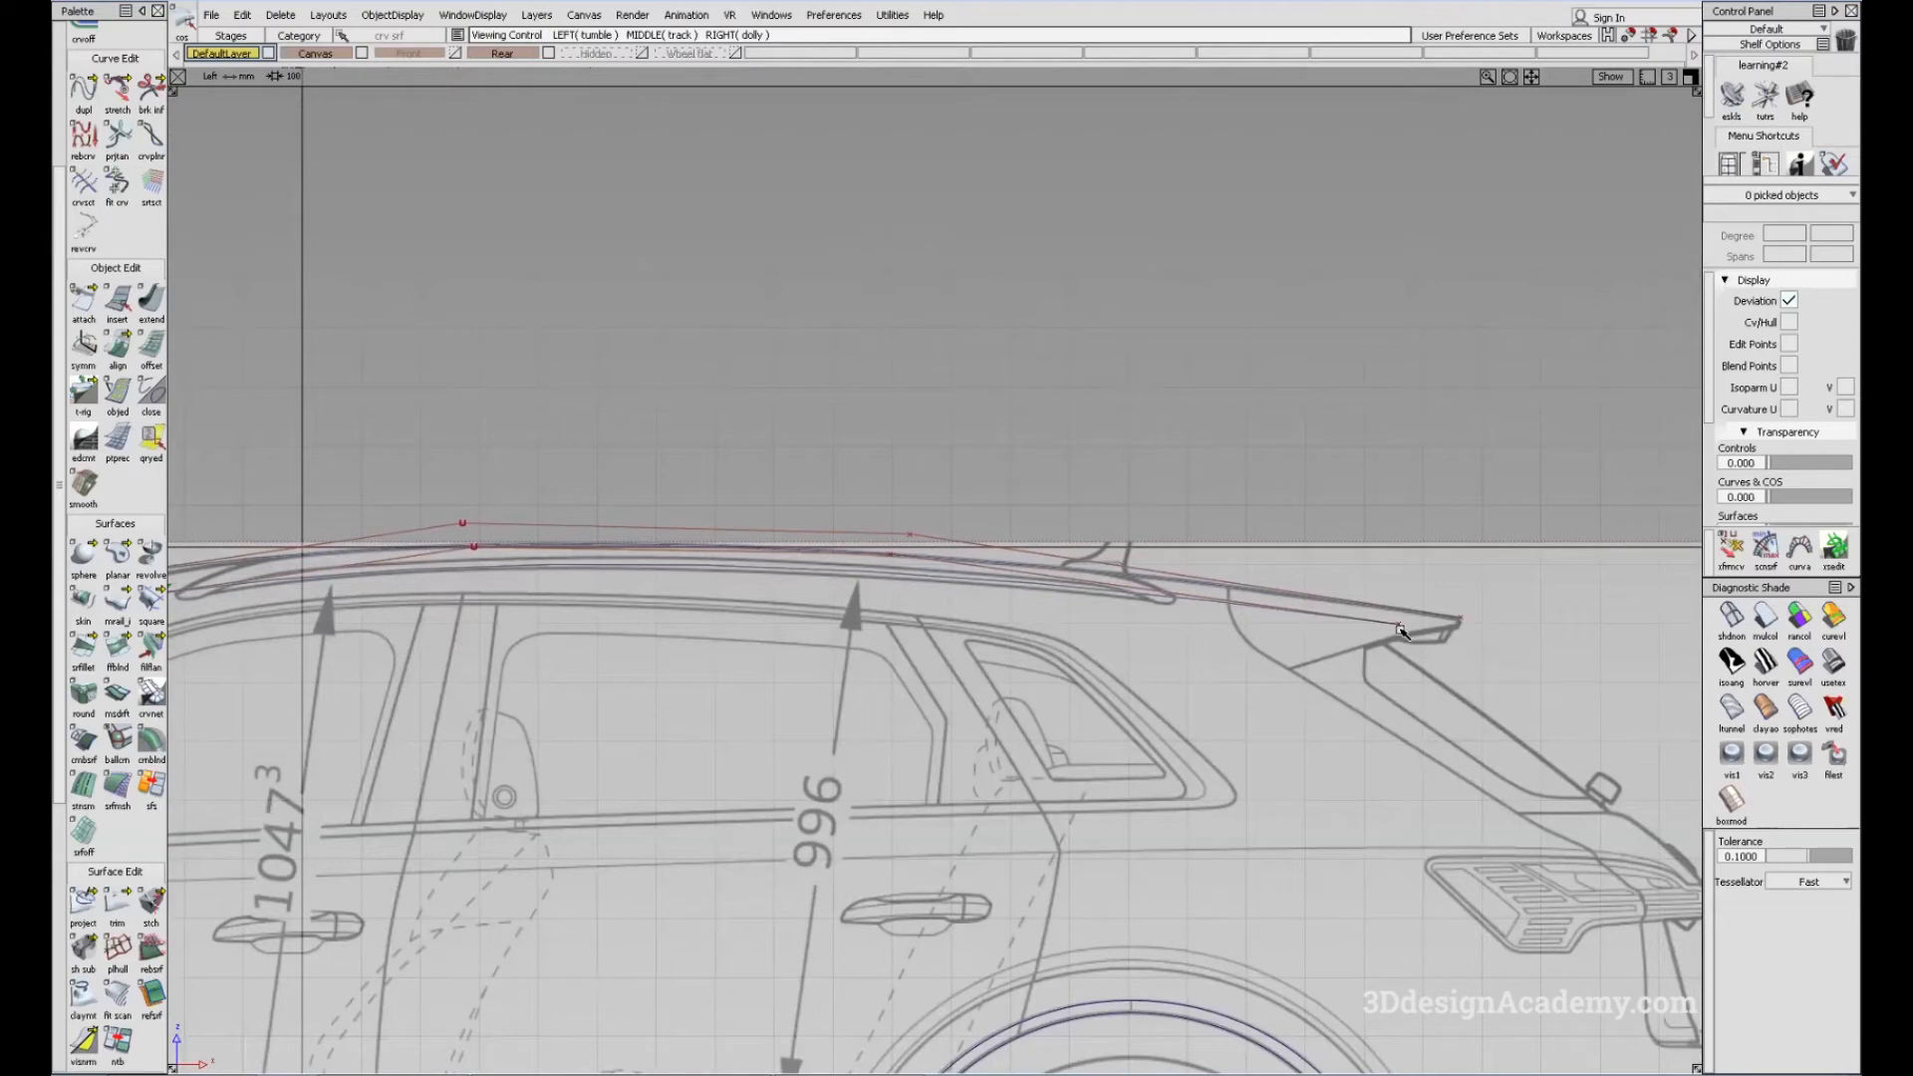
pyautogui.keyDown('alt'); pyautogui.keyDown('shift'); pyautogui.moveTo(1404, 635); pyautogui.dragTo(1774, 617, button='right'); pyautogui.keyUp('shift'); pyautogui.keyUp('alt')
pyautogui.keyDown('alt'); pyautogui.keyDown('shift'); pyautogui.moveTo(1856, 773); pyautogui.dragTo(1480, 715, button='middle'); pyautogui.keyUp('shift'); pyautogui.keyUp('alt')
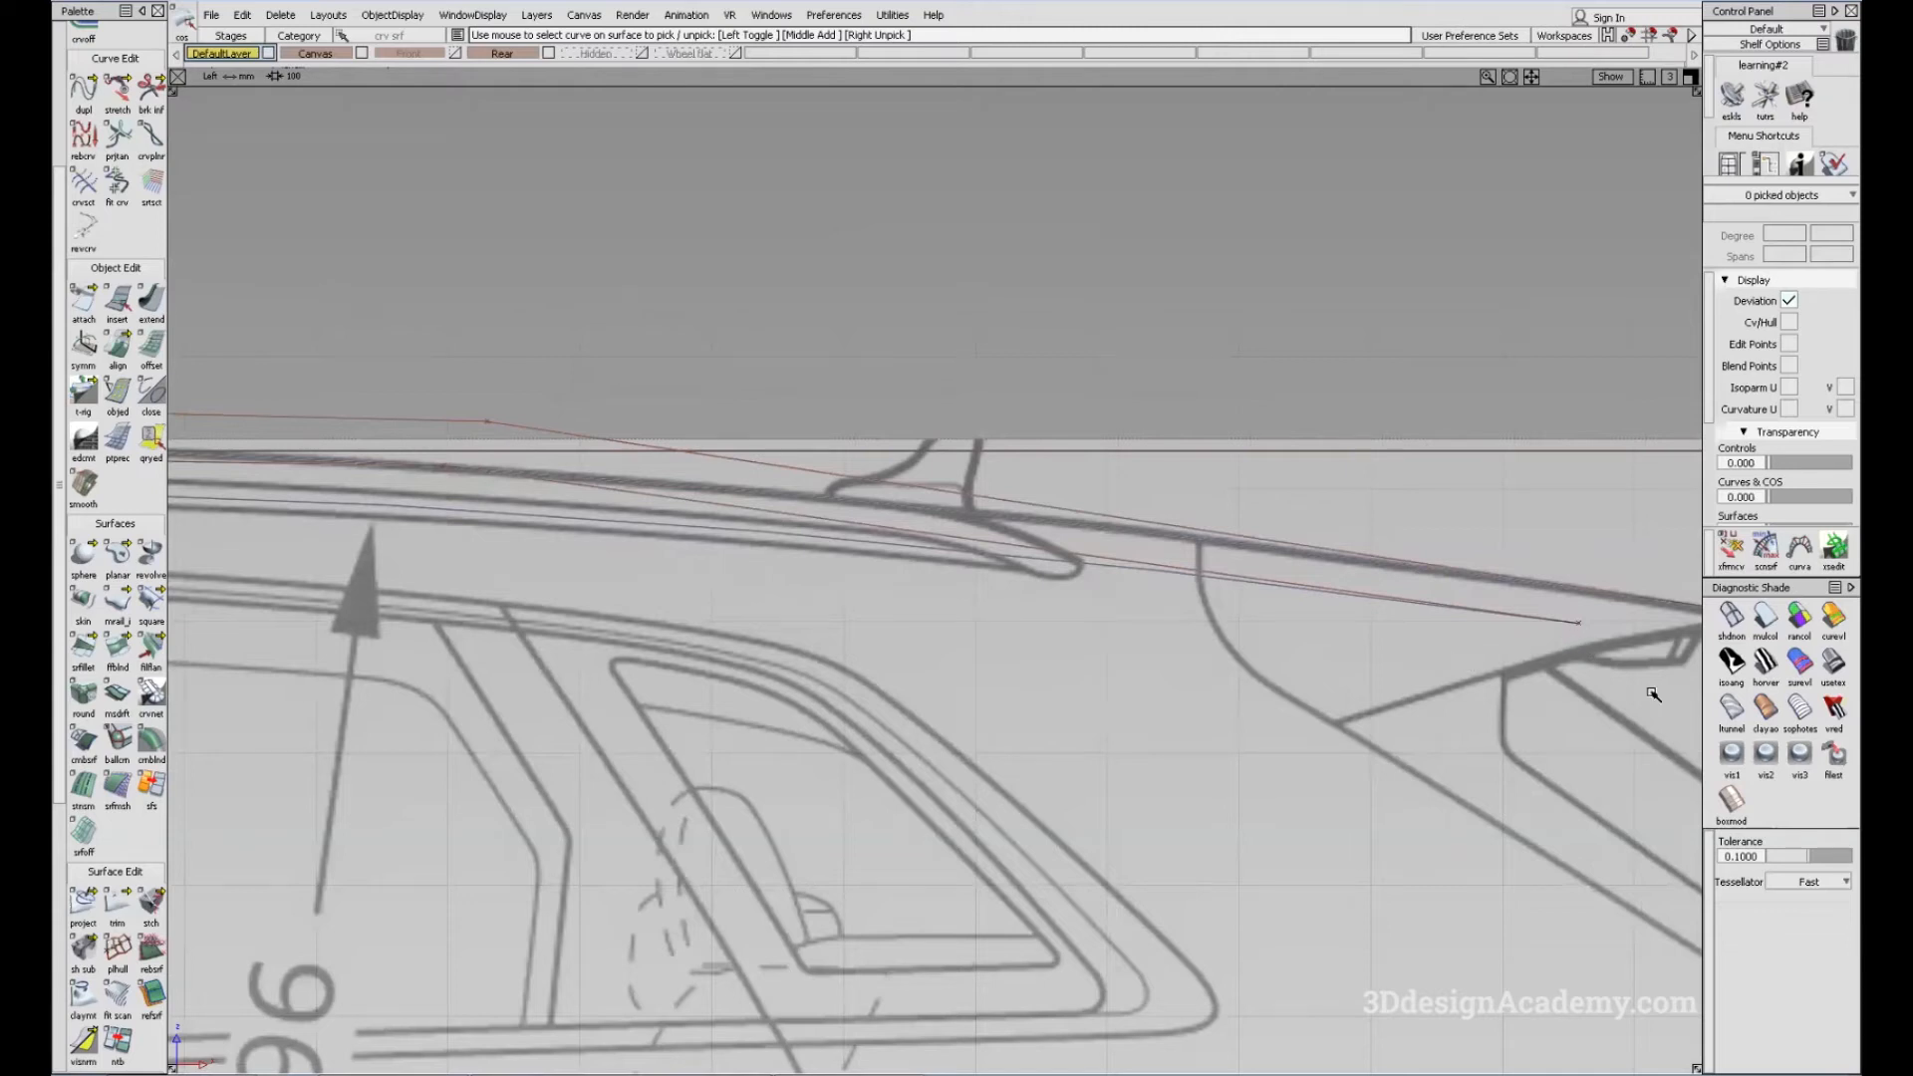
pyautogui.press('F5')
pyautogui.keyDown('alt'); pyautogui.keyDown('shift'); pyautogui.moveTo(1001, 684); pyautogui.dragTo(458, 693, button='right'); pyautogui.keyUp('shift'); pyautogui.keyUp('alt')
pyautogui.keyDown('alt'); pyautogui.keyDown('shift'); pyautogui.moveTo(1119, 670); pyautogui.dragTo(1134, 701, button='middle'); pyautogui.keyUp('shift'); pyautogui.keyUp('alt')
pyautogui.keyDown('alt'); pyautogui.keyDown('shift'); pyautogui.moveTo(480, 669); pyautogui.dragTo(937, 671, button='middle'); pyautogui.keyUp('shift'); pyautogui.keyUp('alt')
# Step: Select the roof and windshield side copies in the perspective view and assign them to a newly created layer
pyautogui.press('F8')
pyautogui.keyDown('alt'); pyautogui.keyDown('shift'); pyautogui.moveTo(898, 718); pyautogui.dragTo(1013, 675); pyautogui.keyUp('shift'); pyautogui.keyUp('alt')
pyautogui.keyDown('alt'); pyautogui.keyDown('shift'); pyautogui.moveTo(1119, 458); pyautogui.dragTo(1114, 560); pyautogui.keyUp('shift'); pyautogui.keyUp('alt')
pyautogui.keyDown('alt'); pyautogui.keyDown('shift'); pyautogui.moveTo(1075, 641); pyautogui.dragTo(1139, 524); pyautogui.keyUp('shift'); pyautogui.keyUp('alt')
pyautogui.keyDown('alt'); pyautogui.keyDown('shift'); pyautogui.moveTo(807, 588); pyautogui.dragTo(912, 625); pyautogui.keyUp('shift'); pyautogui.keyUp('alt')
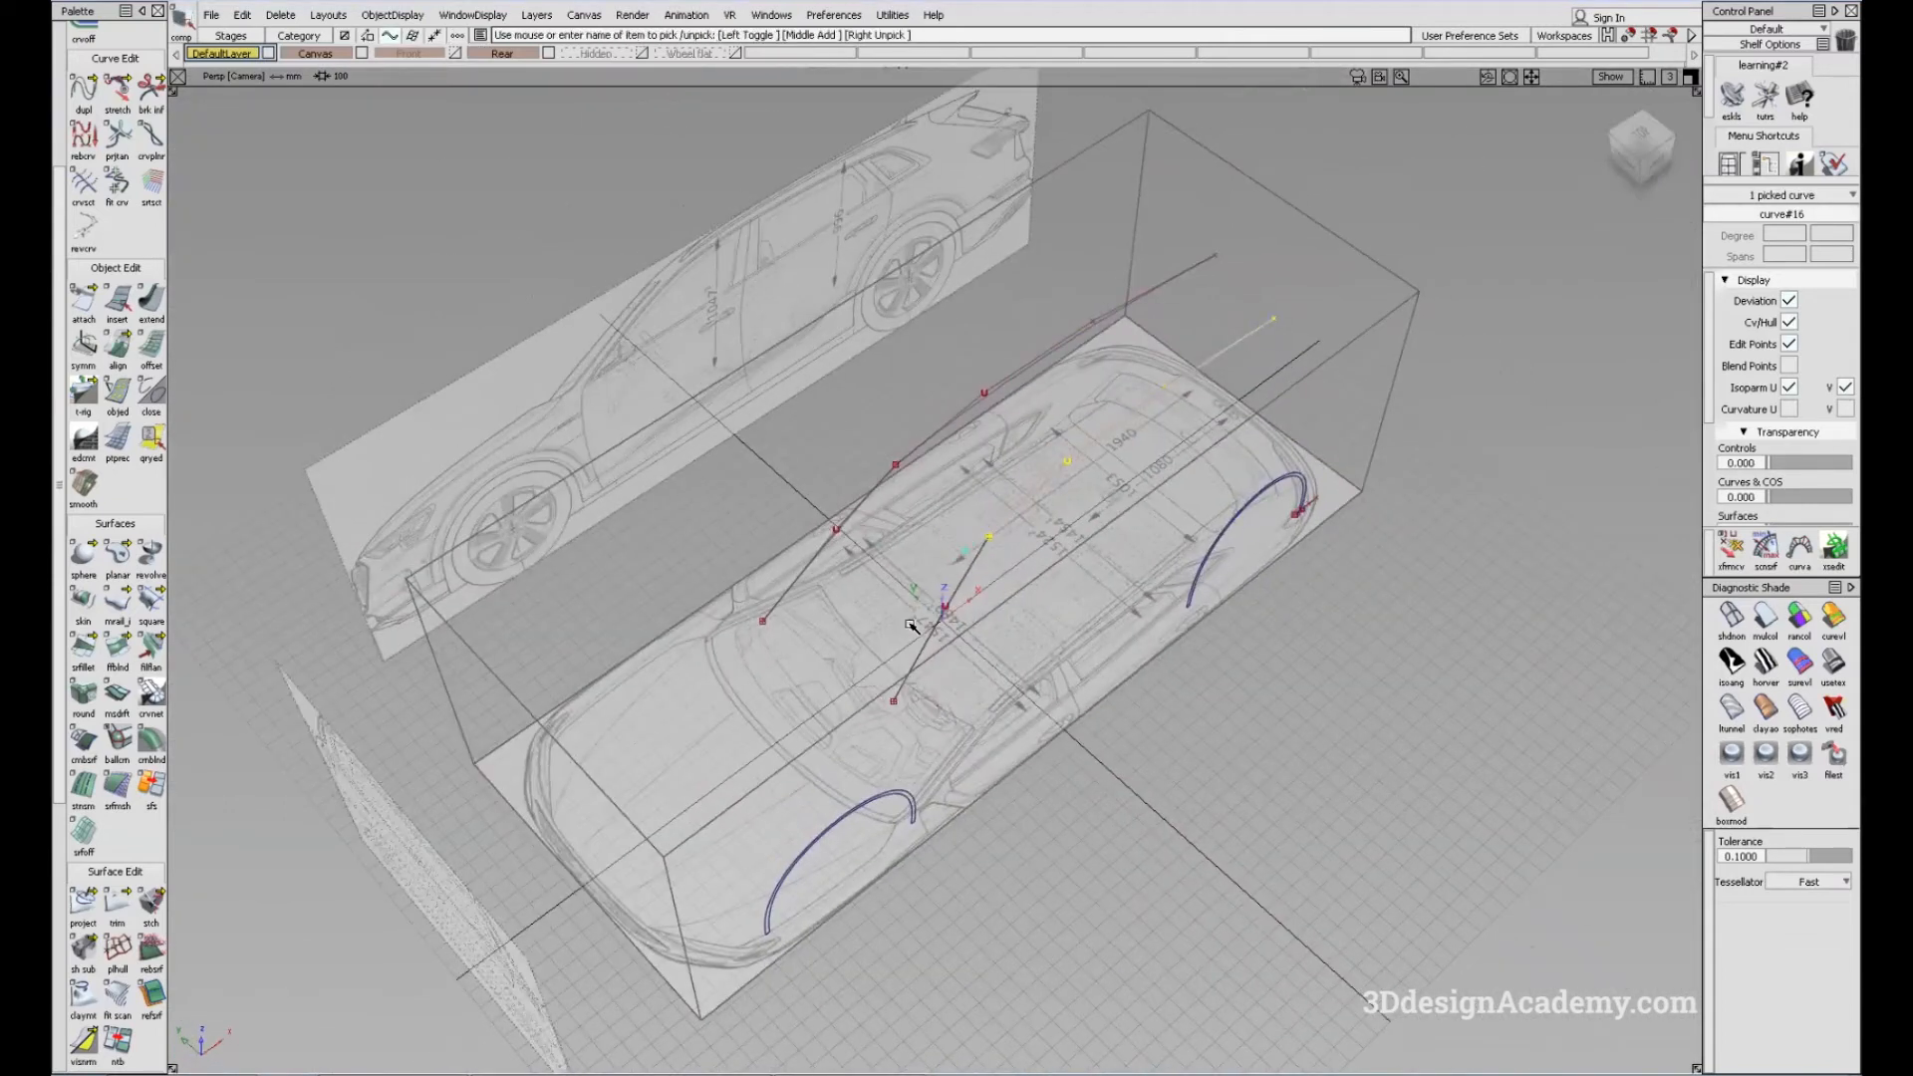
pyautogui.click(912, 626)
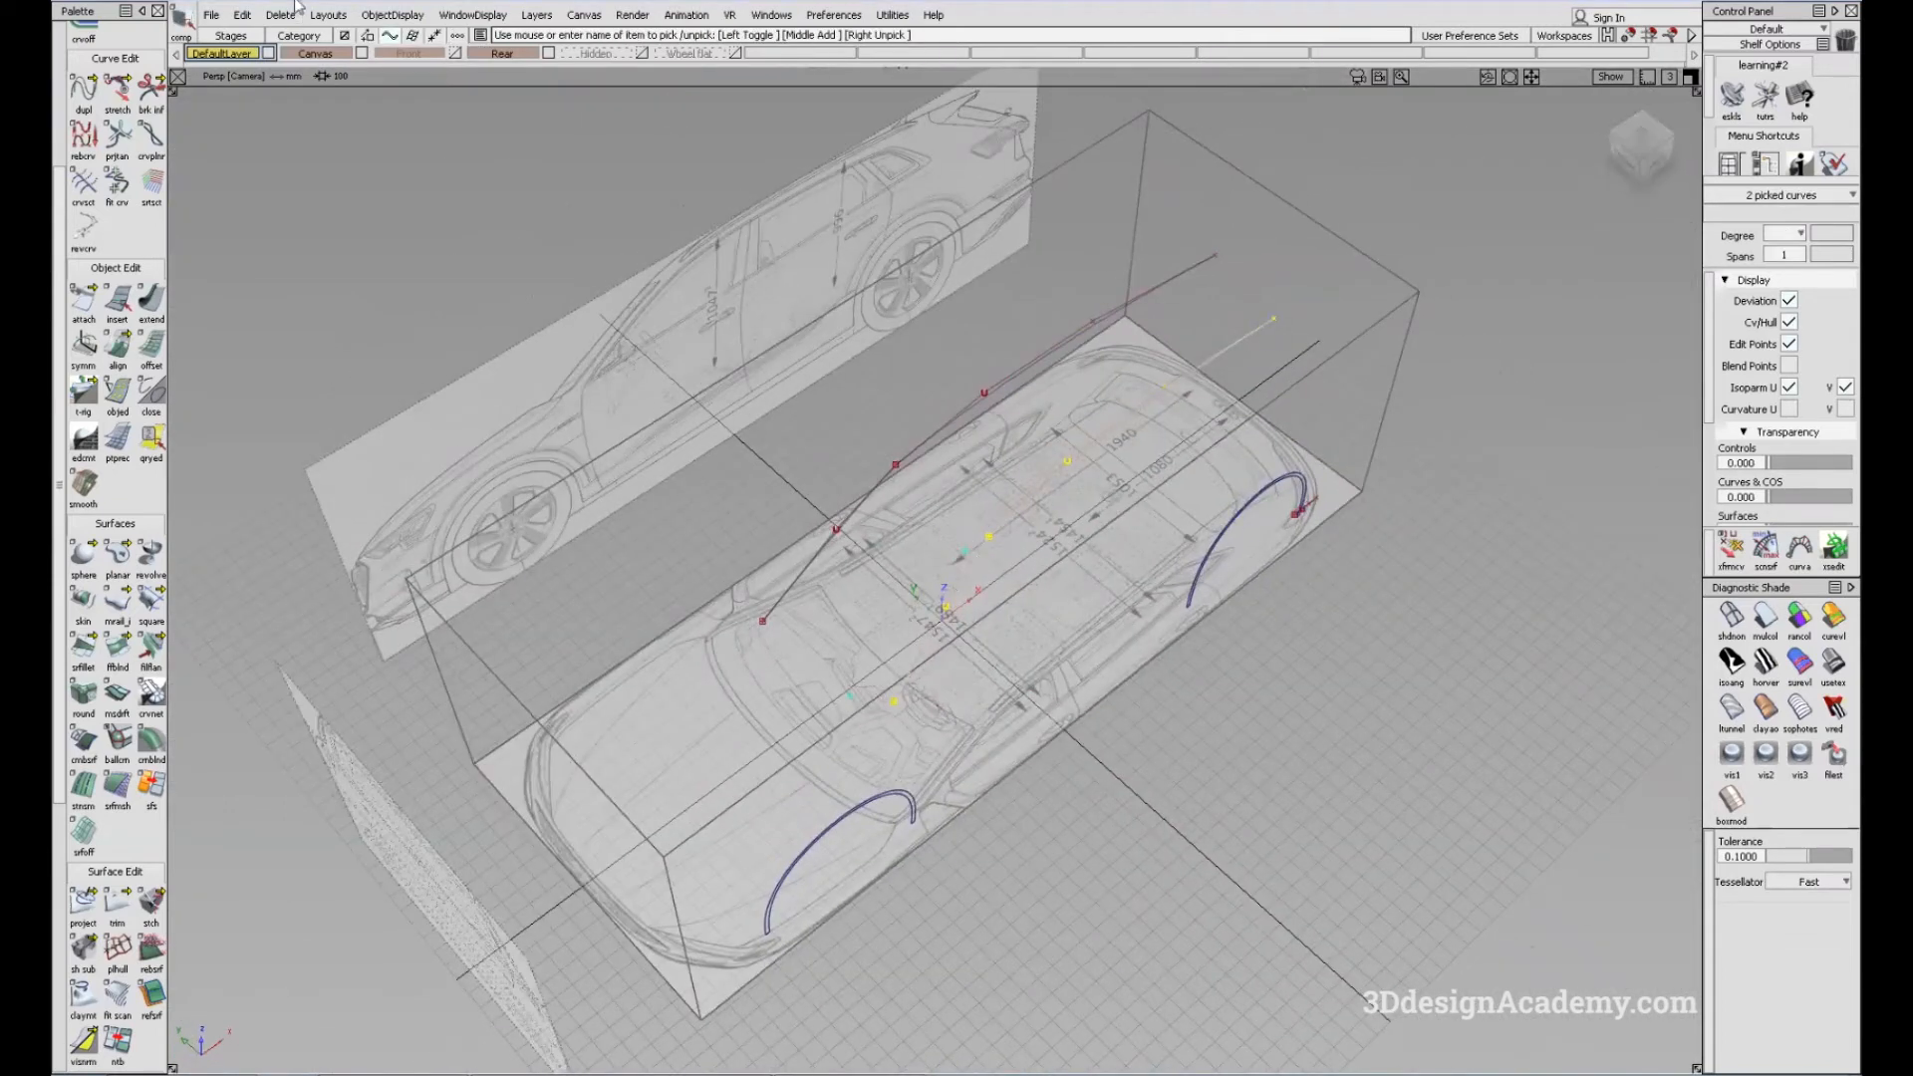
pyautogui.click(536, 15)
pyautogui.click(573, 60)
pyautogui.click(783, 53)
pyautogui.click(769, 71)
# Step: Name the new layer Symmetry and turn on its symmetry
pyautogui.write('Sy')
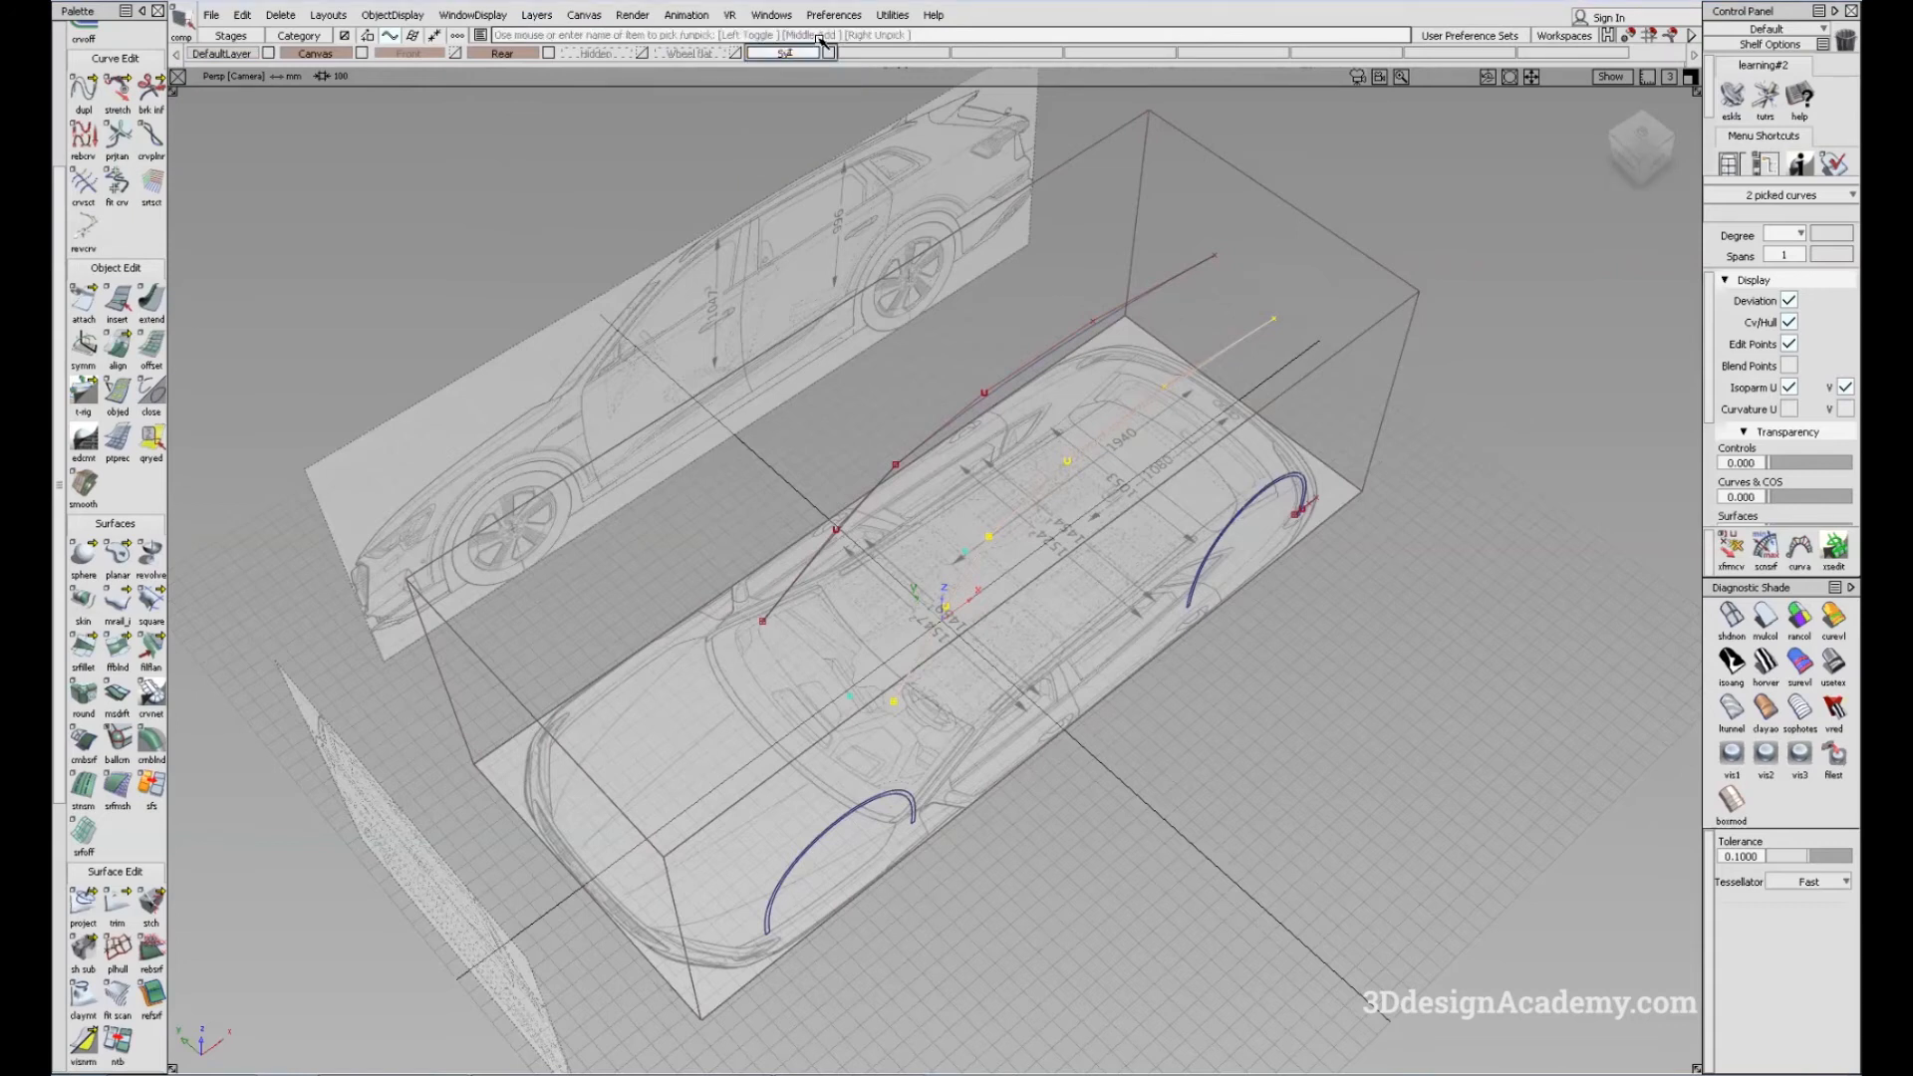
pyautogui.write('mmetry')
pyautogui.press('Return')
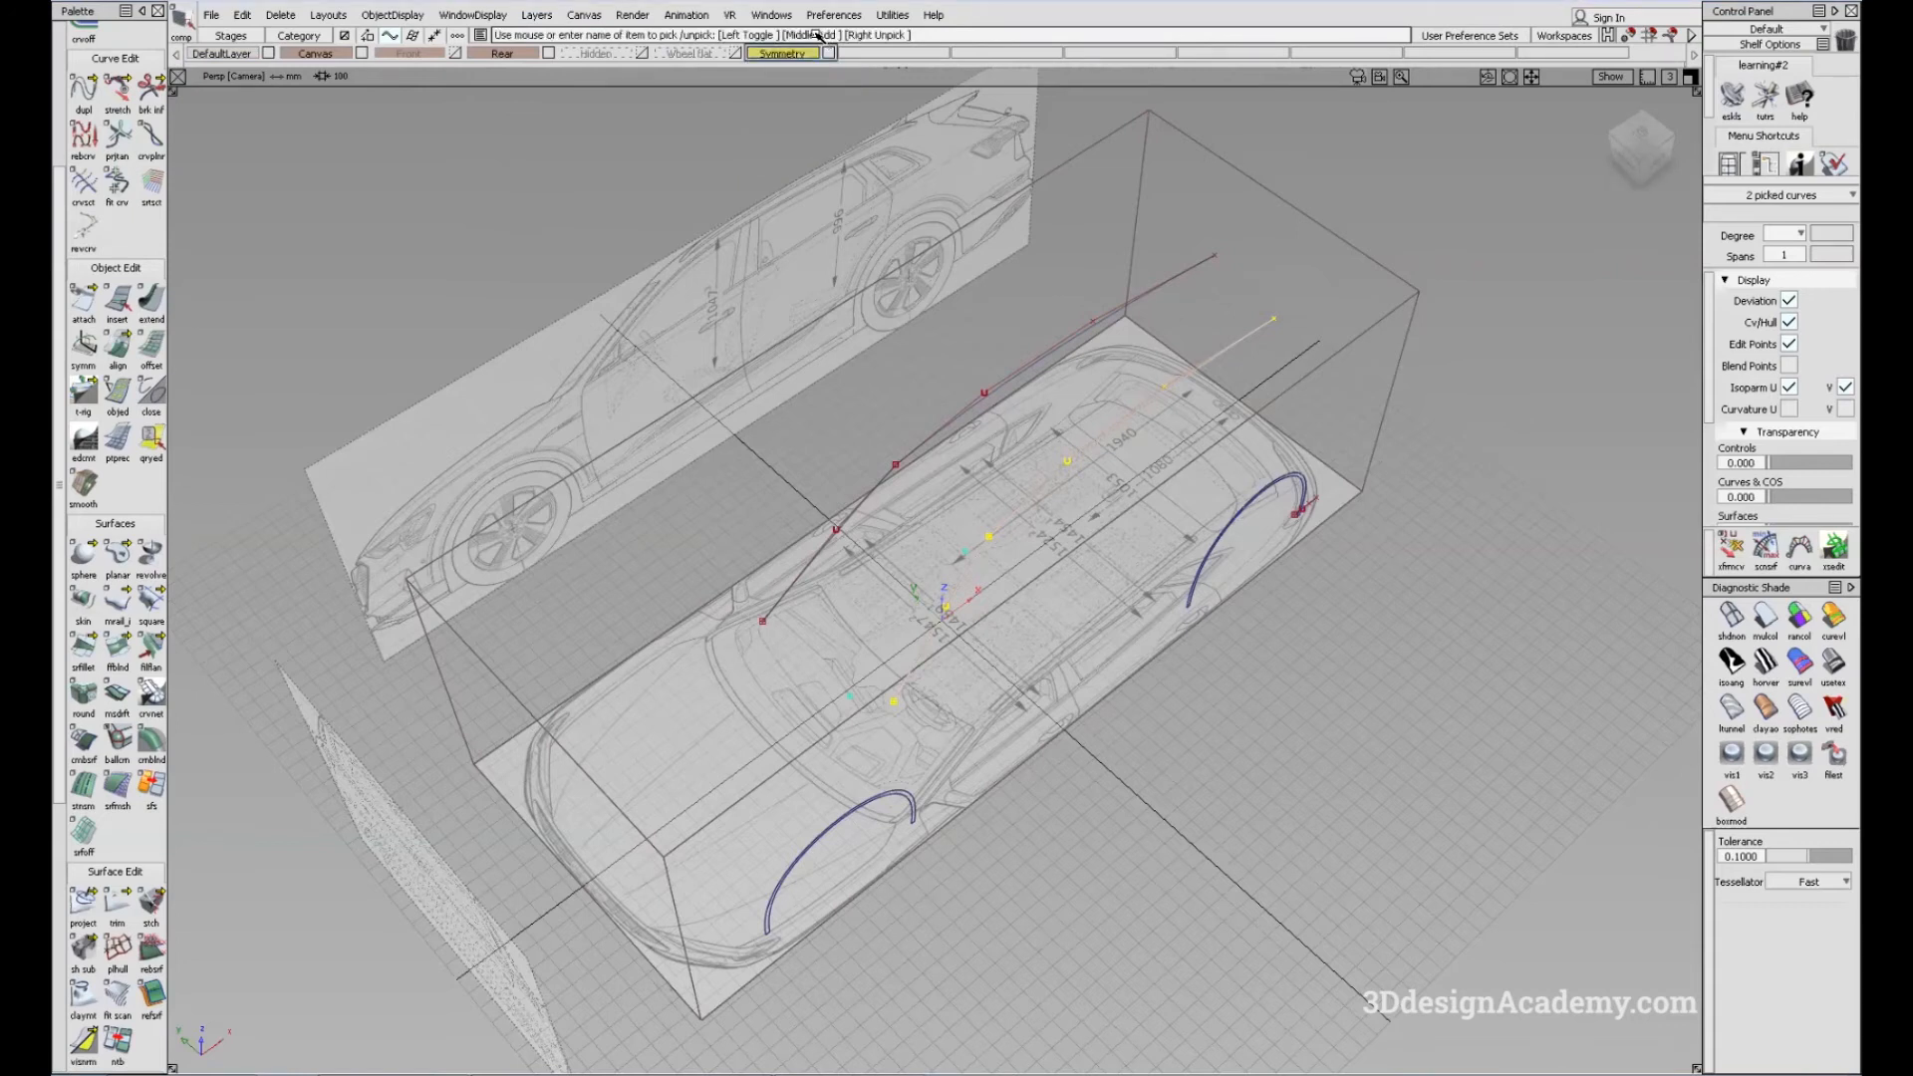
pyautogui.rightClick(815, 57)
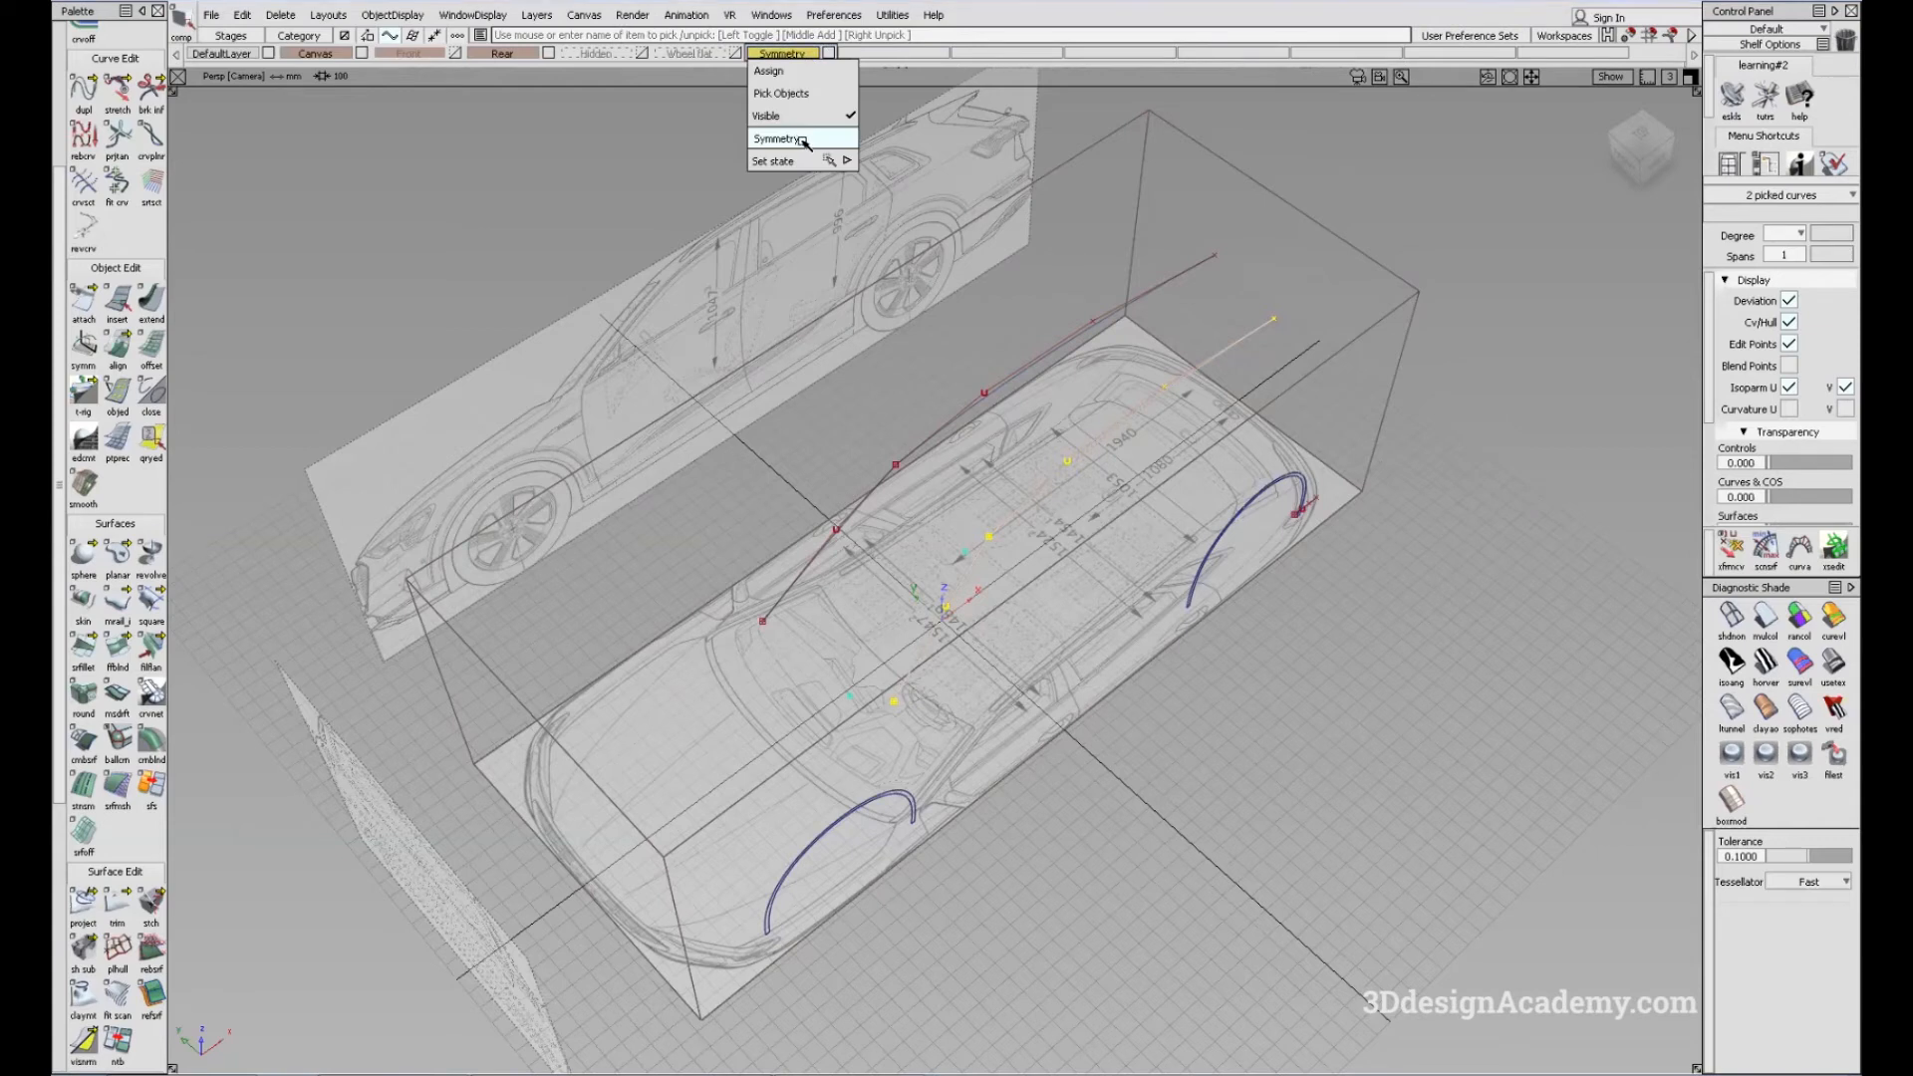
pyautogui.click(805, 140)
# Step: Set multi-color diagnostic shading and inspect the mirrored side curves from several angles in the perspective view
pyautogui.click(1769, 625)
pyautogui.keyDown('alt'); pyautogui.keyDown('shift'); pyautogui.moveTo(942, 543); pyautogui.dragTo(1039, 374); pyautogui.keyUp('shift'); pyautogui.keyUp('alt')
pyautogui.keyDown('alt'); pyautogui.keyDown('shift'); pyautogui.moveTo(777, 610); pyautogui.dragTo(858, 677); pyautogui.keyUp('shift'); pyautogui.keyUp('alt')
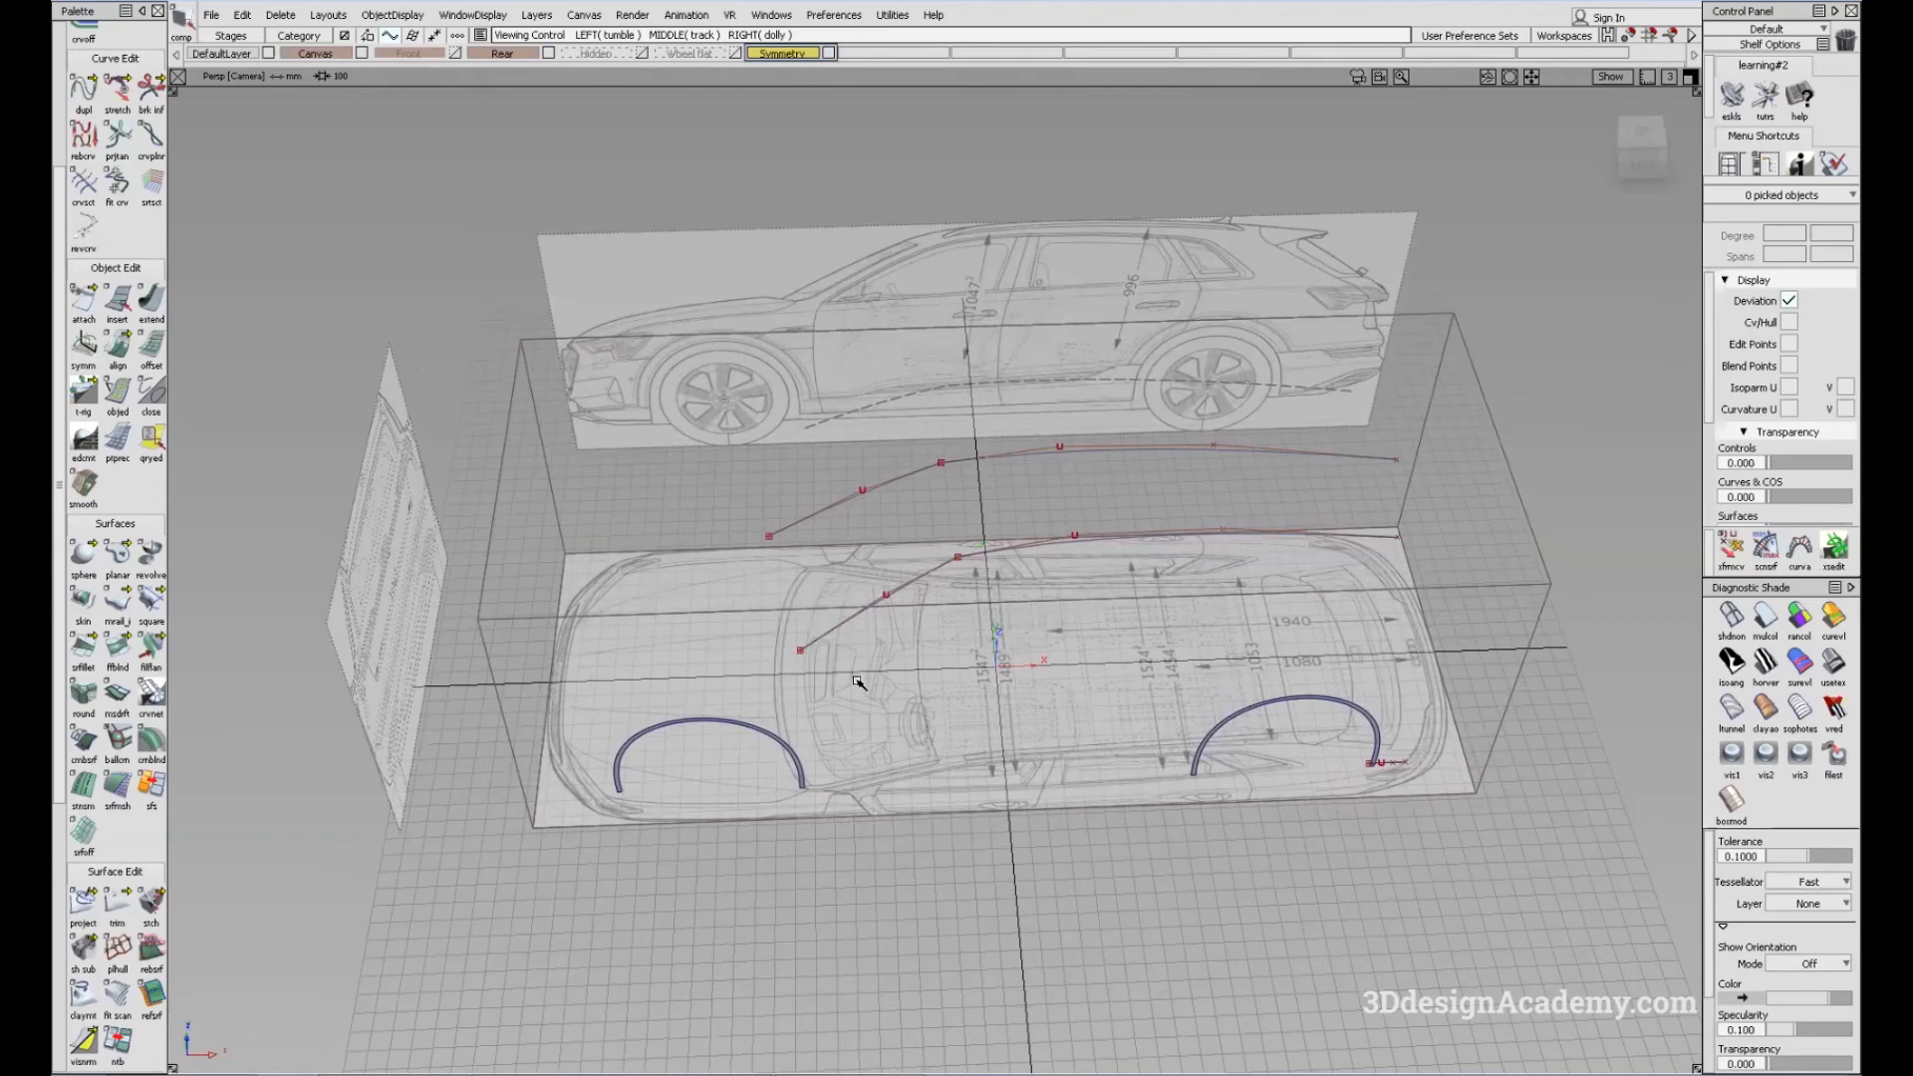
pyautogui.keyDown('alt'); pyautogui.keyDown('shift'); pyautogui.moveTo(950, 541); pyautogui.dragTo(859, 610, button='middle'); pyautogui.keyUp('shift'); pyautogui.keyUp('alt')
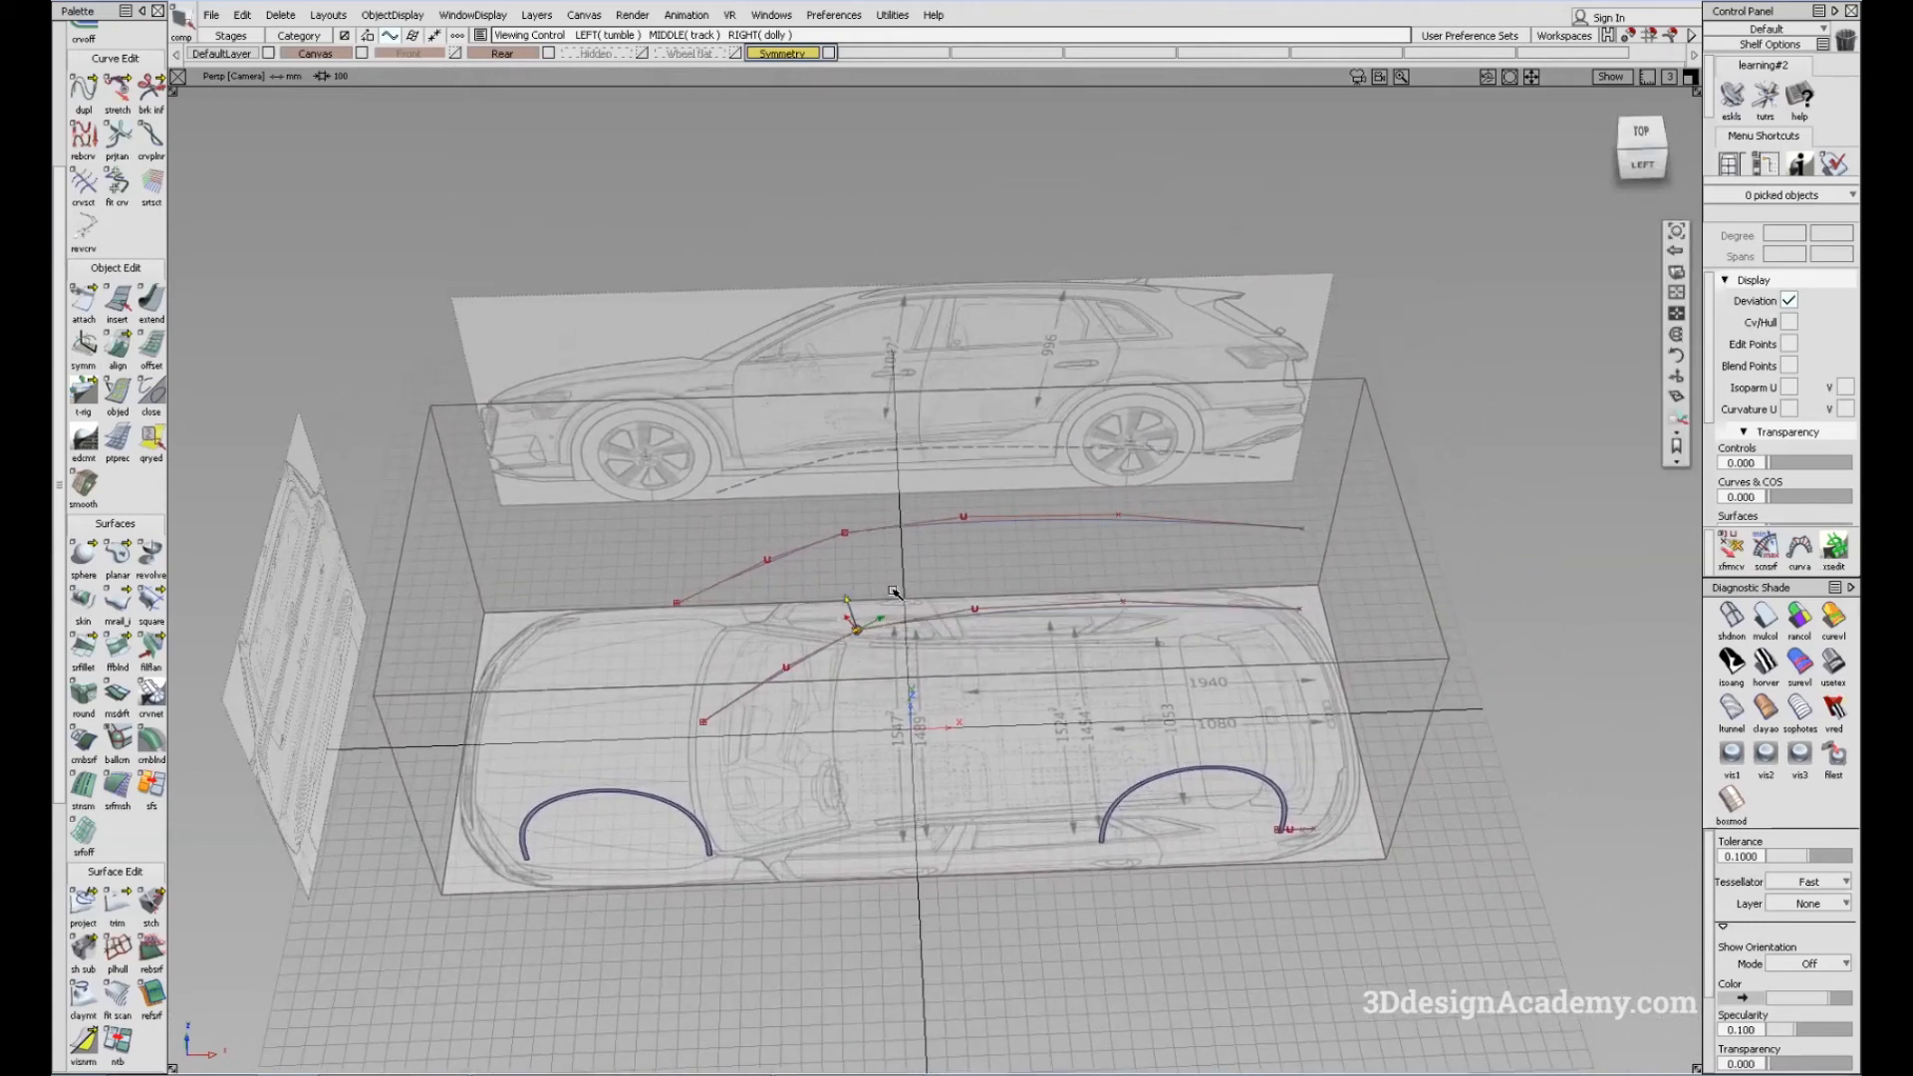
pyautogui.moveTo(1377, 567)
pyautogui.keyDown('alt'); pyautogui.keyDown('shift'); pyautogui.mouseDown()
pyautogui.moveTo(1027, 598)
pyautogui.moveTo(682, 564)
pyautogui.moveTo(633, 531)
pyautogui.mouseUp(); pyautogui.keyUp('shift'); pyautogui.keyUp('alt')
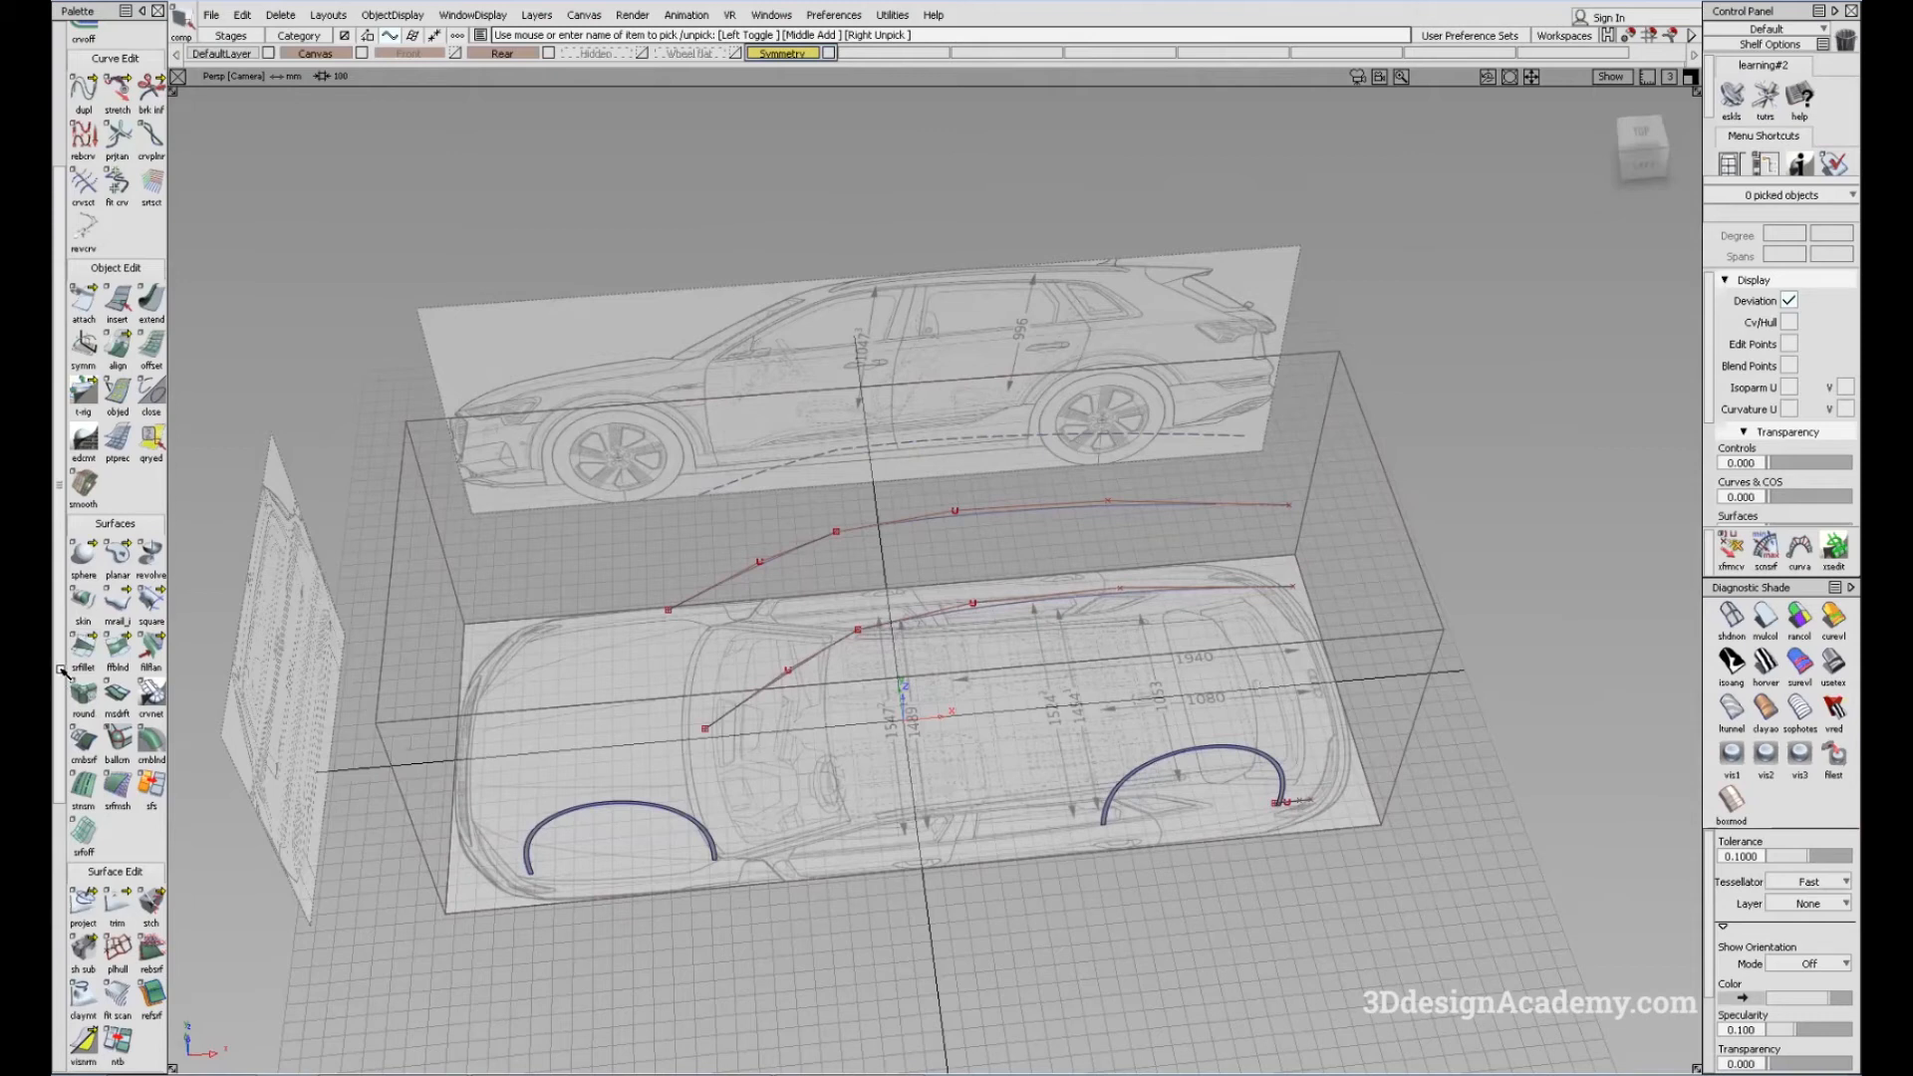
# Step: Skin a surface between the roof's centre curve and its side copy with a proportional crown of 0.0050
pyautogui.click(83, 601)
pyautogui.keyDown('alt'); pyautogui.keyDown('shift'); pyautogui.moveTo(1216, 479); pyautogui.dragTo(1650, 475); pyautogui.keyUp('shift'); pyautogui.keyUp('alt')
pyautogui.moveTo(918, 611)
pyautogui.keyDown('alt'); pyautogui.keyDown('shift'); pyautogui.mouseDown()
pyautogui.moveTo(870, 494)
pyautogui.moveTo(970, 551)
pyautogui.mouseUp(); pyautogui.keyUp('shift'); pyautogui.keyUp('alt')
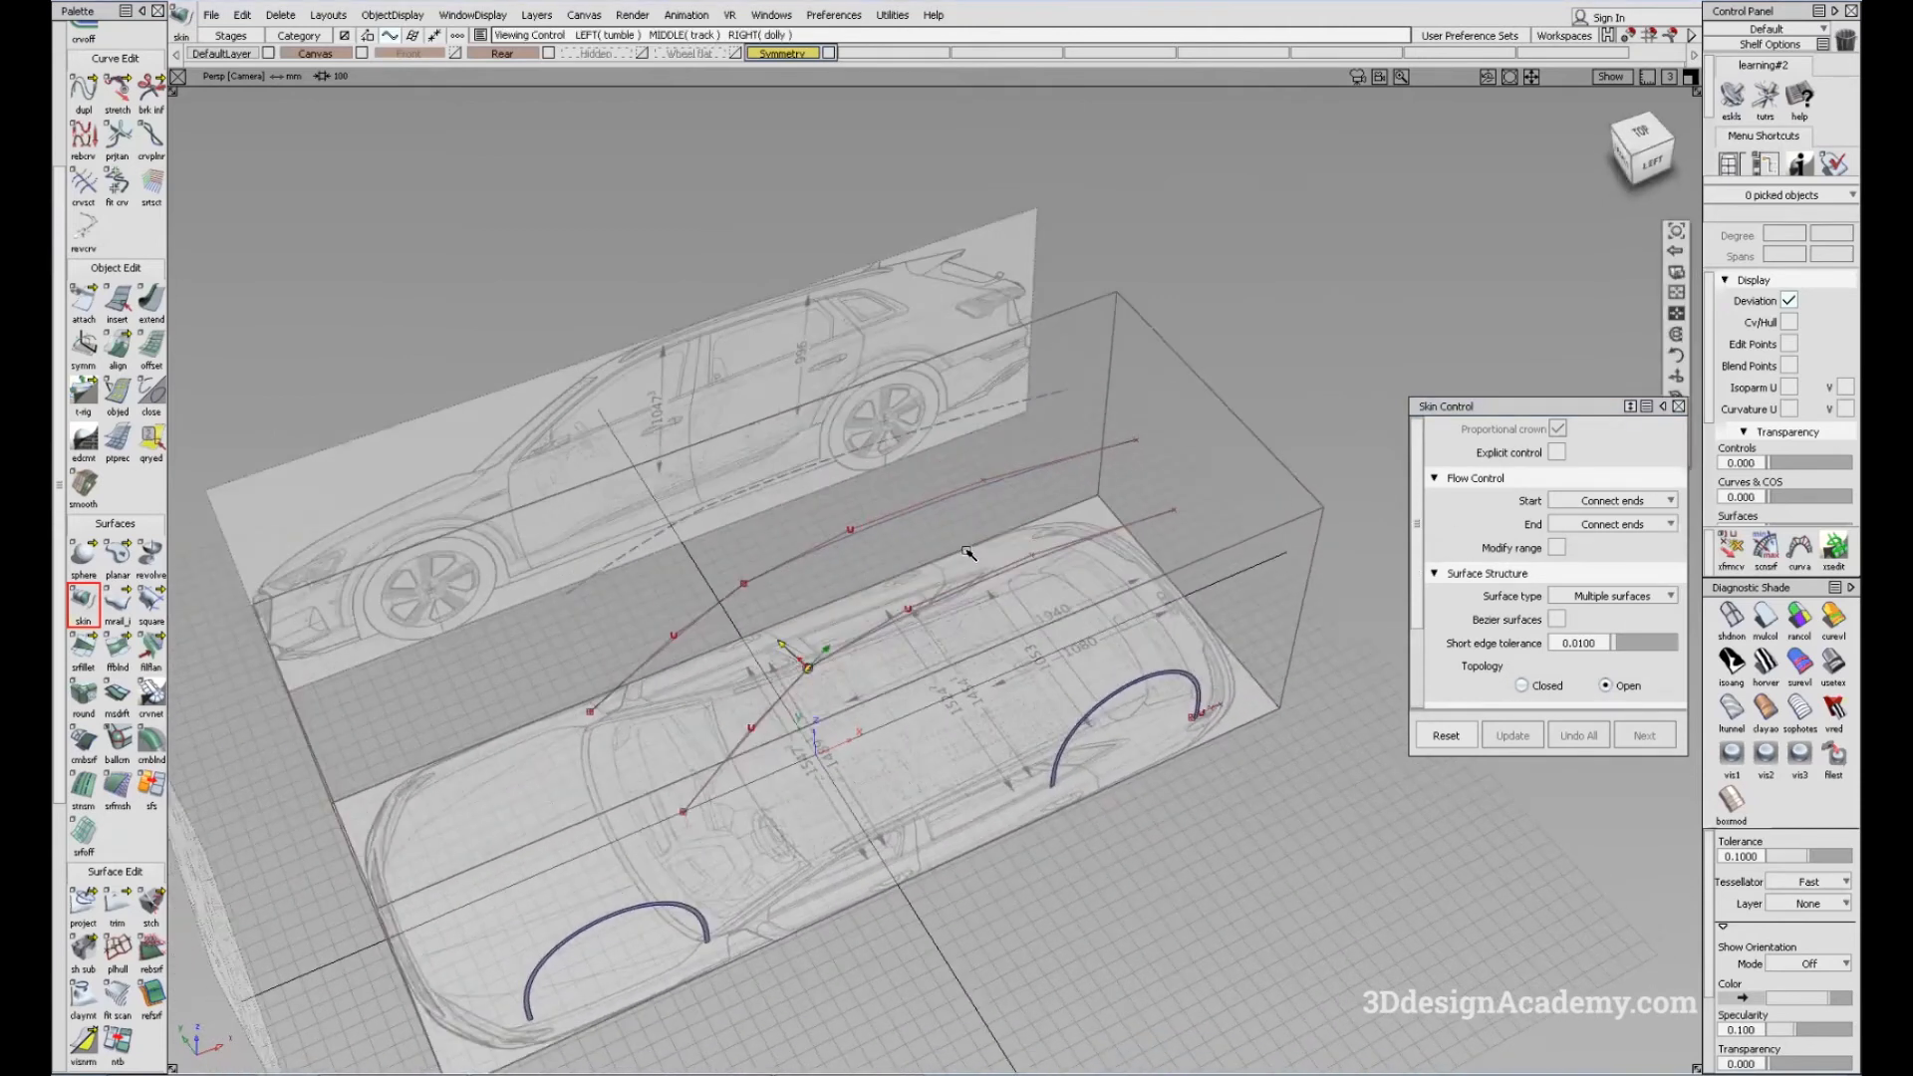
pyautogui.keyDown('alt'); pyautogui.keyDown('shift'); pyautogui.moveTo(970, 551); pyautogui.dragTo(991, 556, button='right'); pyautogui.keyUp('shift'); pyautogui.keyUp('alt')
pyautogui.keyDown('alt'); pyautogui.keyDown('shift'); pyautogui.moveTo(991, 555); pyautogui.dragTo(927, 529, button='middle'); pyautogui.keyUp('shift'); pyautogui.keyUp('alt')
pyautogui.moveTo(927, 528)
pyautogui.keyDown('alt'); pyautogui.keyDown('shift'); pyautogui.mouseDown()
pyautogui.moveTo(964, 566)
pyautogui.moveTo(978, 474)
pyautogui.mouseUp(); pyautogui.keyUp('shift'); pyautogui.keyUp('alt')
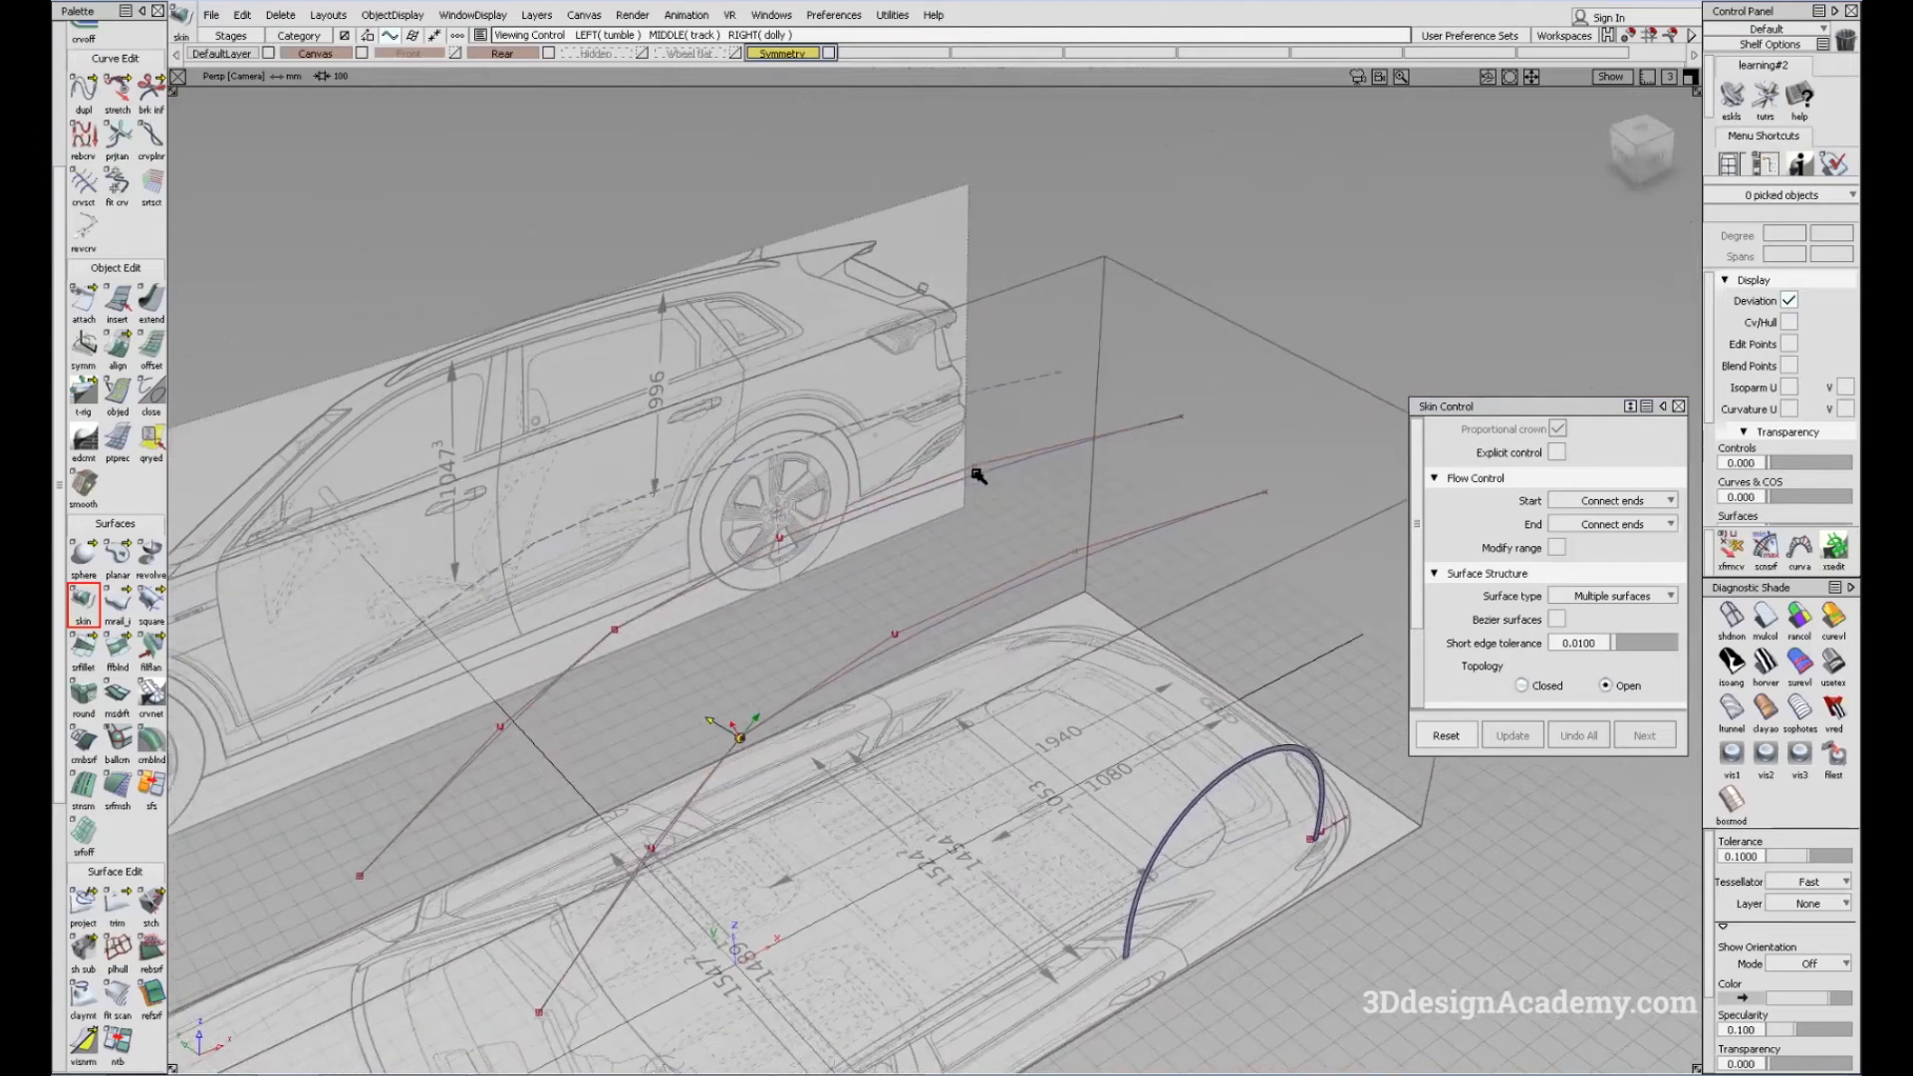
pyautogui.click(987, 459)
pyautogui.click(1066, 579)
pyautogui.keyDown('alt'); pyautogui.keyDown('shift'); pyautogui.moveTo(1009, 551); pyautogui.dragTo(1109, 580); pyautogui.keyUp('shift'); pyautogui.keyUp('alt')
pyautogui.keyDown('alt'); pyautogui.keyDown('shift'); pyautogui.moveTo(638, 632); pyautogui.dragTo(624, 621); pyautogui.keyUp('shift'); pyautogui.keyUp('alt')
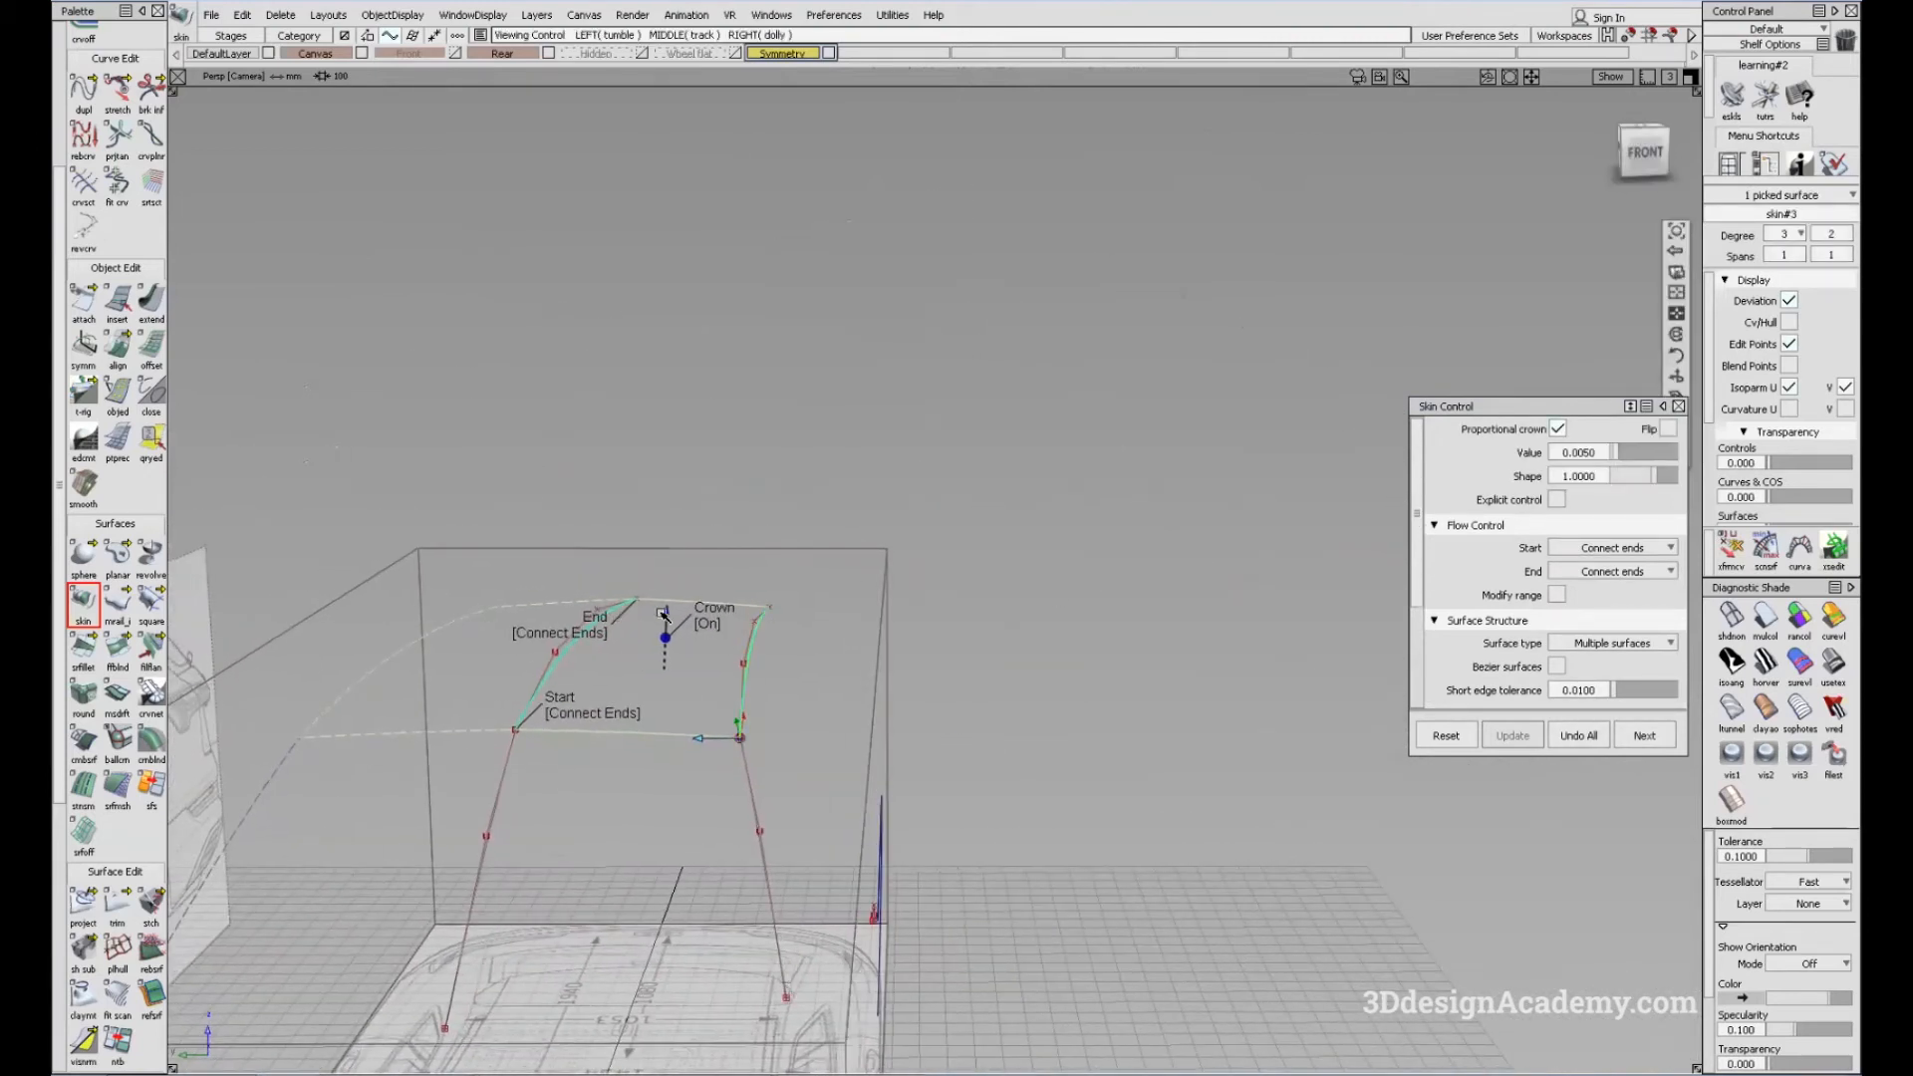
pyautogui.keyDown('alt'); pyautogui.keyDown('shift'); pyautogui.moveTo(606, 661); pyautogui.dragTo(708, 639, button='middle'); pyautogui.keyUp('shift'); pyautogui.keyUp('alt')
pyautogui.click(1027, 851)
# Step: Inspect the mirrored roof surface's centre line with multi-color shading and with the Showroom texture shading
pyautogui.click(1766, 617)
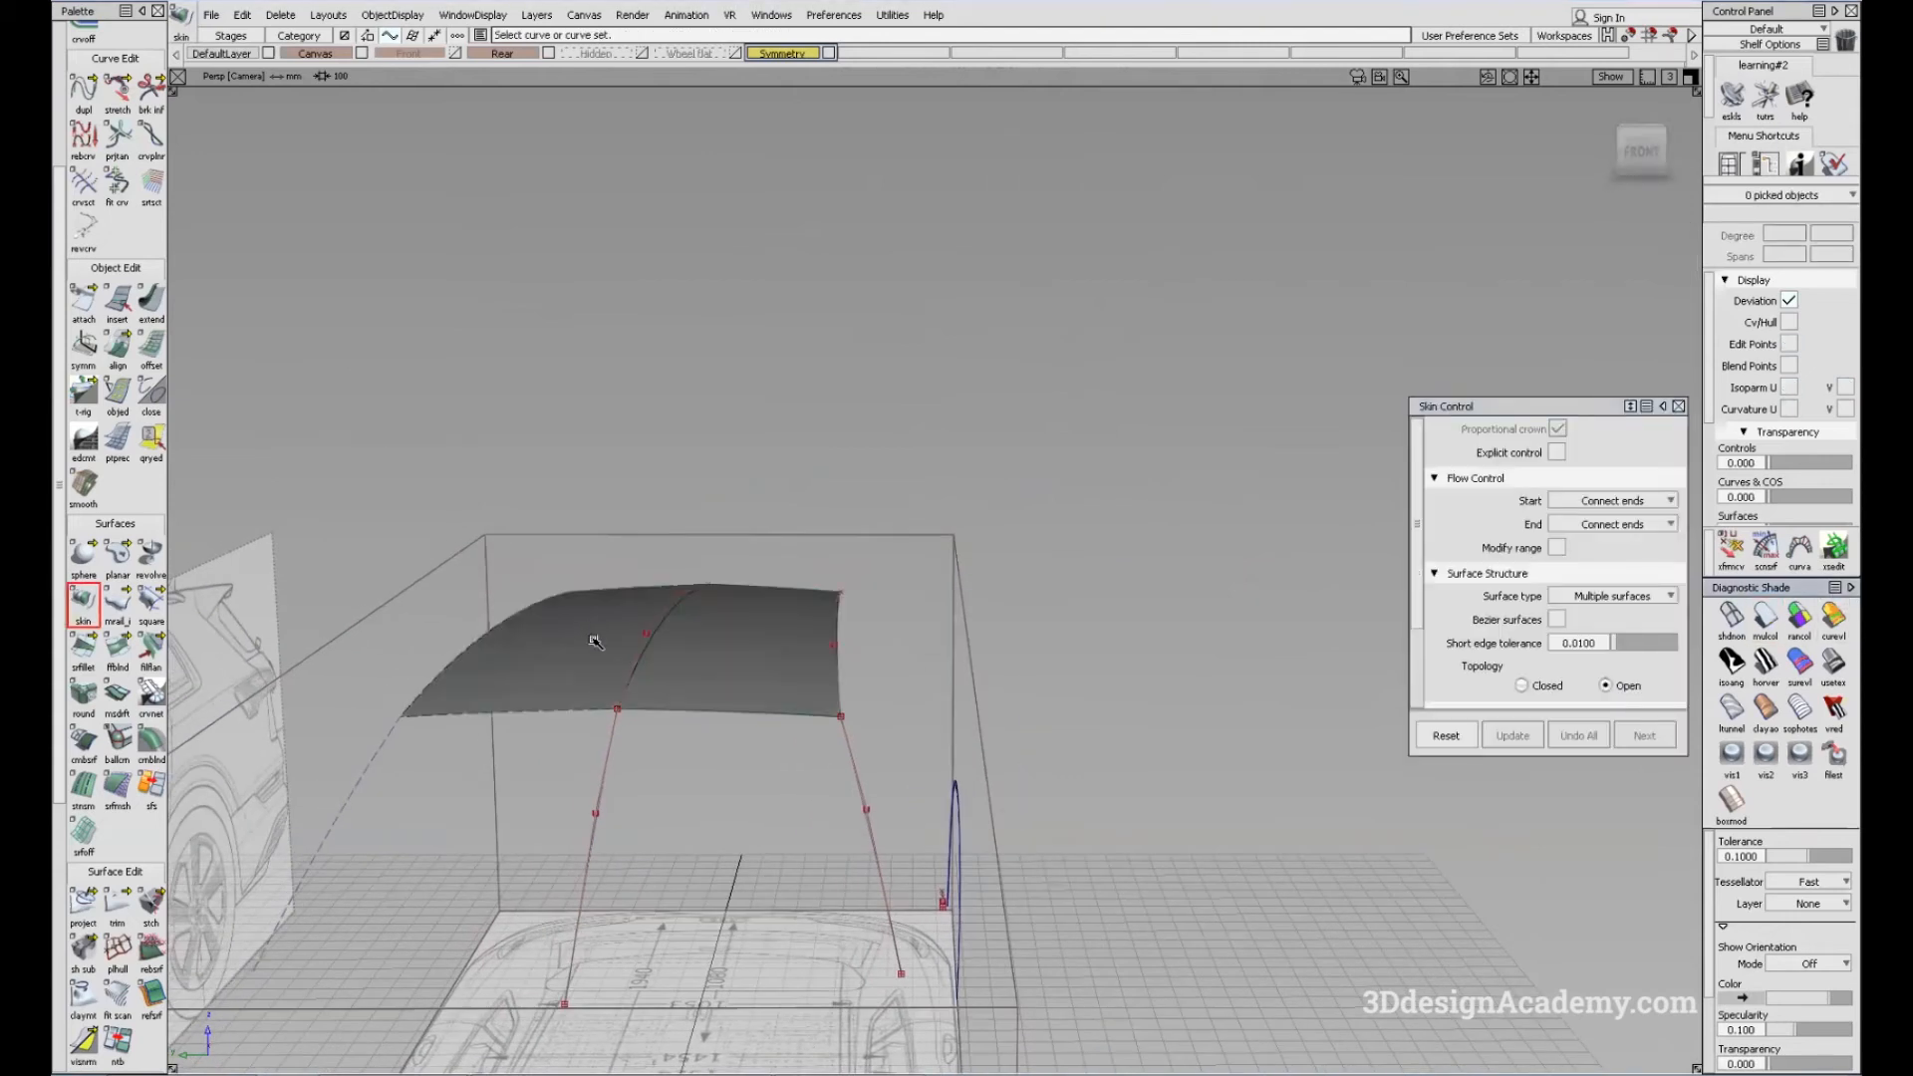
pyautogui.keyDown('ctrl'); pyautogui.keyDown('shift'); pyautogui.moveTo(961, 769); pyautogui.dragTo(770, 687, button='right'); pyautogui.keyUp('shift'); pyautogui.keyUp('ctrl')
pyautogui.keyDown('alt'); pyautogui.keyDown('shift'); pyautogui.moveTo(782, 677); pyautogui.dragTo(1066, 488); pyautogui.keyUp('shift'); pyautogui.keyUp('alt')
pyautogui.keyDown('alt'); pyautogui.keyDown('shift'); pyautogui.moveTo(996, 487); pyautogui.dragTo(804, 497, button='middle'); pyautogui.keyUp('shift'); pyautogui.keyUp('alt')
pyautogui.keyDown('alt'); pyautogui.keyDown('shift'); pyautogui.moveTo(803, 498); pyautogui.dragTo(924, 487); pyautogui.keyUp('shift'); pyautogui.keyUp('alt')
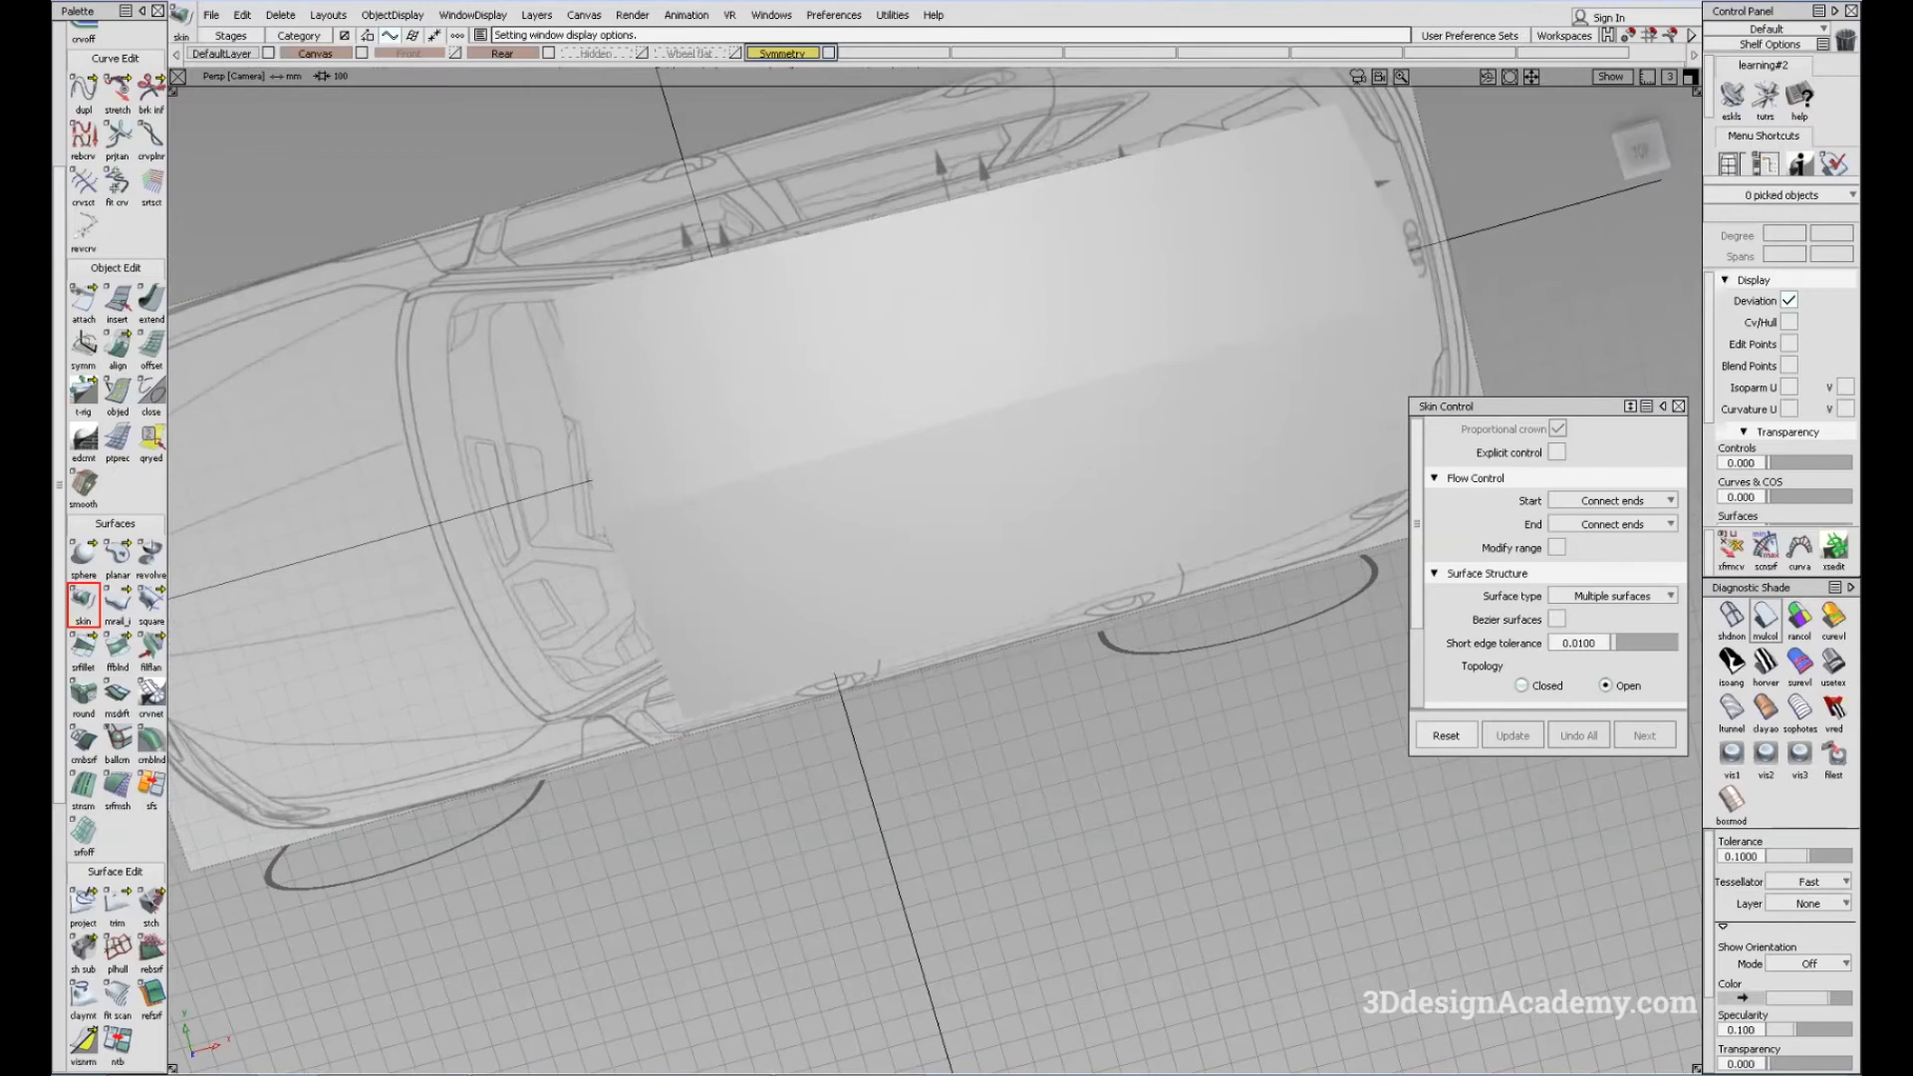
pyautogui.click(1834, 663)
pyautogui.moveTo(685, 718)
pyautogui.keyDown('alt'); pyautogui.keyDown('shift'); pyautogui.mouseDown()
pyautogui.moveTo(714, 633)
pyautogui.moveTo(712, 671)
pyautogui.moveTo(734, 649)
pyautogui.mouseUp(); pyautogui.keyUp('shift'); pyautogui.keyUp('alt')
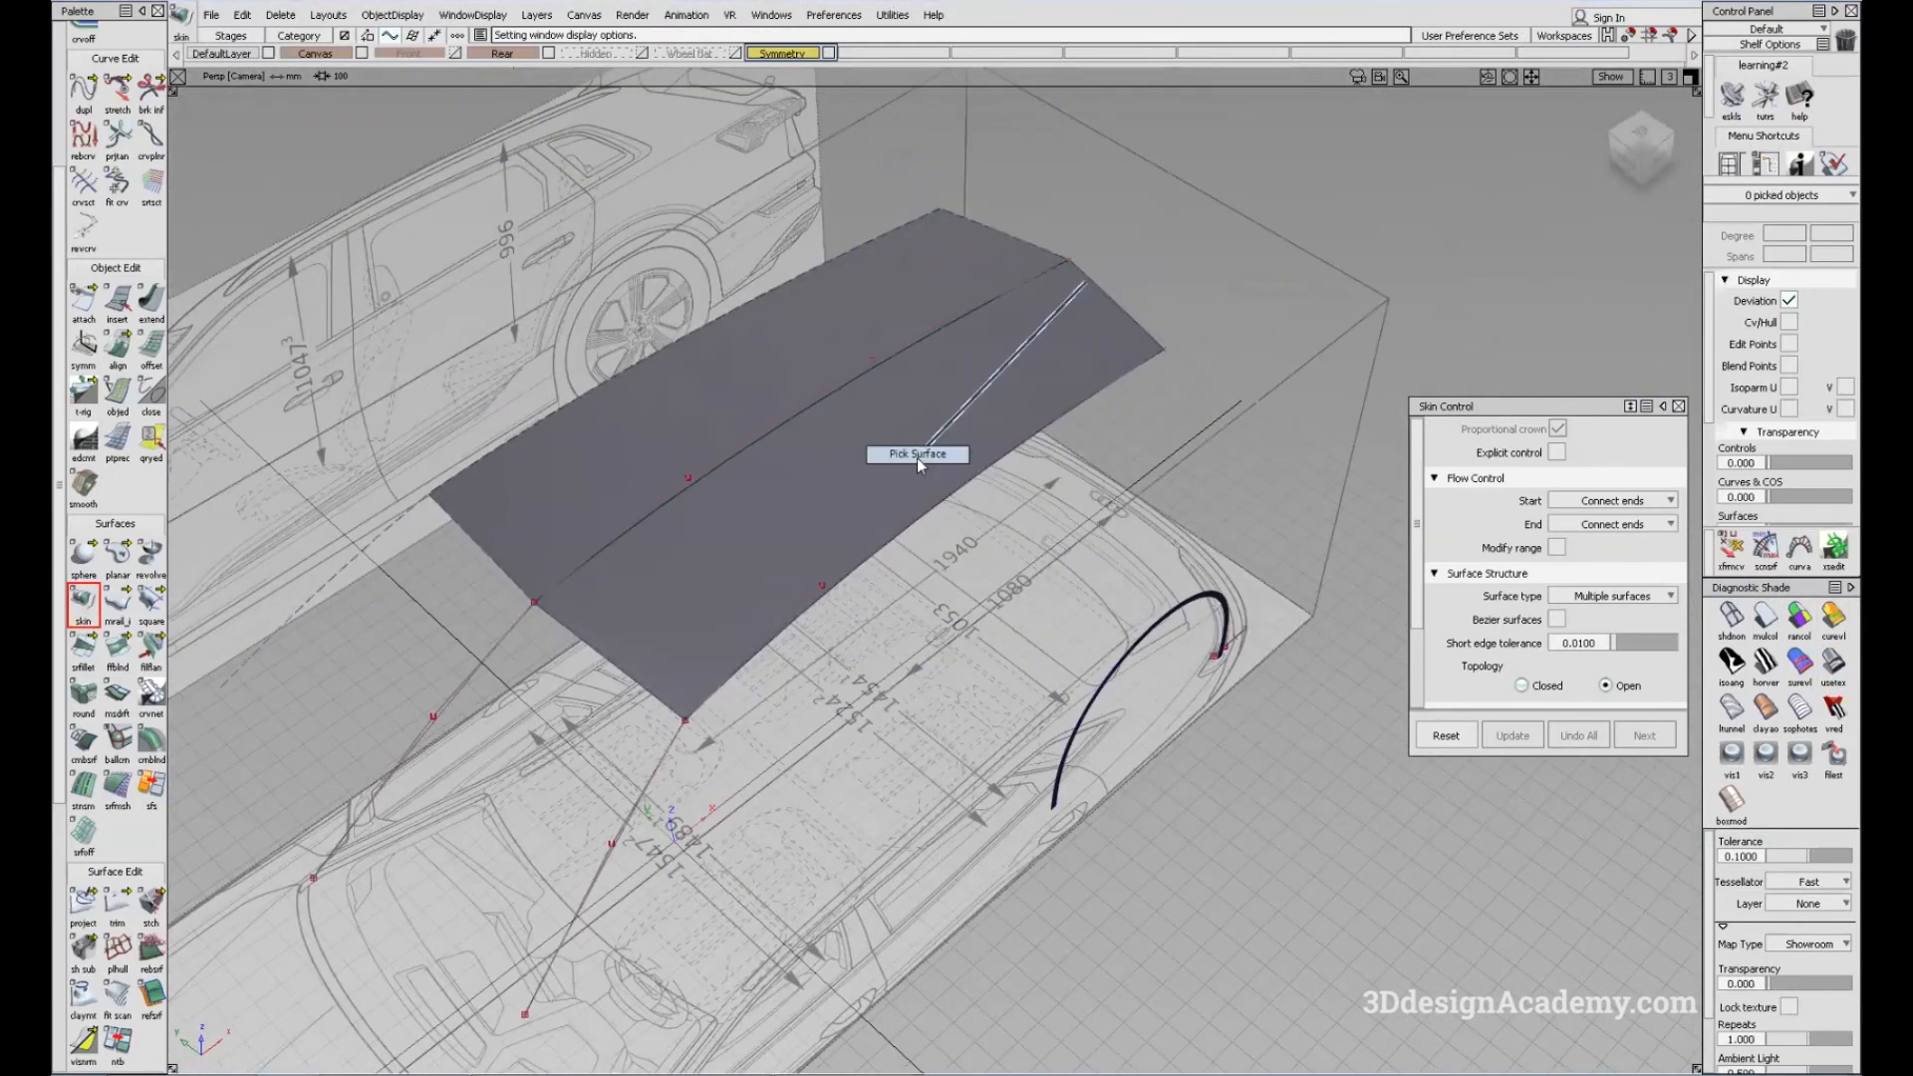
# Step: Delete the skinned roof surface
pyautogui.click(917, 458)
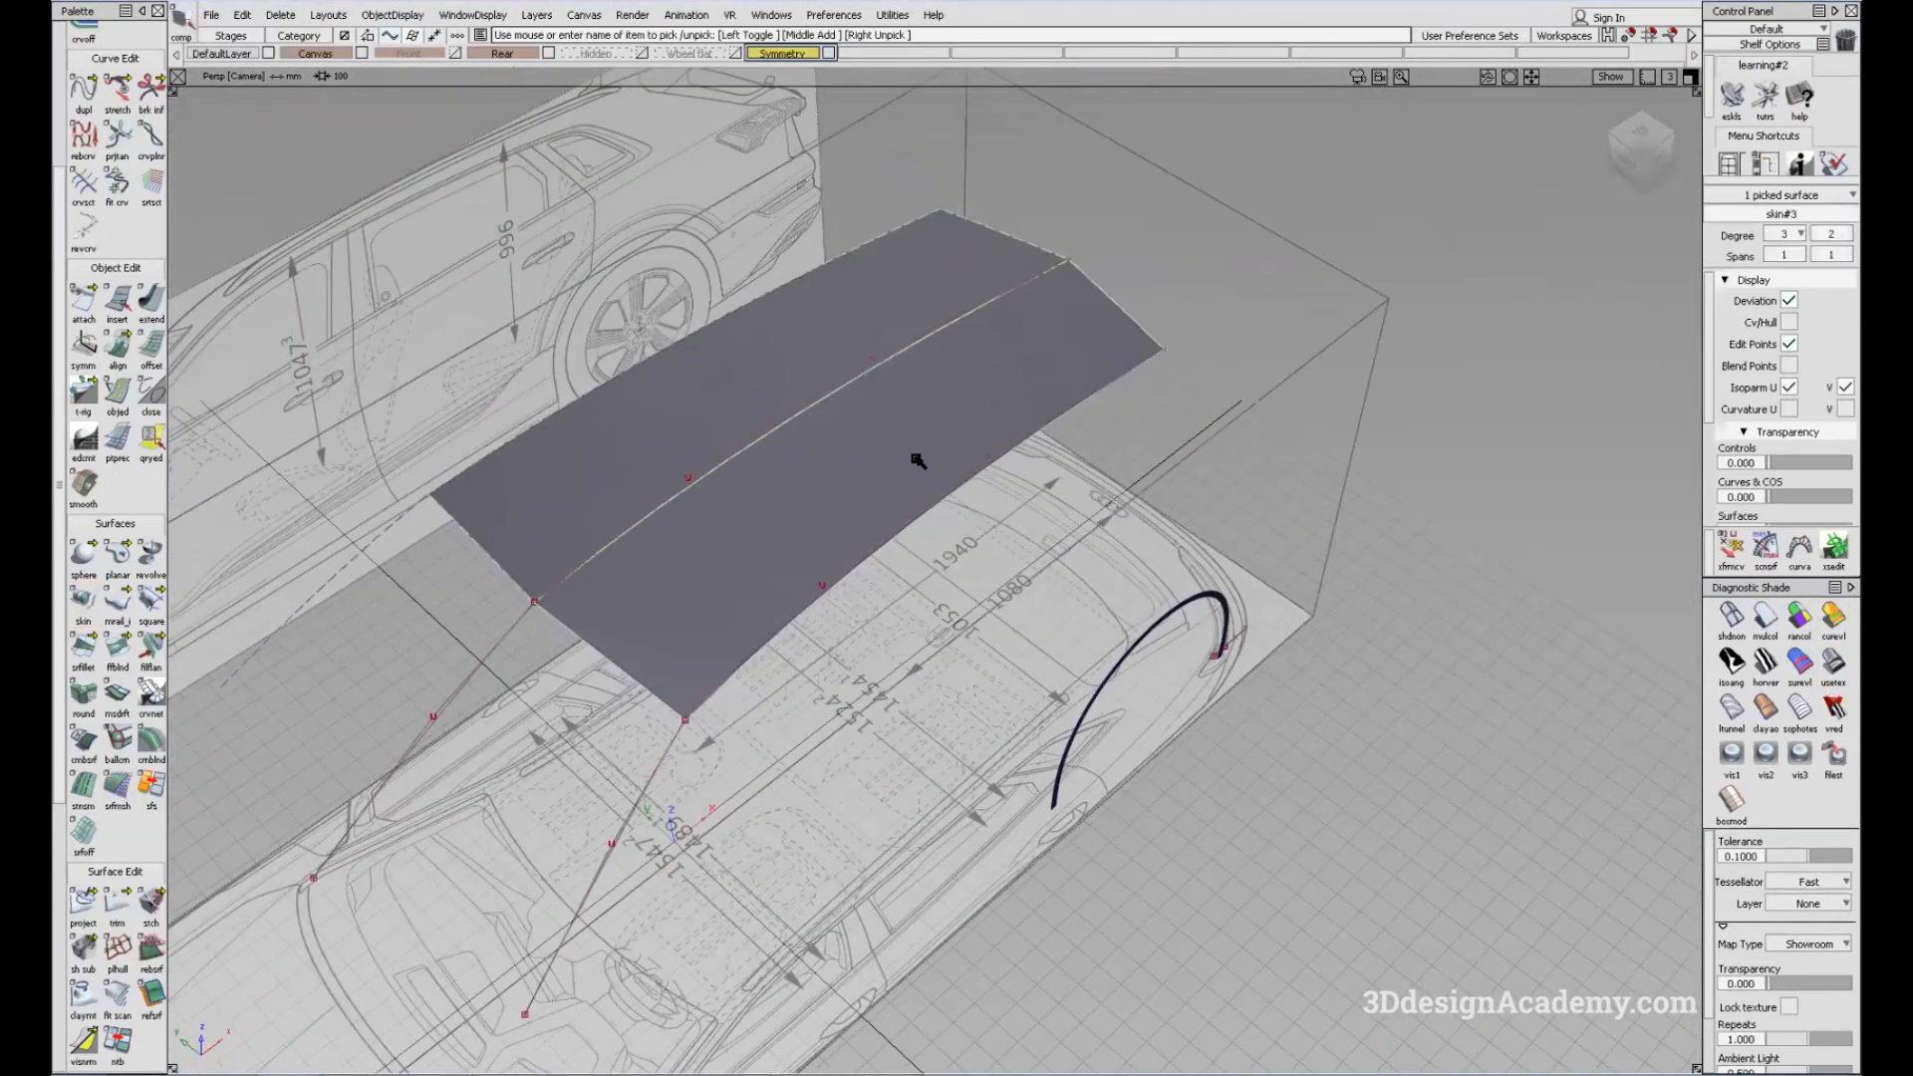
pyautogui.press('Delete')
# Step: Skin a single roof surface through the mirrored side curve, the centre curve and the original side curve
pyautogui.keyDown('alt'); pyautogui.keyDown('shift'); pyautogui.moveTo(876, 482); pyautogui.dragTo(775, 593); pyautogui.keyUp('shift'); pyautogui.keyUp('alt')
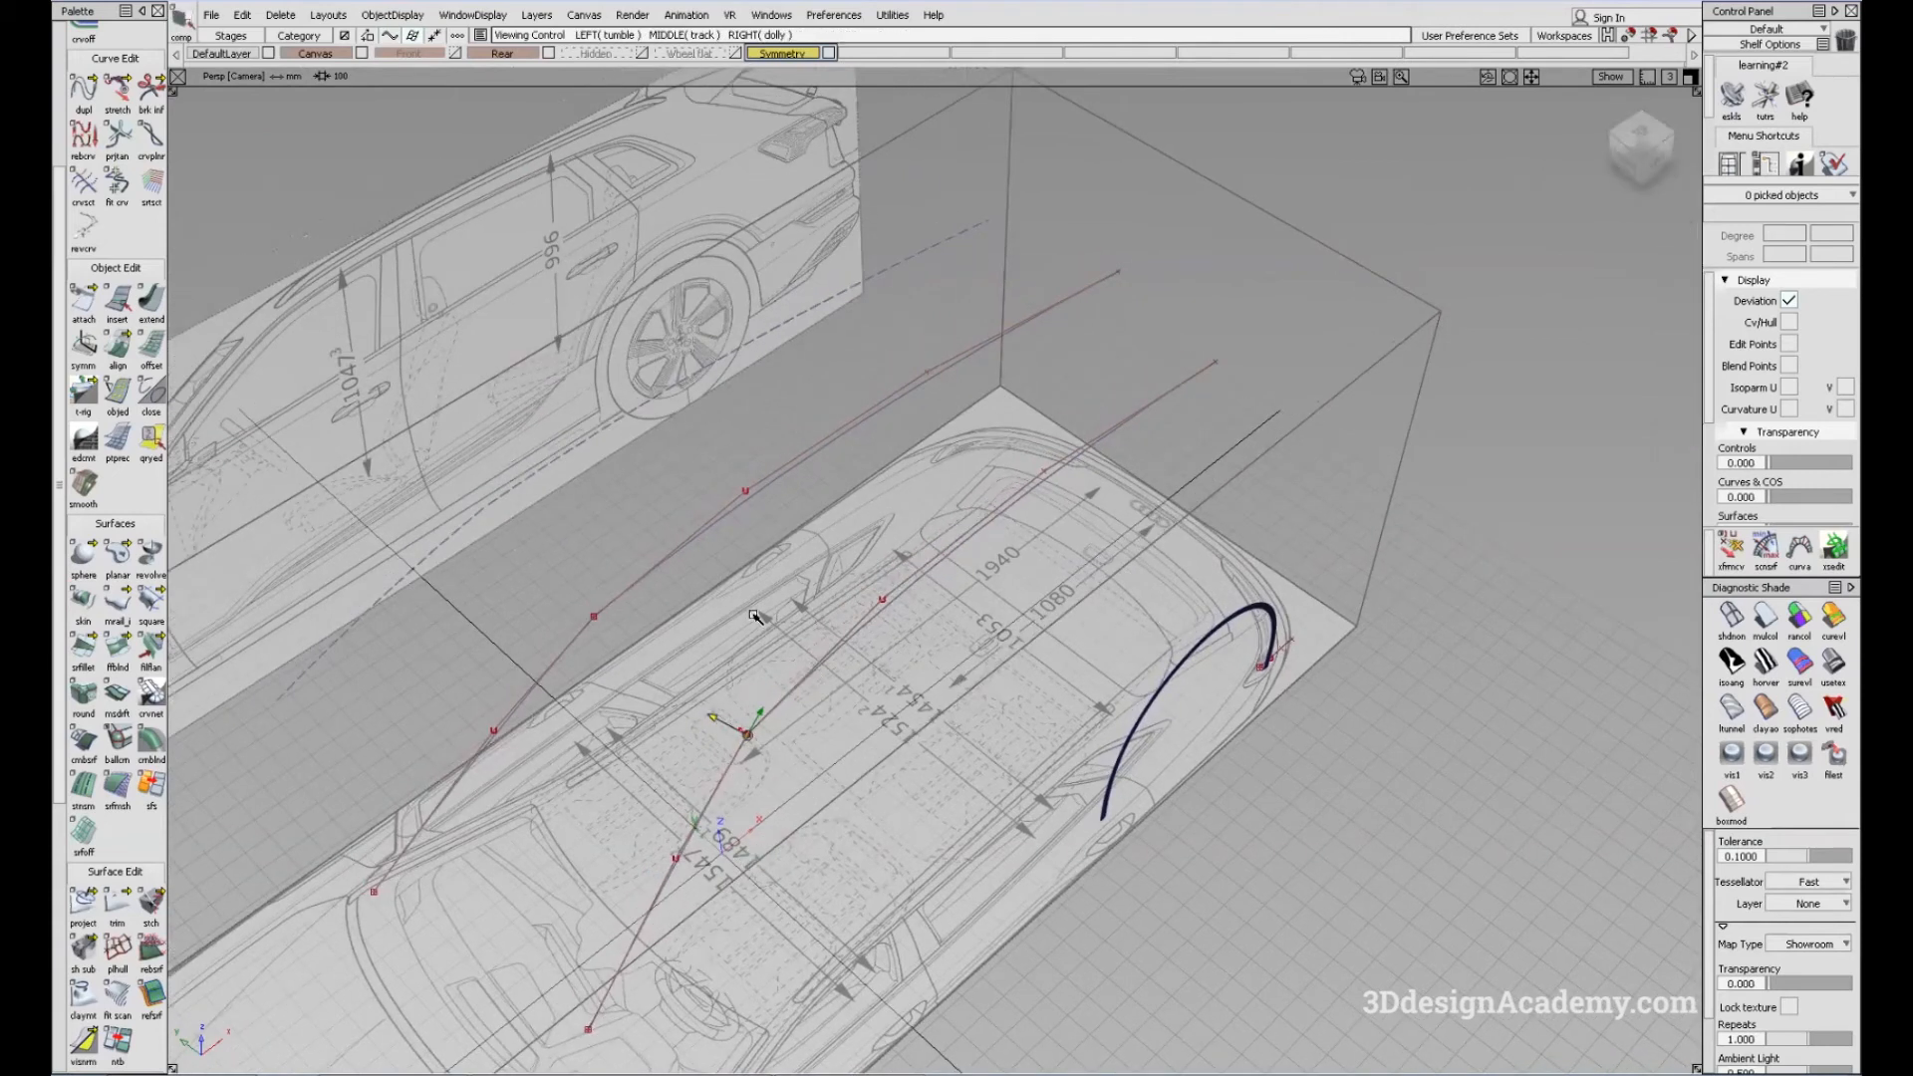
pyautogui.keyDown('alt'); pyautogui.keyDown('shift'); pyautogui.moveTo(889, 516); pyautogui.dragTo(977, 521, button='middle'); pyautogui.keyUp('shift'); pyautogui.keyUp('alt')
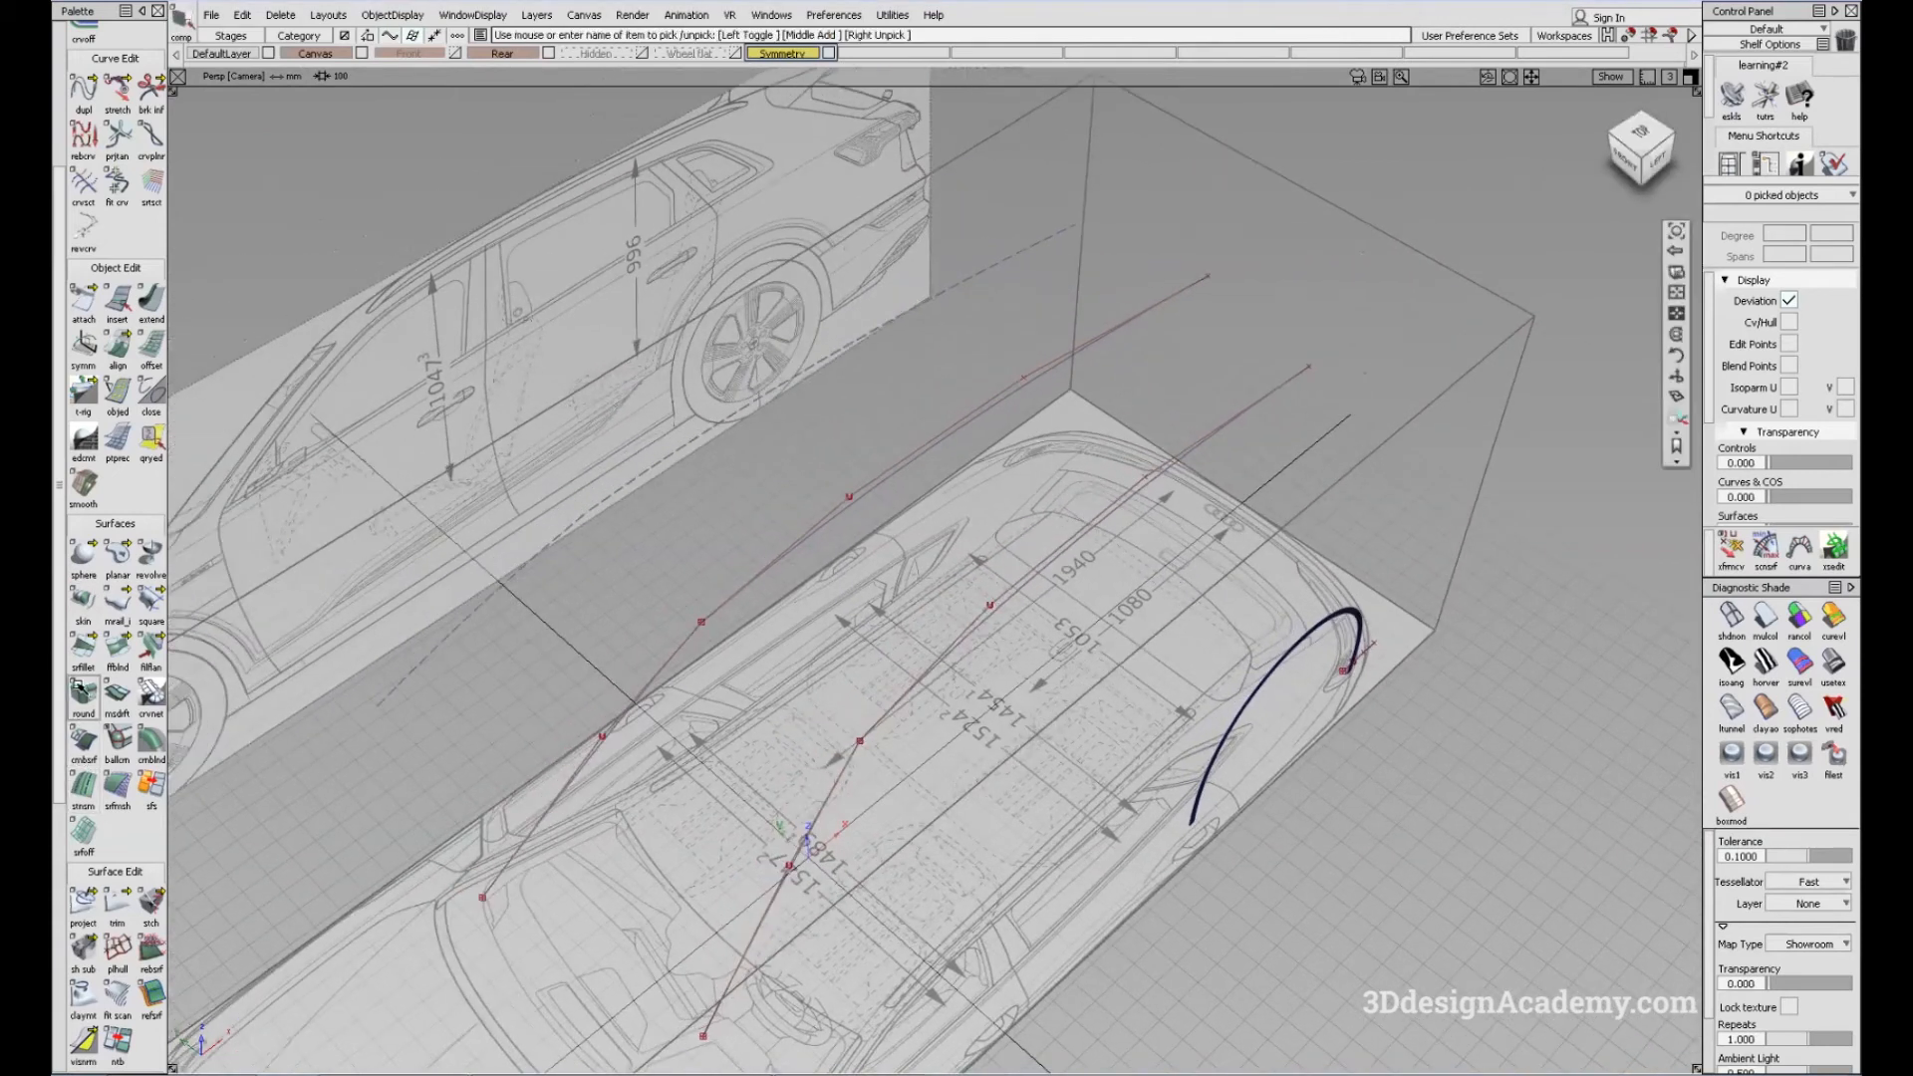
pyautogui.click(85, 606)
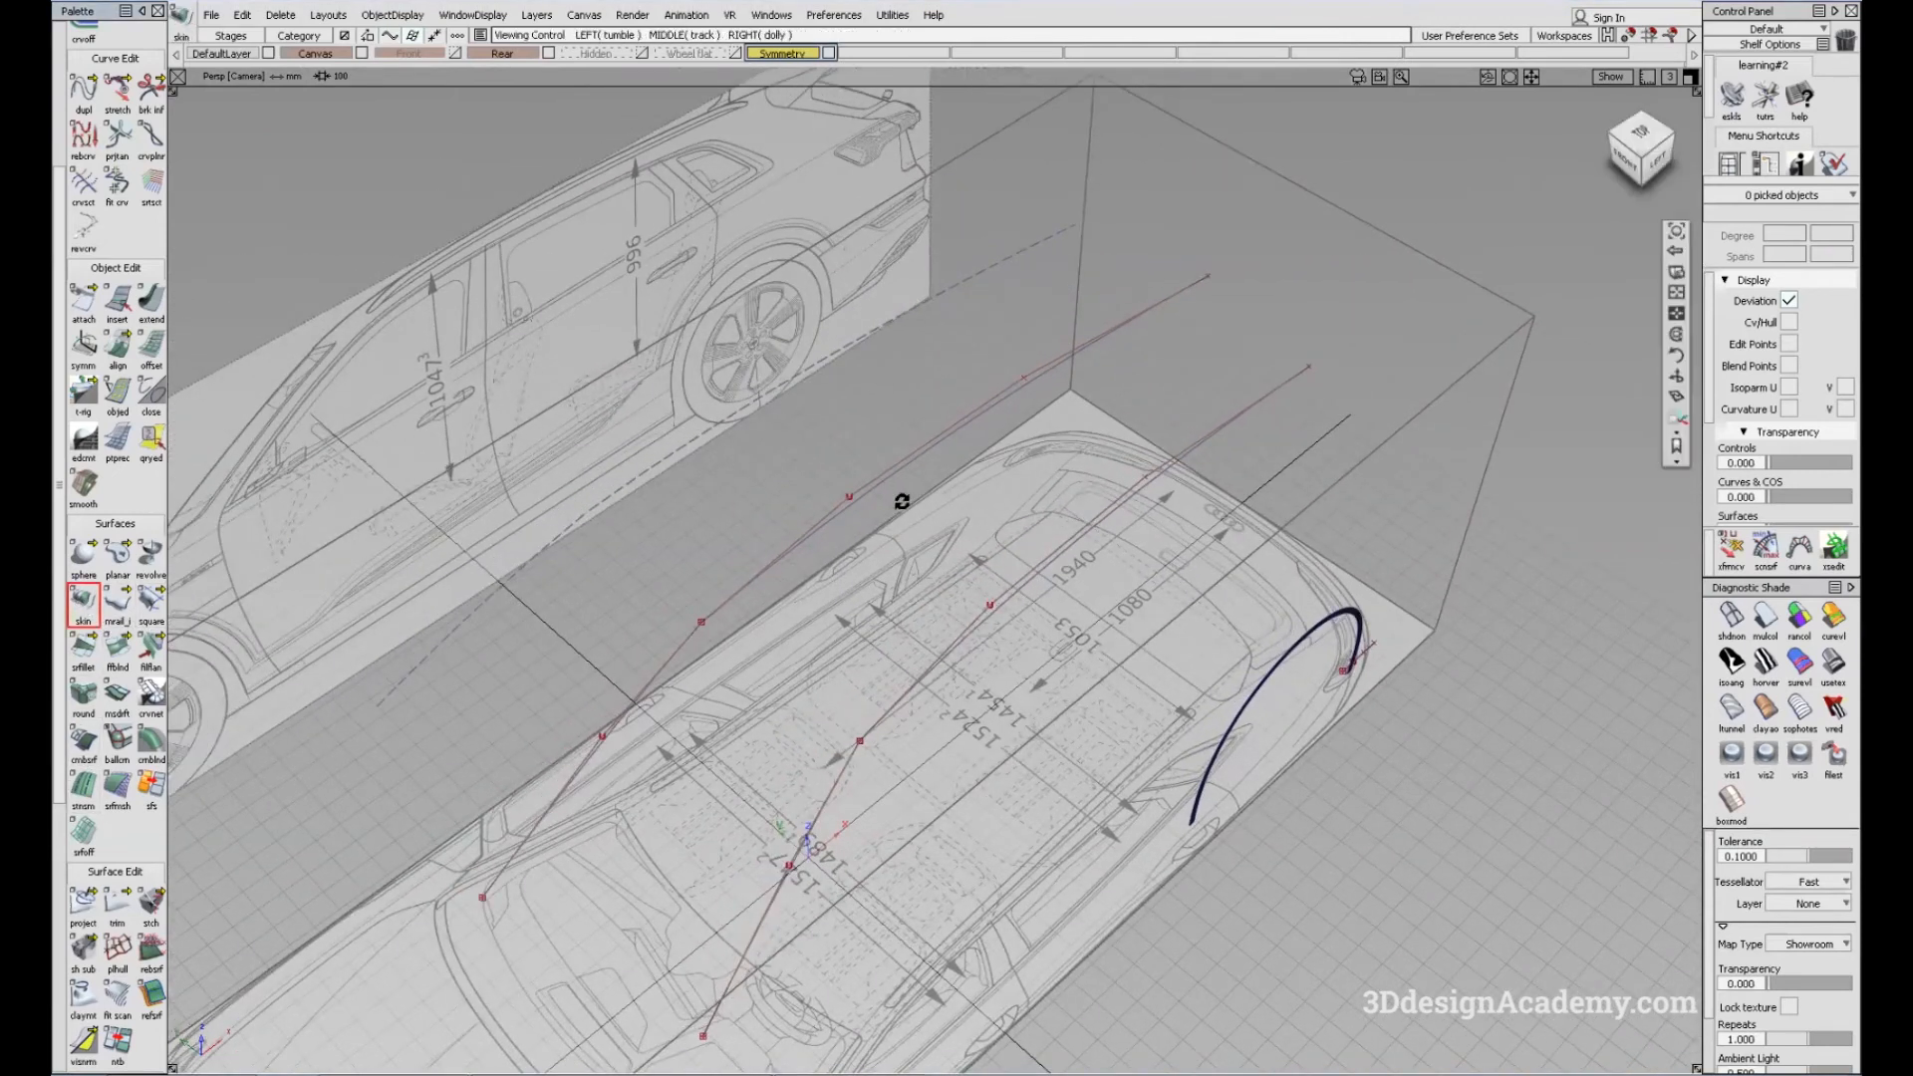
pyautogui.keyDown('alt'); pyautogui.keyDown('shift'); pyautogui.moveTo(901, 500); pyautogui.dragTo(888, 392); pyautogui.keyUp('shift'); pyautogui.keyUp('alt')
pyautogui.click(888, 382)
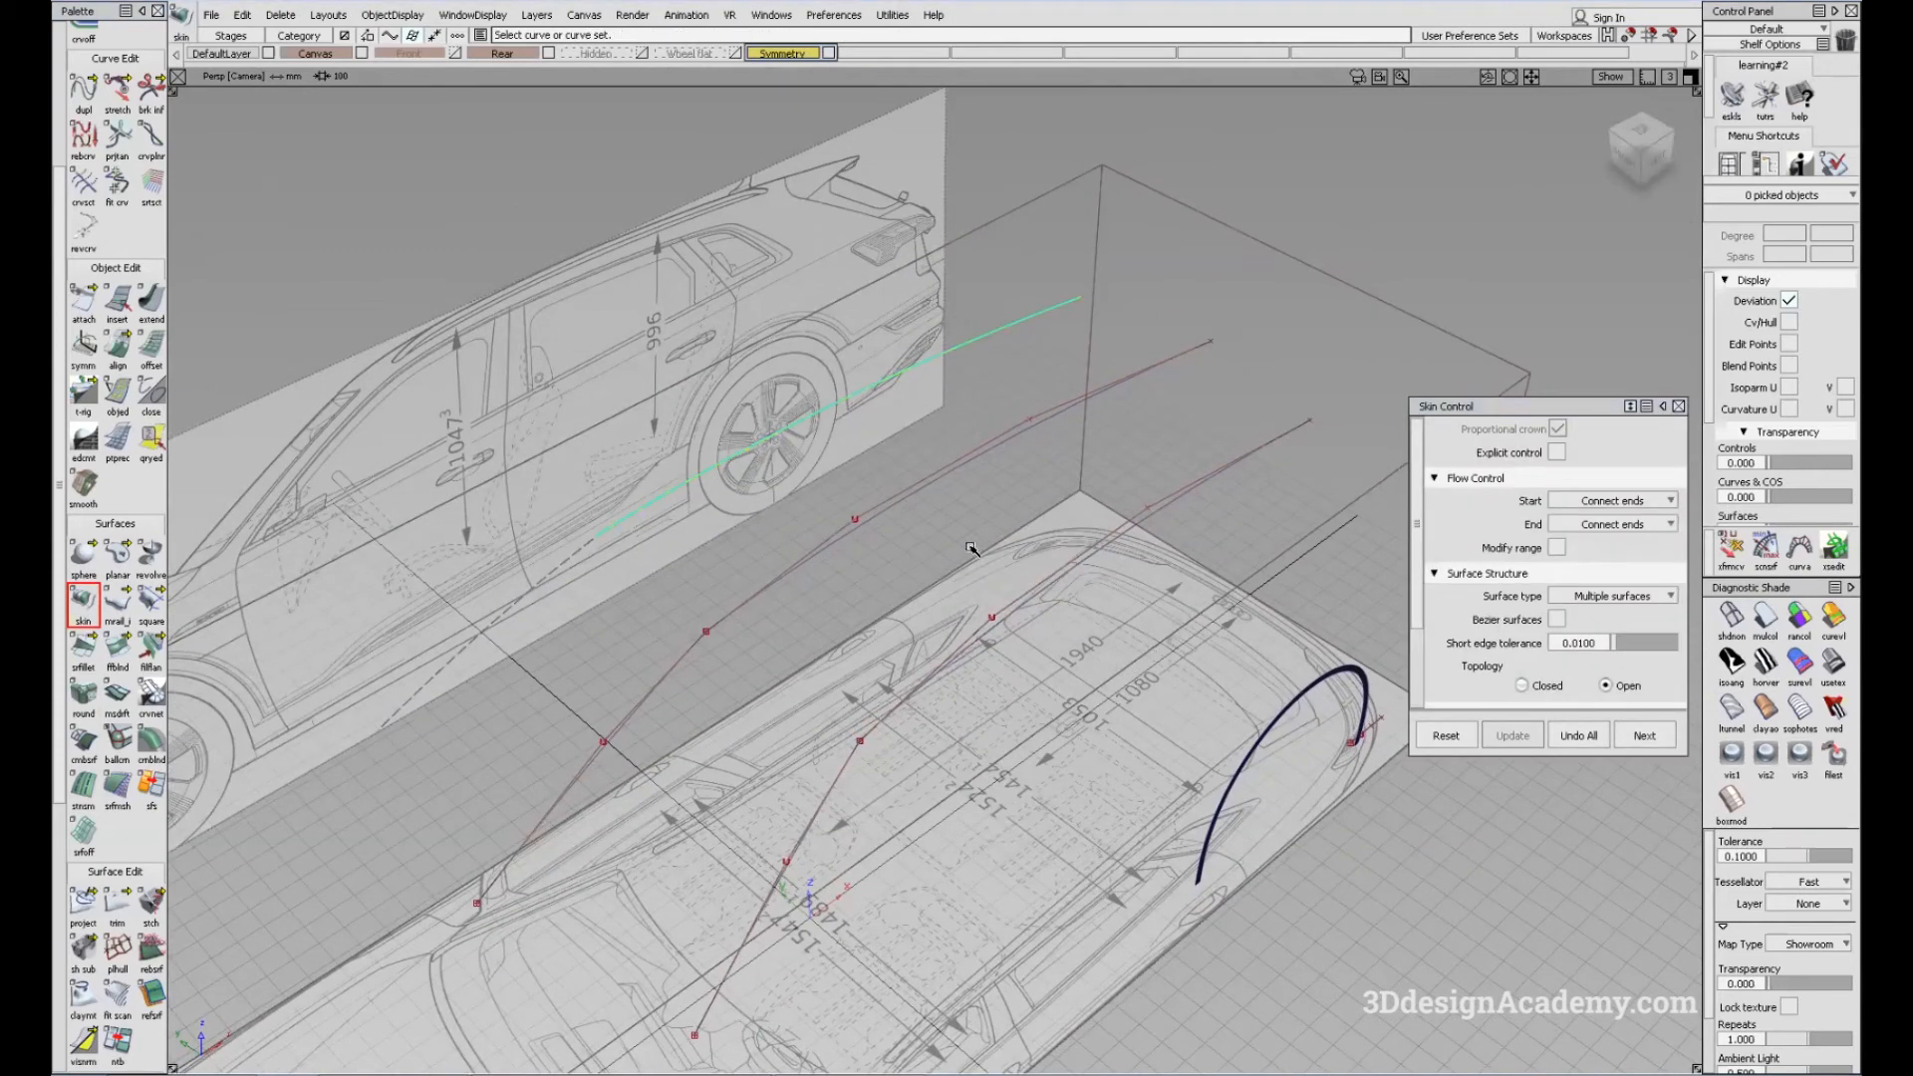
pyautogui.click(984, 454)
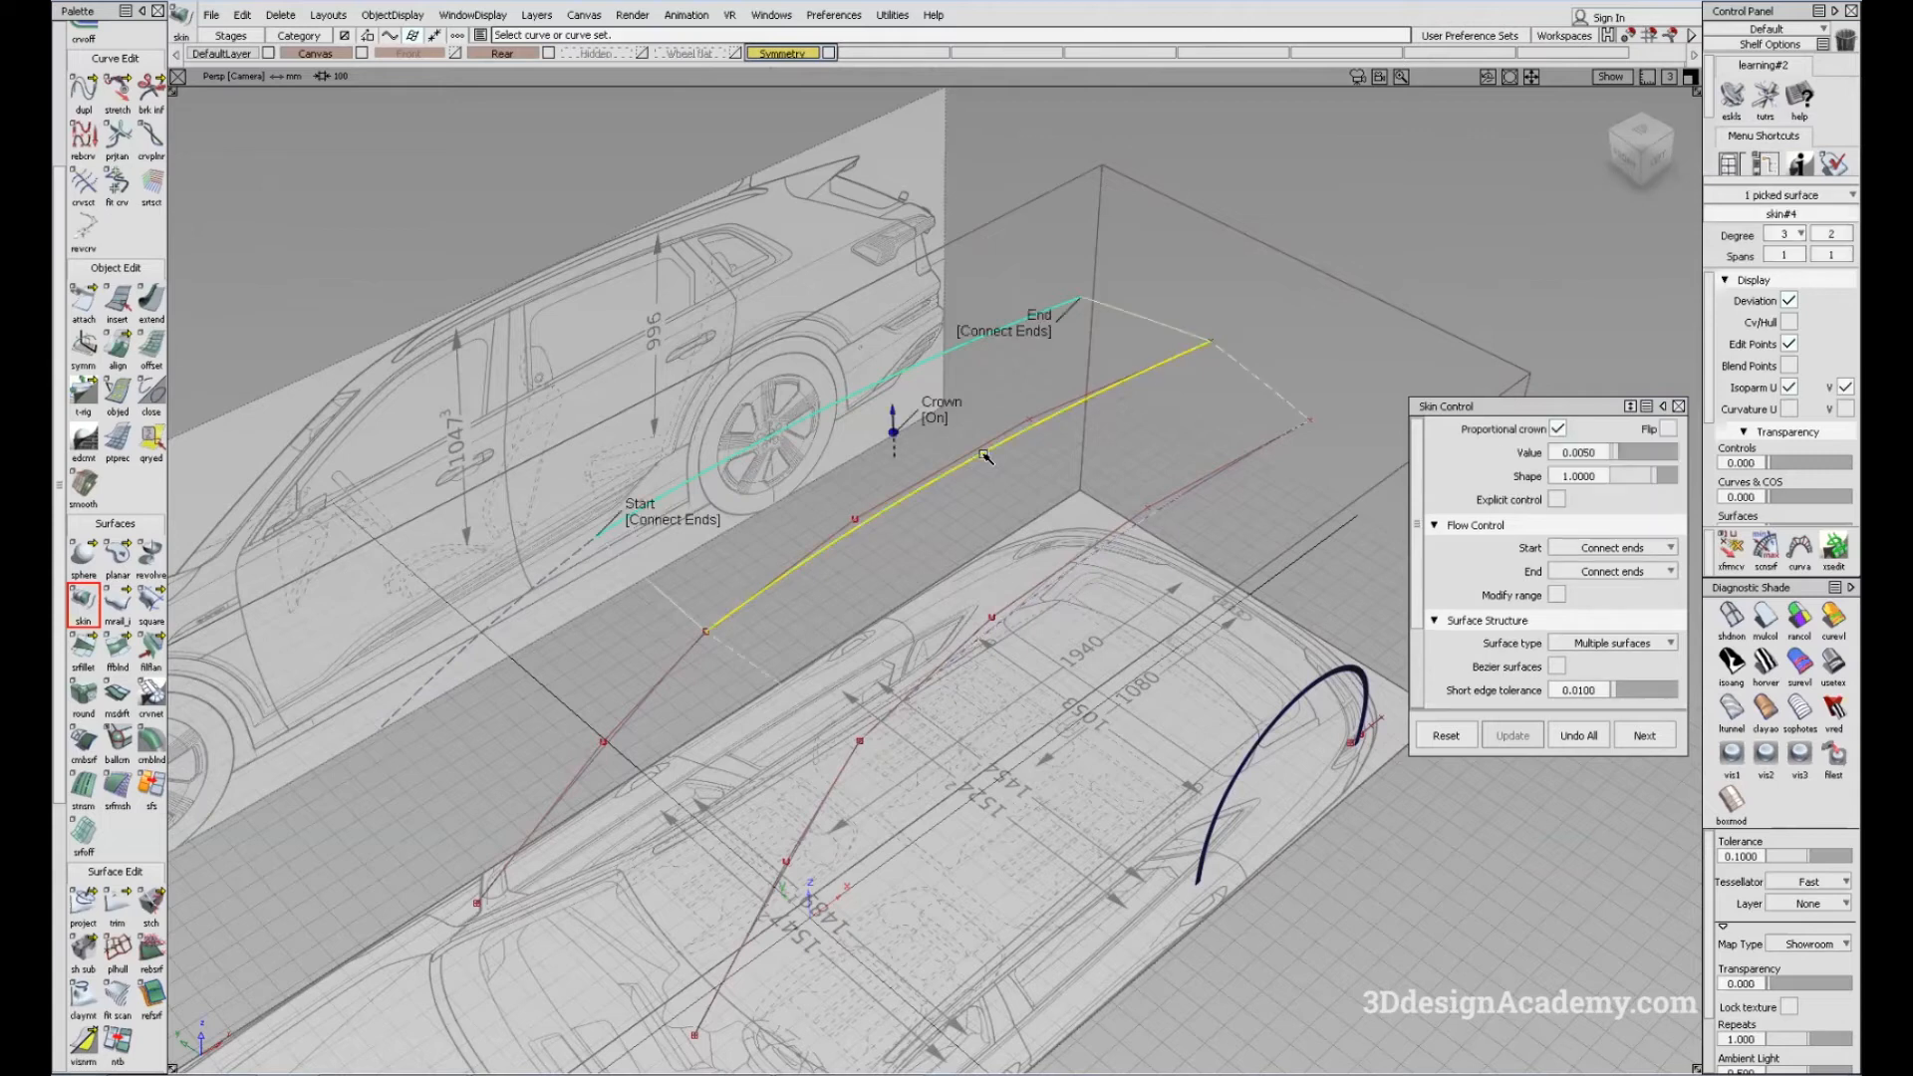
pyautogui.click(1099, 556)
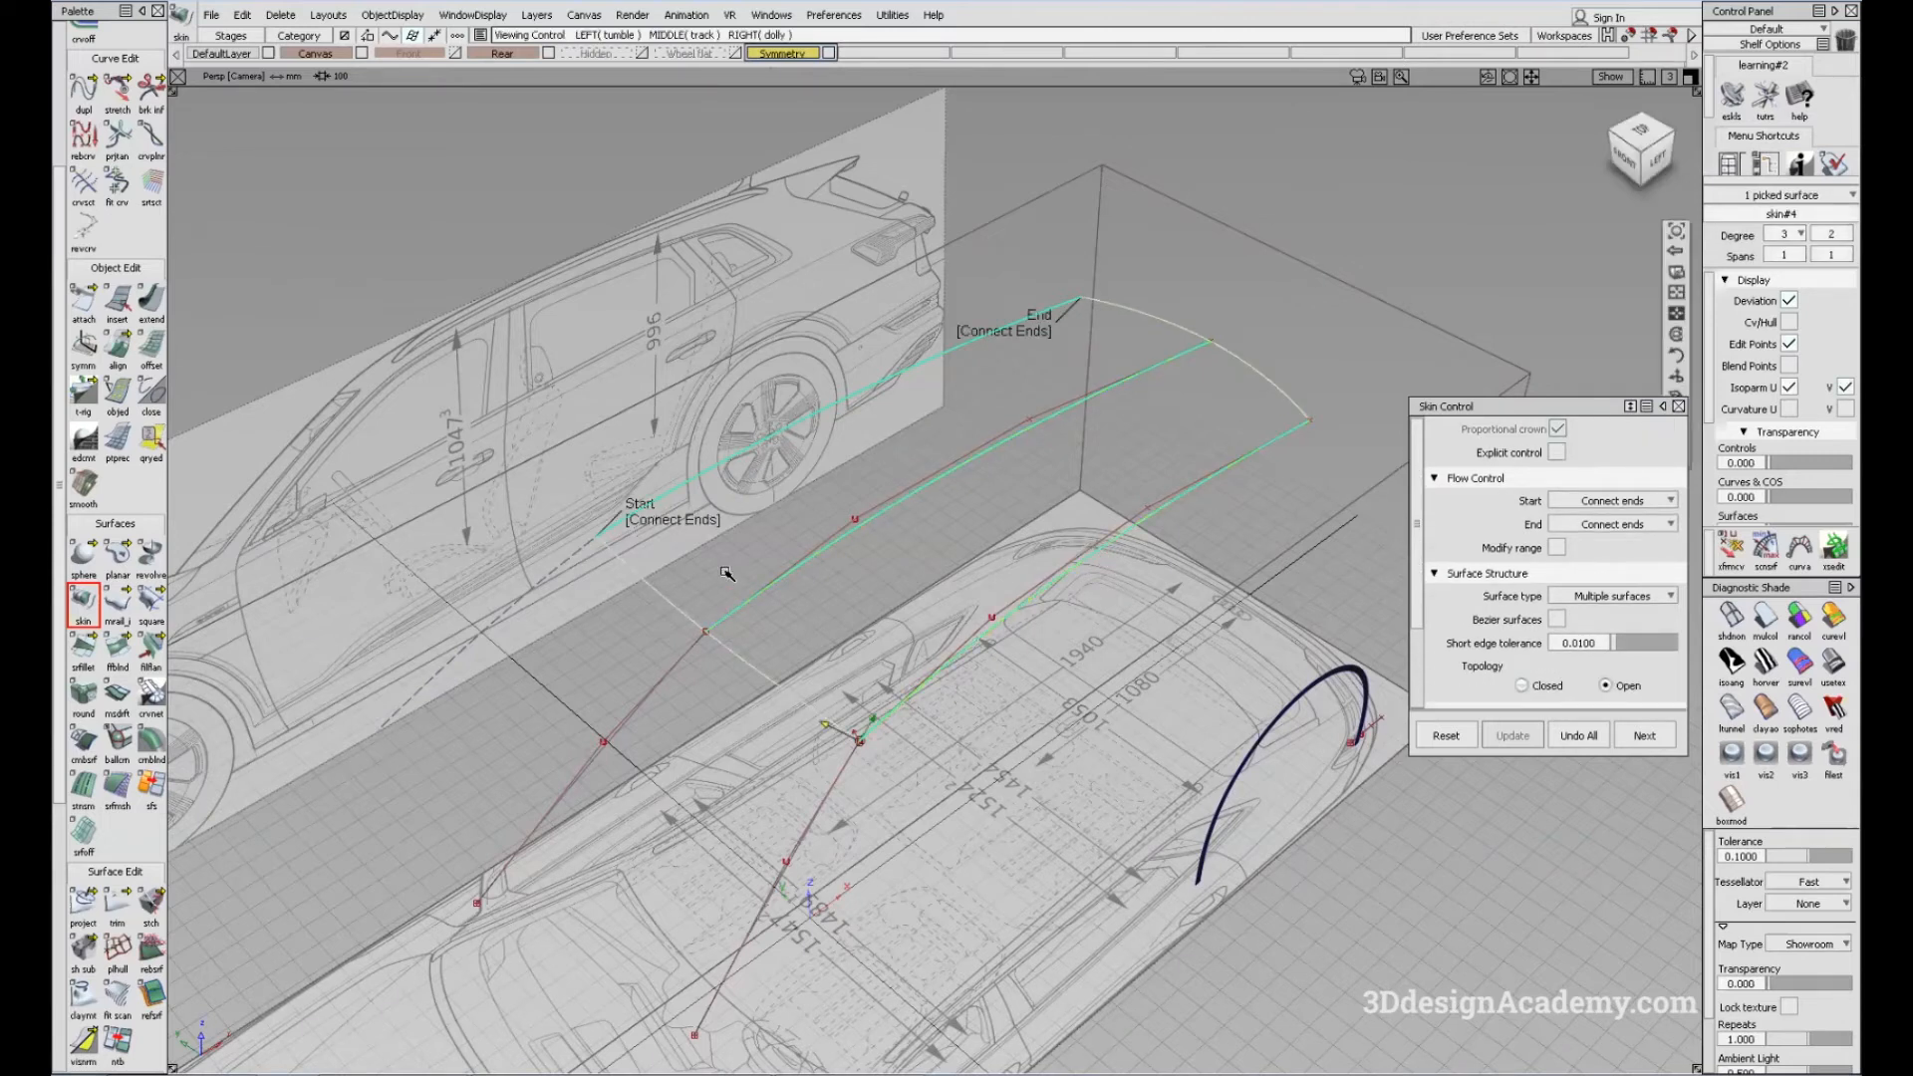
pyautogui.keyDown('alt'); pyautogui.keyDown('shift'); pyautogui.moveTo(726, 572); pyautogui.dragTo(893, 697); pyautogui.keyUp('shift'); pyautogui.keyUp('alt')
pyautogui.keyDown('ctrl'); pyautogui.keyDown('shift'); pyautogui.moveTo(772, 667); pyautogui.dragTo(1042, 638); pyautogui.keyUp('shift'); pyautogui.keyUp('ctrl')
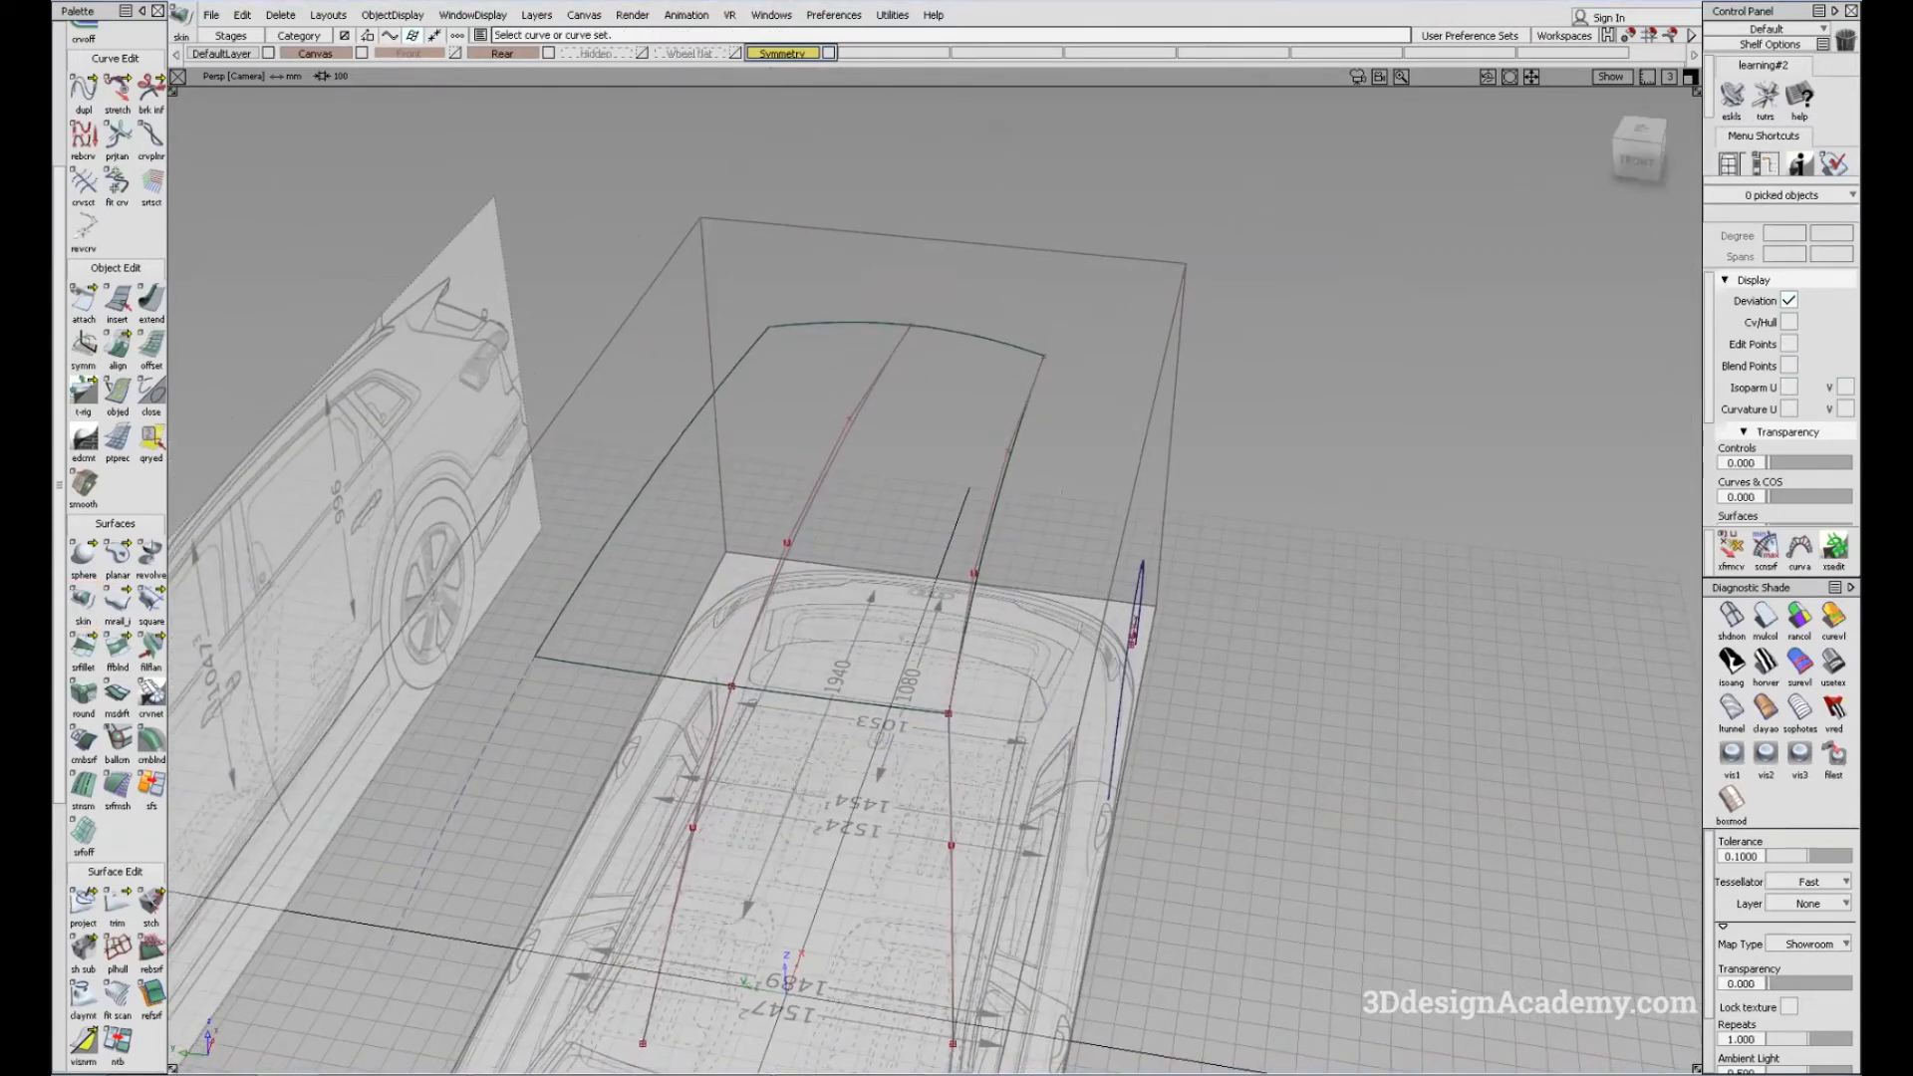
# Step: Project the roof's centre curve onto the skinned roof surface along the Z axis as a curve on surface
pyautogui.click(965, 427)
pyautogui.keyDown('alt'); pyautogui.keyDown('shift'); pyautogui.moveTo(965, 427); pyautogui.dragTo(536, 494); pyautogui.keyUp('shift'); pyautogui.keyUp('alt')
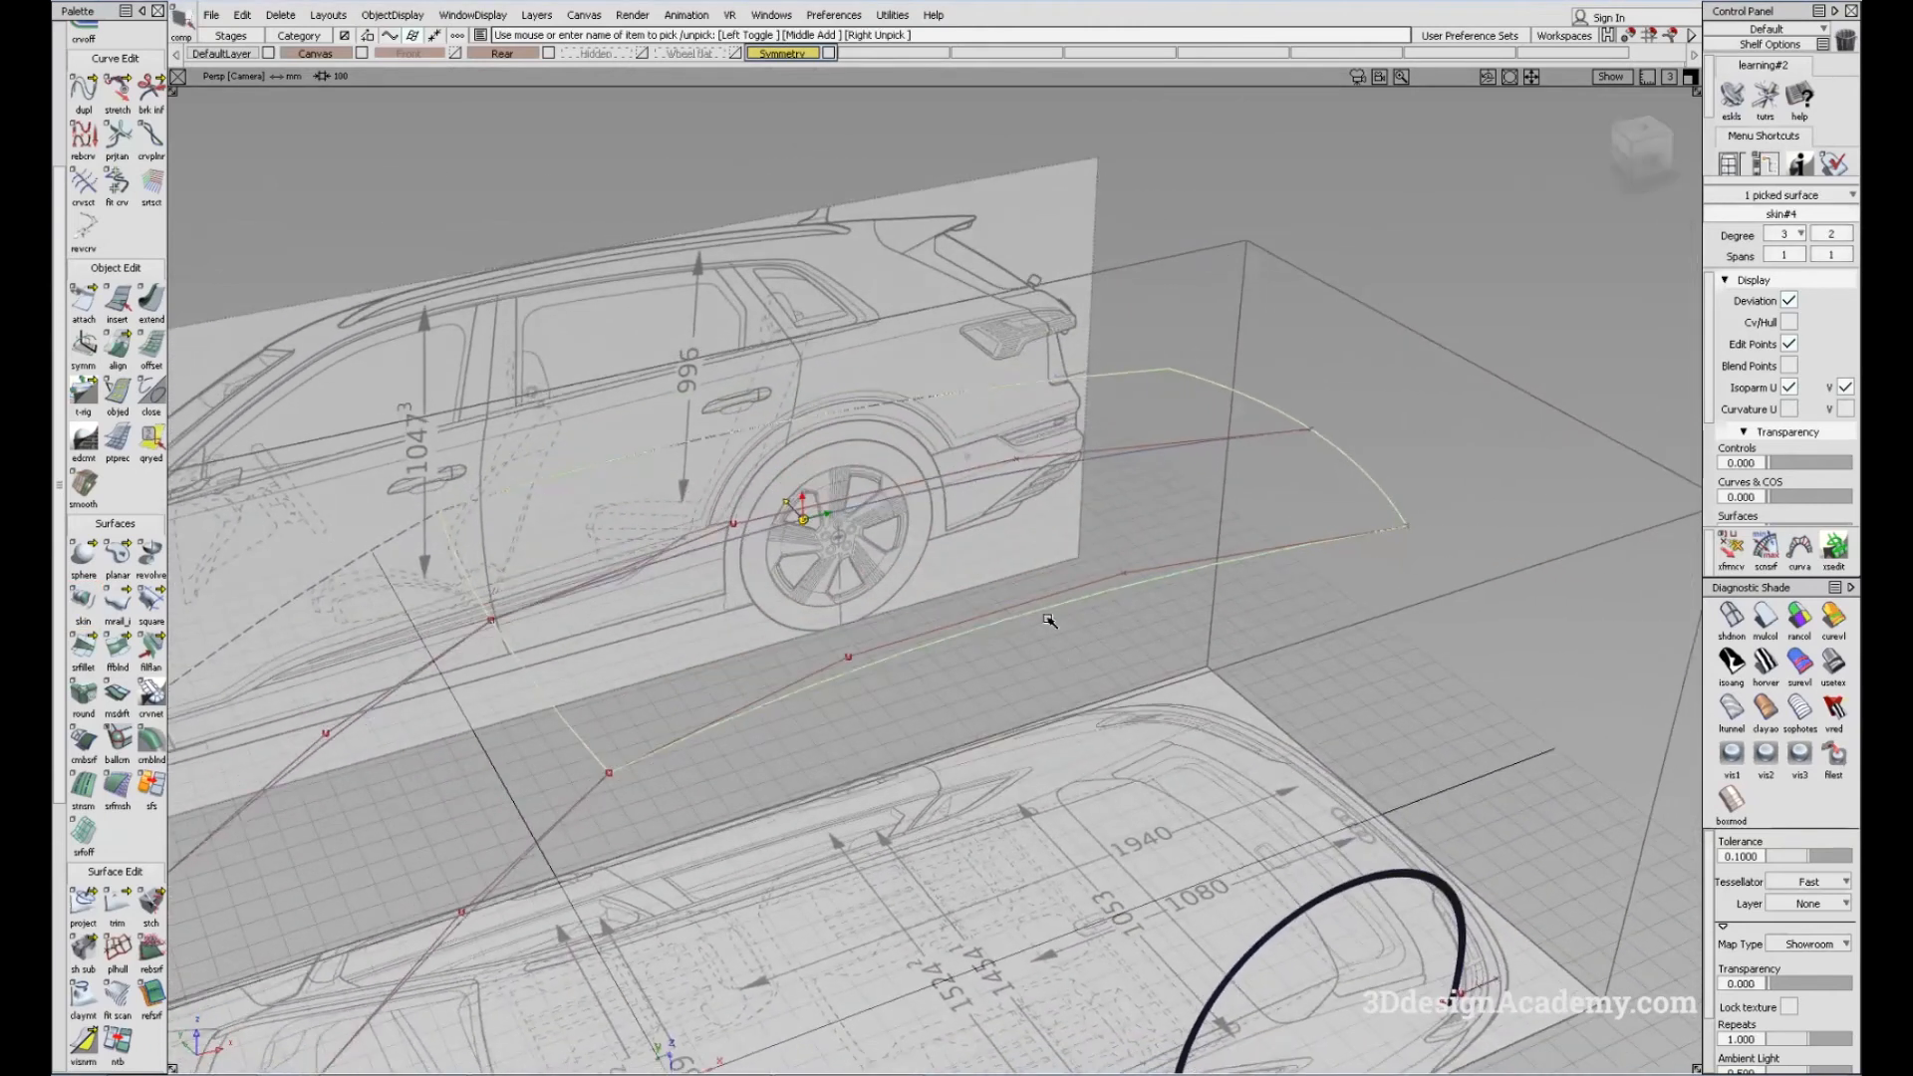
pyautogui.keyDown('alt'); pyautogui.keyDown('shift'); pyautogui.moveTo(803, 664); pyautogui.dragTo(662, 541); pyautogui.keyUp('shift'); pyautogui.keyUp('alt')
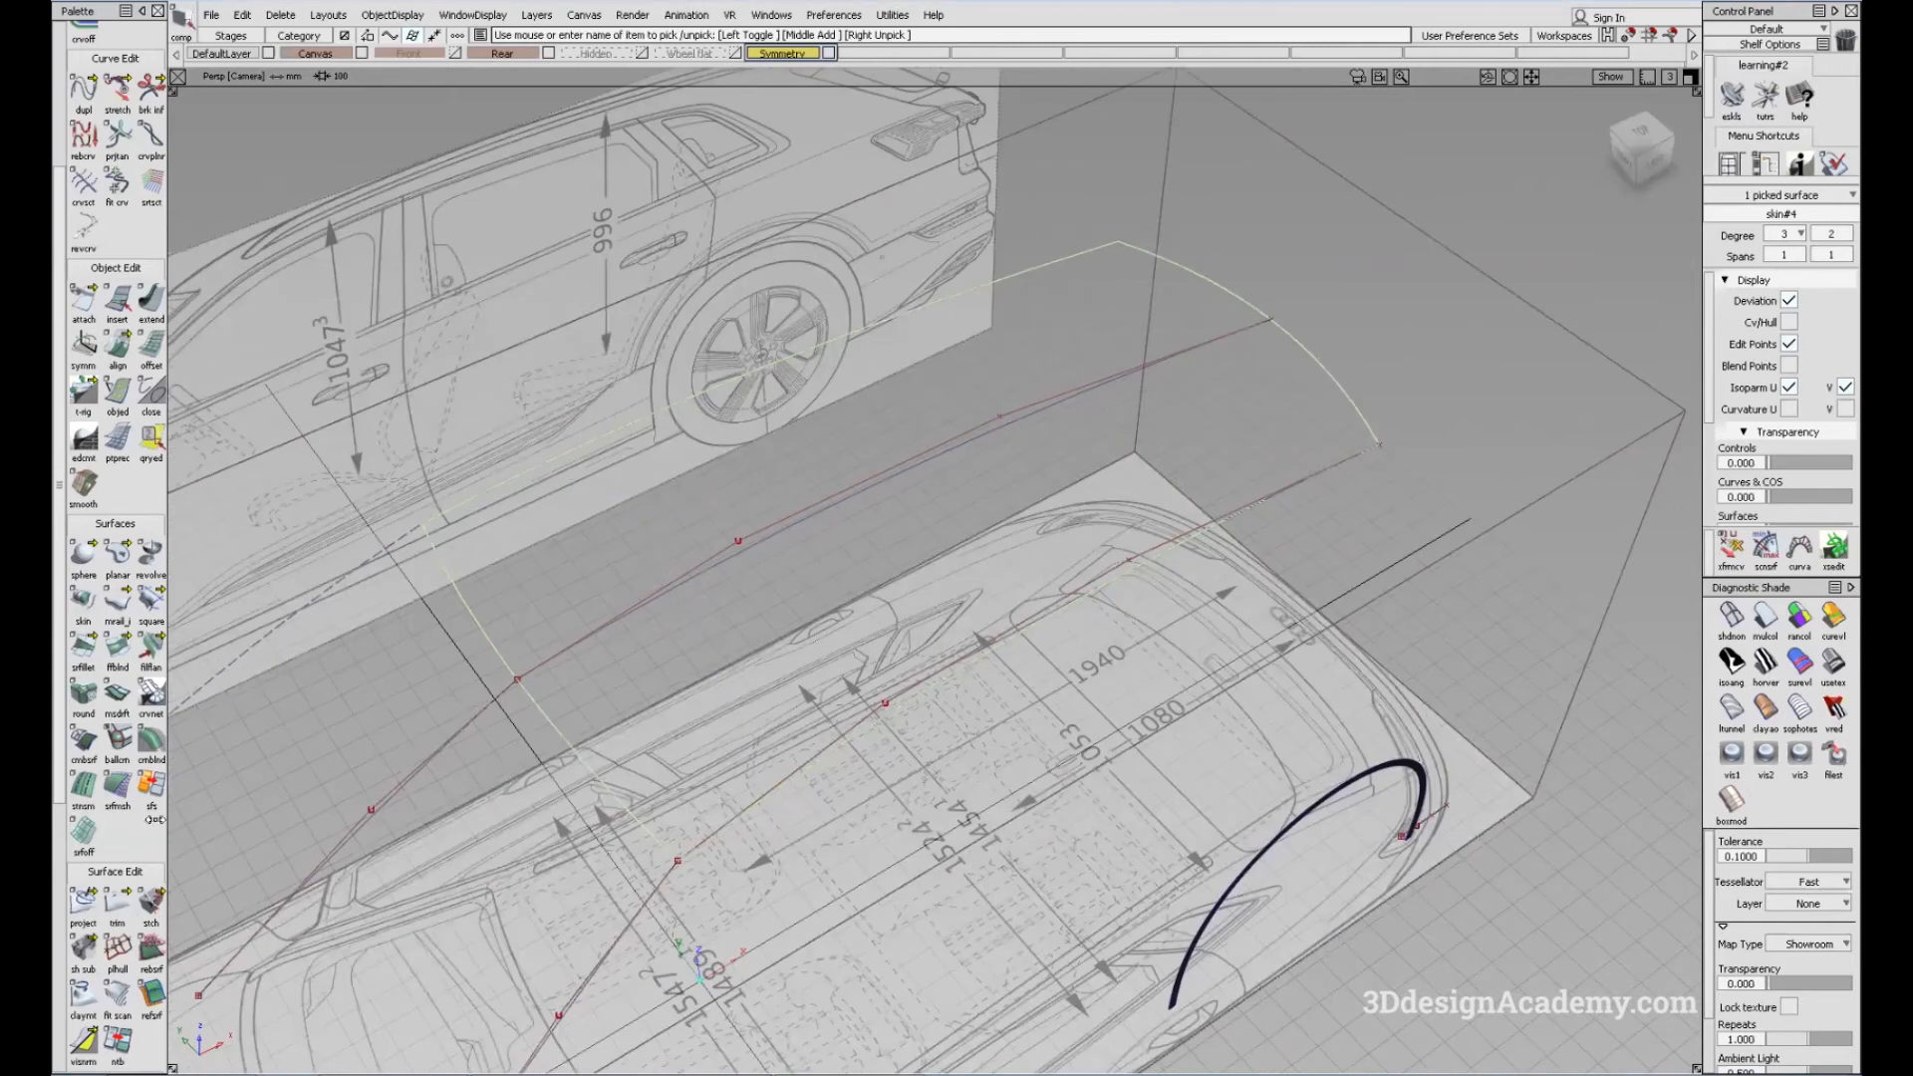
pyautogui.click(68, 909)
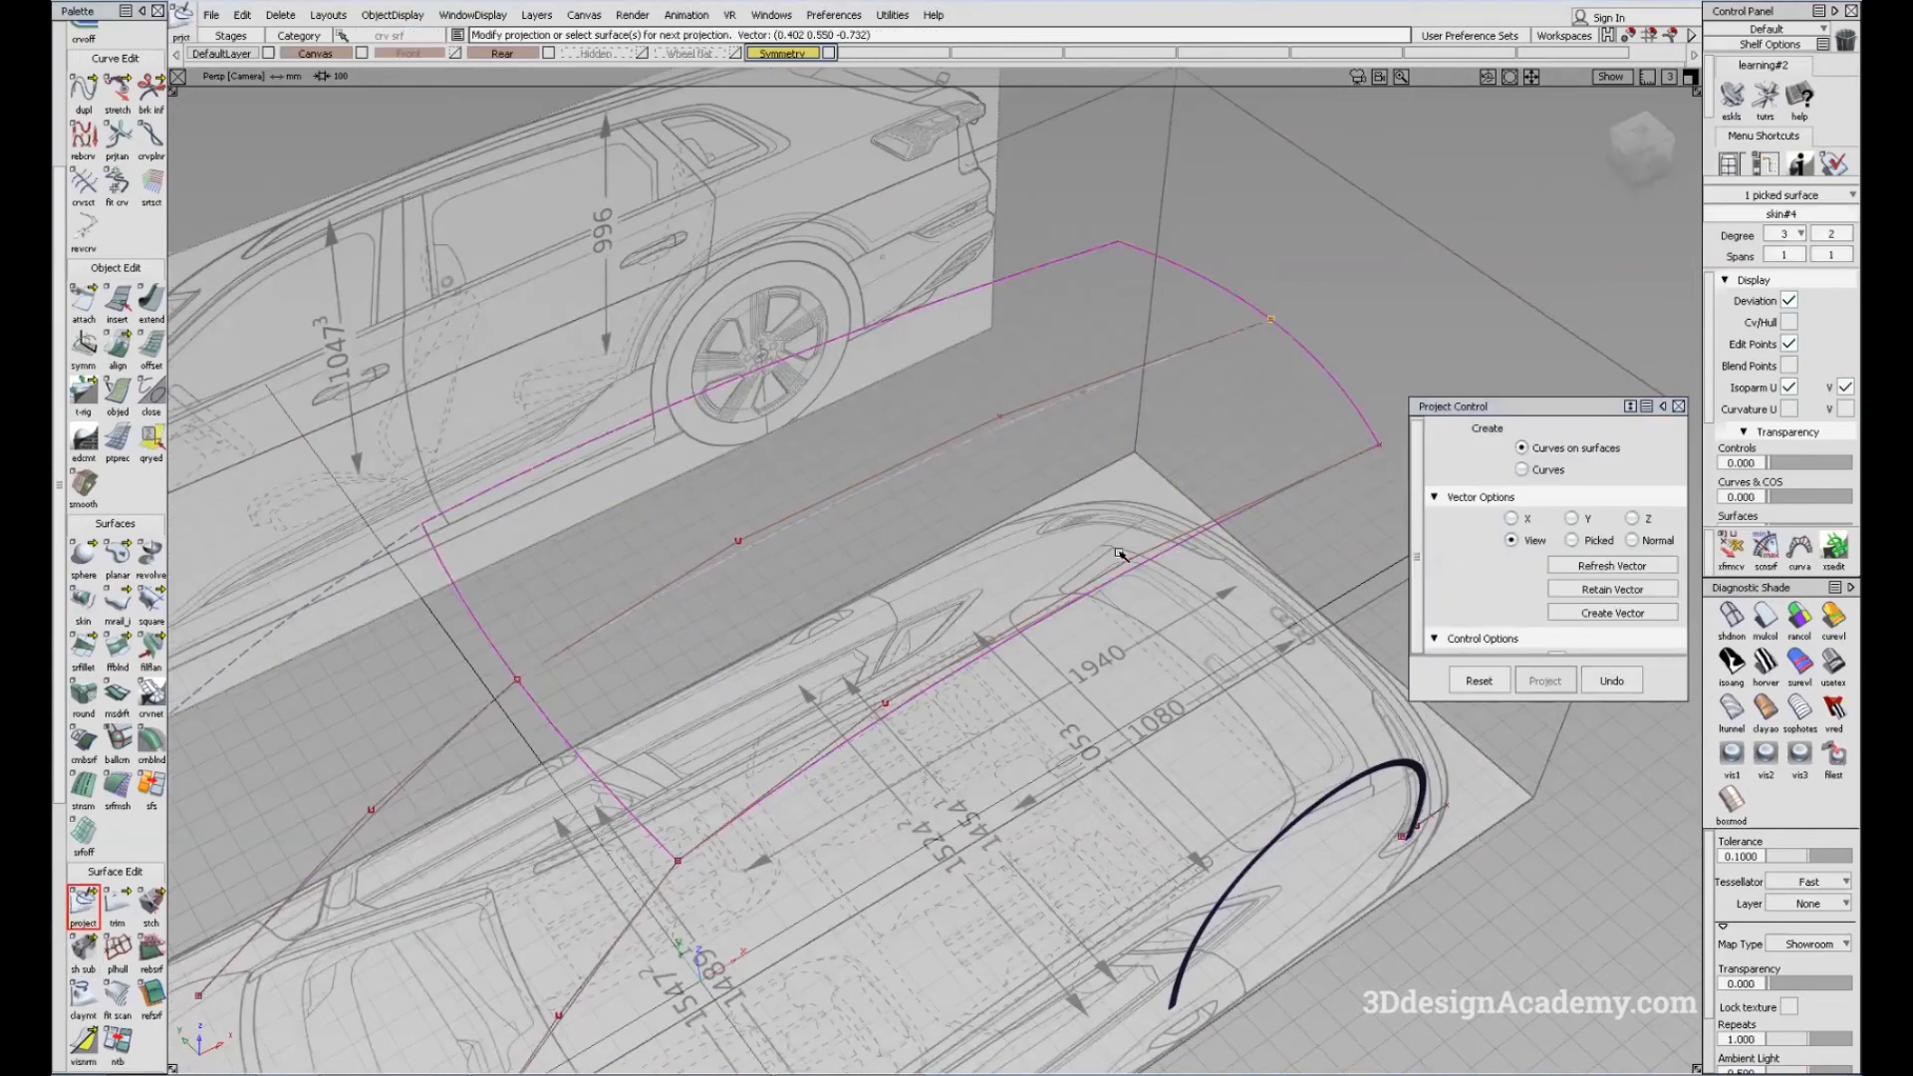
pyautogui.click(1639, 517)
# Step: Set the shading tolerance to 0.0100 and the tessellator to Accurate, inspect the roof's centre line, and turn the shading off
pyautogui.keyDown('alt'); pyautogui.keyDown('shift'); pyautogui.moveTo(1146, 418); pyautogui.dragTo(593, 610, button='right'); pyautogui.keyUp('shift'); pyautogui.keyUp('alt')
pyautogui.keyDown('alt'); pyautogui.keyDown('shift'); pyautogui.moveTo(897, 390); pyautogui.dragTo(946, 398); pyautogui.keyUp('shift'); pyautogui.keyUp('alt')
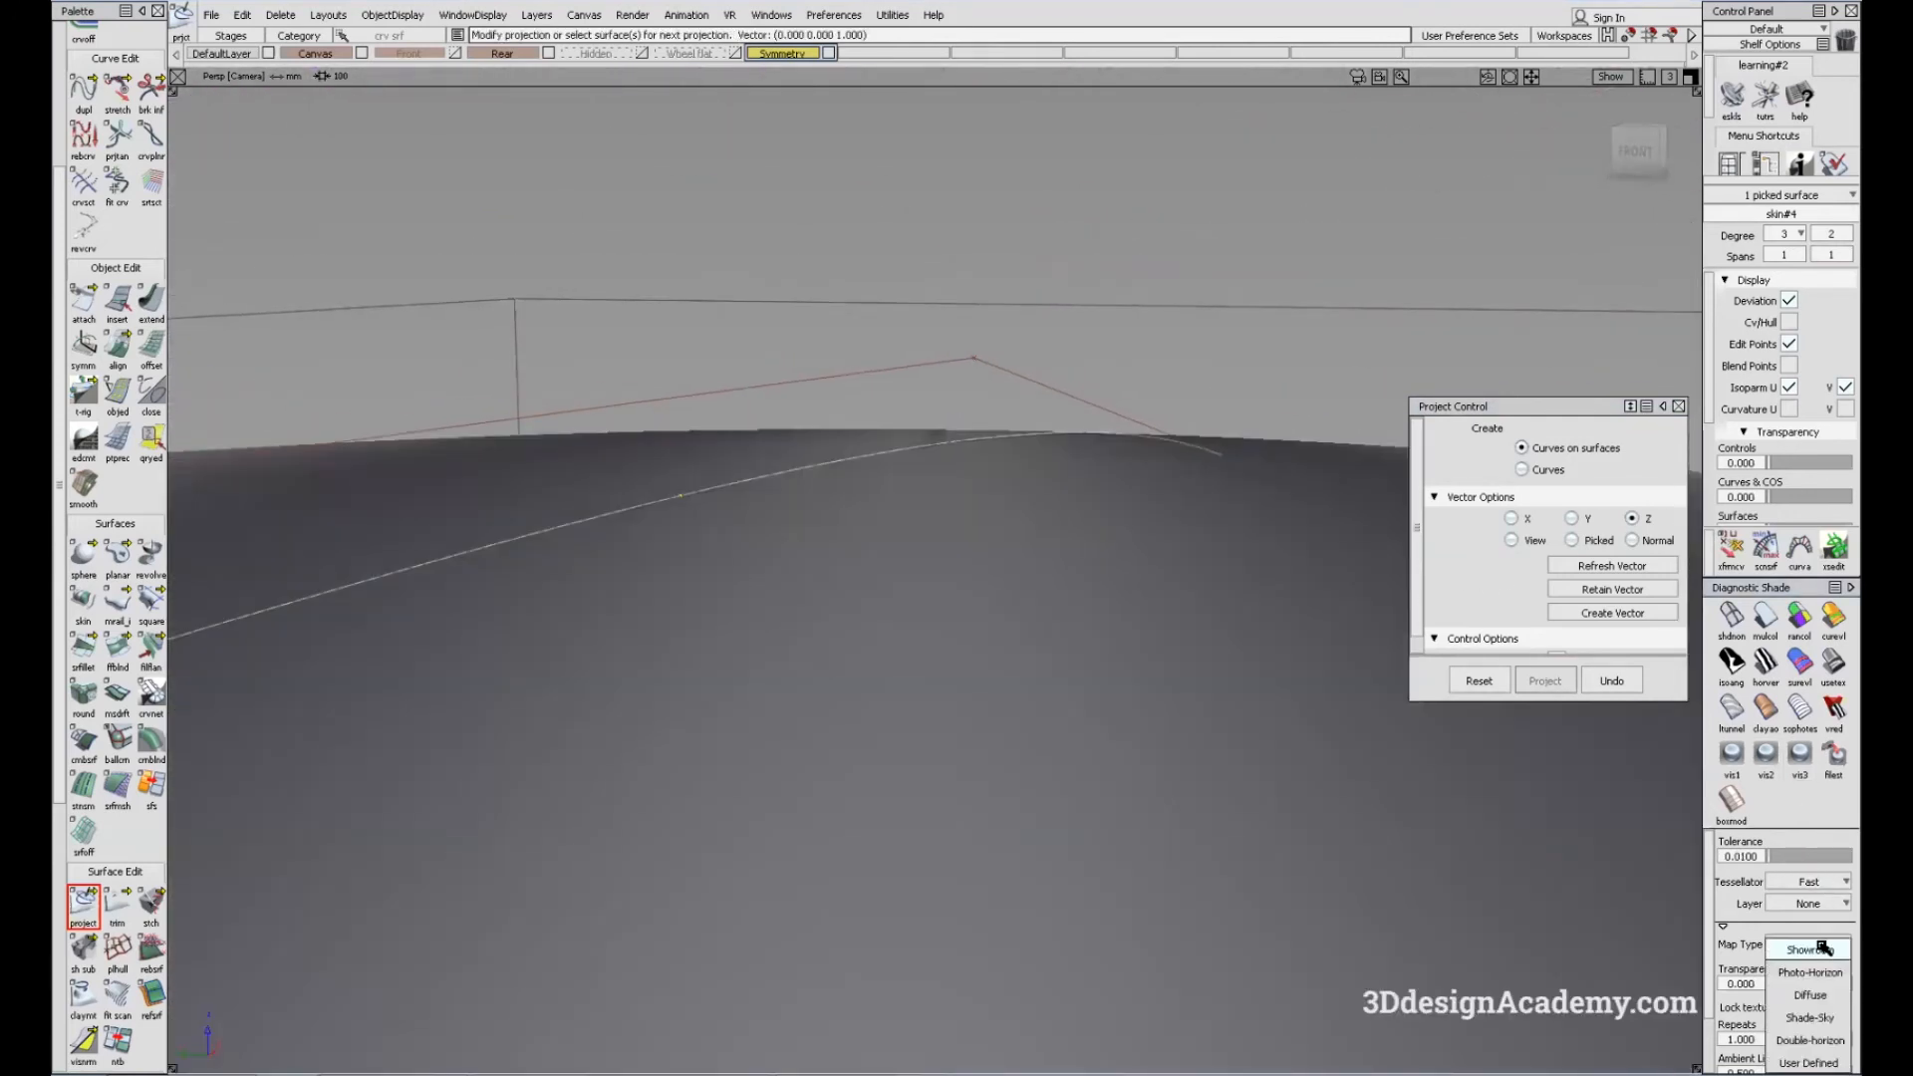
pyautogui.click(1820, 883)
pyautogui.click(1810, 925)
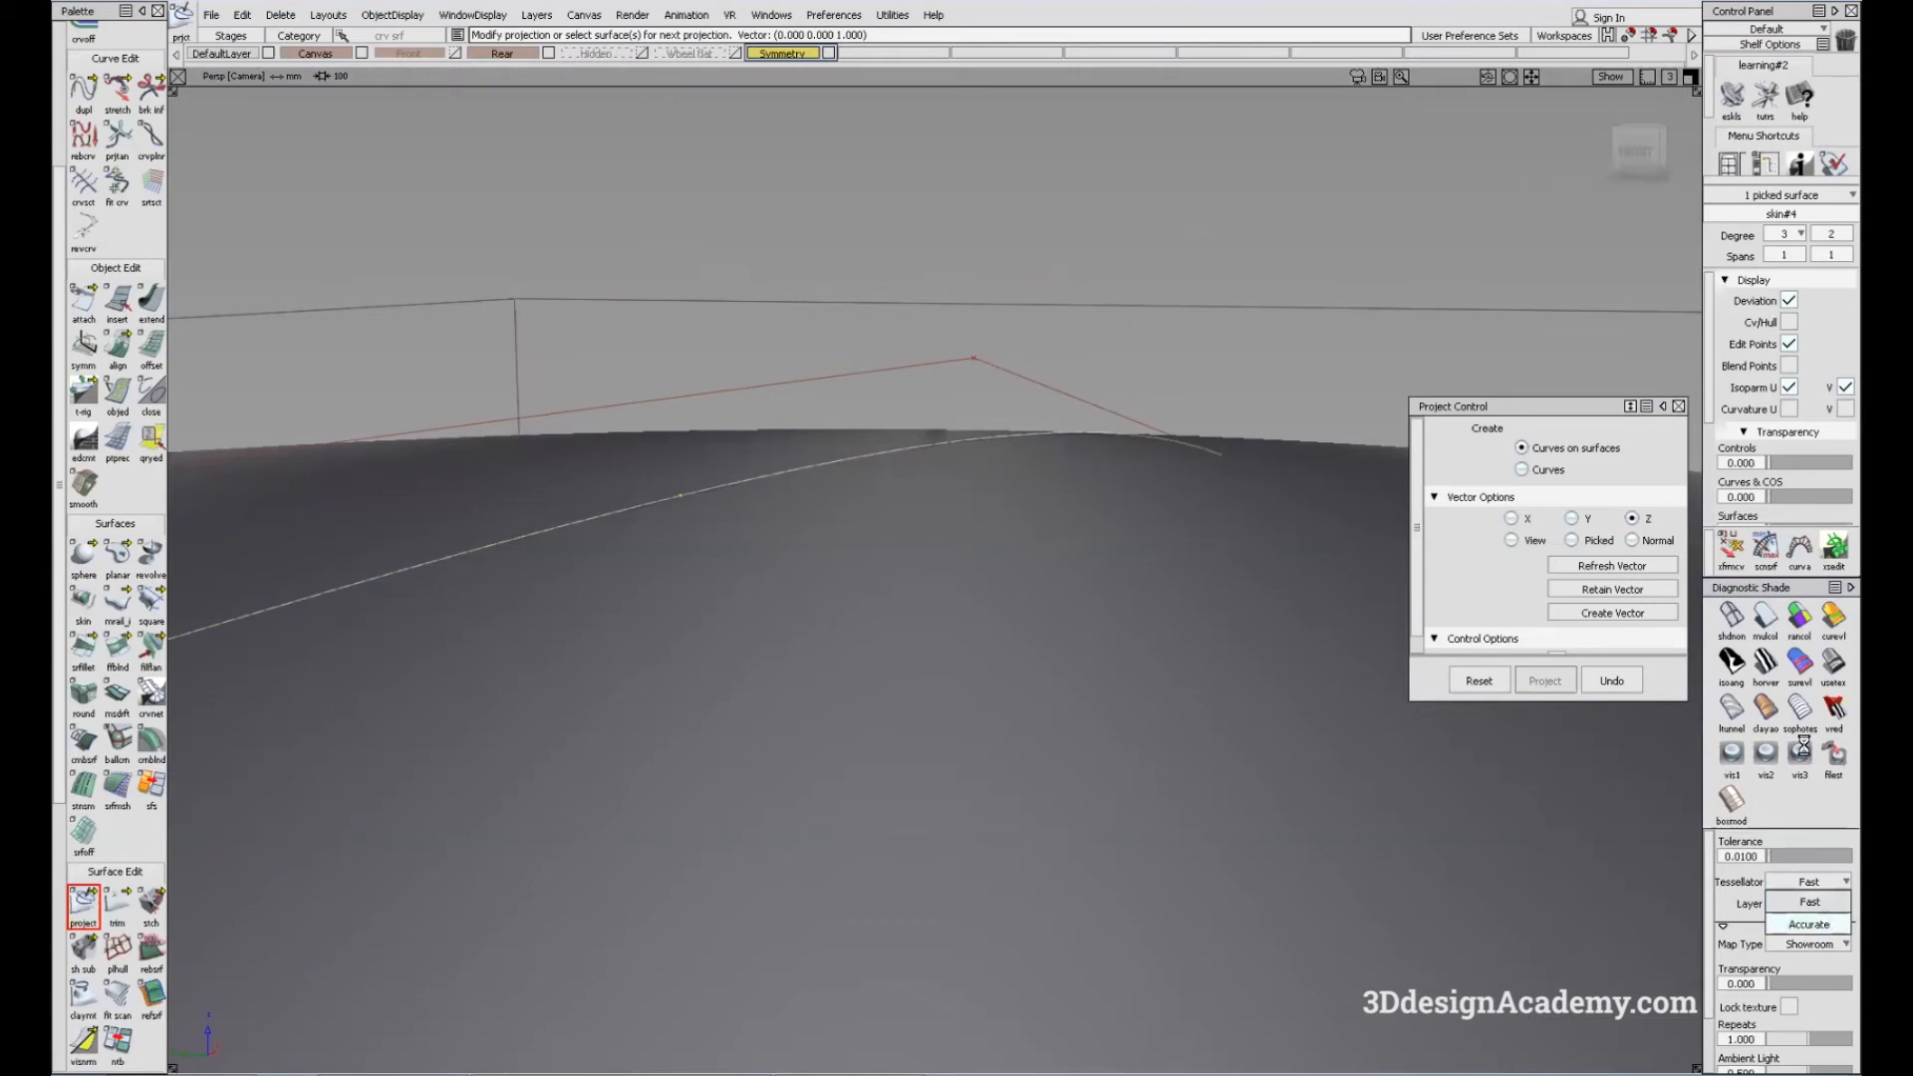
pyautogui.scroll(-5, 1805, 510)
pyautogui.click(1805, 511)
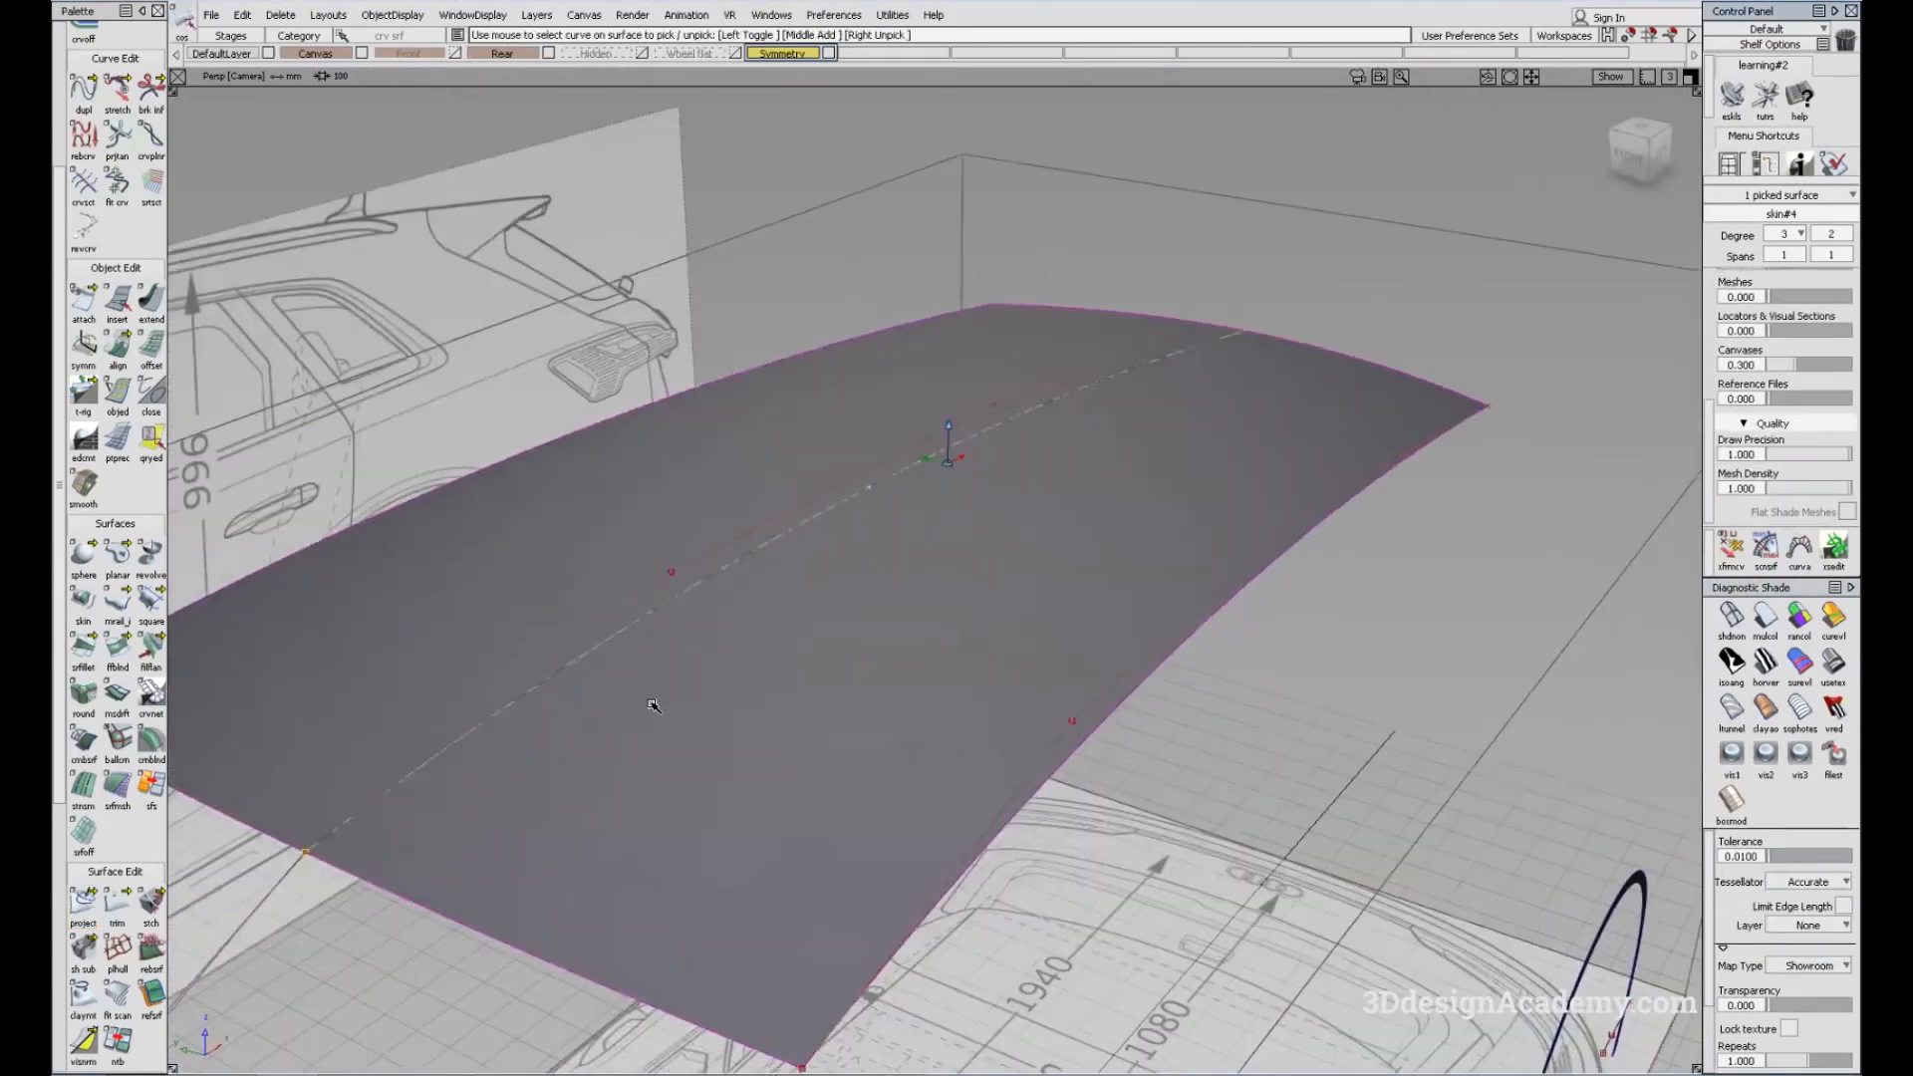
pyautogui.keyDown('ctrl'); pyautogui.keyDown('shift'); pyautogui.moveTo(722, 568); pyautogui.dragTo(804, 941); pyautogui.keyUp('shift'); pyautogui.keyUp('ctrl')
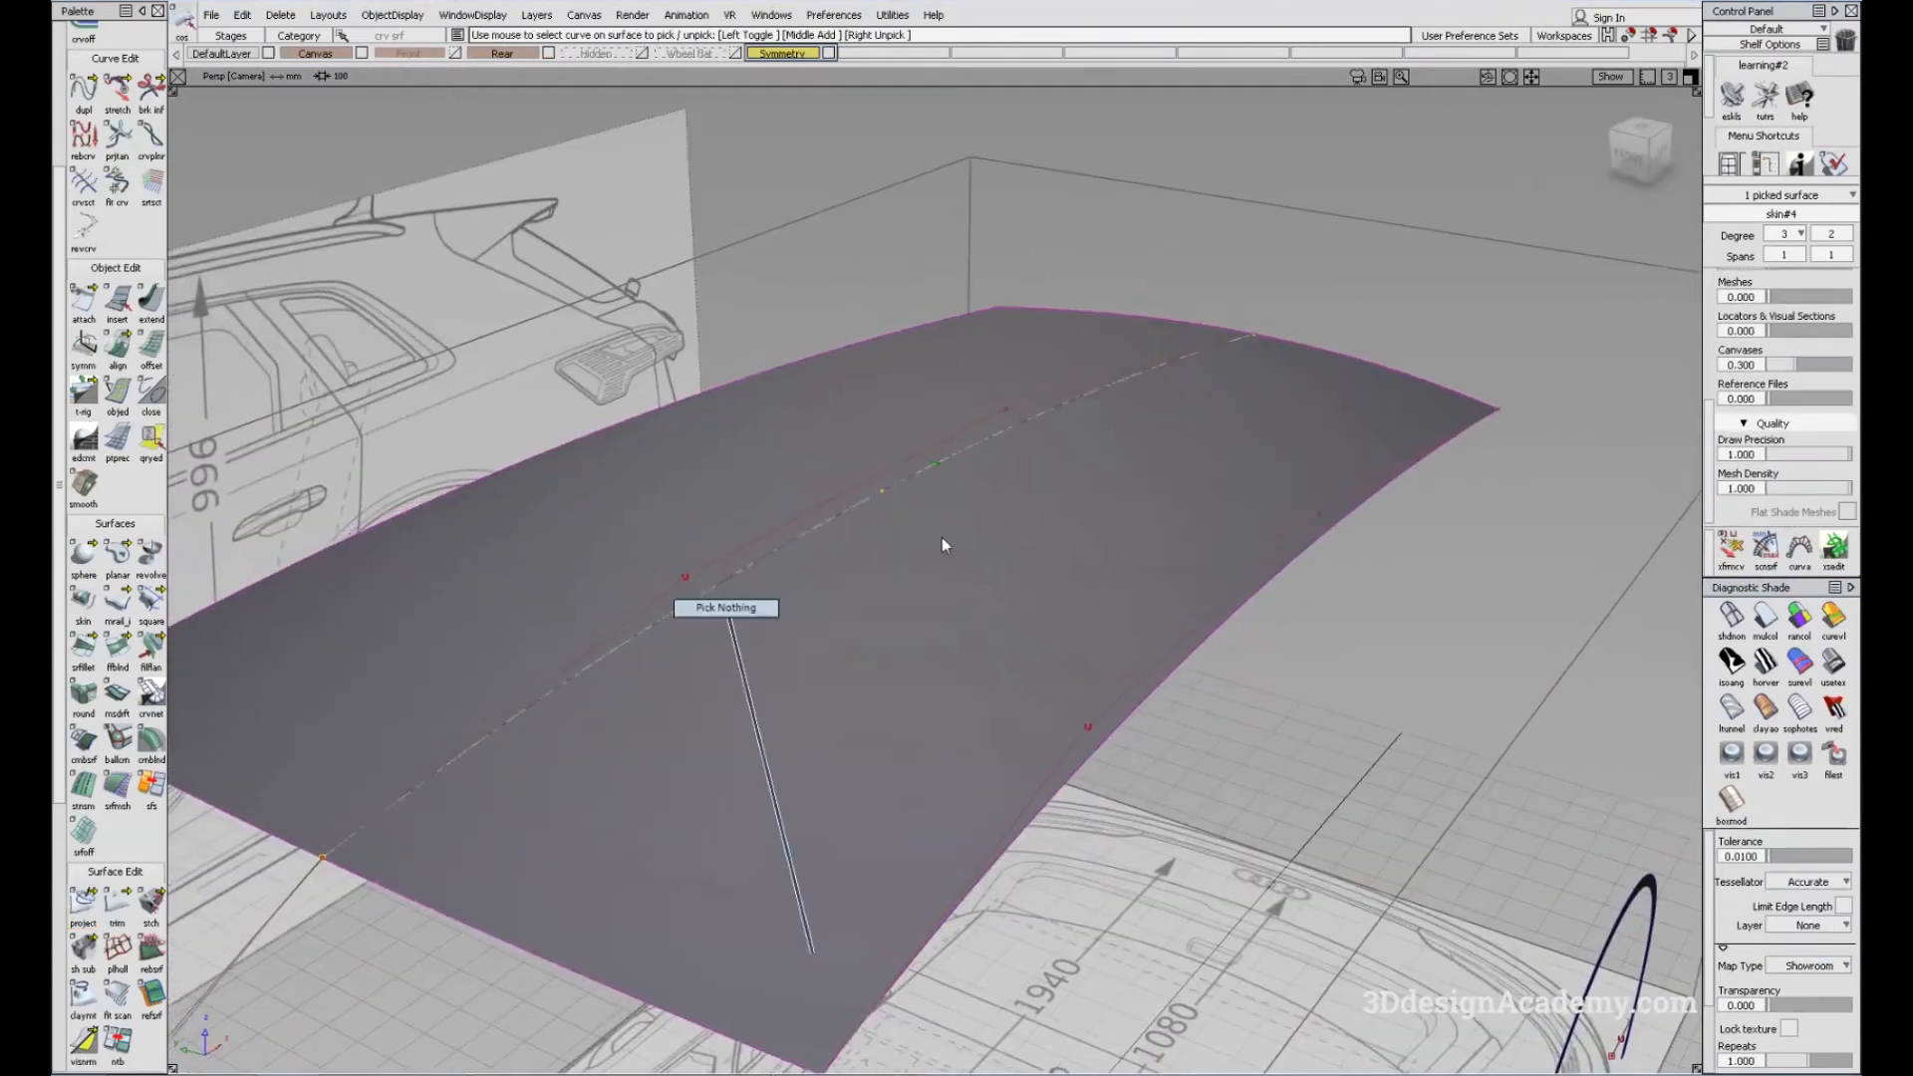
pyautogui.click(1732, 616)
# Step: Assign the skinned roof surface to the DefaultLayer
pyautogui.keyDown('alt'); pyautogui.keyDown('shift'); pyautogui.moveTo(940, 588); pyautogui.dragTo(936, 530); pyautogui.keyUp('shift'); pyautogui.keyUp('alt')
pyautogui.keyDown('alt'); pyautogui.keyDown('shift'); pyautogui.click(877, 488); pyautogui.keyUp('shift'); pyautogui.keyUp('alt')
pyautogui.moveTo(877, 488)
pyautogui.keyDown('alt'); pyautogui.keyDown('shift'); pyautogui.mouseDown(button='right')
pyautogui.moveTo(1068, 447)
pyautogui.moveTo(822, 578)
pyautogui.mouseUp(button='right'); pyautogui.keyUp('shift'); pyautogui.keyUp('alt')
pyautogui.keyDown('alt'); pyautogui.keyDown('shift'); pyautogui.moveTo(823, 398); pyautogui.dragTo(747, 558); pyautogui.keyUp('shift'); pyautogui.keyUp('alt')
pyautogui.keyDown('ctrl'); pyautogui.keyDown('shift'); pyautogui.moveTo(726, 446); pyautogui.dragTo(894, 811); pyautogui.keyUp('shift'); pyautogui.keyUp('ctrl')
pyautogui.keyDown('ctrl'); pyautogui.keyDown('shift'); pyautogui.moveTo(1031, 711); pyautogui.dragTo(653, 386); pyautogui.keyUp('shift'); pyautogui.keyUp('ctrl')
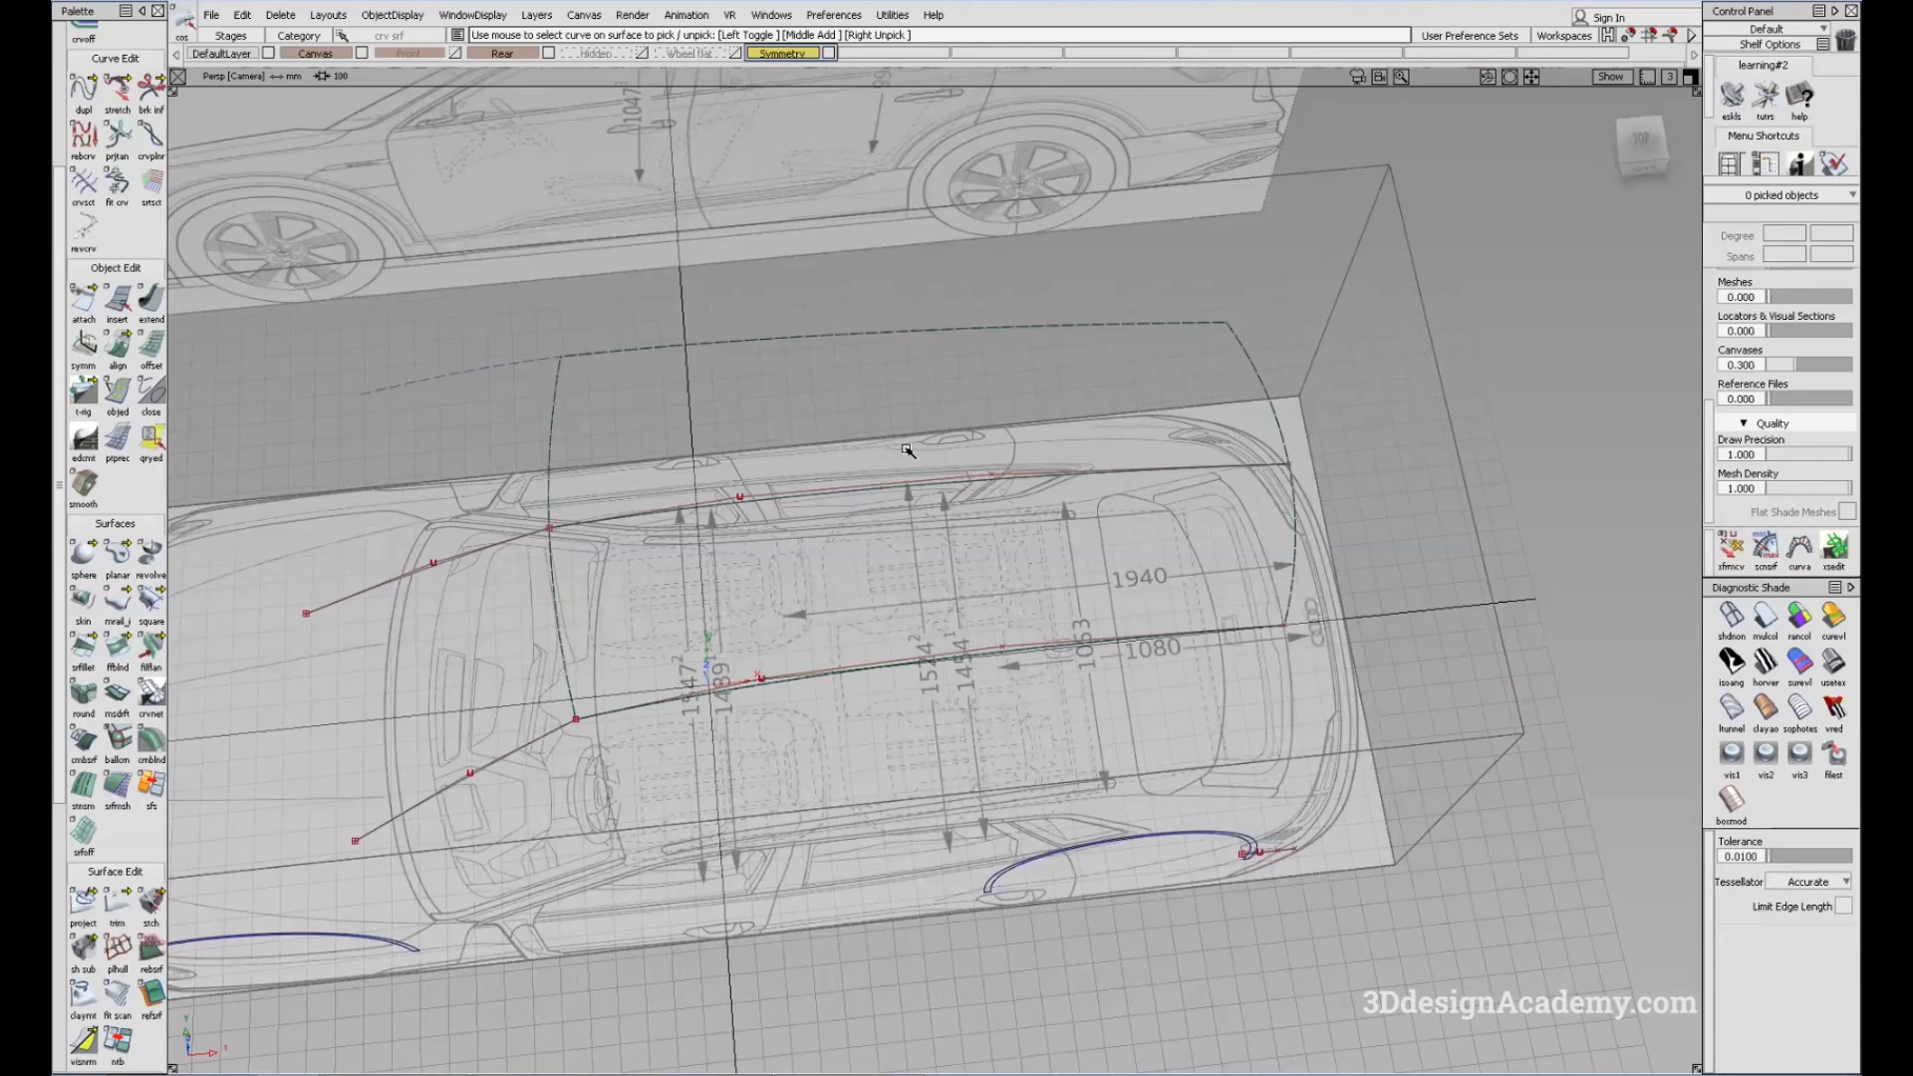
pyautogui.click(1254, 370)
pyautogui.moveTo(234, 53); pyautogui.dragTo(218, 70)
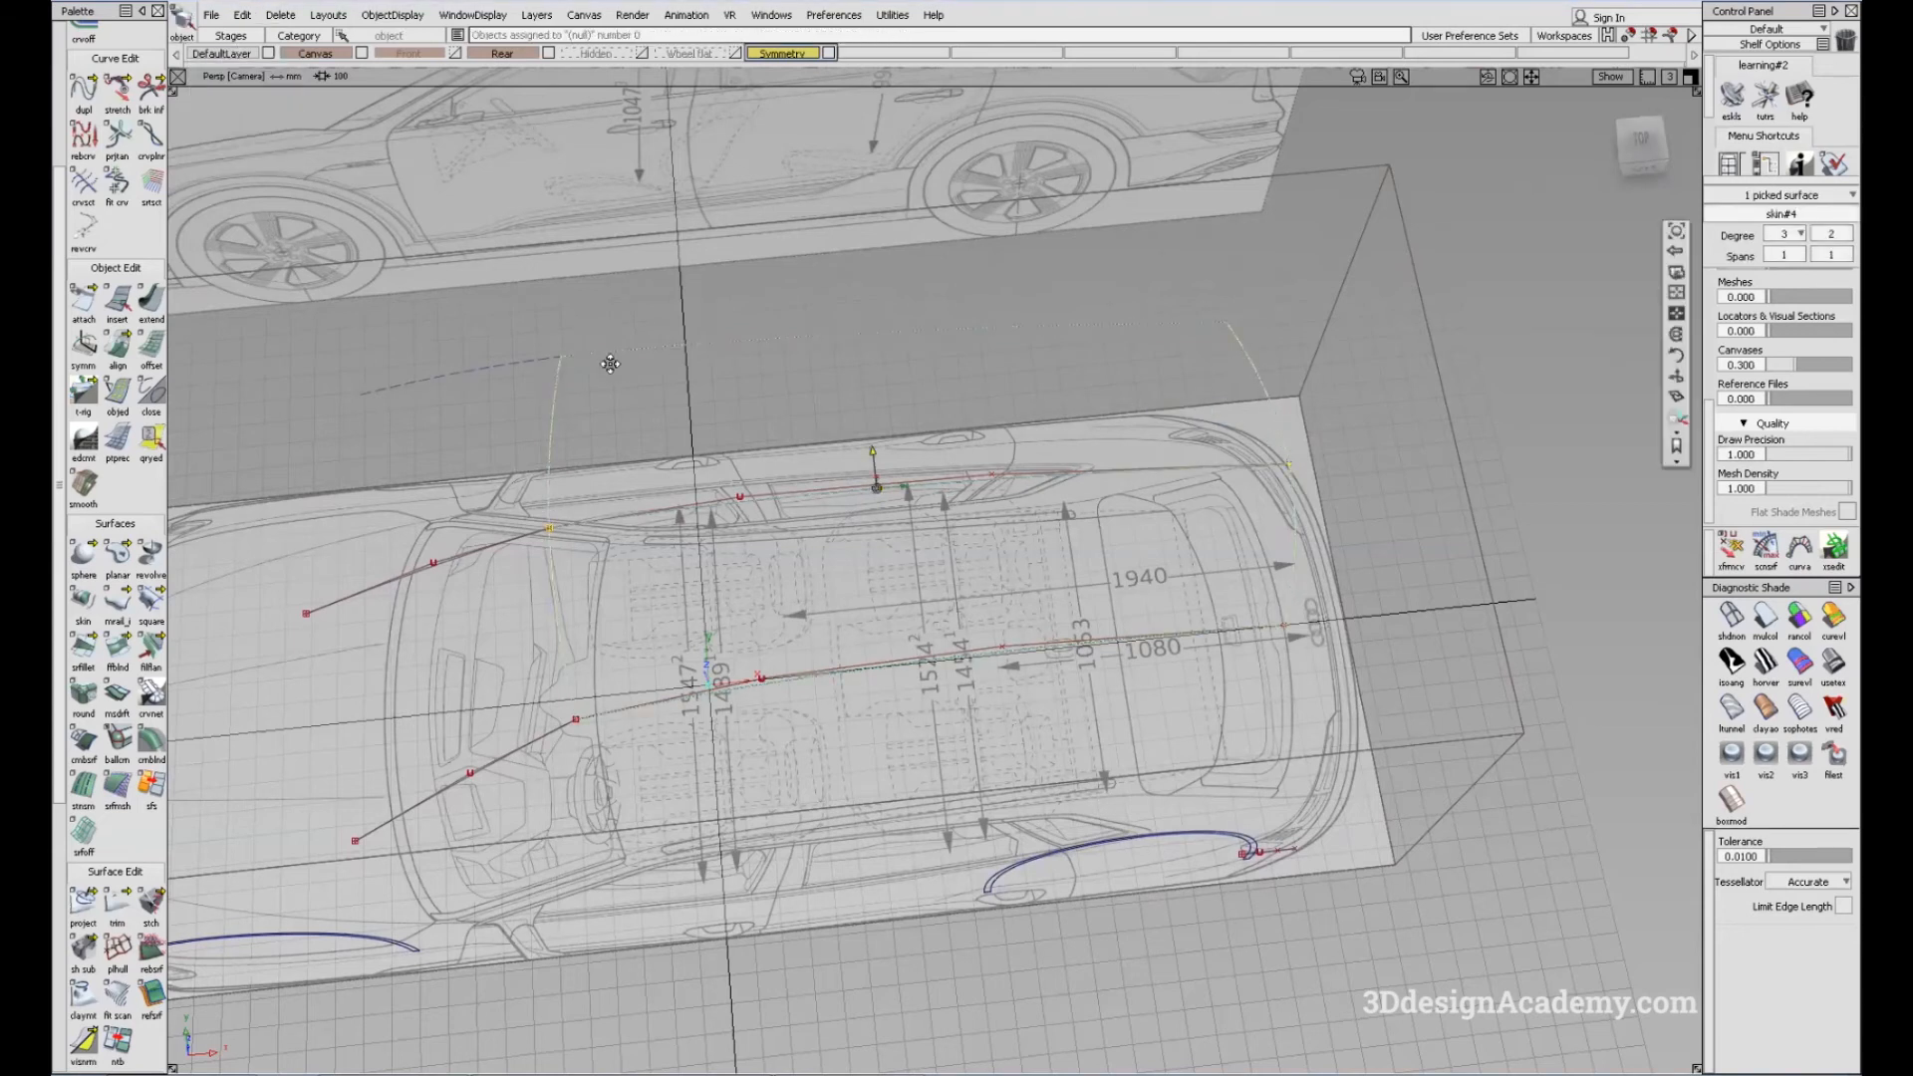
# Step: In the top view, skin a windshield surface through its mirrored side curve, centre curve and original side curve
pyautogui.keyDown('alt'); pyautogui.keyDown('shift'); pyautogui.moveTo(611, 363); pyautogui.dragTo(648, 361, button='middle'); pyautogui.keyUp('shift'); pyautogui.keyUp('alt')
pyautogui.moveTo(598, 458)
pyautogui.keyDown('alt'); pyautogui.keyDown('shift'); pyautogui.mouseDown()
pyautogui.moveTo(628, 598)
pyautogui.moveTo(718, 688)
pyautogui.mouseUp(); pyautogui.keyUp('shift'); pyautogui.keyUp('alt')
pyautogui.keyDown('ctrl'); pyautogui.keyDown('shift'); pyautogui.moveTo(733, 808); pyautogui.dragTo(631, 661); pyautogui.keyUp('shift'); pyautogui.keyUp('ctrl')
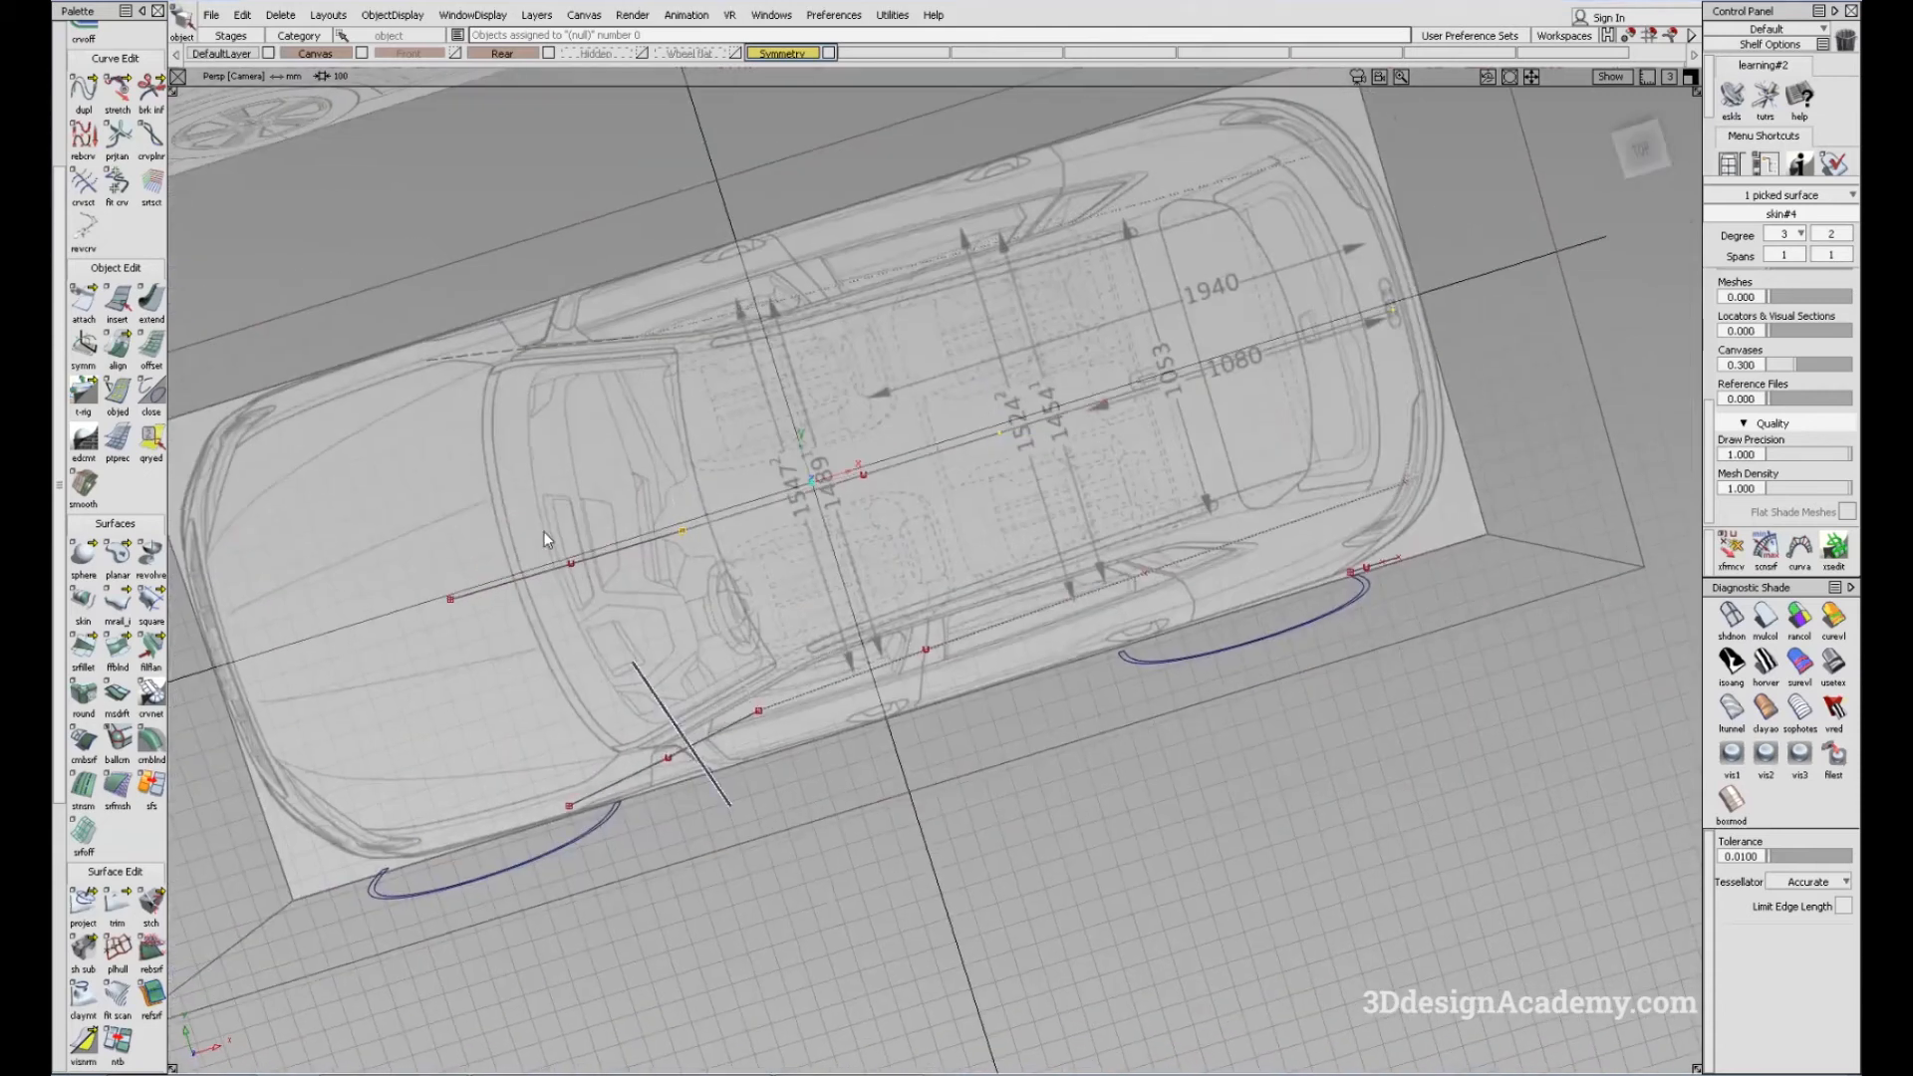
pyautogui.keyDown('alt'); pyautogui.keyDown('shift'); pyautogui.moveTo(544, 531); pyautogui.dragTo(594, 559); pyautogui.keyUp('shift'); pyautogui.keyUp('alt')
pyautogui.keyDown('alt'); pyautogui.keyDown('shift'); pyautogui.moveTo(594, 559); pyautogui.dragTo(701, 503, button='middle'); pyautogui.keyUp('shift'); pyautogui.keyUp('alt')
pyautogui.keyDown('ctrl'); pyautogui.keyDown('shift'); pyautogui.moveTo(971, 302); pyautogui.dragTo(1036, 240); pyautogui.keyUp('shift'); pyautogui.keyUp('ctrl')
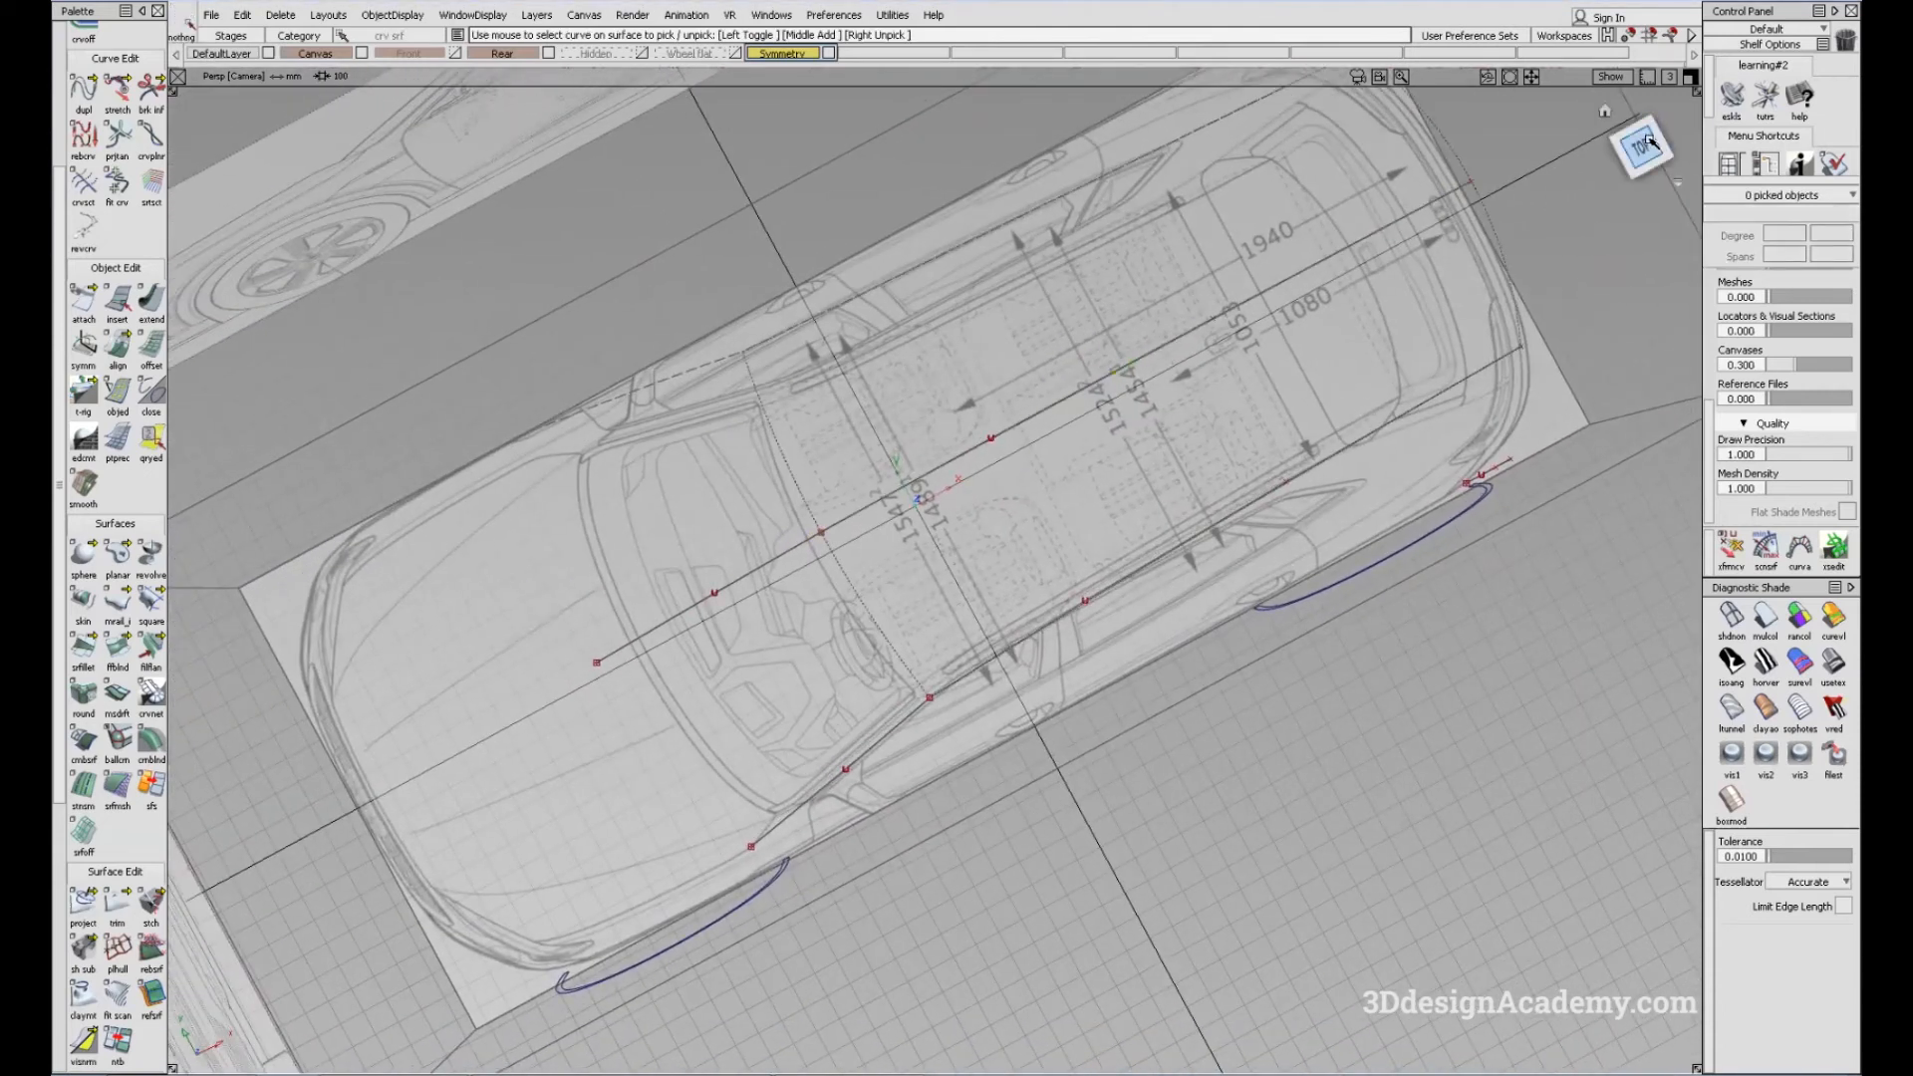
pyautogui.click(1646, 143)
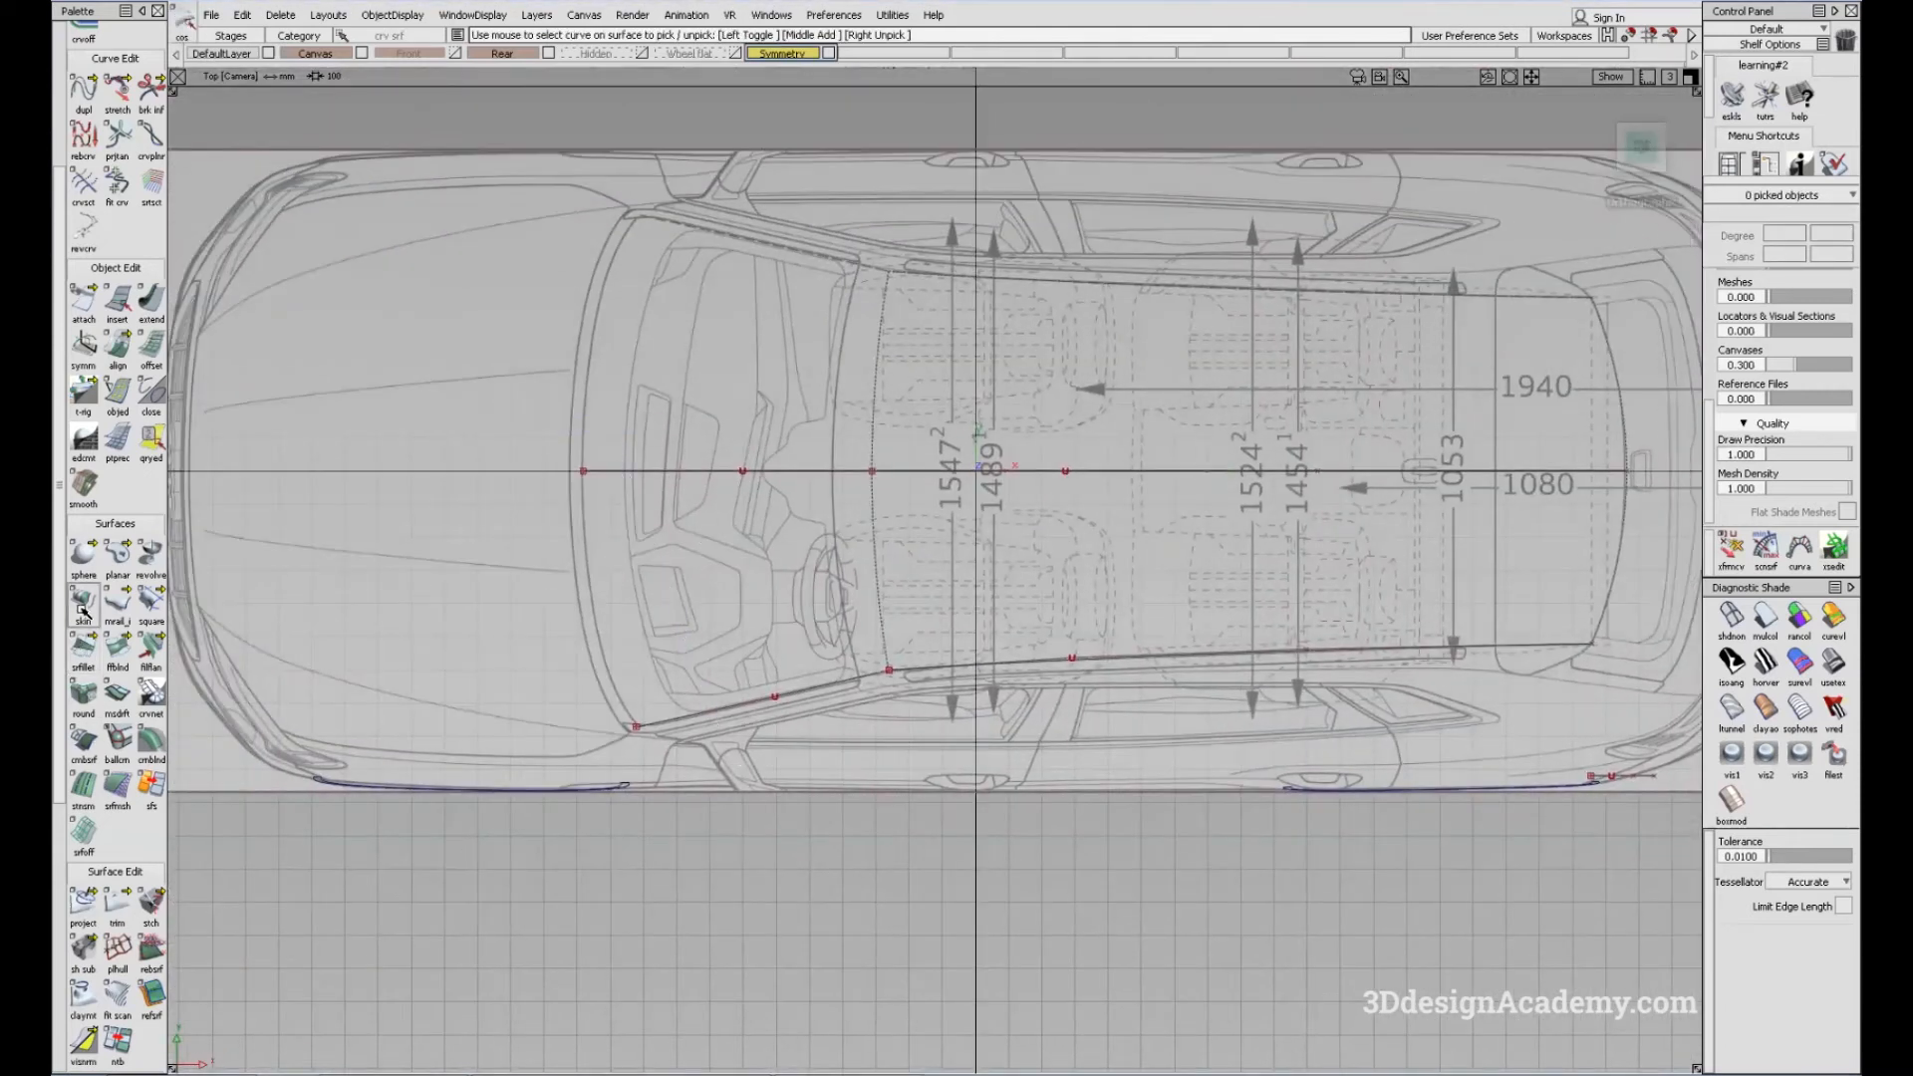
pyautogui.doubleClick(83, 602)
pyautogui.click(789, 248)
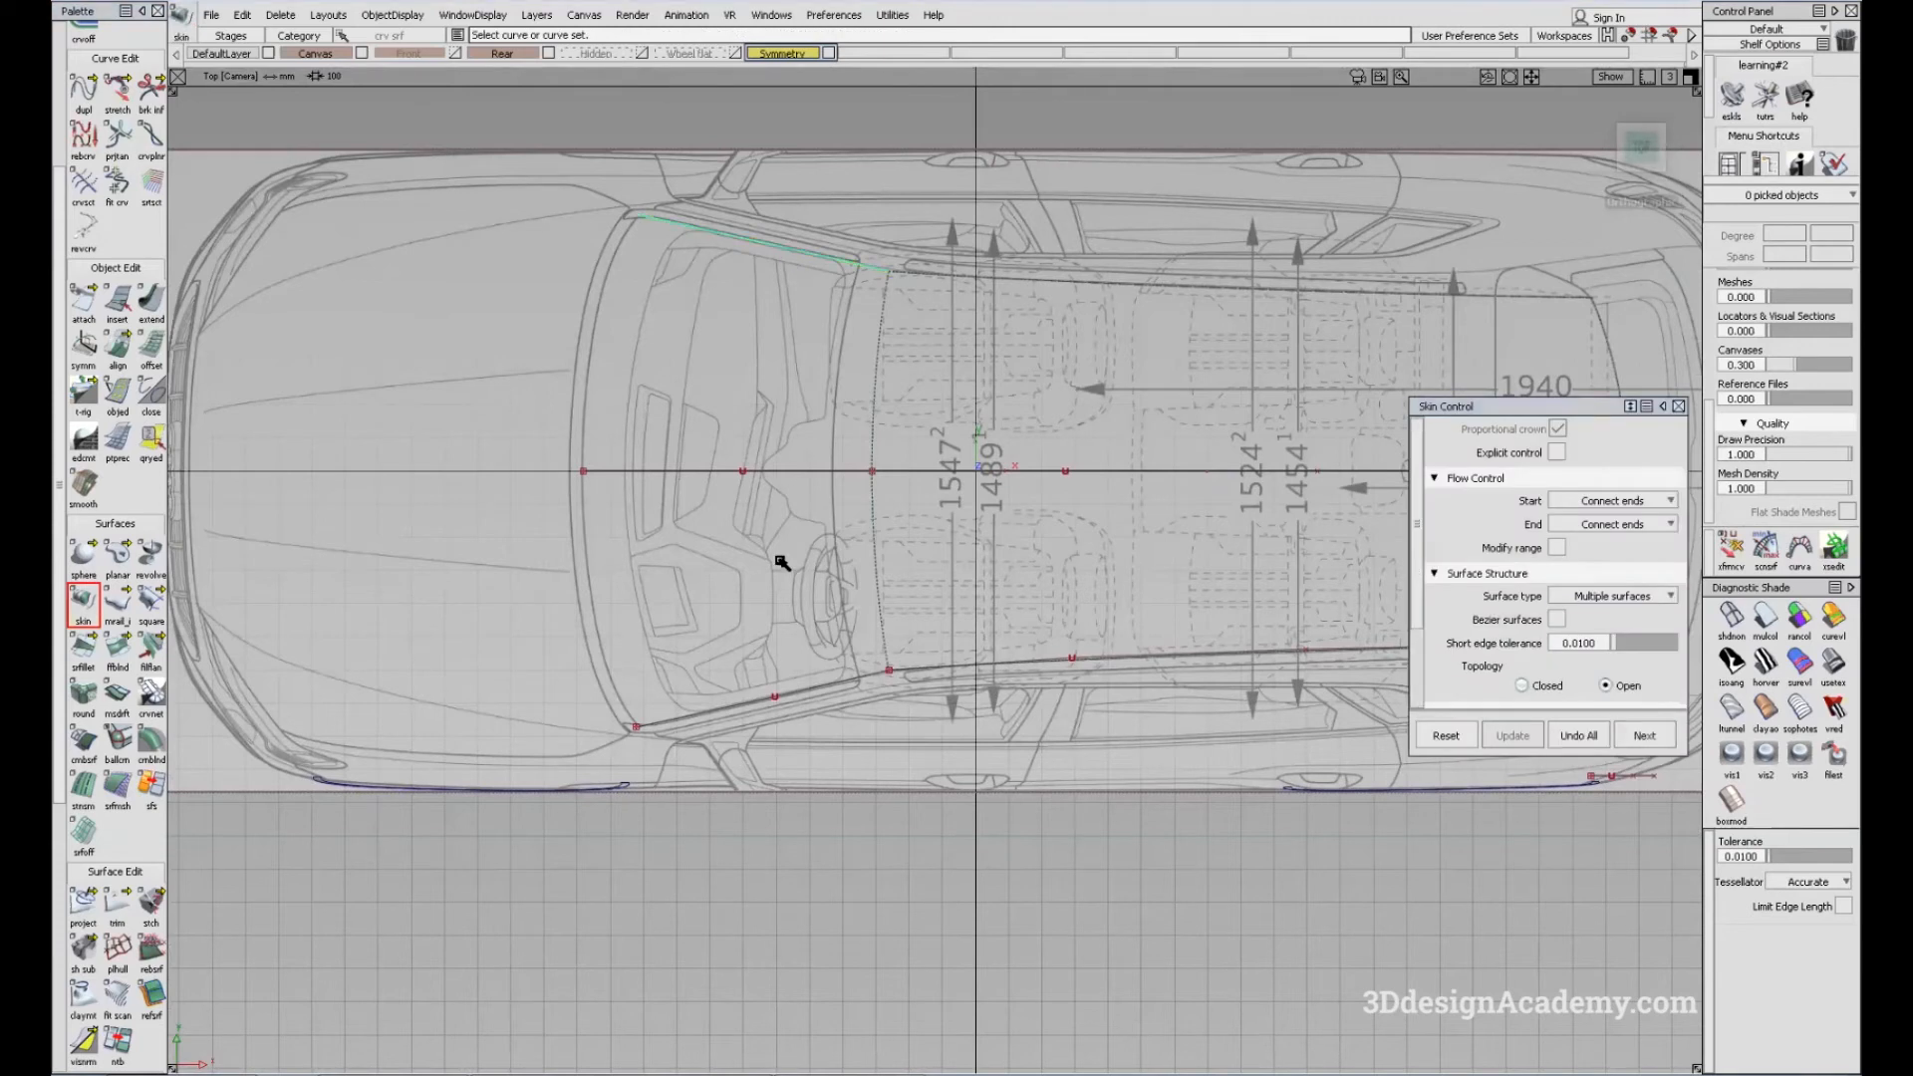
pyautogui.click(765, 472)
pyautogui.click(852, 683)
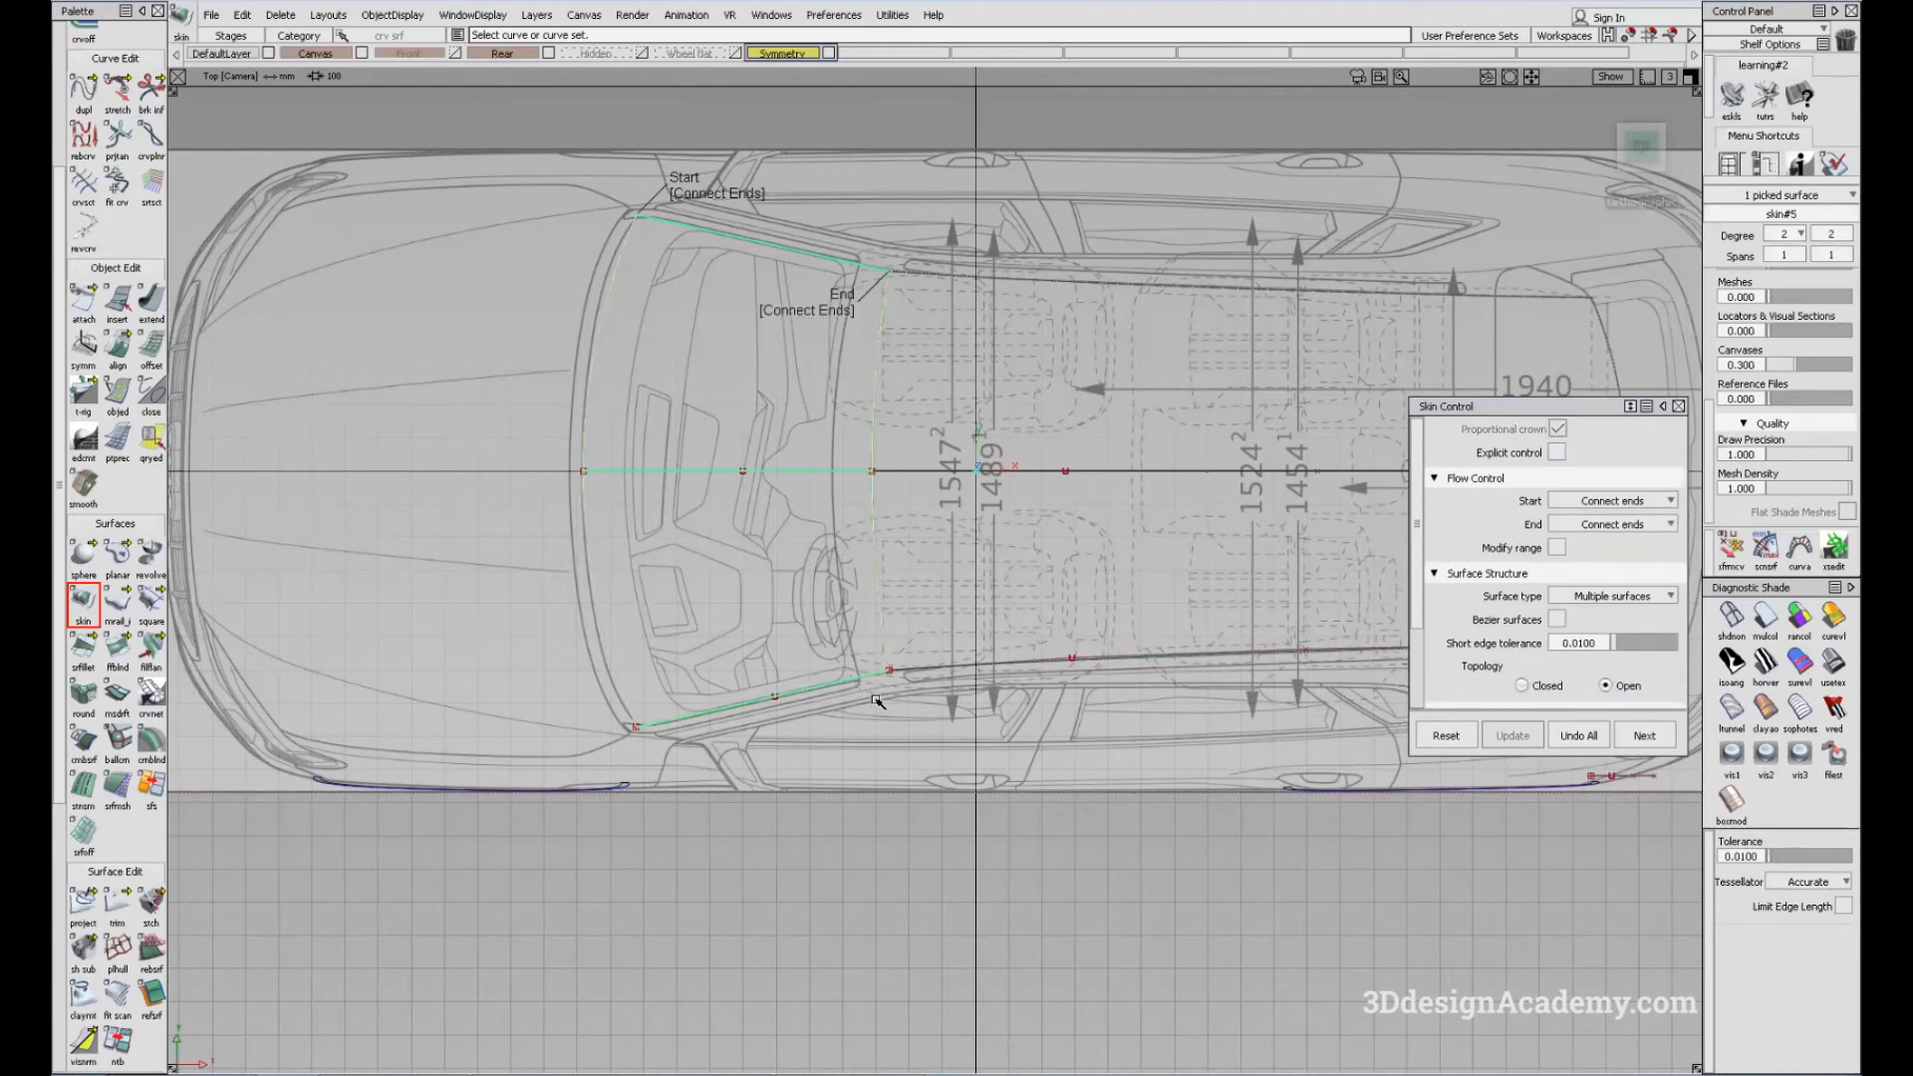
# Step: Examine the windshield surface against the top blueprint and display the roof surface's control vertices and hulls
pyautogui.keyDown('ctrl'); pyautogui.keyDown('shift'); pyautogui.moveTo(753, 671); pyautogui.dragTo(737, 595); pyautogui.keyUp('shift'); pyautogui.keyUp('ctrl')
pyautogui.keyDown('ctrl'); pyautogui.keyDown('shift'); pyautogui.moveTo(779, 470); pyautogui.dragTo(877, 385); pyautogui.keyUp('shift'); pyautogui.keyUp('ctrl')
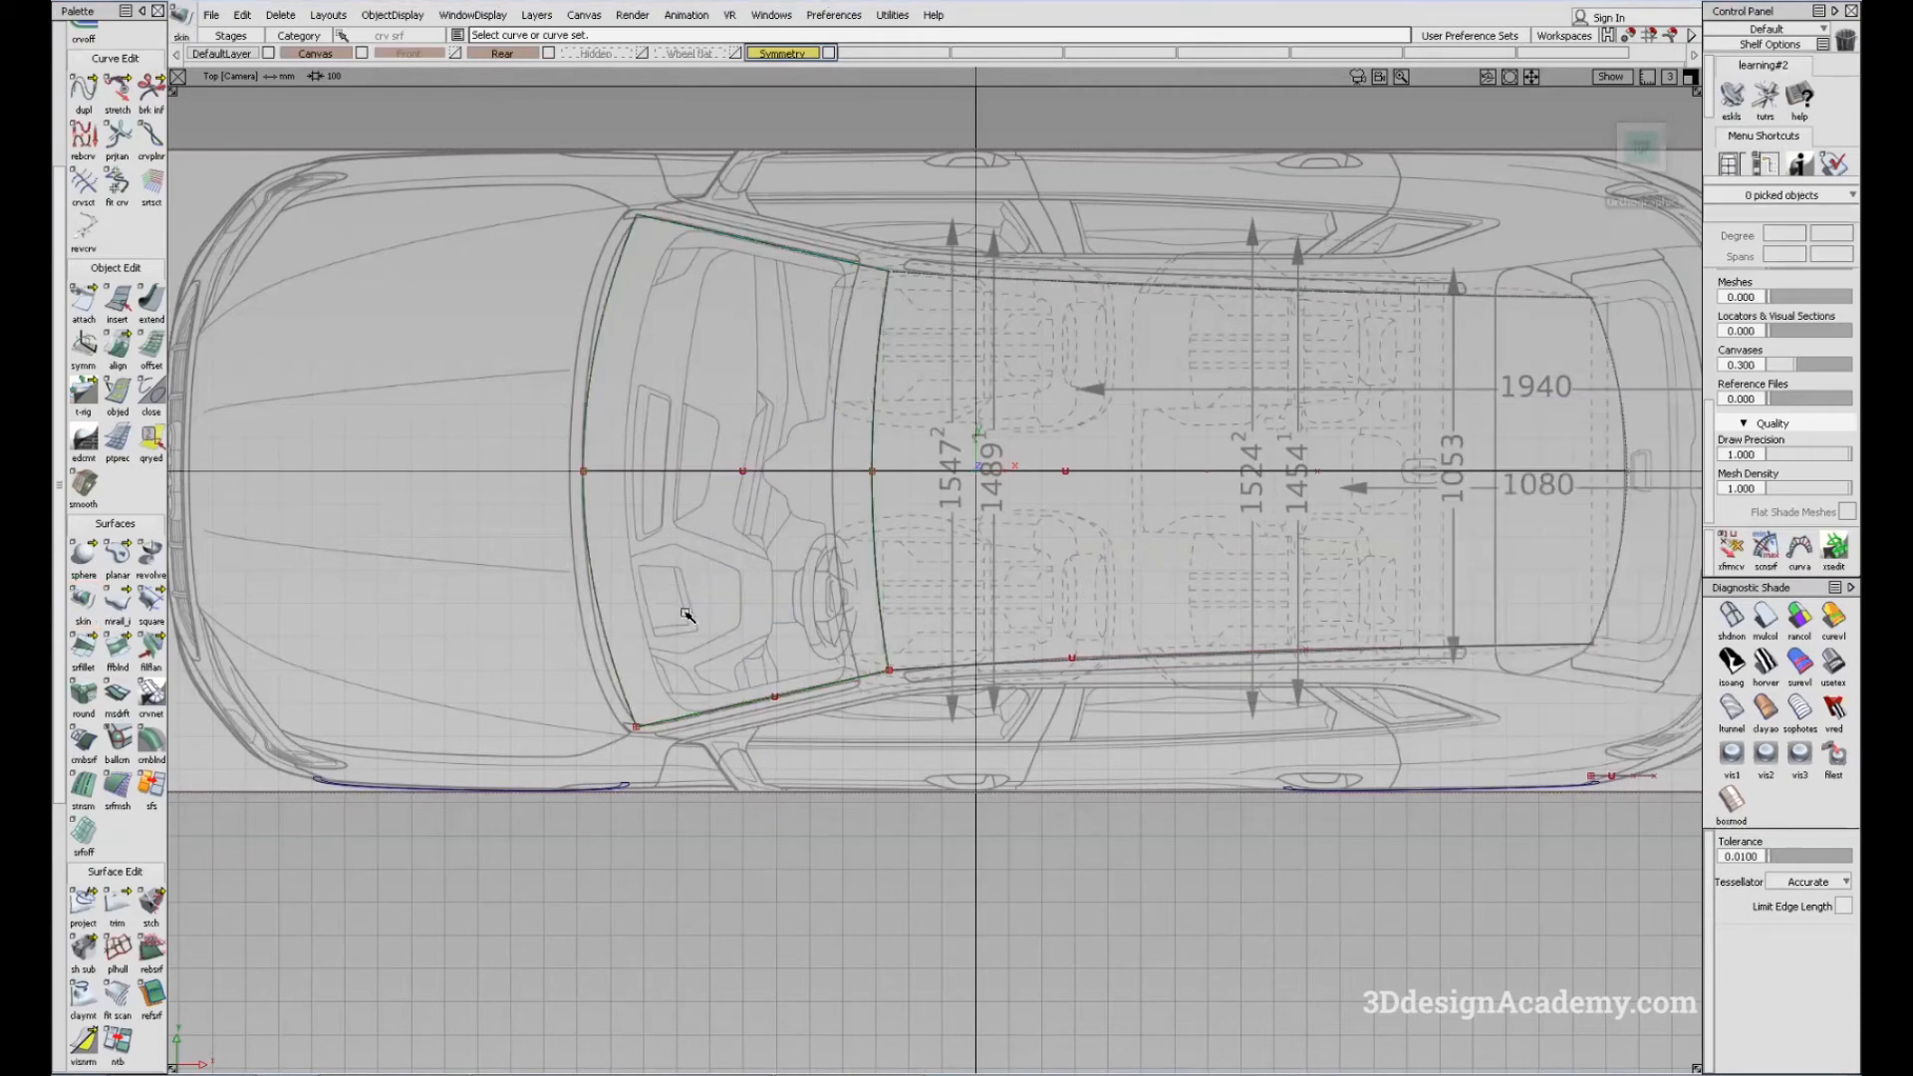
pyautogui.keyDown('alt'); pyautogui.keyDown('shift'); pyautogui.moveTo(839, 788); pyautogui.dragTo(852, 755); pyautogui.keyUp('shift'); pyautogui.keyUp('alt')
pyautogui.keyDown('ctrl'); pyautogui.keyDown('shift'); pyautogui.moveTo(934, 400); pyautogui.dragTo(1019, 273); pyautogui.keyUp('shift'); pyautogui.keyUp('ctrl')
pyautogui.press('F5')
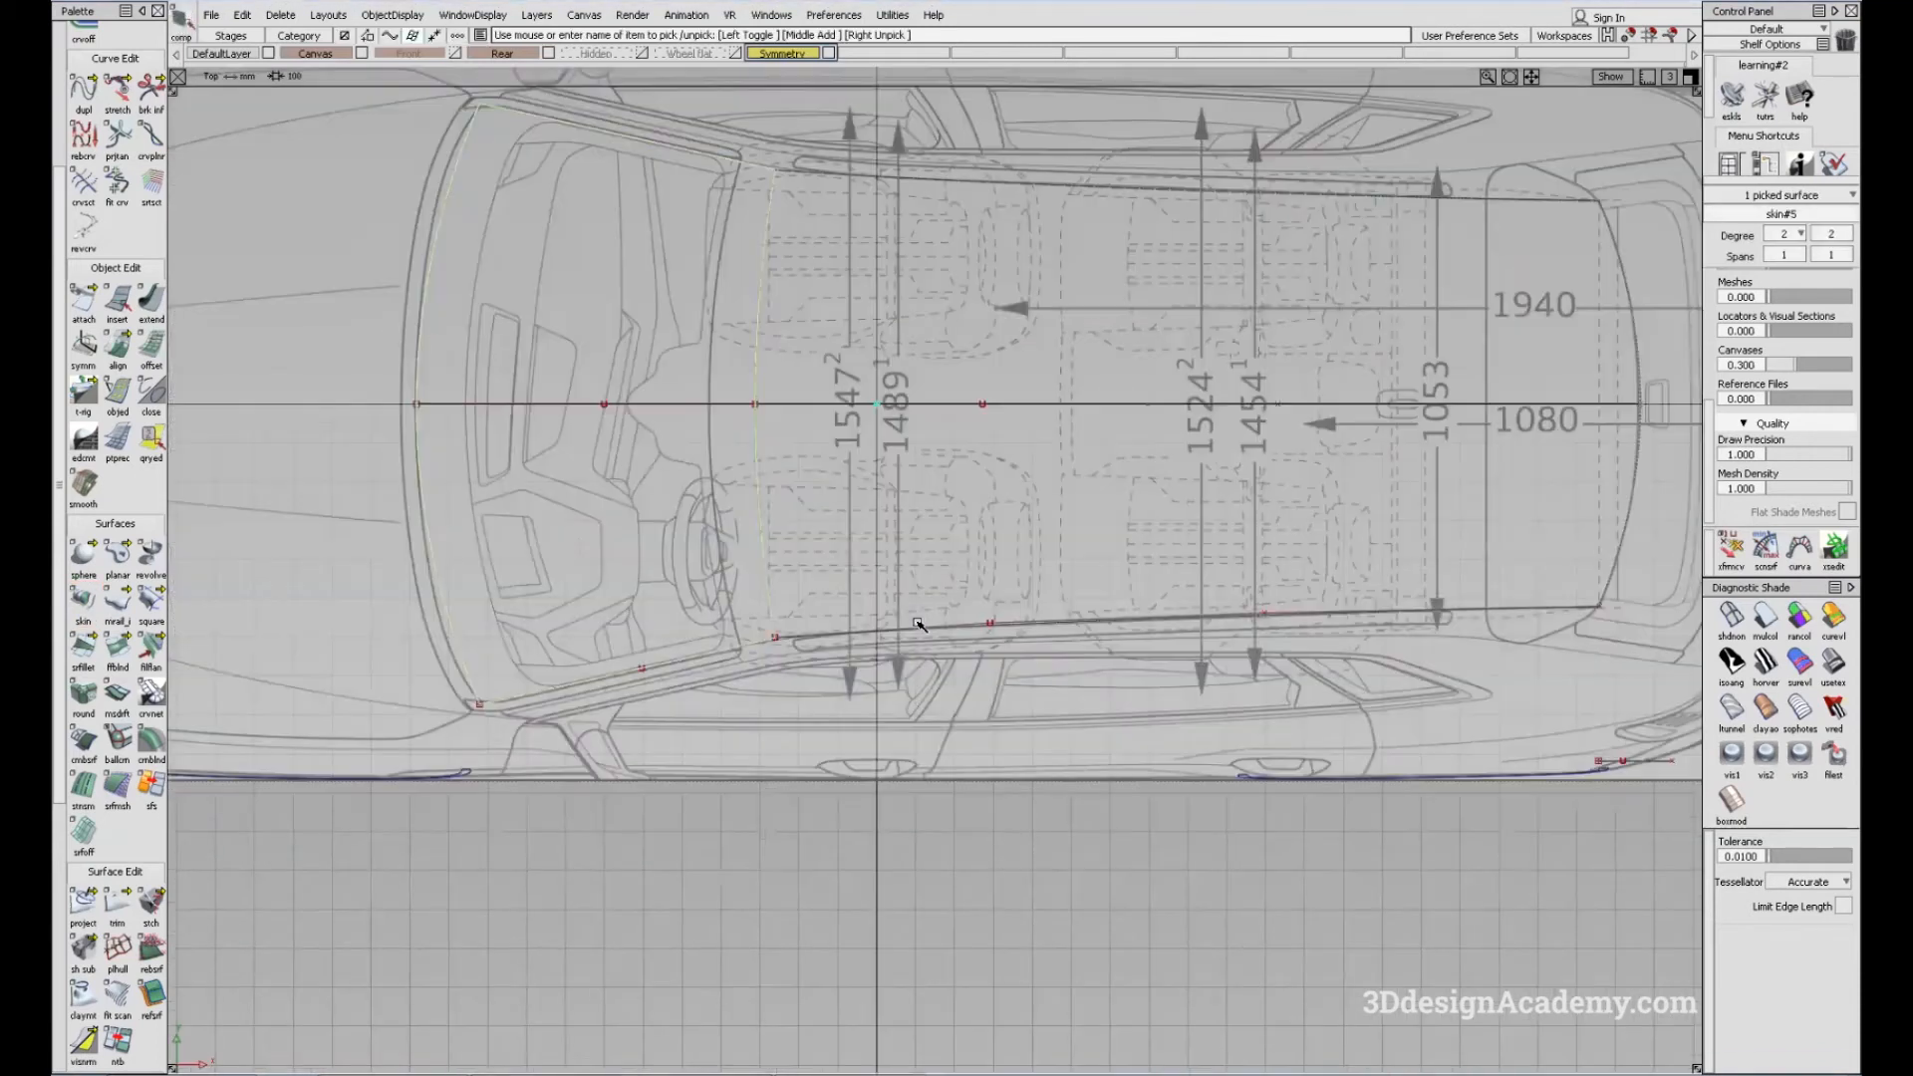
pyautogui.keyDown('alt'); pyautogui.keyDown('shift'); pyautogui.moveTo(693, 715); pyautogui.dragTo(831, 763, button='middle'); pyautogui.keyUp('shift'); pyautogui.keyUp('alt')
pyautogui.keyDown('ctrl'); pyautogui.keyDown('shift'); pyautogui.moveTo(850, 739); pyautogui.dragTo(684, 190); pyautogui.keyUp('shift'); pyautogui.keyUp('ctrl')
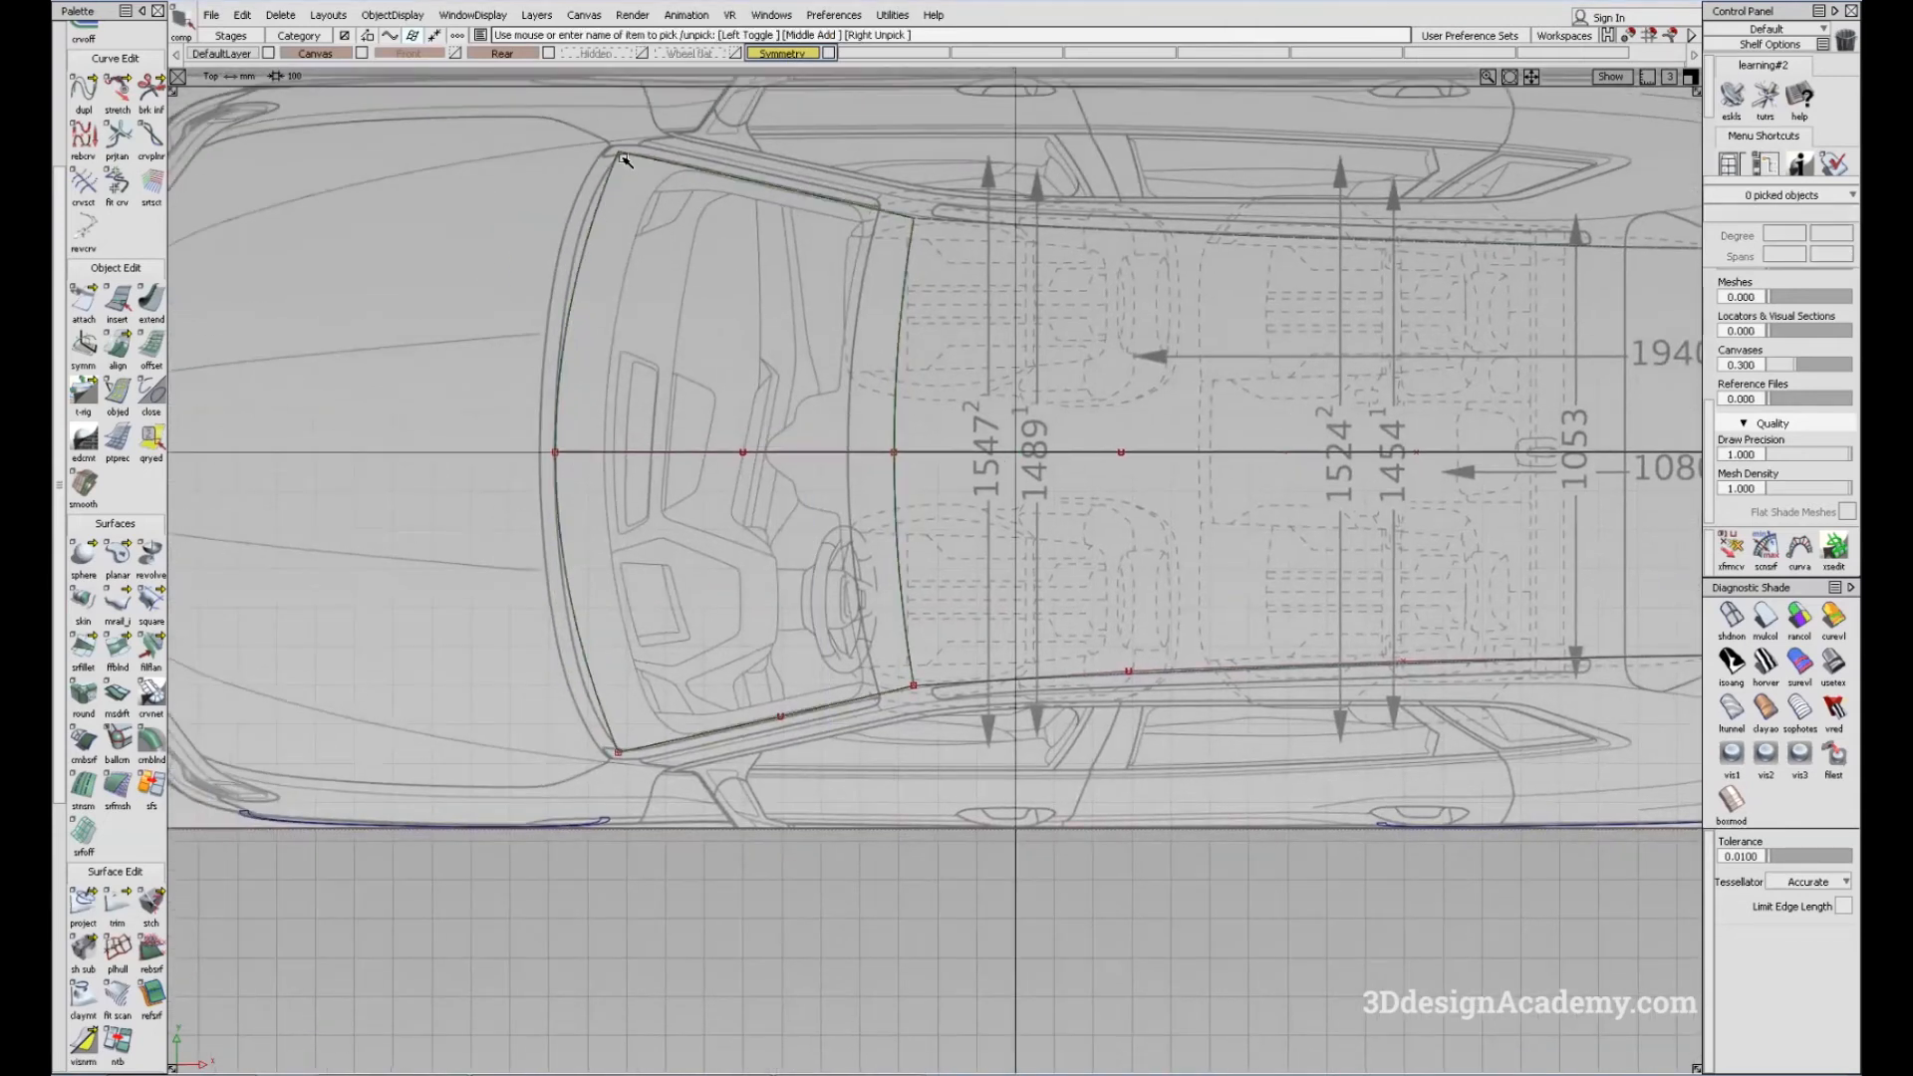
pyautogui.keyDown('alt'); pyautogui.keyDown('shift'); pyautogui.moveTo(837, 589); pyautogui.dragTo(1034, 524, button='middle'); pyautogui.keyUp('shift'); pyautogui.keyUp('alt')
pyautogui.click(1172, 525)
pyautogui.keyDown('alt'); pyautogui.keyDown('shift'); pyautogui.moveTo(1307, 504); pyautogui.dragTo(1162, 500, button='middle'); pyautogui.keyUp('shift'); pyautogui.keyUp('alt')
pyautogui.keyDown('alt'); pyautogui.keyDown('shift'); pyautogui.moveTo(676, 542); pyautogui.dragTo(962, 503, button='middle'); pyautogui.keyUp('shift'); pyautogui.keyUp('alt')
pyautogui.keyDown('alt'); pyautogui.keyDown('shift'); pyautogui.moveTo(805, 551); pyautogui.dragTo(963, 528, button='middle'); pyautogui.keyUp('shift'); pyautogui.keyUp('alt')
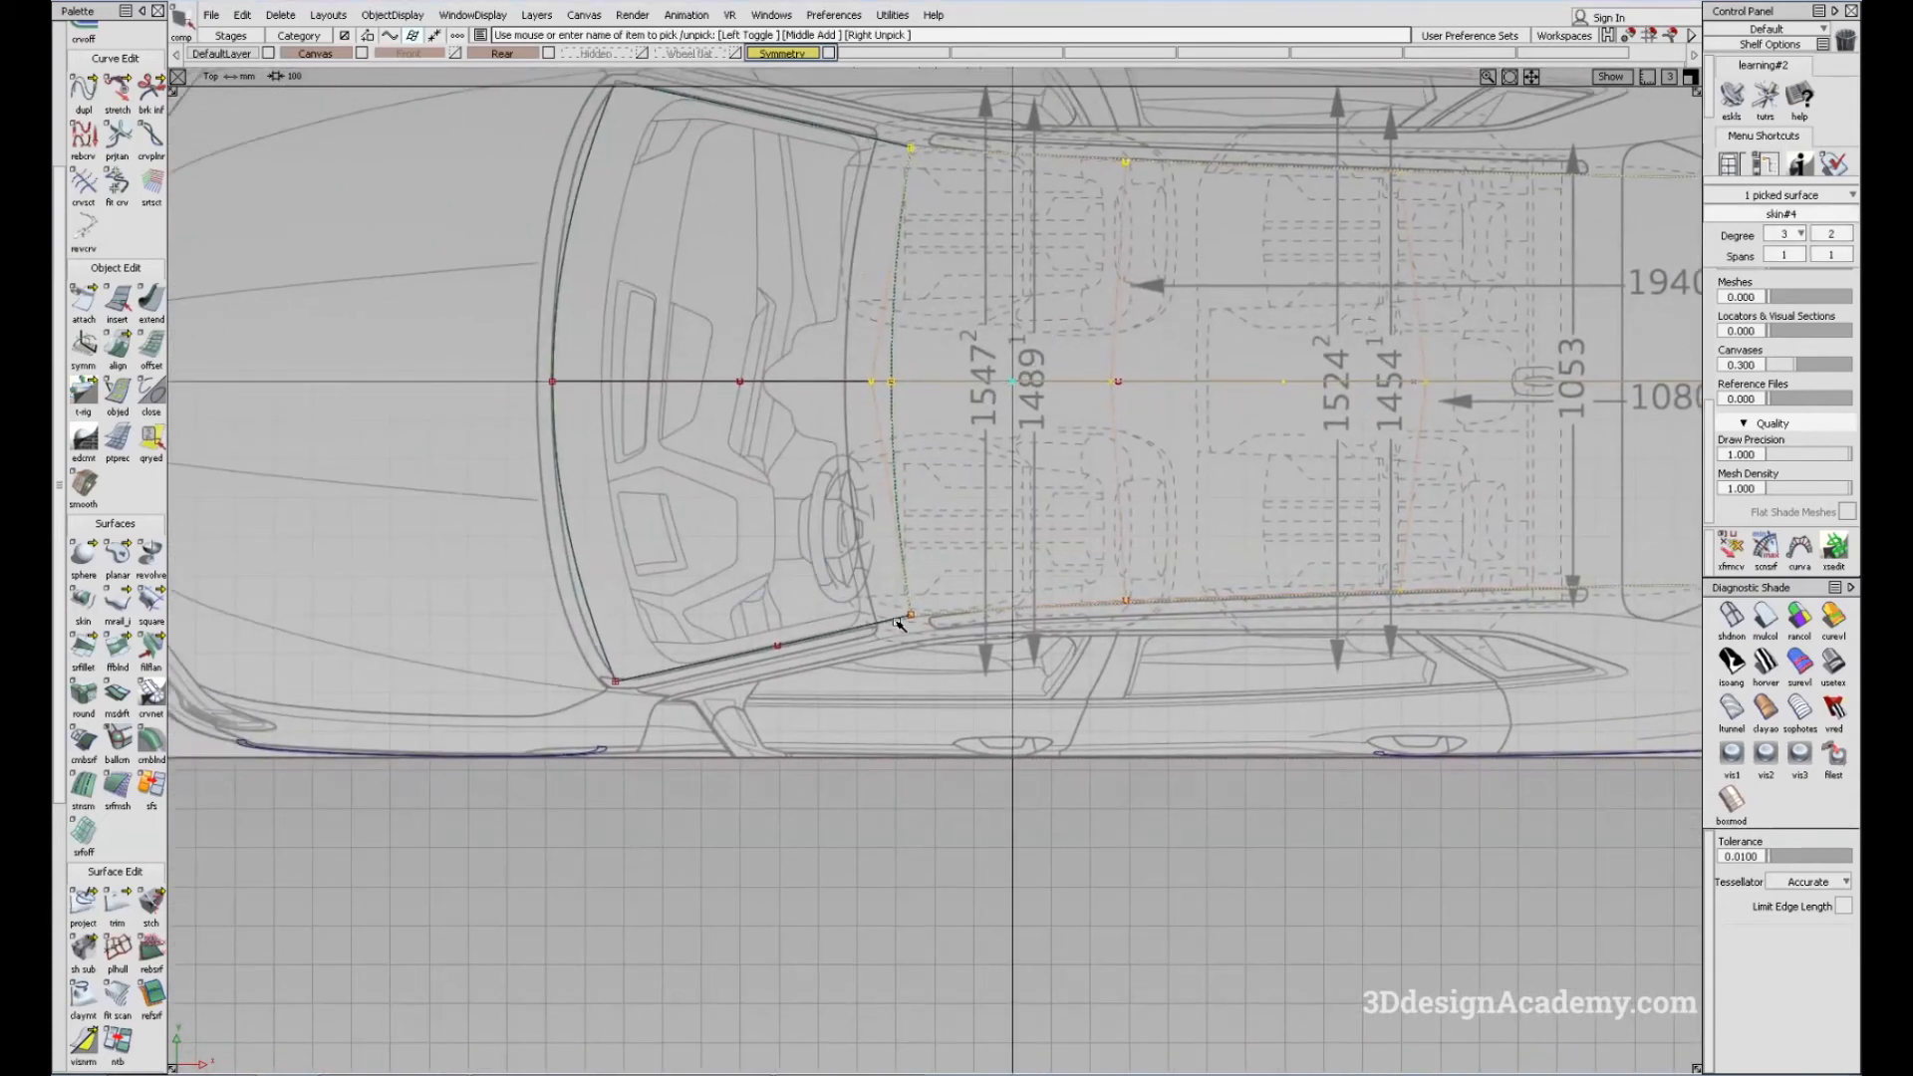
# Step: Select the windshield surface in the top view with its control vertices and hulls displayed
pyautogui.keyDown('ctrl'); pyautogui.keyDown('shift'); pyautogui.moveTo(847, 593); pyautogui.dragTo(847, 444); pyautogui.keyUp('shift'); pyautogui.keyUp('ctrl')
pyautogui.press('F8')
pyautogui.keyDown('alt'); pyautogui.keyDown('shift'); pyautogui.moveTo(829, 652); pyautogui.dragTo(876, 634); pyautogui.keyUp('shift'); pyautogui.keyUp('alt')
pyautogui.press('F5')
pyautogui.keyDown('alt'); pyautogui.keyDown('shift'); pyautogui.moveTo(731, 460); pyautogui.dragTo(973, 622, button='middle'); pyautogui.keyUp('shift'); pyautogui.keyUp('alt')
pyautogui.click(986, 676)
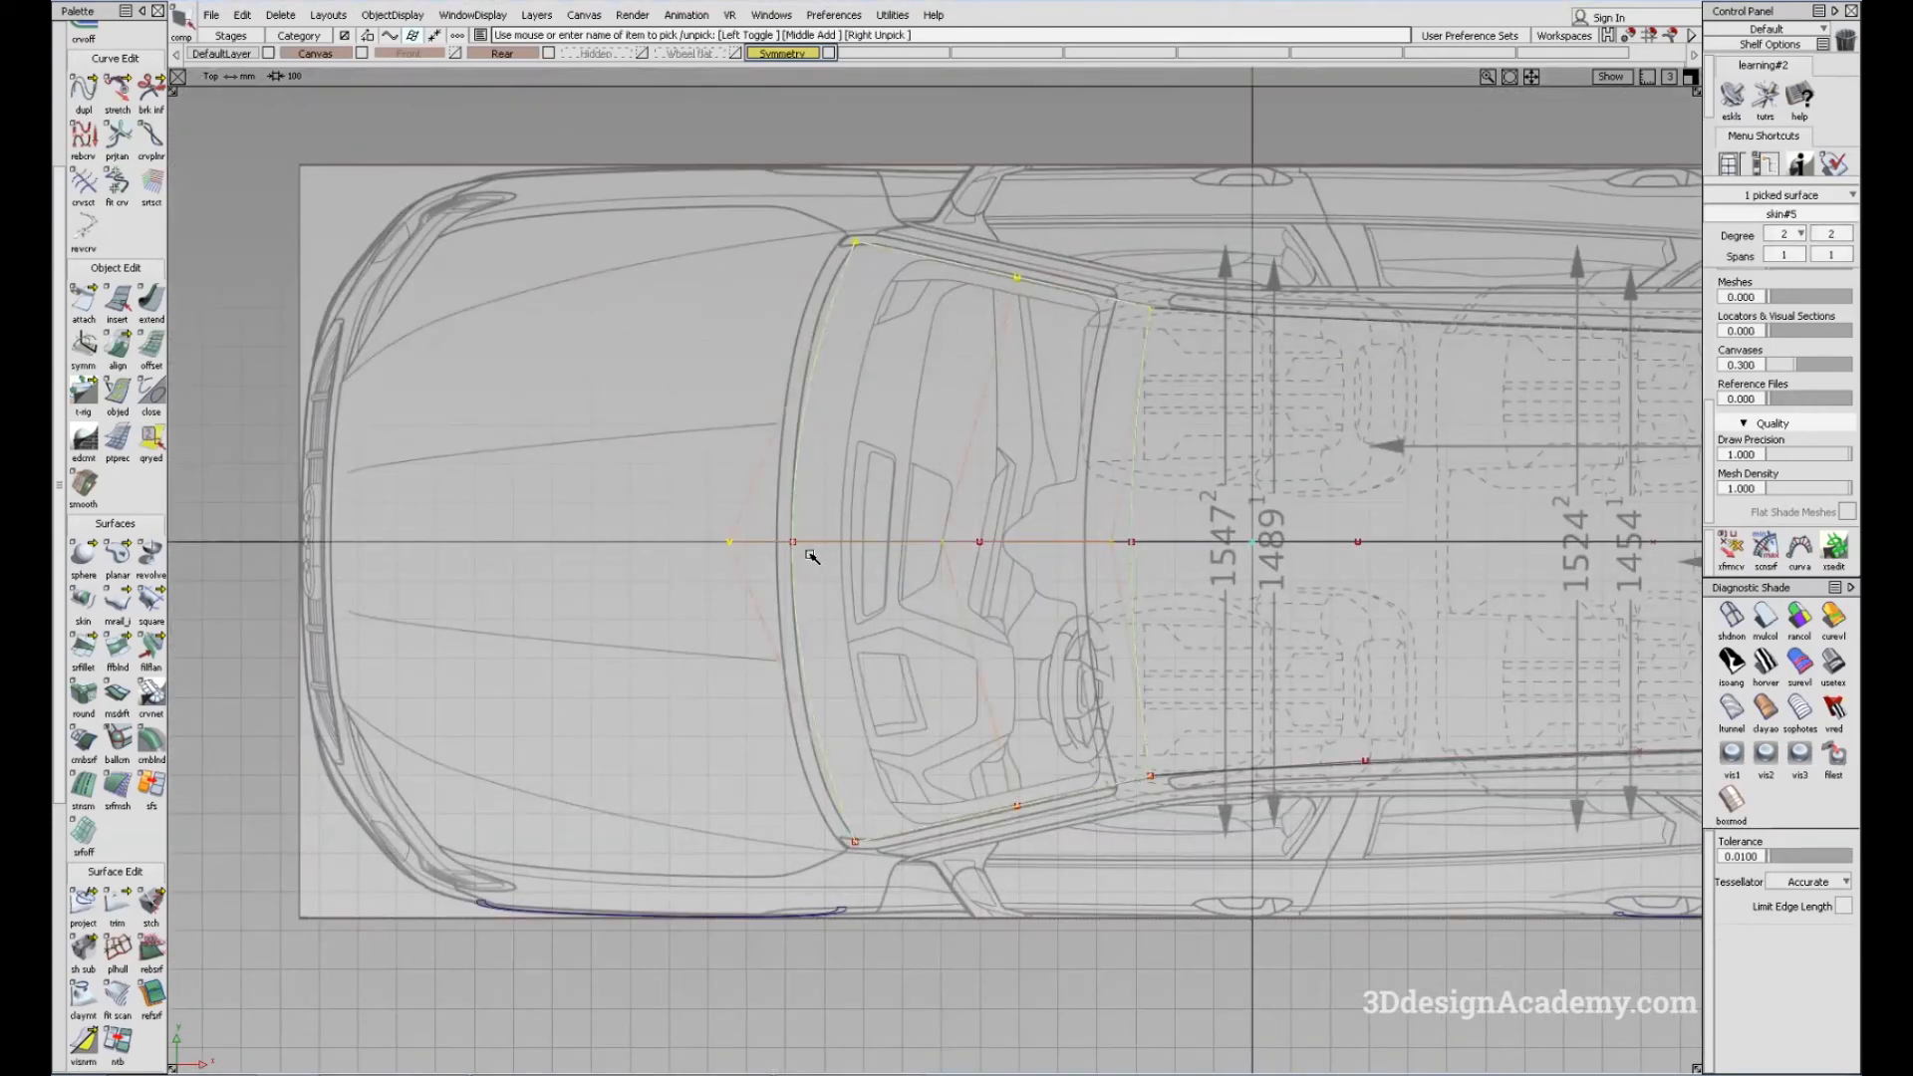
pyautogui.keyDown('alt'); pyautogui.keyDown('shift'); pyautogui.moveTo(1026, 705); pyautogui.dragTo(977, 717, button='middle'); pyautogui.keyUp('shift'); pyautogui.keyUp('alt')
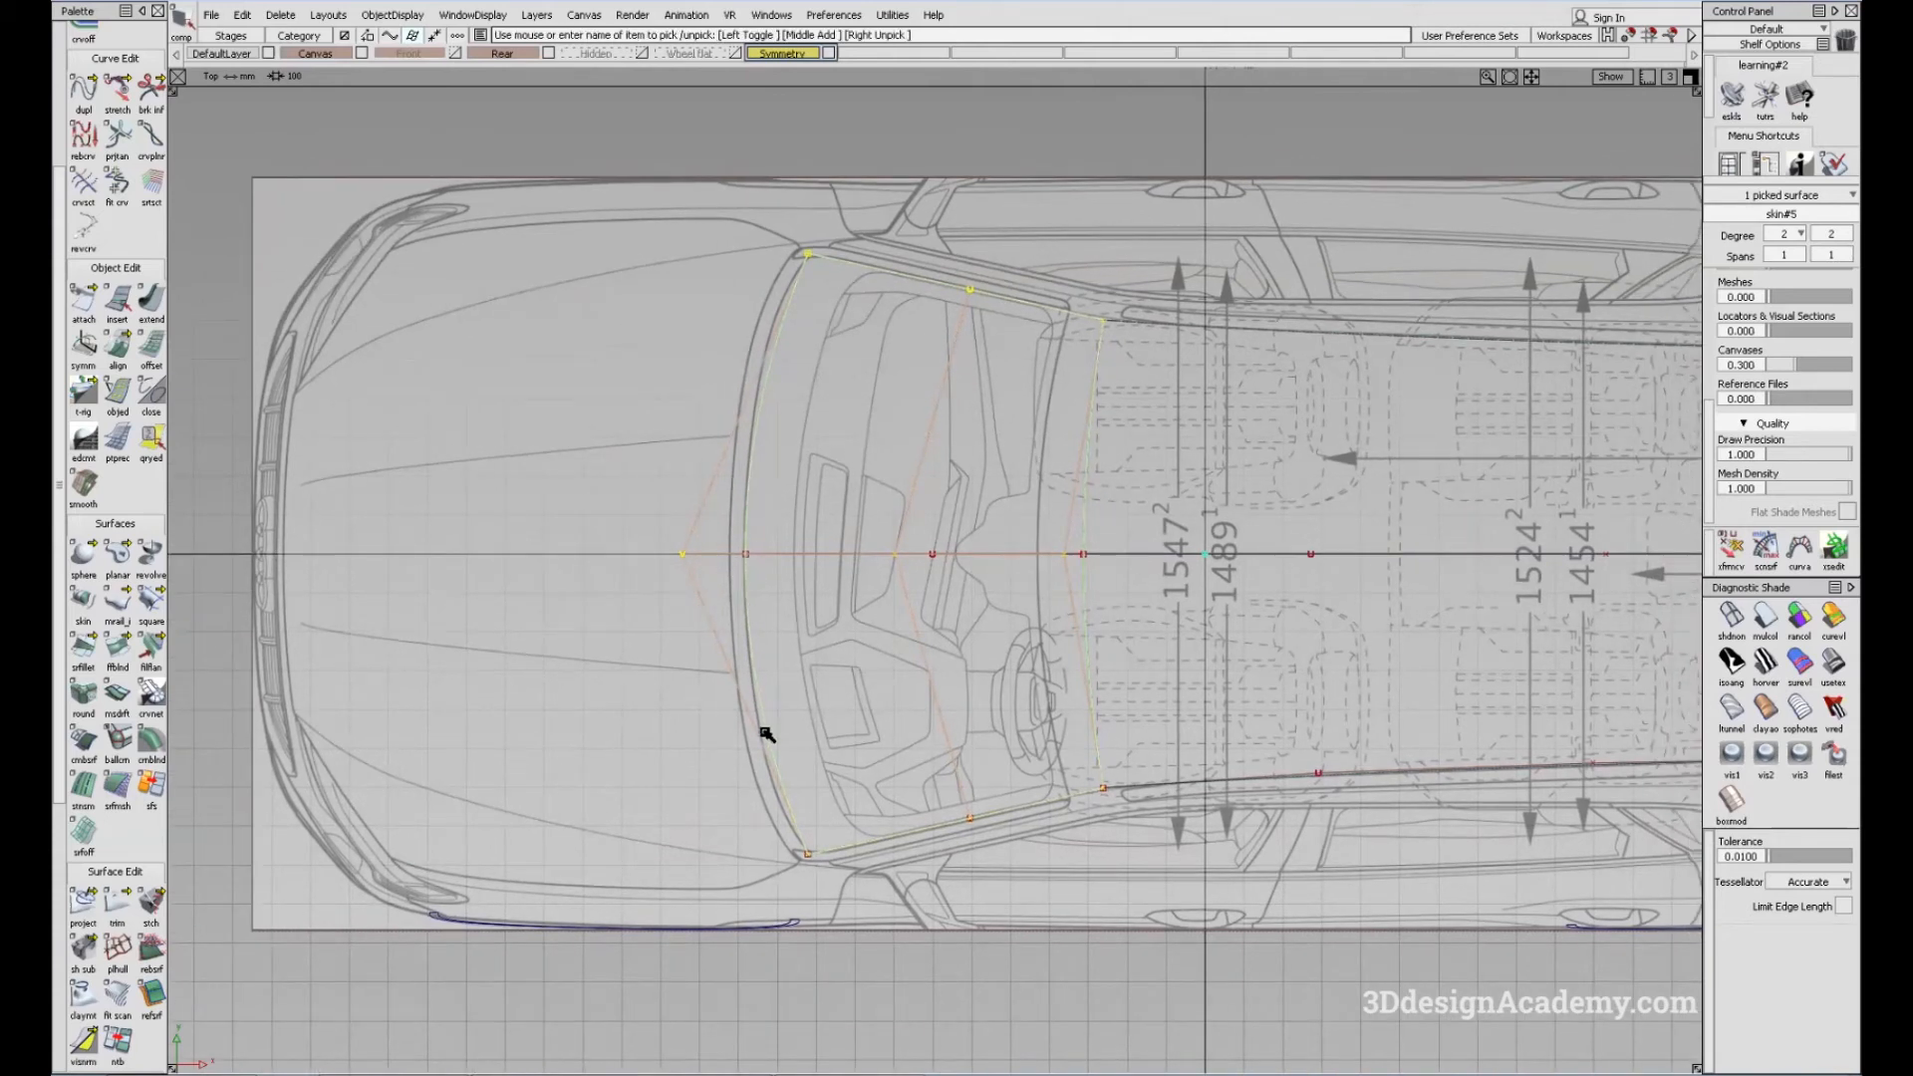
pyautogui.click(1806, 234)
pyautogui.click(1793, 327)
pyautogui.click(847, 594)
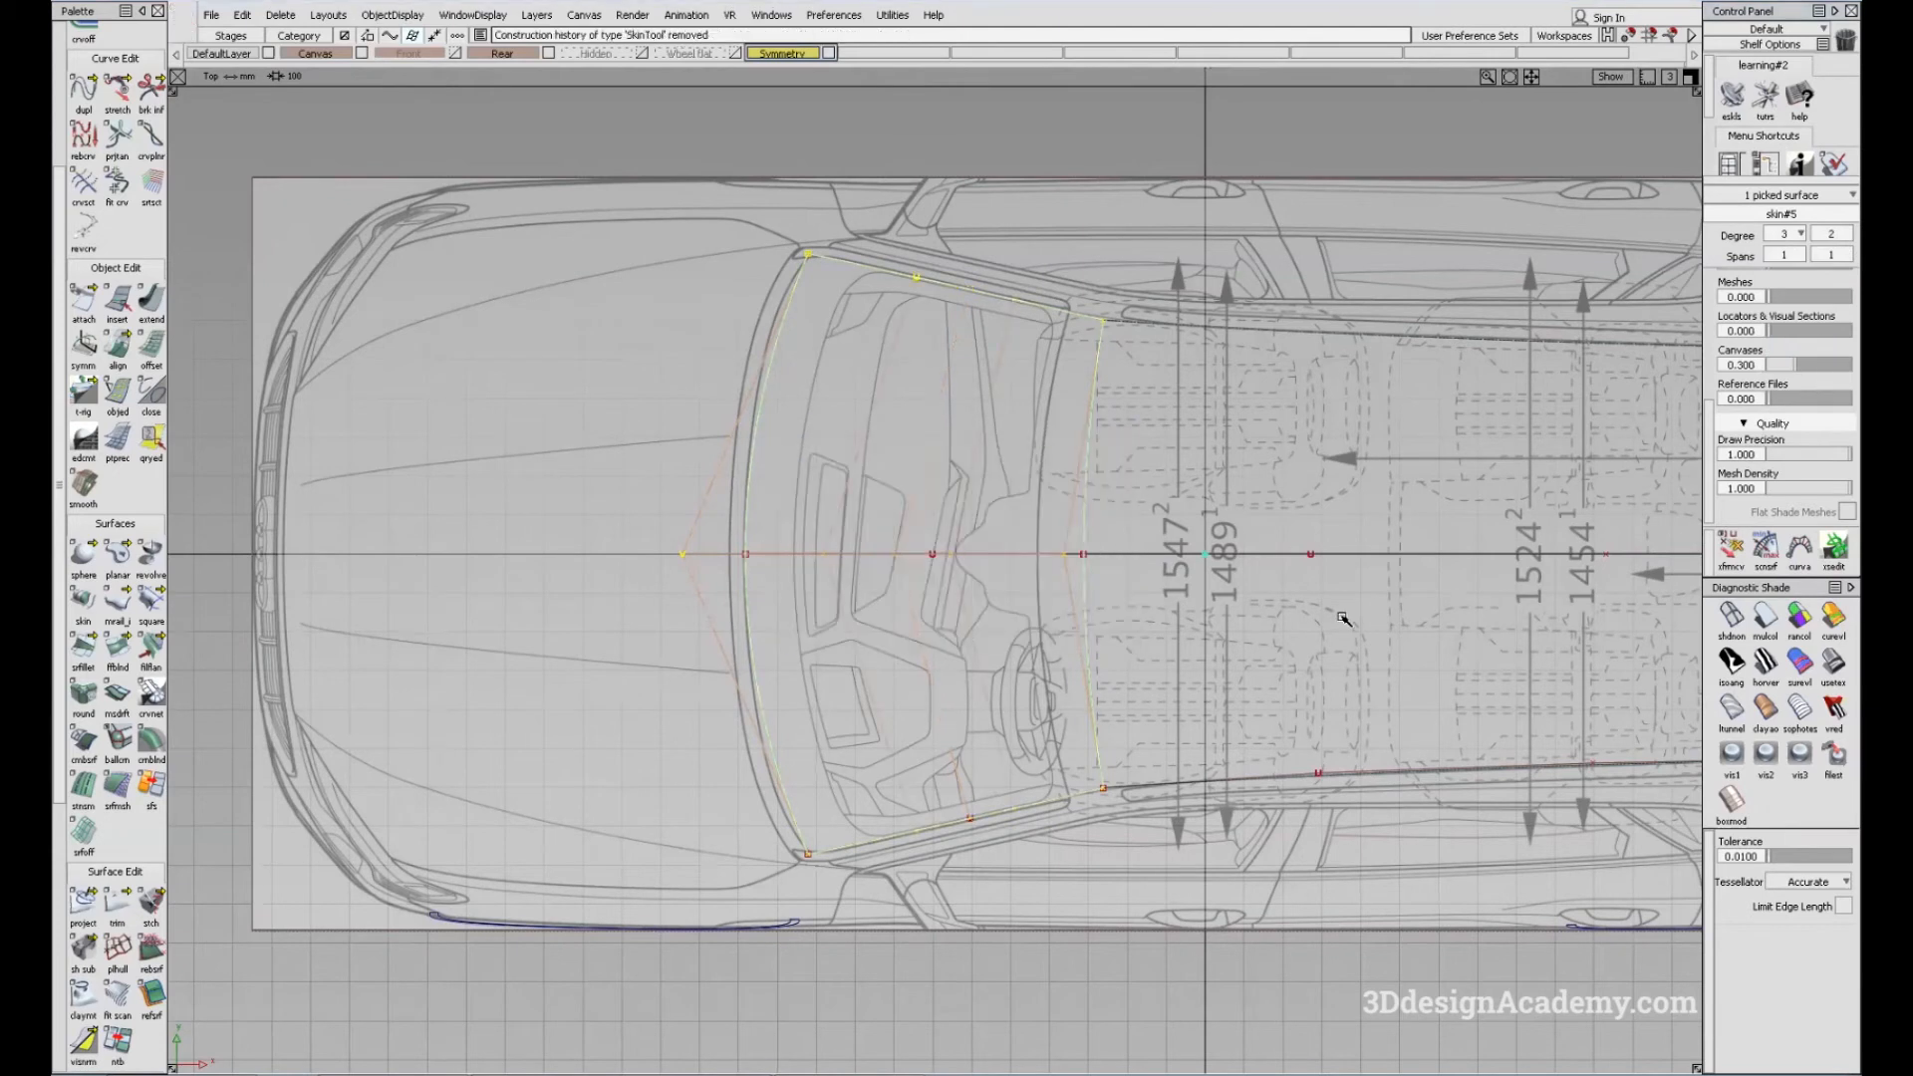
# Step: Set the windshield surface's degree across the car's width to 3
pyautogui.click(1840, 233)
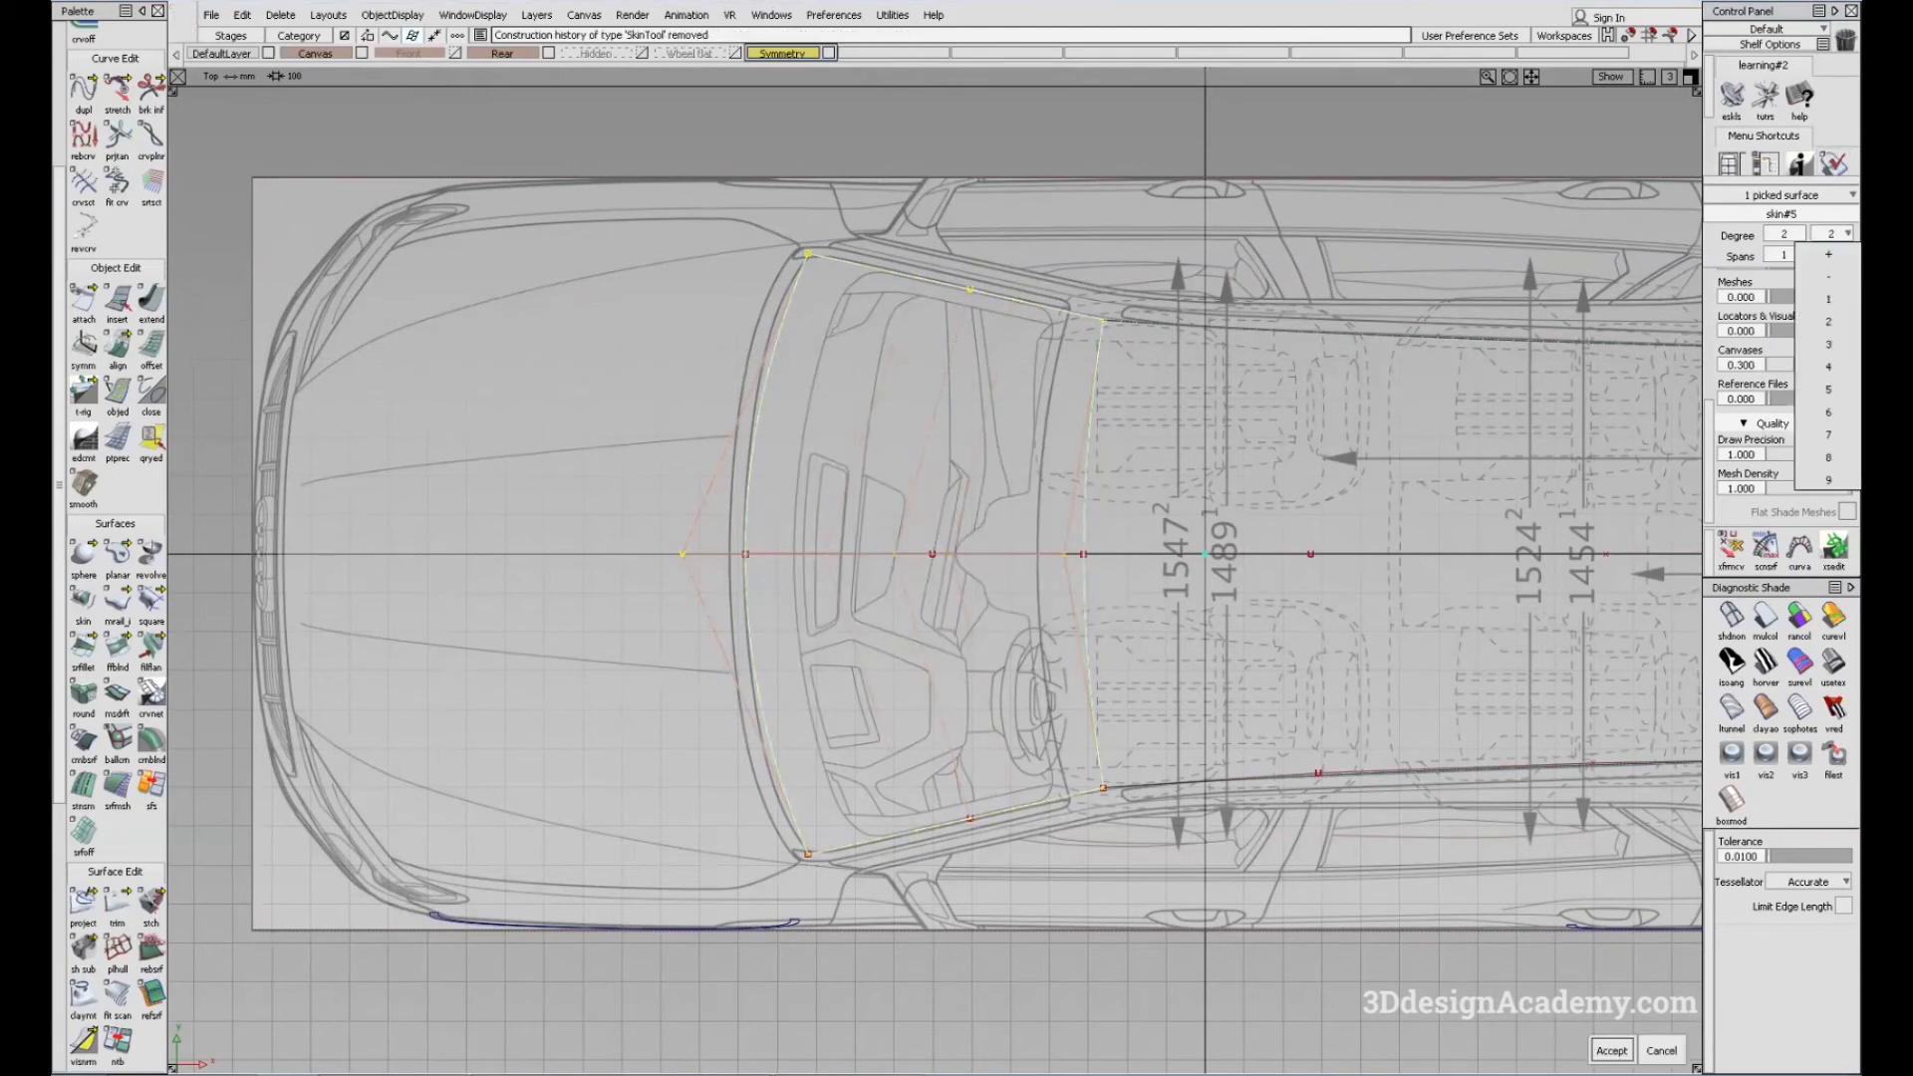
pyautogui.click(1832, 344)
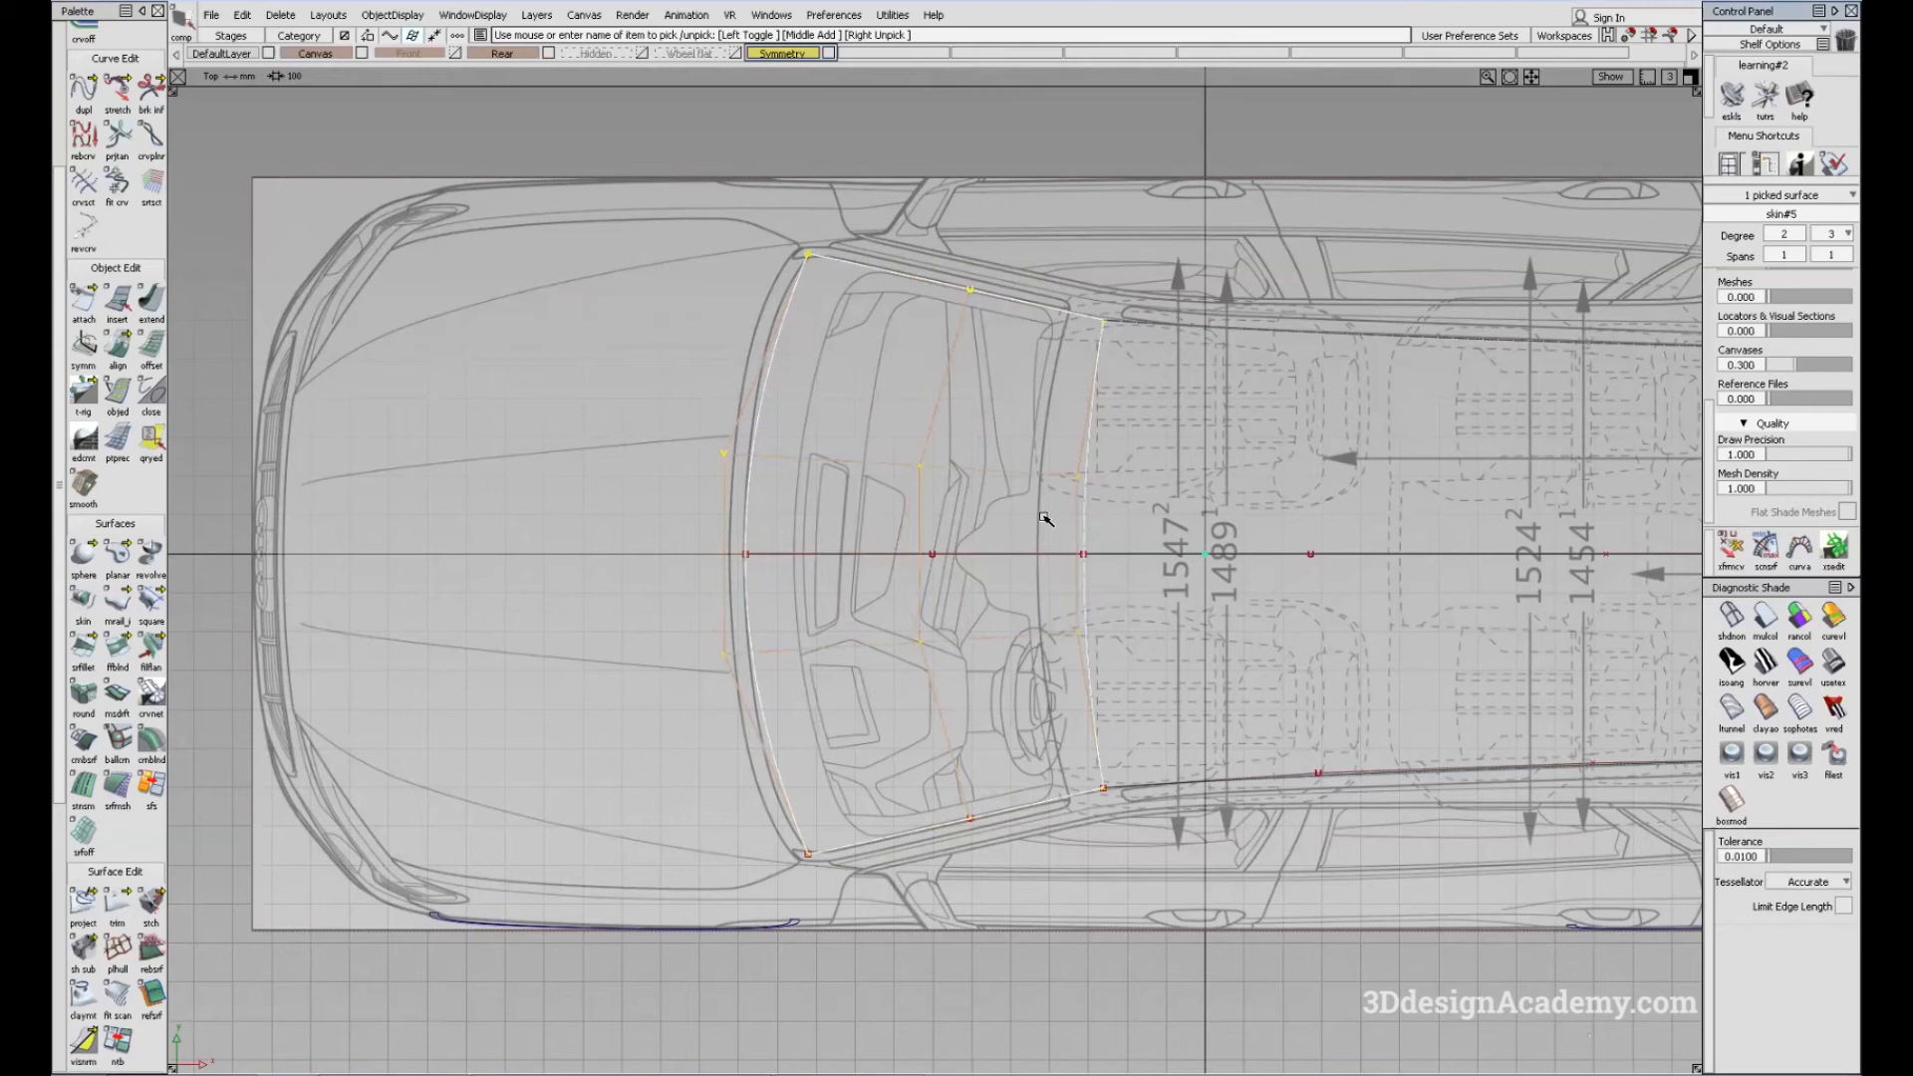
pyautogui.hotkey('shift', 'alt')
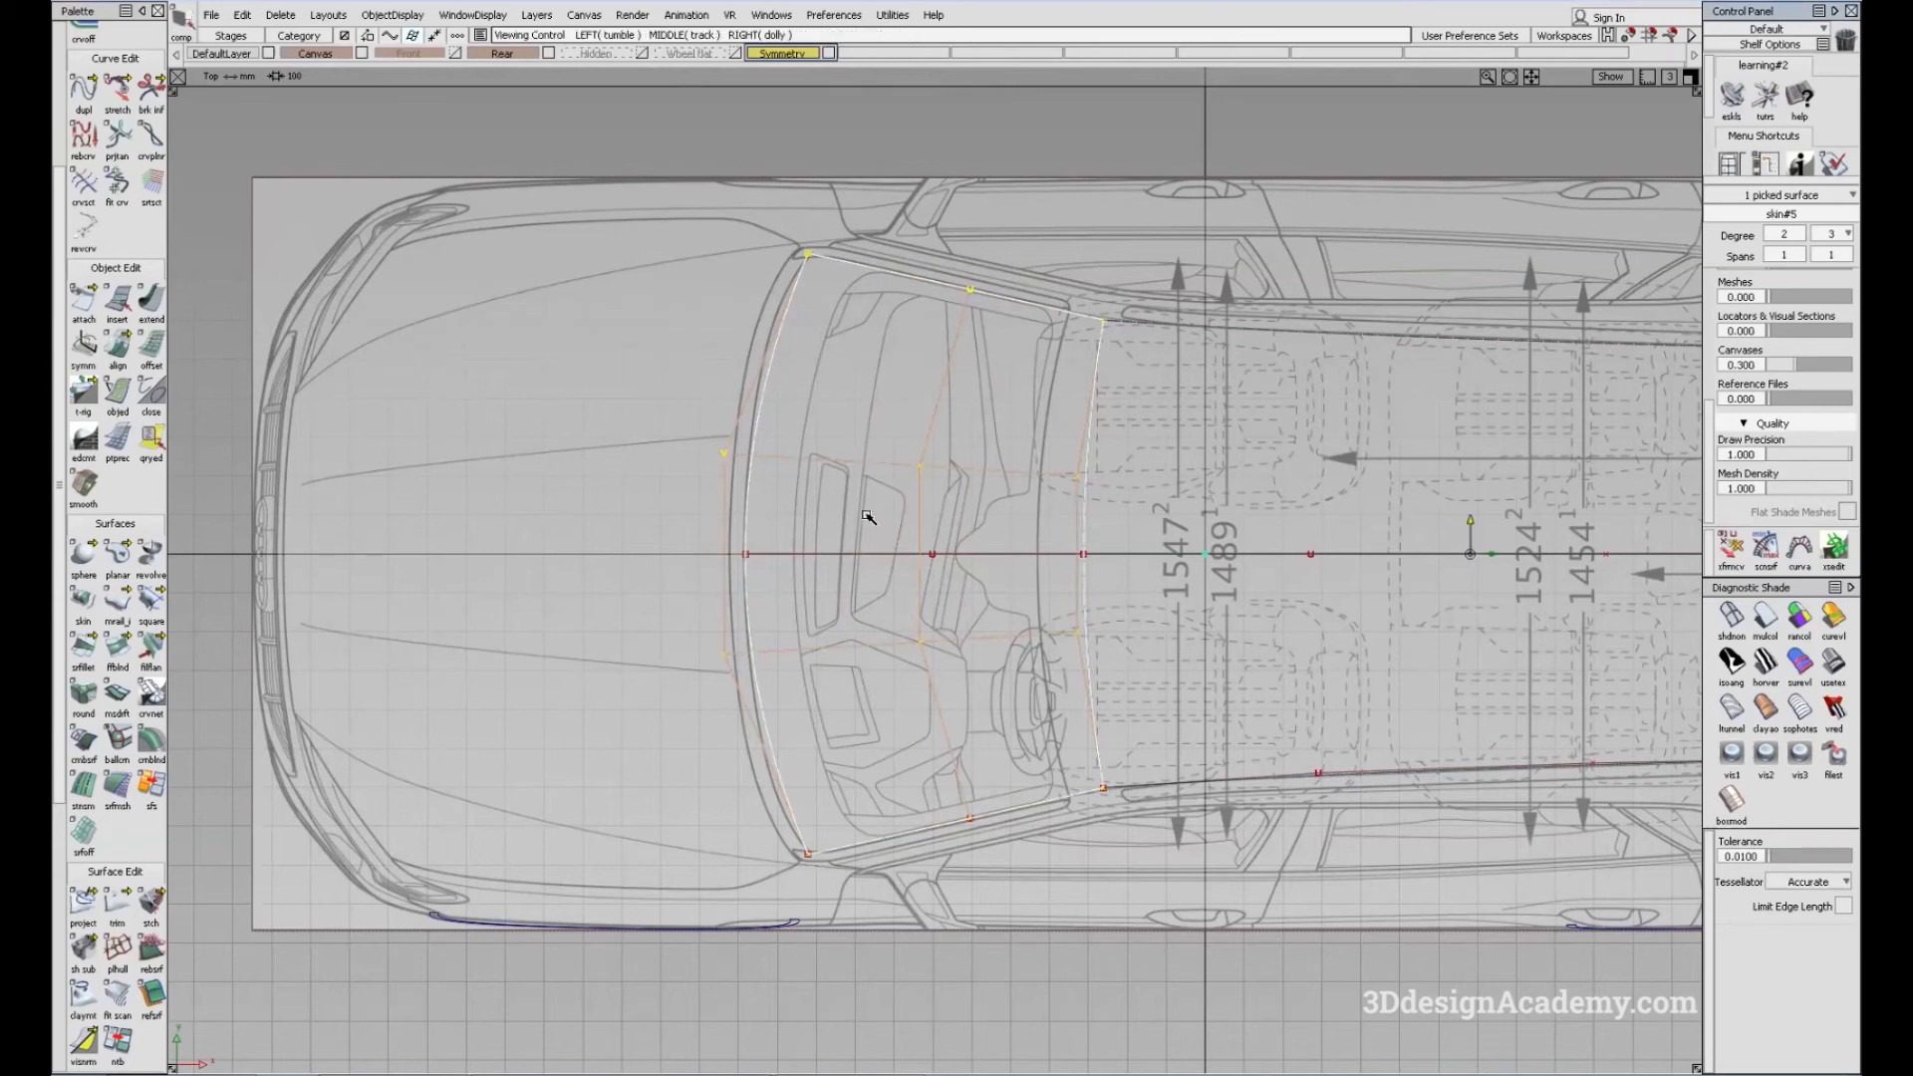
pyautogui.keyDown('alt'); pyautogui.keyDown('shift'); pyautogui.moveTo(863, 541); pyautogui.dragTo(917, 550, button='middle'); pyautogui.keyUp('shift'); pyautogui.keyUp('alt')
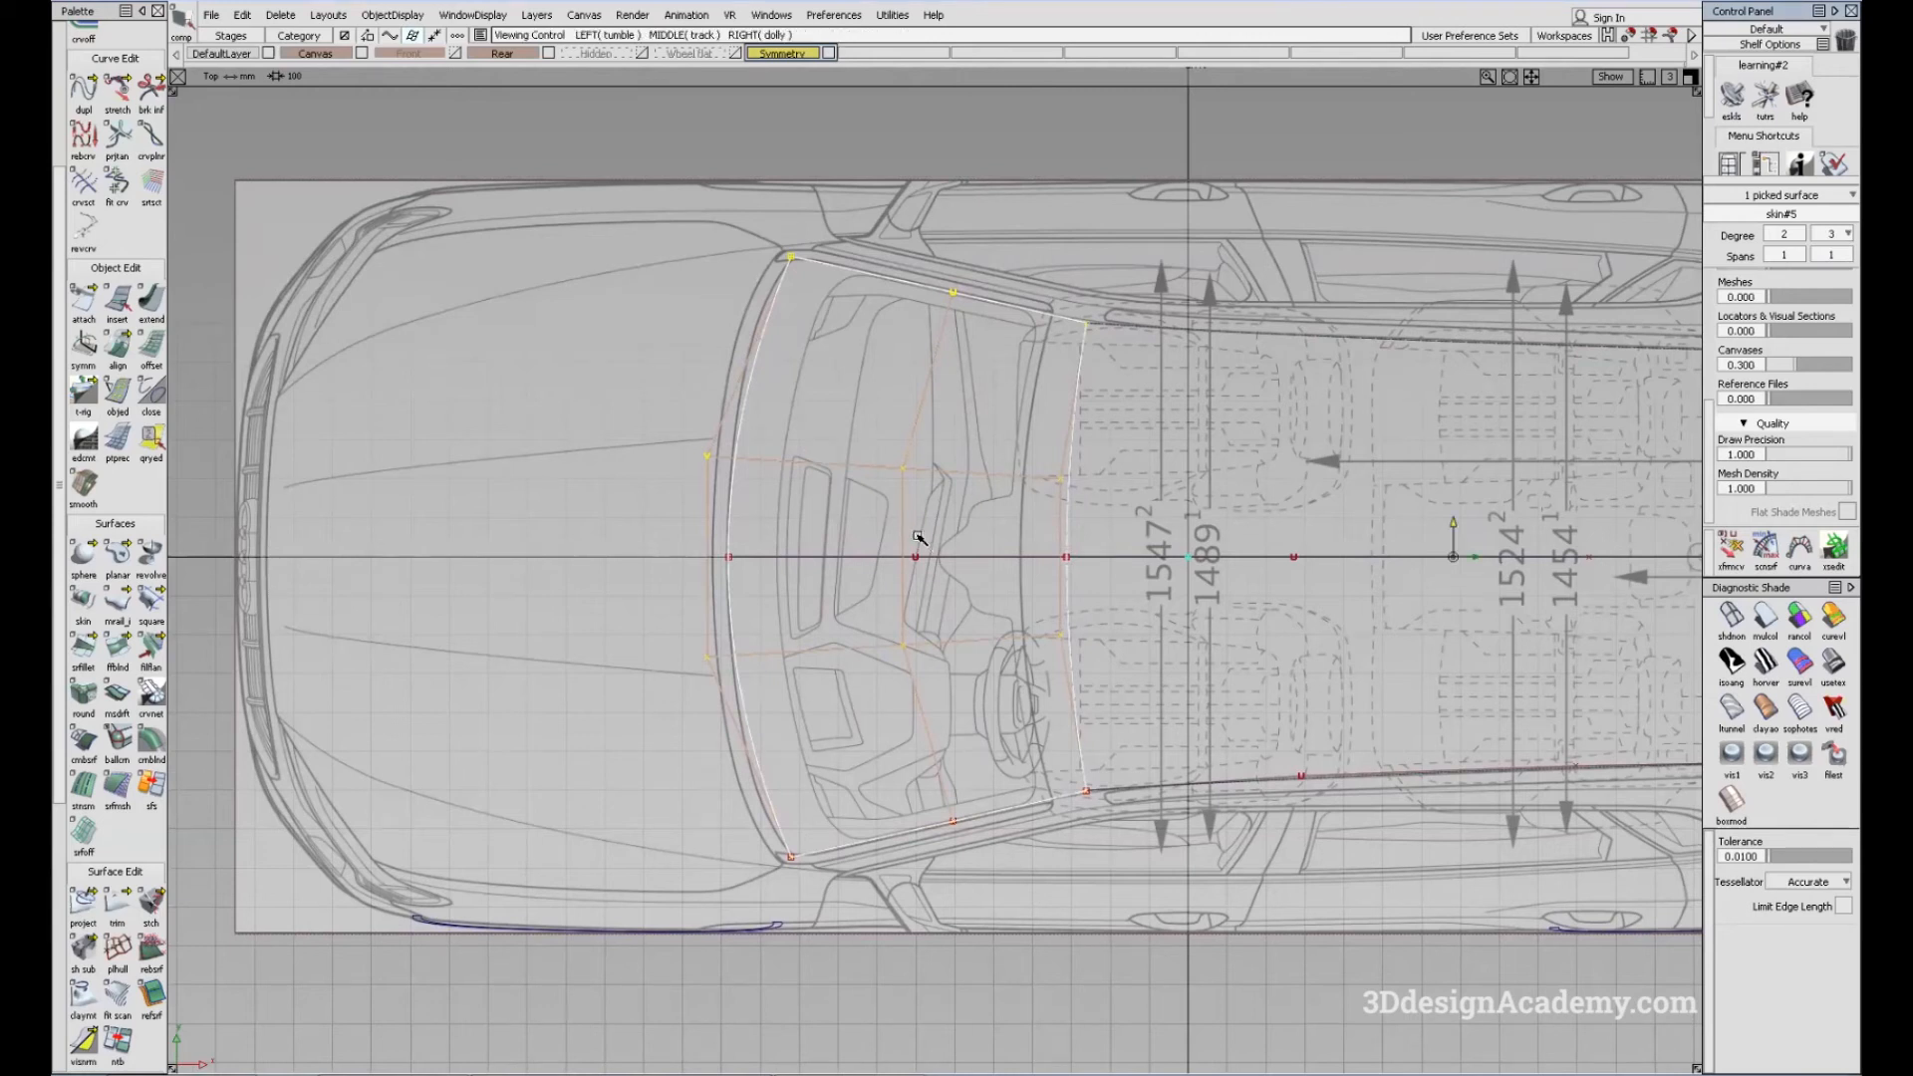
# Step: Apply symmetric modelling to the windshield surface so edits mirror across the car's centreline
pyautogui.keyDown('alt'); pyautogui.keyDown('shift'); pyautogui.moveTo(910, 542); pyautogui.dragTo(680, 535, button='middle'); pyautogui.keyUp('shift'); pyautogui.keyUp('alt')
pyautogui.hotkey('ctrl', 'shift', 'n')
pyautogui.keyDown('ctrl'); pyautogui.keyDown('shift'); pyautogui.moveTo(776, 634); pyautogui.dragTo(940, 448); pyautogui.keyUp('shift'); pyautogui.keyUp('ctrl')
pyautogui.click(850, 632)
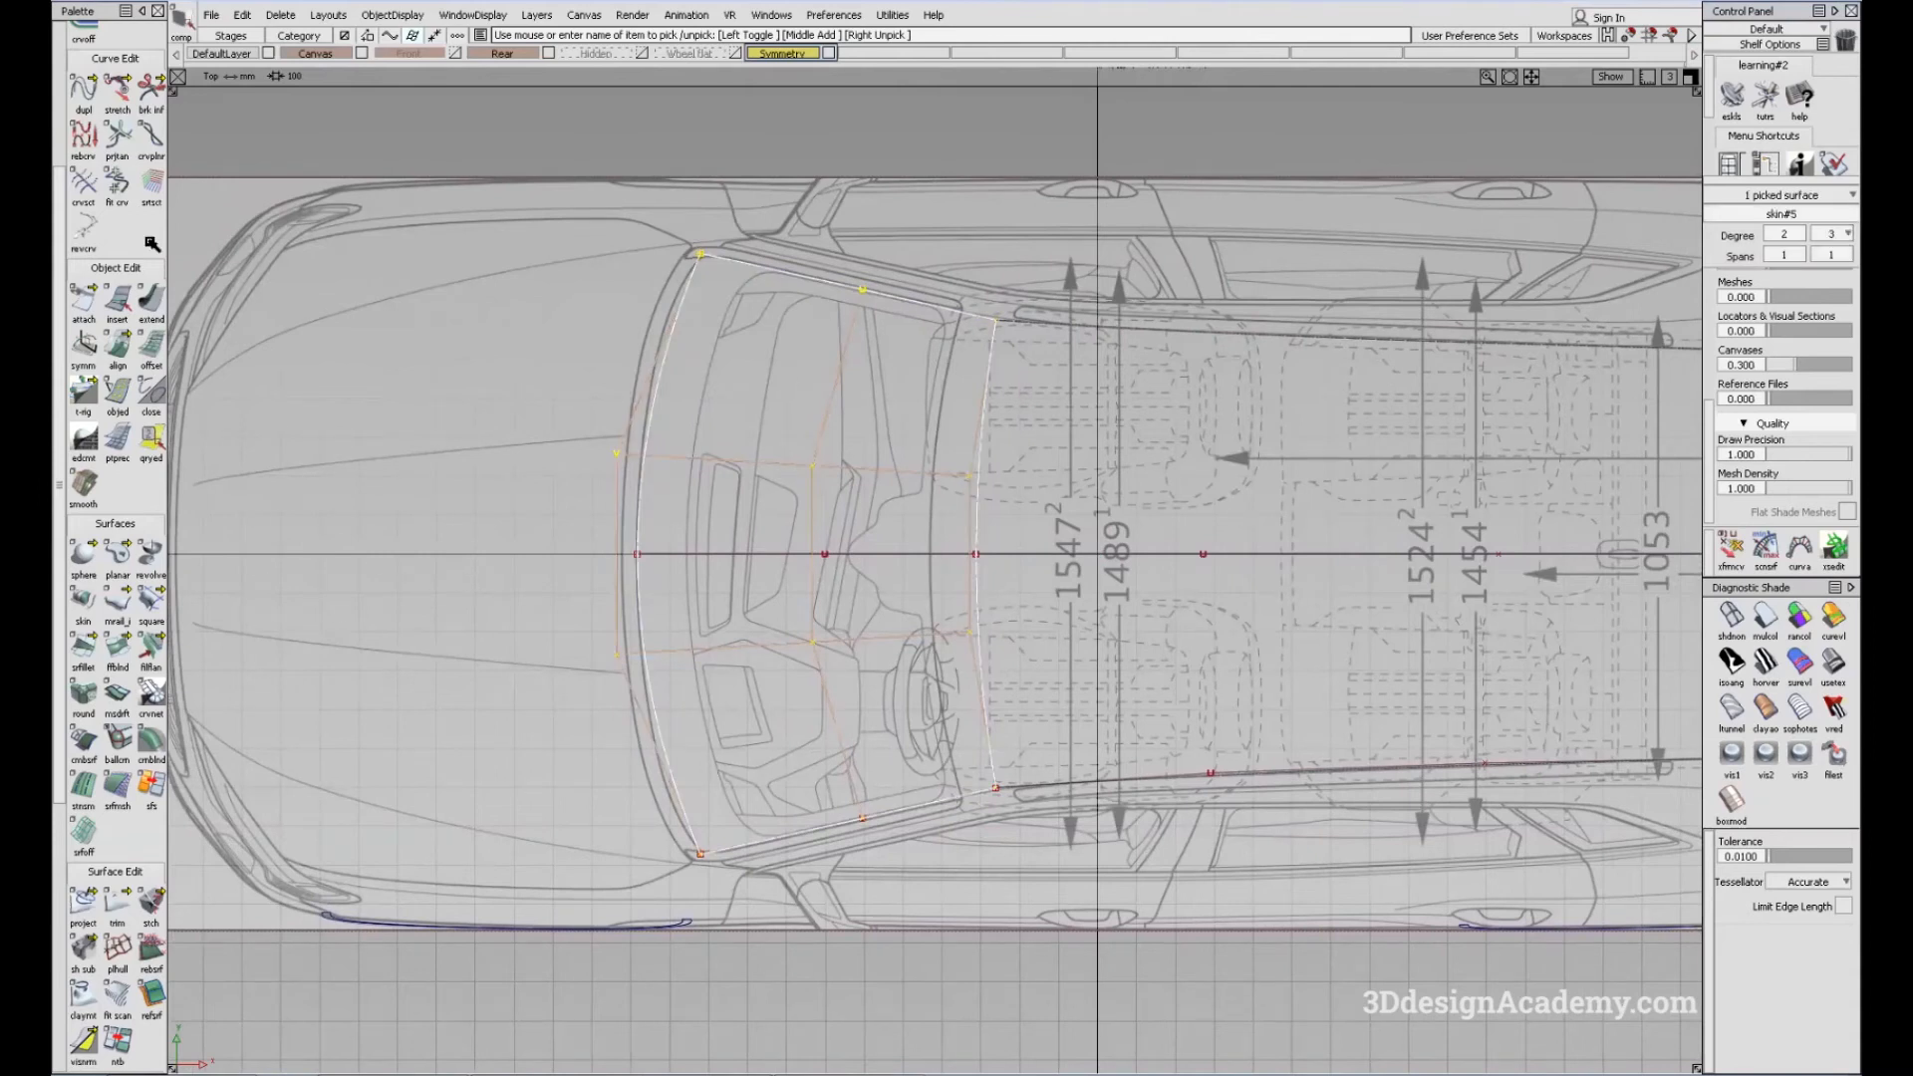
pyautogui.click(84, 343)
pyautogui.keyDown('alt'); pyautogui.keyDown('shift'); pyautogui.moveTo(842, 670); pyautogui.dragTo(858, 581, button='middle'); pyautogui.keyUp('shift'); pyautogui.keyUp('alt')
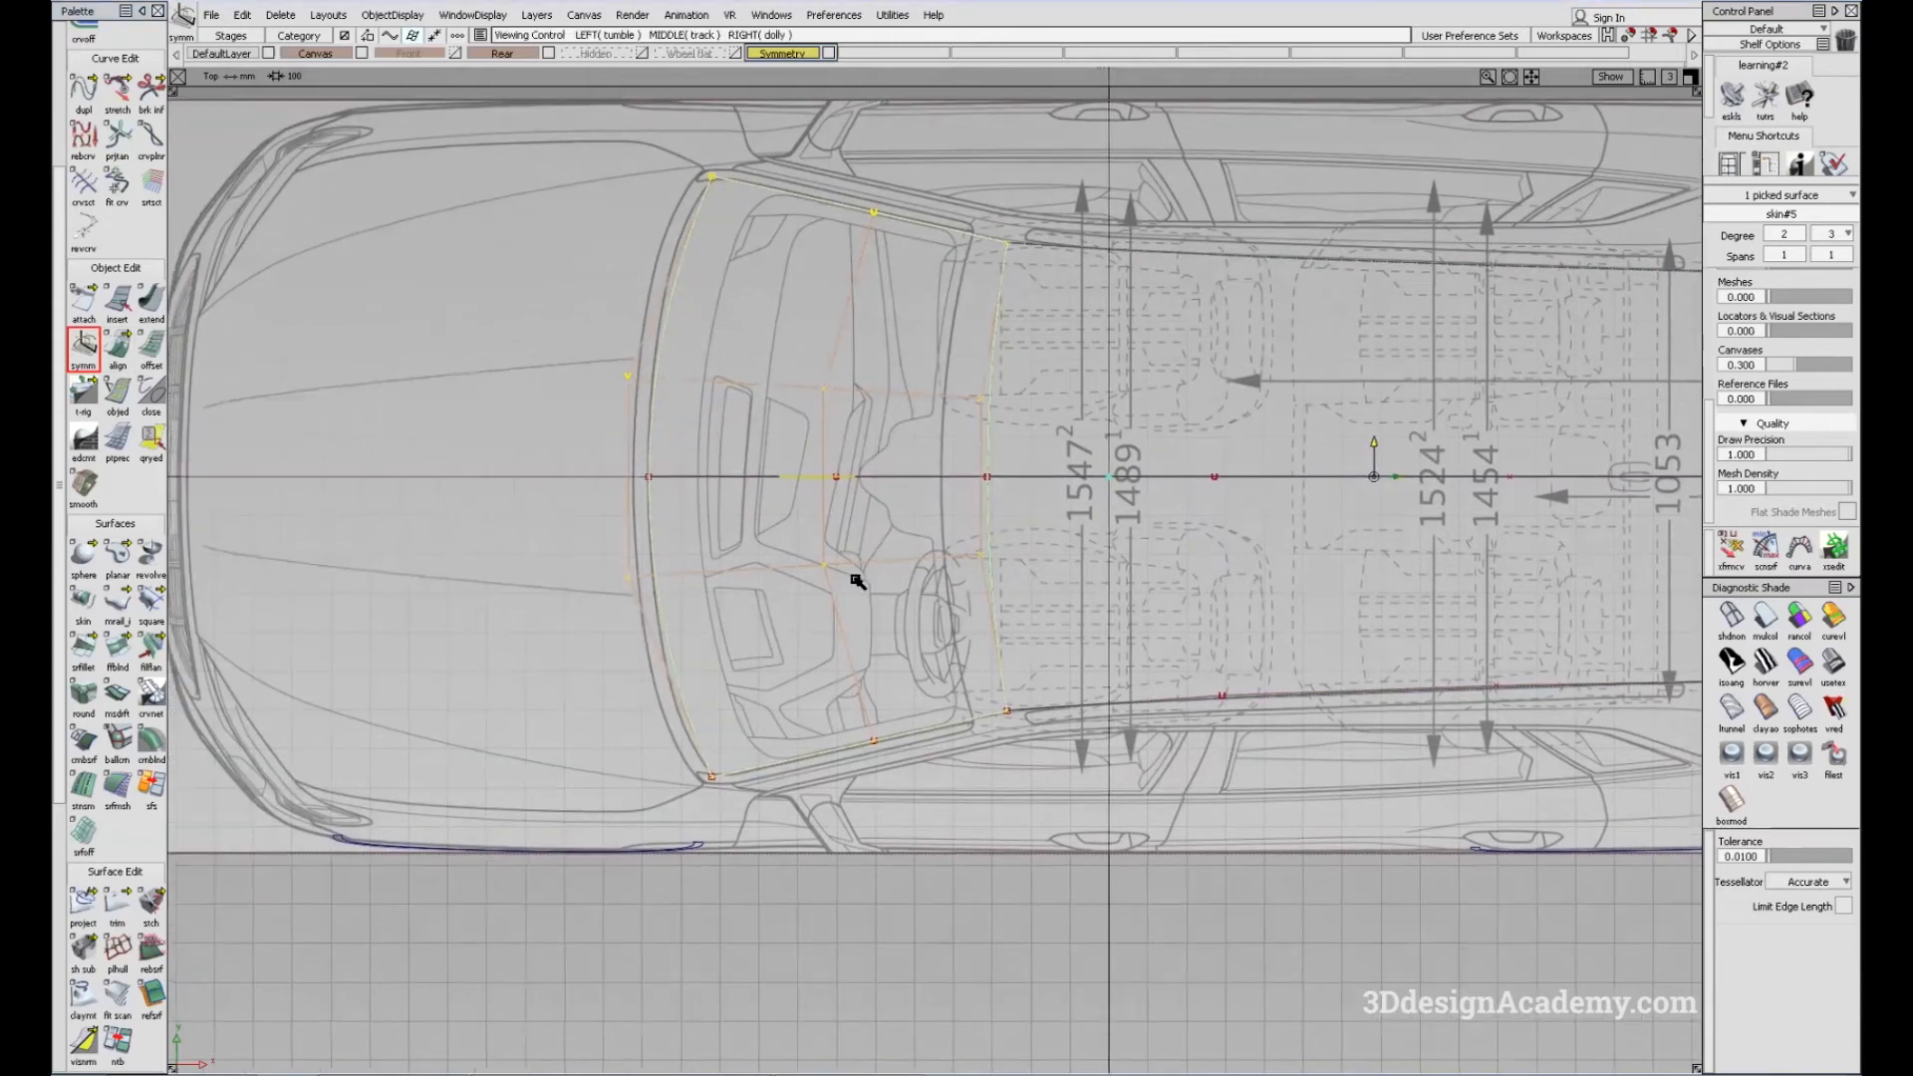
pyautogui.keyDown('alt'); pyautogui.keyDown('shift'); pyautogui.moveTo(715, 598); pyautogui.dragTo(729, 613, button='middle'); pyautogui.keyUp('shift'); pyautogui.keyUp('alt')
# Step: Move the windshield's intermediate control vertex row outward from the centreline to round its front and rear edges
pyautogui.click(1732, 548)
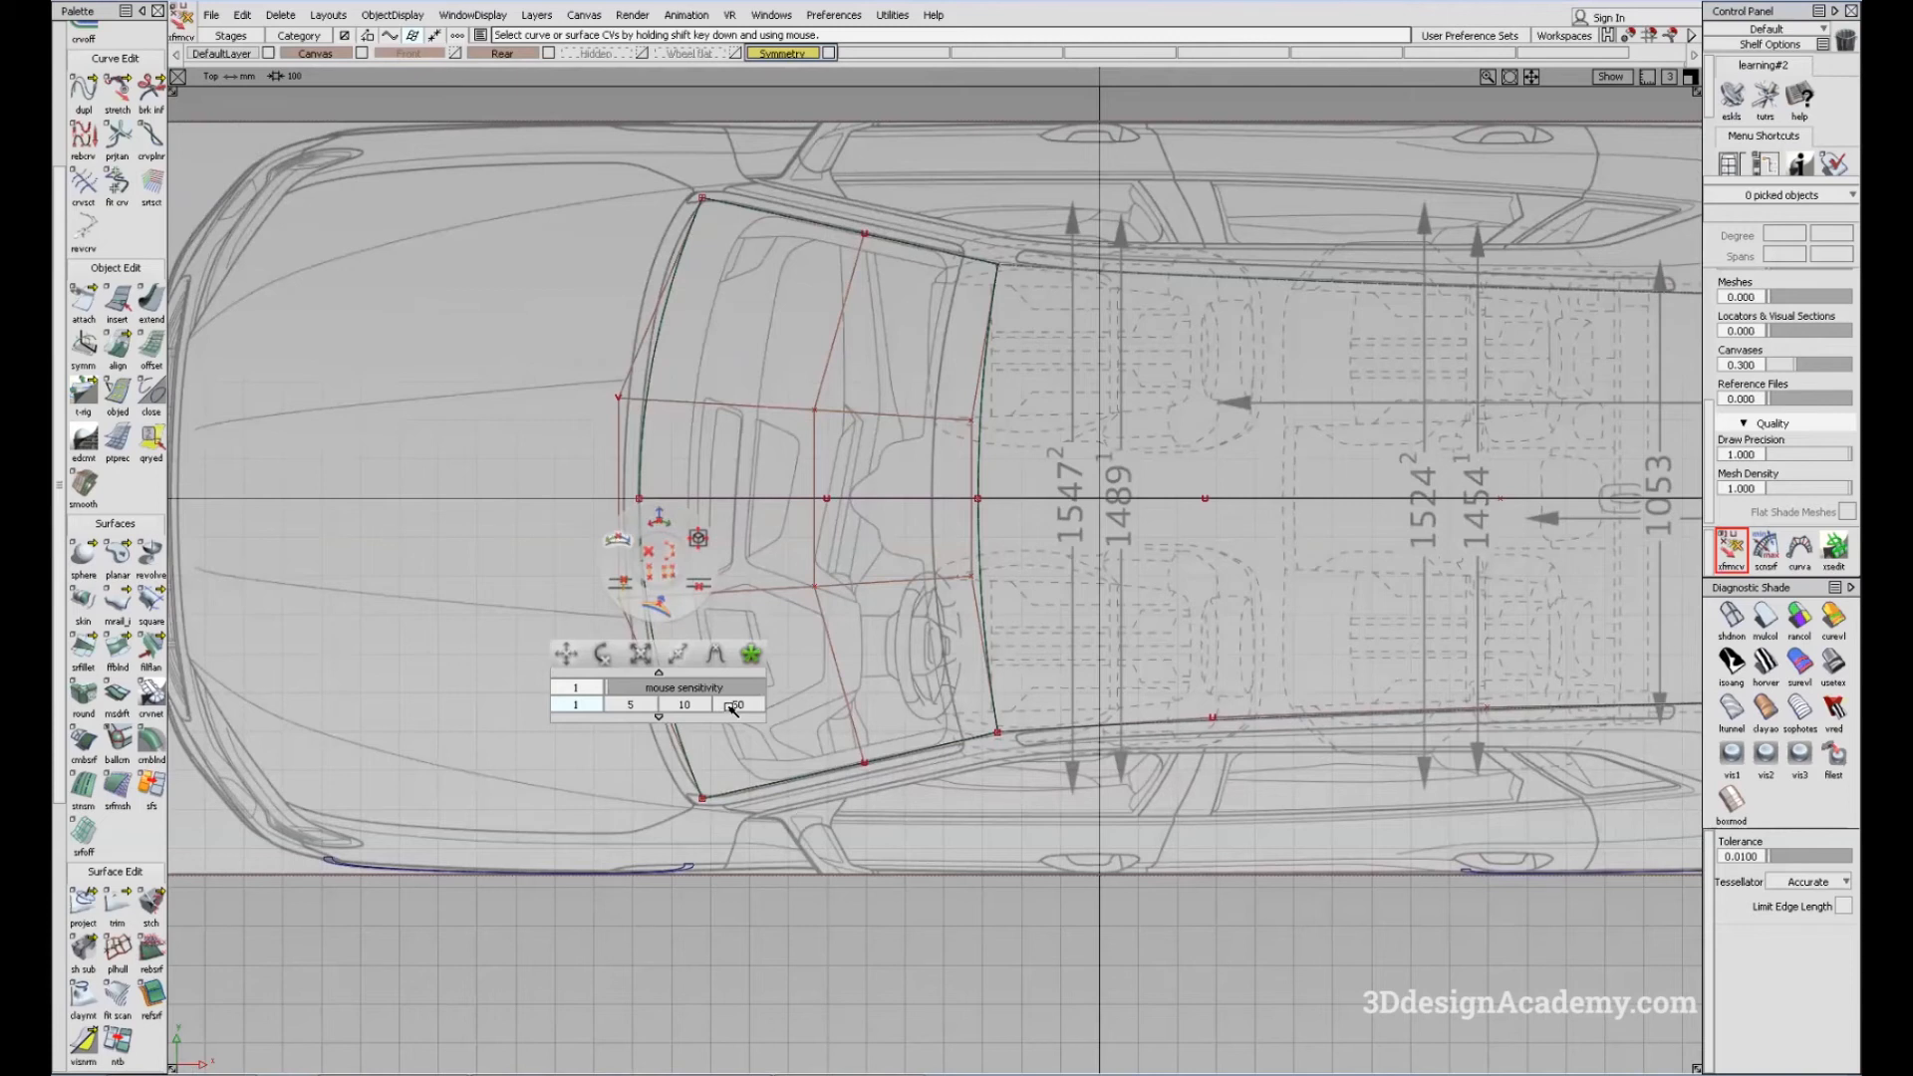
pyautogui.click(894, 584)
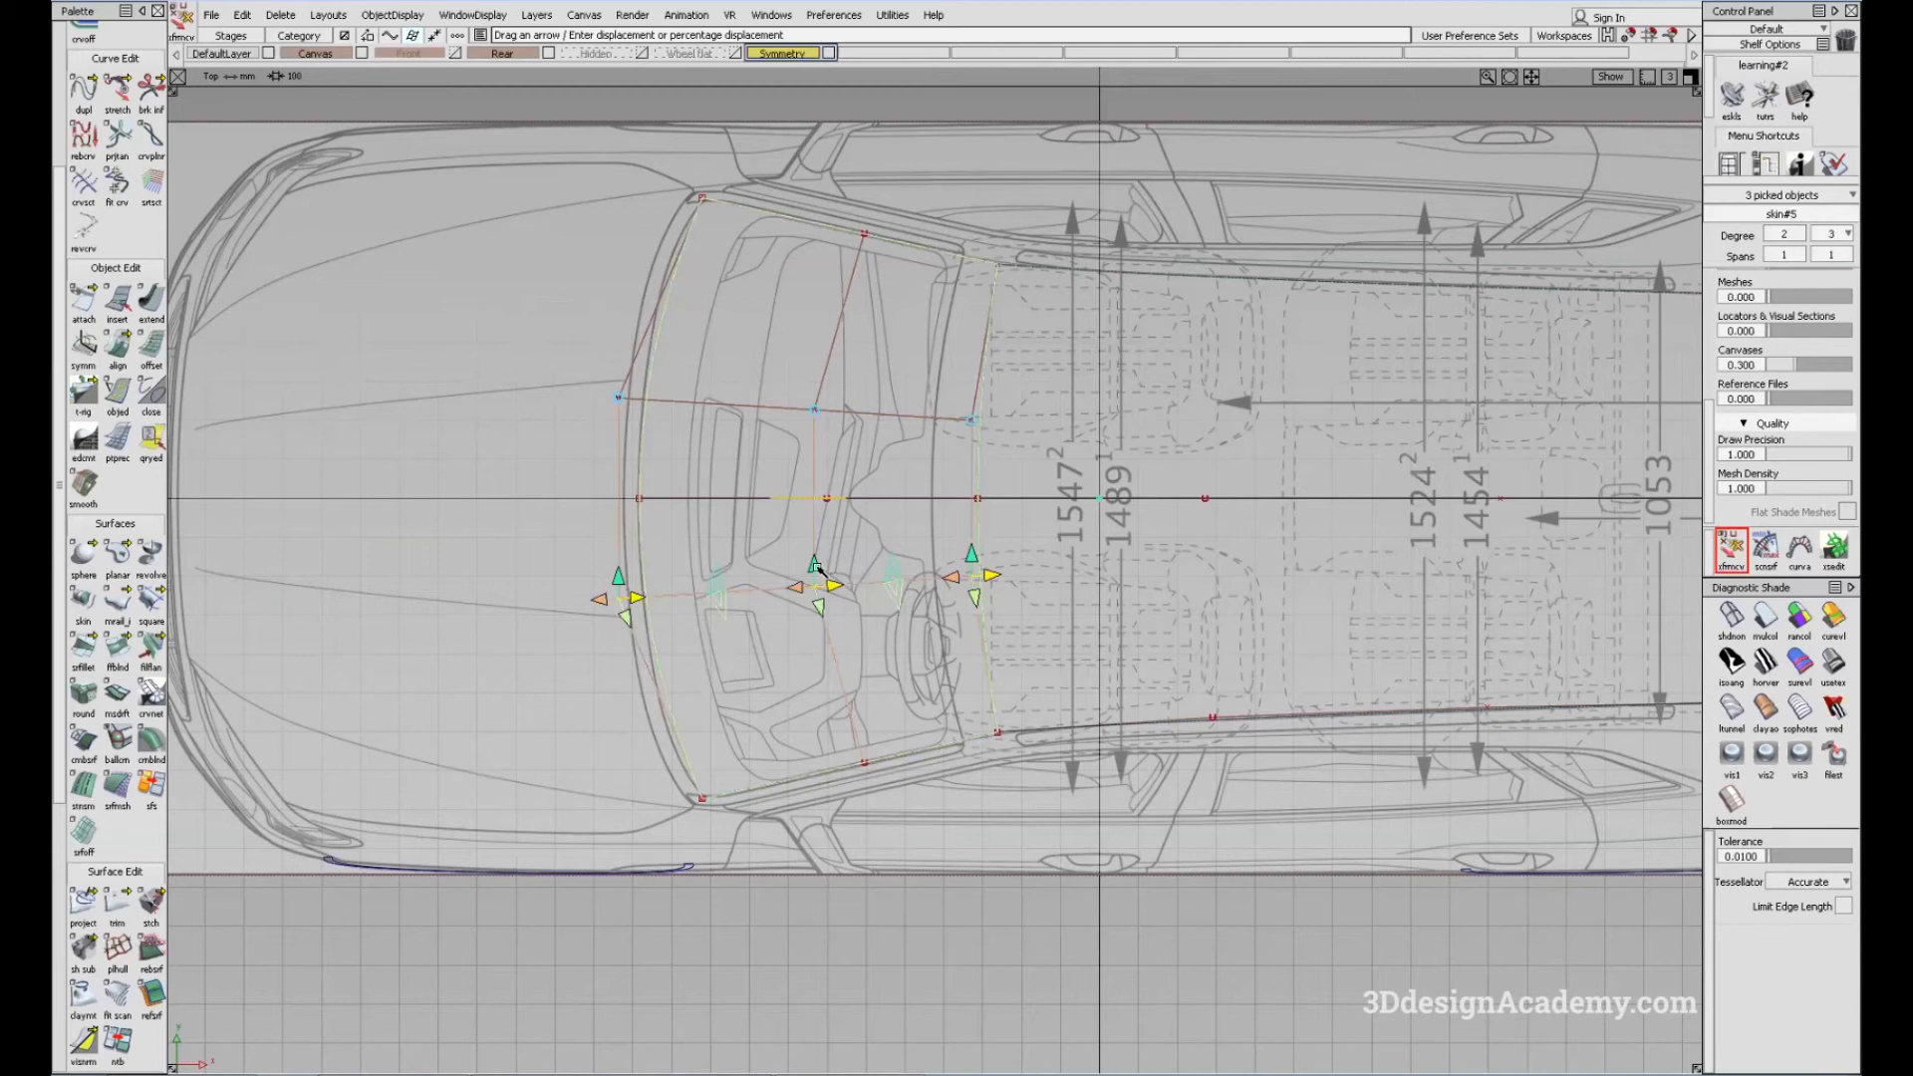
pyautogui.moveTo(875, 560); pyautogui.dragTo(791, 654)
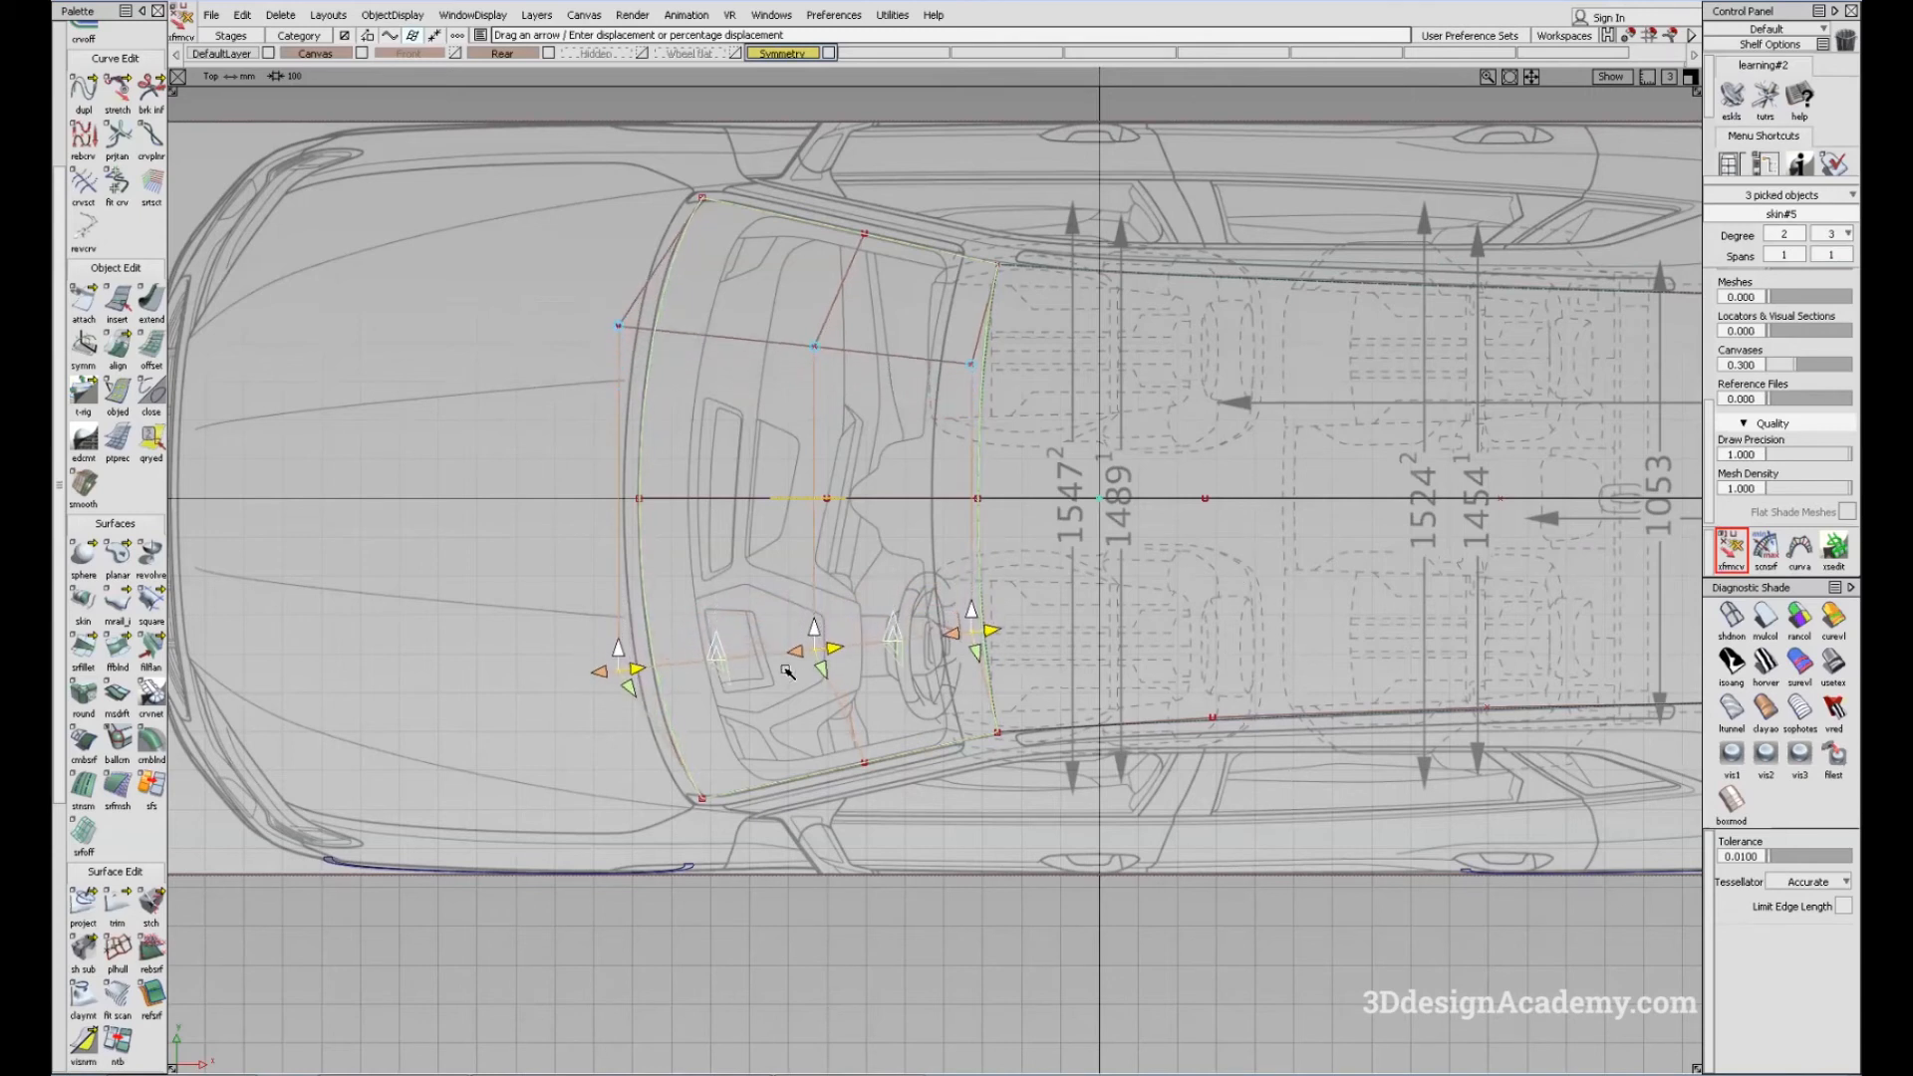
pyautogui.keyDown('alt'); pyautogui.keyDown('shift'); pyautogui.moveTo(790, 653); pyautogui.dragTo(823, 554, button='middle'); pyautogui.keyUp('shift'); pyautogui.keyUp('alt')
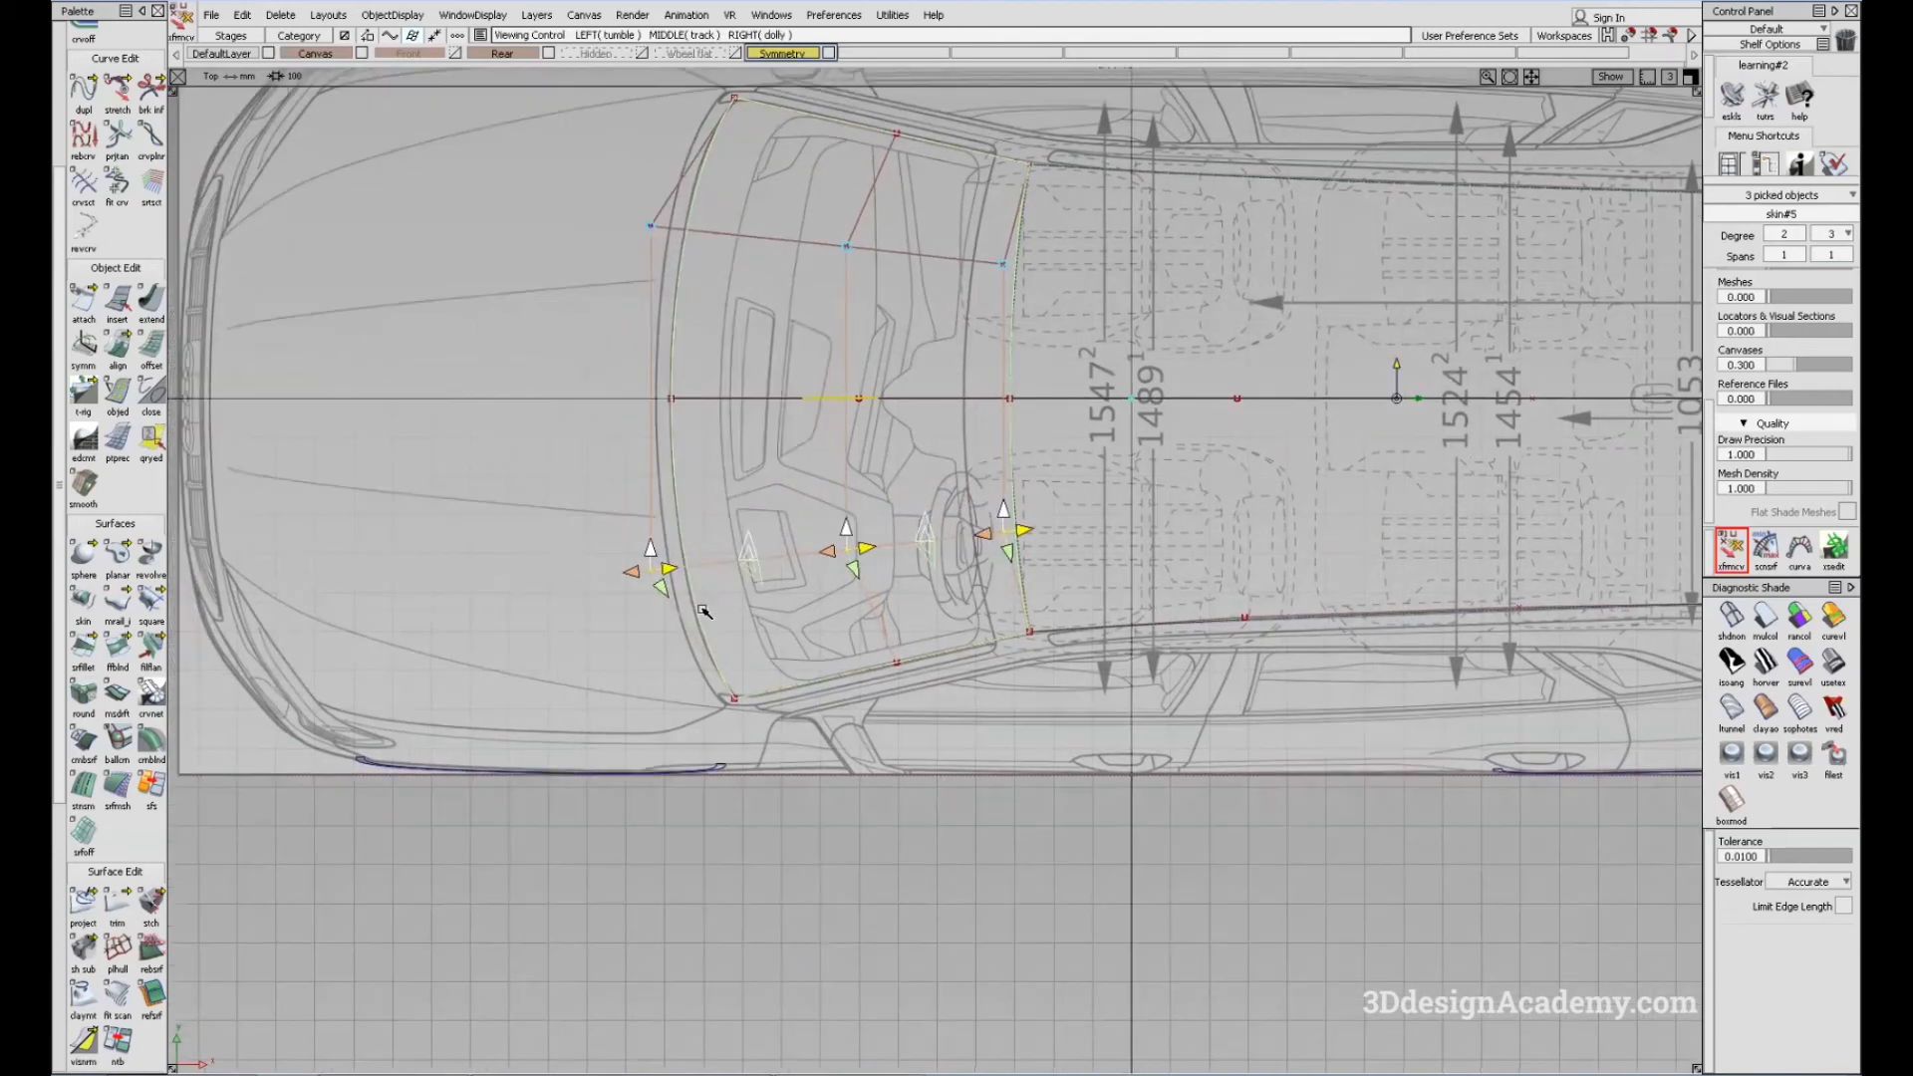
pyautogui.keyDown('alt'); pyautogui.keyDown('shift'); pyautogui.moveTo(1130, 468); pyautogui.dragTo(1141, 507, button='middle'); pyautogui.keyUp('shift'); pyautogui.keyUp('alt')
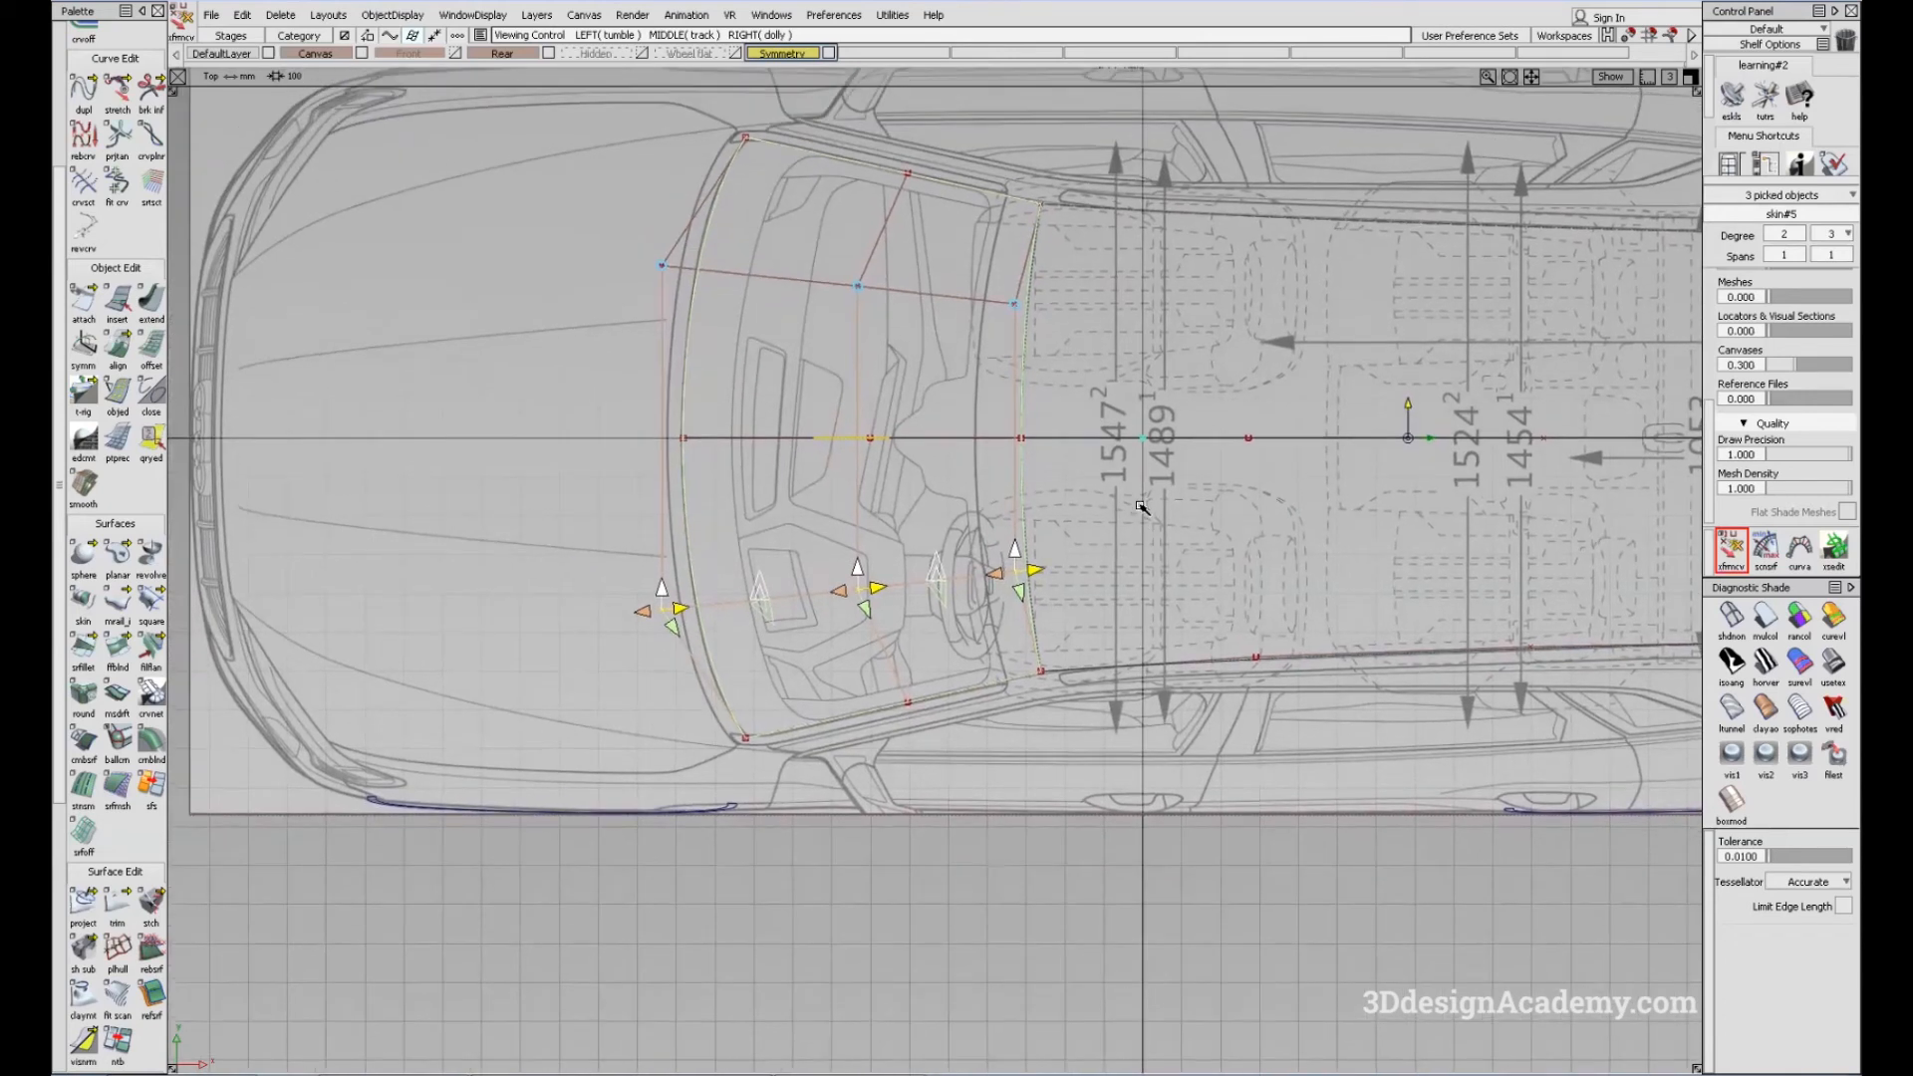
# Step: Reselect the windshield's intermediate control vertex row and nudge it slightly further outward to fit the blueprint
pyautogui.click(1464, 439)
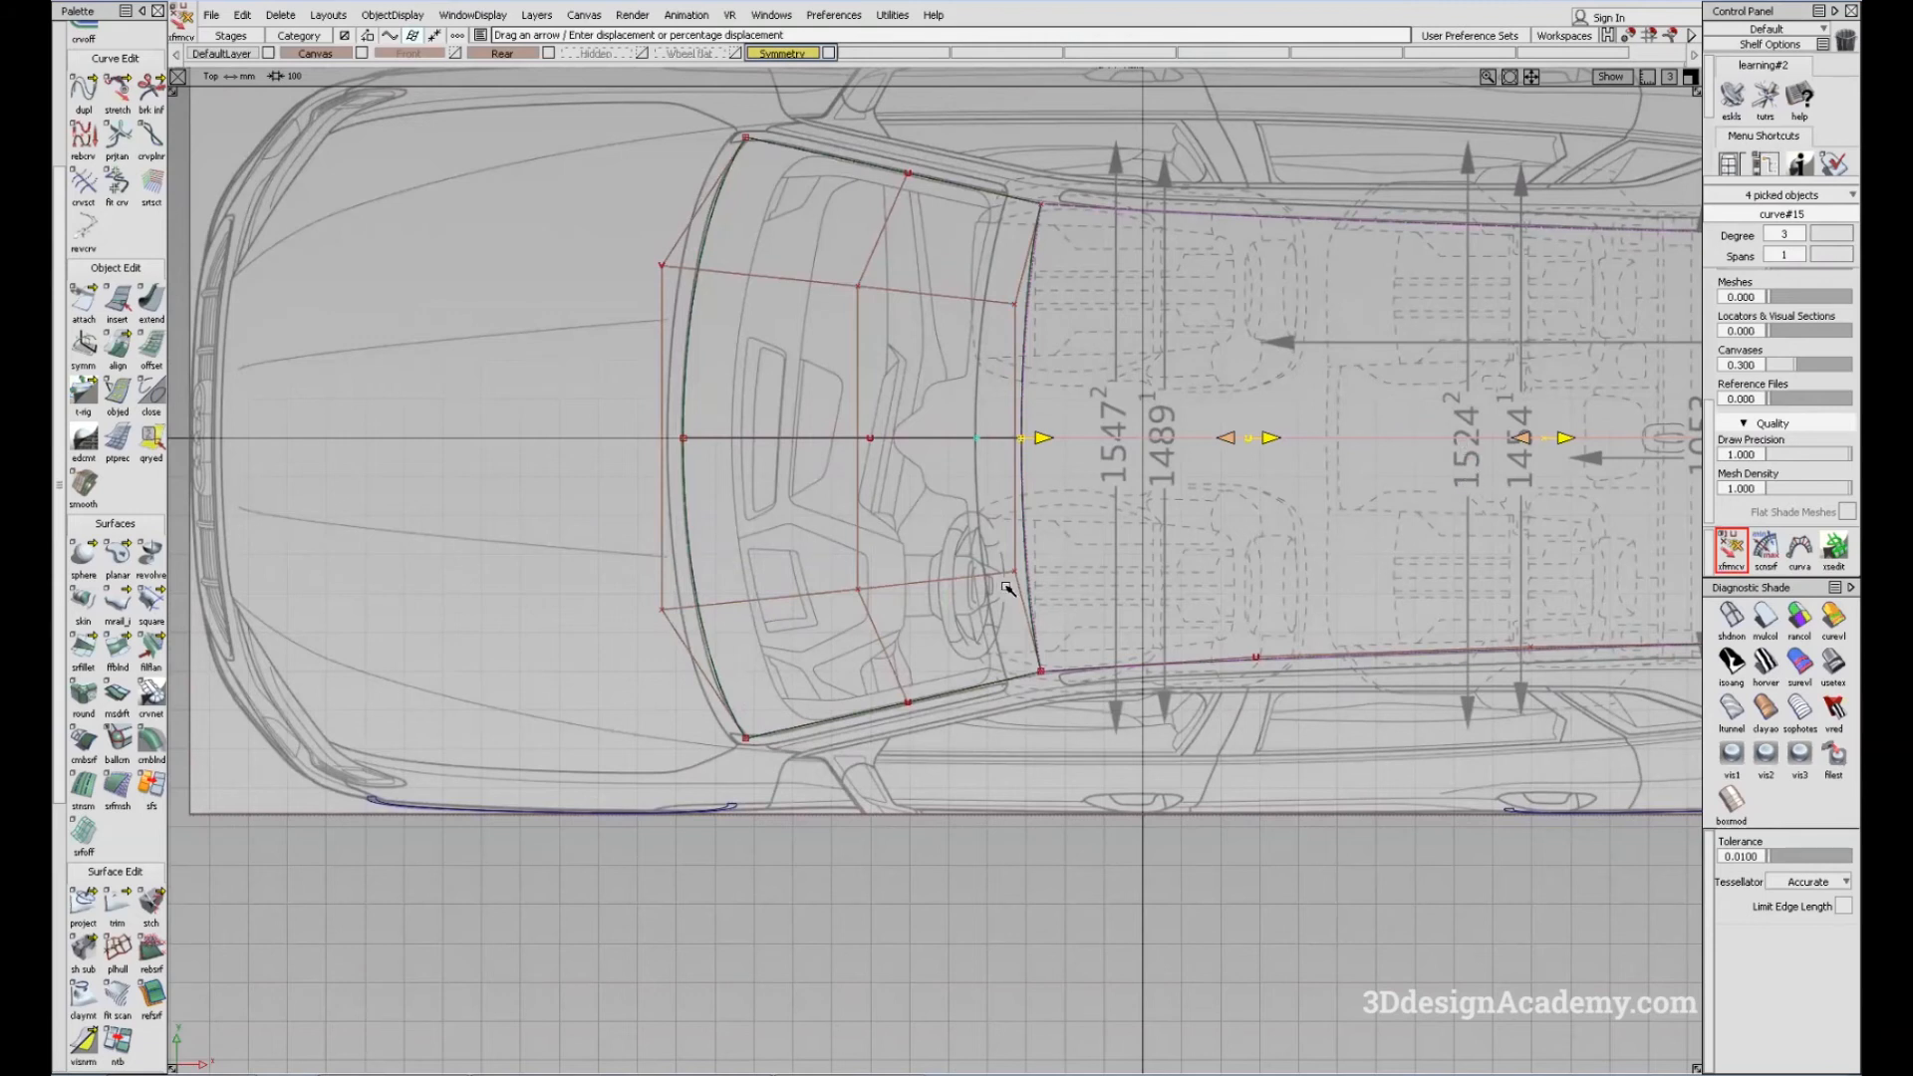
pyautogui.keyDown('ctrl'); pyautogui.keyDown('shift'); pyautogui.moveTo(925, 713); pyautogui.dragTo(908, 548); pyautogui.keyUp('shift'); pyautogui.keyUp('ctrl')
pyautogui.click(898, 585)
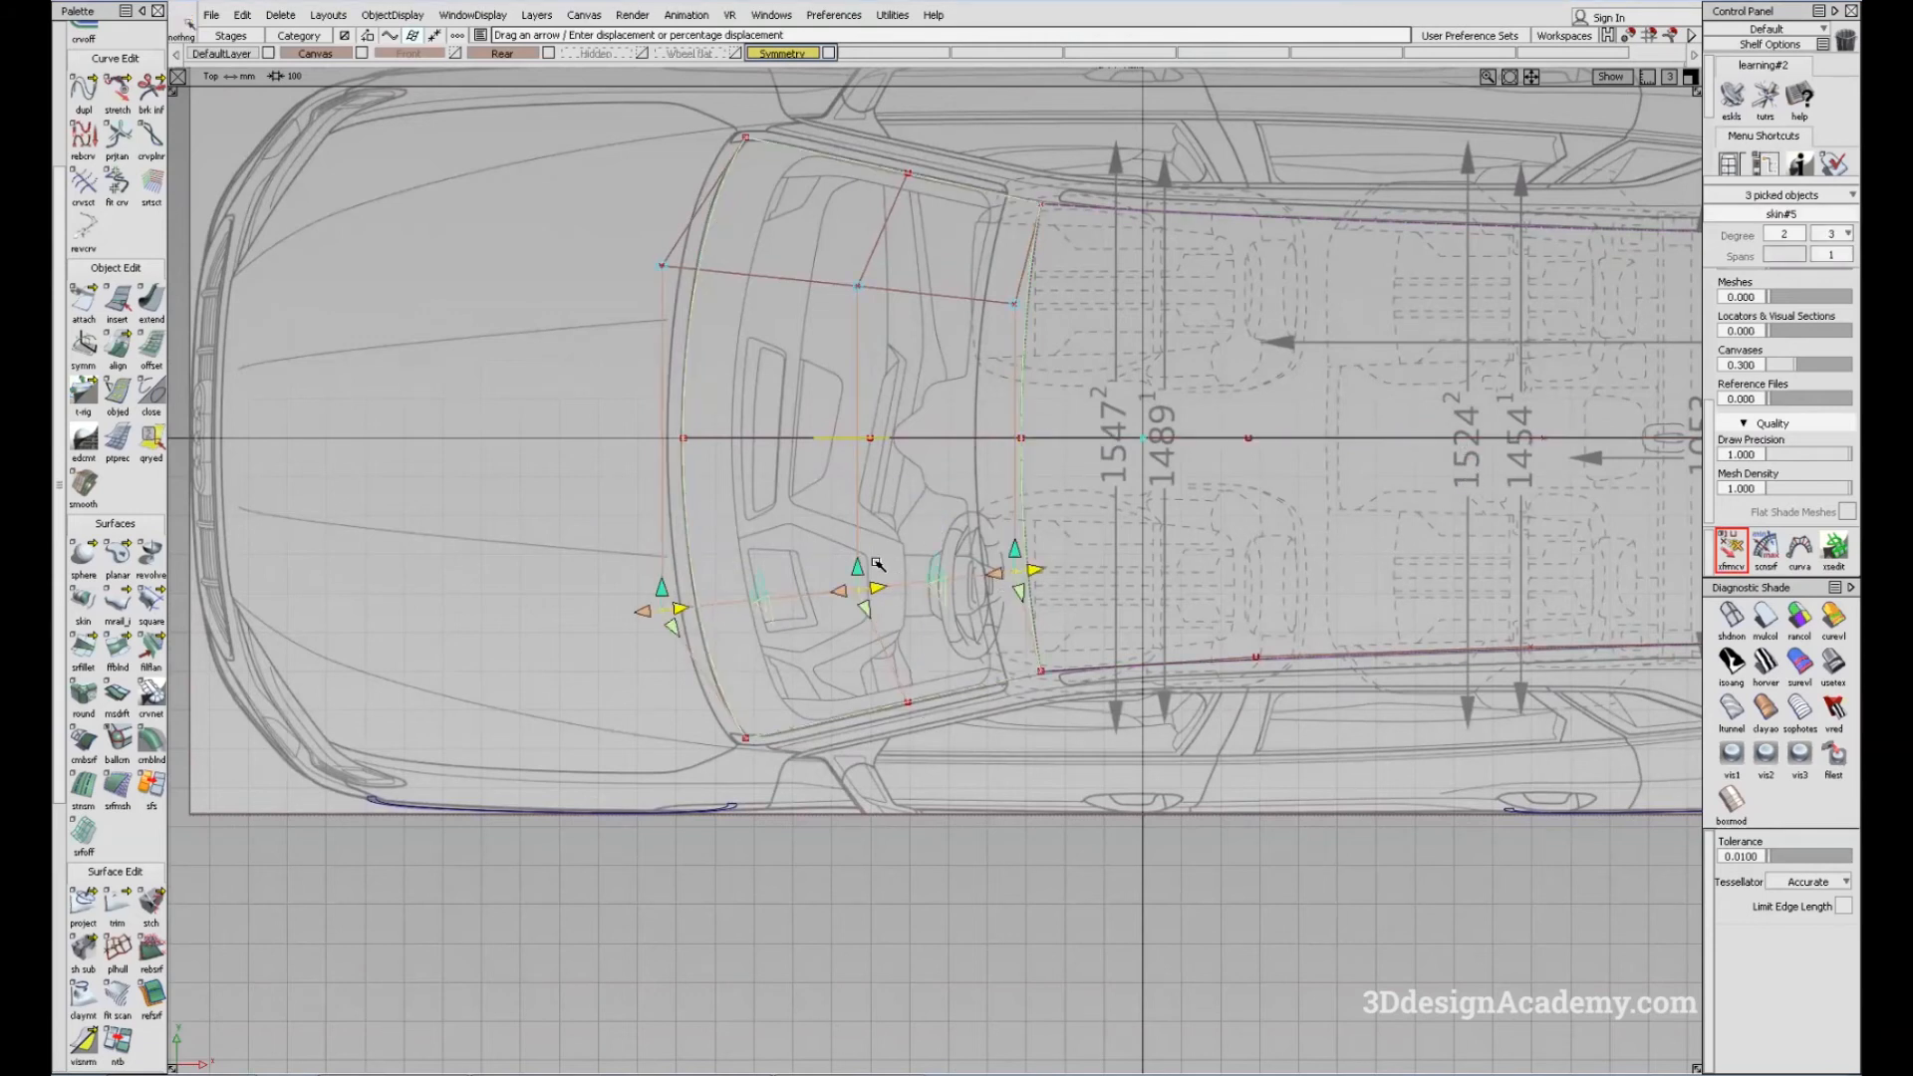
pyautogui.moveTo(1251, 512); pyautogui.dragTo(1277, 771, button='middle')
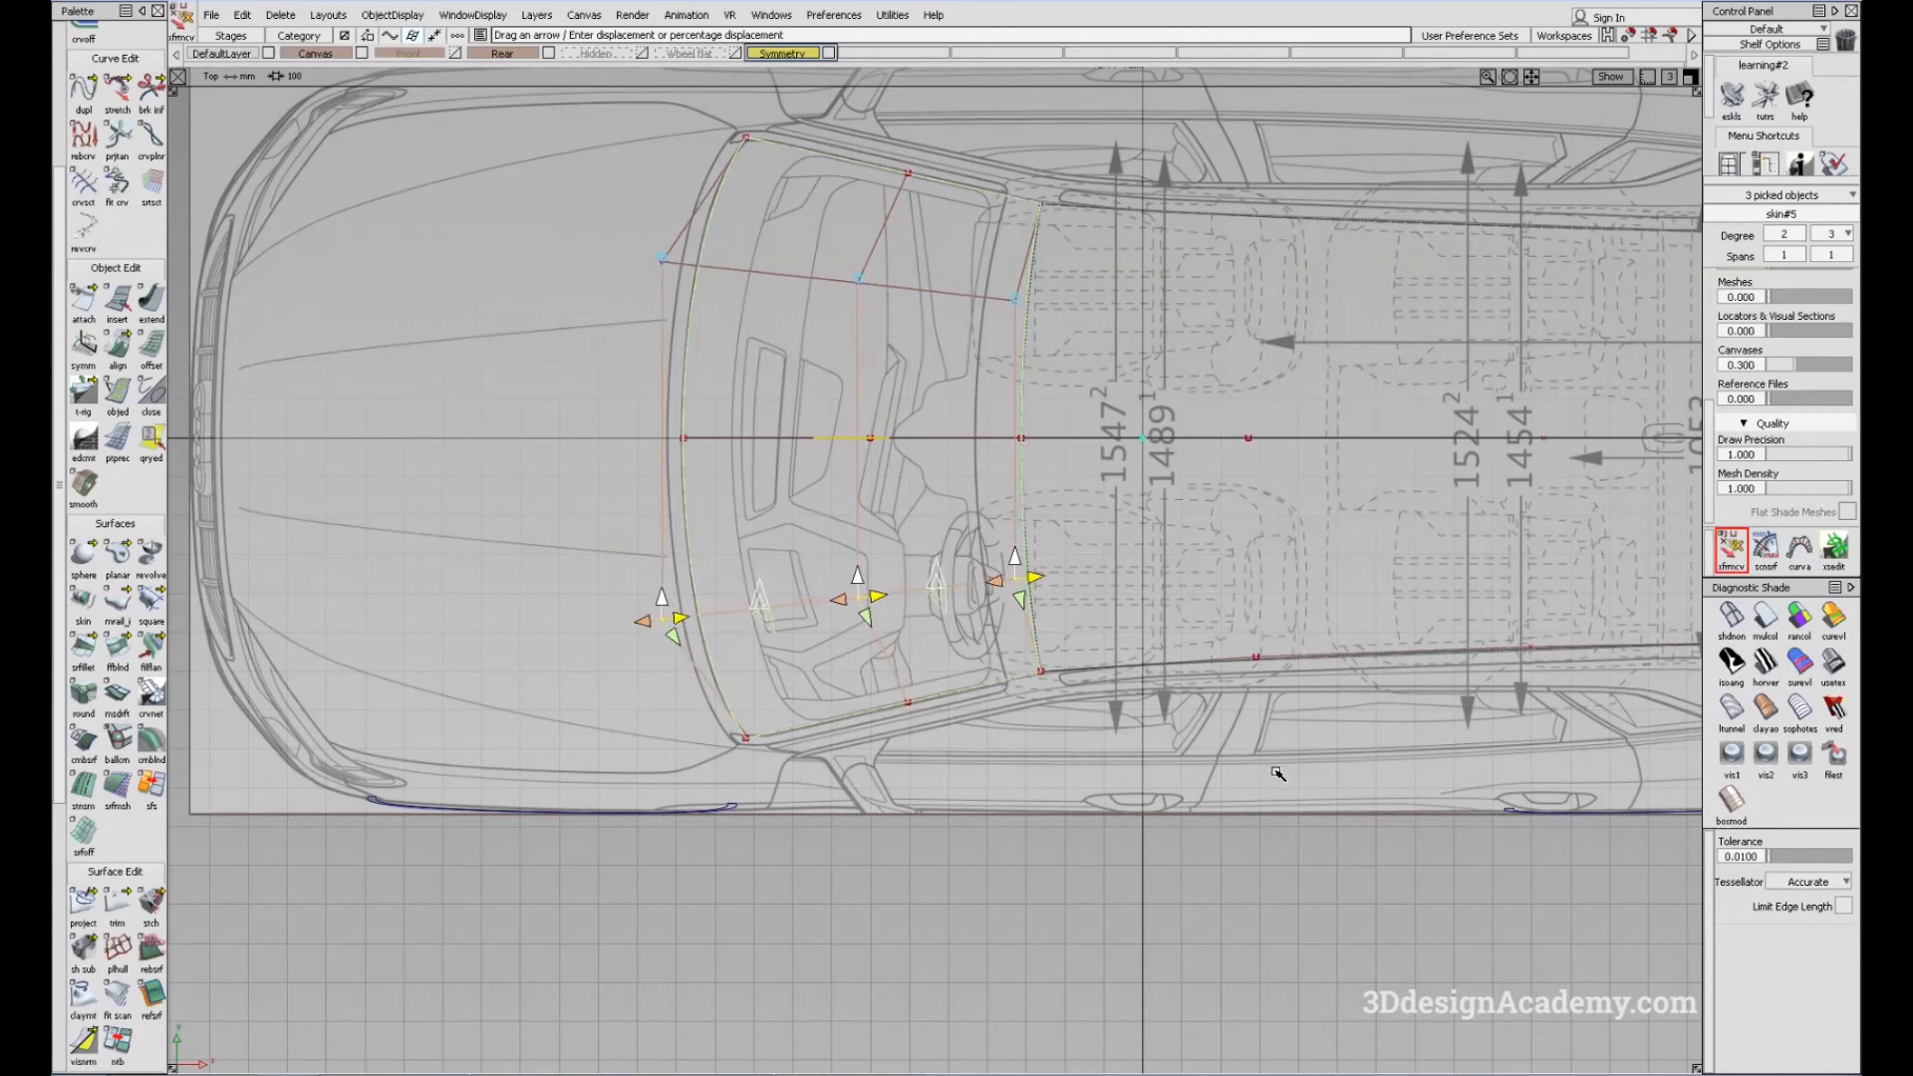
pyautogui.keyDown('alt'); pyautogui.keyDown('shift'); pyautogui.moveTo(1213, 529); pyautogui.dragTo(715, 600, button='middle'); pyautogui.keyUp('shift'); pyautogui.keyUp('alt')
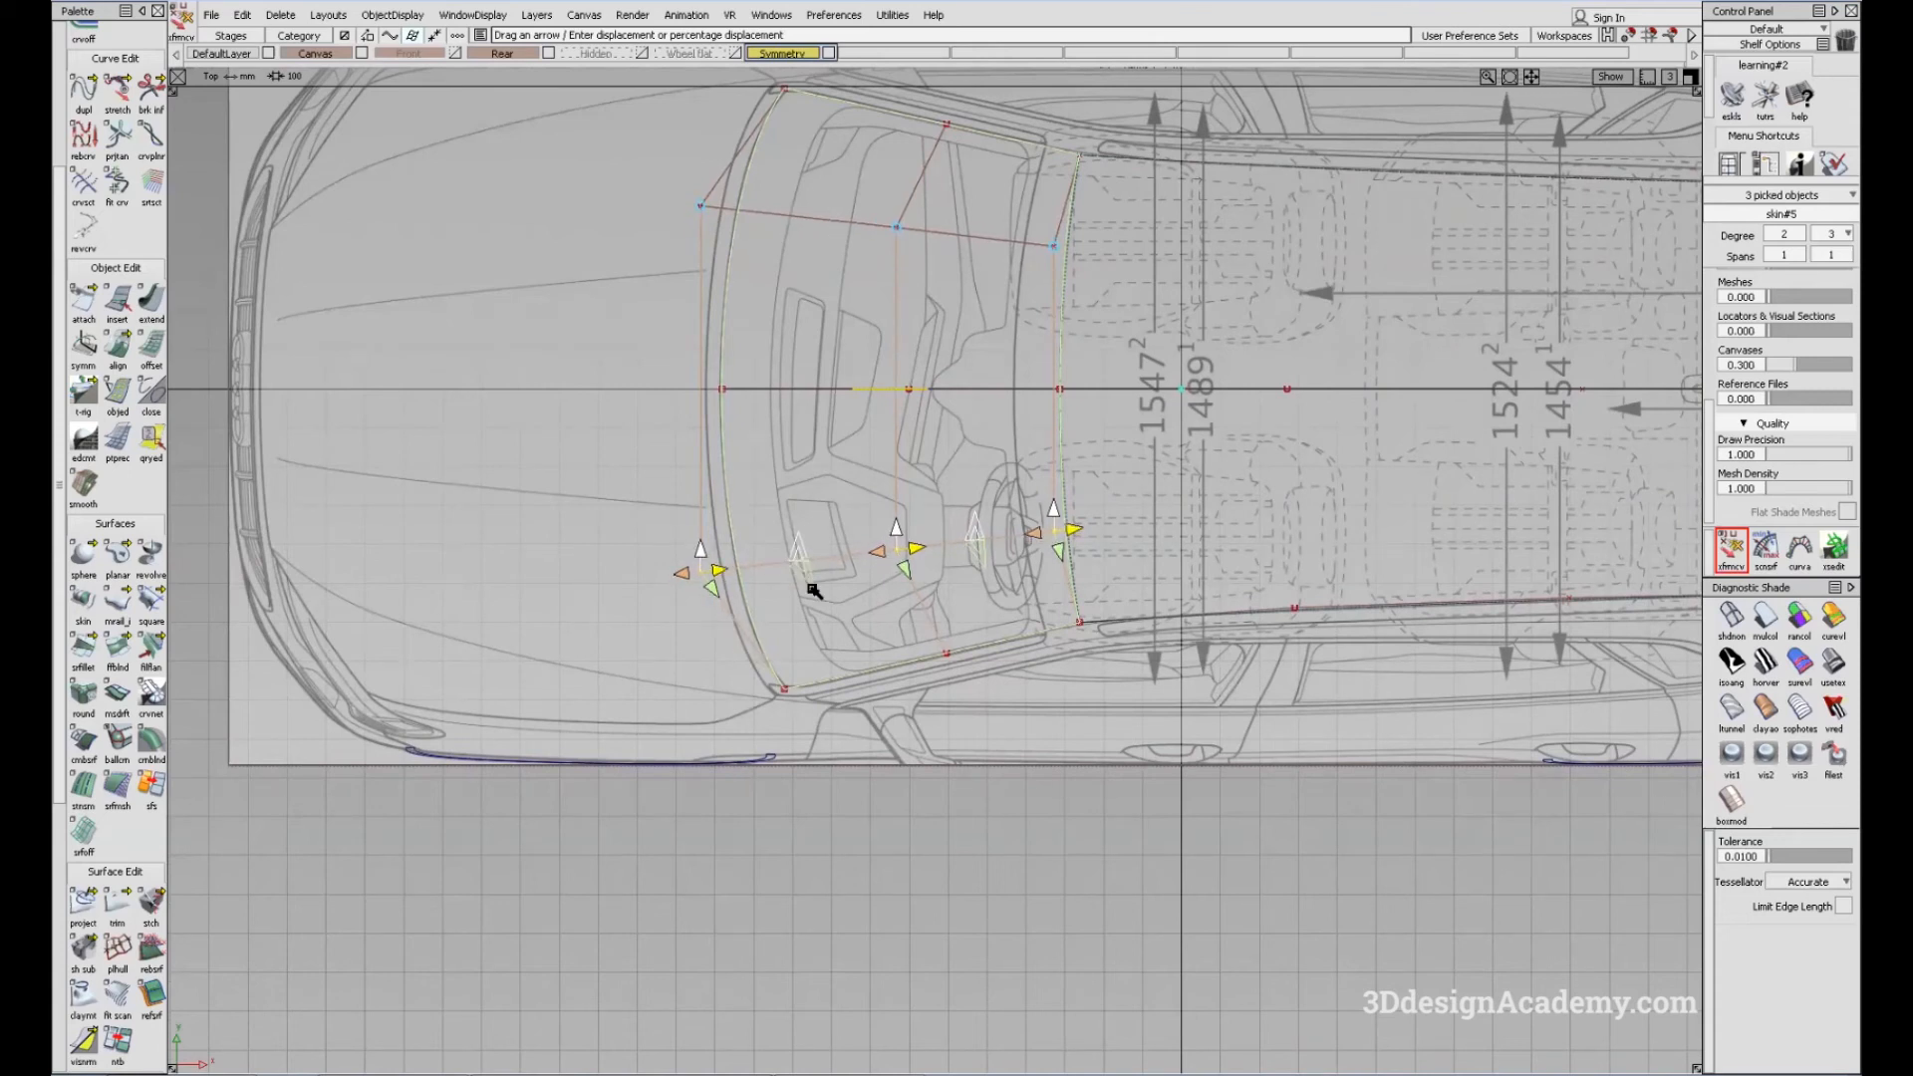
# Step: Shift the windshield's intermediate row outward proportionally, moving the front control vertex most and keeping the roof-side one in place
pyautogui.click(799, 551)
pyautogui.moveTo(798, 553)
pyautogui.mouseDown()
pyautogui.moveTo(795, 680)
pyautogui.moveTo(833, 654)
pyautogui.moveTo(790, 560)
pyautogui.mouseUp()
pyautogui.moveTo(774, 402); pyautogui.dragTo(825, 461)
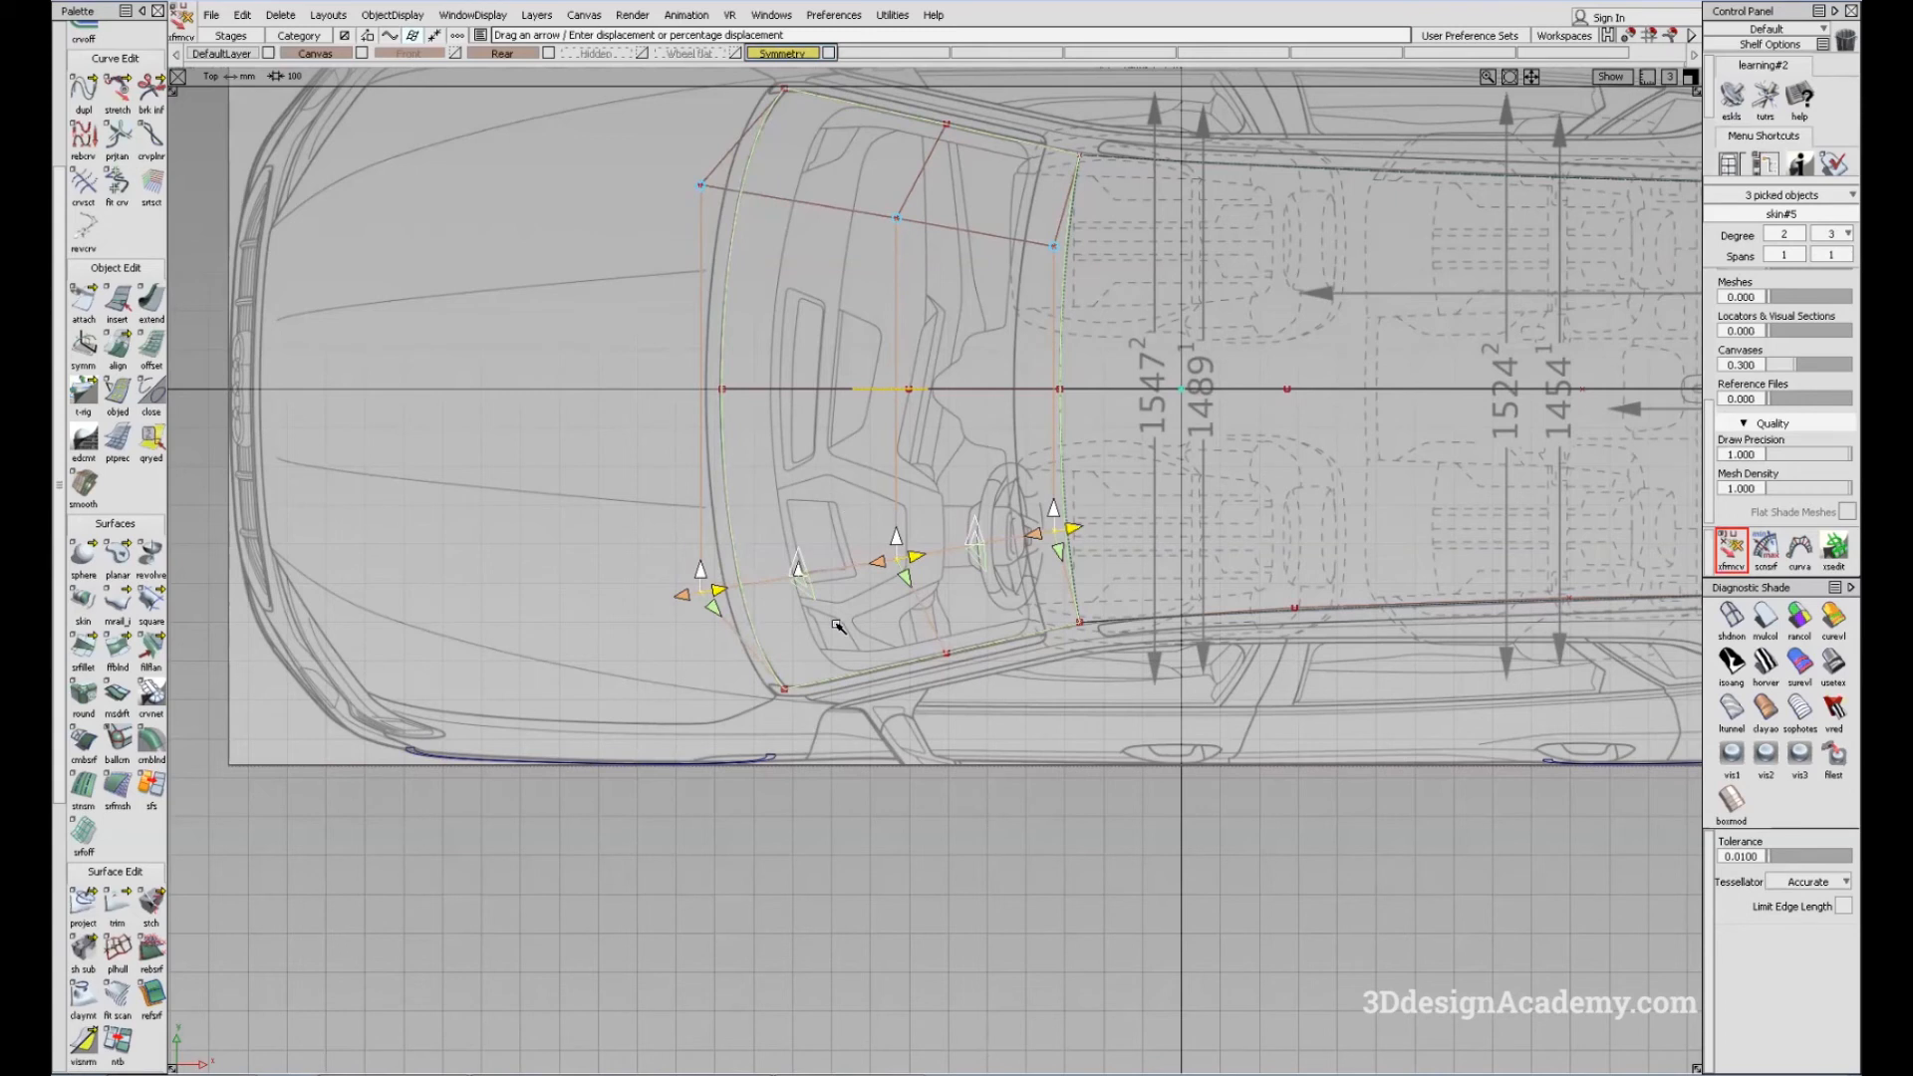
pyautogui.keyDown('alt'); pyautogui.keyDown('shift'); pyautogui.moveTo(781, 691); pyautogui.dragTo(773, 685, button='right'); pyautogui.keyUp('shift'); pyautogui.keyUp('alt')
pyautogui.keyDown('alt'); pyautogui.keyDown('shift'); pyautogui.moveTo(773, 686); pyautogui.dragTo(432, 792, button='middle'); pyautogui.keyUp('shift'); pyautogui.keyUp('alt')
pyautogui.click(840, 590)
pyautogui.keyDown('alt'); pyautogui.keyDown('shift'); pyautogui.moveTo(819, 575); pyautogui.dragTo(842, 572, button='middle'); pyautogui.keyUp('shift'); pyautogui.keyUp('alt')
pyautogui.click(741, 609)
pyautogui.keyDown('alt'); pyautogui.keyDown('shift'); pyautogui.moveTo(951, 530); pyautogui.dragTo(921, 548, button='middle'); pyautogui.keyUp('shift'); pyautogui.keyUp('alt')
pyautogui.keyDown('ctrl'); pyautogui.keyDown('shift'); pyautogui.moveTo(877, 533); pyautogui.dragTo(791, 501); pyautogui.keyUp('shift'); pyautogui.keyUp('ctrl')
pyautogui.keyDown('alt'); pyautogui.keyDown('shift'); pyautogui.moveTo(783, 539); pyautogui.dragTo(834, 494, button='middle'); pyautogui.keyUp('shift'); pyautogui.keyUp('alt')
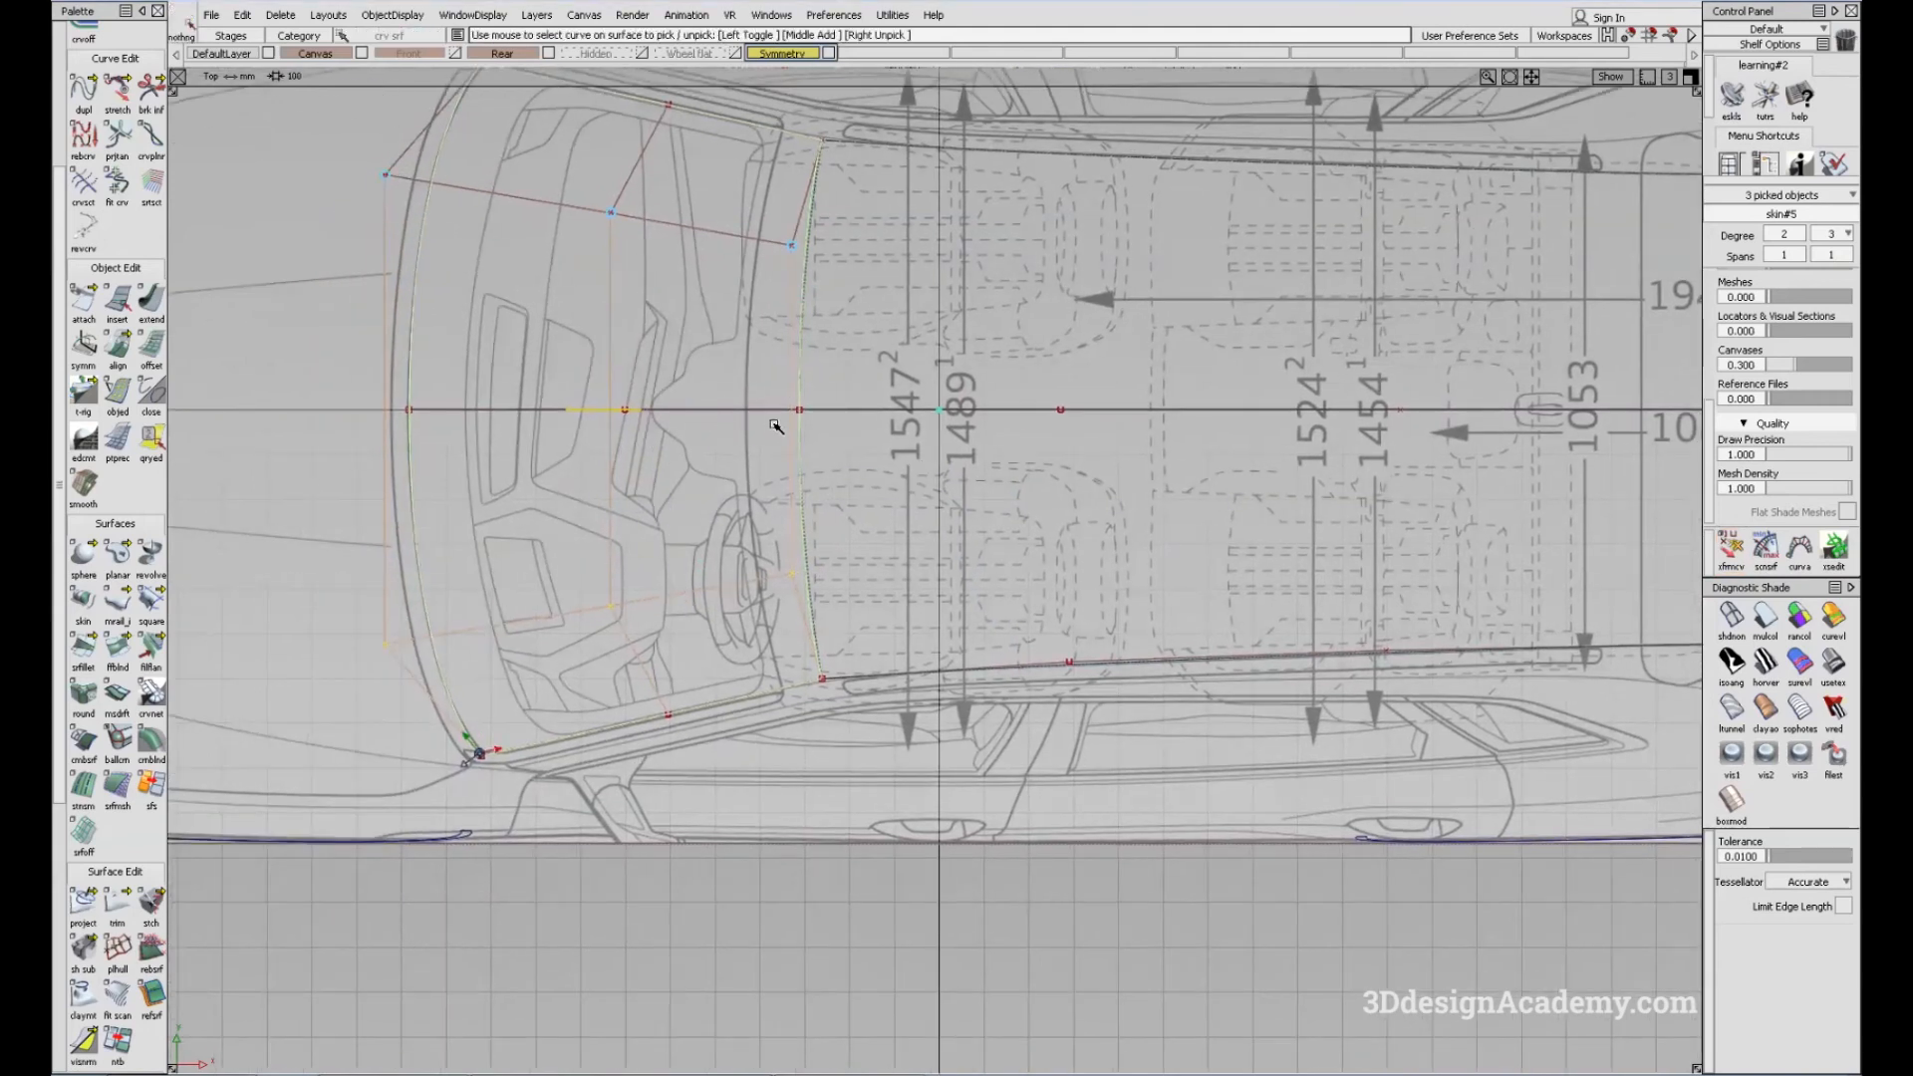
# Step: Select the roof surface and set its degree across the car's width to 3
pyautogui.click(773, 424)
pyautogui.keyDown('alt'); pyautogui.keyDown('shift'); pyautogui.moveTo(773, 424); pyautogui.dragTo(778, 451, button='middle'); pyautogui.keyUp('shift'); pyautogui.keyUp('alt')
pyautogui.keyDown('alt'); pyautogui.keyDown('shift'); pyautogui.moveTo(1266, 577); pyautogui.dragTo(1098, 515, button='middle'); pyautogui.keyUp('shift'); pyautogui.keyUp('alt')
pyautogui.keyDown('alt'); pyautogui.keyDown('shift'); pyautogui.moveTo(1096, 513); pyautogui.dragTo(1201, 522, button='right'); pyautogui.keyUp('shift'); pyautogui.keyUp('alt')
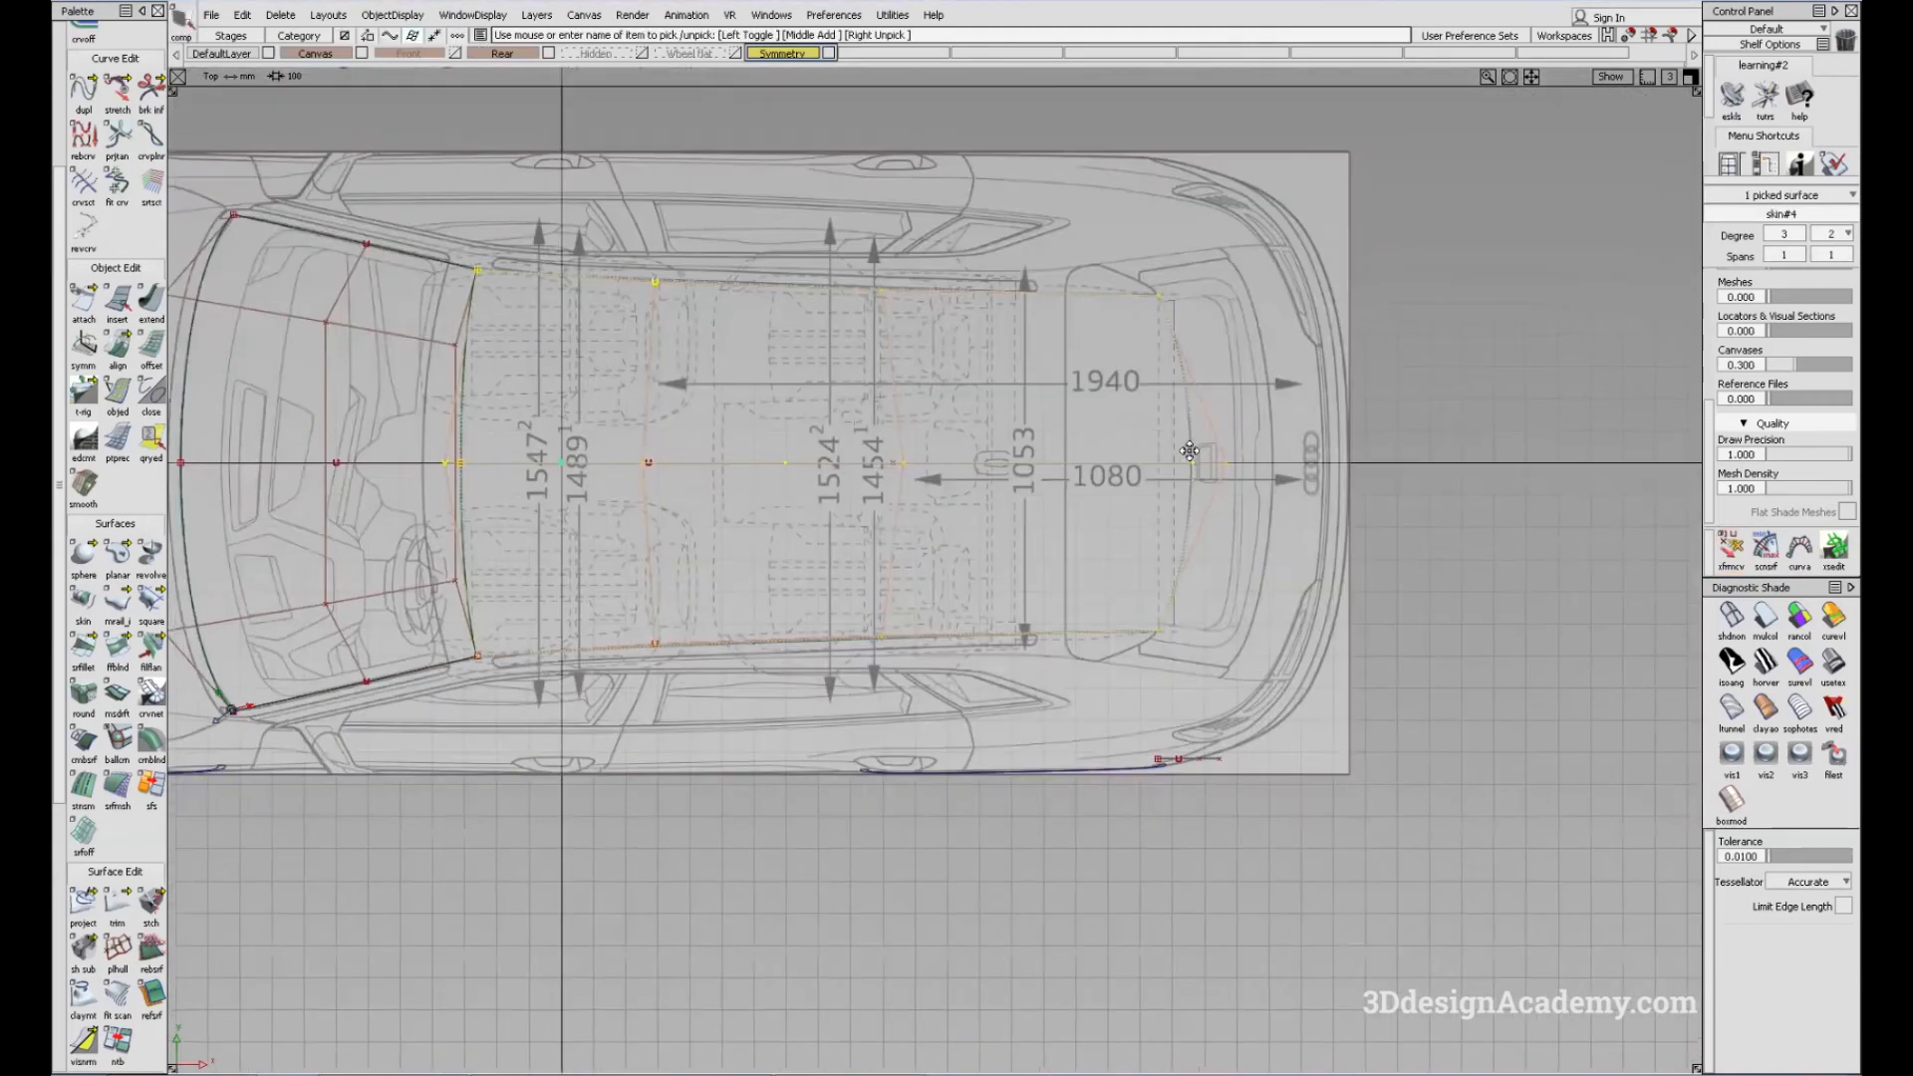
pyautogui.keyDown('alt'); pyautogui.keyDown('shift'); pyautogui.moveTo(1201, 523); pyautogui.dragTo(1108, 561, button='middle'); pyautogui.keyUp('shift'); pyautogui.keyUp('alt')
pyautogui.click(1839, 235)
pyautogui.click(1833, 341)
# Step: Examine the roof and windshield surfaces with their control vertices in the top view and shaded in perspective
pyautogui.keyDown('alt'); pyautogui.keyDown('shift'); pyautogui.moveTo(632, 616); pyautogui.dragTo(831, 565, button='middle'); pyautogui.keyUp('shift'); pyautogui.keyUp('alt')
pyautogui.keyDown('ctrl'); pyautogui.keyDown('shift'); pyautogui.moveTo(1398, 783); pyautogui.dragTo(1360, 553); pyautogui.keyUp('shift'); pyautogui.keyUp('ctrl')
pyautogui.keyDown('alt'); pyautogui.keyDown('shift'); pyautogui.moveTo(720, 553); pyautogui.dragTo(794, 541, button='middle'); pyautogui.keyUp('shift'); pyautogui.keyUp('alt')
pyautogui.keyDown('ctrl'); pyautogui.keyDown('shift'); pyautogui.moveTo(726, 675); pyautogui.dragTo(701, 488); pyautogui.keyUp('shift'); pyautogui.keyUp('ctrl')
pyautogui.keyDown('alt'); pyautogui.keyDown('shift'); pyautogui.moveTo(680, 496); pyautogui.dragTo(749, 472, button='middle'); pyautogui.keyUp('shift'); pyautogui.keyUp('alt')
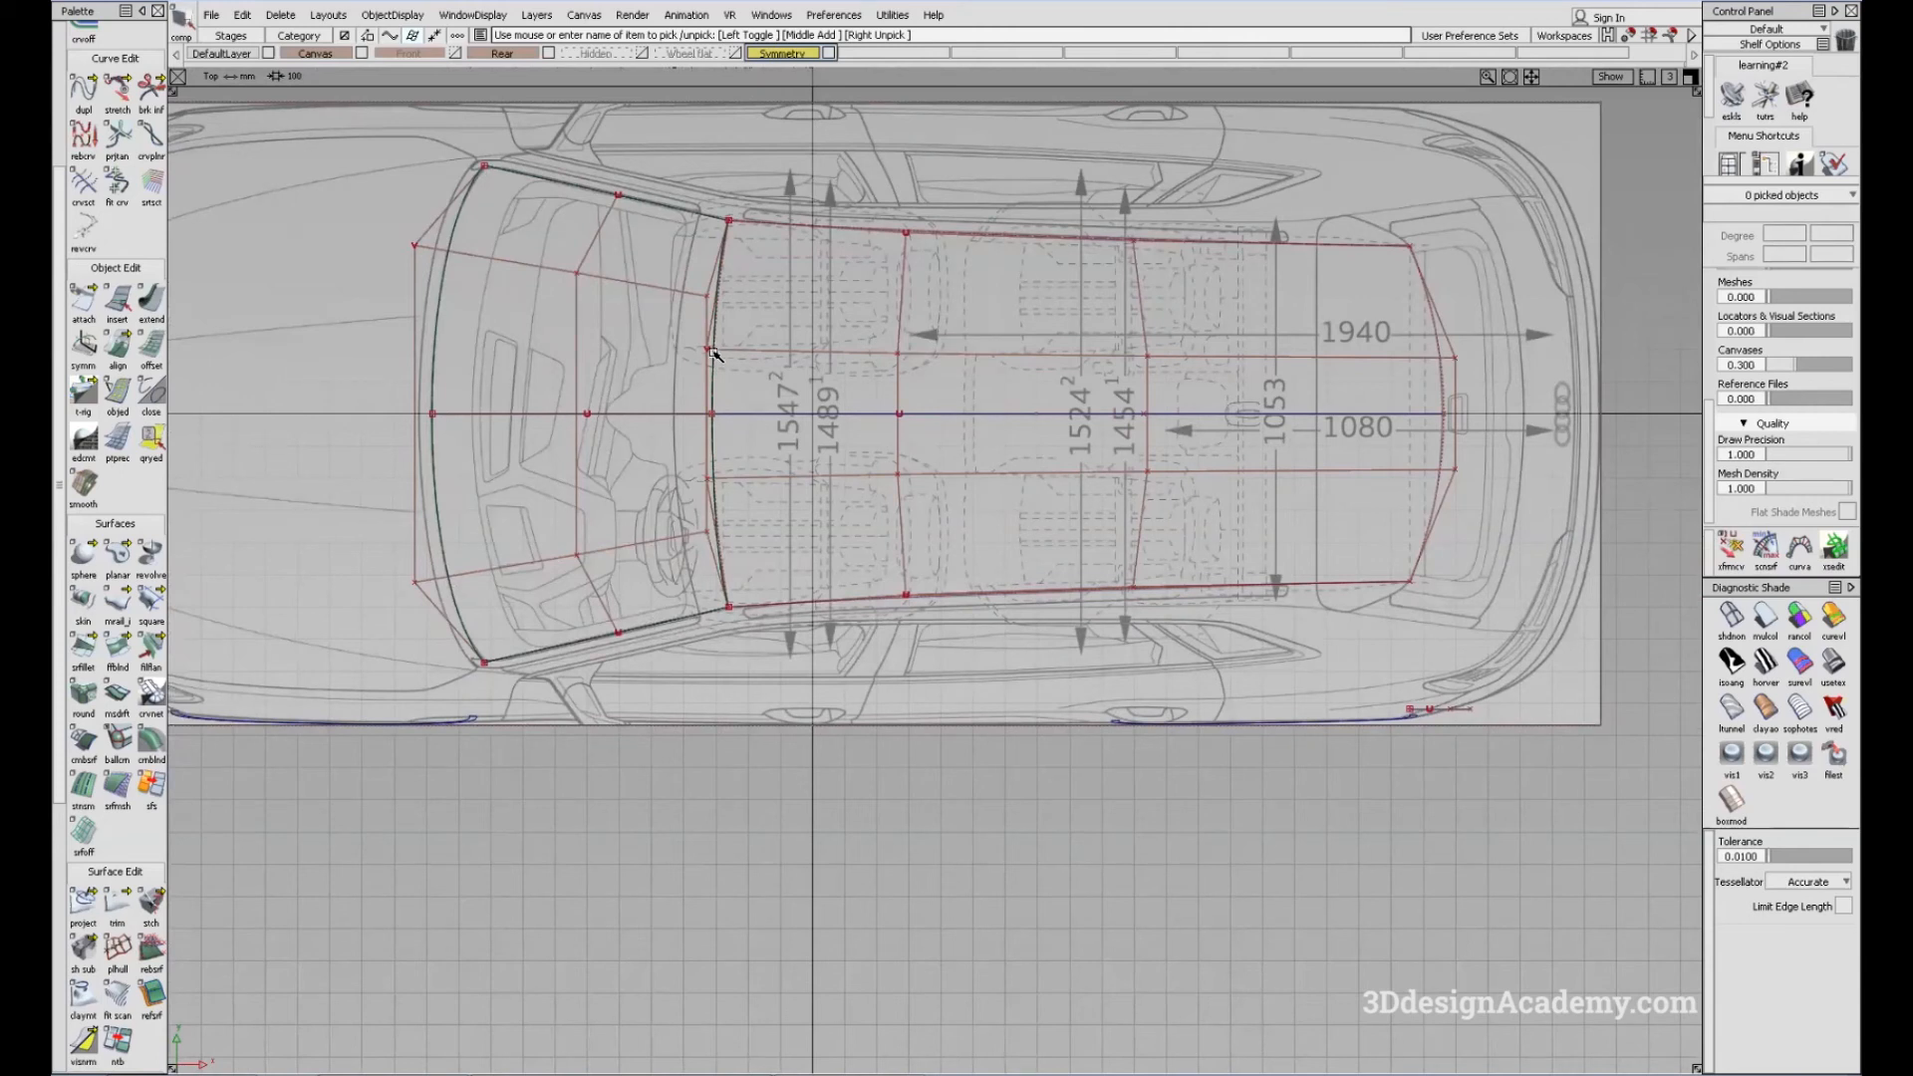
pyautogui.press('F8')
pyautogui.keyDown('alt'); pyautogui.keyDown('shift'); pyautogui.moveTo(1123, 648); pyautogui.dragTo(1096, 438); pyautogui.keyUp('shift'); pyautogui.keyUp('alt')
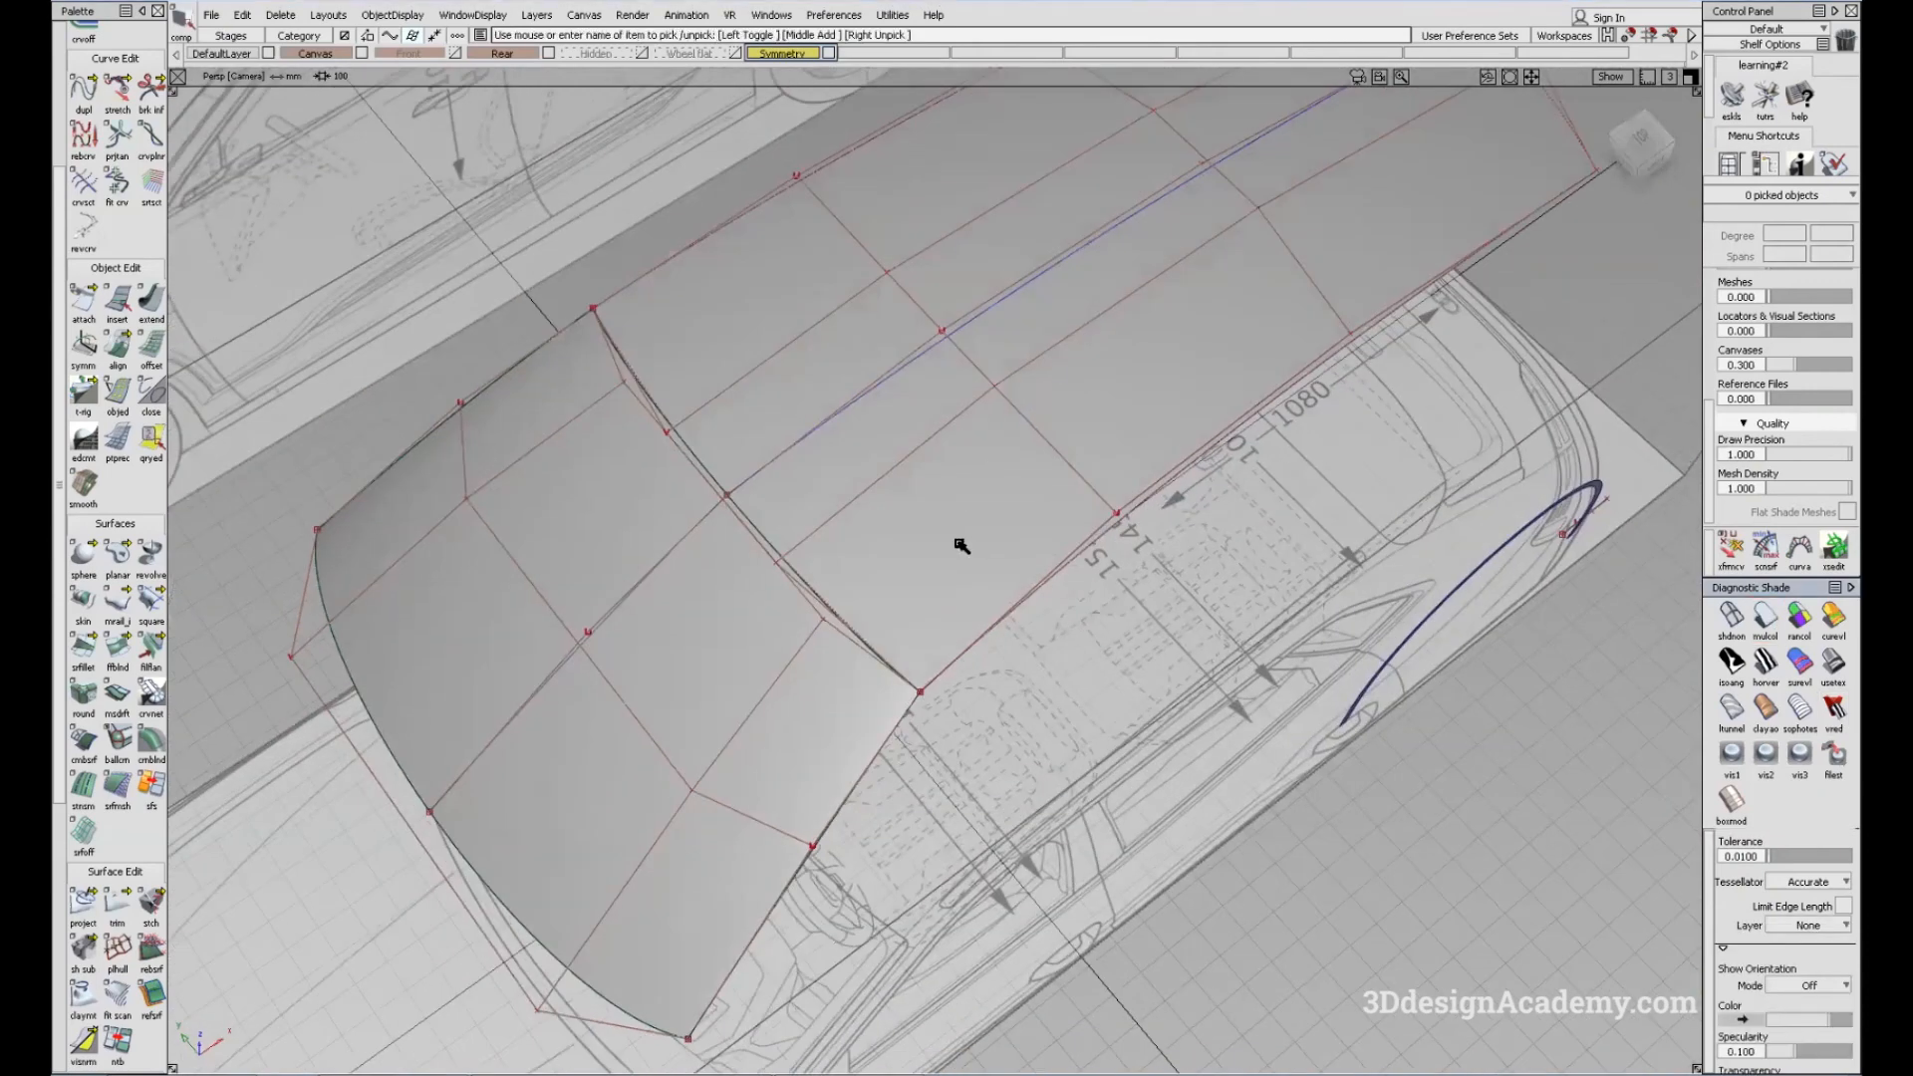
pyautogui.keyDown('alt'); pyautogui.keyDown('shift'); pyautogui.moveTo(961, 547); pyautogui.dragTo(1075, 391); pyautogui.keyUp('shift'); pyautogui.keyUp('alt')
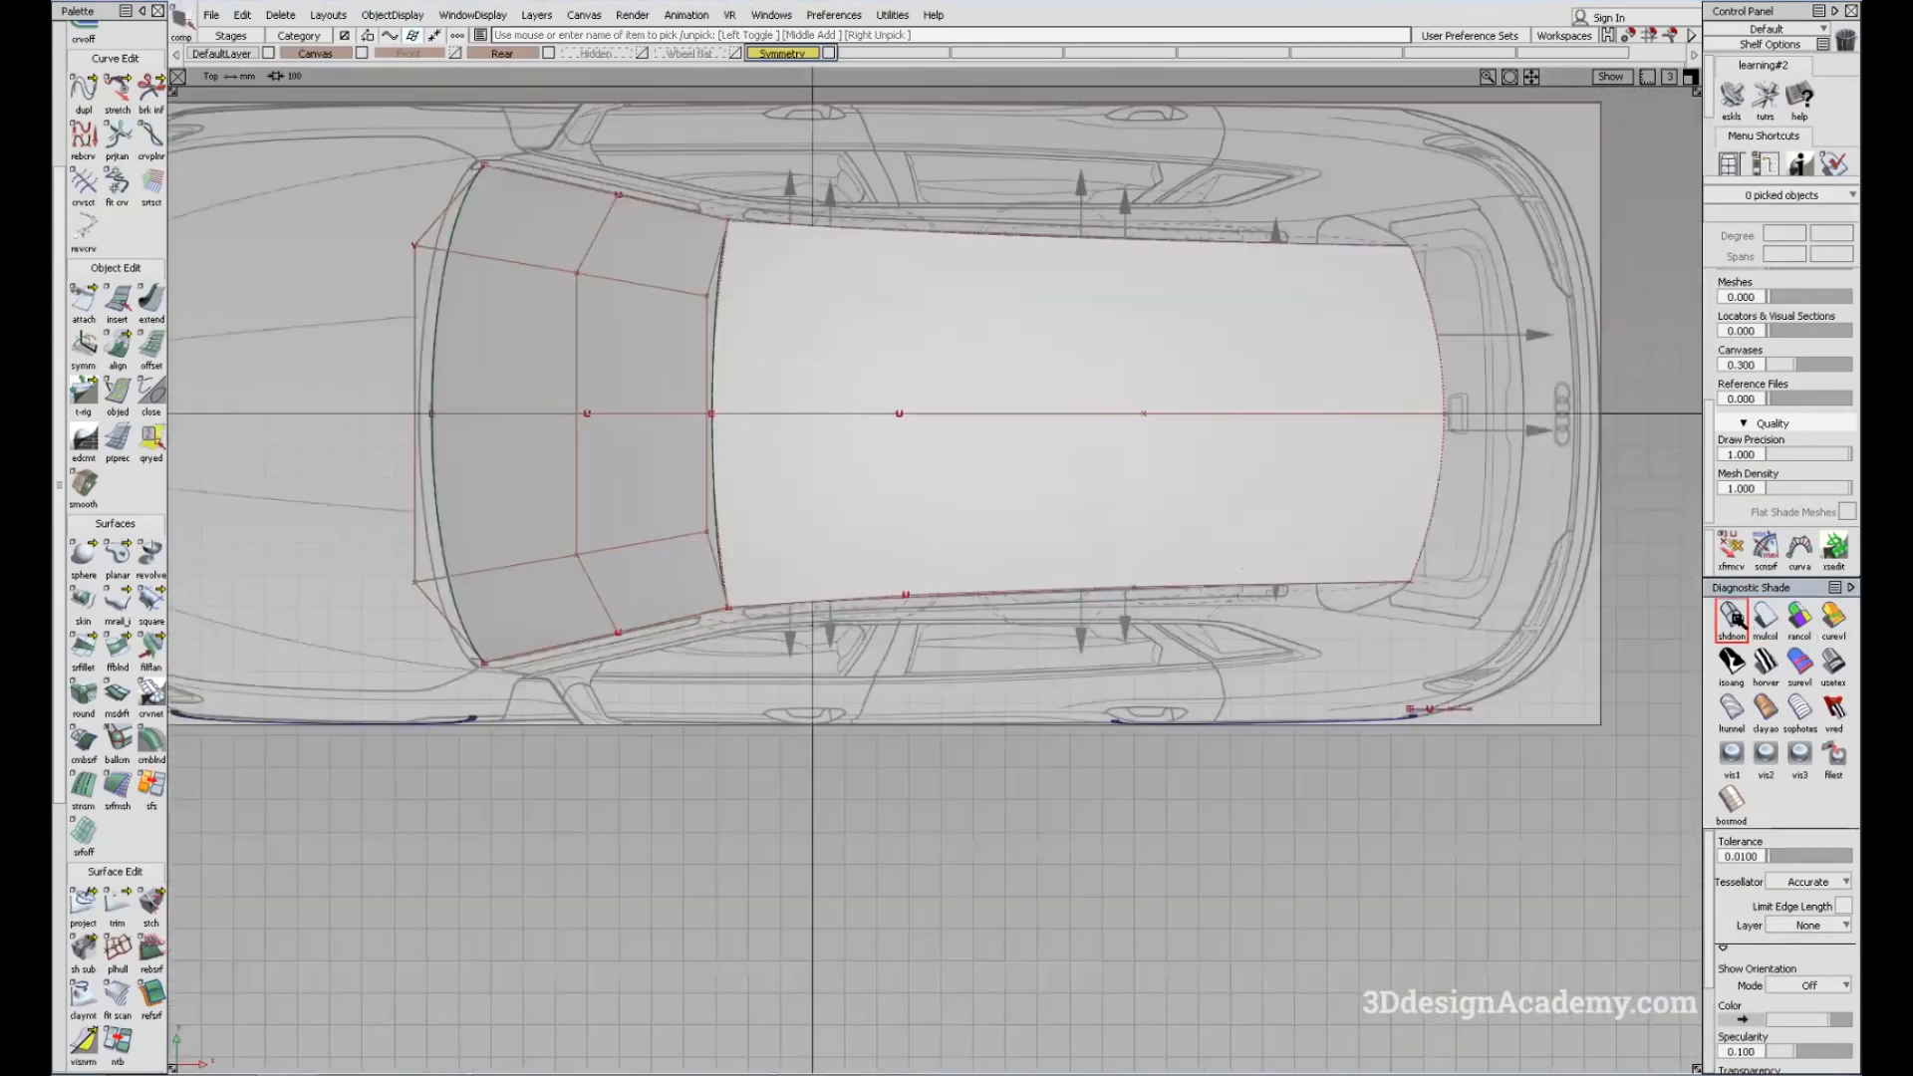
# Step: Align the roof surface's front edge to the windshield's rear edge with G0 continuity and the Edge type
pyautogui.keyDown('alt'); pyautogui.keyDown('shift'); pyautogui.moveTo(817, 597); pyautogui.dragTo(638, 538, button='right'); pyautogui.keyUp('shift'); pyautogui.keyUp('alt')
pyautogui.doubleClick(118, 348)
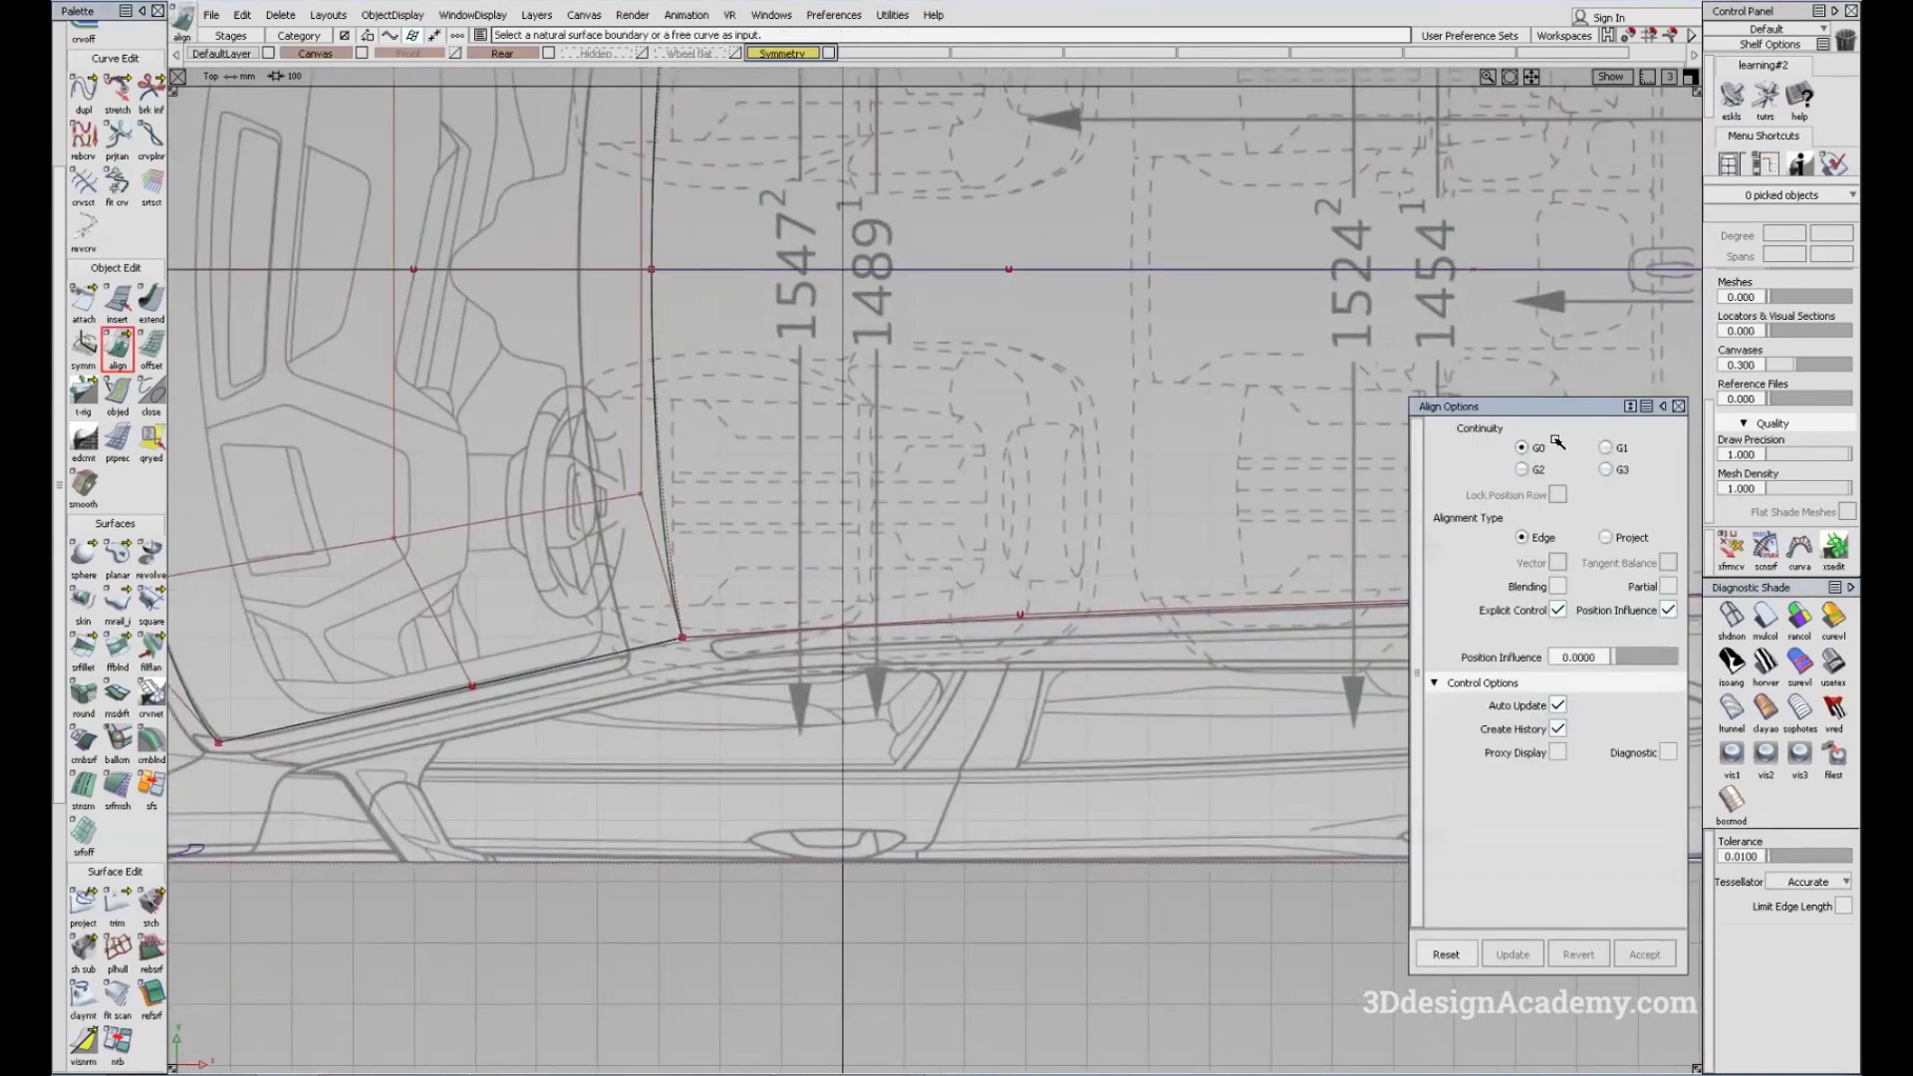
pyautogui.click(667, 498)
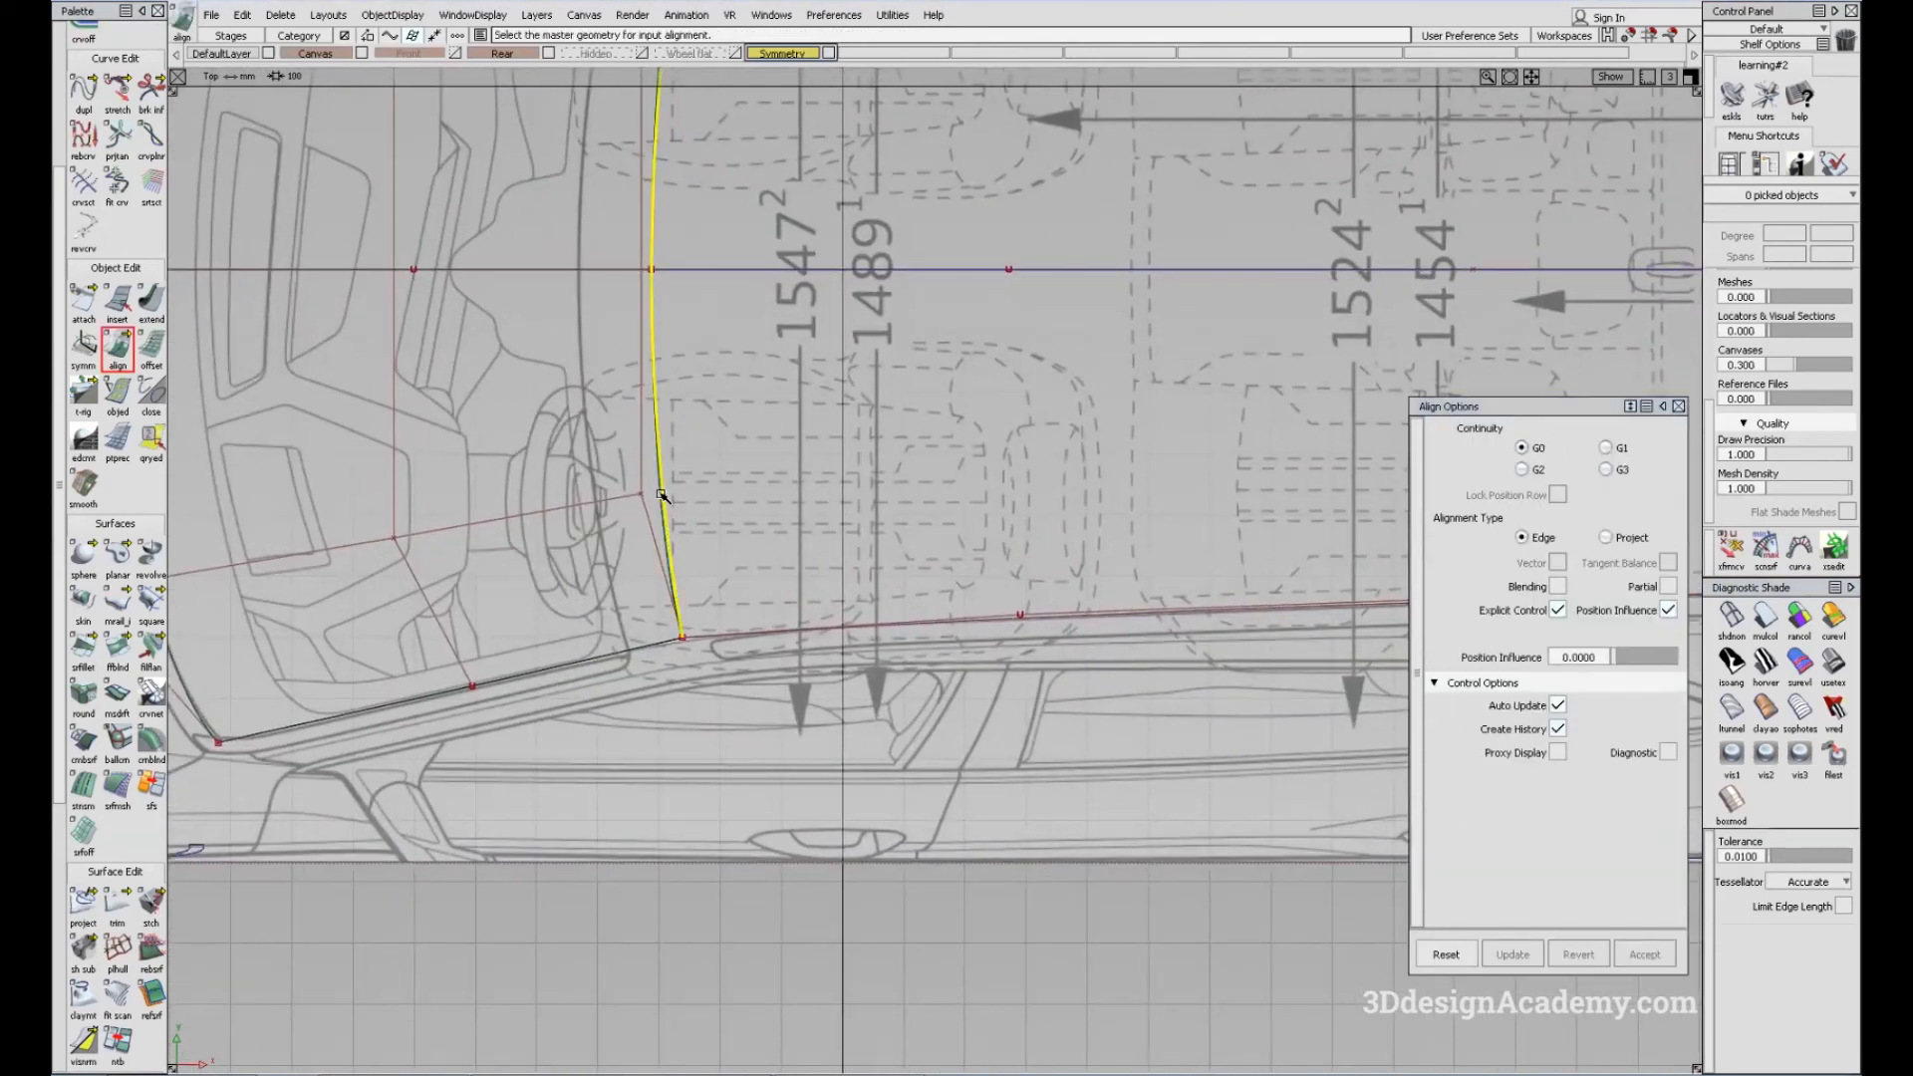
pyautogui.keyDown('alt'); pyautogui.keyDown('shift'); pyautogui.moveTo(1046, 450); pyautogui.dragTo(1007, 504, button='right'); pyautogui.keyUp('shift'); pyautogui.keyUp('alt')
pyautogui.keyDown('alt'); pyautogui.keyDown('shift'); pyautogui.moveTo(1008, 504); pyautogui.dragTo(993, 538, button='middle'); pyautogui.keyUp('shift'); pyautogui.keyUp('alt')
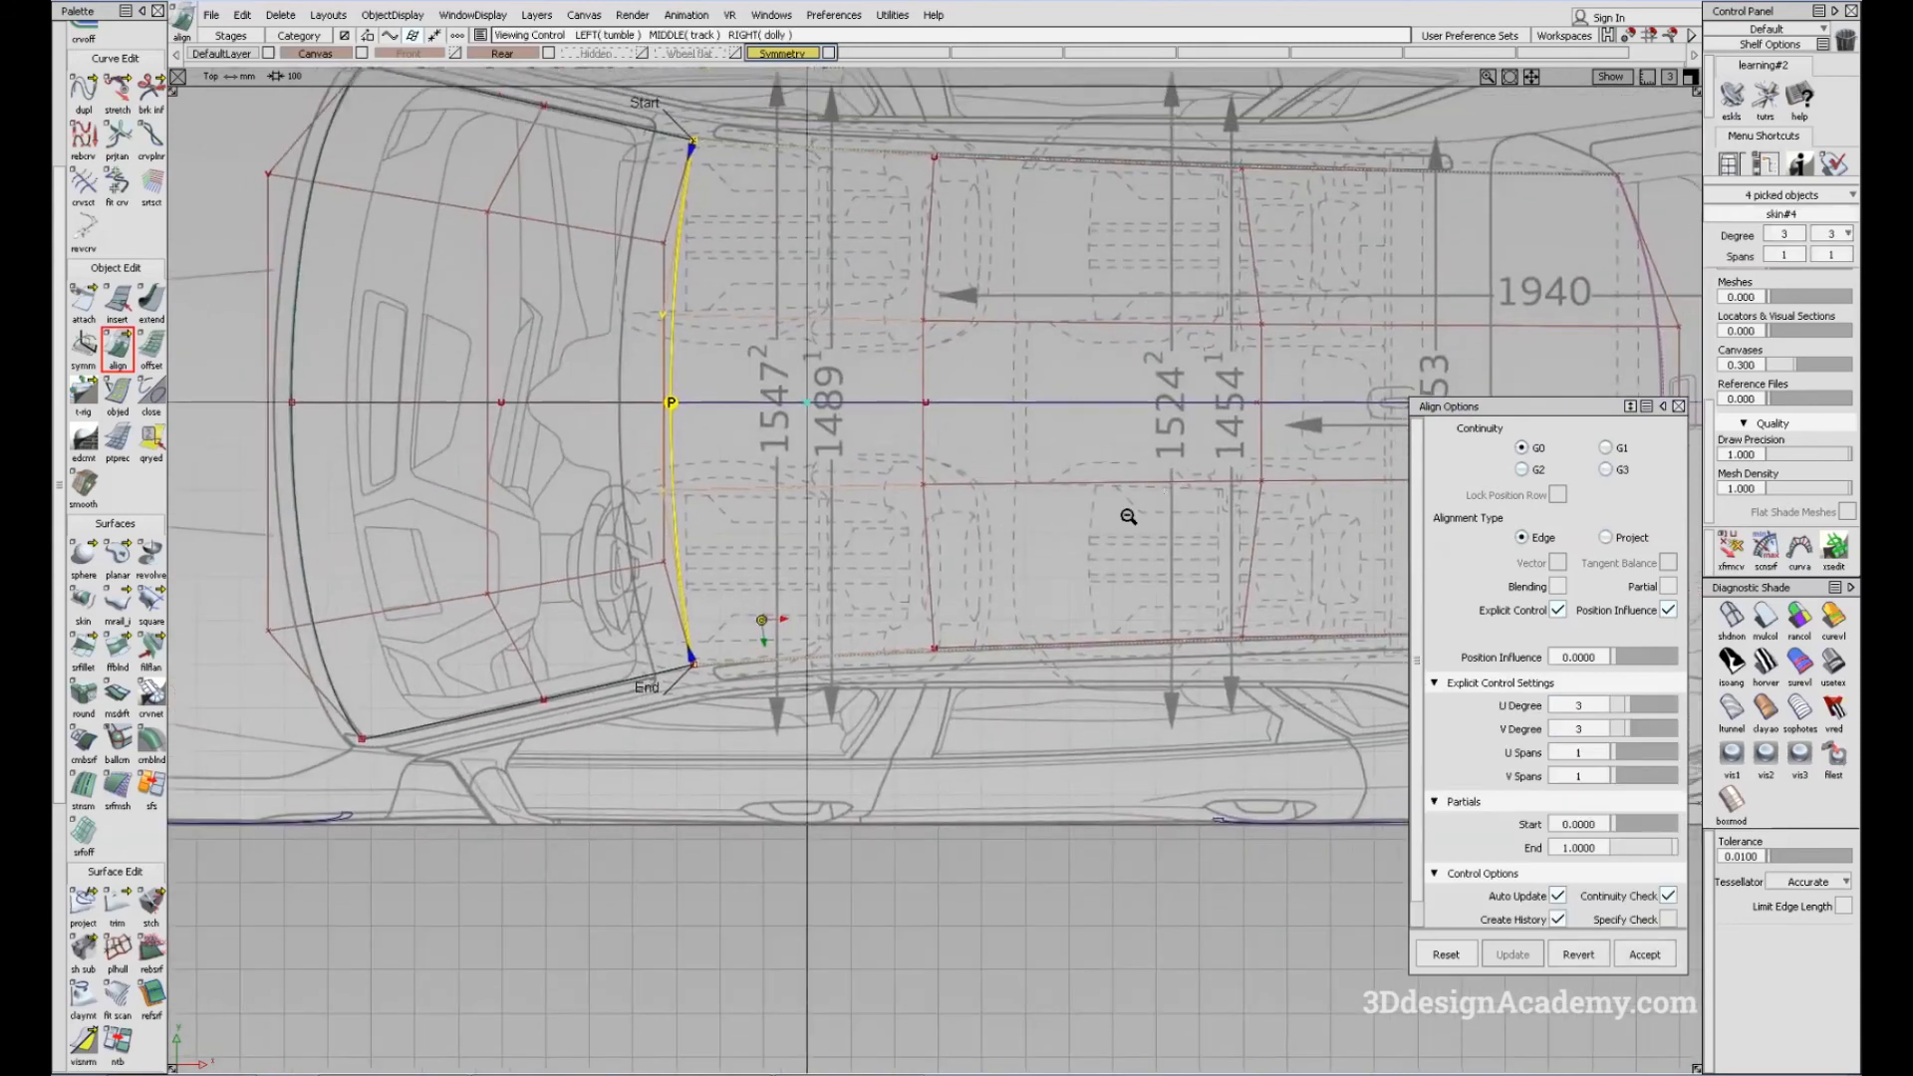
pyautogui.keyDown('alt'); pyautogui.keyDown('shift'); pyautogui.moveTo(1127, 517); pyautogui.dragTo(991, 491, button='right'); pyautogui.keyUp('shift'); pyautogui.keyUp('alt')
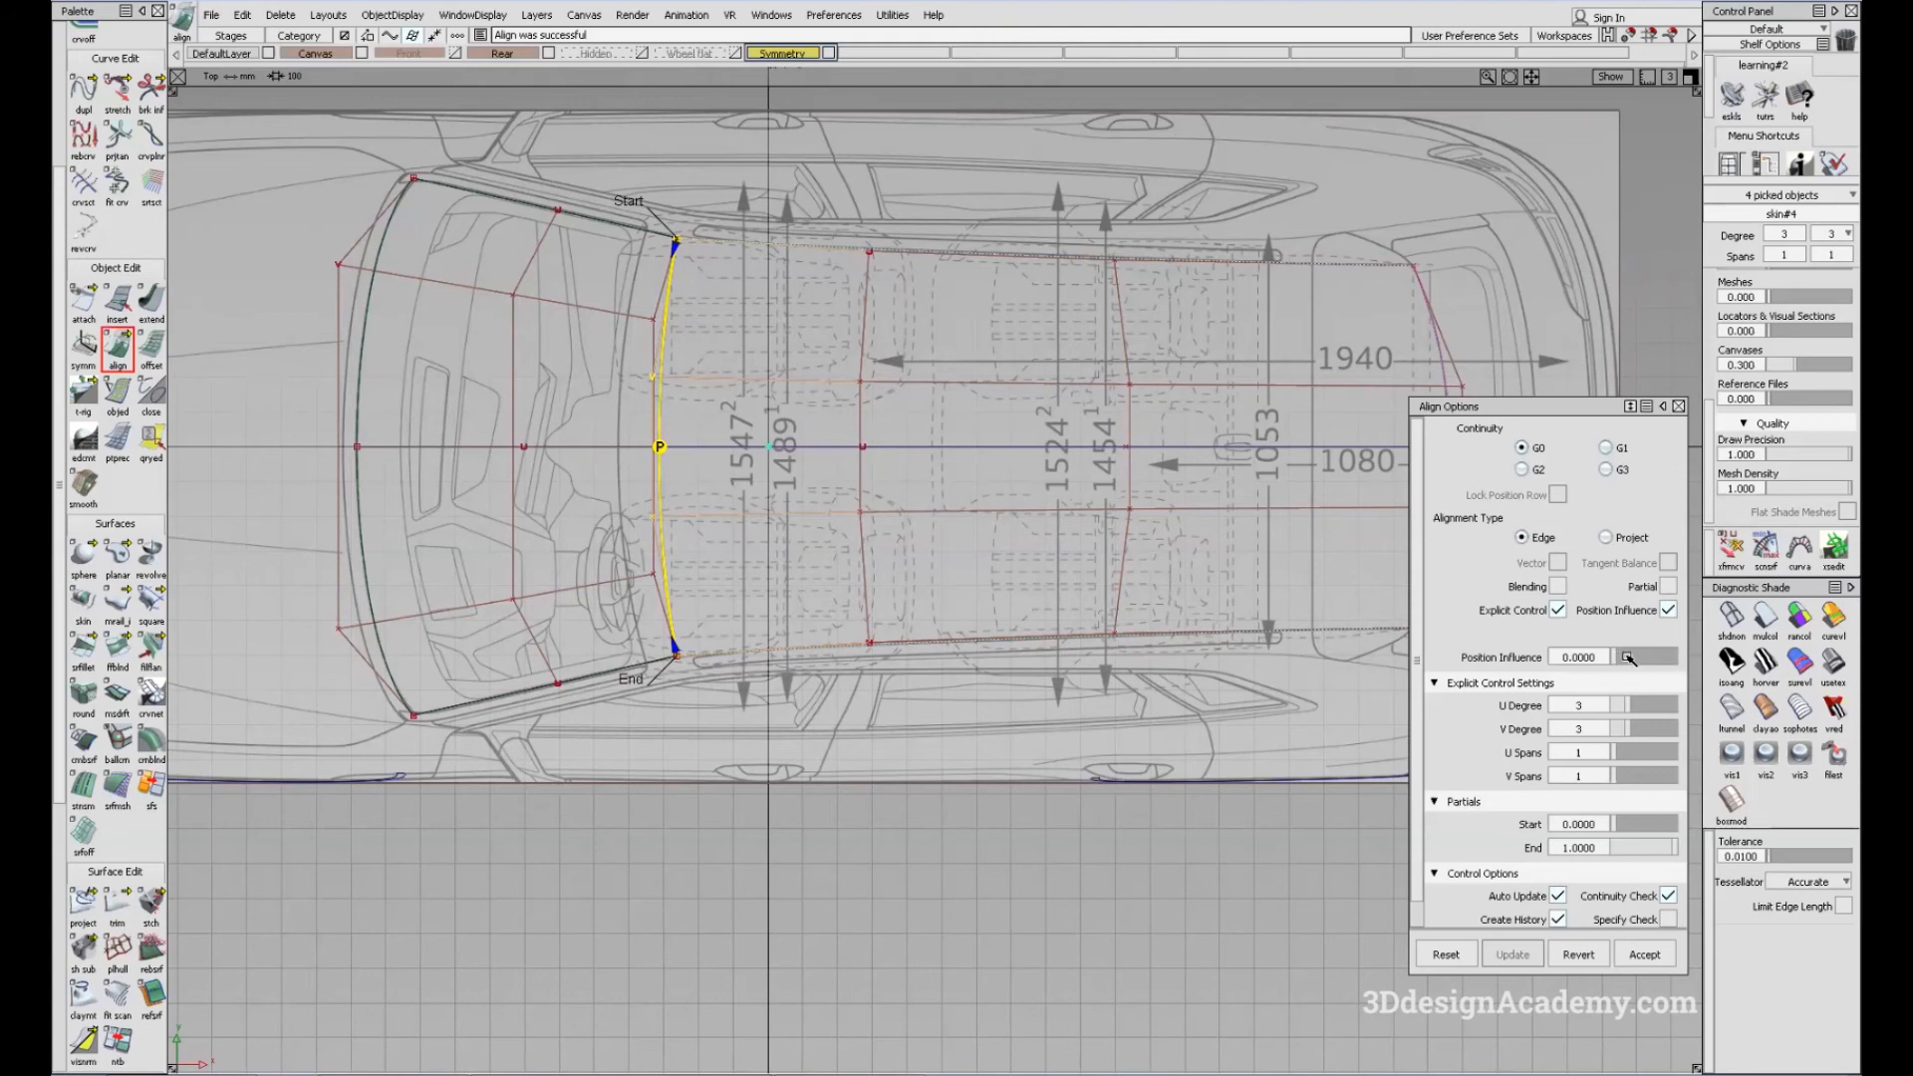
# Step: Set the alignment's position influence to 1.0000 and enable blending with 3 extra CV rows
pyautogui.moveTo(1626, 658); pyautogui.dragTo(1686, 658)
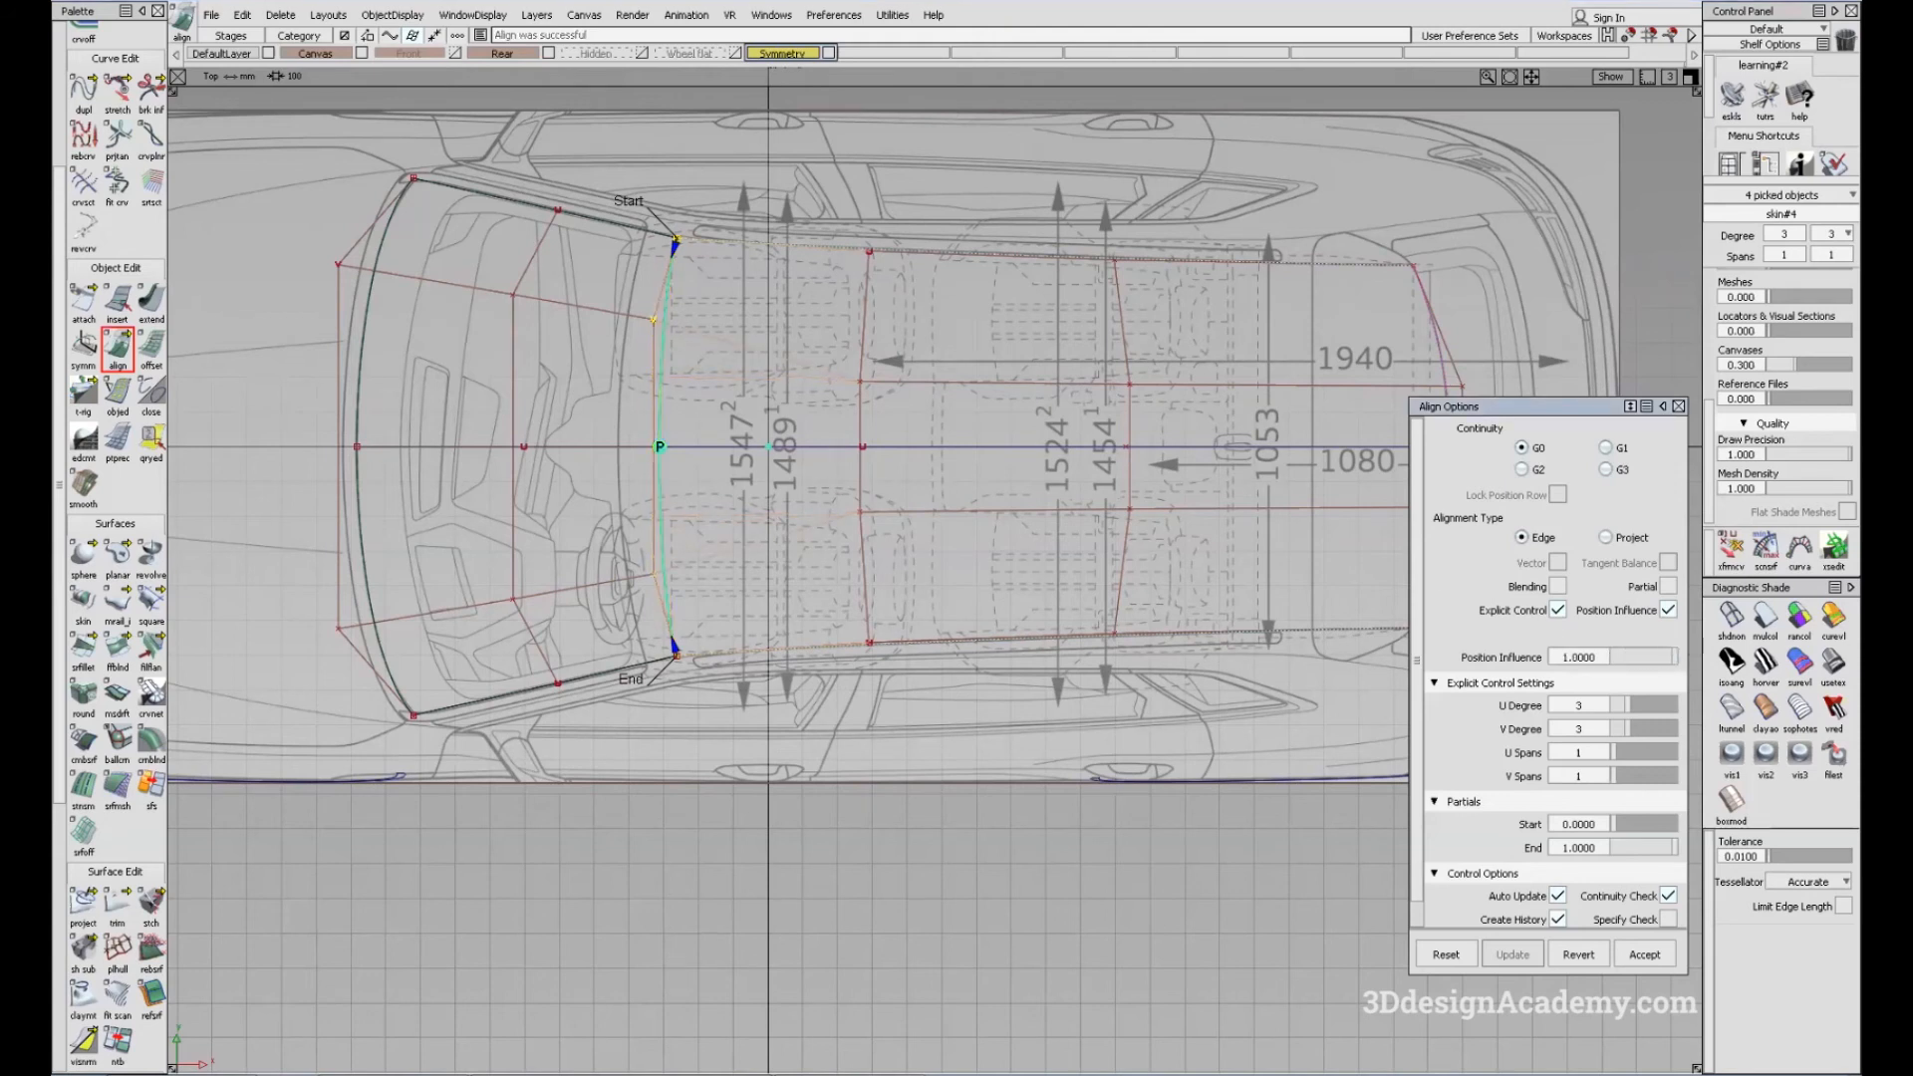
pyautogui.click(1559, 587)
pyautogui.moveTo(1622, 705); pyautogui.dragTo(1639, 709)
pyautogui.keyDown('alt'); pyautogui.keyDown('shift'); pyautogui.moveTo(948, 555); pyautogui.dragTo(705, 589, button='middle'); pyautogui.keyUp('shift'); pyautogui.keyUp('alt')
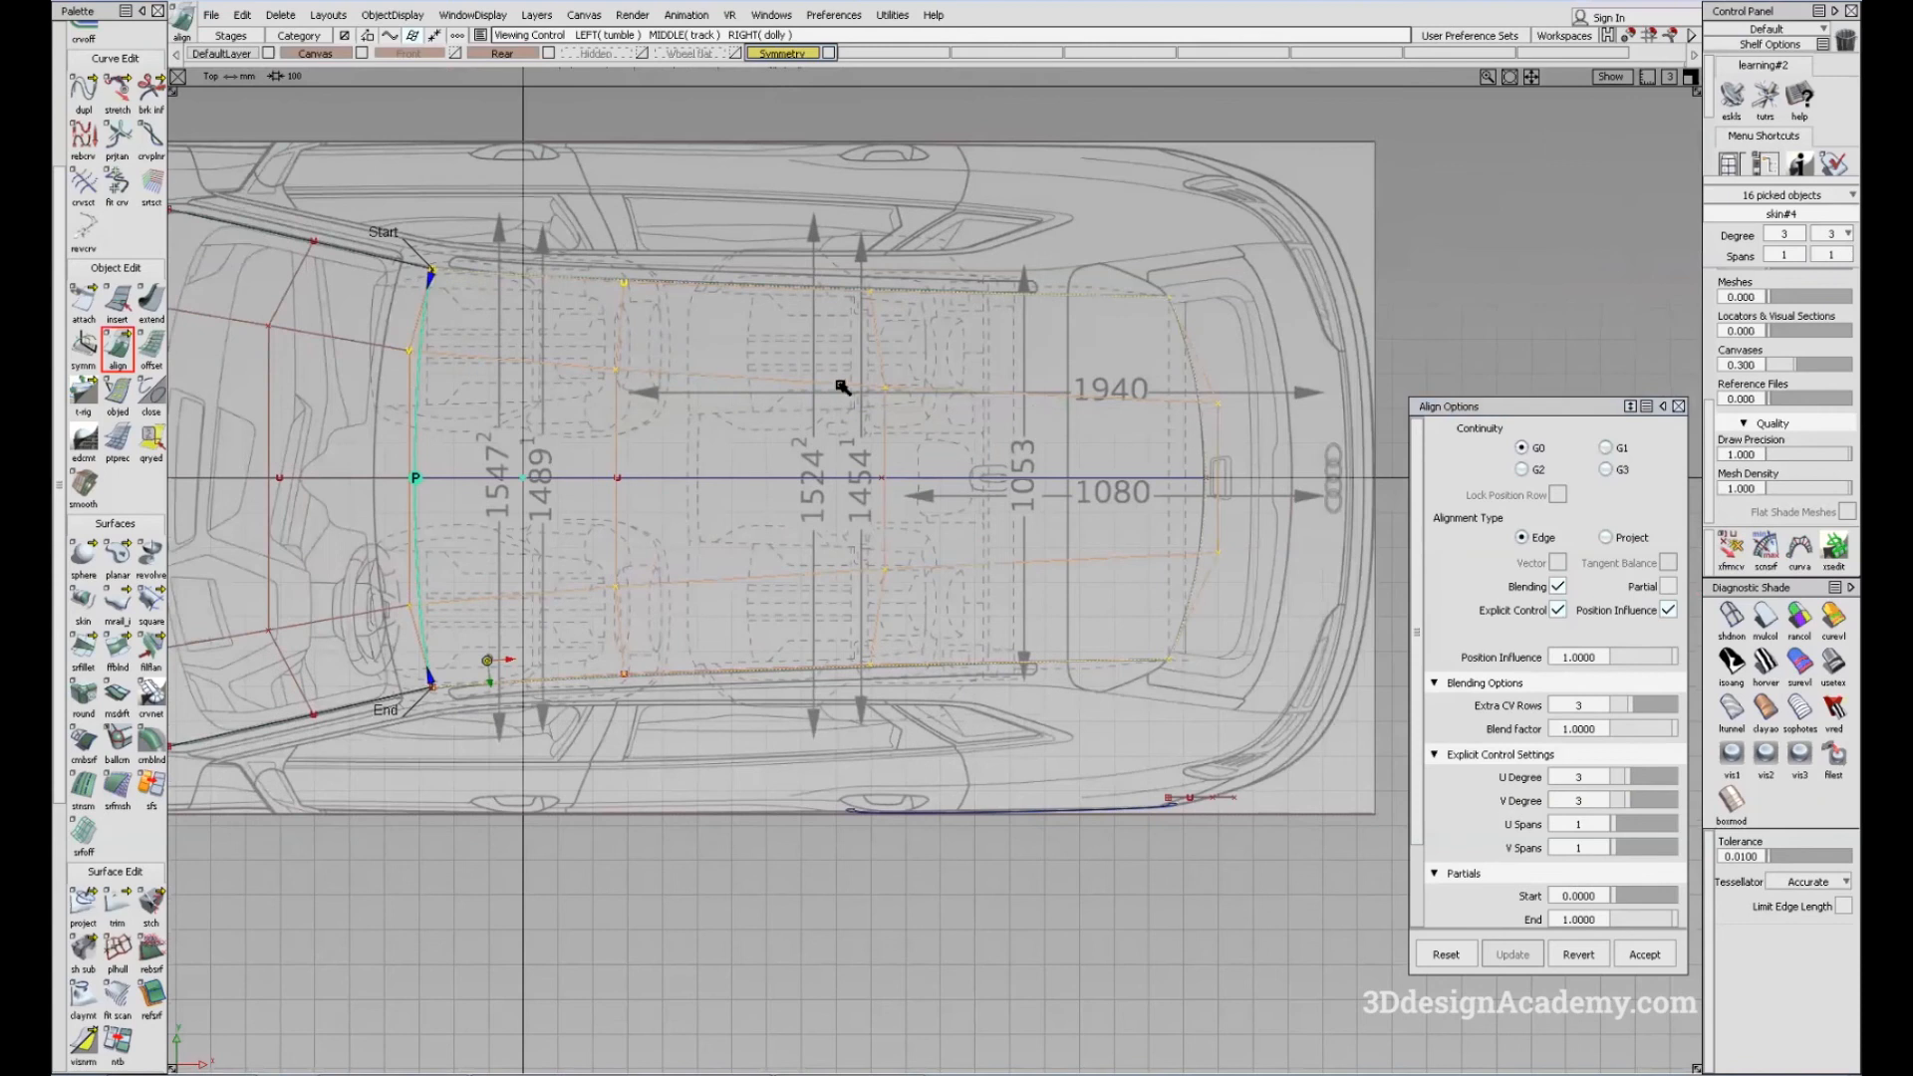
pyautogui.keyDown('alt'); pyautogui.keyDown('shift'); pyautogui.moveTo(1286, 493); pyautogui.dragTo(1248, 470, button='middle'); pyautogui.keyUp('shift'); pyautogui.keyUp('alt')
pyautogui.keyDown('alt'); pyautogui.keyDown('shift'); pyautogui.moveTo(696, 529); pyautogui.dragTo(788, 526, button='middle'); pyautogui.keyUp('shift'); pyautogui.keyUp('alt')
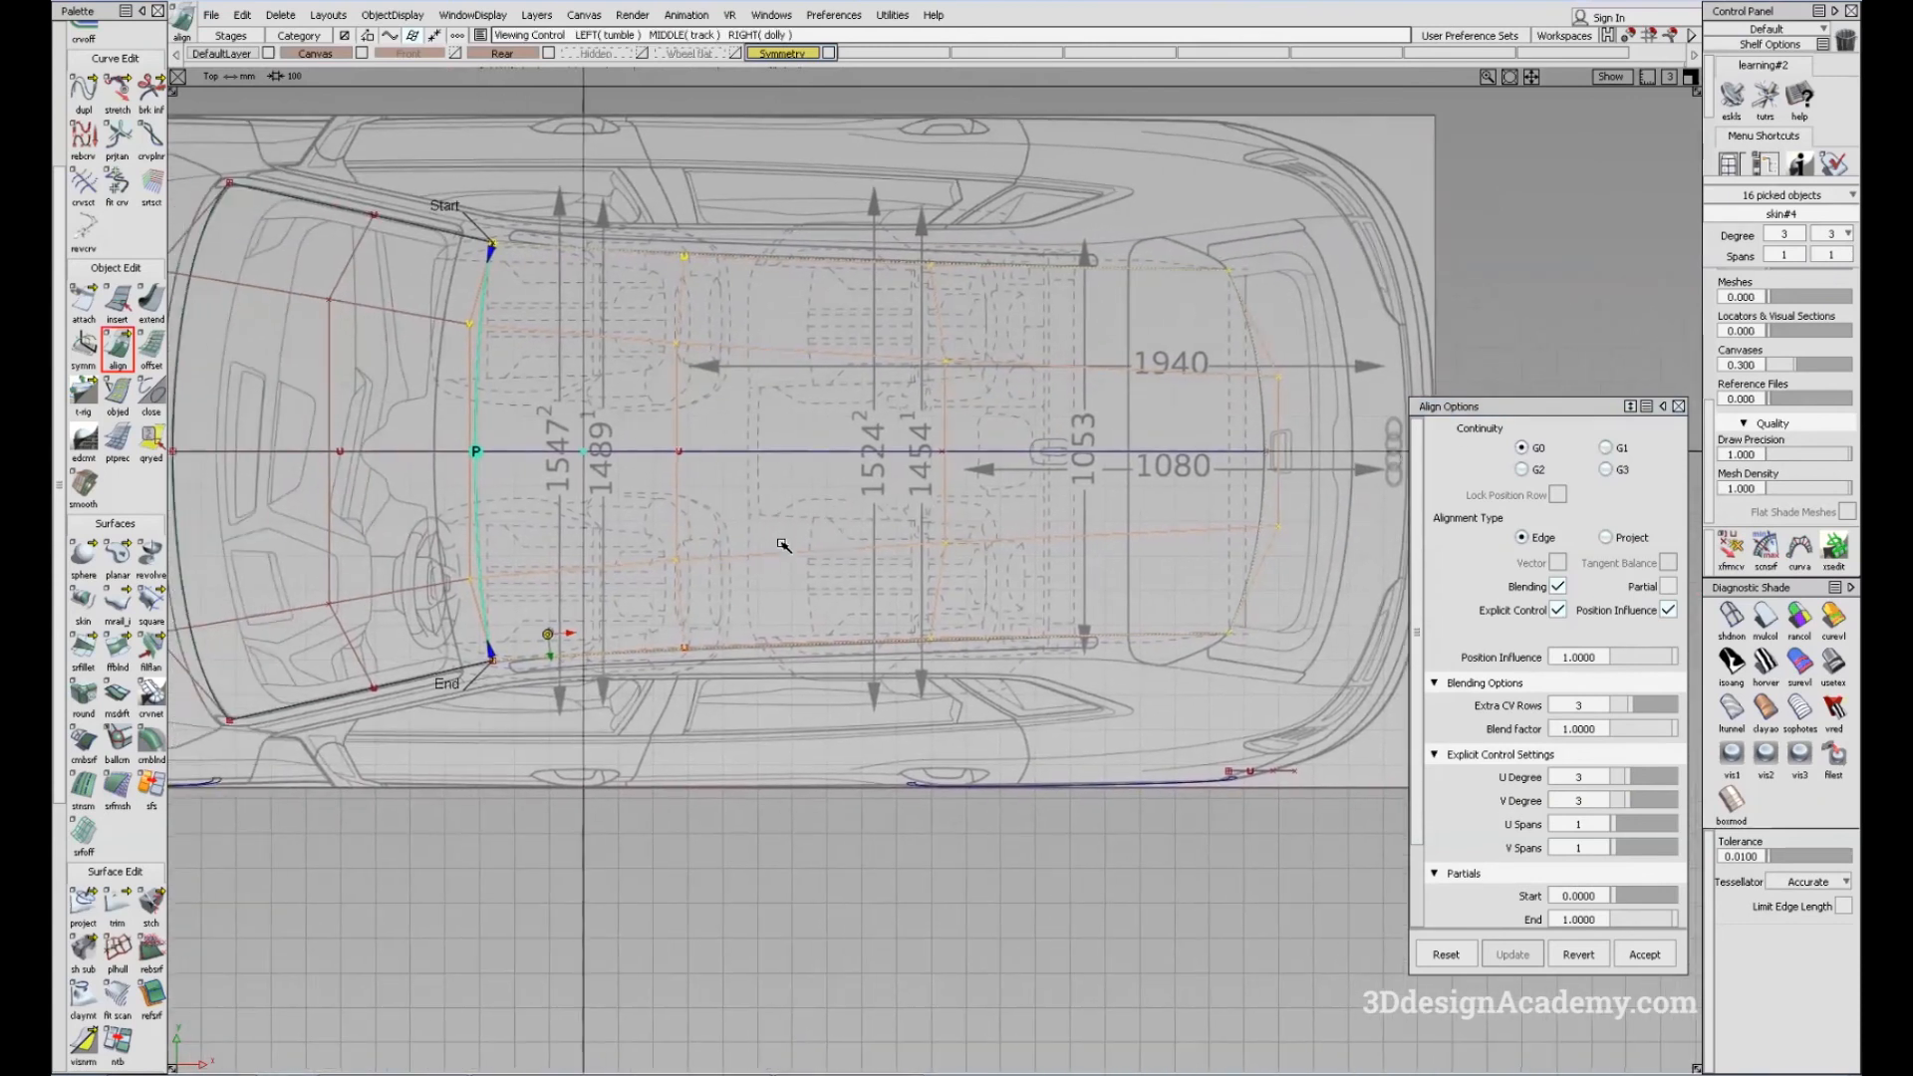
pyautogui.keyDown('alt'); pyautogui.keyDown('shift'); pyautogui.moveTo(1037, 443); pyautogui.dragTo(998, 472, button='middle'); pyautogui.keyUp('shift'); pyautogui.keyUp('alt')
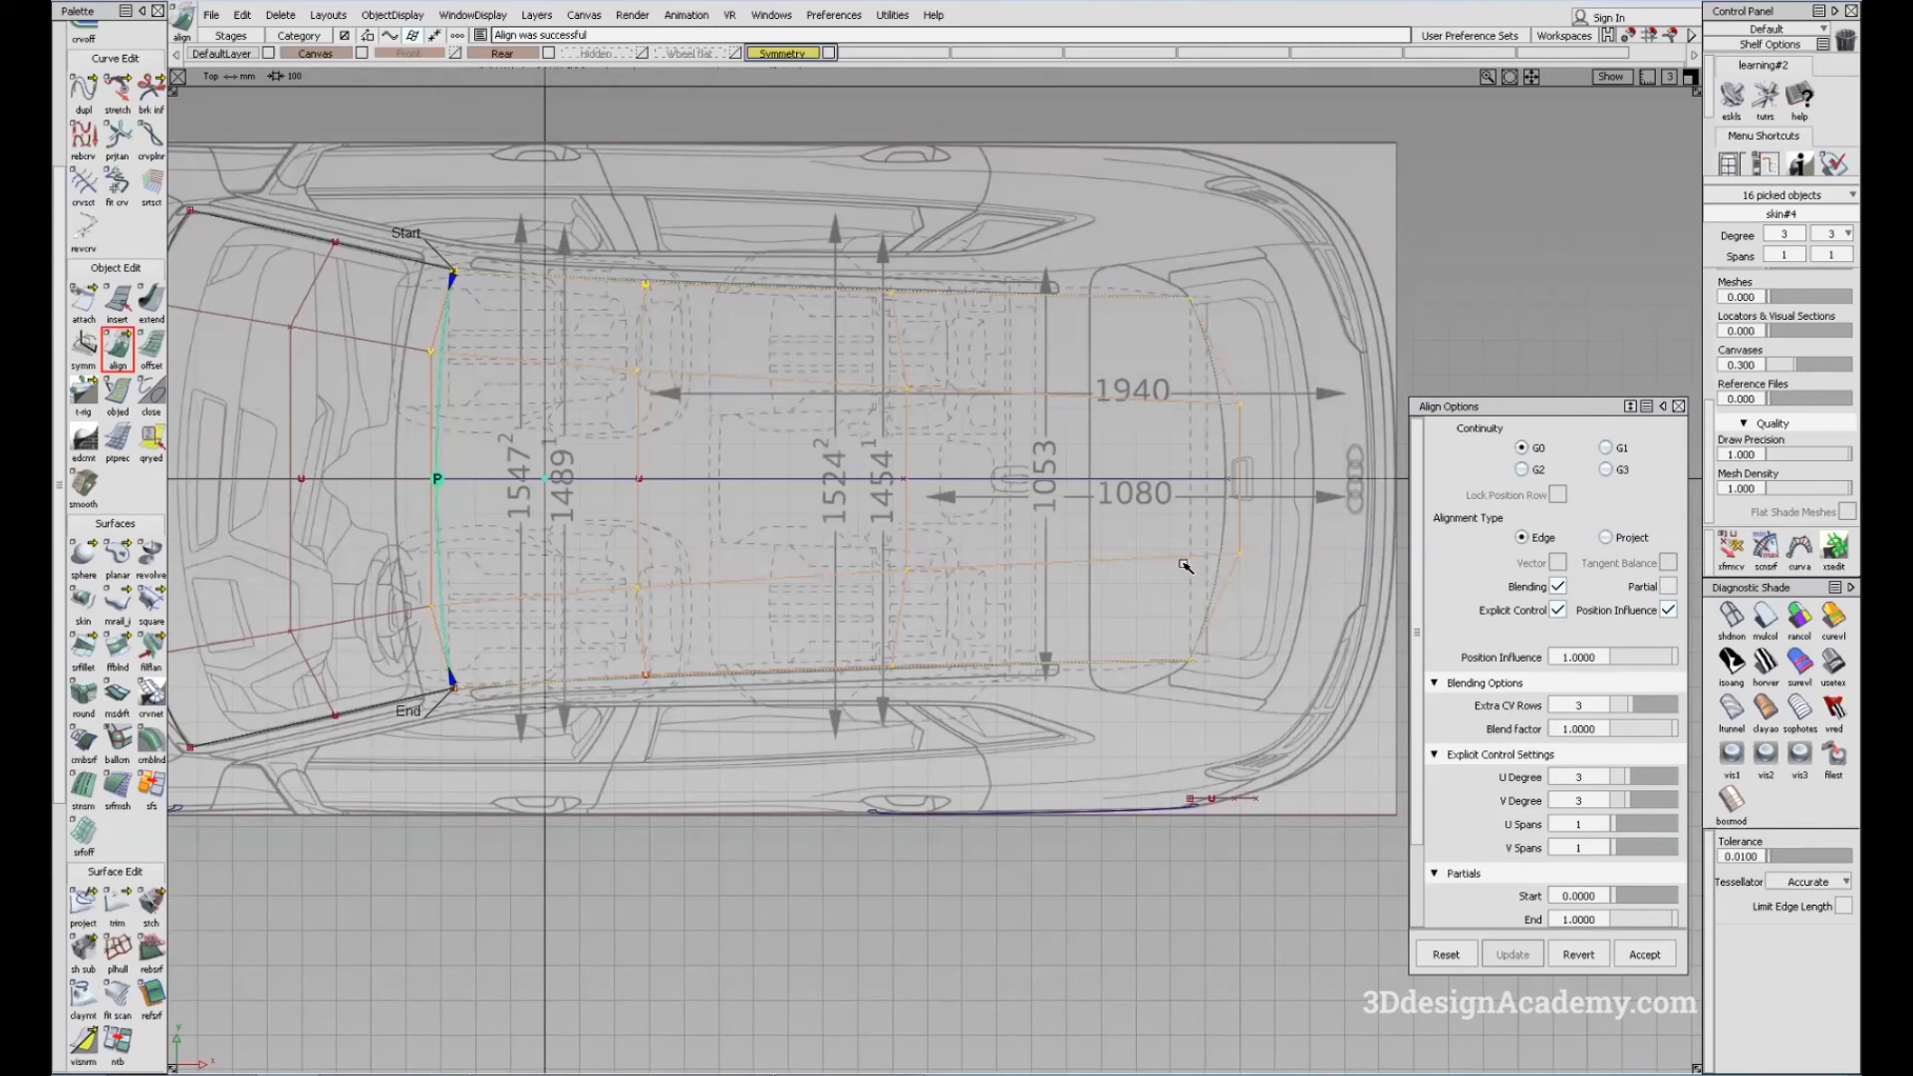
# Step: Examine the aligned roof surface with and without shading, comparing its rear edge with the top blueprint
pyautogui.keyDown('alt'); pyautogui.keyDown('shift'); pyautogui.moveTo(1186, 566); pyautogui.dragTo(1080, 587, button='middle'); pyautogui.keyUp('shift'); pyautogui.keyUp('alt')
pyautogui.keyDown('ctrl'); pyautogui.keyDown('shift'); pyautogui.moveTo(1080, 587); pyautogui.dragTo(538, 589); pyautogui.keyUp('shift'); pyautogui.keyUp('ctrl')
pyautogui.keyDown('alt'); pyautogui.keyDown('shift'); pyautogui.moveTo(538, 589); pyautogui.dragTo(624, 589, button='middle'); pyautogui.keyUp('shift'); pyautogui.keyUp('alt')
pyautogui.keyDown('ctrl'); pyautogui.keyDown('shift'); pyautogui.moveTo(1074, 619); pyautogui.dragTo(1211, 723); pyautogui.keyUp('shift'); pyautogui.keyUp('ctrl')
pyautogui.keyDown('alt'); pyautogui.keyDown('shift'); pyautogui.moveTo(1234, 728); pyautogui.dragTo(1144, 765, button='middle'); pyautogui.keyUp('shift'); pyautogui.keyUp('alt')
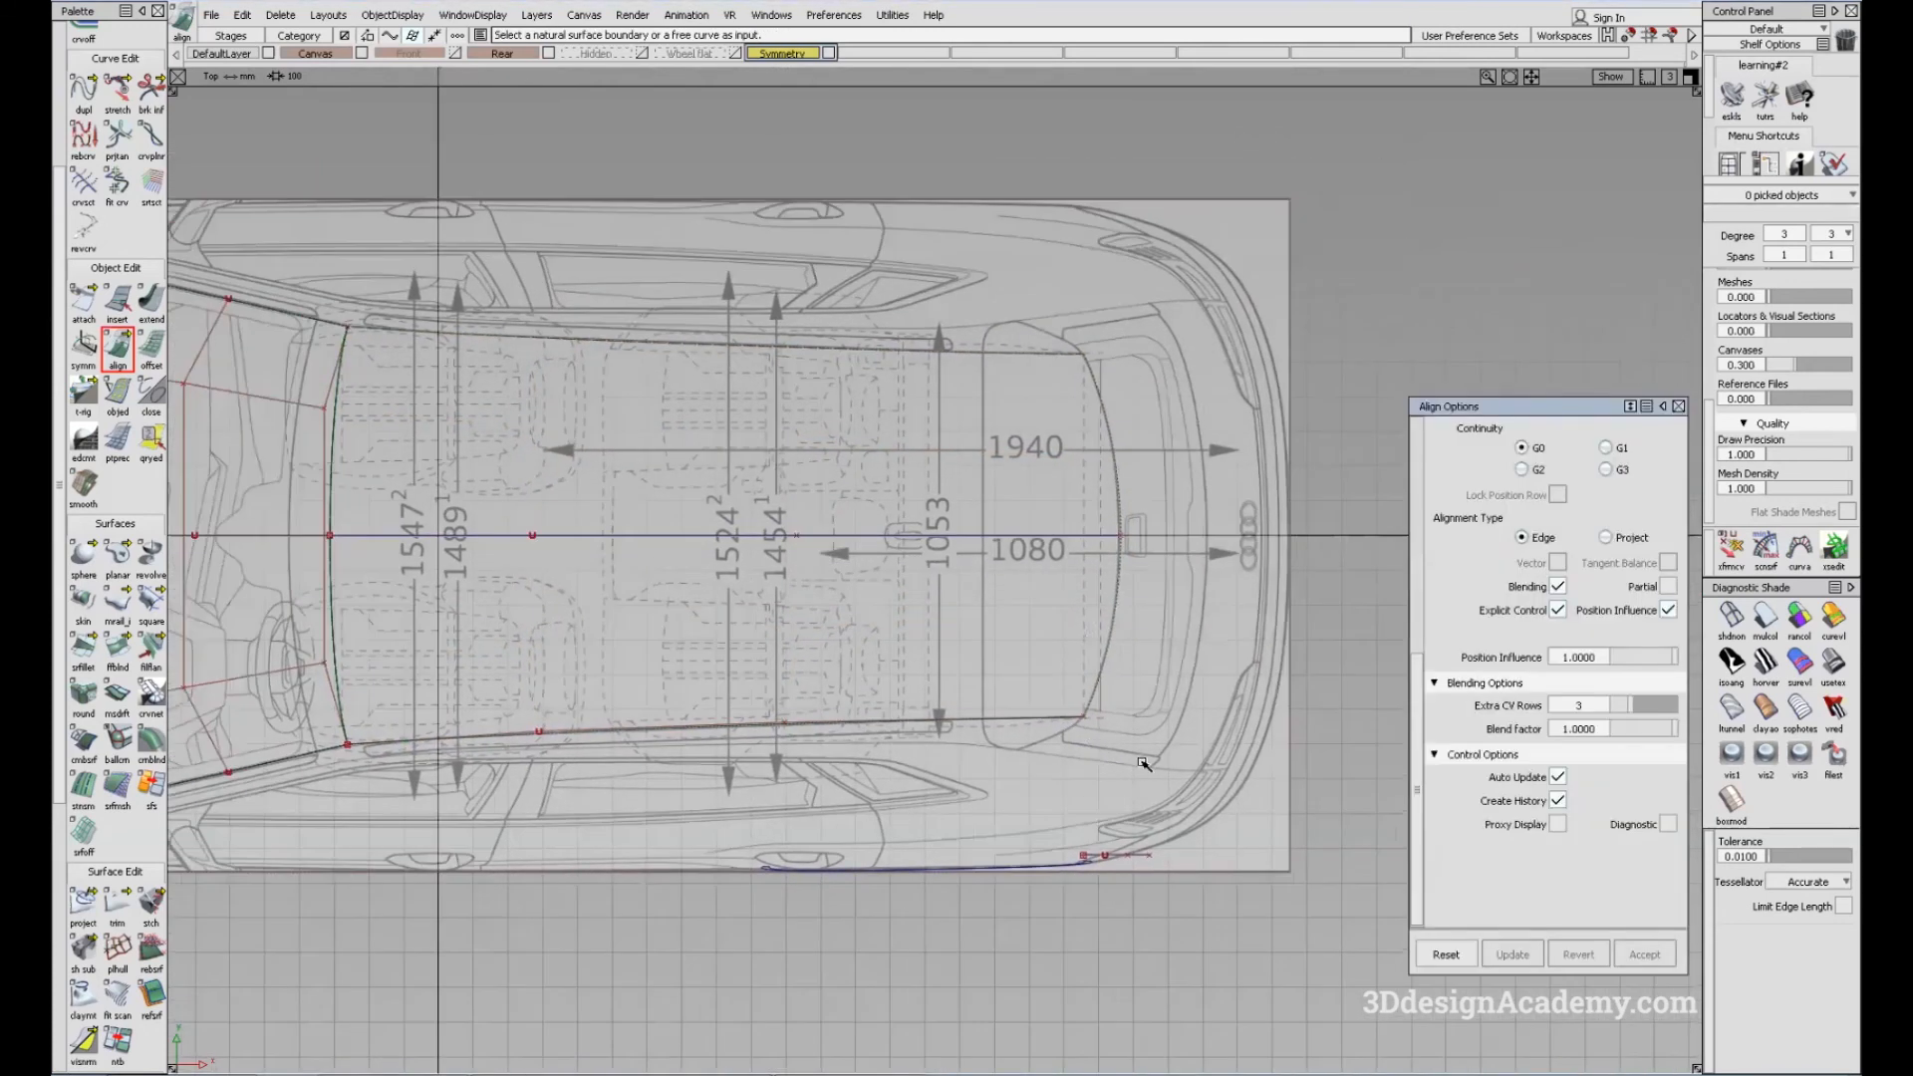
pyautogui.press('F8')
pyautogui.click(1765, 615)
pyautogui.press('F5')
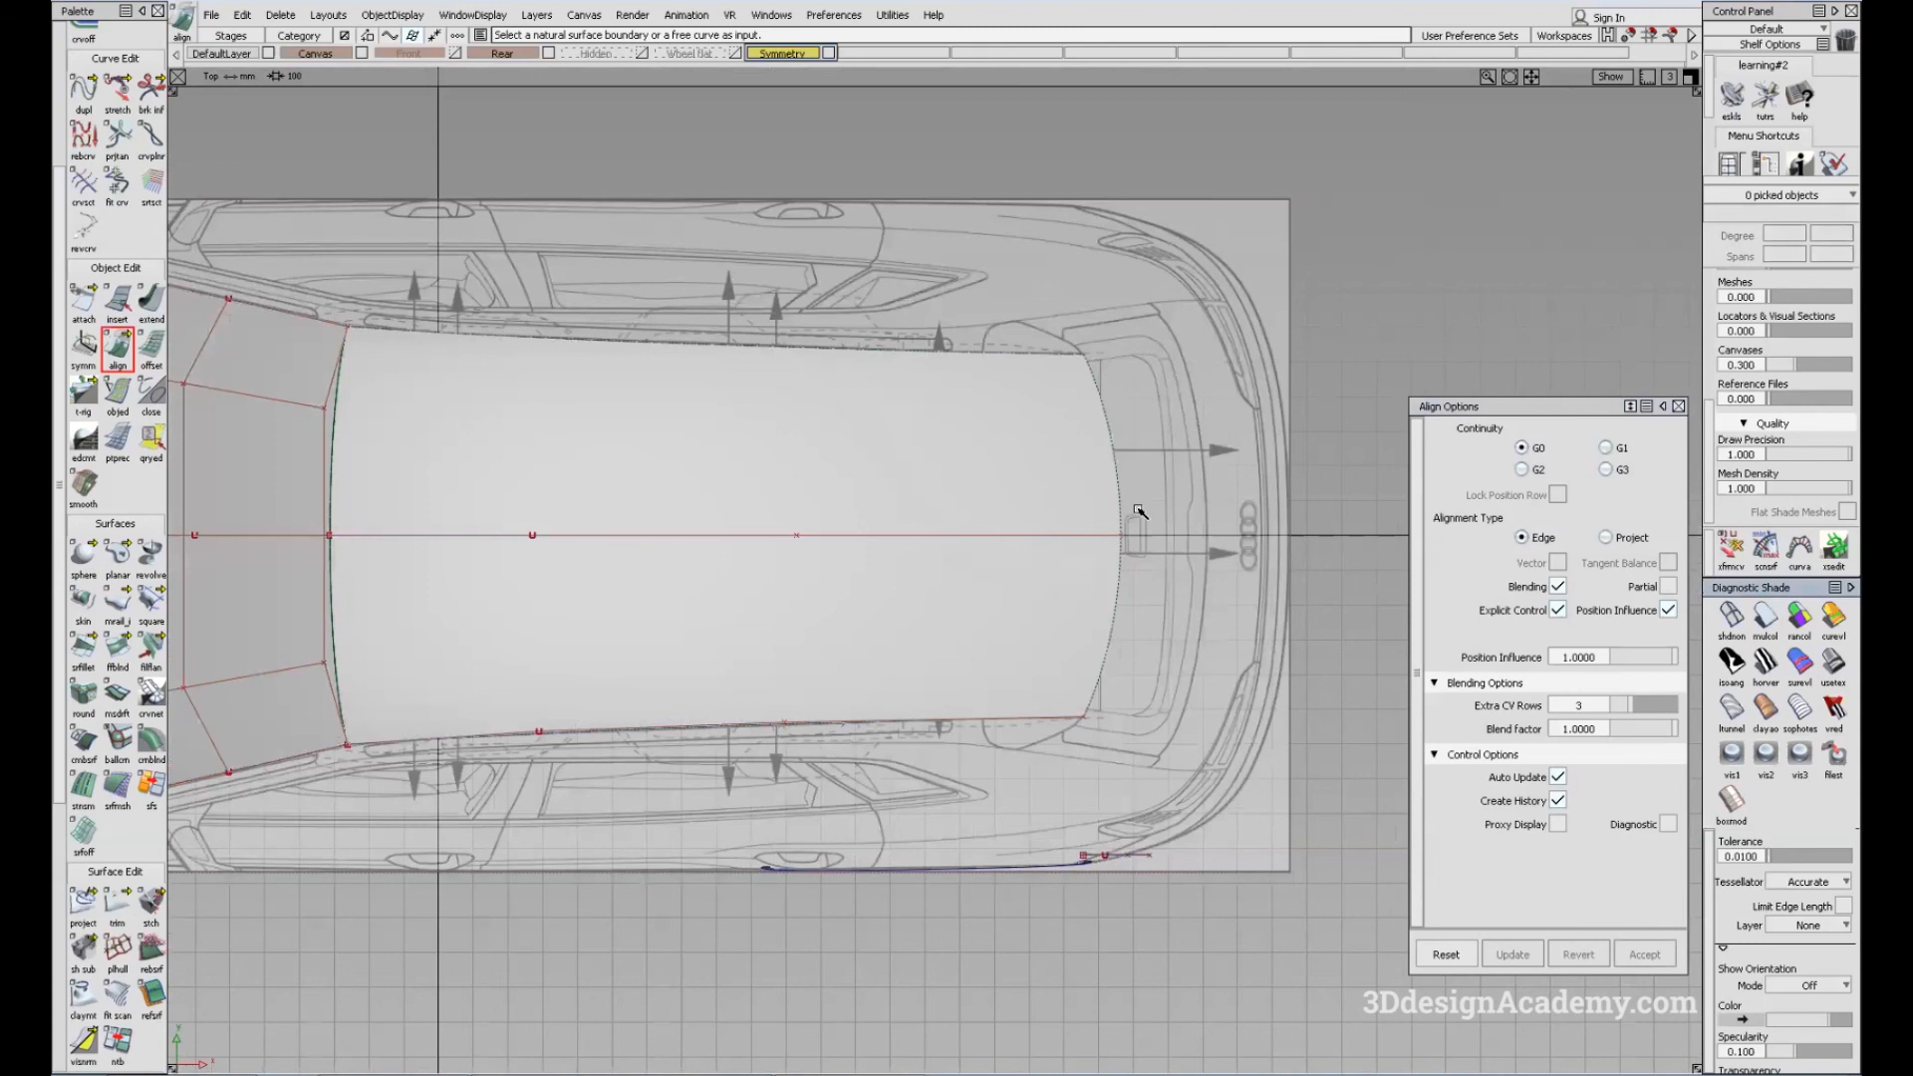
pyautogui.keyDown('ctrl'); pyautogui.keyDown('shift'); pyautogui.moveTo(1161, 410); pyautogui.dragTo(1019, 604); pyautogui.keyUp('shift'); pyautogui.keyUp('ctrl')
pyautogui.keyDown('alt'); pyautogui.keyDown('shift'); pyautogui.moveTo(1102, 577); pyautogui.dragTo(1230, 462, button='right'); pyautogui.keyUp('shift'); pyautogui.keyUp('alt')
pyautogui.keyDown('alt'); pyautogui.keyDown('shift'); pyautogui.moveTo(1230, 462); pyautogui.dragTo(1129, 469, button='middle'); pyautogui.keyUp('shift'); pyautogui.keyUp('alt')
pyautogui.keyDown('ctrl'); pyautogui.keyDown('shift'); pyautogui.moveTo(1252, 557); pyautogui.dragTo(1217, 440); pyautogui.keyUp('shift'); pyautogui.keyUp('ctrl')
pyautogui.click(1737, 626)
pyautogui.moveTo(1283, 375)
pyautogui.keyDown('alt'); pyautogui.keyDown('shift'); pyautogui.mouseDown(button='middle')
pyautogui.moveTo(996, 423)
pyautogui.moveTo(831, 390)
pyautogui.mouseUp(button='middle'); pyautogui.keyUp('shift'); pyautogui.keyUp('alt')
pyautogui.keyDown('alt'); pyautogui.keyDown('shift'); pyautogui.moveTo(1043, 528); pyautogui.dragTo(1151, 409, button='right'); pyautogui.keyUp('shift'); pyautogui.keyUp('alt')
pyautogui.keyDown('ctrl'); pyautogui.keyDown('shift'); pyautogui.moveTo(1123, 312); pyautogui.dragTo(964, 518); pyautogui.keyUp('shift'); pyautogui.keyUp('ctrl')
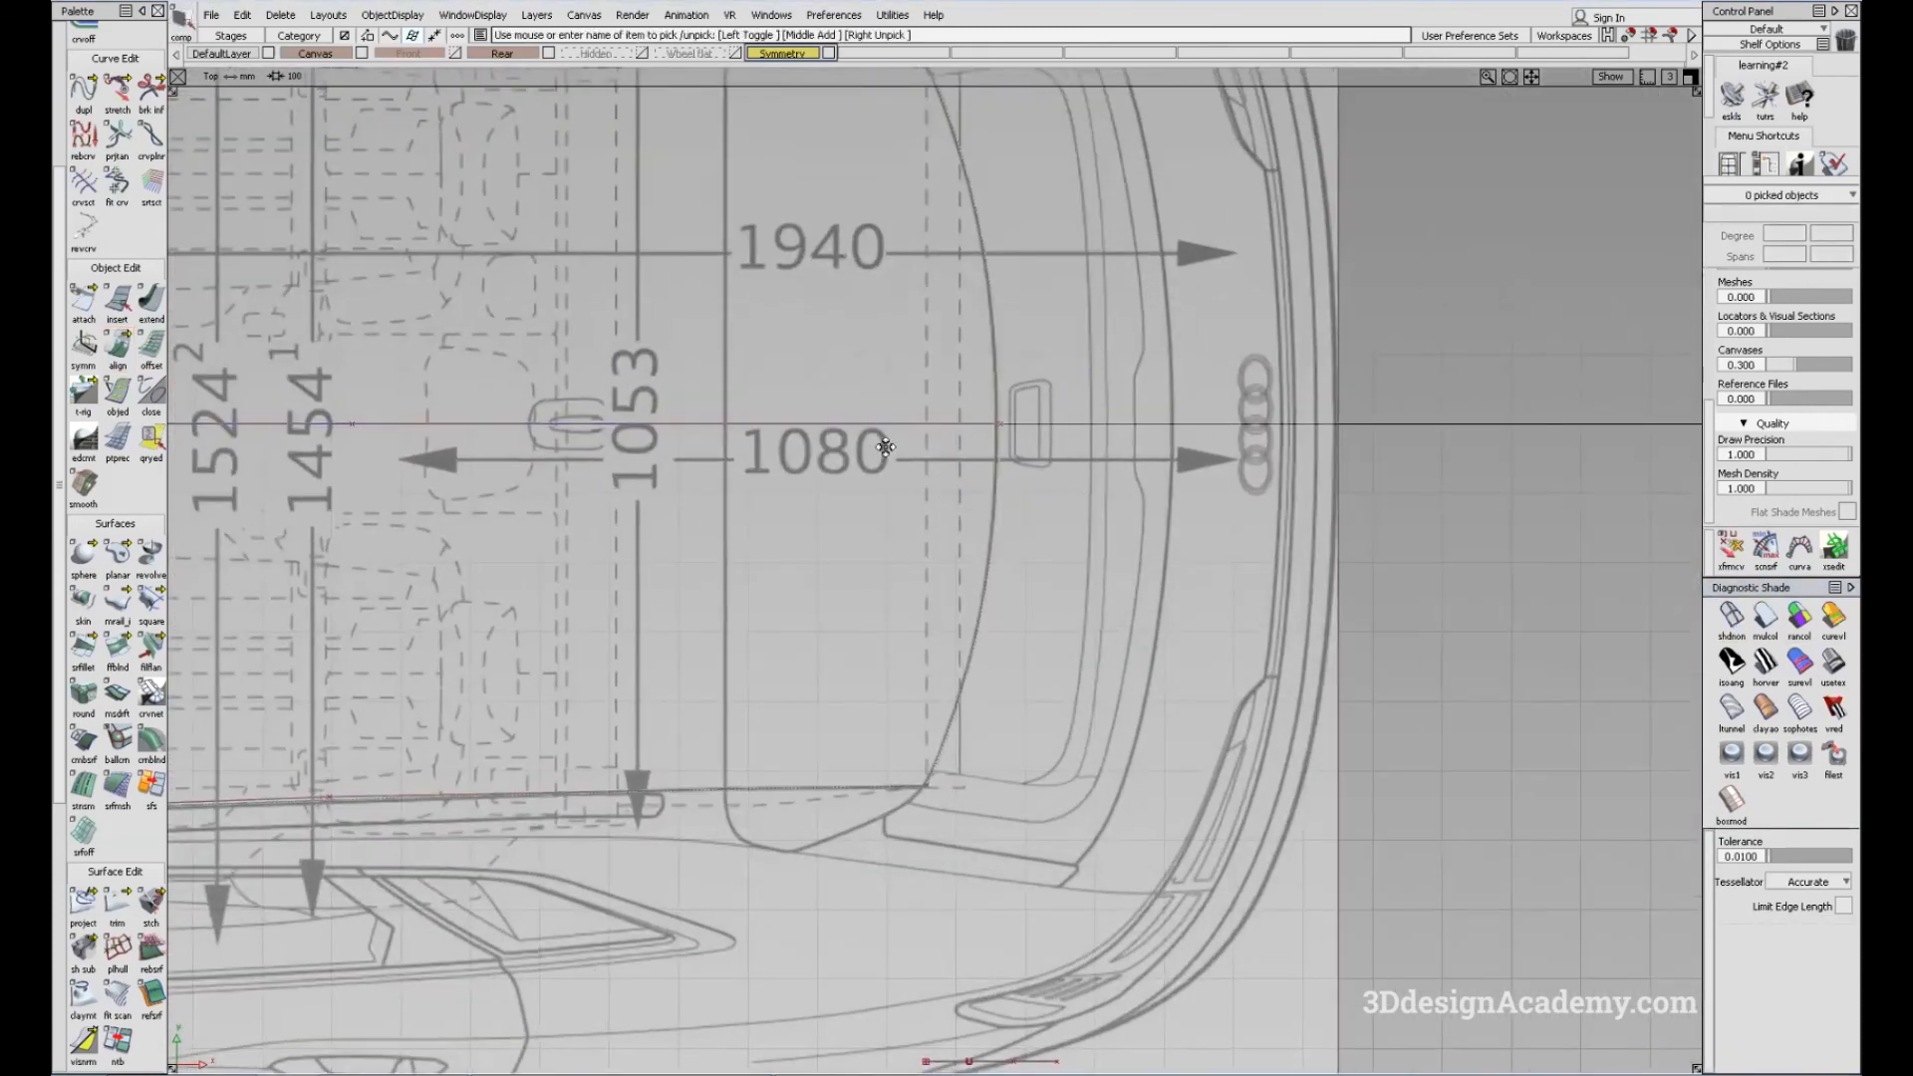
# Step: Select the roof surface and delete its Align construction history
pyautogui.keyDown('alt'); pyautogui.keyDown('shift'); pyautogui.moveTo(886, 448); pyautogui.dragTo(953, 524, button='middle'); pyautogui.keyUp('shift'); pyautogui.keyUp('alt')
pyautogui.click(924, 500)
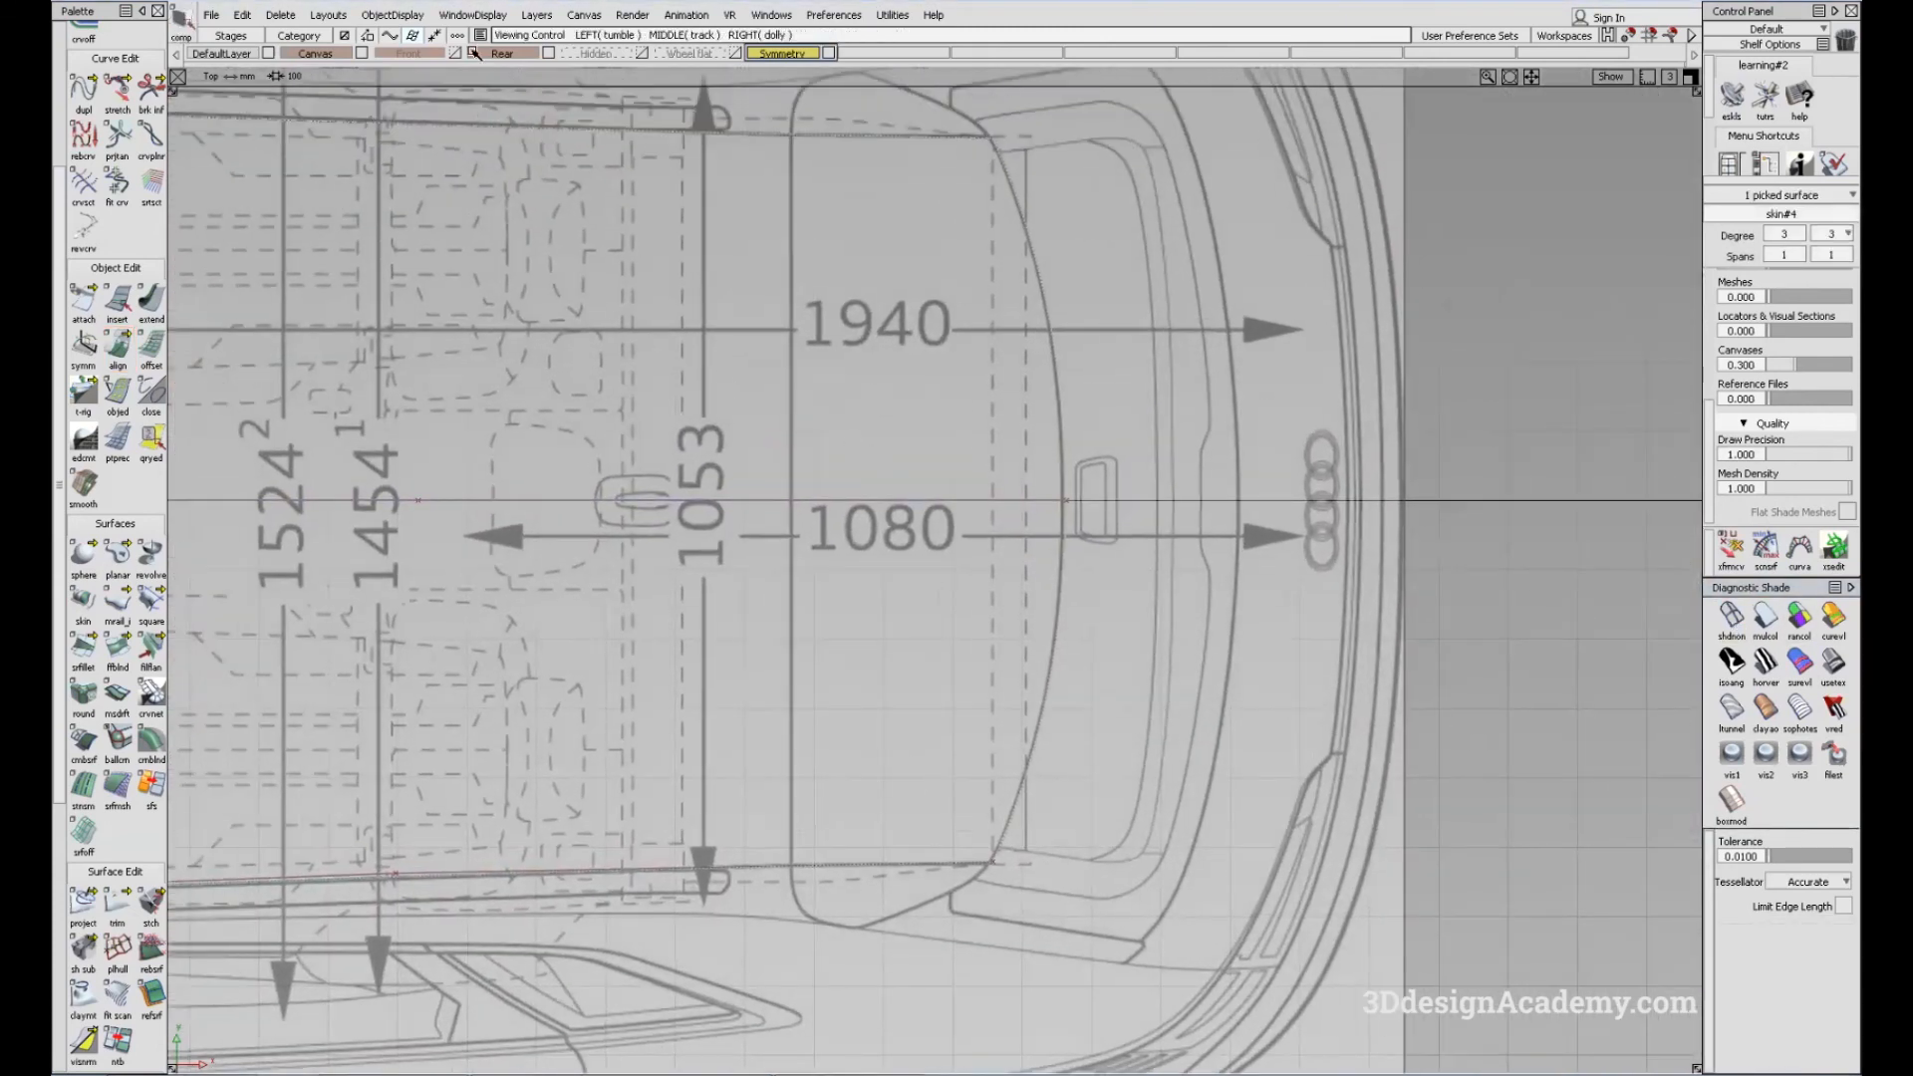
pyautogui.click(280, 15)
pyautogui.click(329, 64)
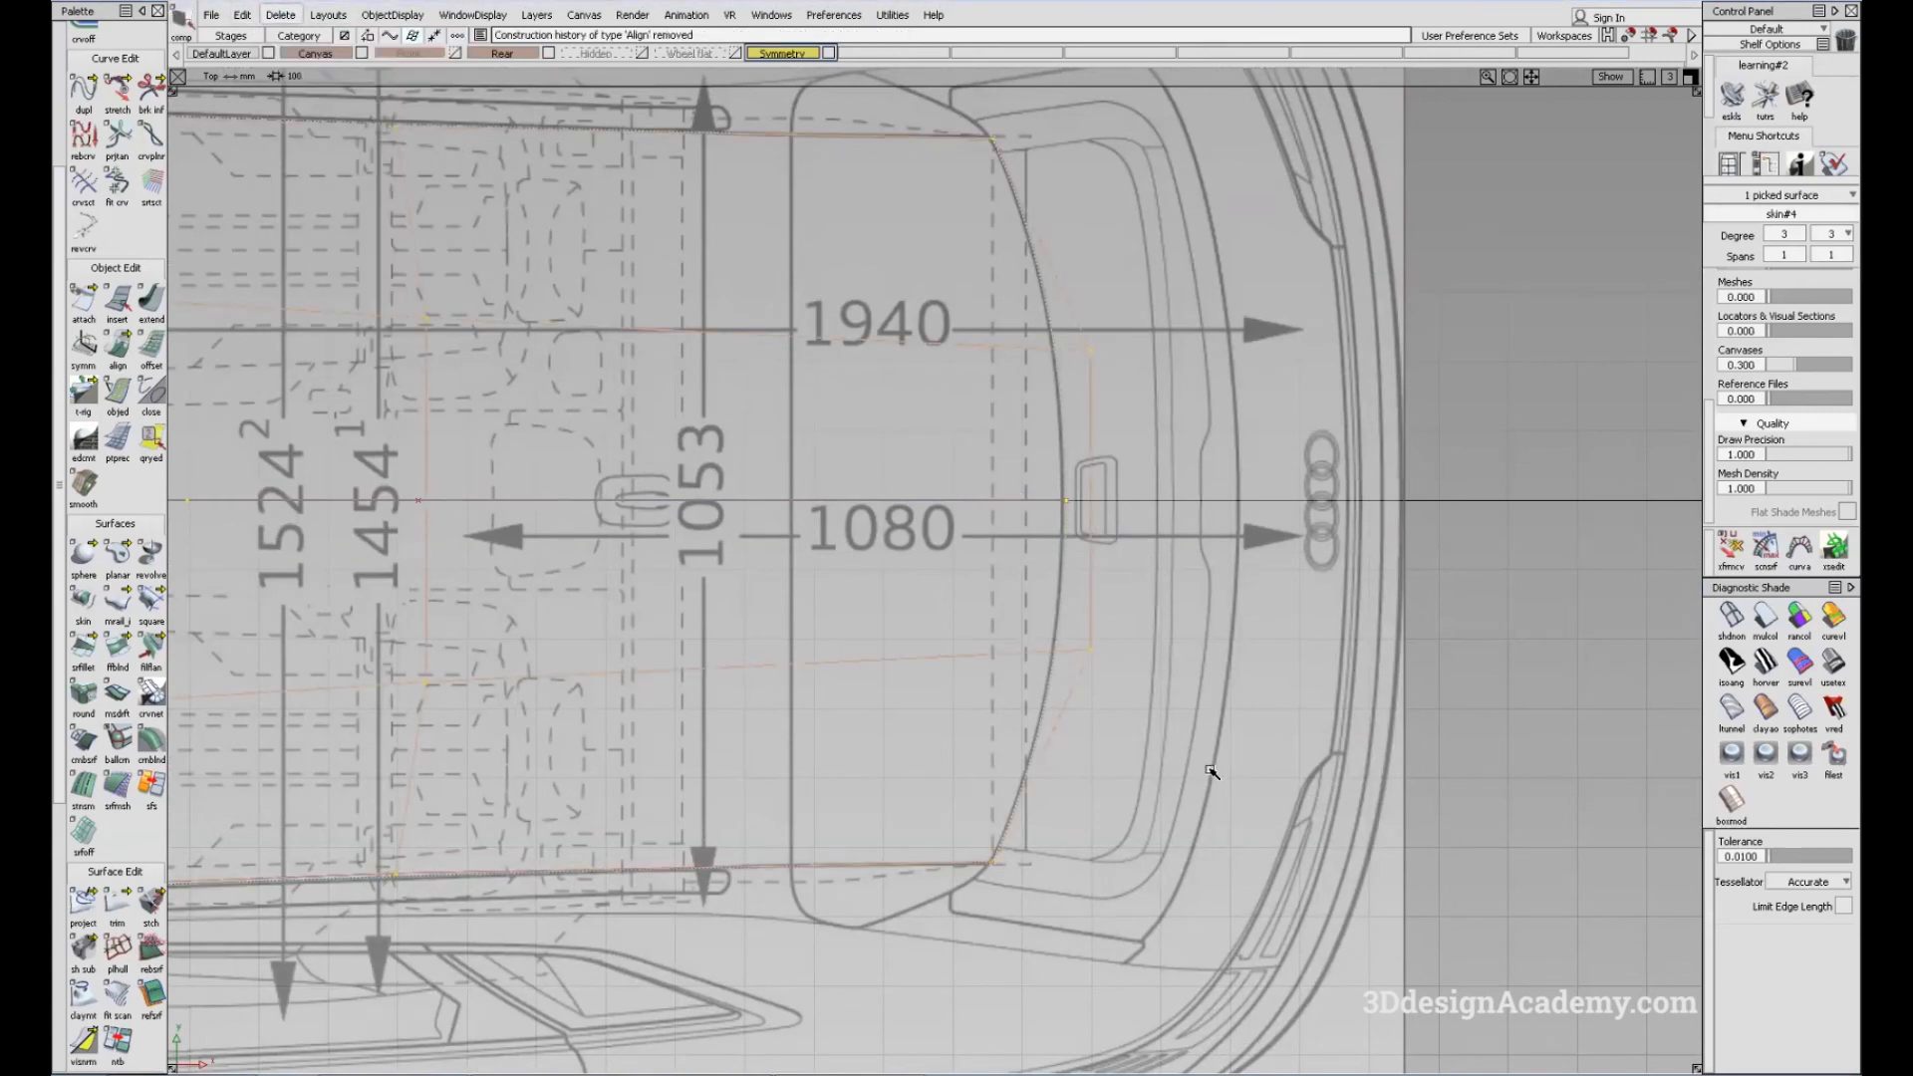
# Step: Apply symmetric modelling to the roof surface so control vertex edits mirror across the centreline
pyautogui.click(1739, 561)
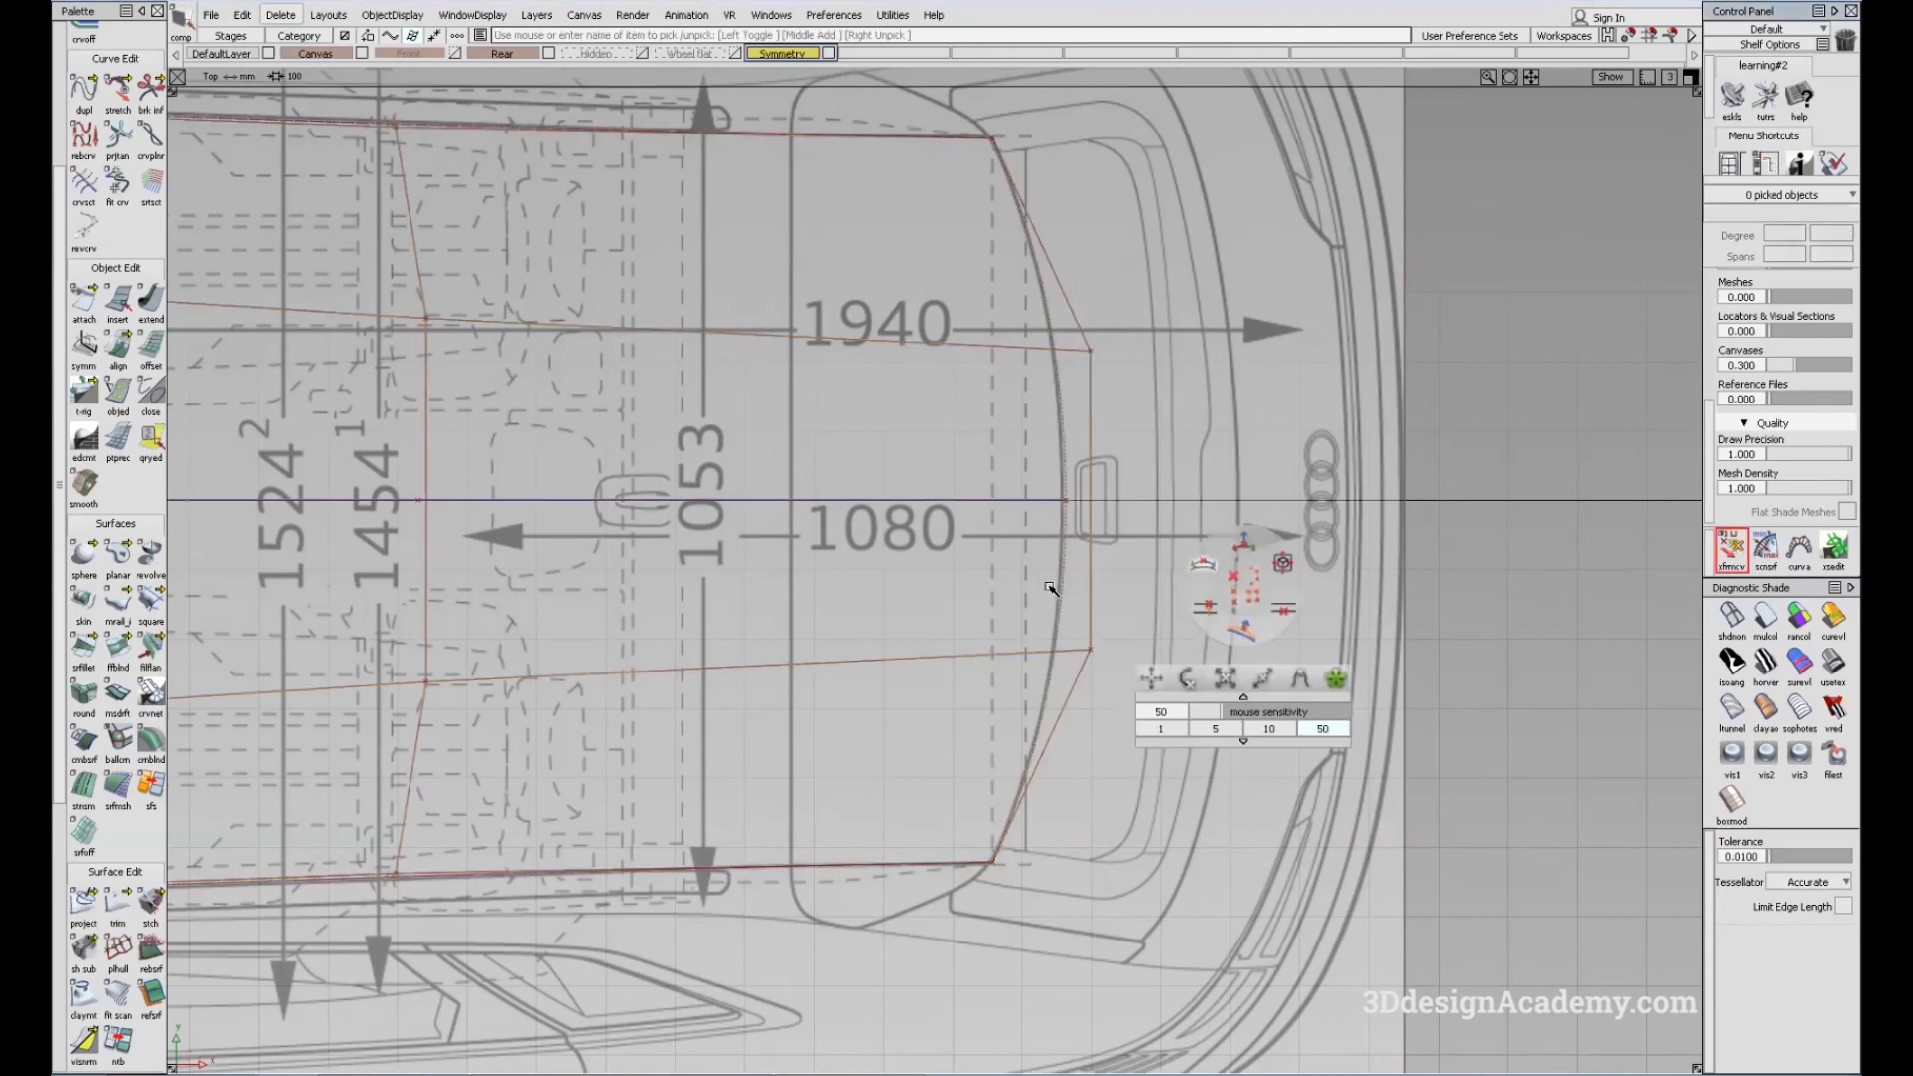
pyautogui.click(1092, 650)
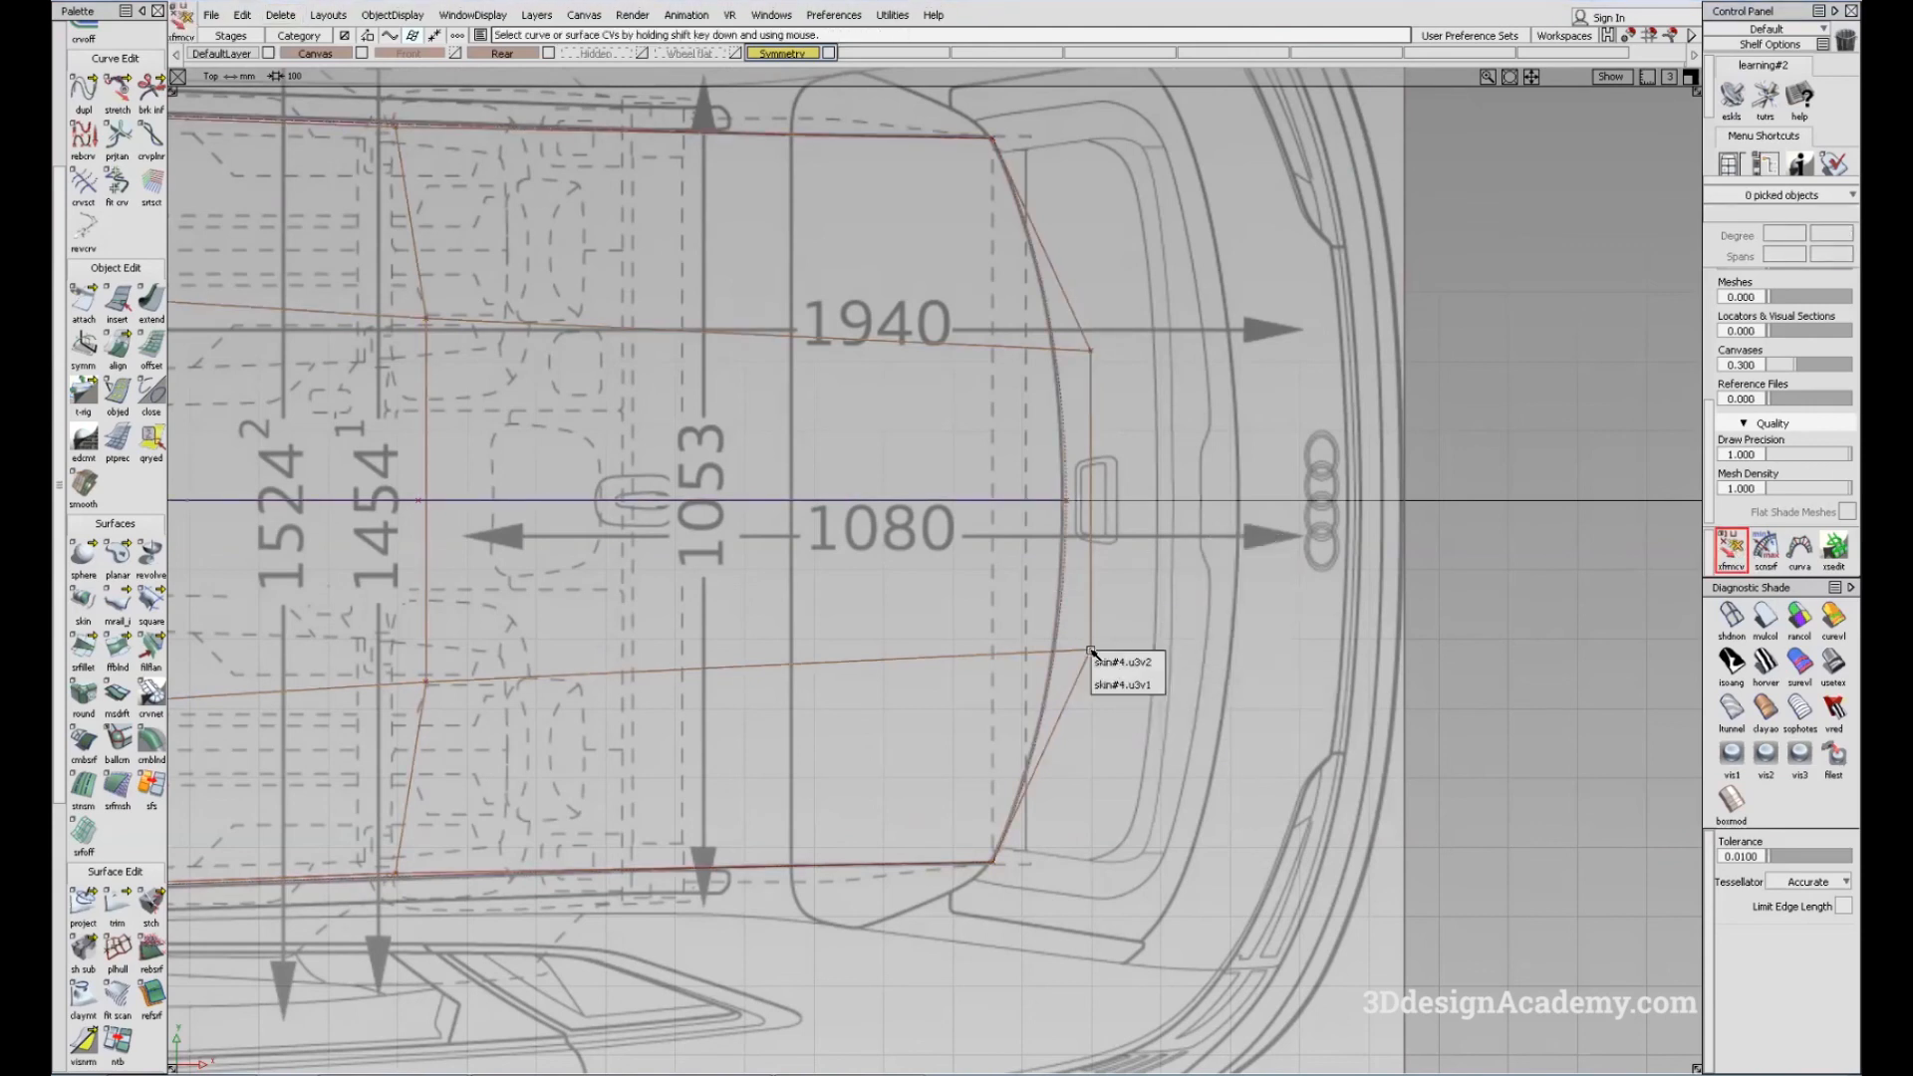
pyautogui.keyDown('shift'); pyautogui.click(890, 659); pyautogui.keyUp('shift')
pyautogui.keyDown('ctrl'); pyautogui.keyDown('shift'); pyautogui.moveTo(780, 619); pyautogui.dragTo(843, 655); pyautogui.keyUp('shift'); pyautogui.keyUp('ctrl')
pyautogui.click(84, 346)
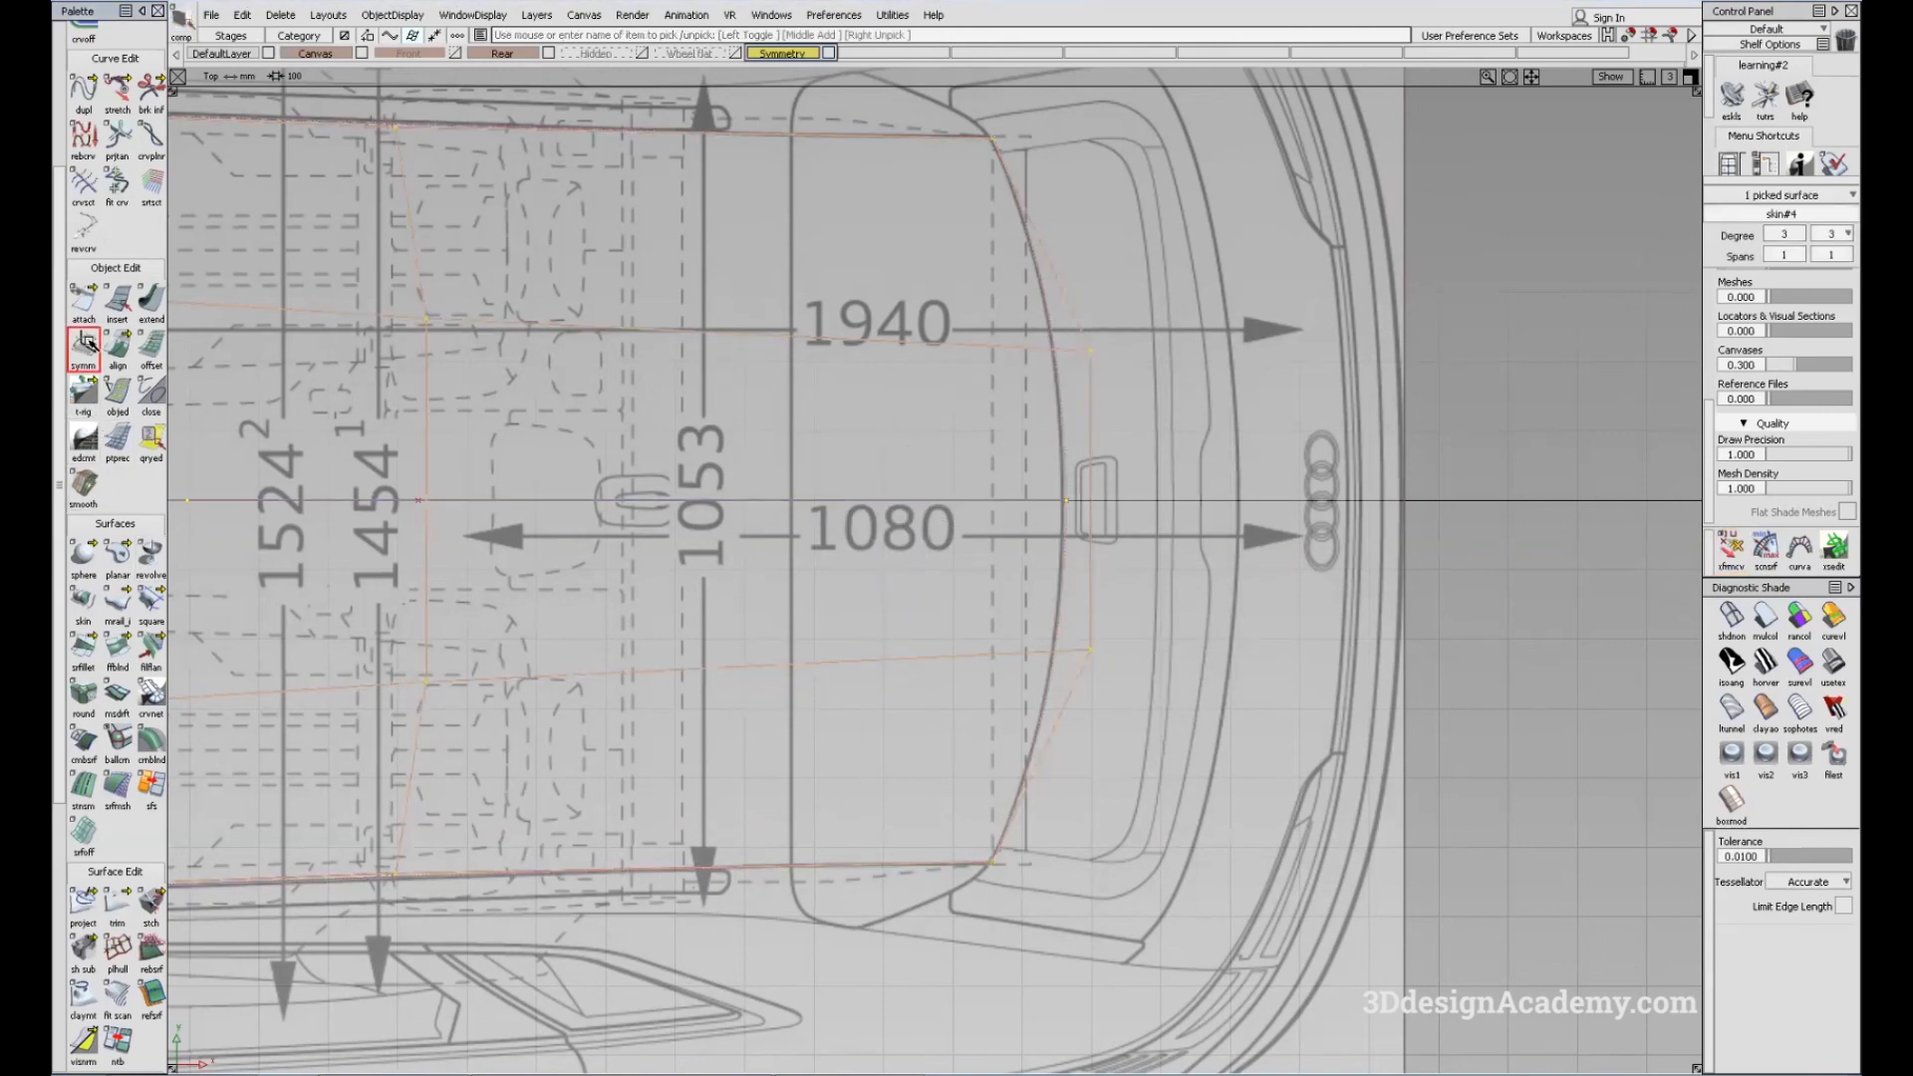
# Step: Adjust the roof surface's mirrored rear control vertices slightly along the car's length to fit the rear edge to the top-view blueprint
pyautogui.click(1732, 546)
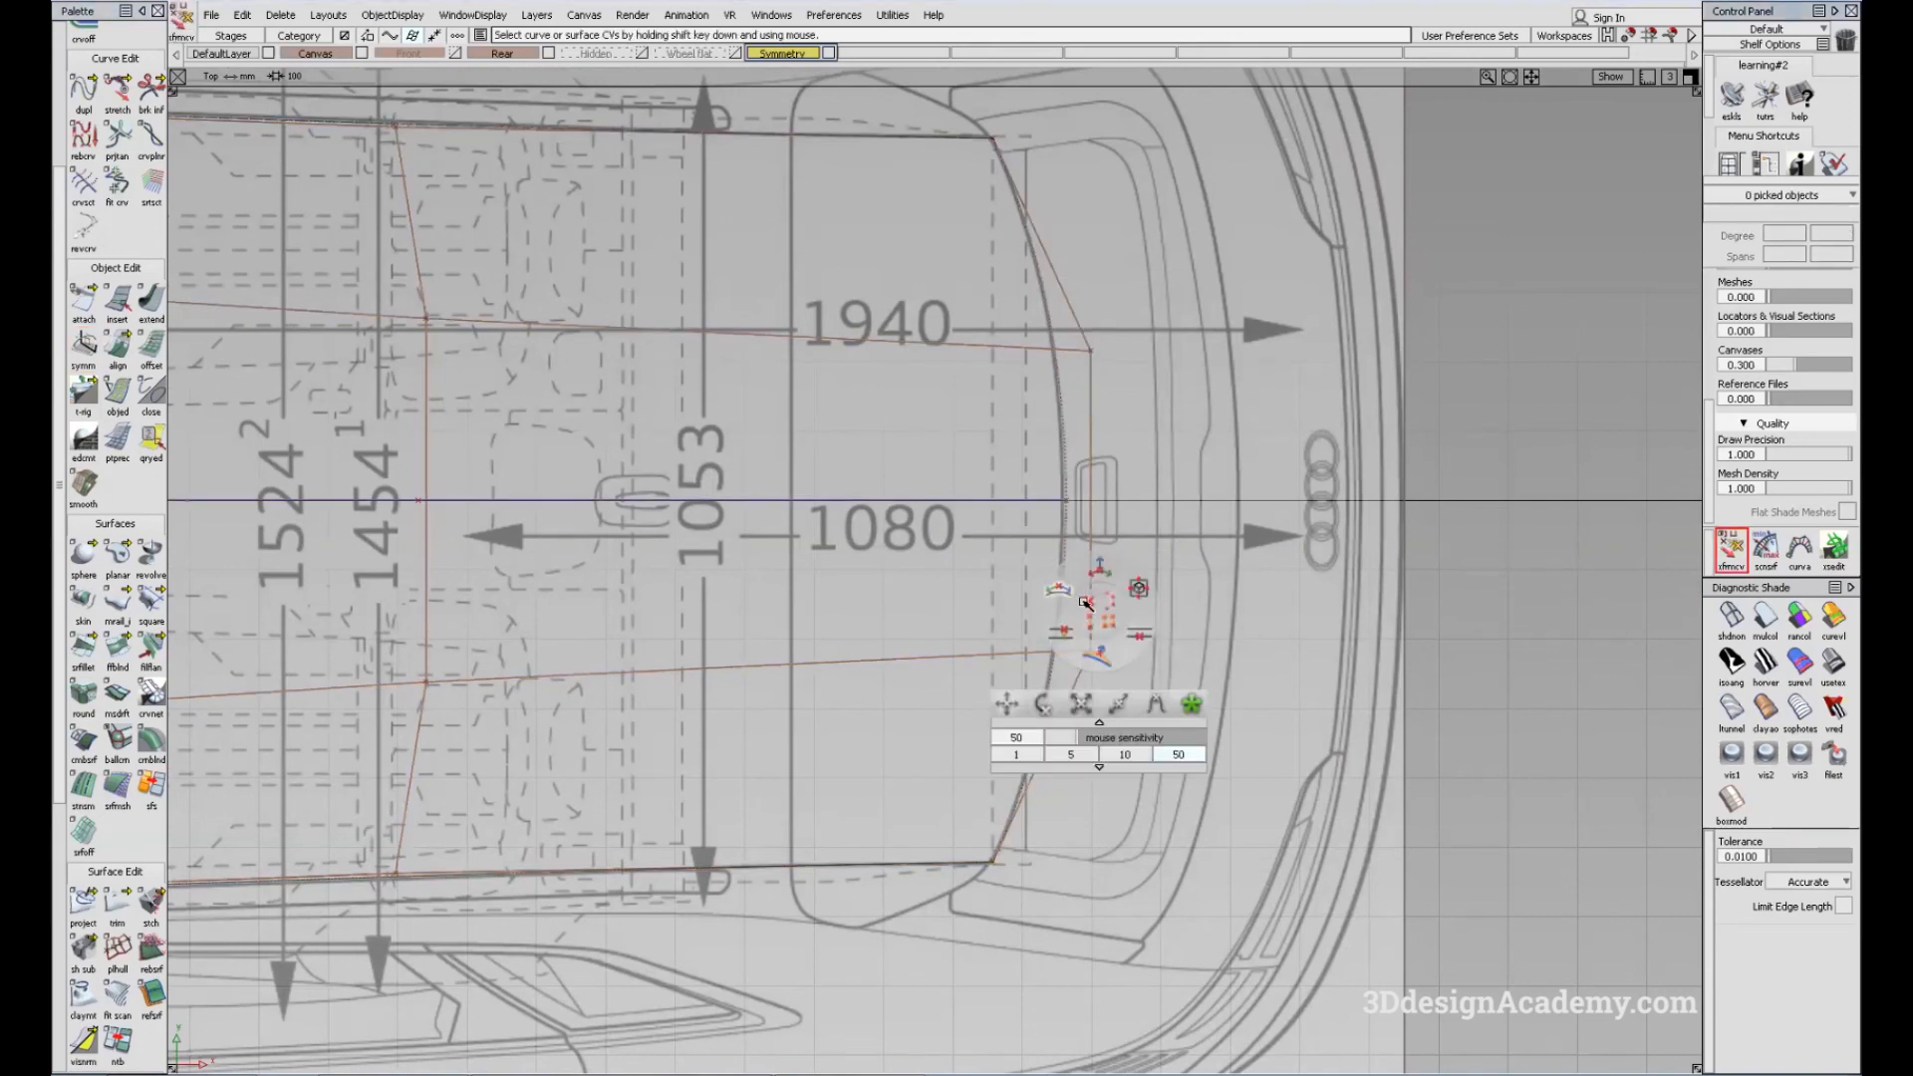
pyautogui.press('shift')
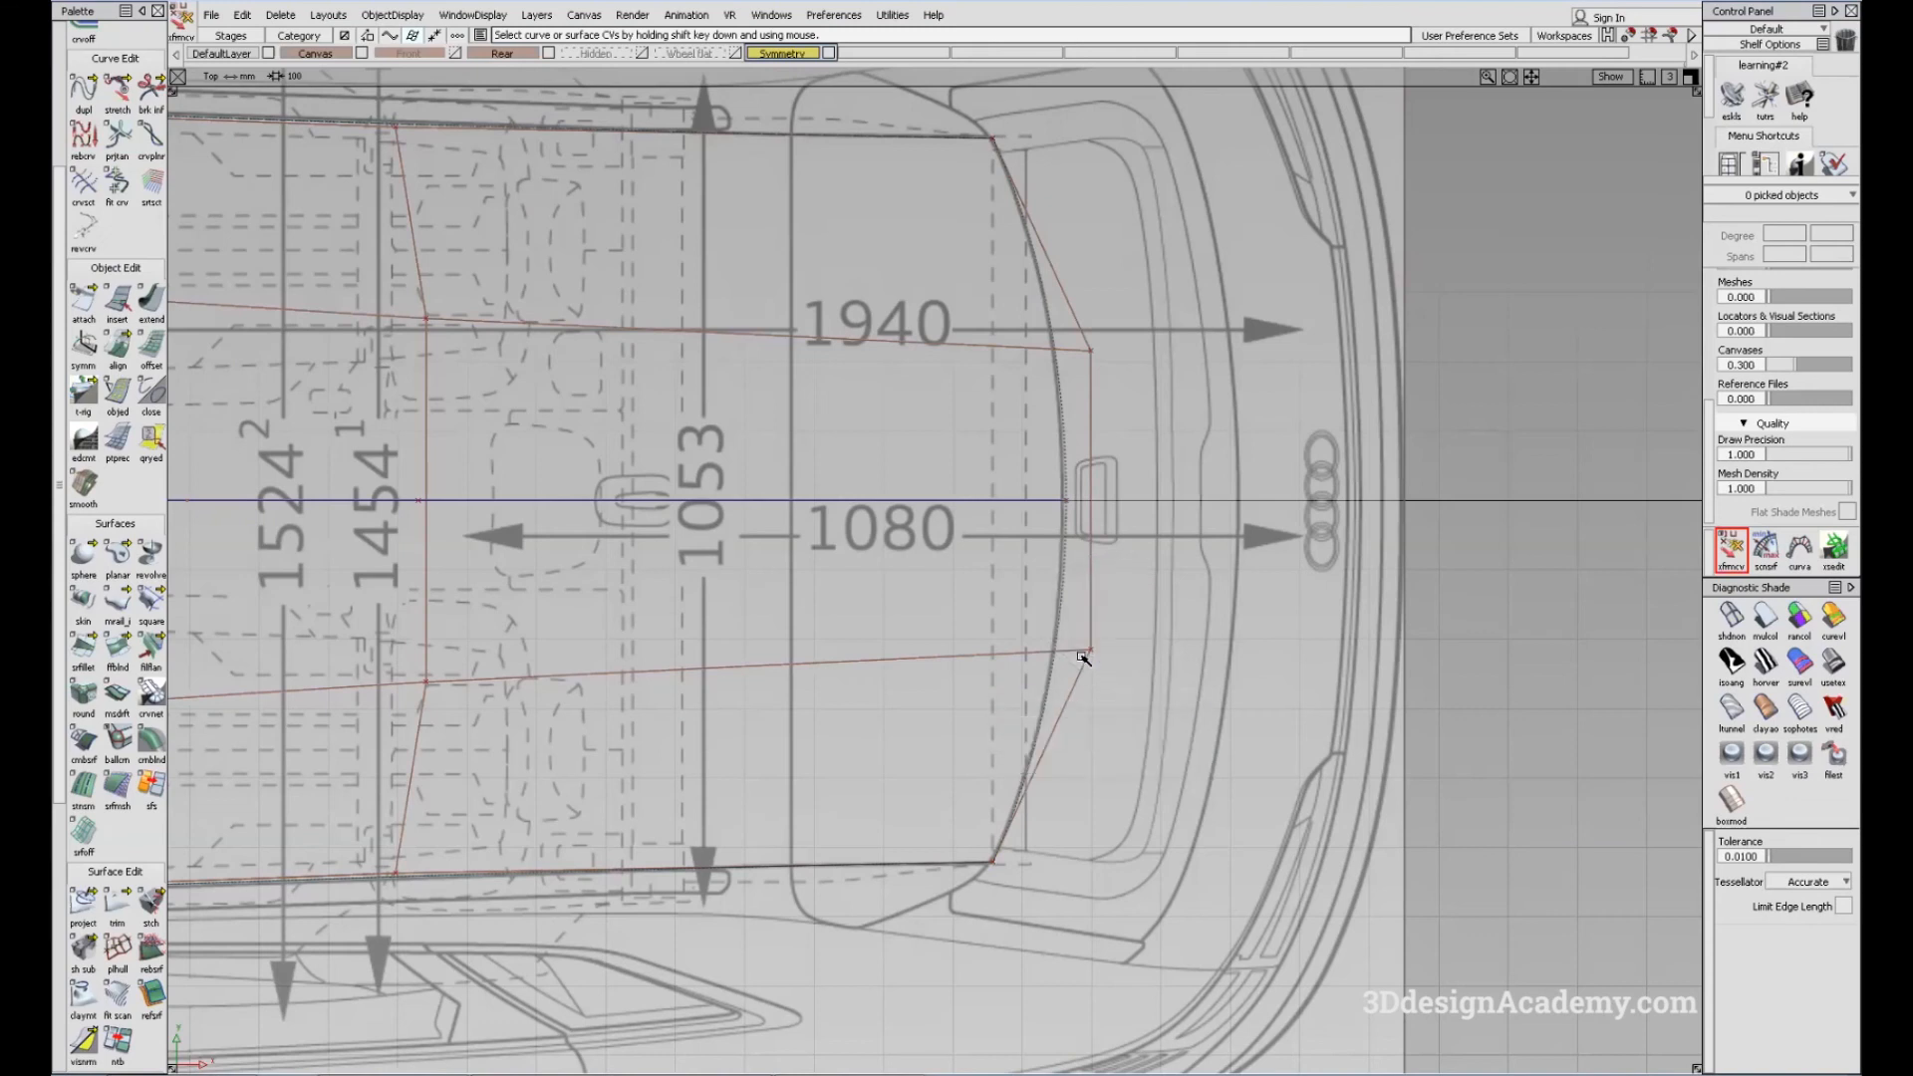
pyautogui.keyDown('shift'); pyautogui.click(1089, 645); pyautogui.keyUp('shift')
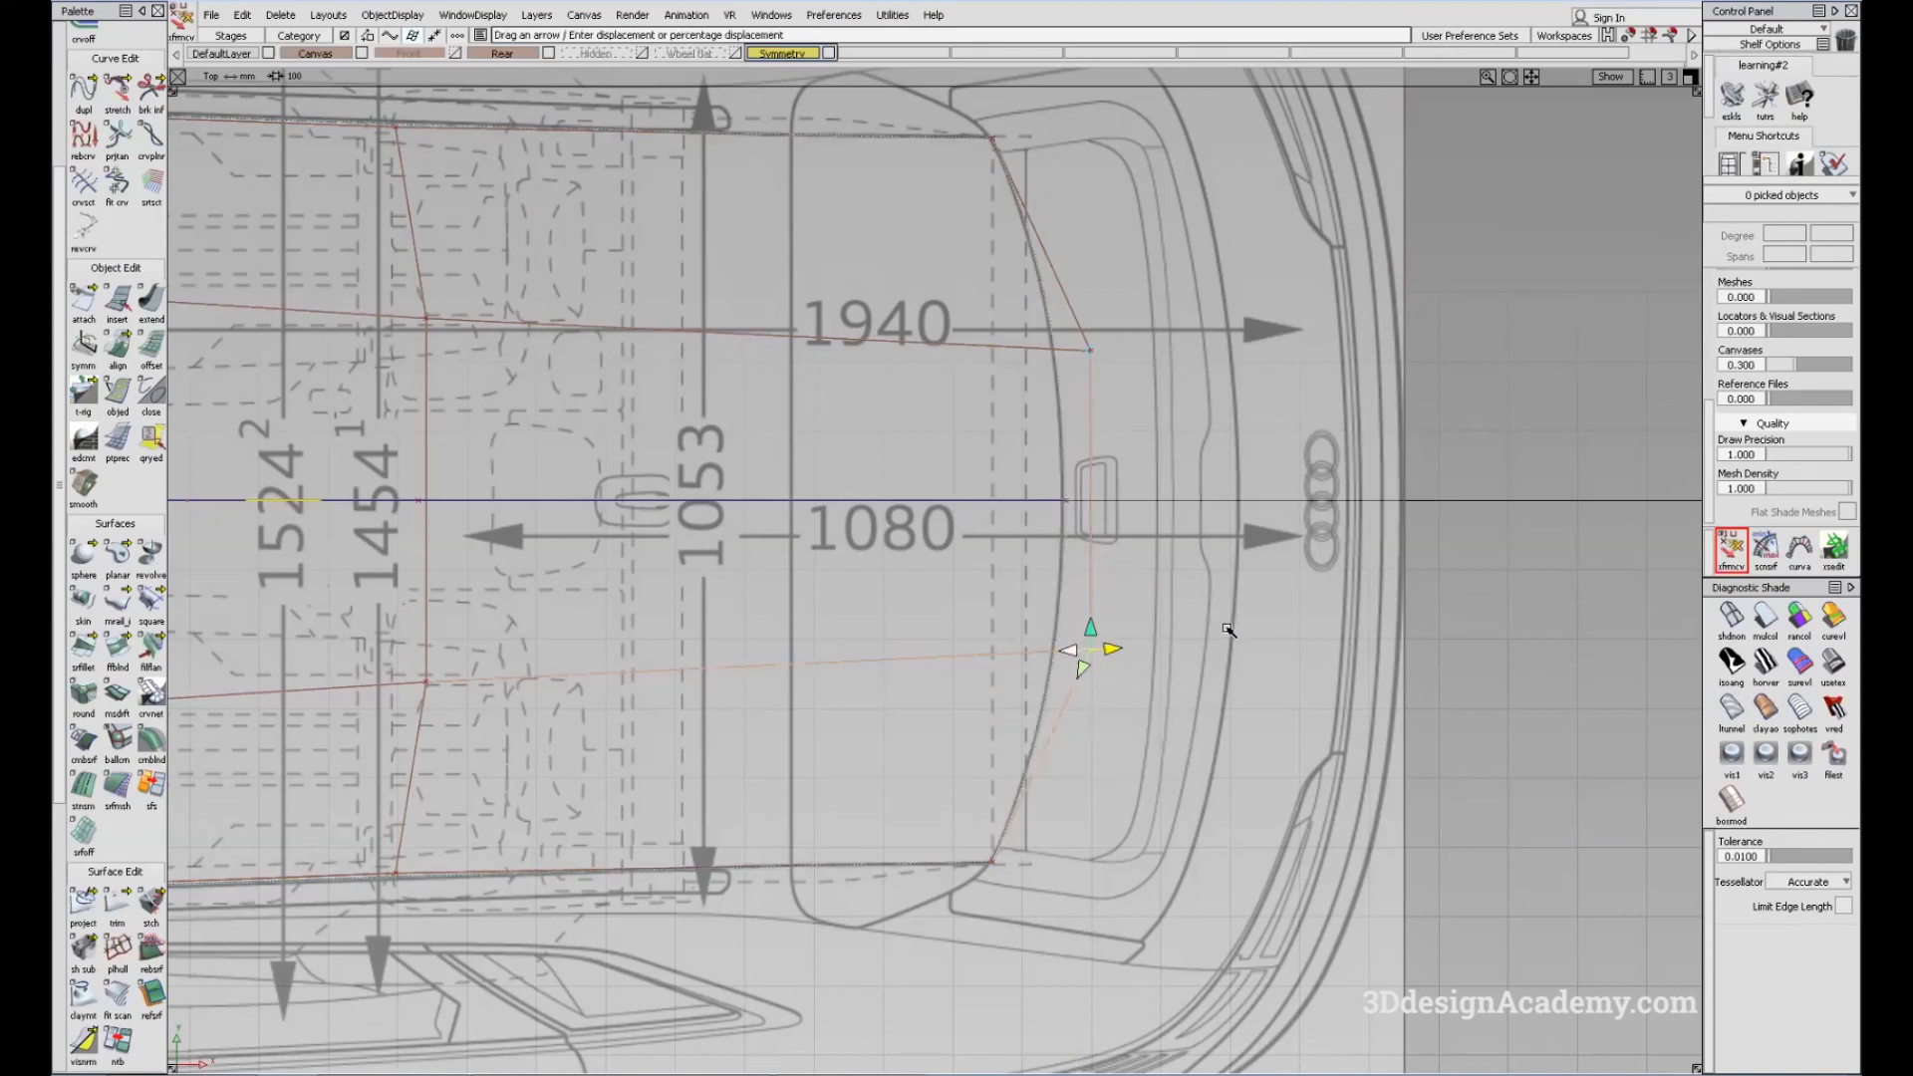
pyautogui.moveTo(1116, 653); pyautogui.dragTo(1250, 629)
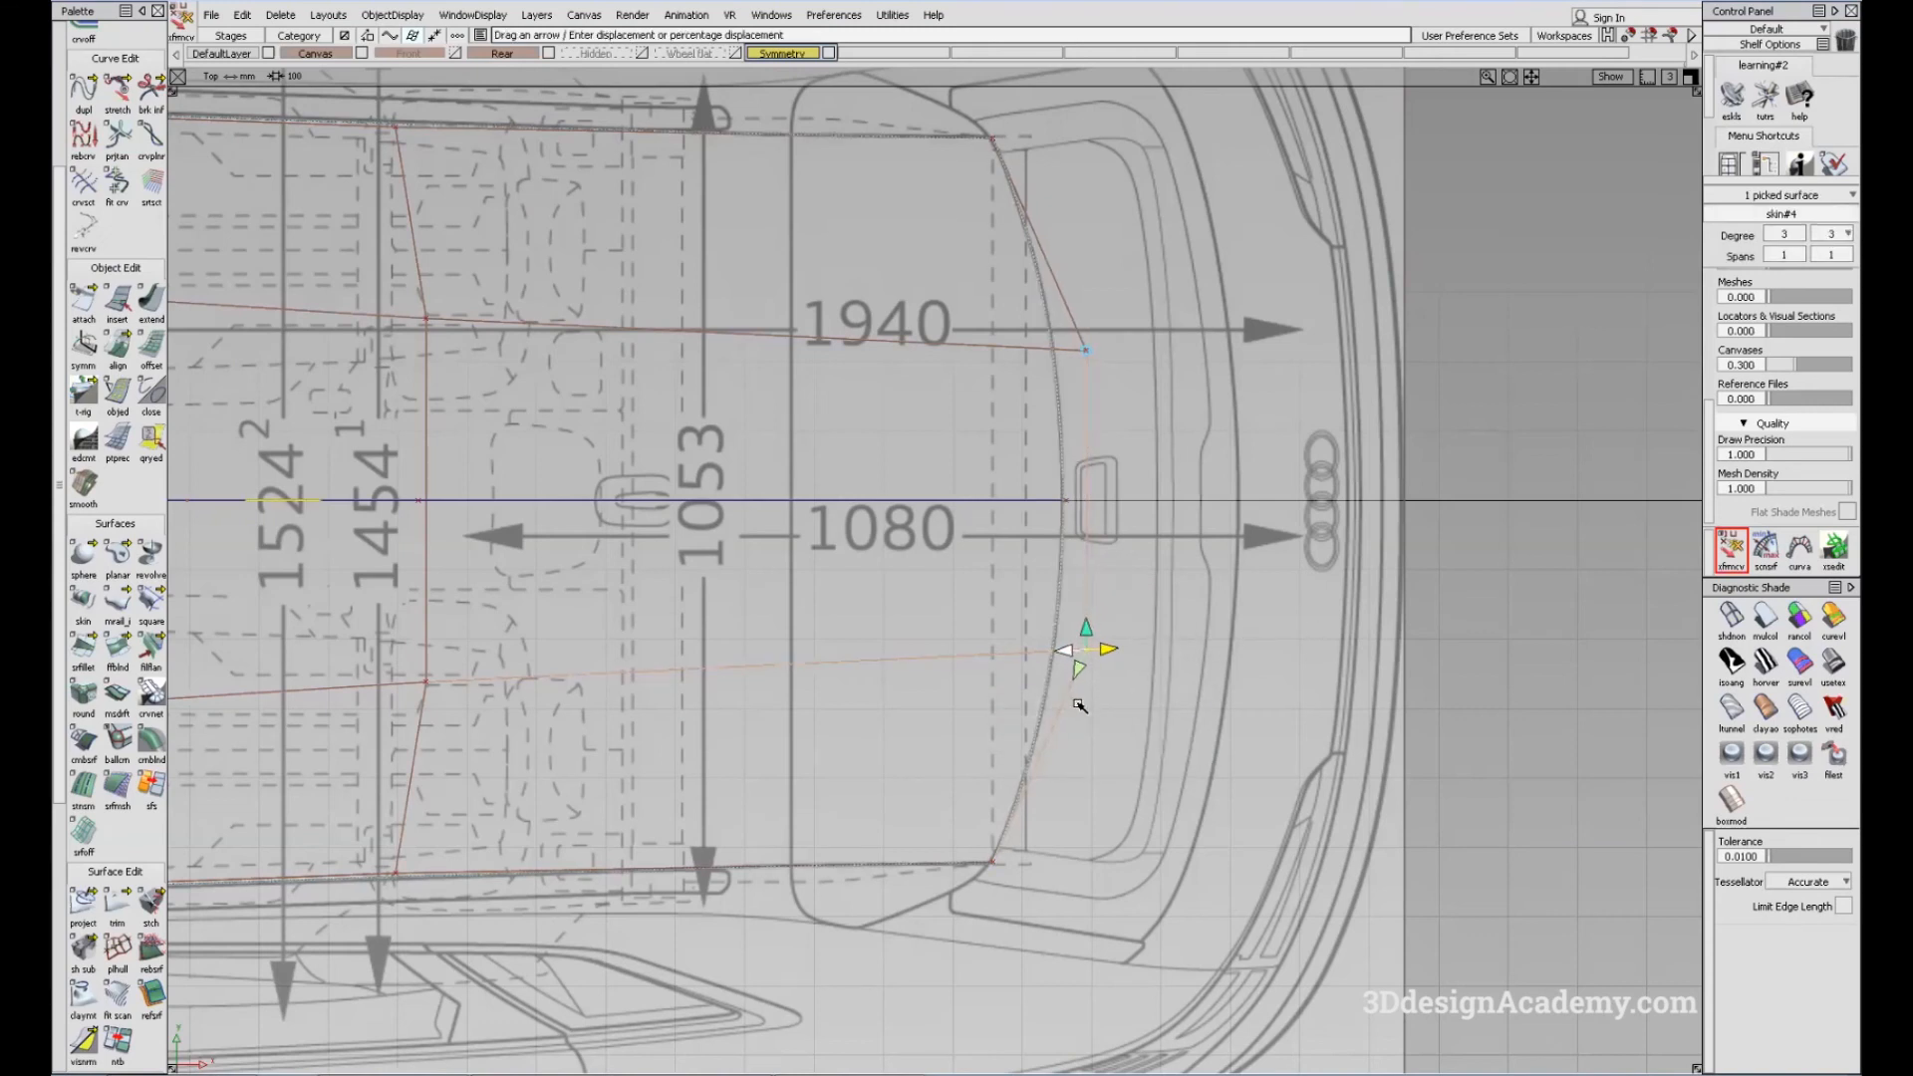
pyautogui.click(1087, 632)
# Step: Adjust the roof's mirrored inner control vertices in the next row forward of the rear edge
pyautogui.keyDown('alt'); pyautogui.keyDown('shift'); pyautogui.moveTo(1314, 619); pyautogui.dragTo(990, 650, button='right'); pyautogui.keyUp('shift'); pyautogui.keyUp('alt')
pyautogui.keyDown('alt'); pyautogui.keyDown('shift'); pyautogui.moveTo(991, 649); pyautogui.dragTo(1064, 641, button='middle'); pyautogui.keyUp('shift'); pyautogui.keyUp('alt')
pyautogui.keyDown('ctrl'); pyautogui.keyDown('shift'); pyautogui.moveTo(784, 858); pyautogui.dragTo(719, 714); pyautogui.keyUp('shift'); pyautogui.keyUp('ctrl')
pyautogui.keyDown('alt'); pyautogui.keyDown('shift'); pyautogui.moveTo(694, 643); pyautogui.dragTo(816, 630, button='middle'); pyautogui.keyUp('shift'); pyautogui.keyUp('alt')
pyautogui.click(815, 615)
pyautogui.click(817, 595)
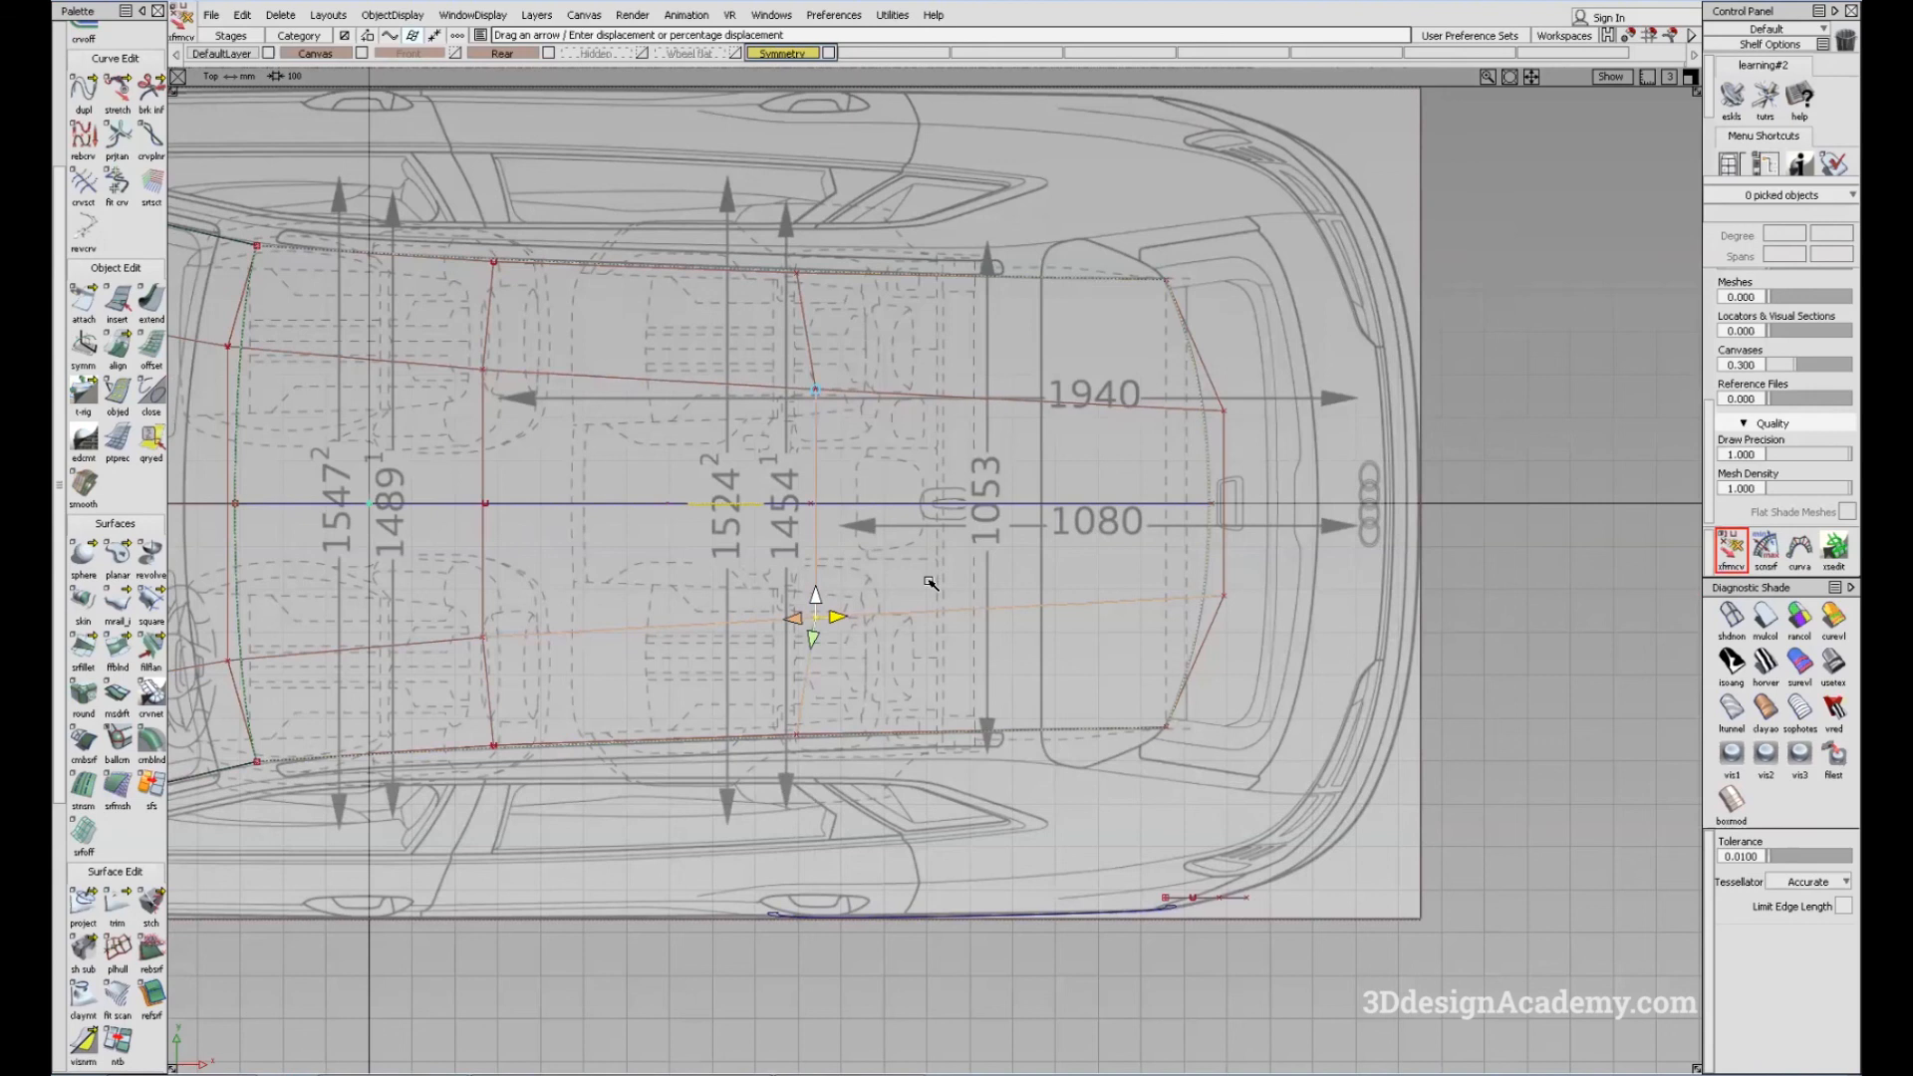
pyautogui.keyDown('alt'); pyautogui.keyDown('shift'); pyautogui.moveTo(934, 591); pyautogui.dragTo(814, 638, button='right'); pyautogui.keyUp('shift'); pyautogui.keyUp('alt')
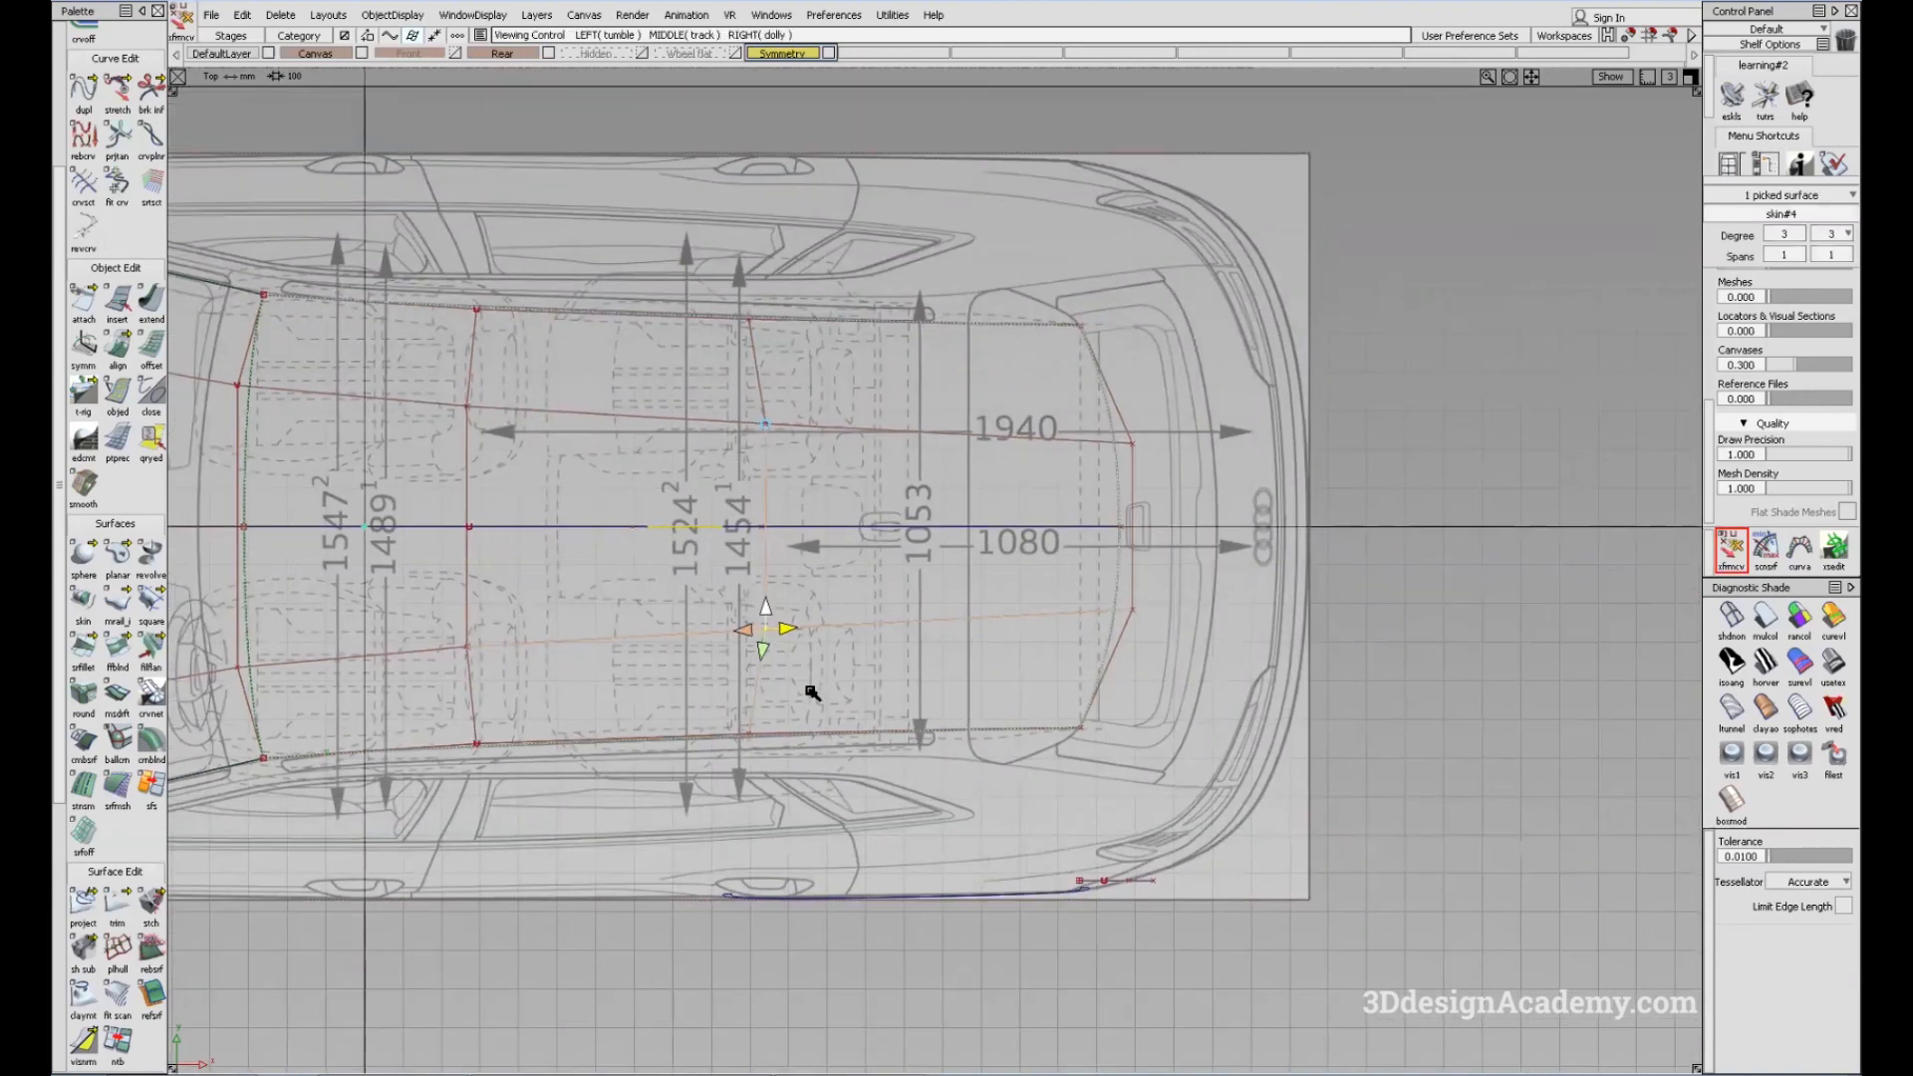
pyautogui.keyDown('ctrl'); pyautogui.keyDown('shift'); pyautogui.moveTo(1187, 768); pyautogui.dragTo(1247, 918); pyautogui.keyUp('shift'); pyautogui.keyUp('ctrl')
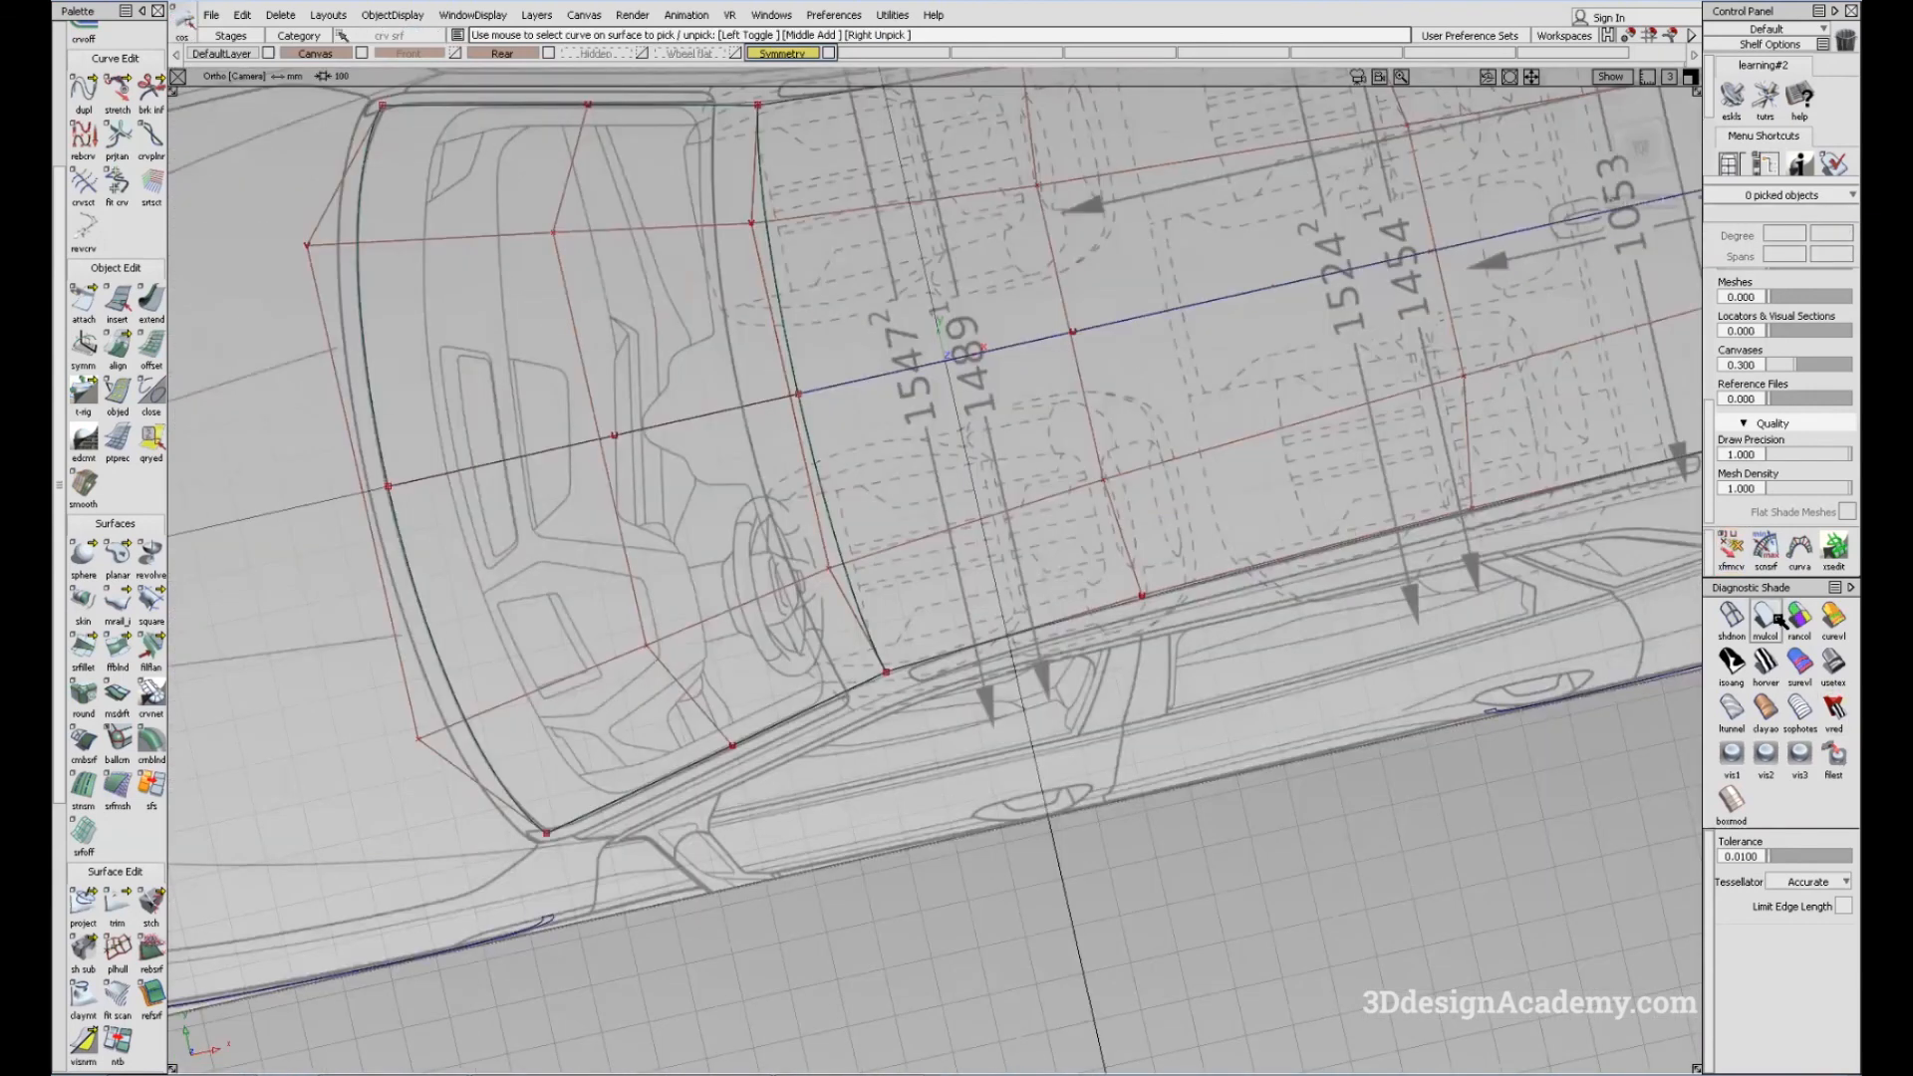
# Step: Shade the roof and windshield surfaces and examine their shape and shared edge in perspective and side views
pyautogui.click(1768, 618)
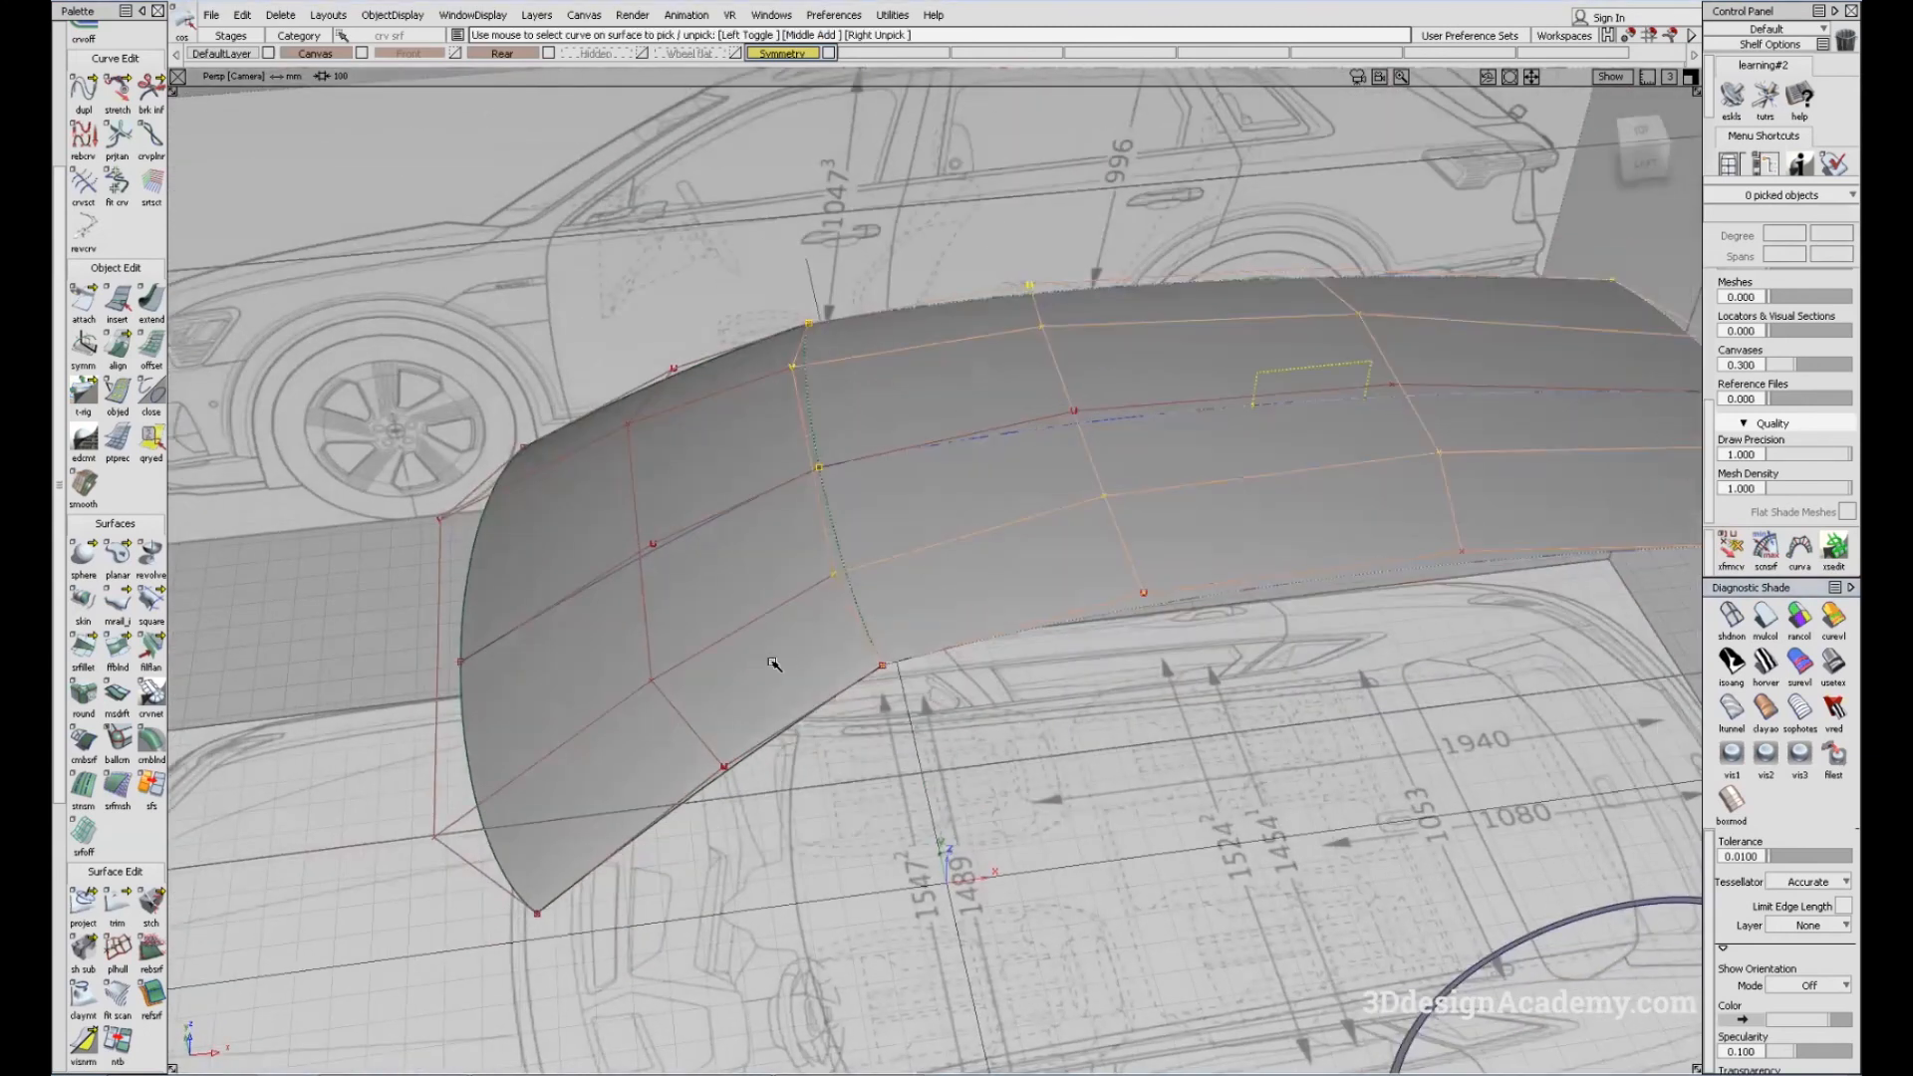
pyautogui.click(1060, 494)
pyautogui.moveTo(1096, 606)
pyautogui.keyDown('alt'); pyautogui.keyDown('shift'); pyautogui.mouseDown()
pyautogui.moveTo(982, 543)
pyautogui.moveTo(1203, 516)
pyautogui.mouseUp(); pyautogui.keyUp('shift'); pyautogui.keyUp('alt')
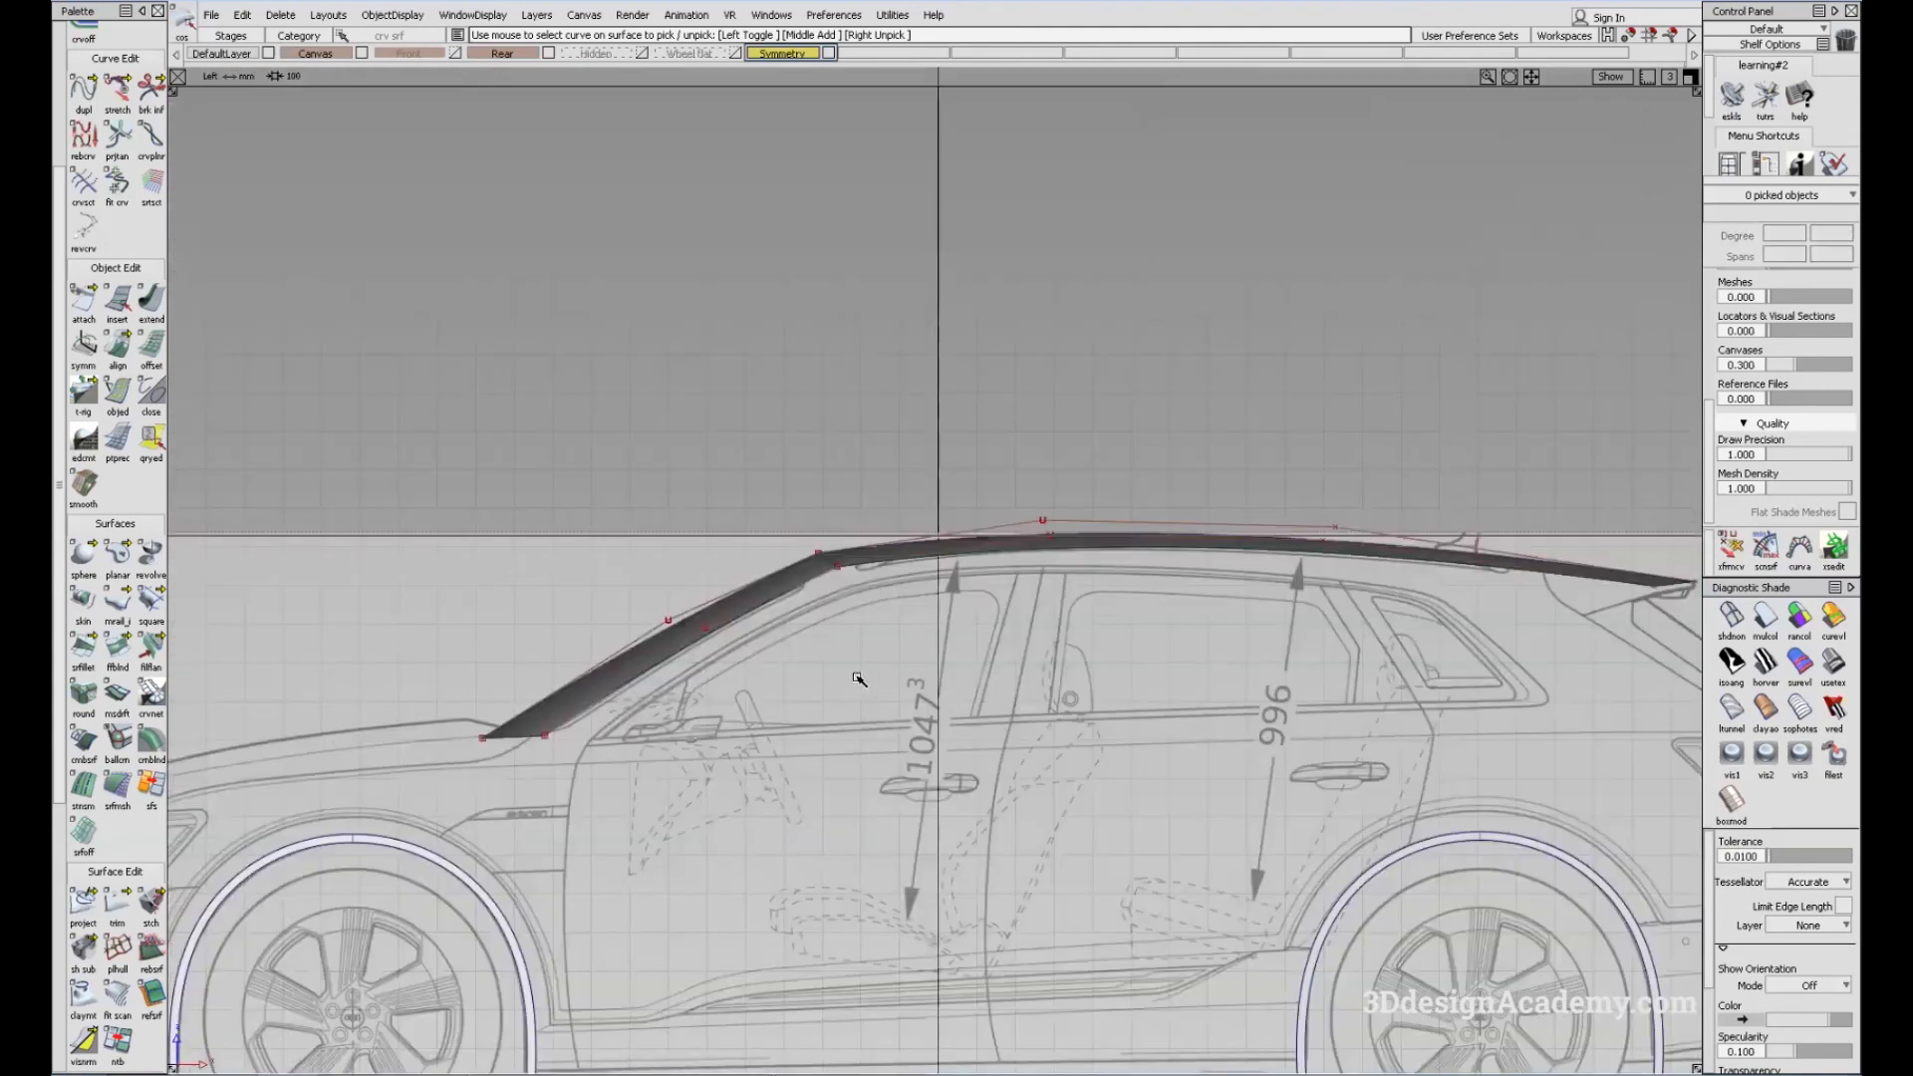
pyautogui.keyDown('alt'); pyautogui.keyDown('shift'); pyautogui.moveTo(857, 678); pyautogui.dragTo(764, 679, button='middle'); pyautogui.keyUp('shift'); pyautogui.keyUp('alt')
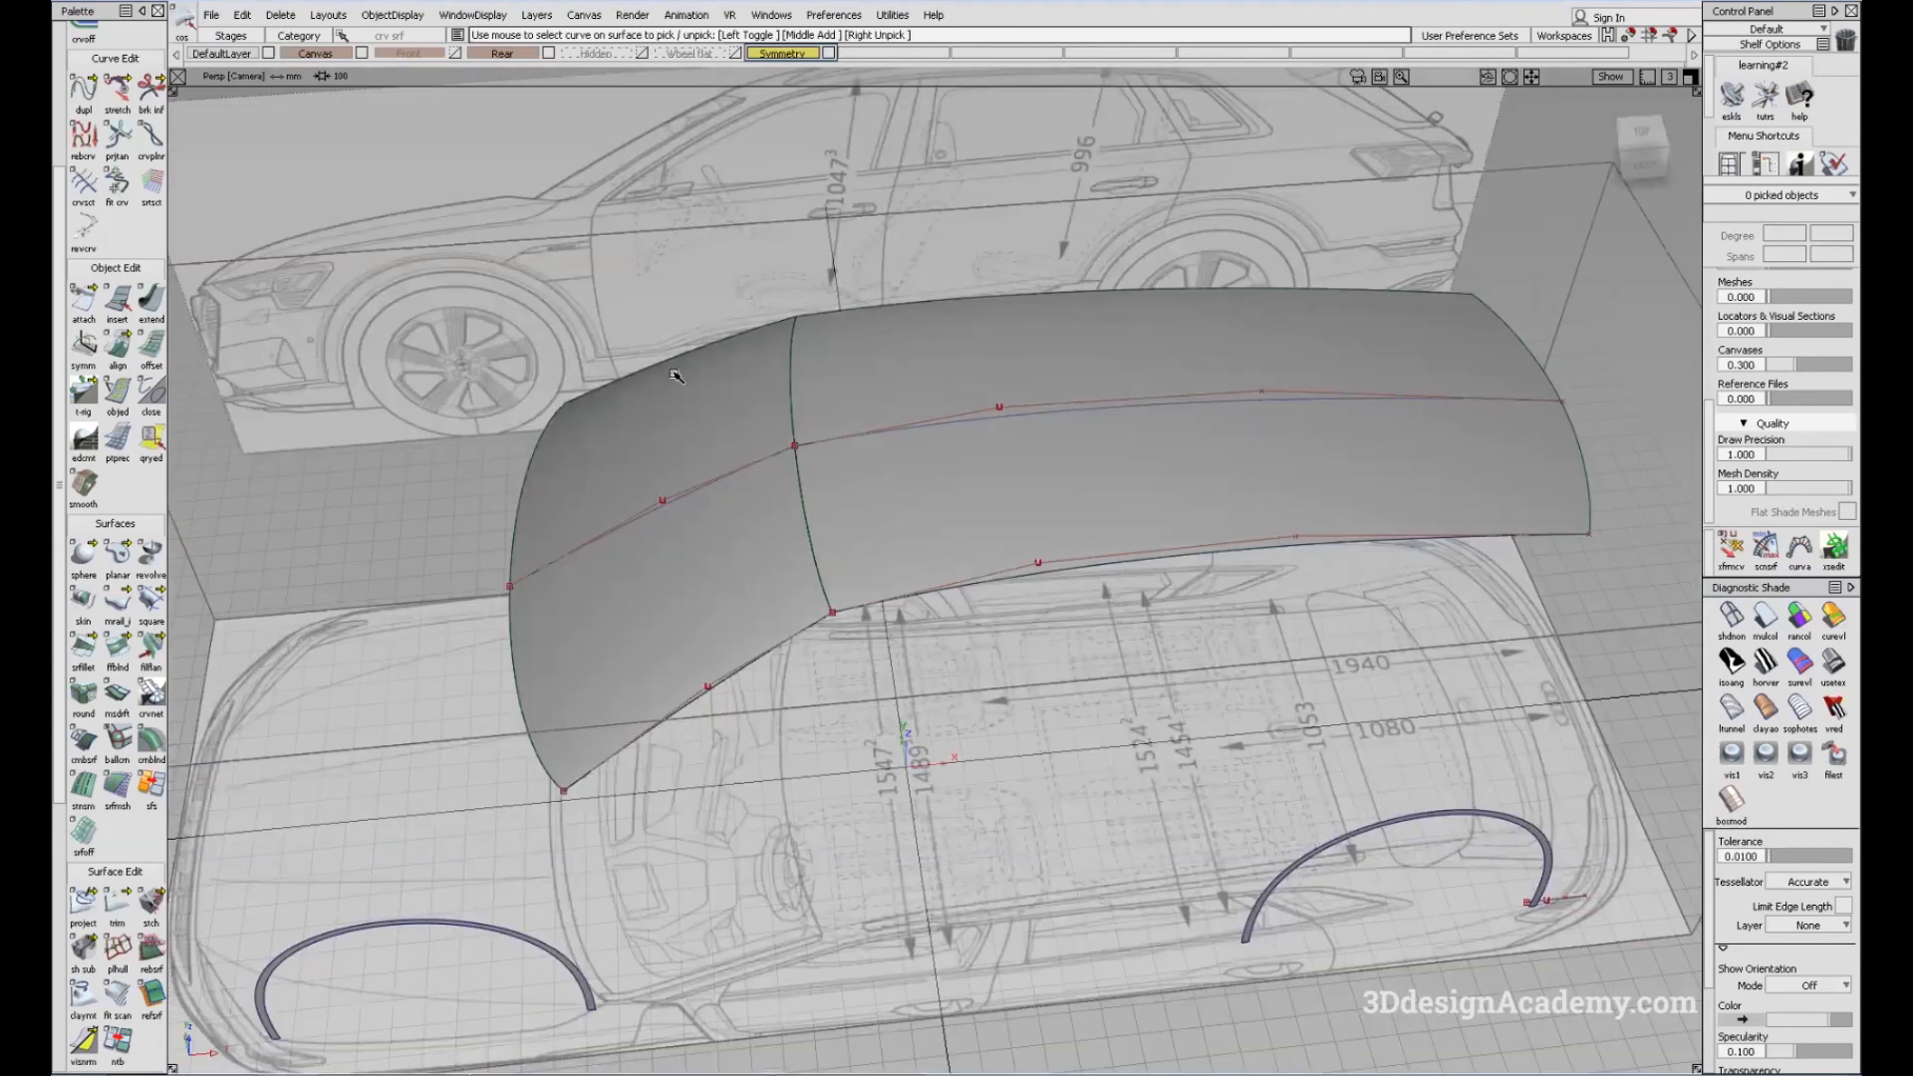
pyautogui.keyDown('alt'); pyautogui.keyDown('shift'); pyautogui.moveTo(841, 583); pyautogui.dragTo(1153, 526); pyautogui.keyUp('shift'); pyautogui.keyUp('alt')
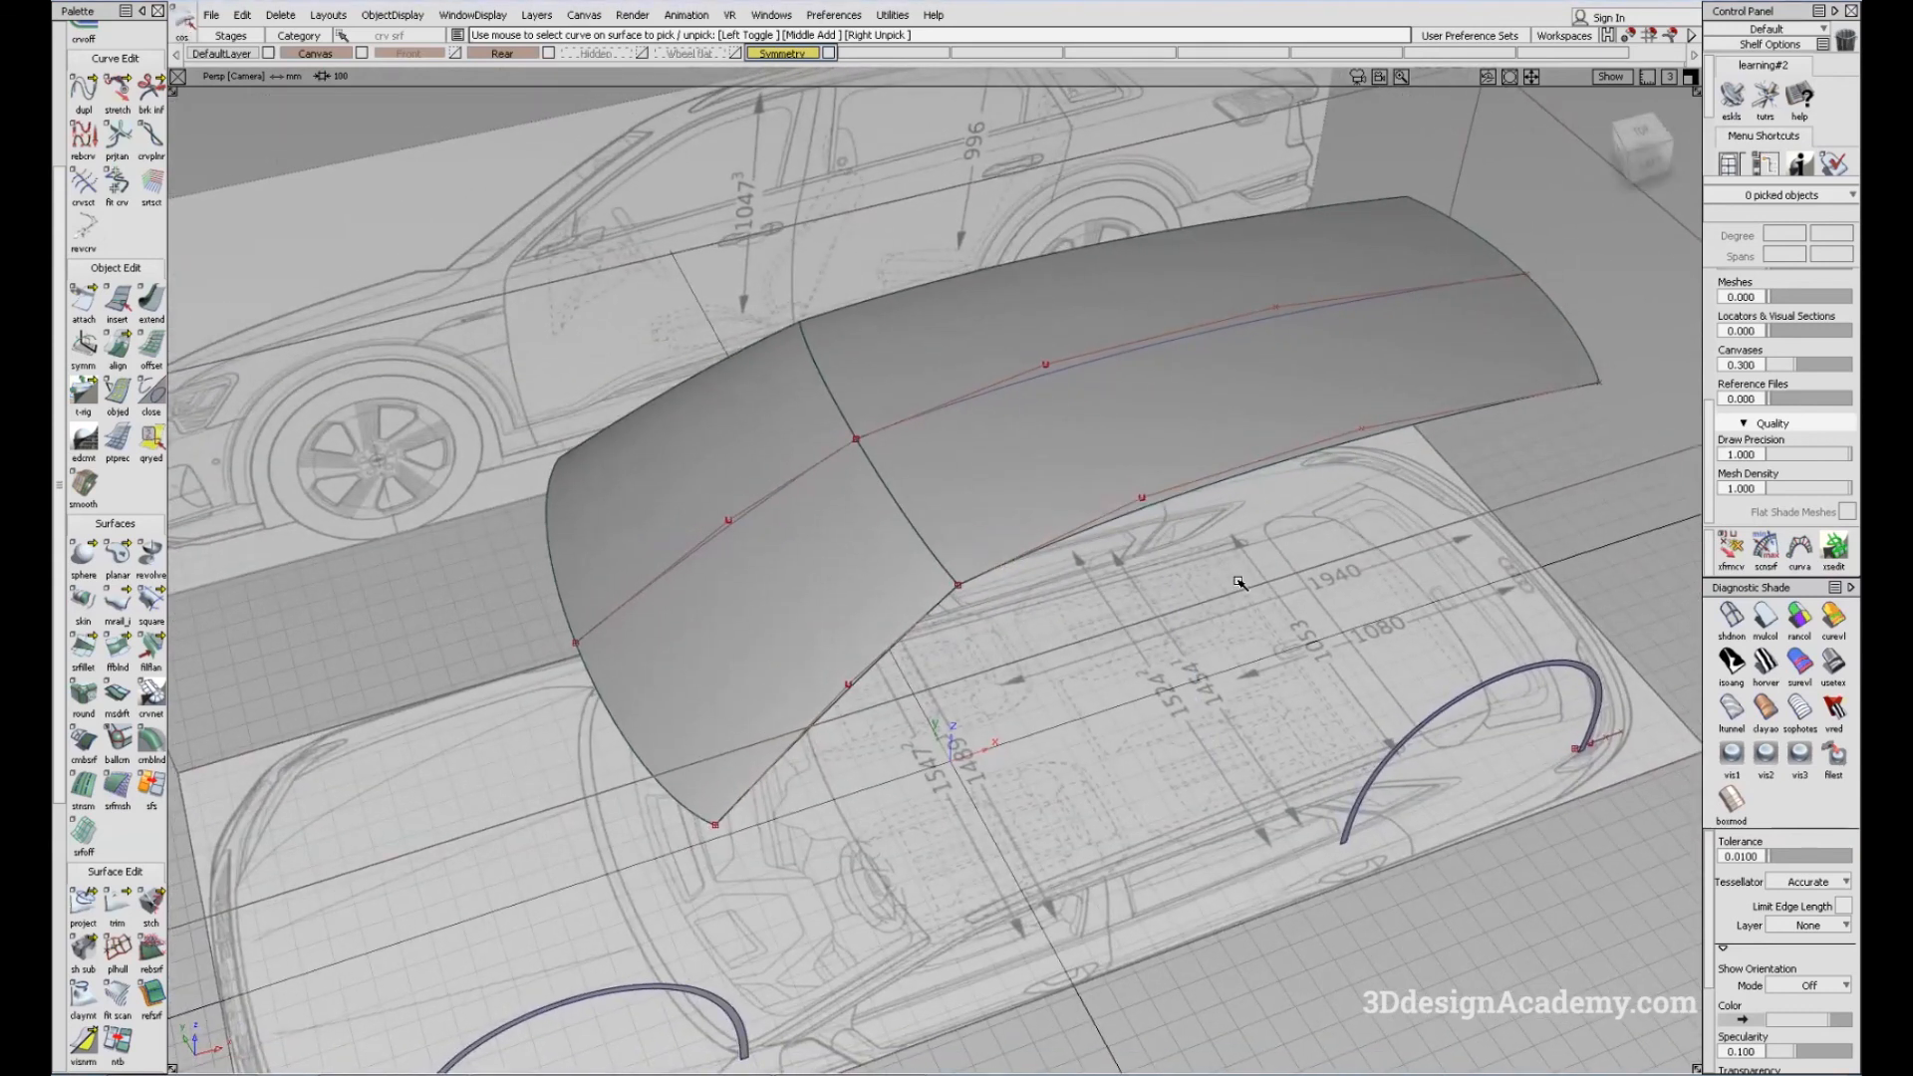
pyautogui.keyDown('alt'); pyautogui.keyDown('shift'); pyautogui.moveTo(1277, 671); pyautogui.dragTo(1121, 628); pyautogui.keyUp('shift'); pyautogui.keyUp('alt')
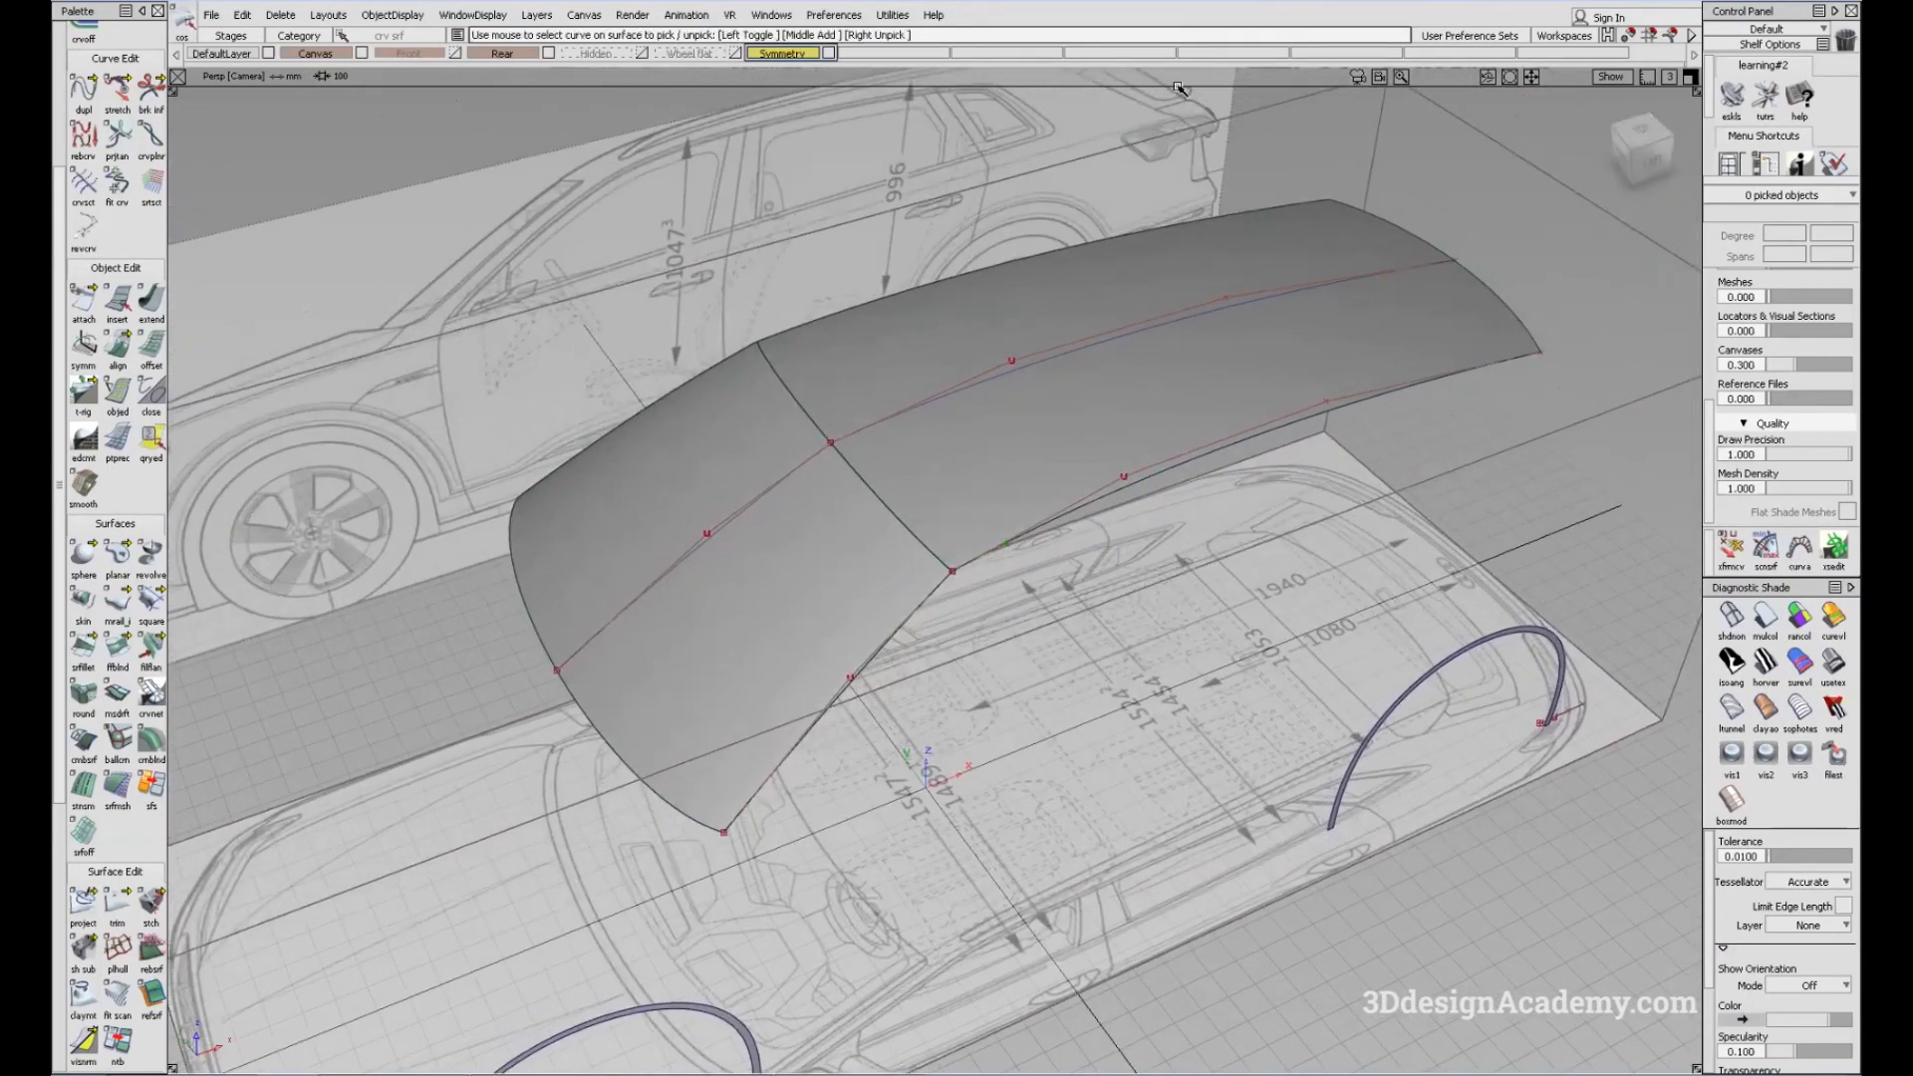